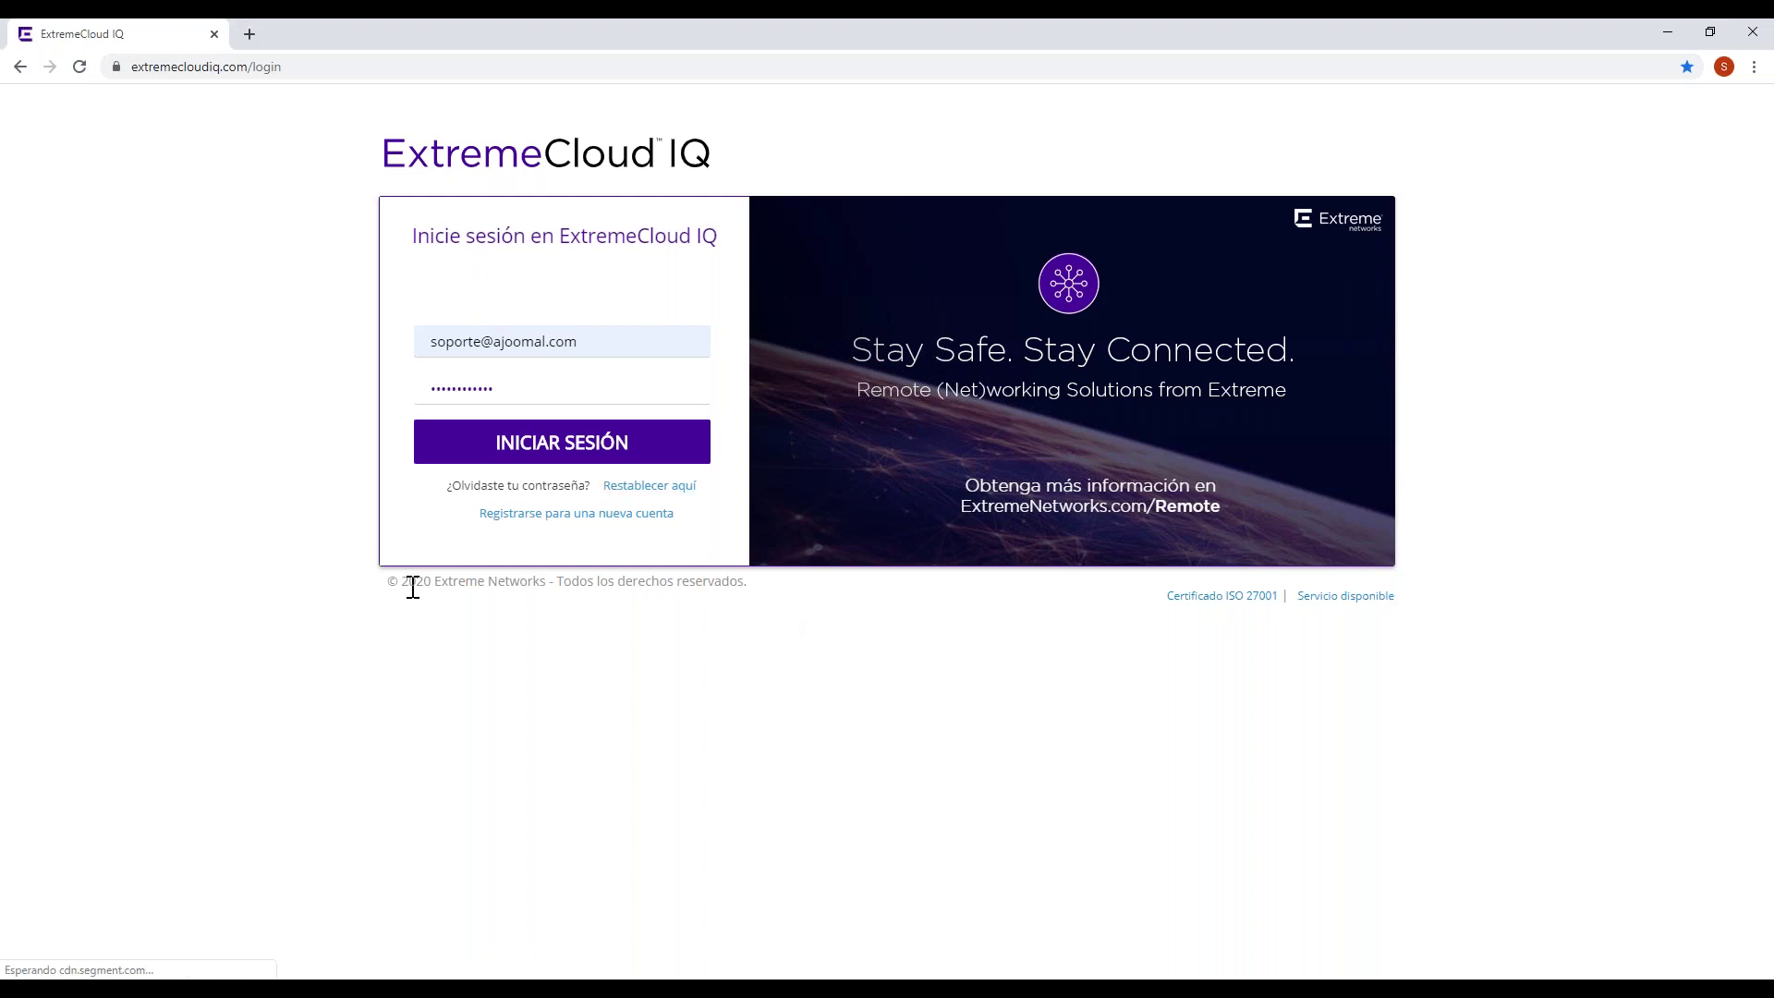
# - Sign in with the prefilled account, enter the own network's management view and dismiss the device list error
pyautogui.click(620, 459)
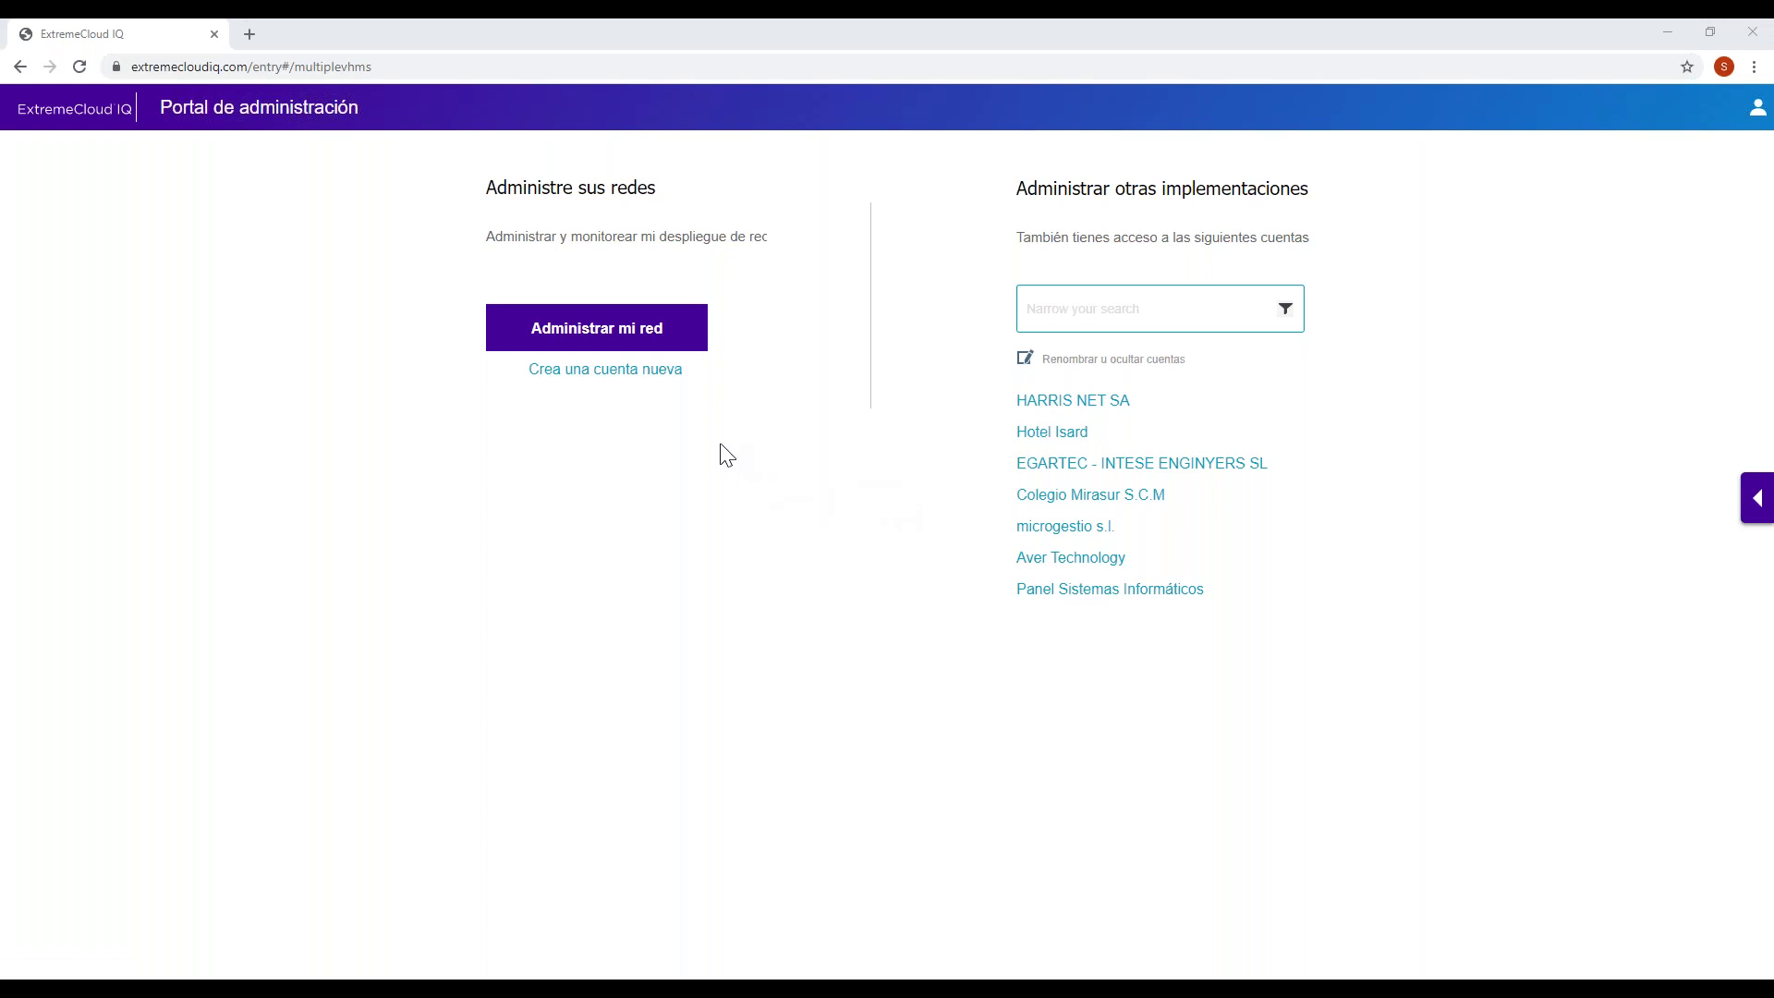
pyautogui.click(653, 346)
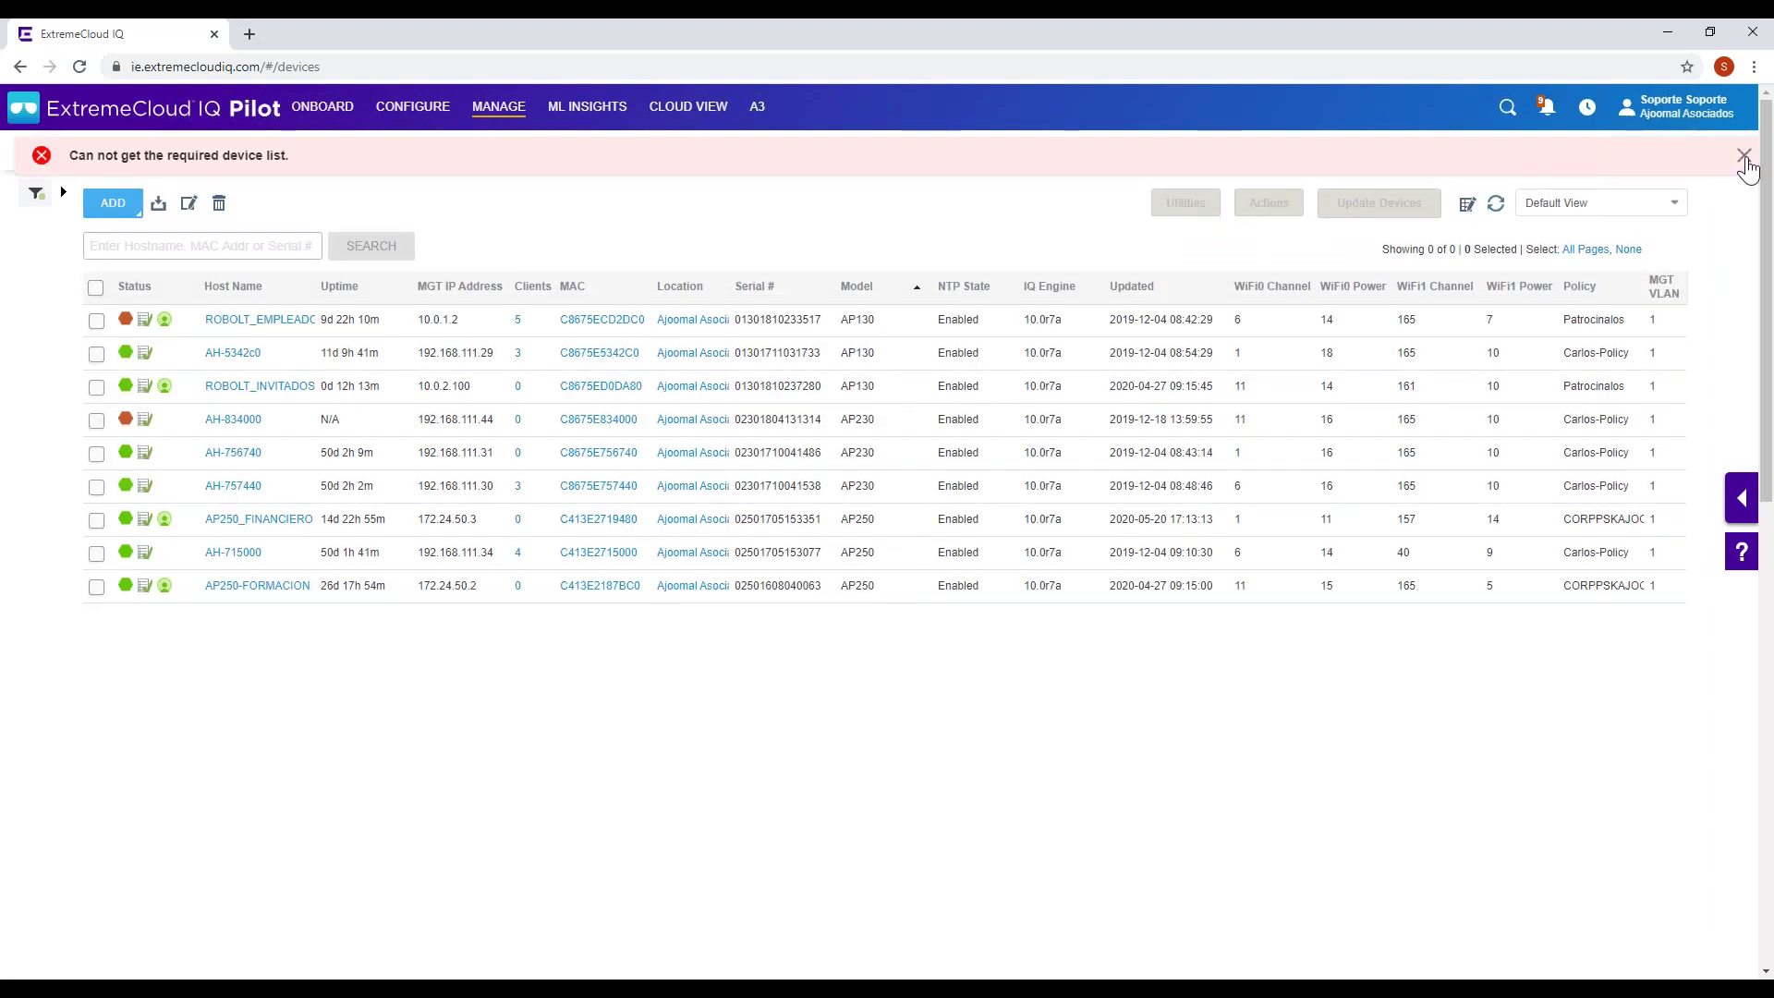
pyautogui.click(1744, 157)
pyautogui.click(1744, 156)
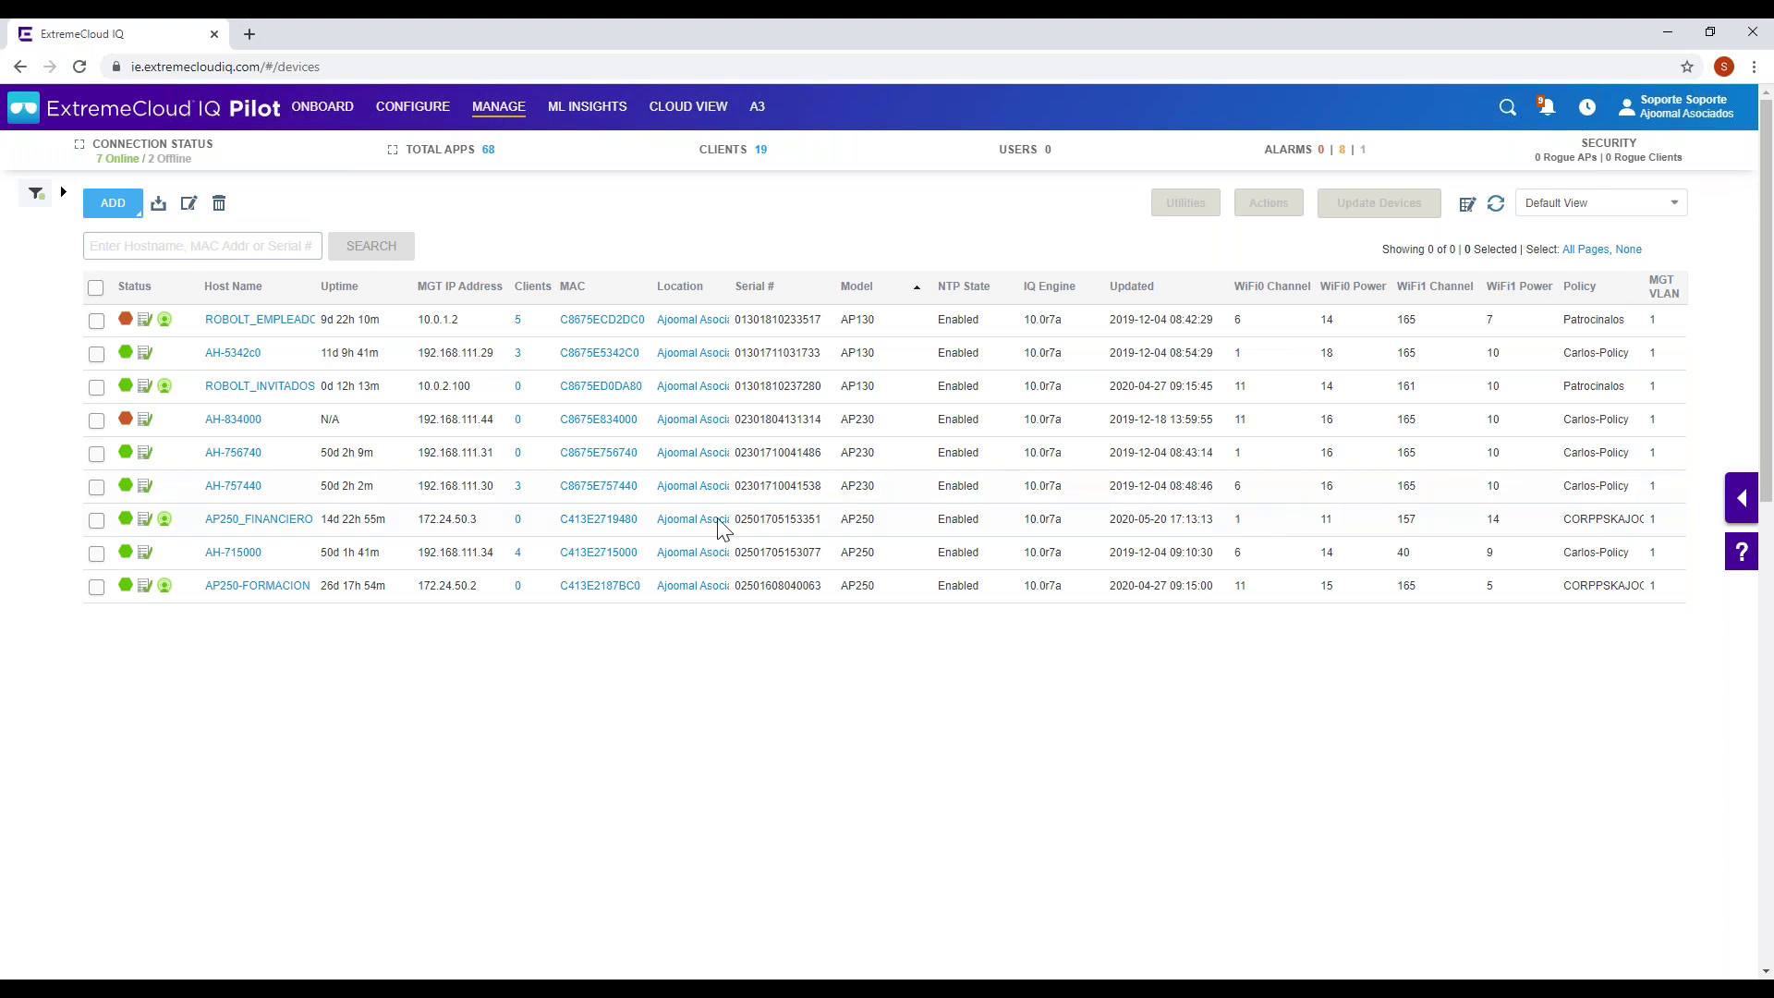
# - Expand the device list's filters and review the location, network policy and device type criteria
pyautogui.click(59, 196)
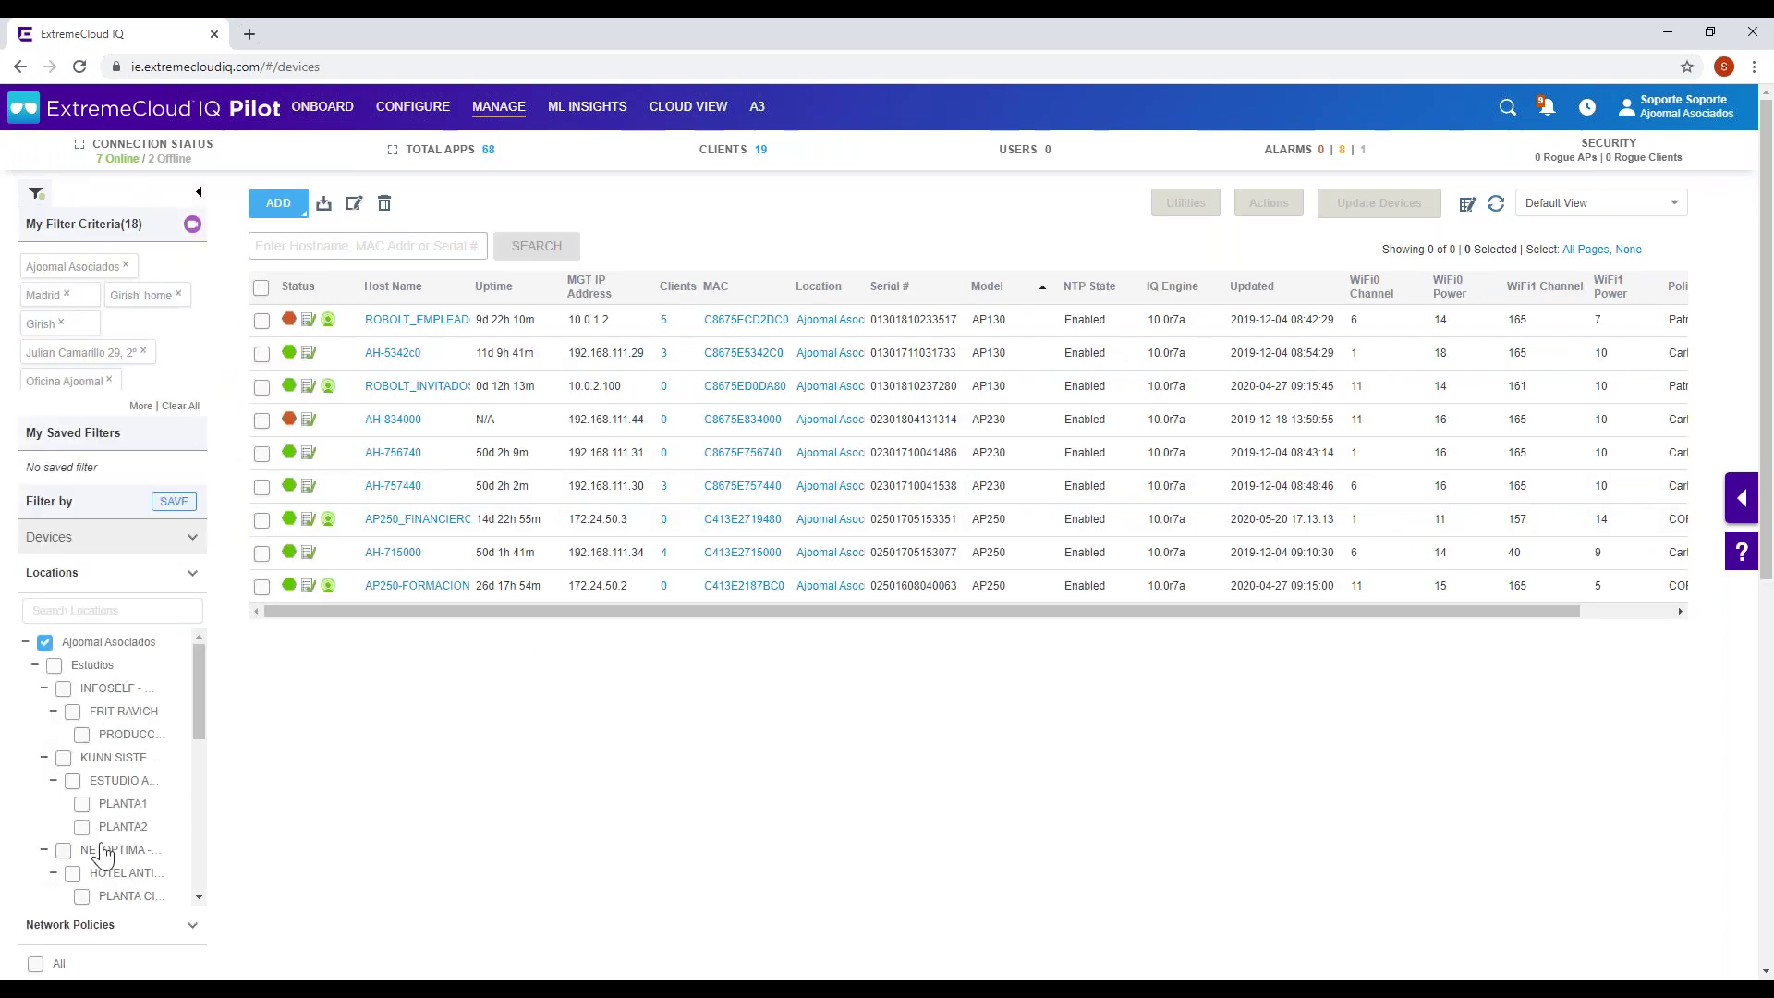
pyautogui.scroll(-2, 115, 769)
pyautogui.scroll(-3, 116, 770)
pyautogui.scroll(-3, 115, 769)
pyautogui.scroll(10, 71, 566)
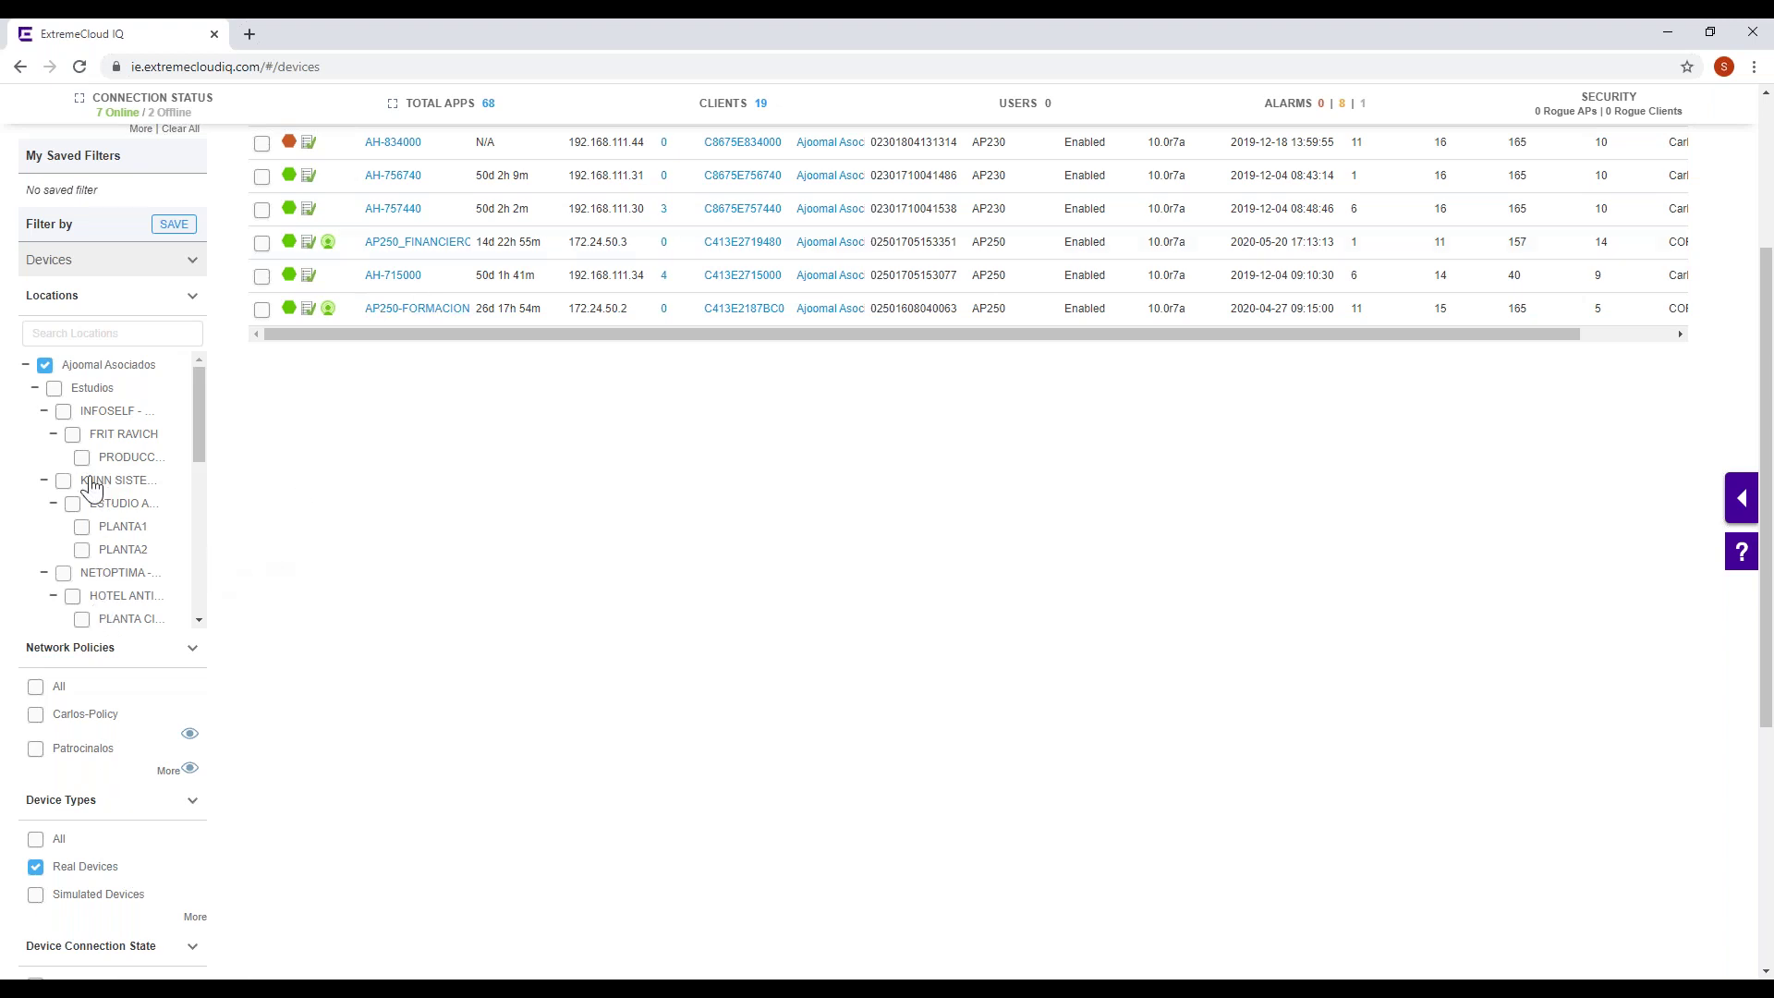
pyautogui.scroll(2, 882, 643)
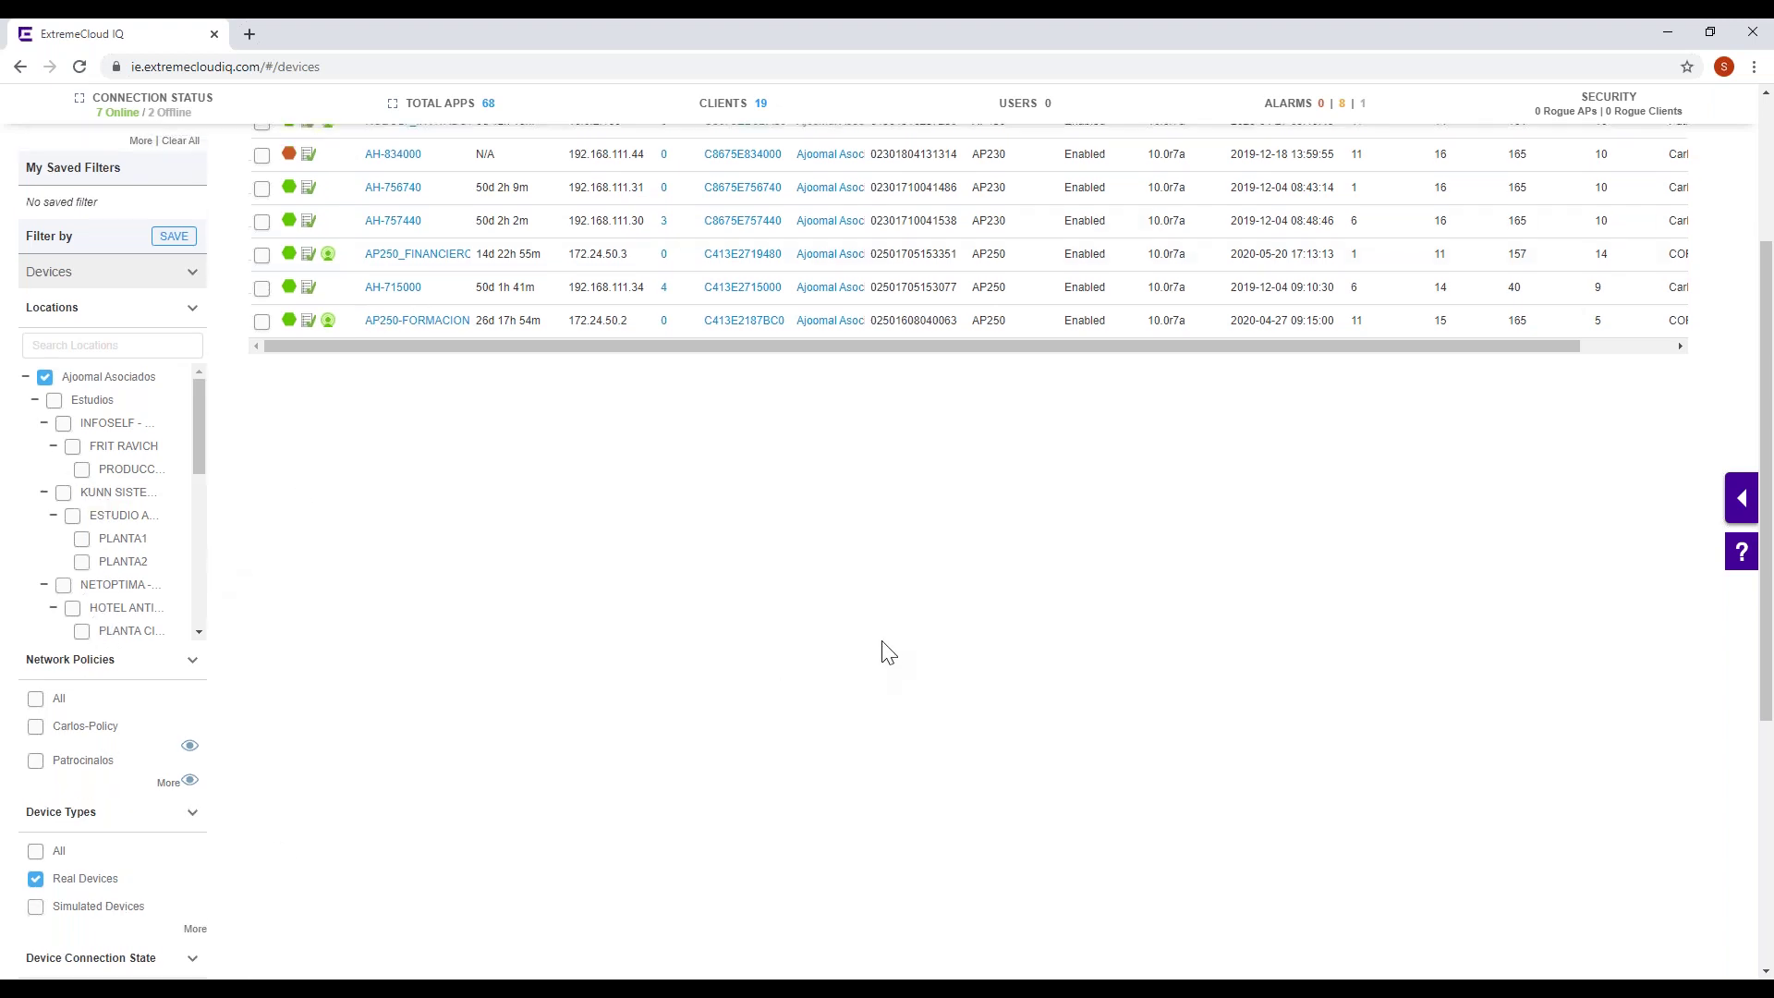
pyautogui.scroll(3, 882, 651)
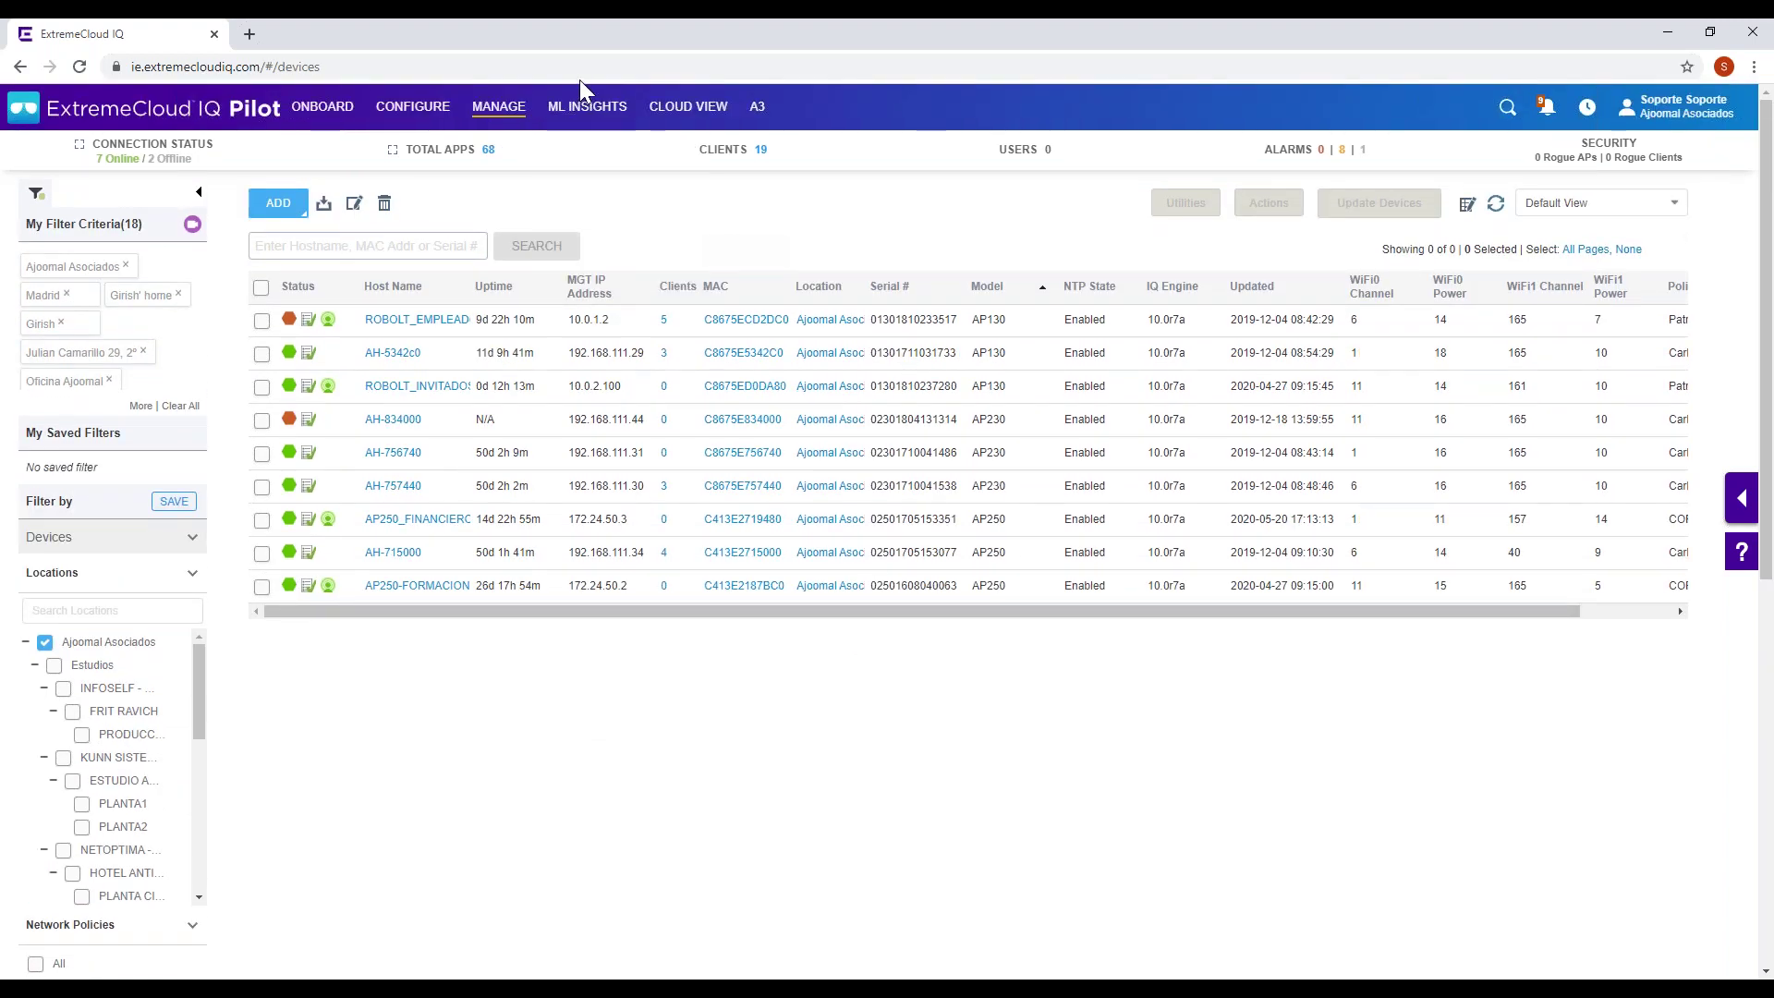
# - Open Network 360 Plan, collapse Estudios and expand the Madrid building that contains the Oficina Ajoomal floor
pyautogui.moveTo(586, 106)
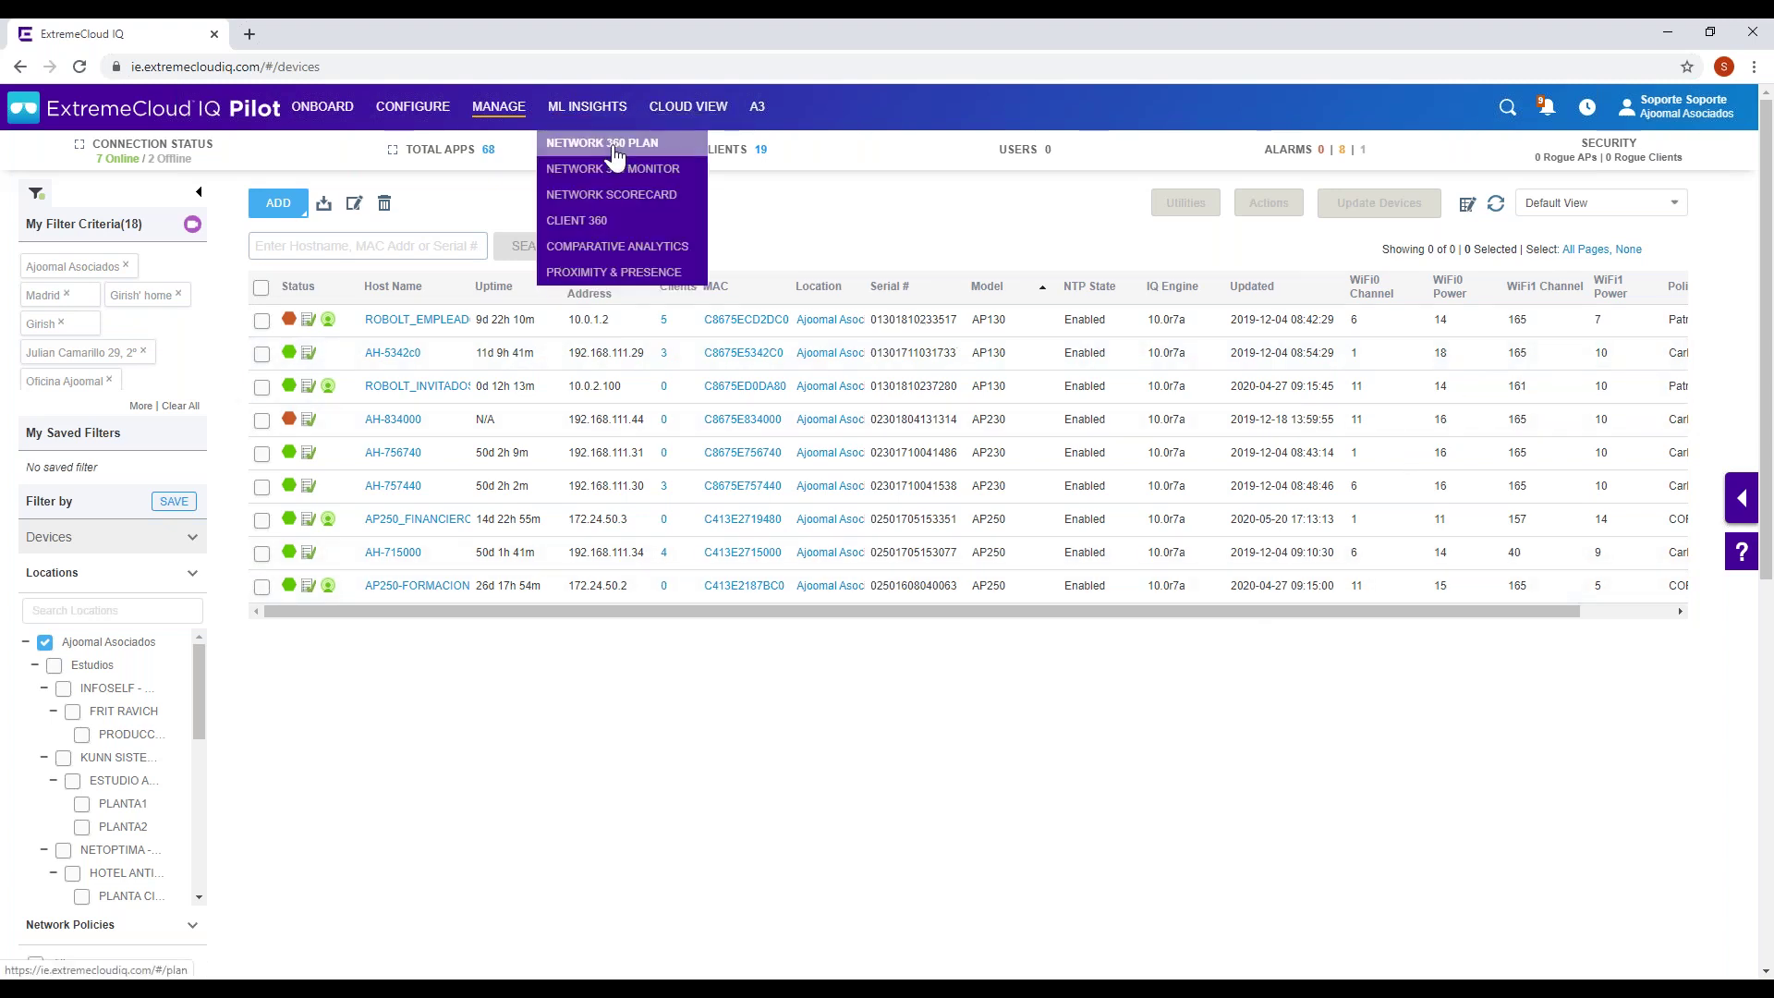
pyautogui.click(611, 146)
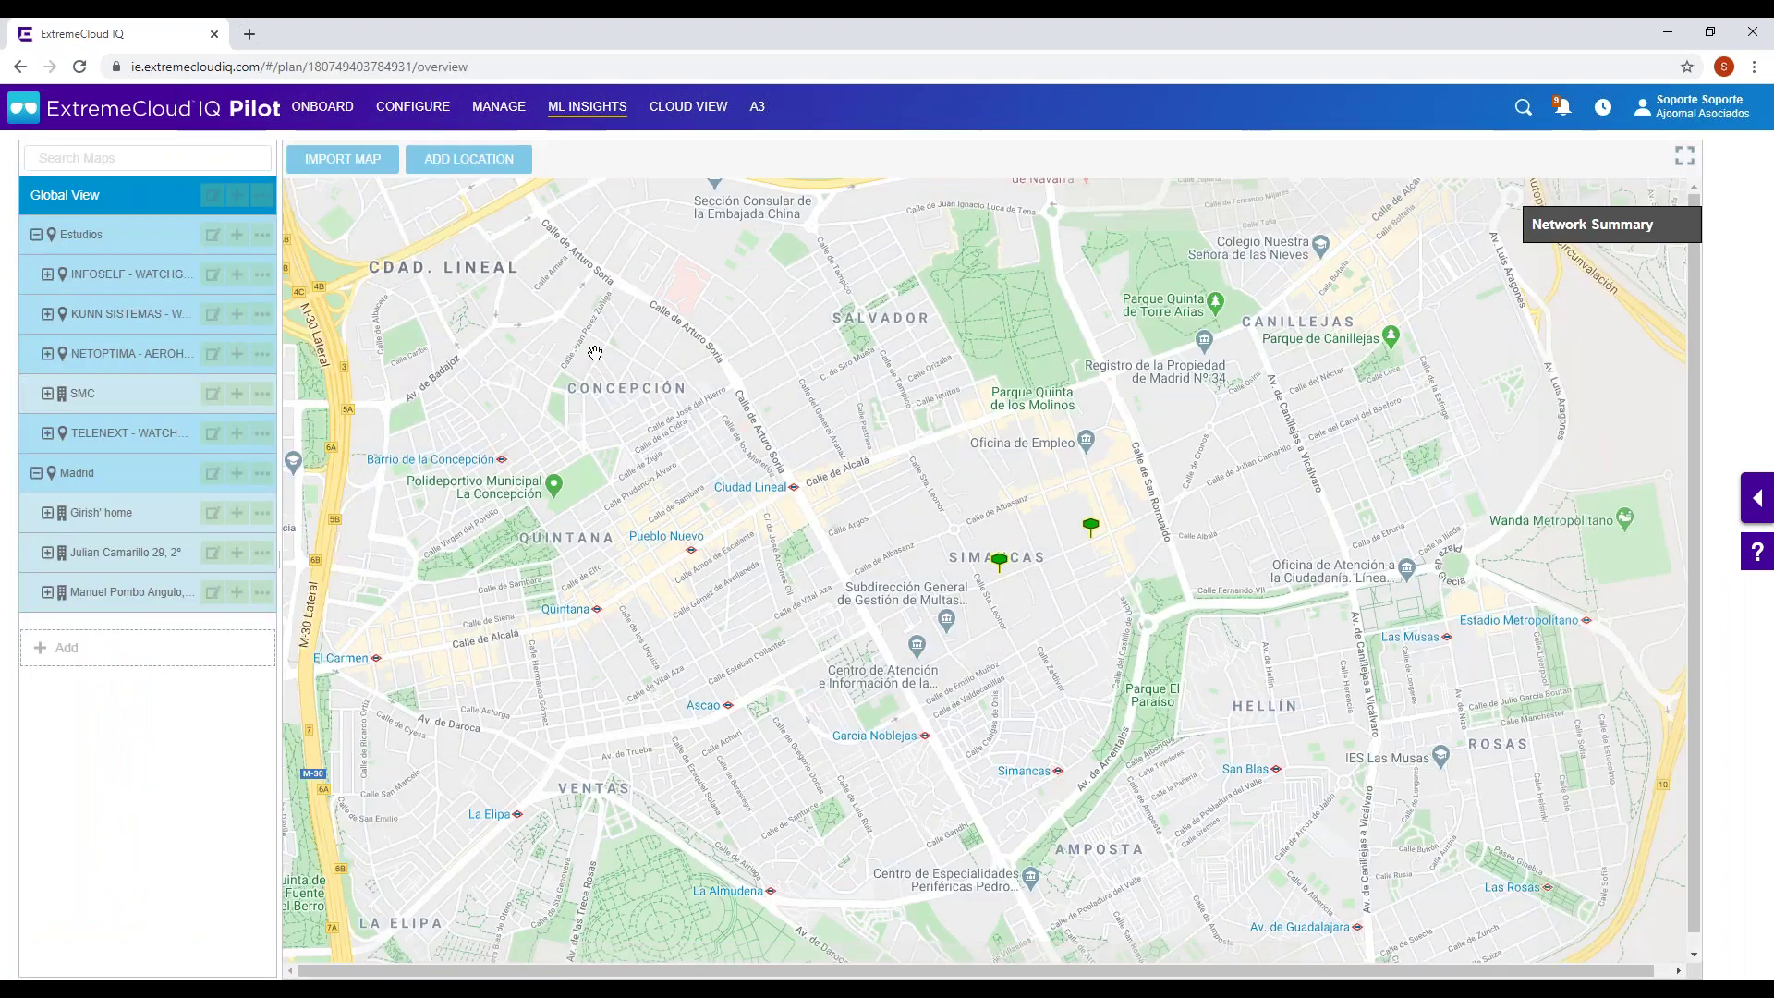
pyautogui.moveTo(587, 107)
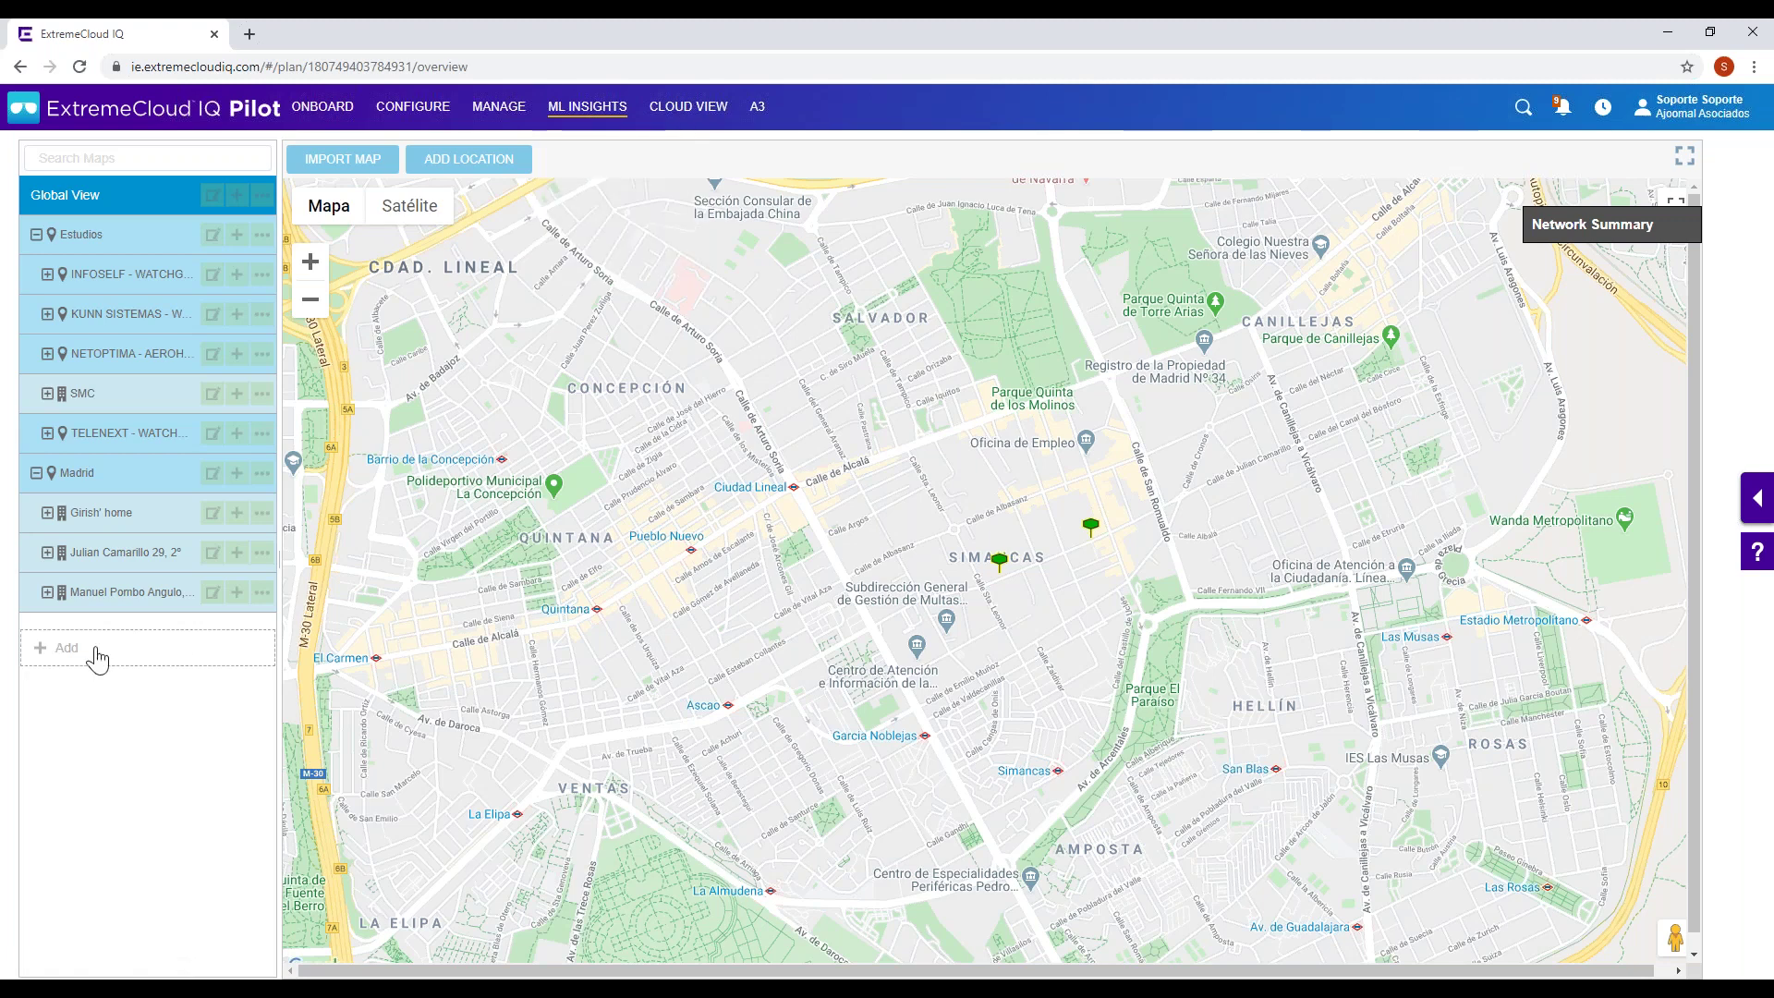
pyautogui.click(37, 235)
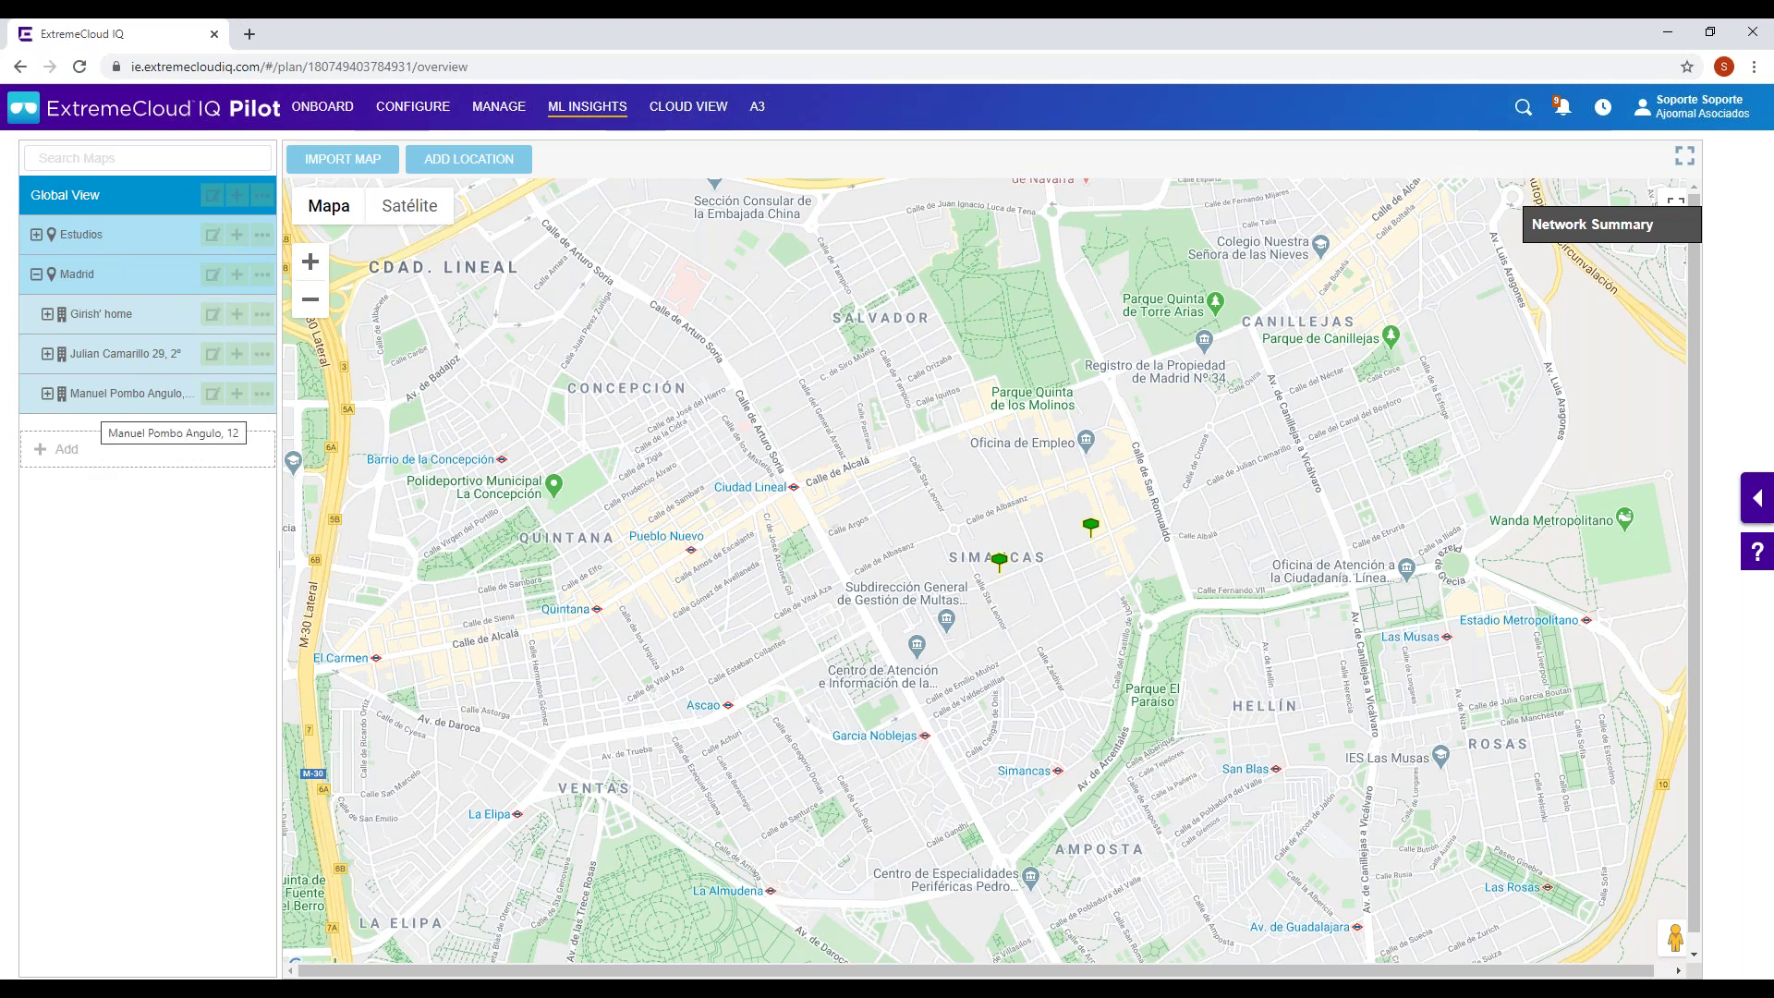
pyautogui.click(47, 354)
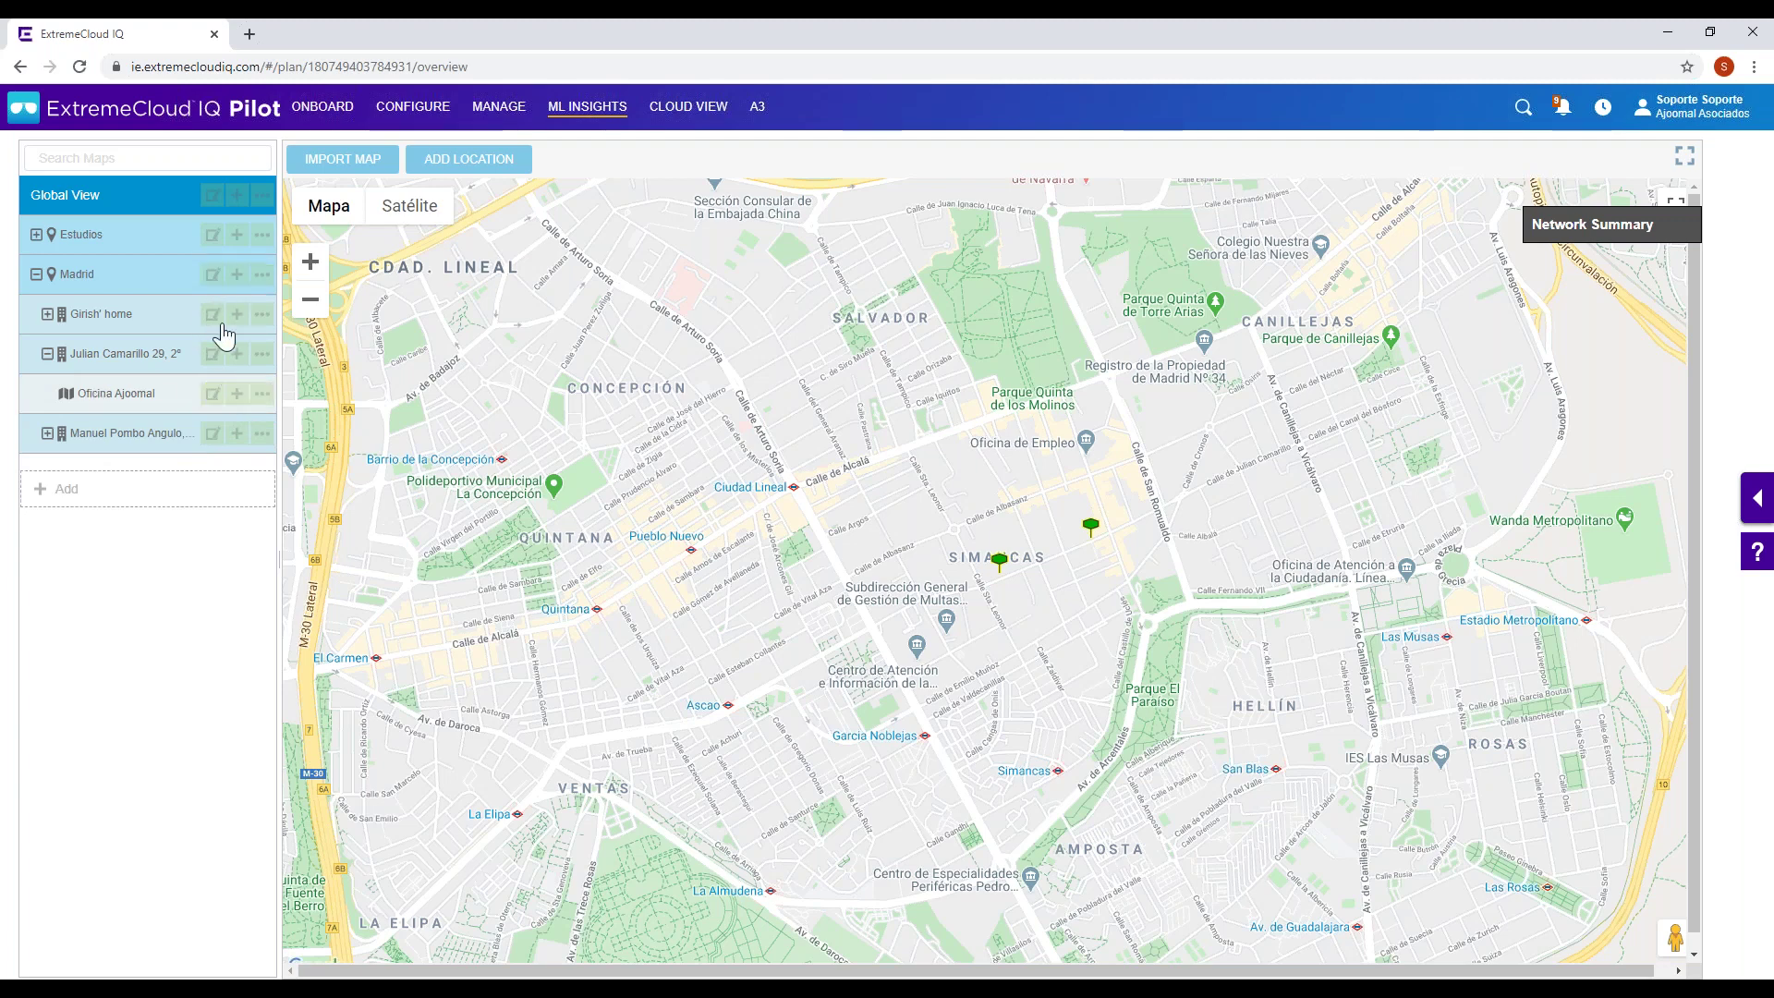
# - Open the form for adding a map and review its Location, Building and Floor fields
pyautogui.click(69, 494)
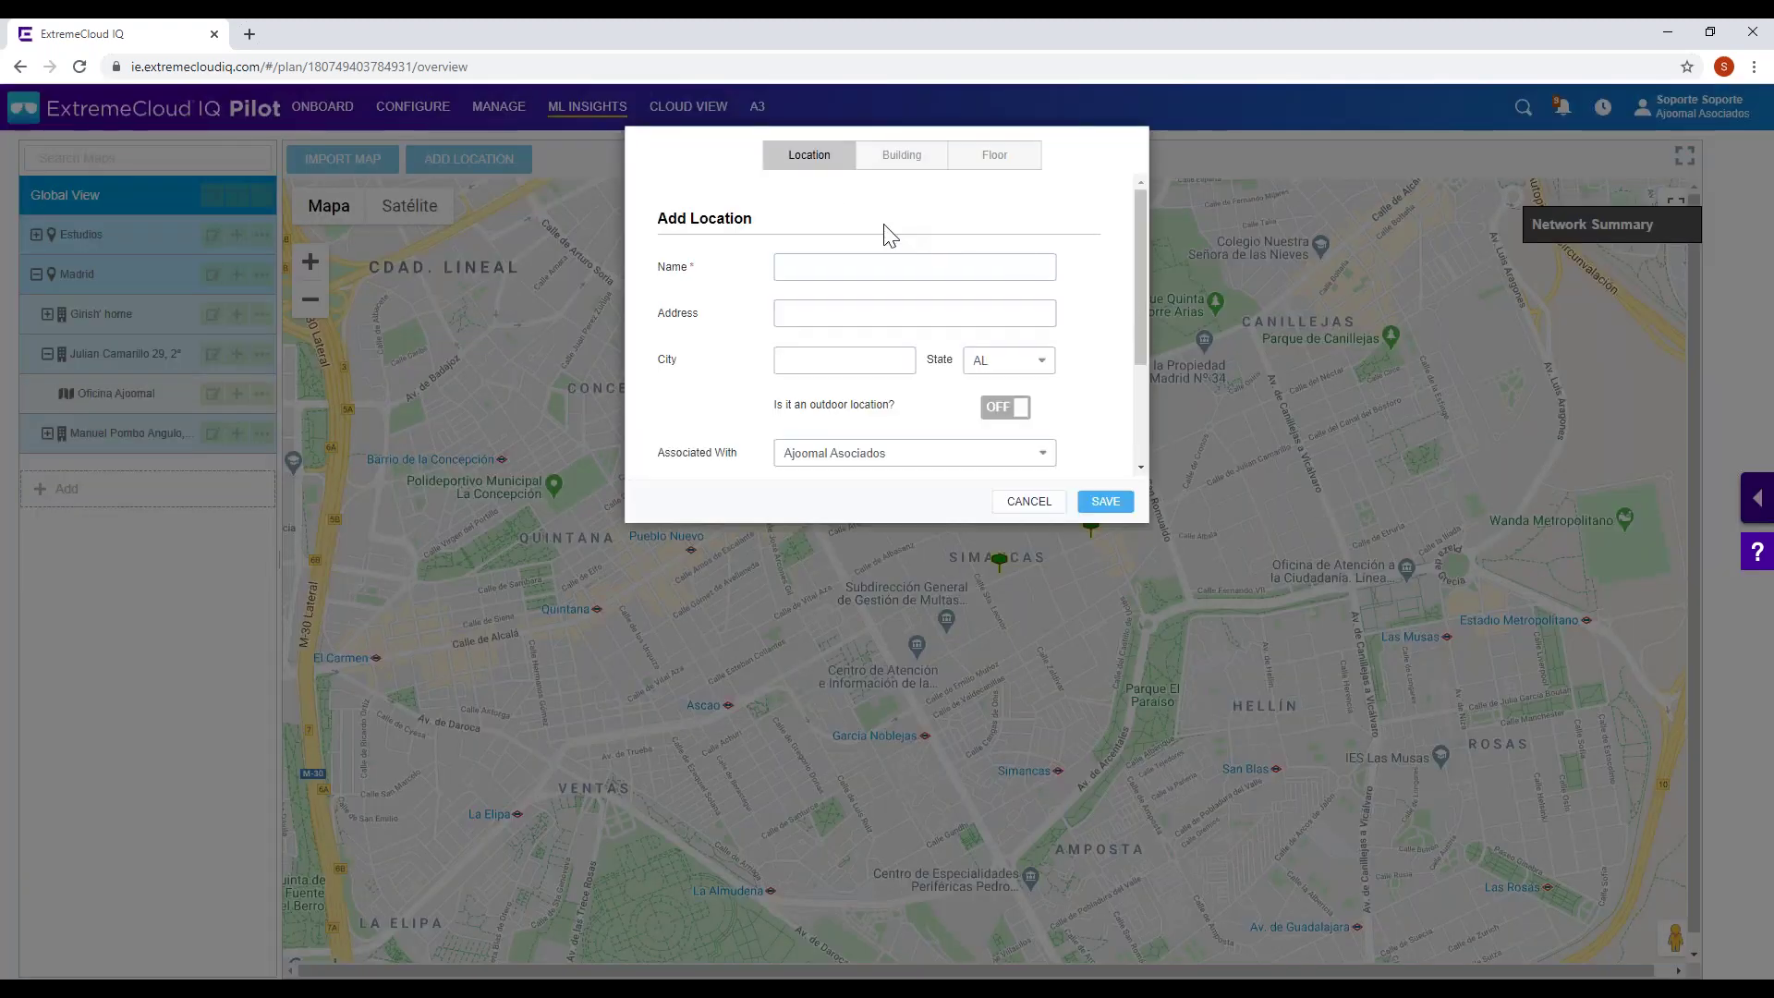
pyautogui.scroll(-1, 820, 273)
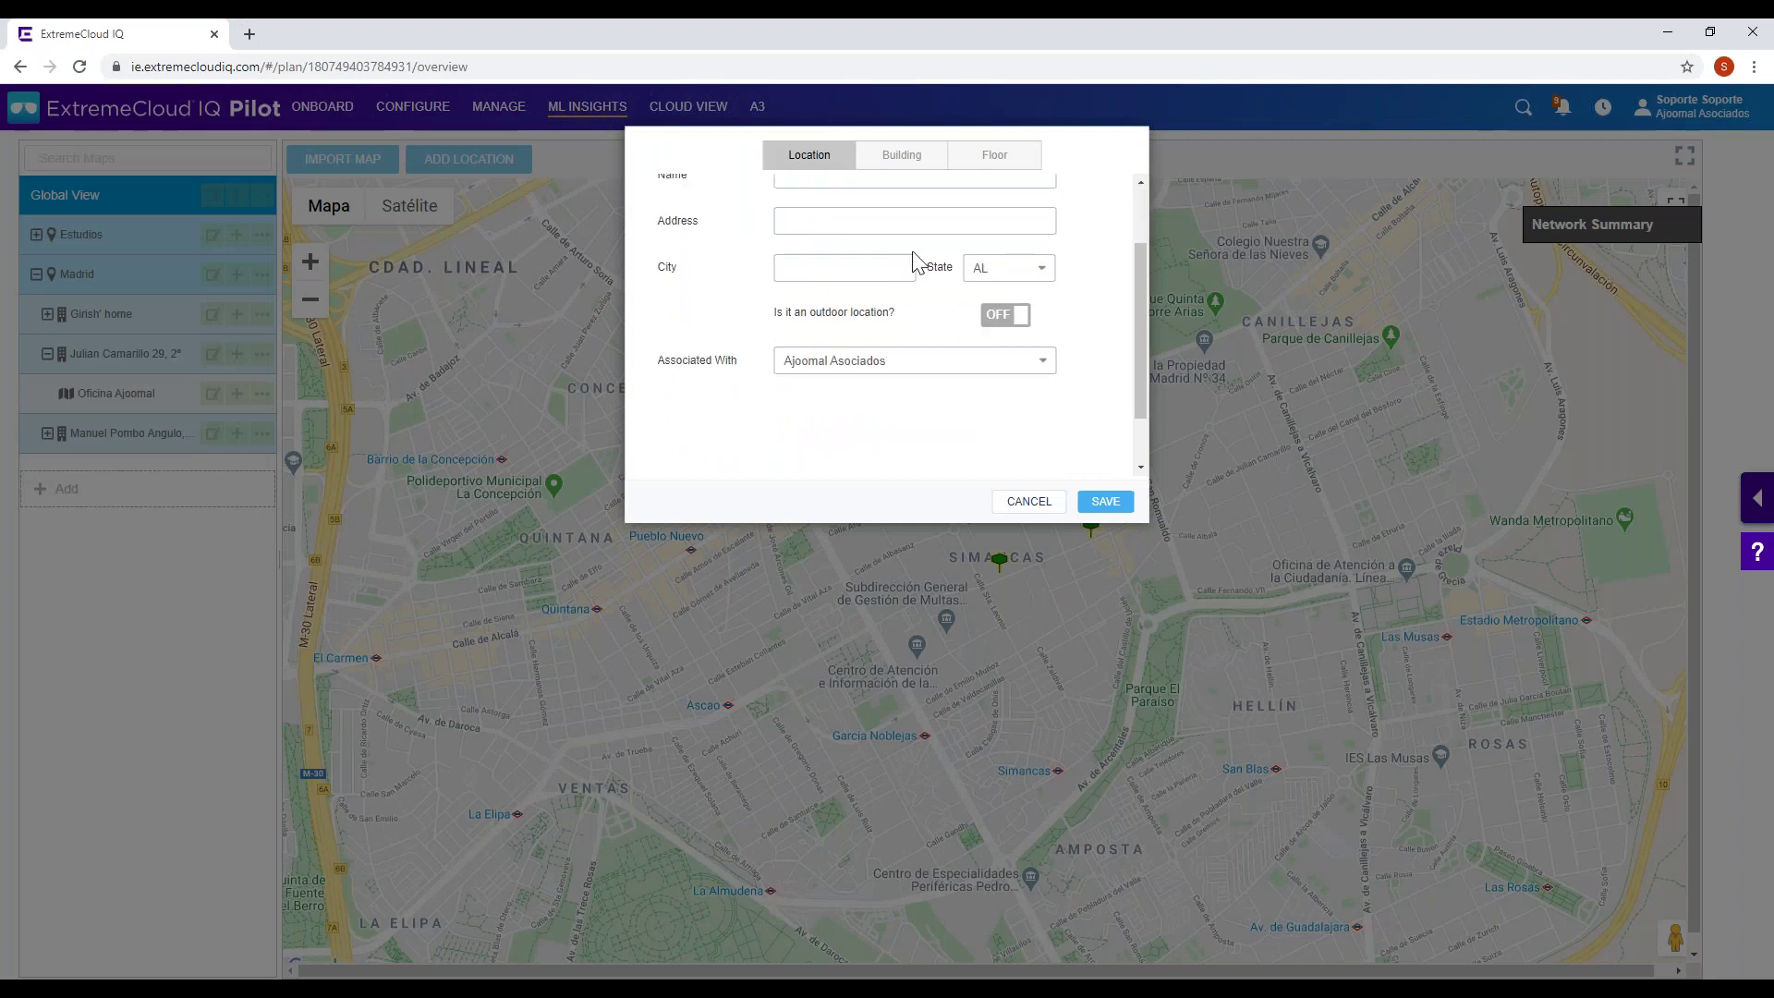
pyautogui.scroll(1, 1068, 407)
pyautogui.scroll(-1, 979, 296)
pyautogui.click(899, 162)
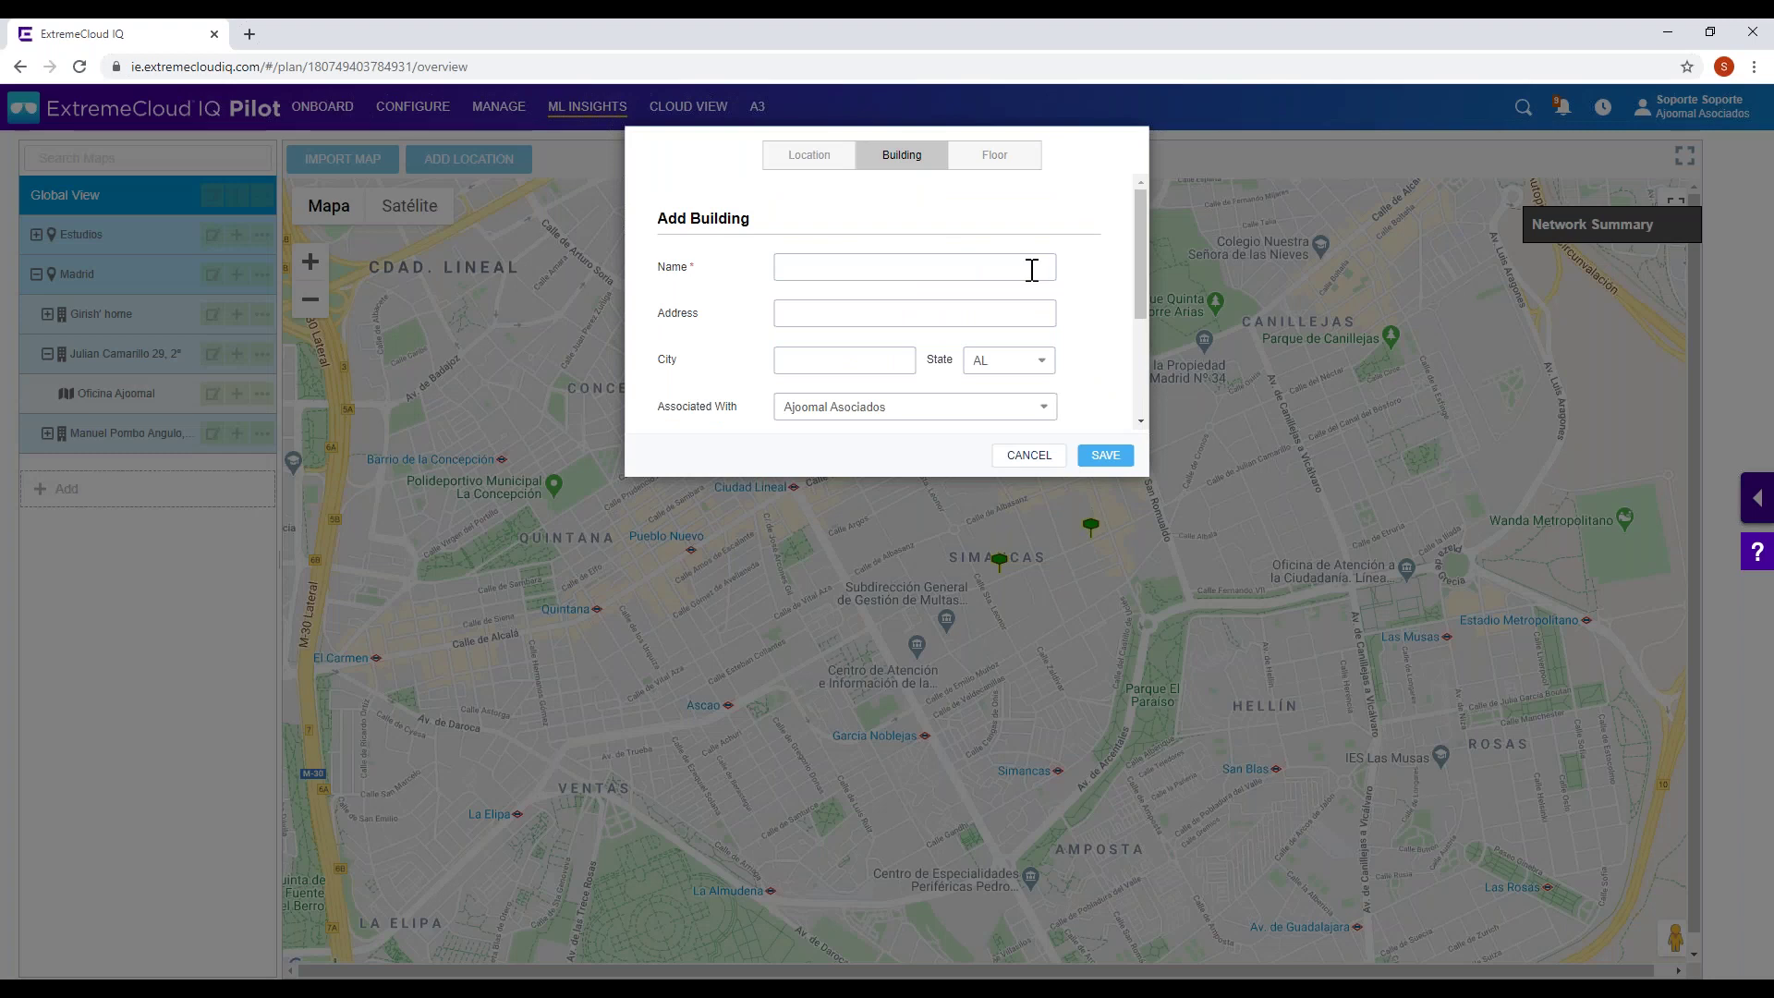
pyautogui.click(1013, 163)
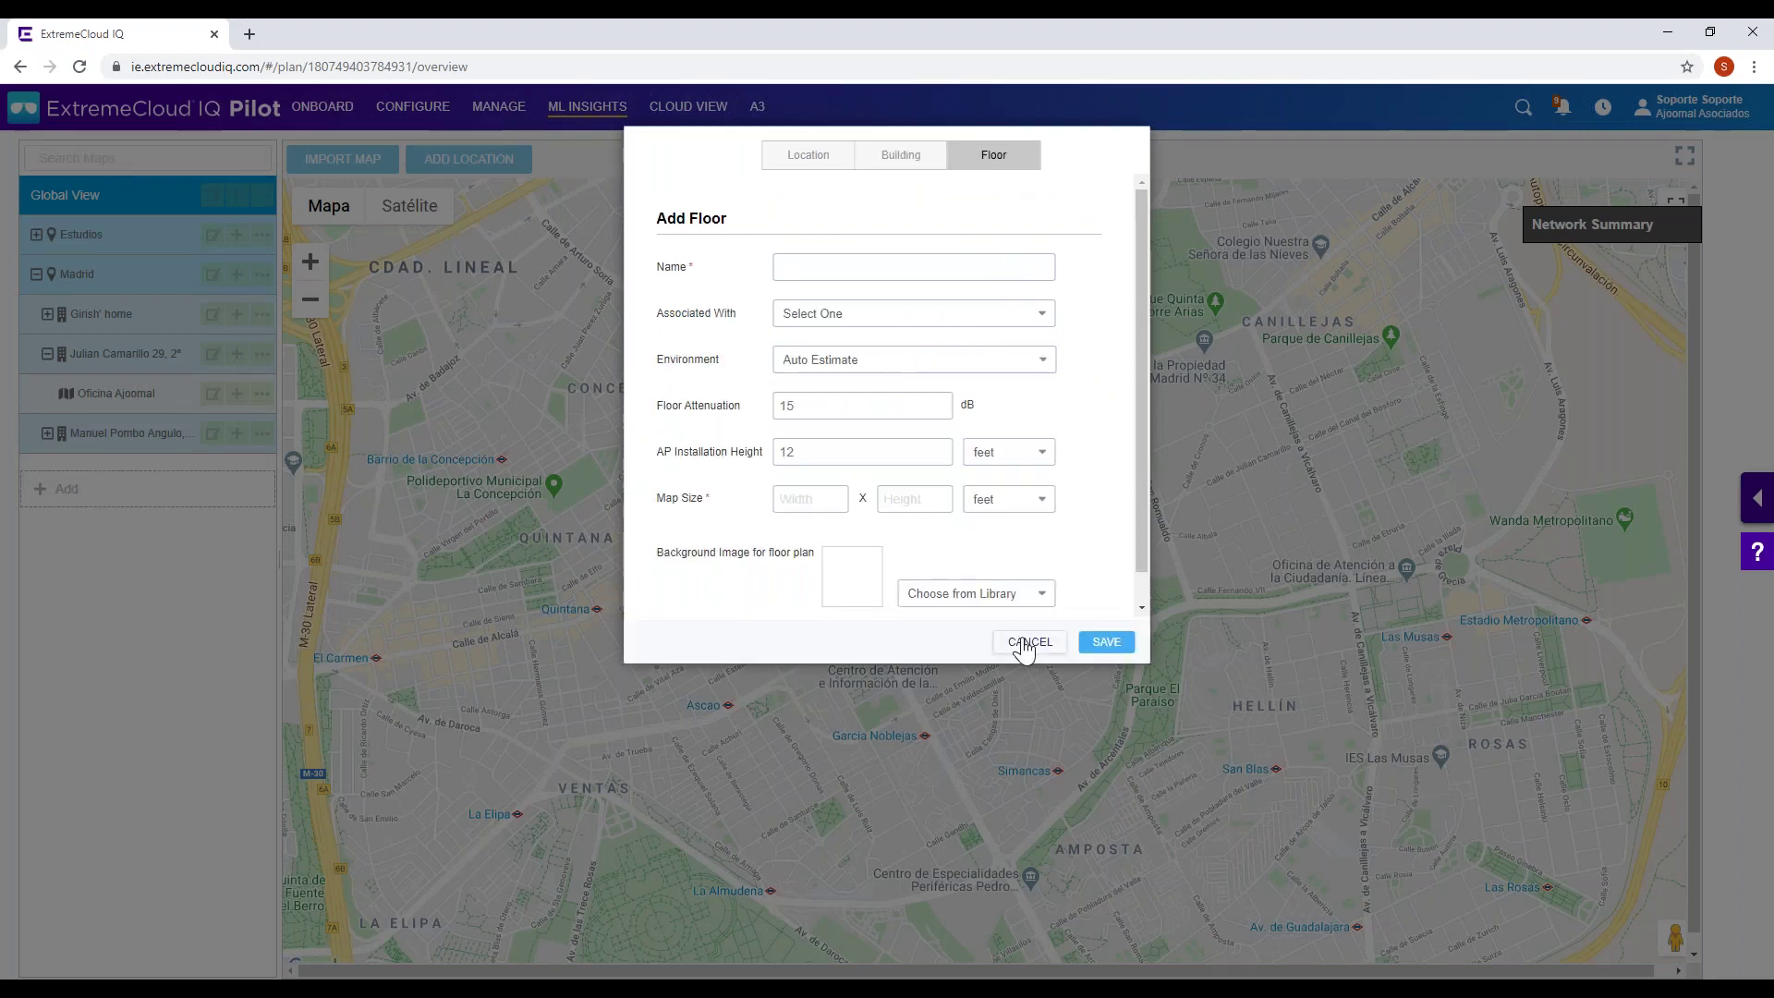
# - Browse the library of background images for a new floor plan and leave the form without saving
pyautogui.scroll(-1, 938, 364)
pyautogui.click(952, 562)
pyautogui.scroll(-1, 952, 567)
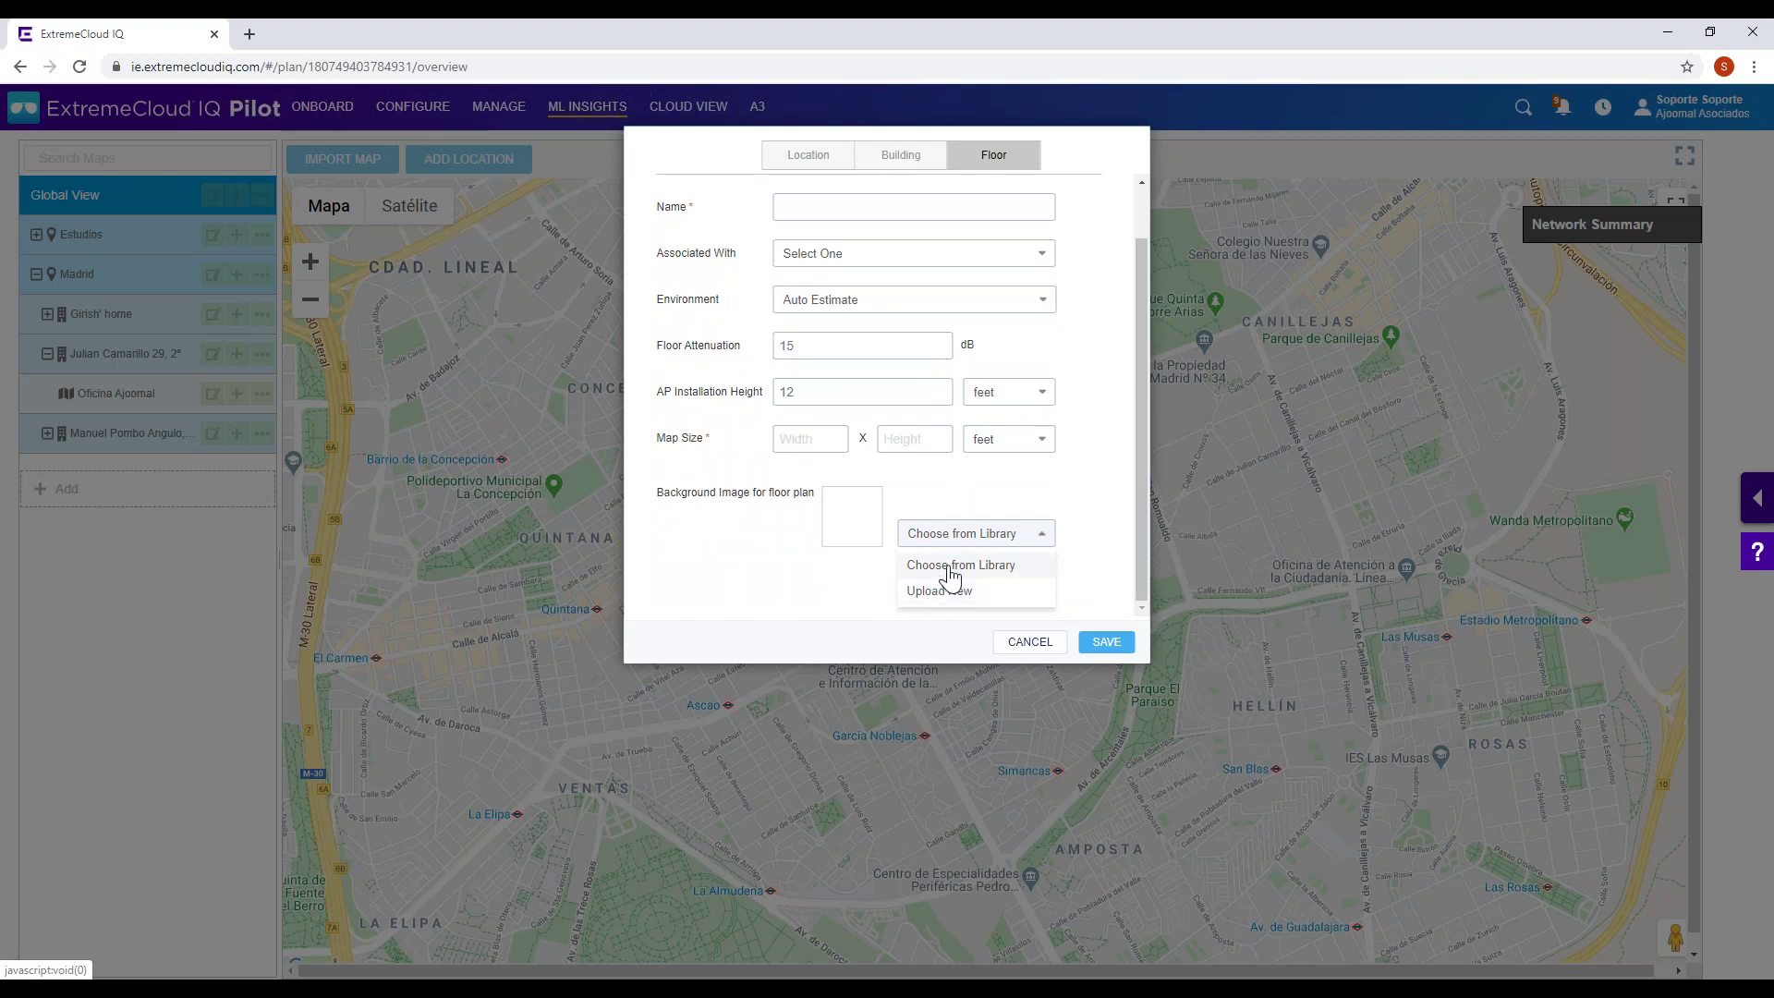
pyautogui.click(950, 567)
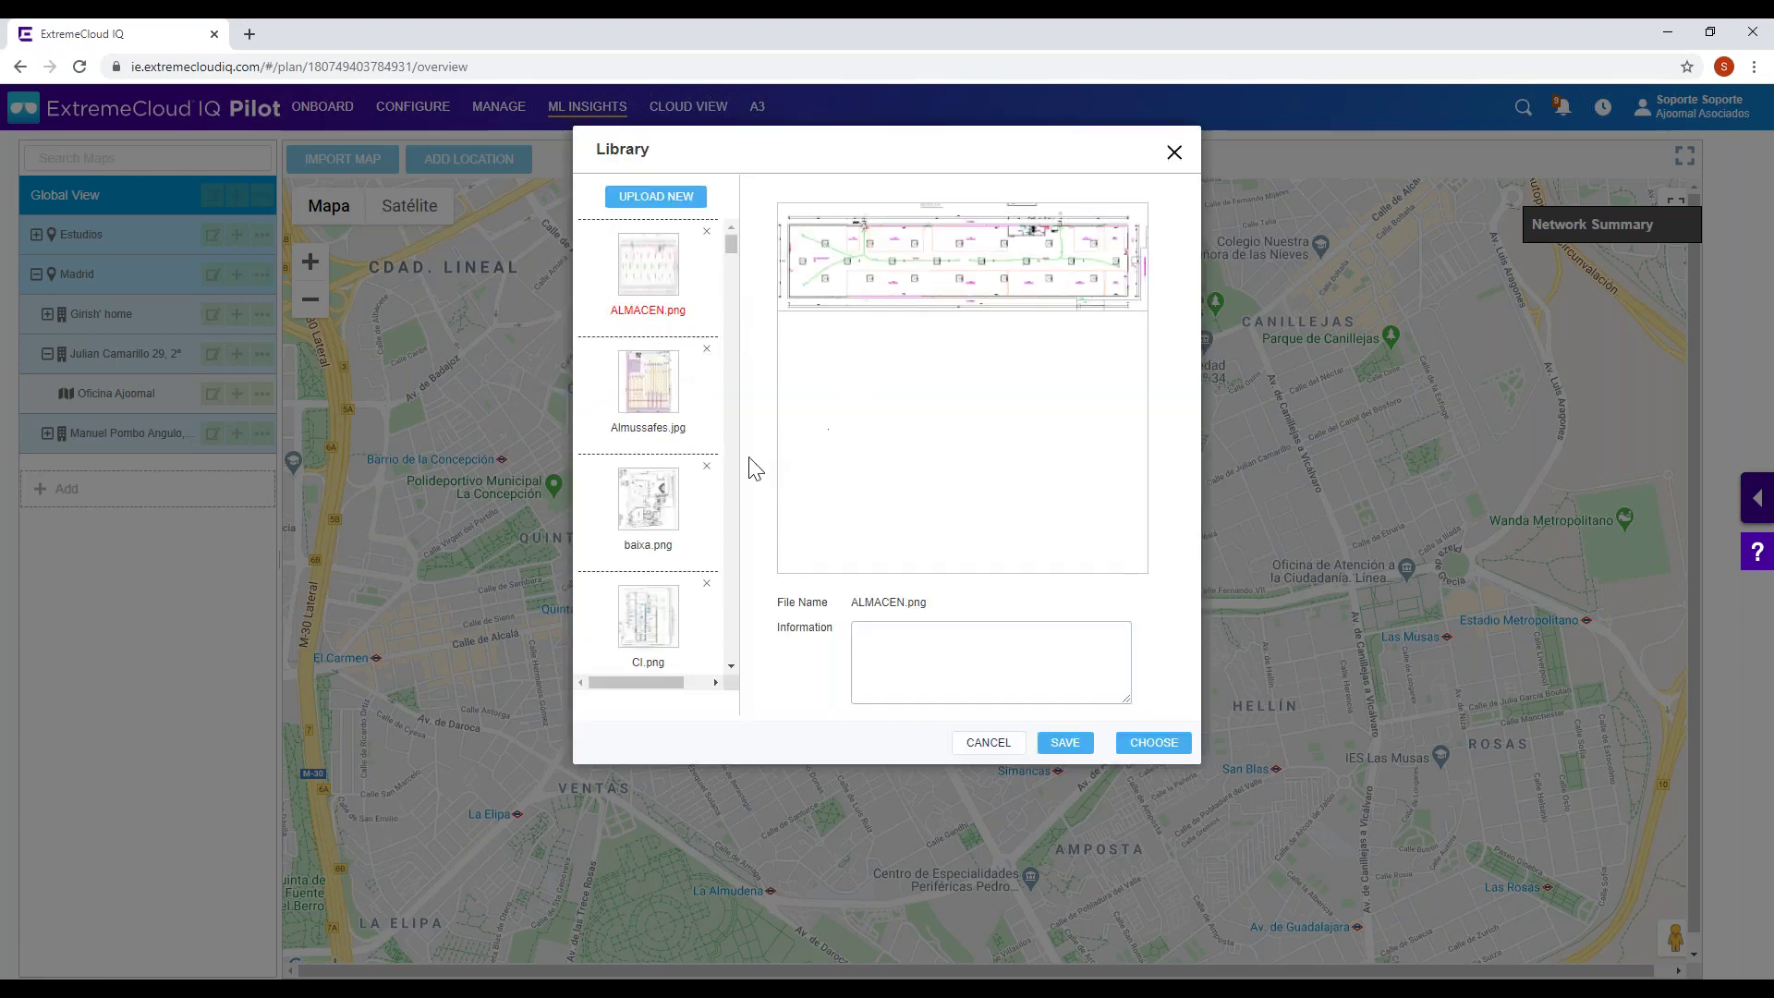
pyautogui.scroll(-4, 665, 554)
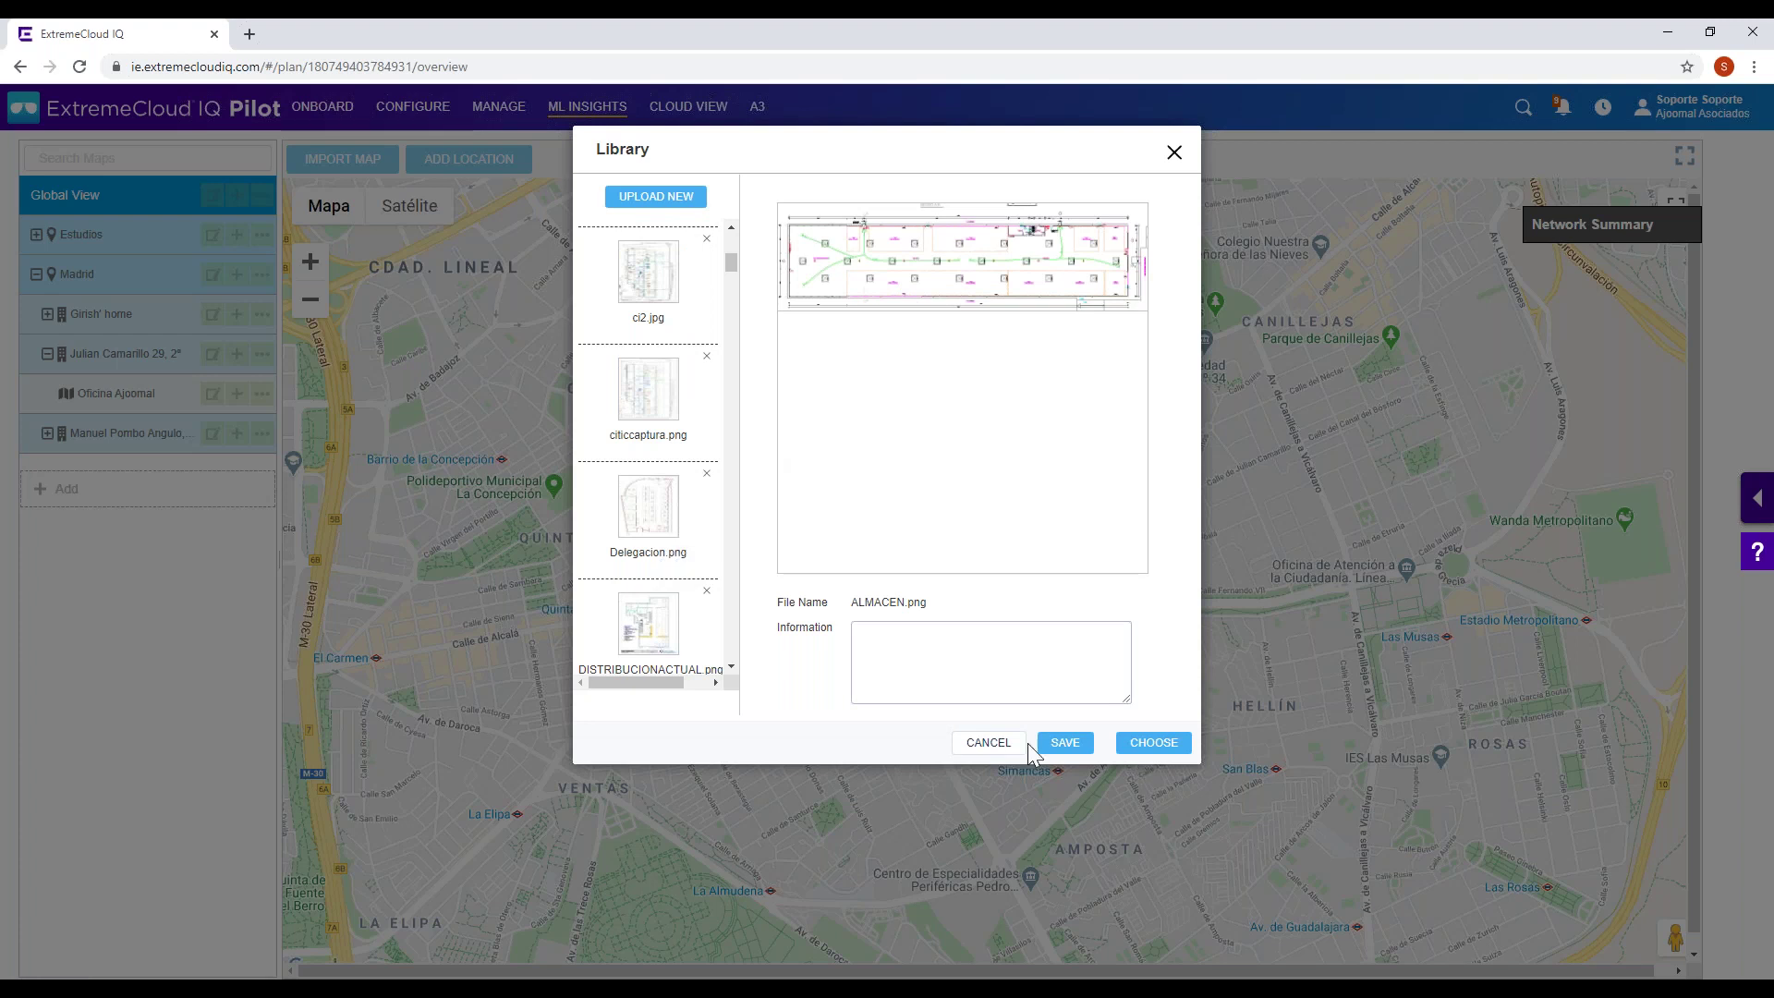
pyautogui.click(988, 745)
pyautogui.click(979, 533)
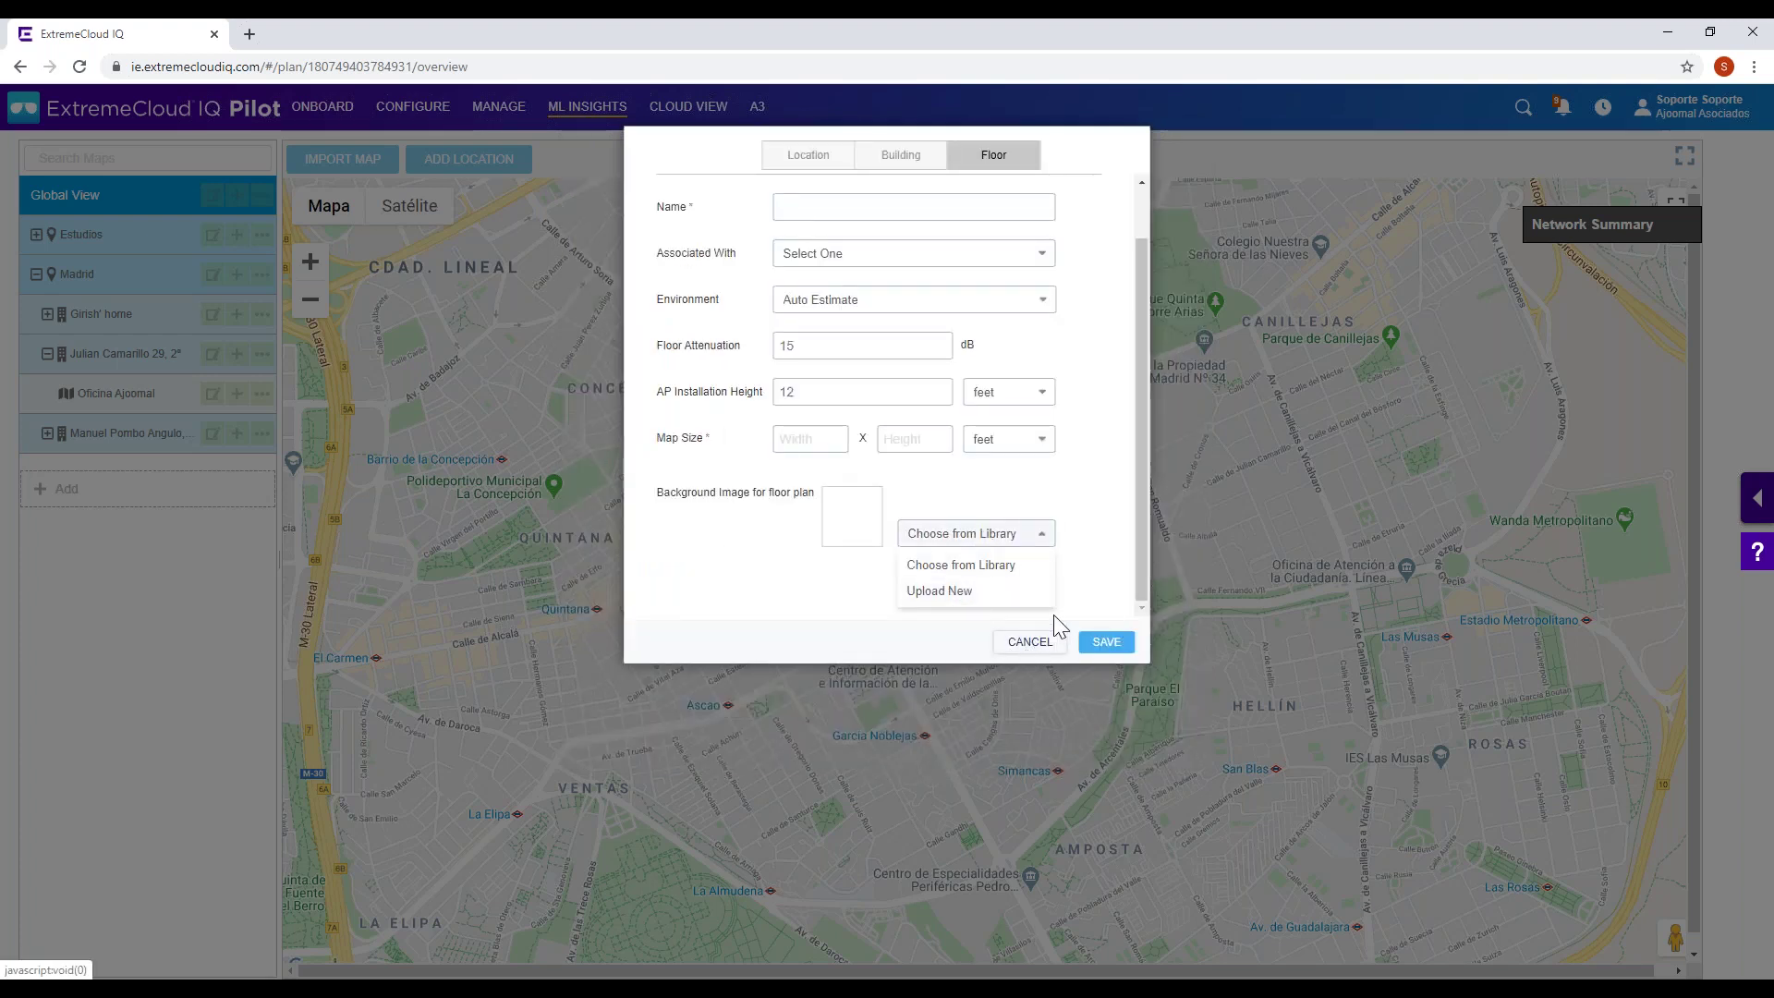
pyautogui.click(1038, 639)
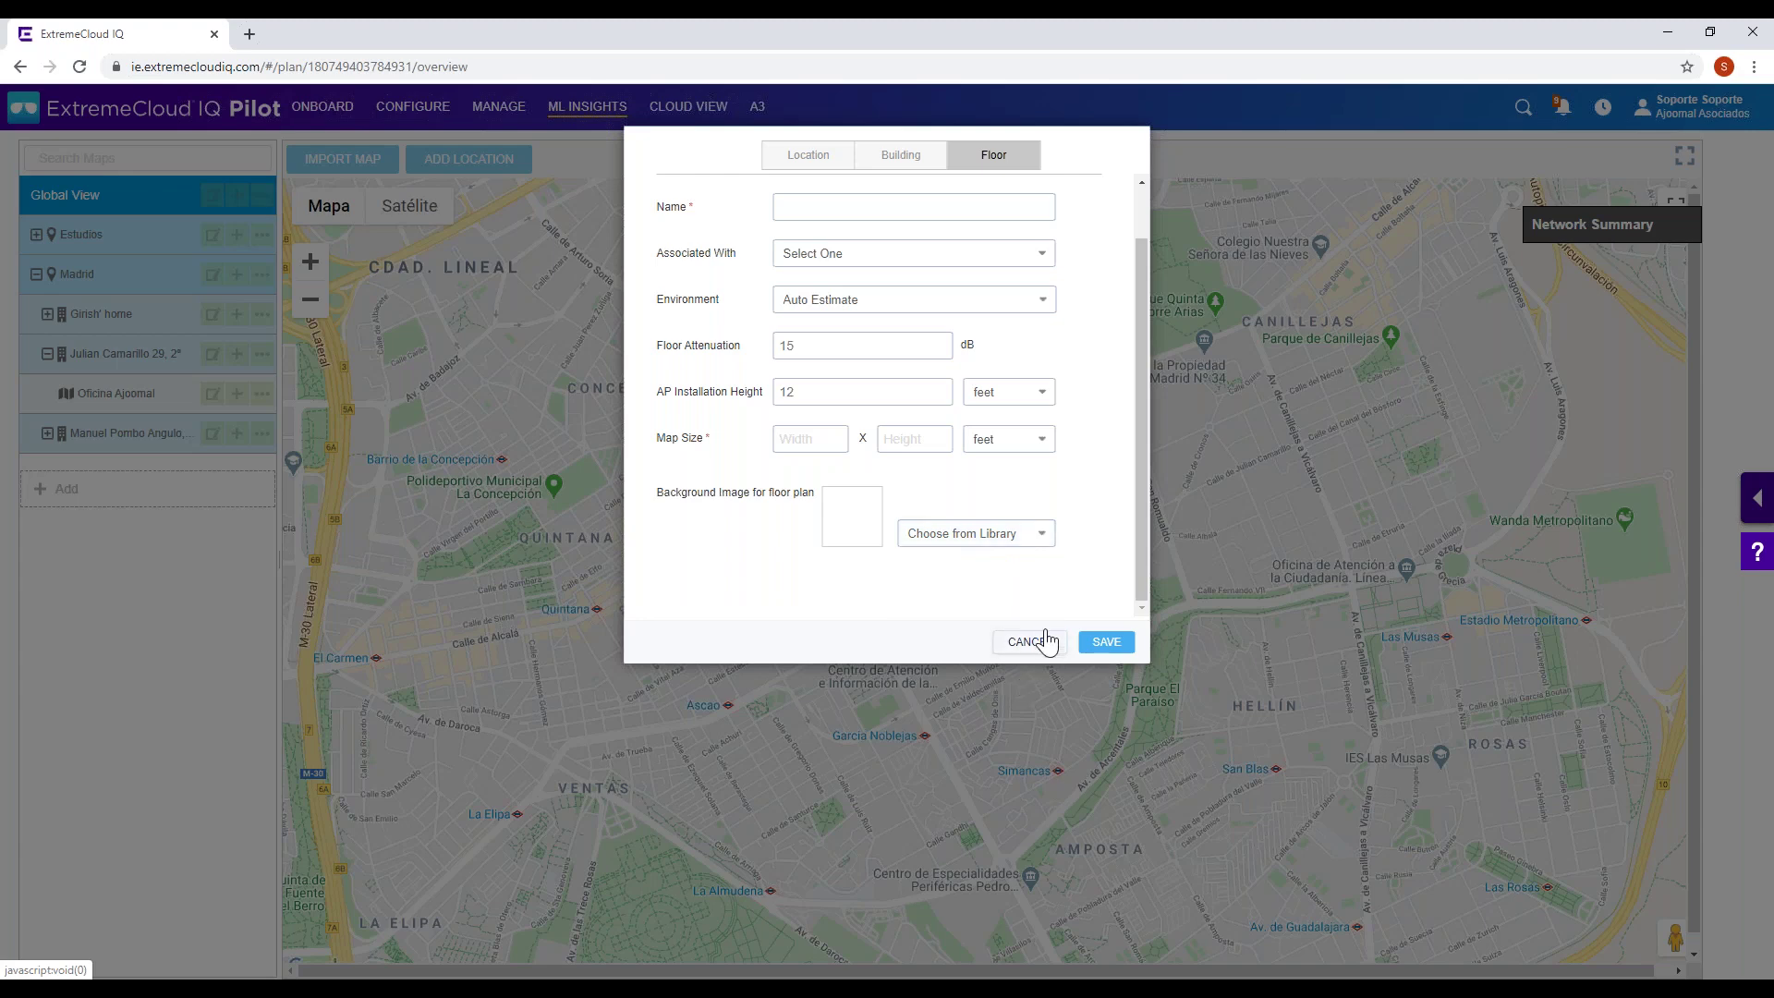
pyautogui.press('Escape')
# - Edit the Oficina Ajoomal floor plan and draw a straight Bookshelf (2dB) wall running vertically along the rows of blue desks
pyautogui.click(104, 404)
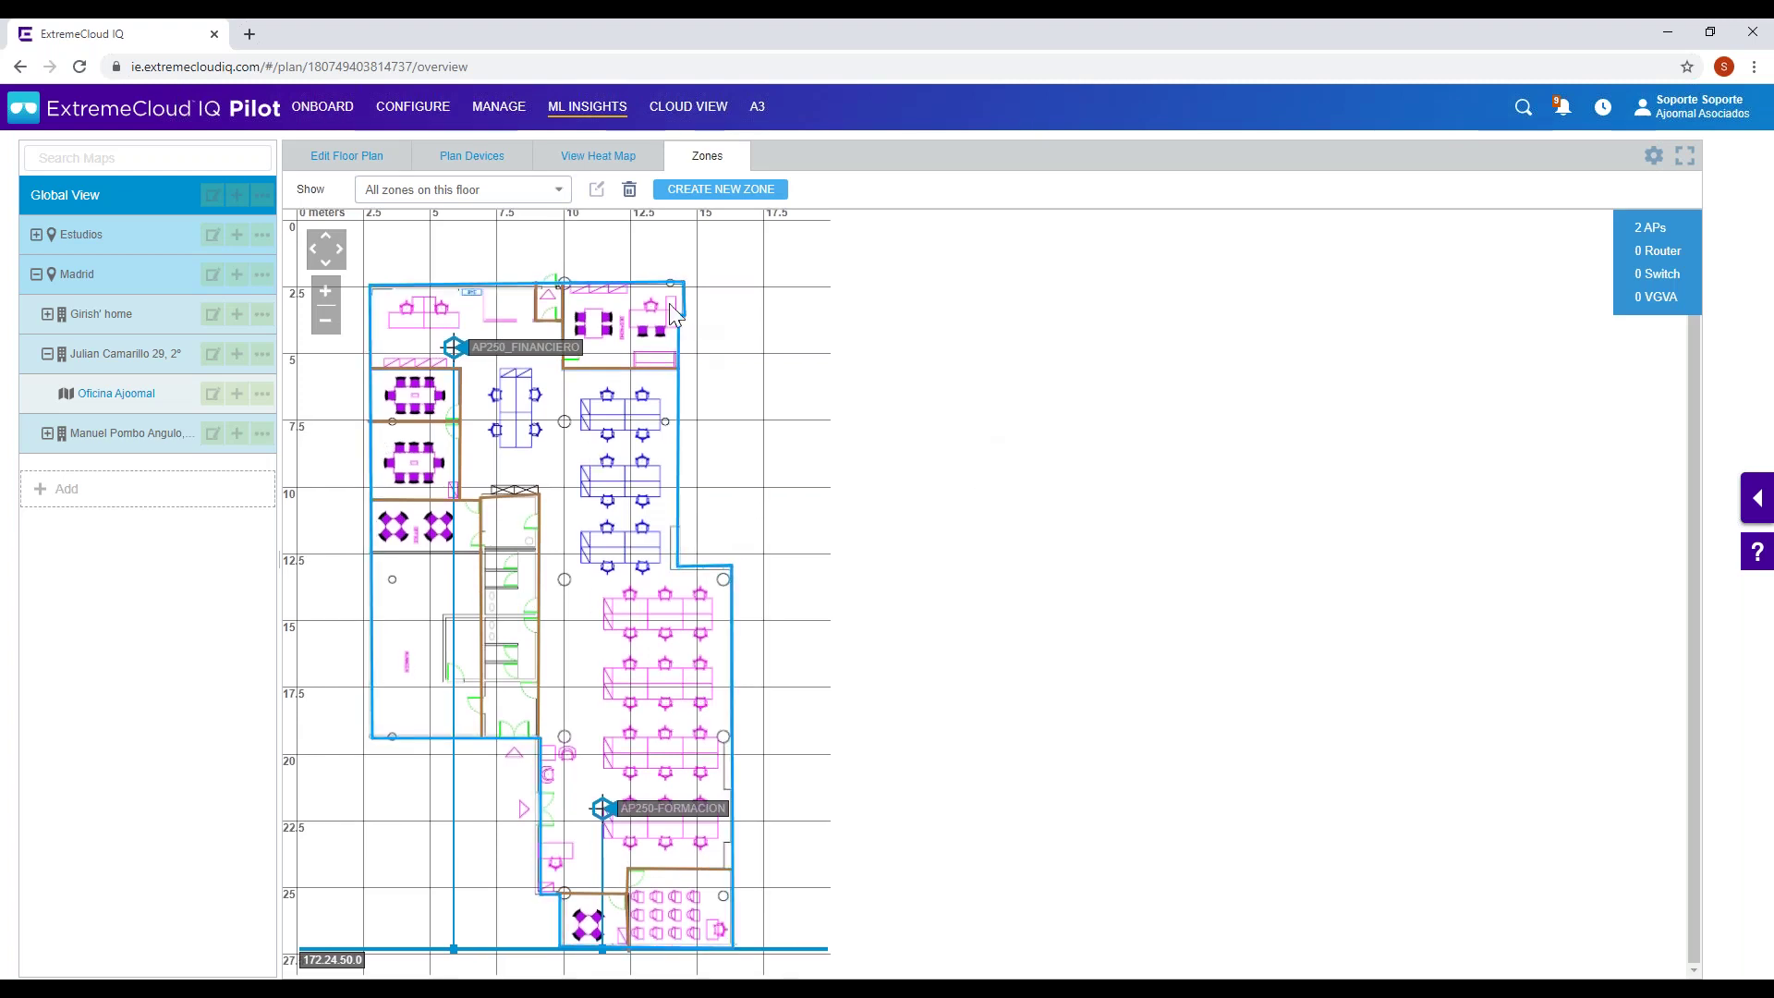
pyautogui.click(363, 159)
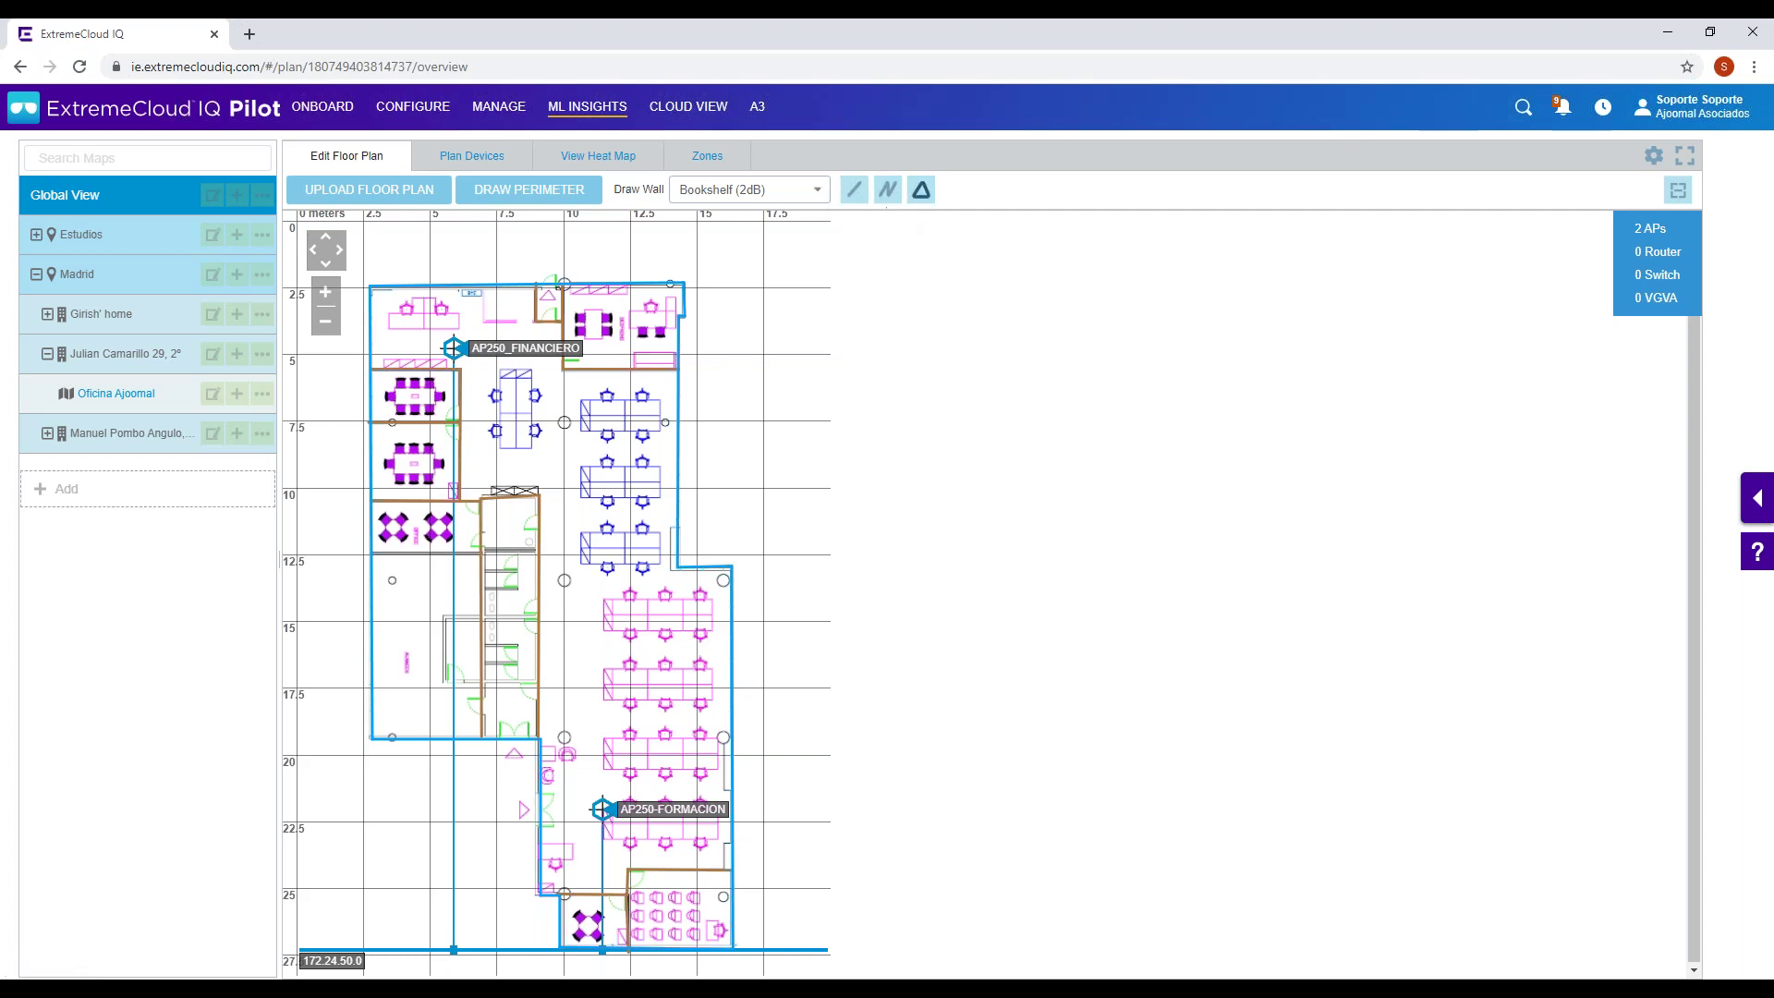
pyautogui.click(851, 194)
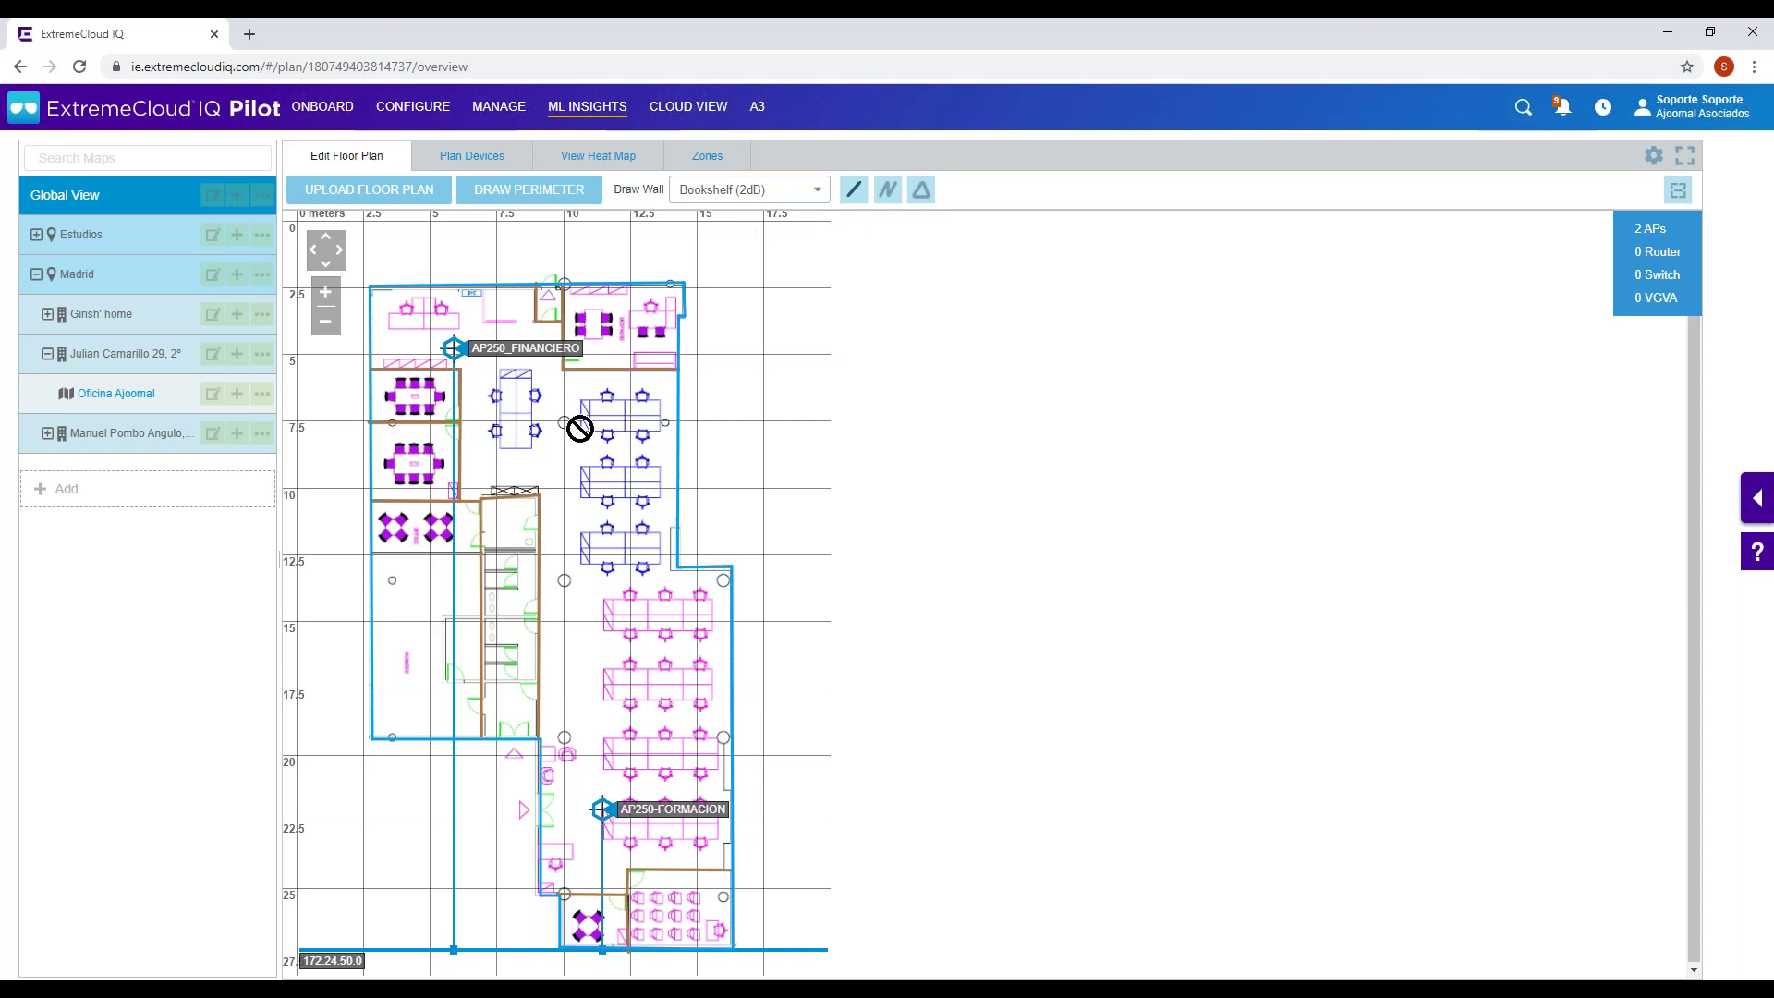
pyautogui.click(589, 430)
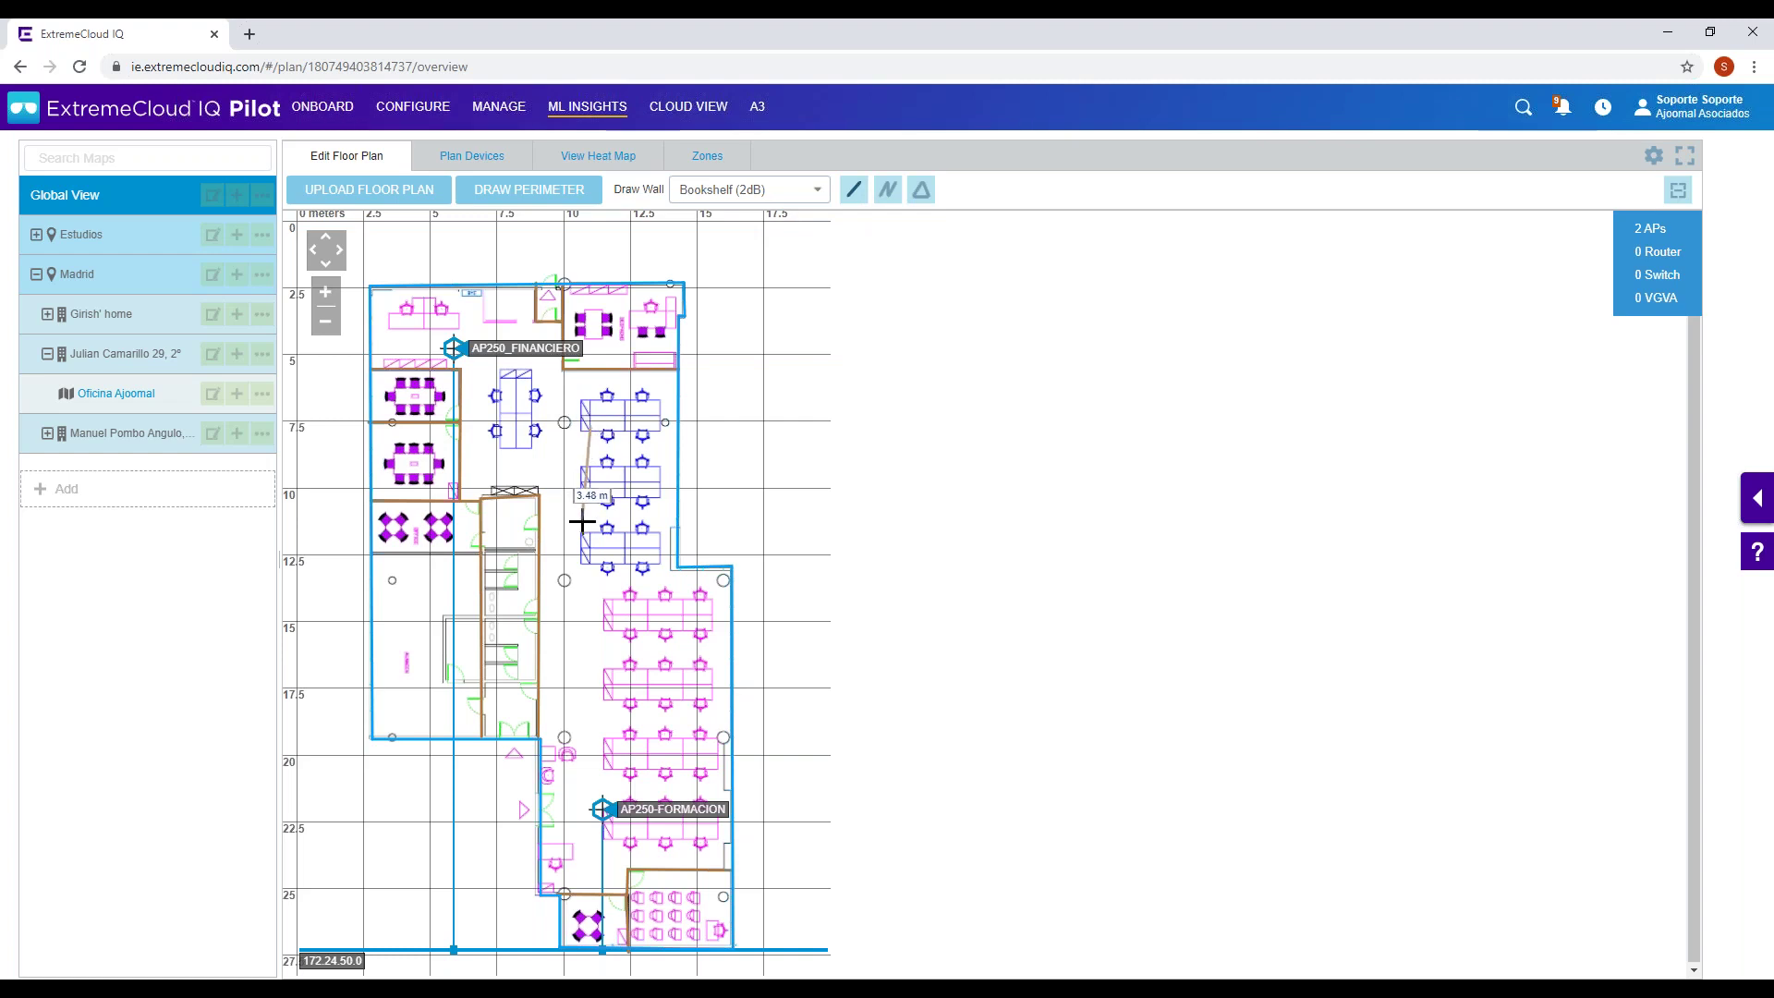
pyautogui.click(586, 593)
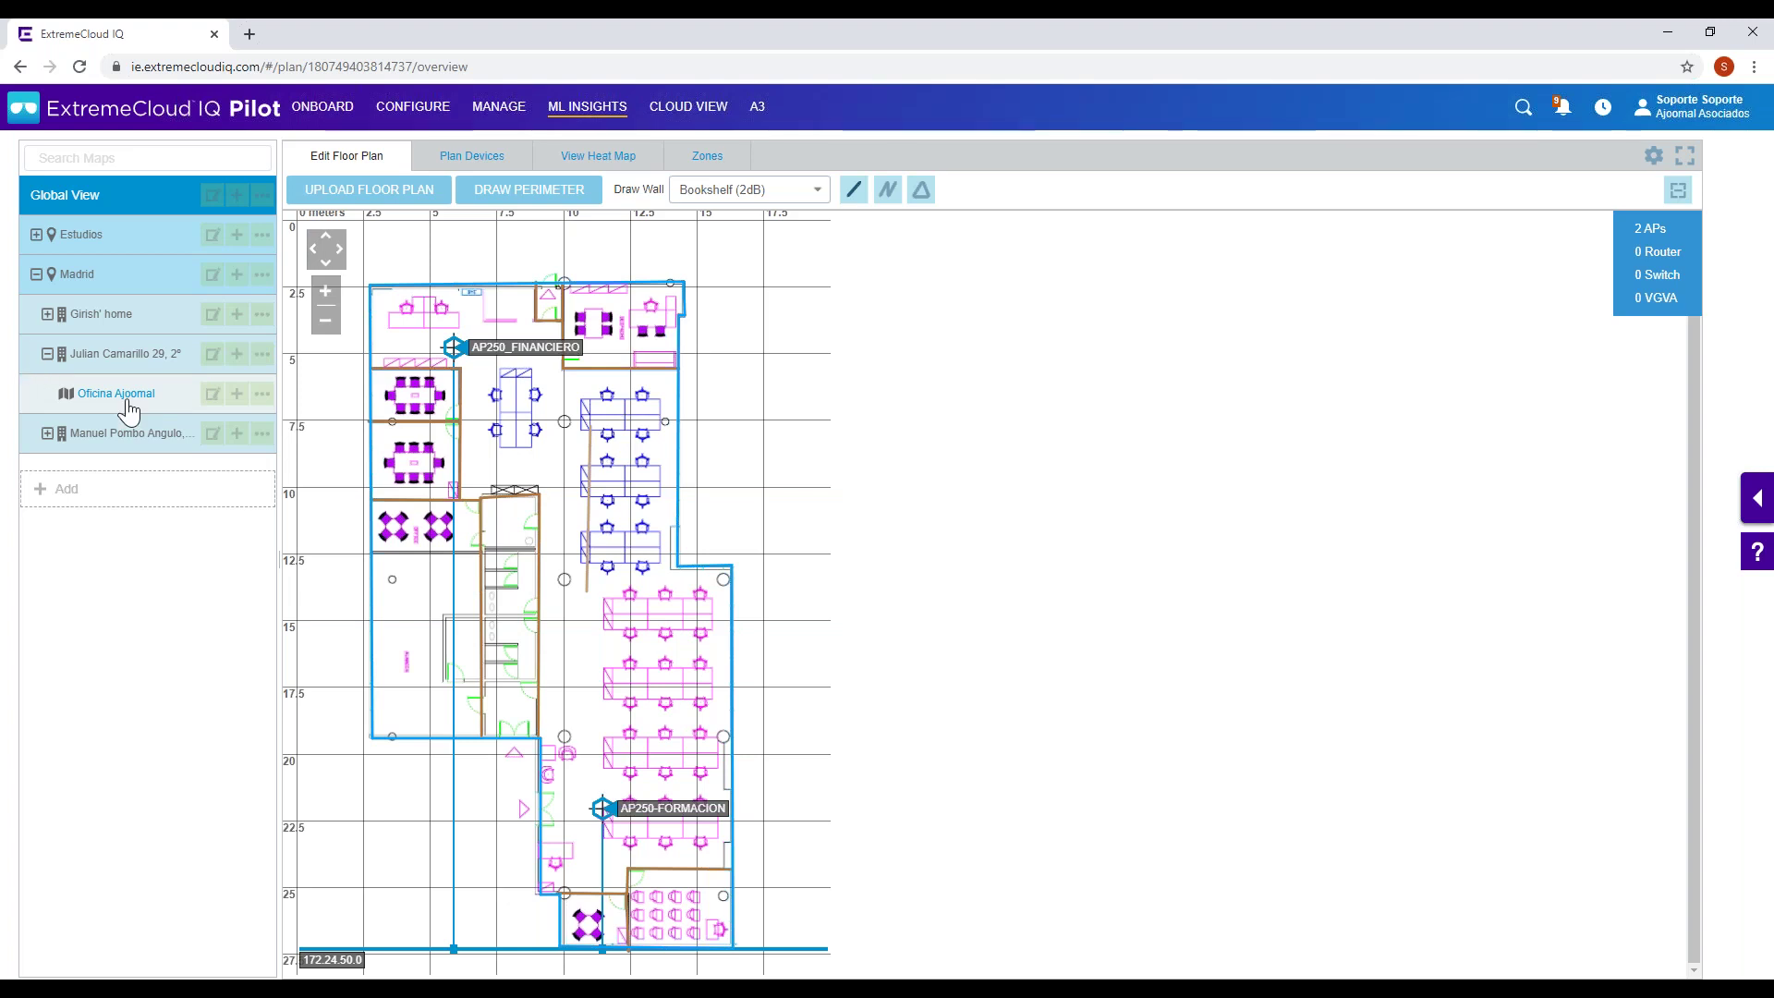
# - Open the Planta Baja floor of the SMC building under Estudios in the device planning view
pyautogui.click(36, 236)
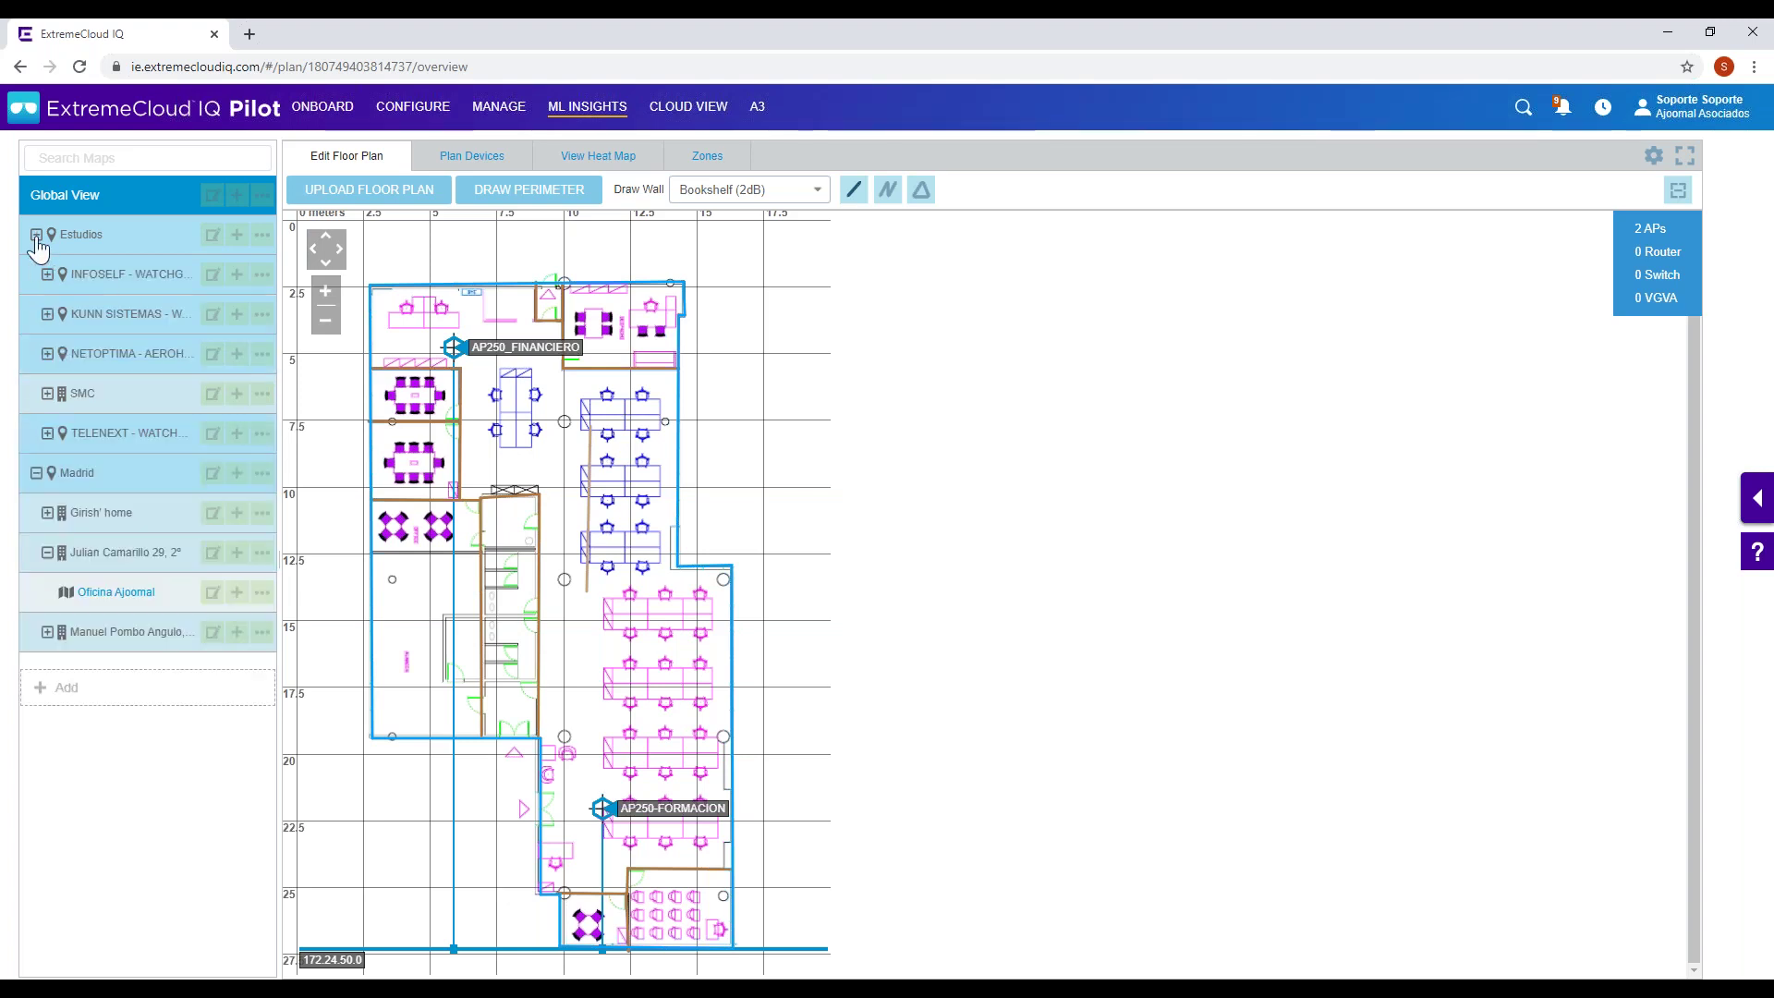
pyautogui.click(47, 393)
pyautogui.click(109, 436)
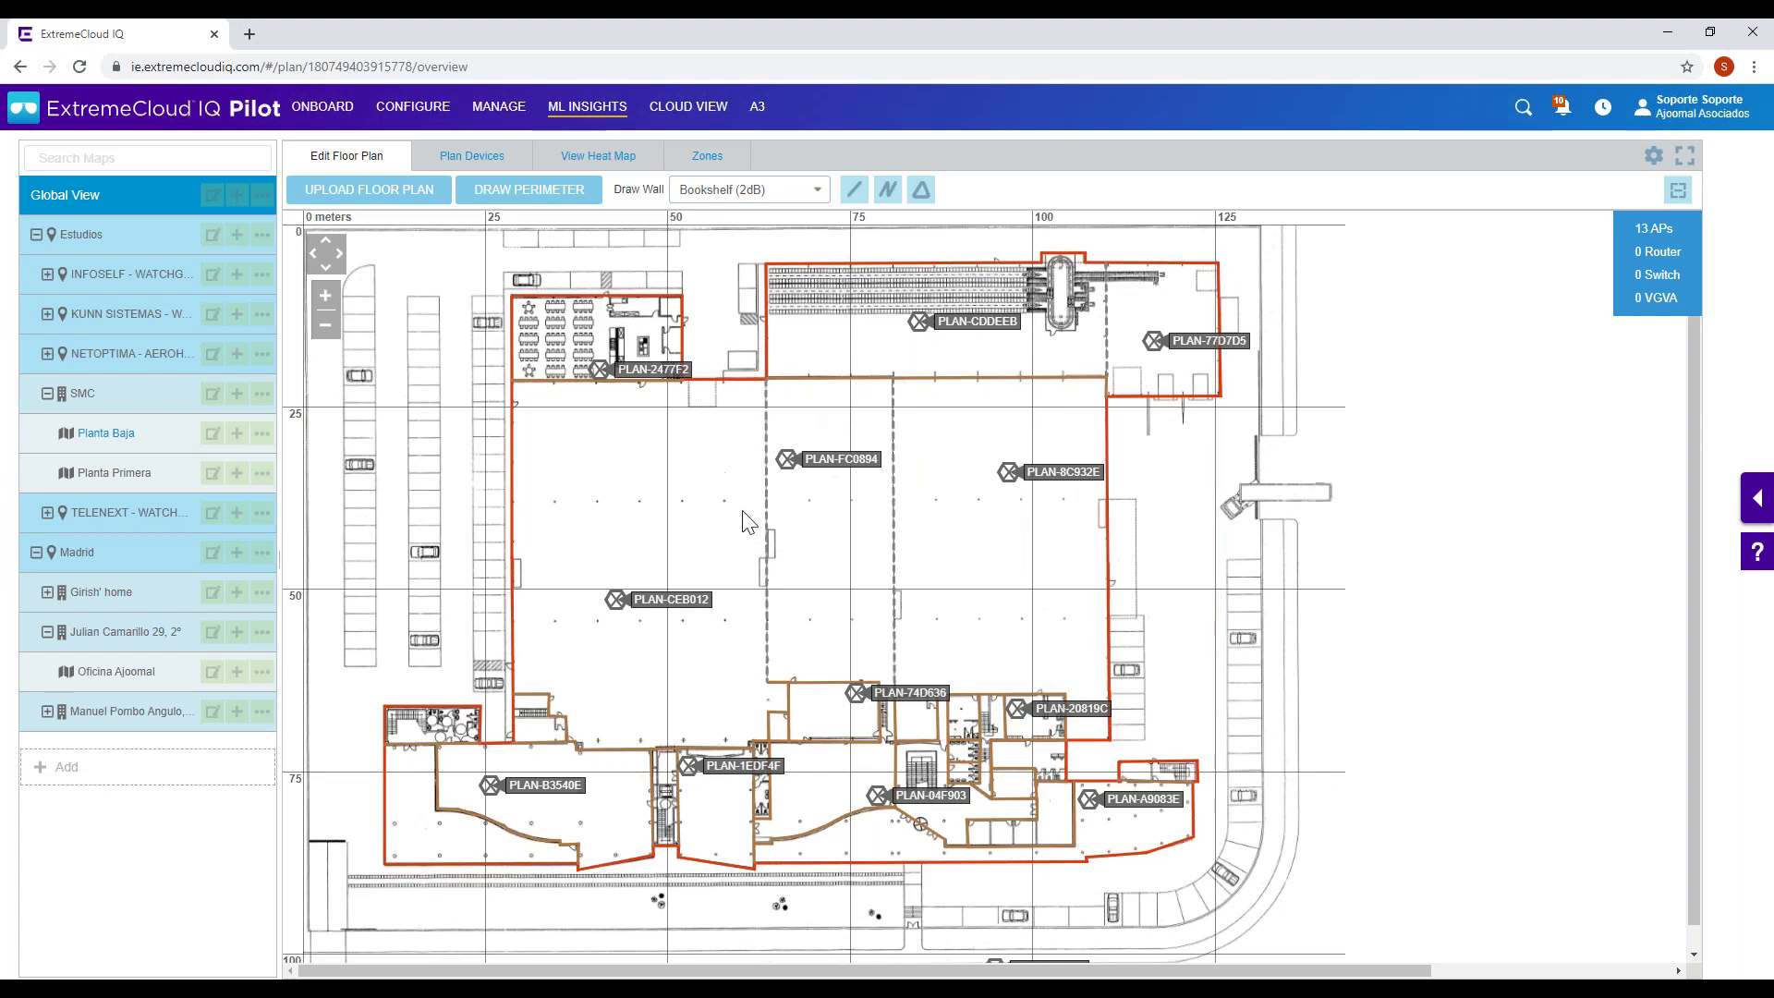
pyautogui.click(476, 157)
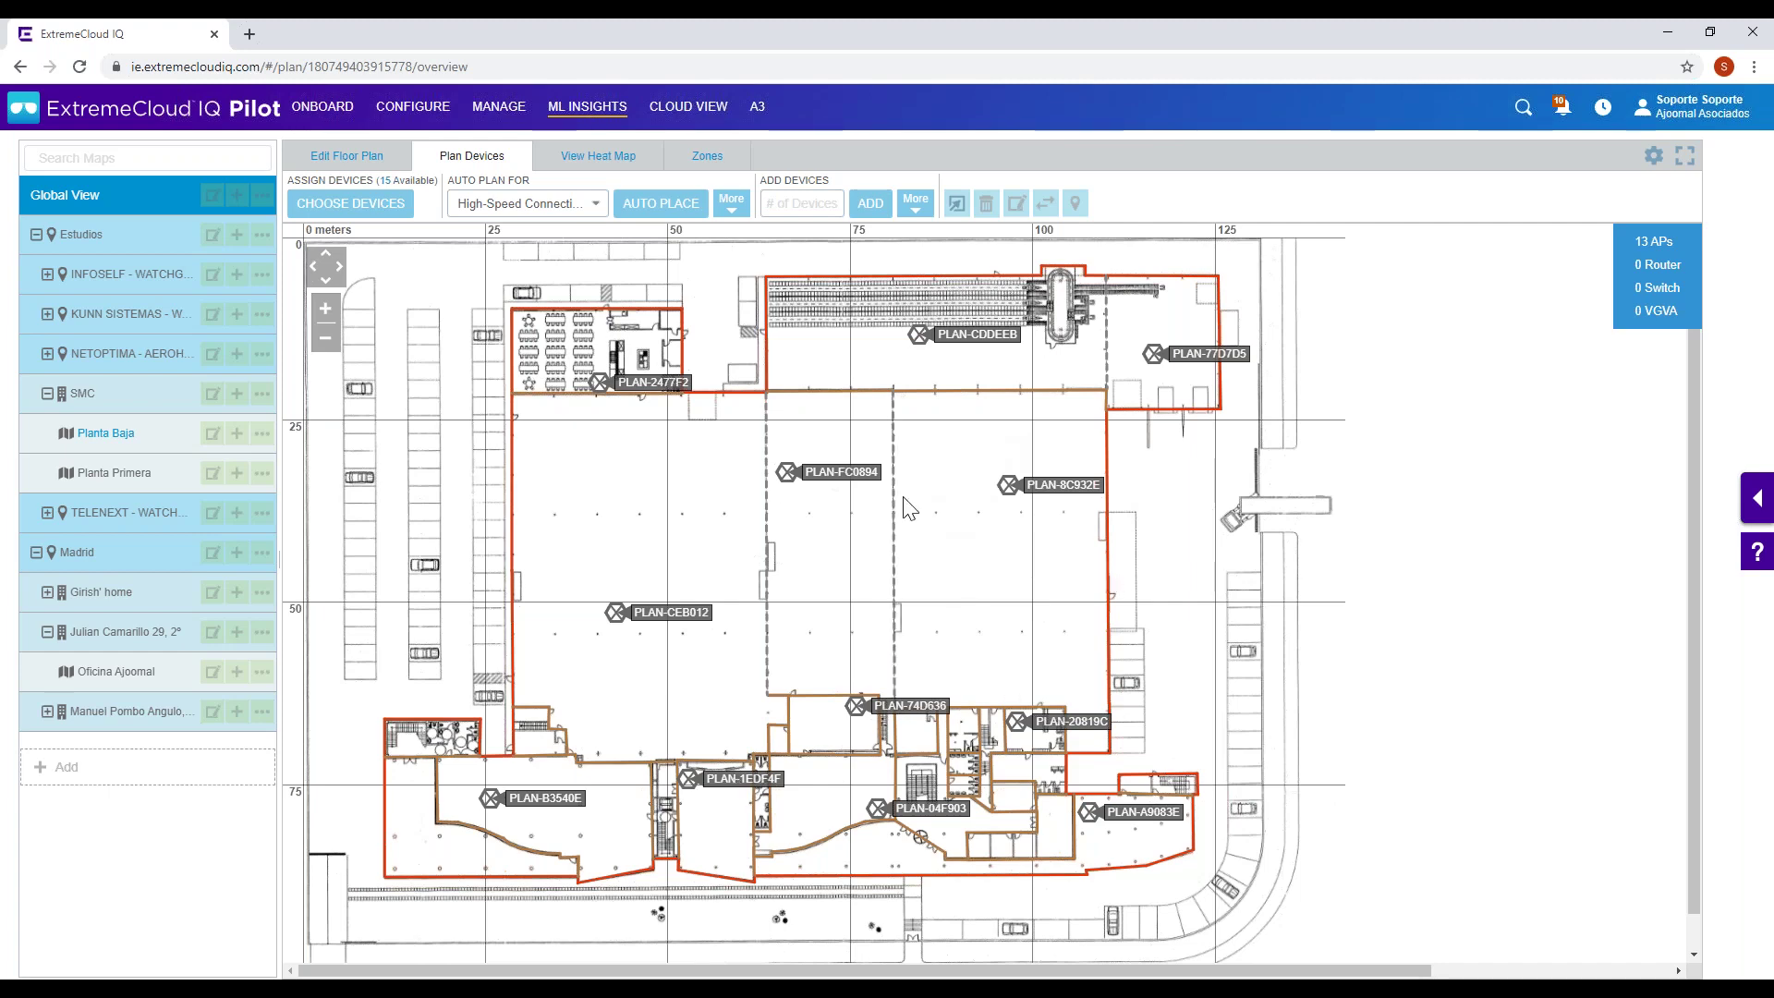
# - Remove the planned access point PLAN-FC0894 from the Planta Baja floor
pyautogui.click(788, 476)
pyautogui.rightClick(788, 476)
pyautogui.click(840, 484)
pyautogui.click(1077, 279)
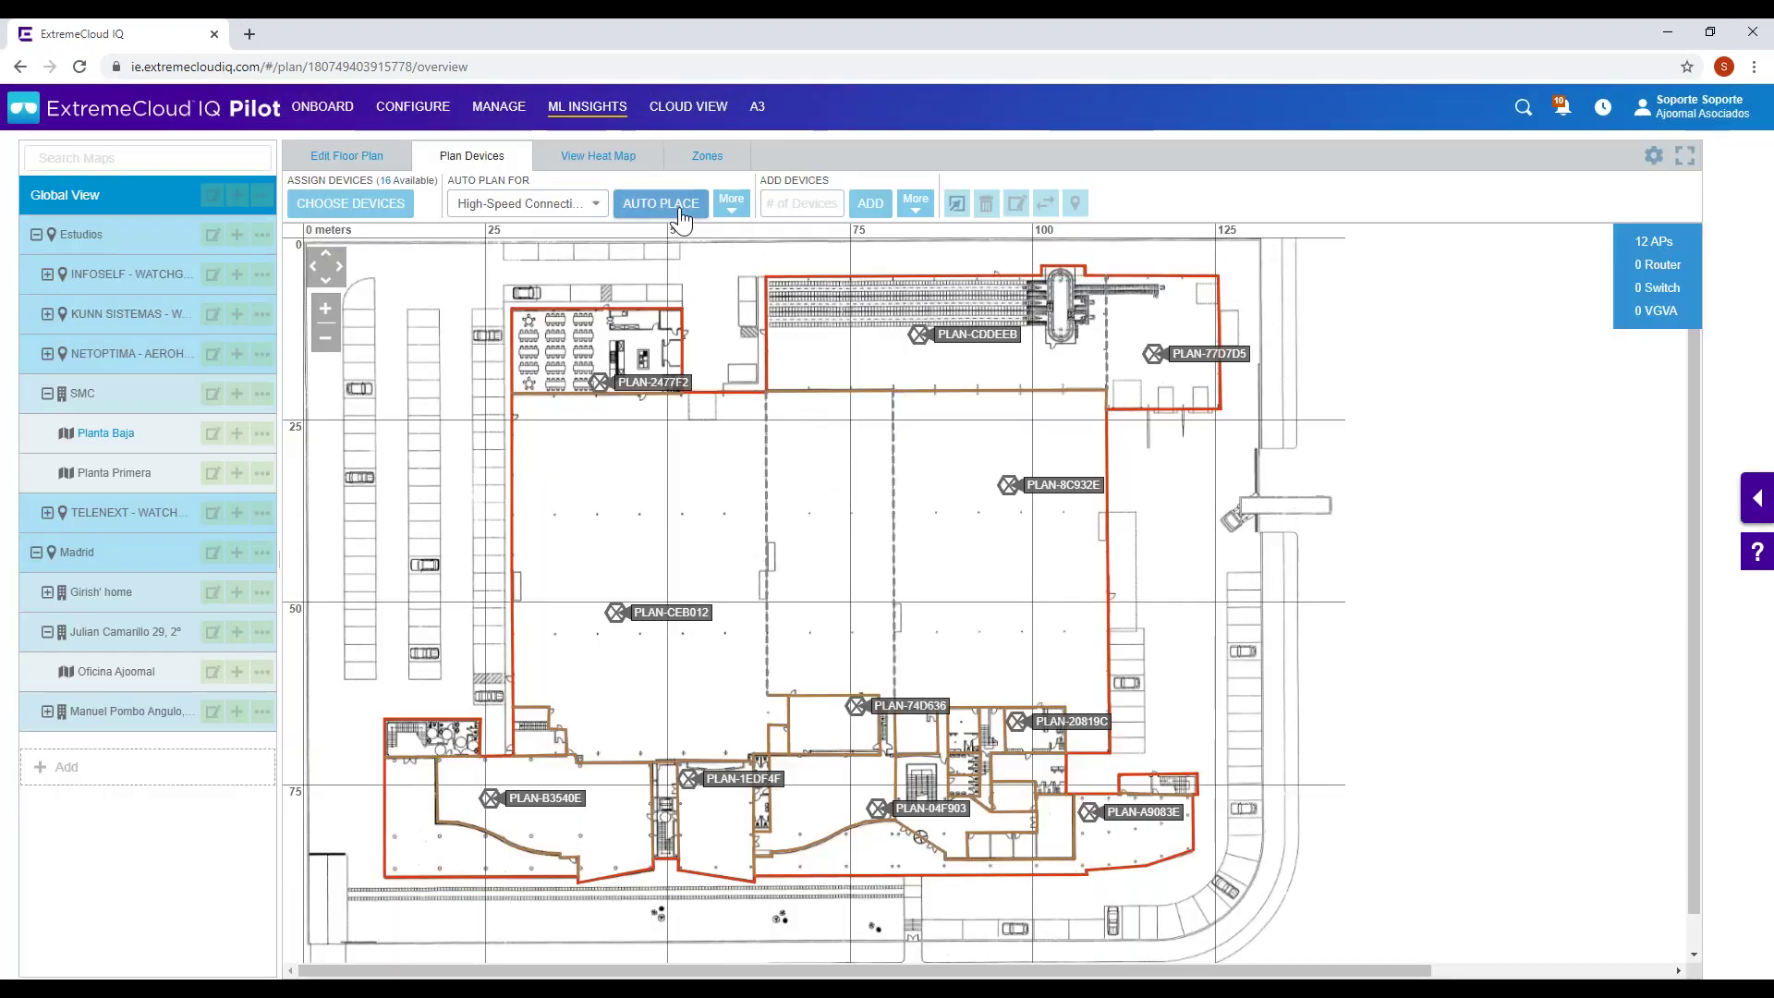
# - Try to auto-place access points for high-speed connectivity and show the additional options for adding devices
pyautogui.click(680, 211)
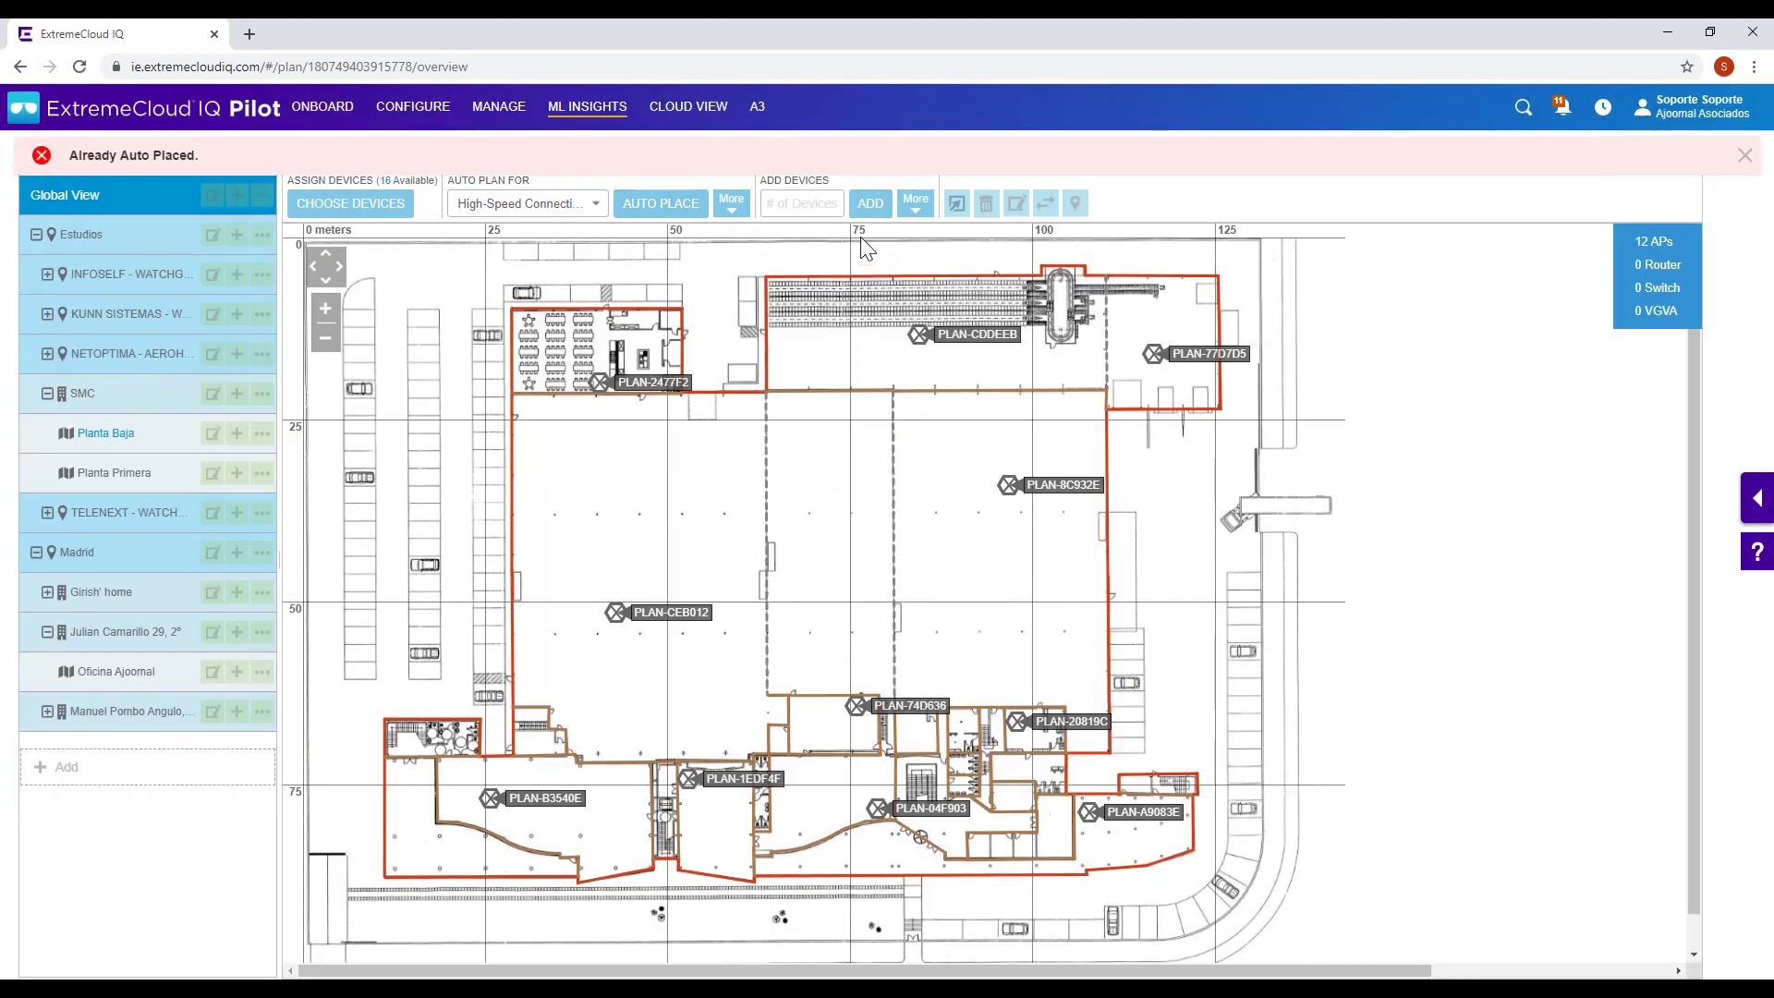
pyautogui.click(915, 204)
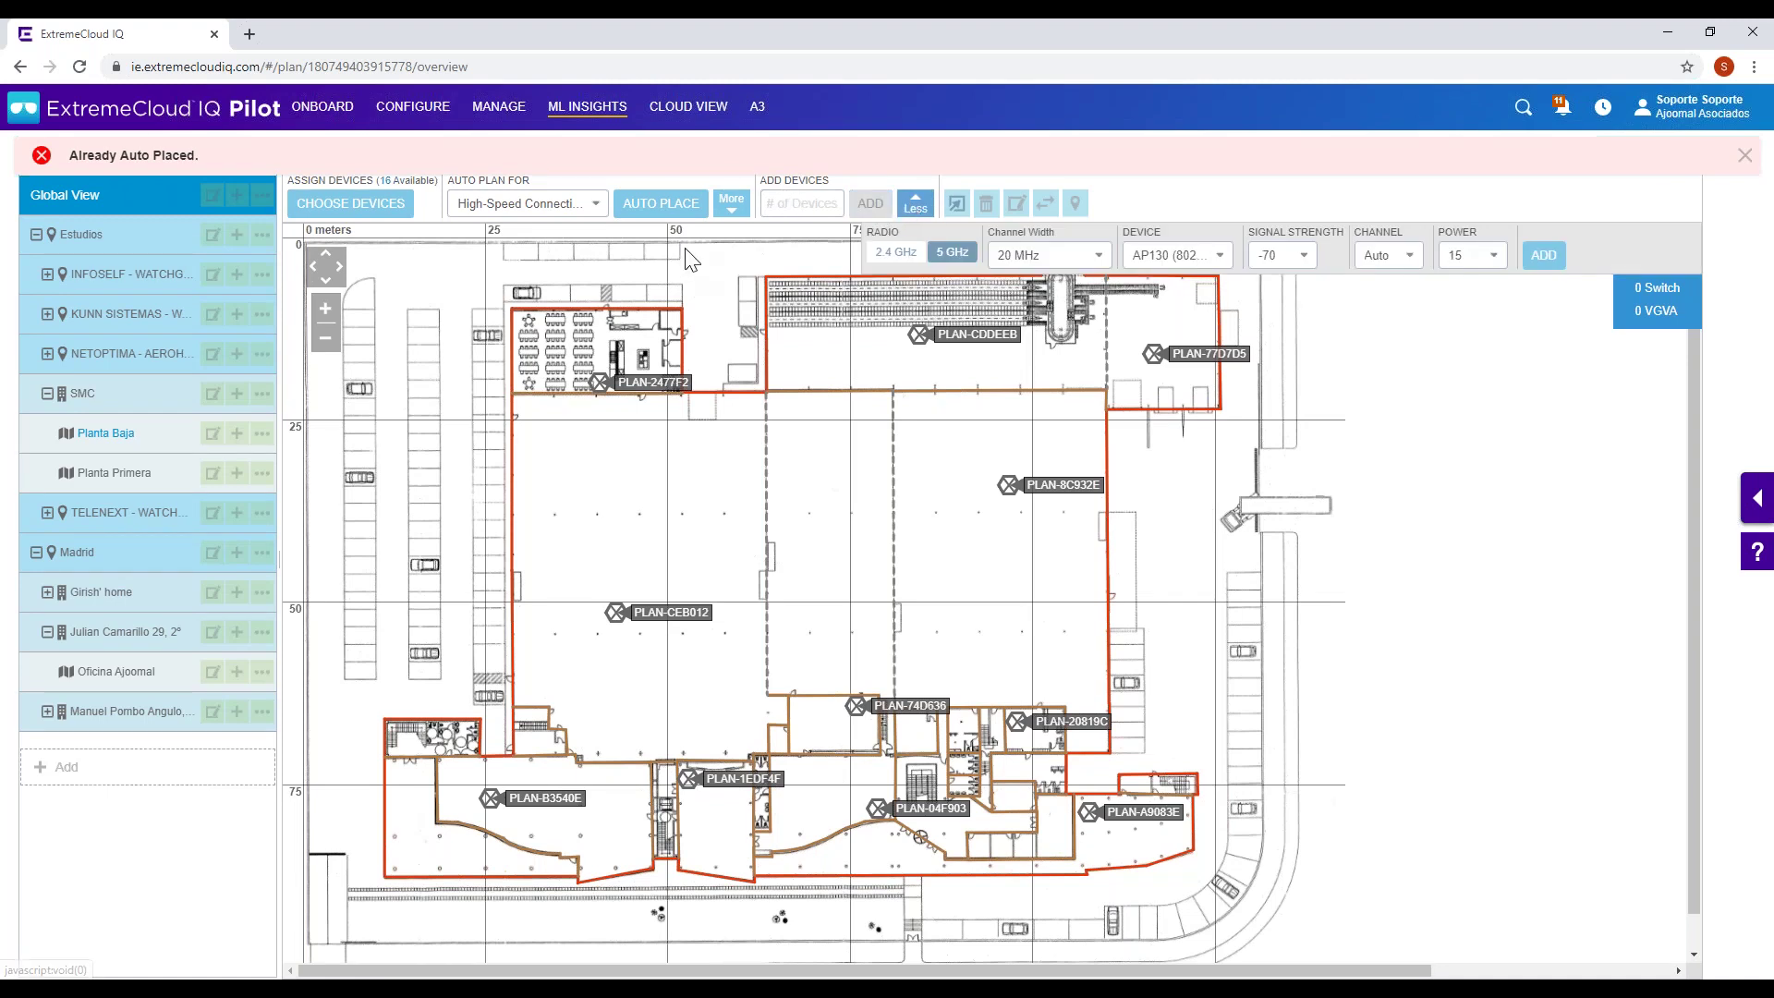
# - Examine the AP230 devices available to swap with PLAN-8C932E and cancel the swap
pyautogui.rightClick(1009, 485)
pyautogui.click(1042, 557)
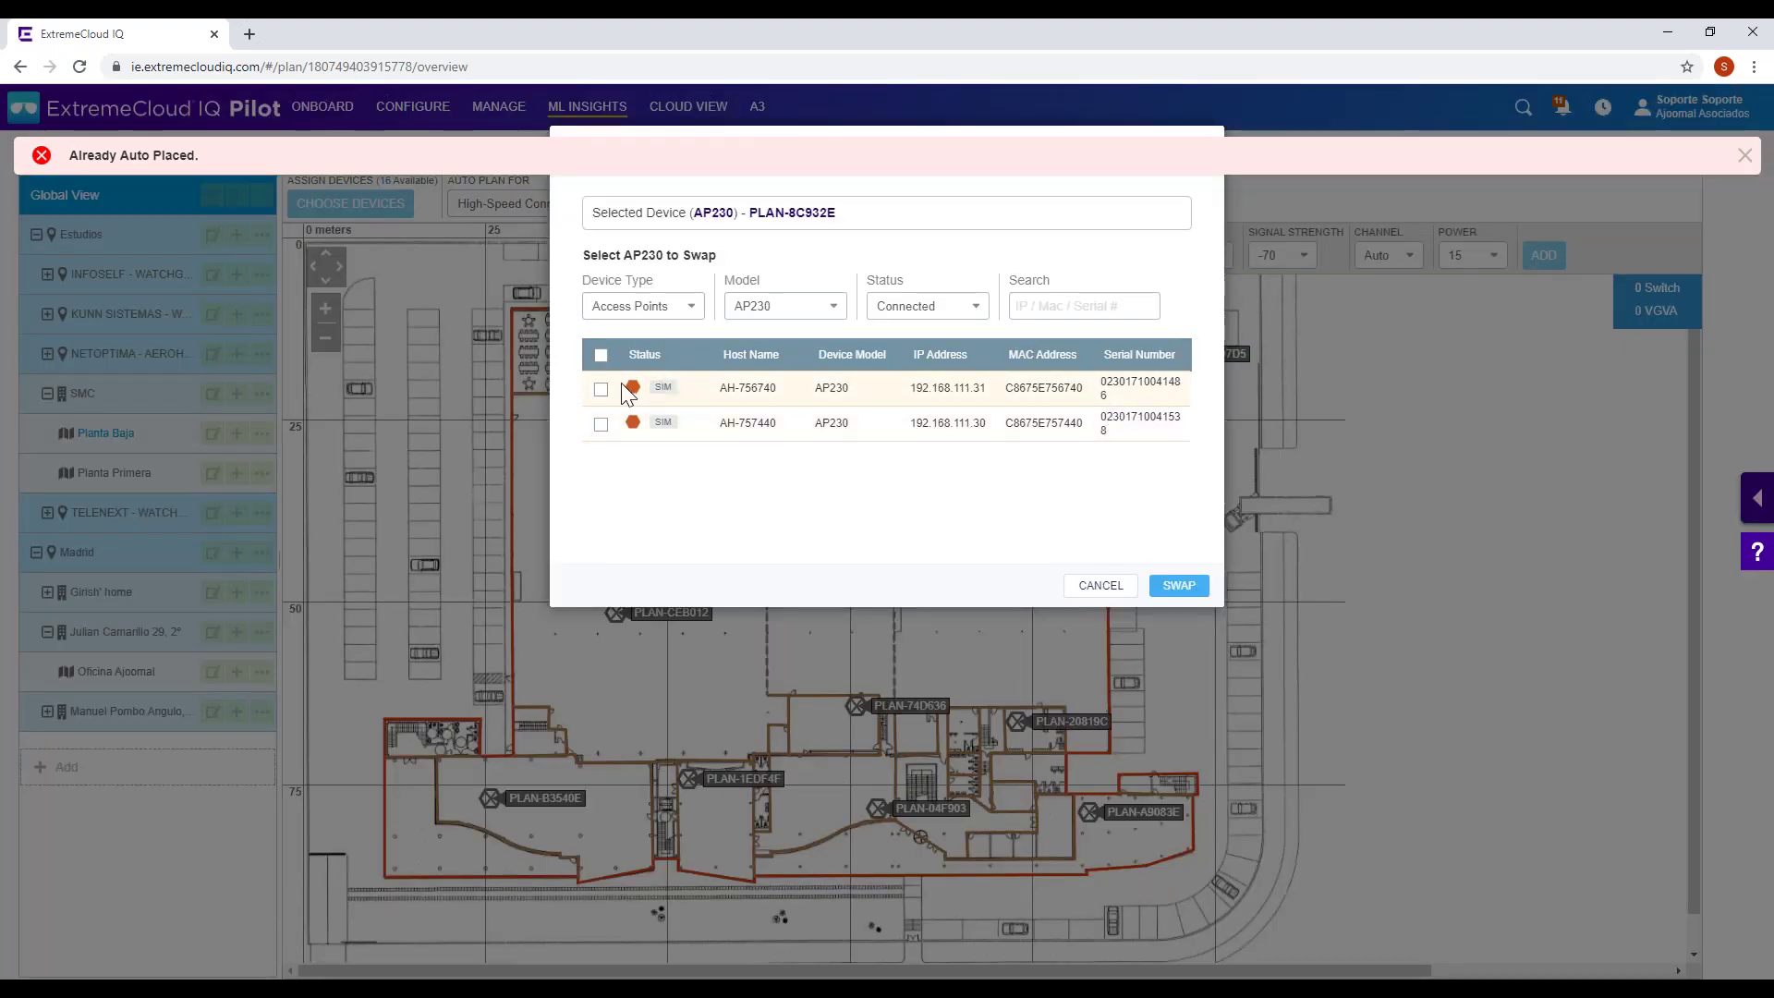
pyautogui.click(1100, 586)
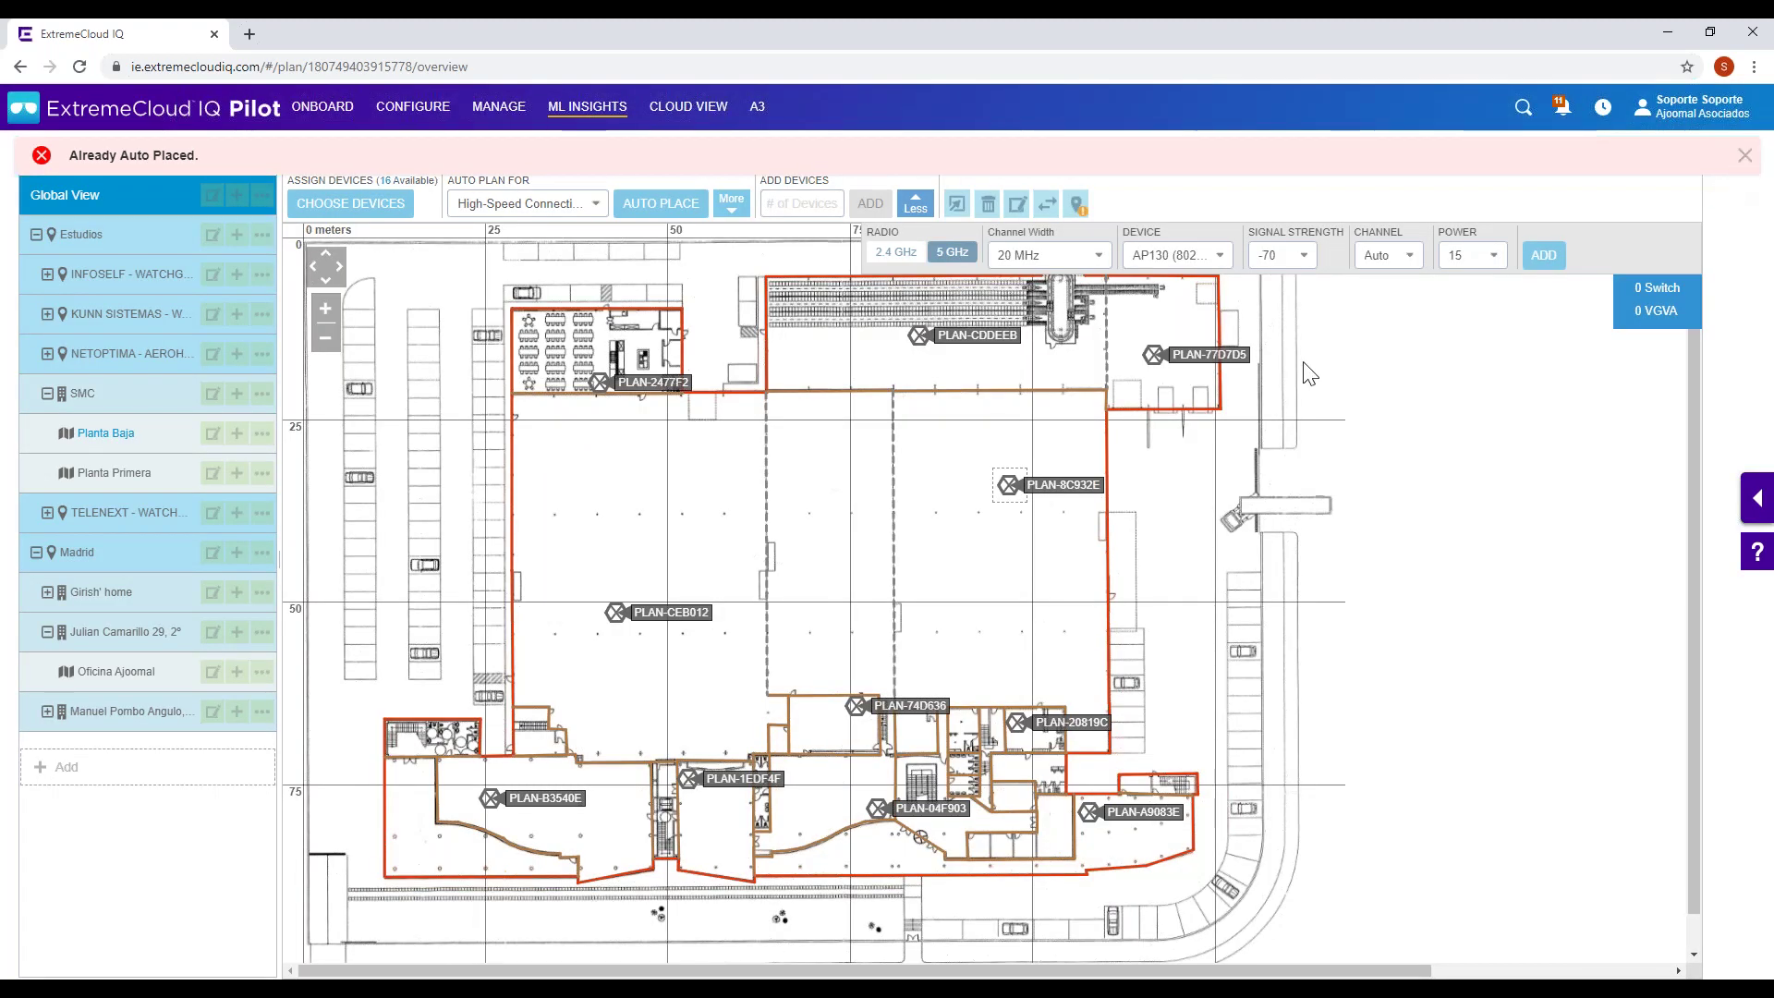
# - Dismiss the error notice and display the Planta Baja floor's heat map
pyautogui.click(1744, 155)
pyautogui.click(592, 162)
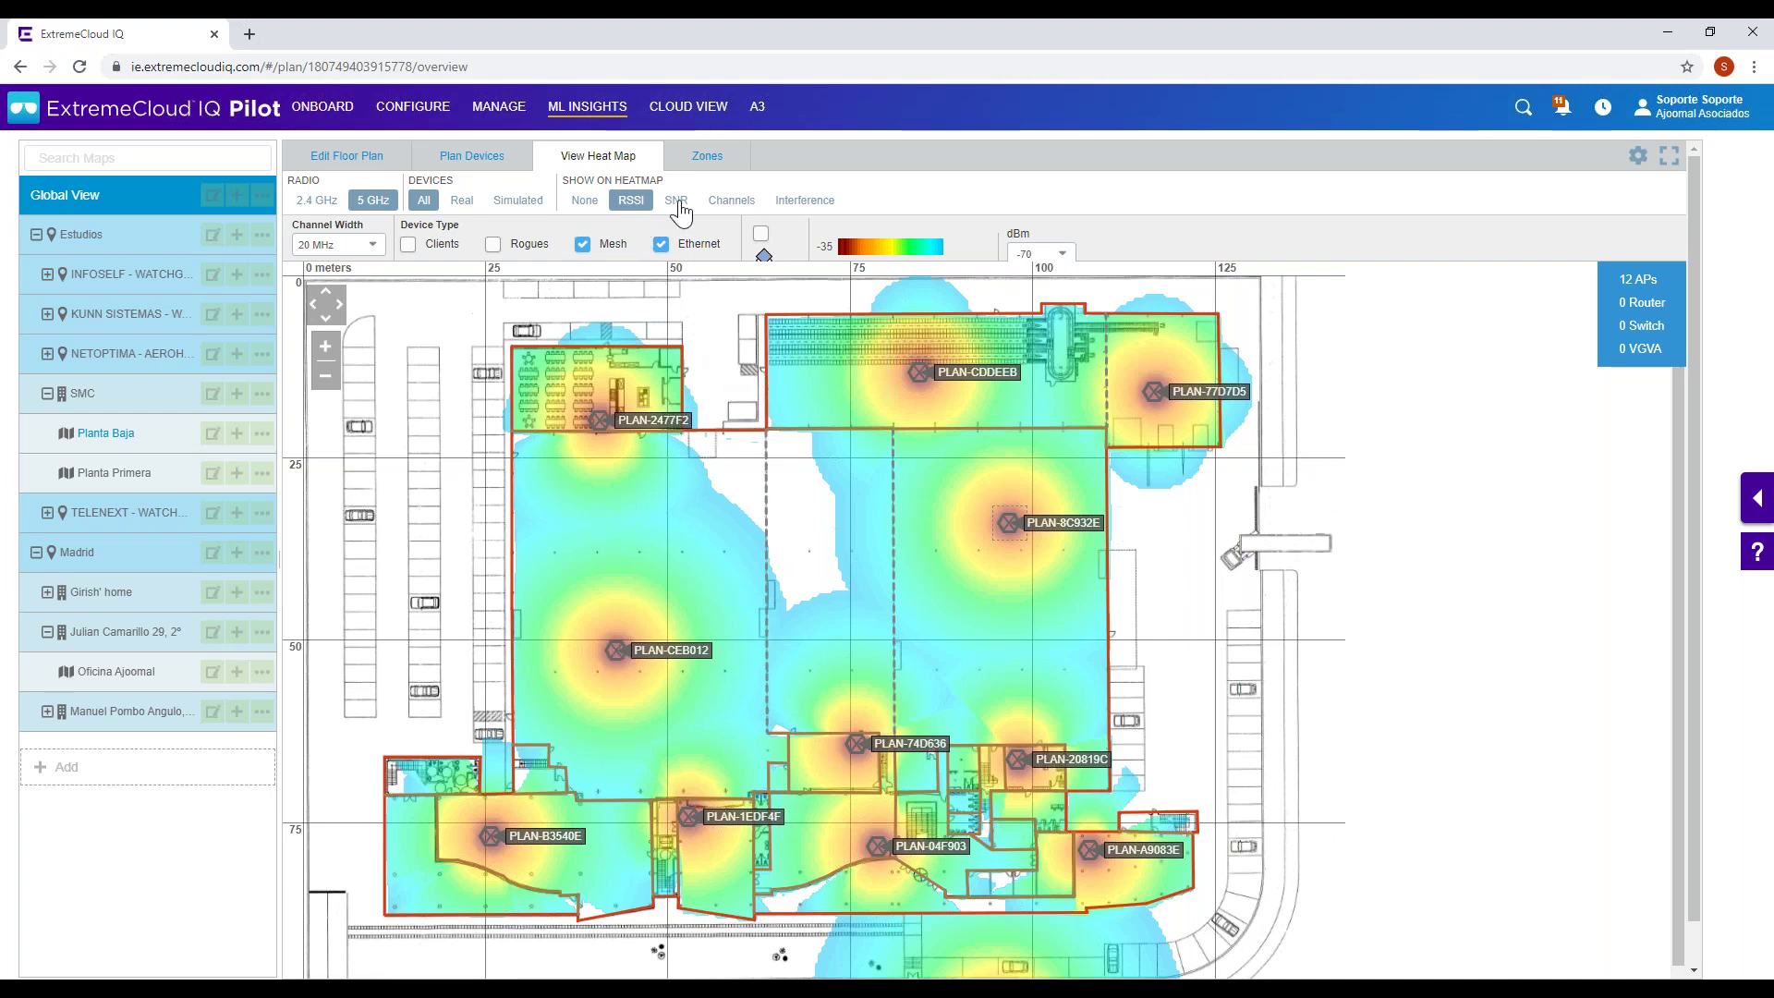
# - Examine the Planta Baja heat map for 2.4 GHz and 5 GHz coverage, SNR, channels and interference
pyautogui.click(314, 201)
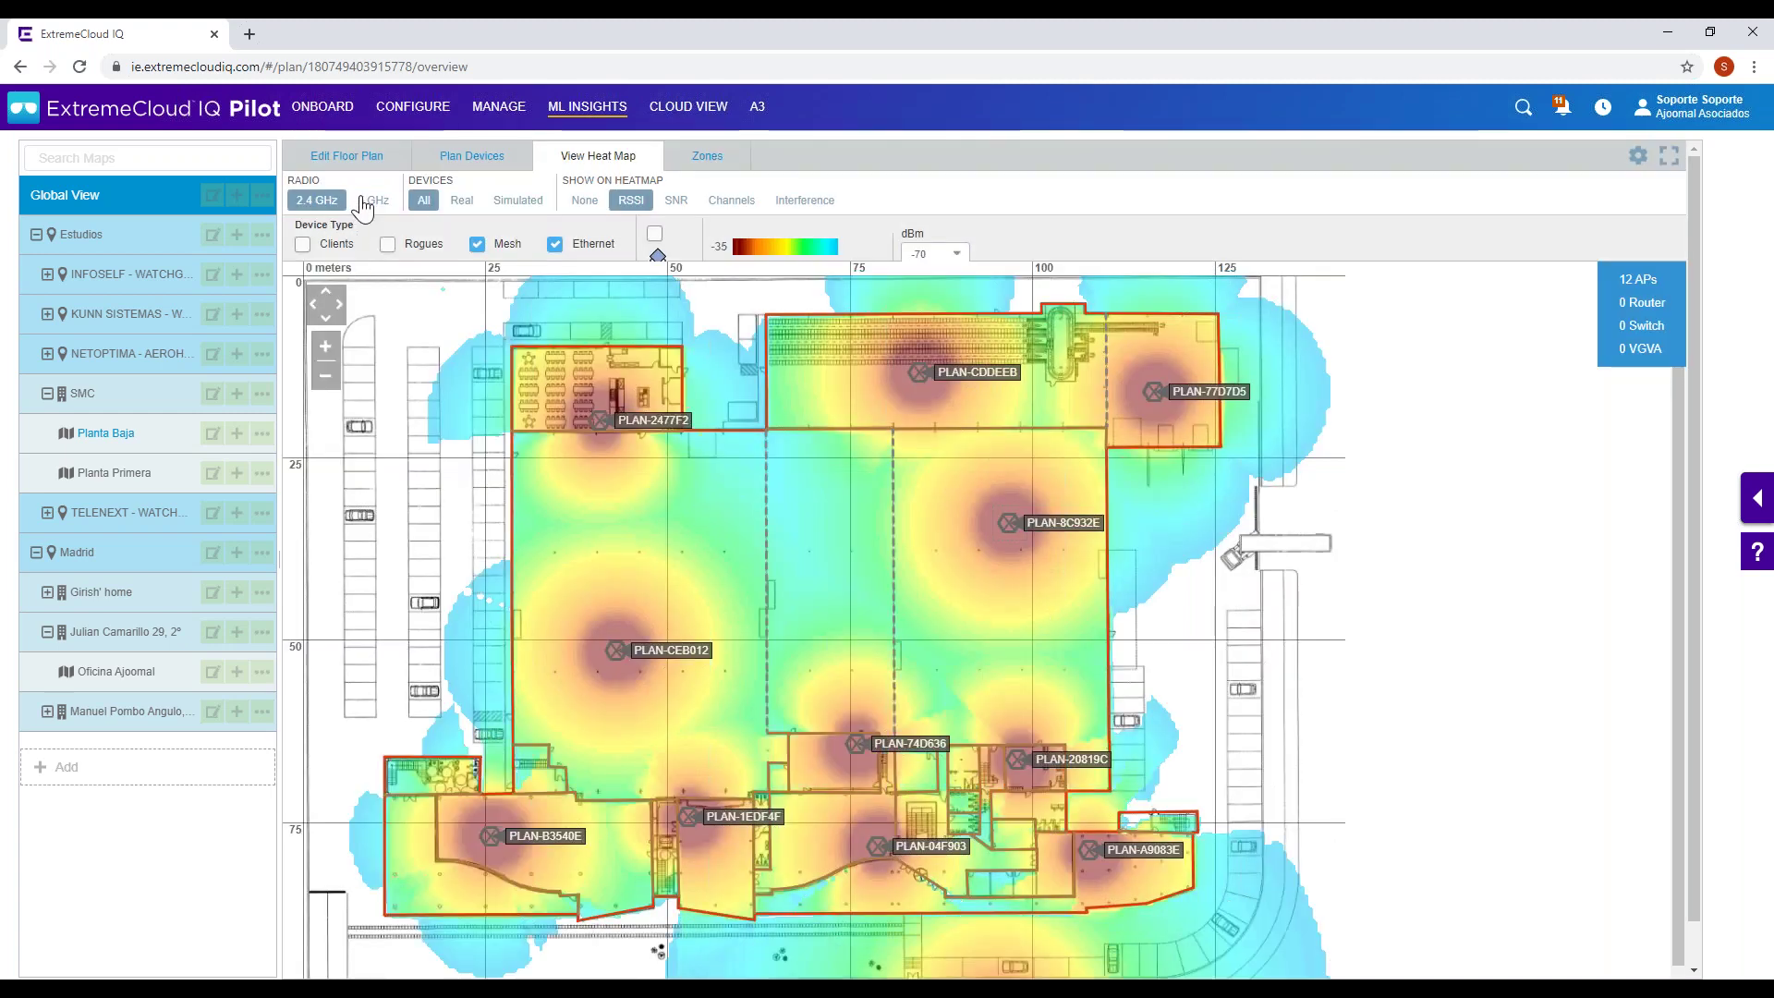
pyautogui.click(356, 202)
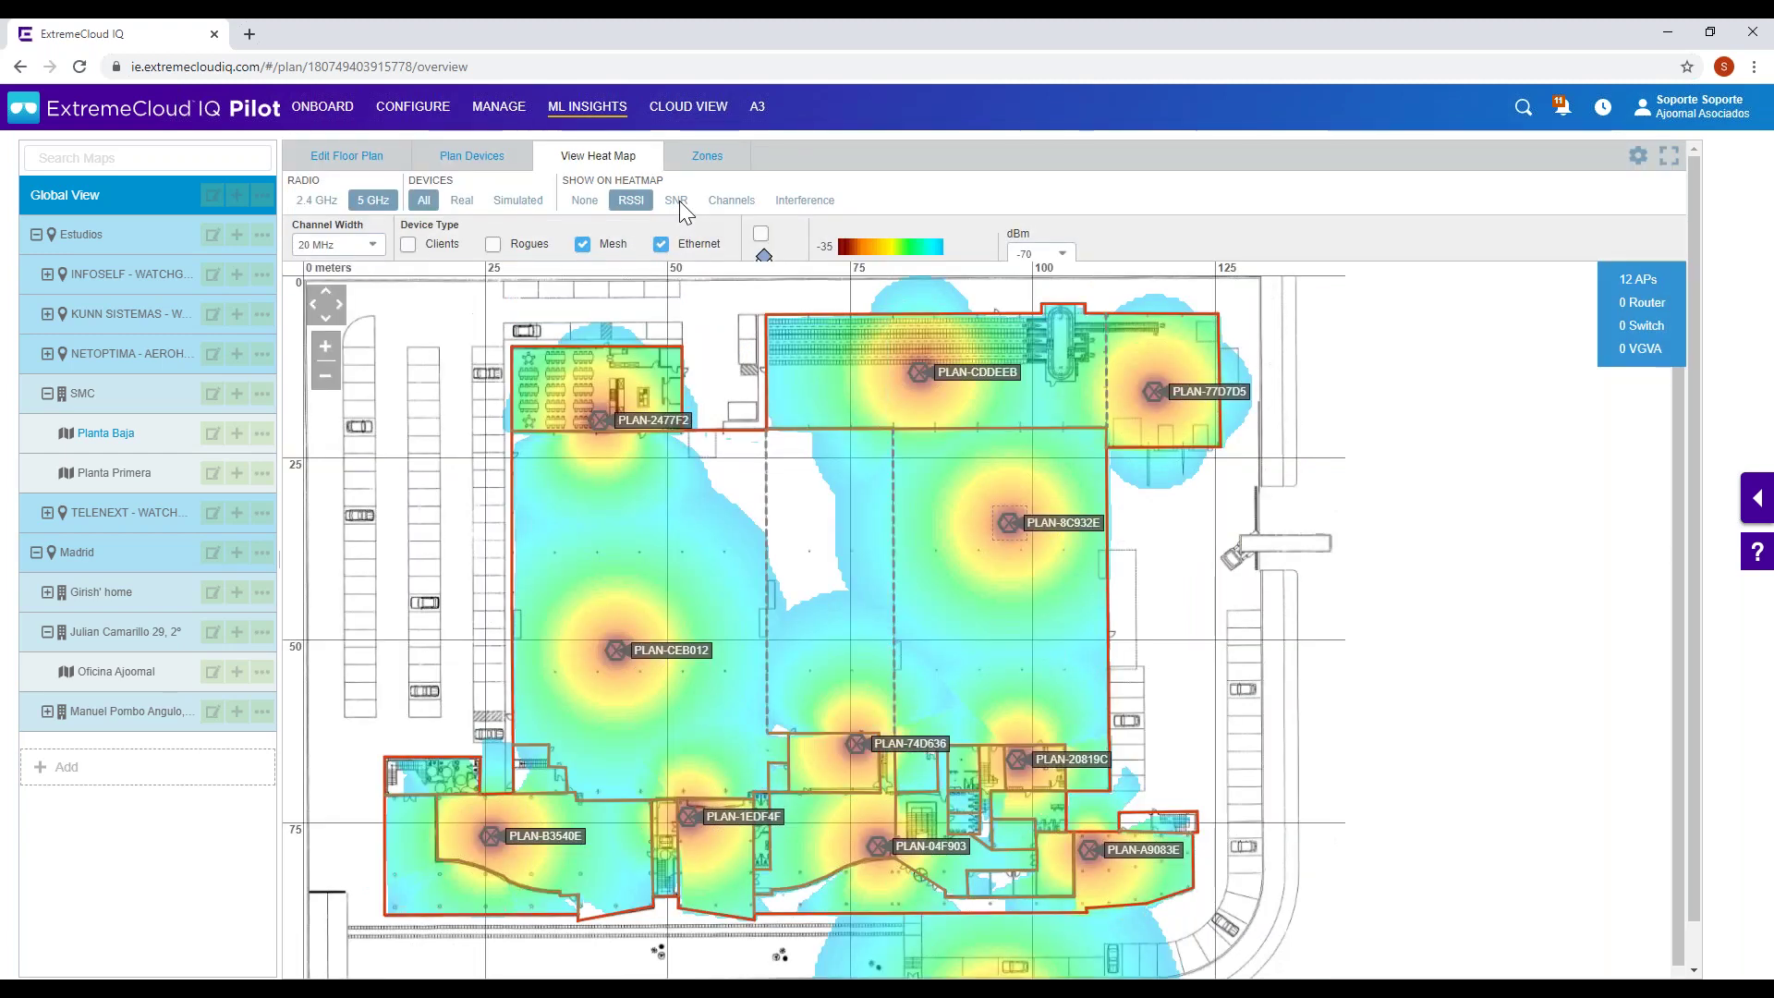
pyautogui.click(679, 201)
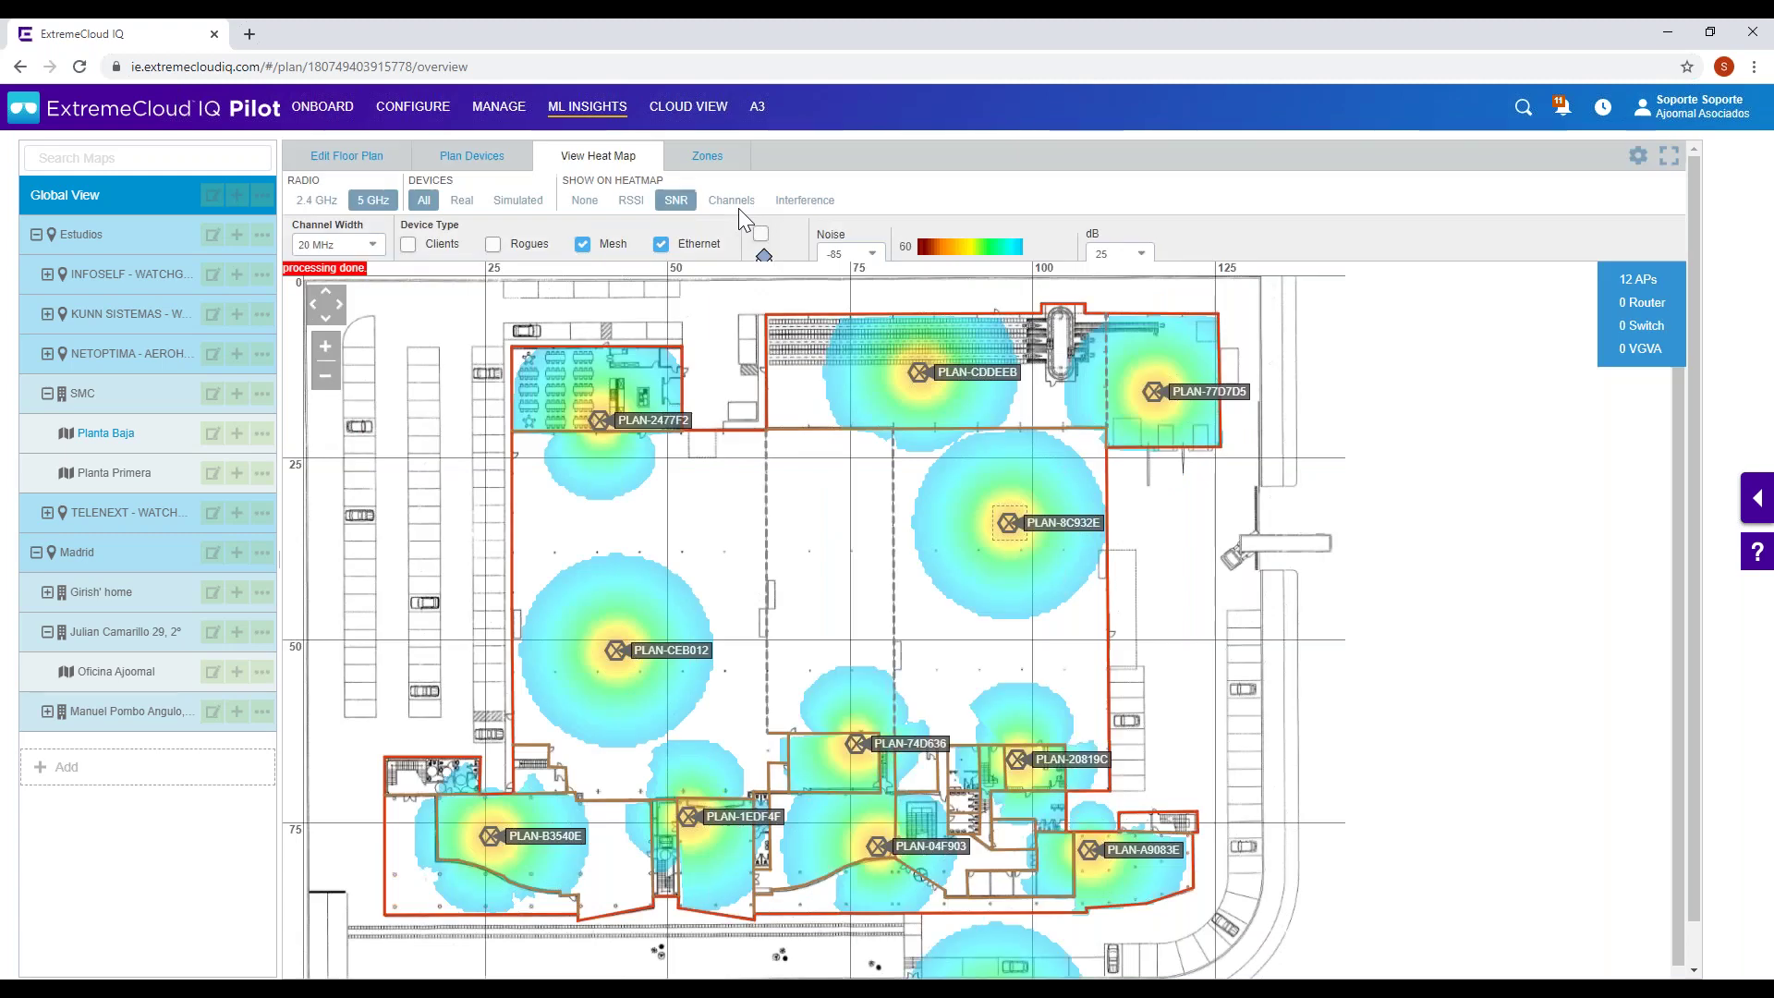
pyautogui.click(739, 206)
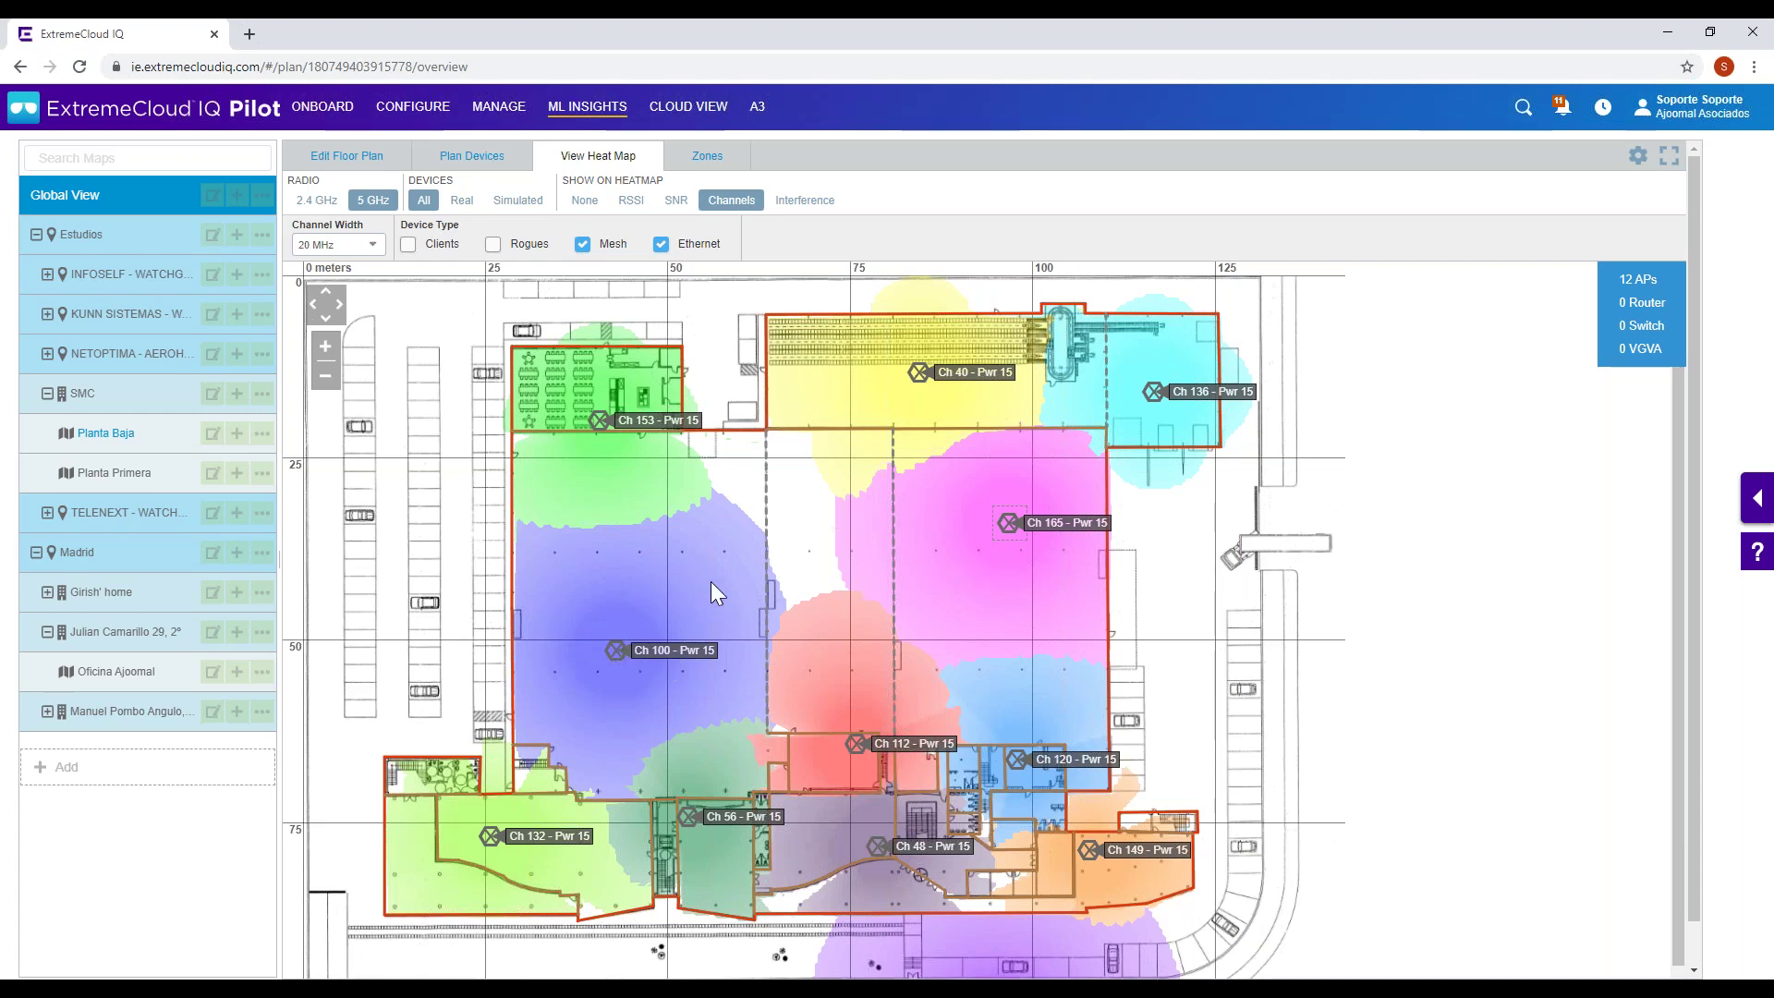
pyautogui.click(805, 201)
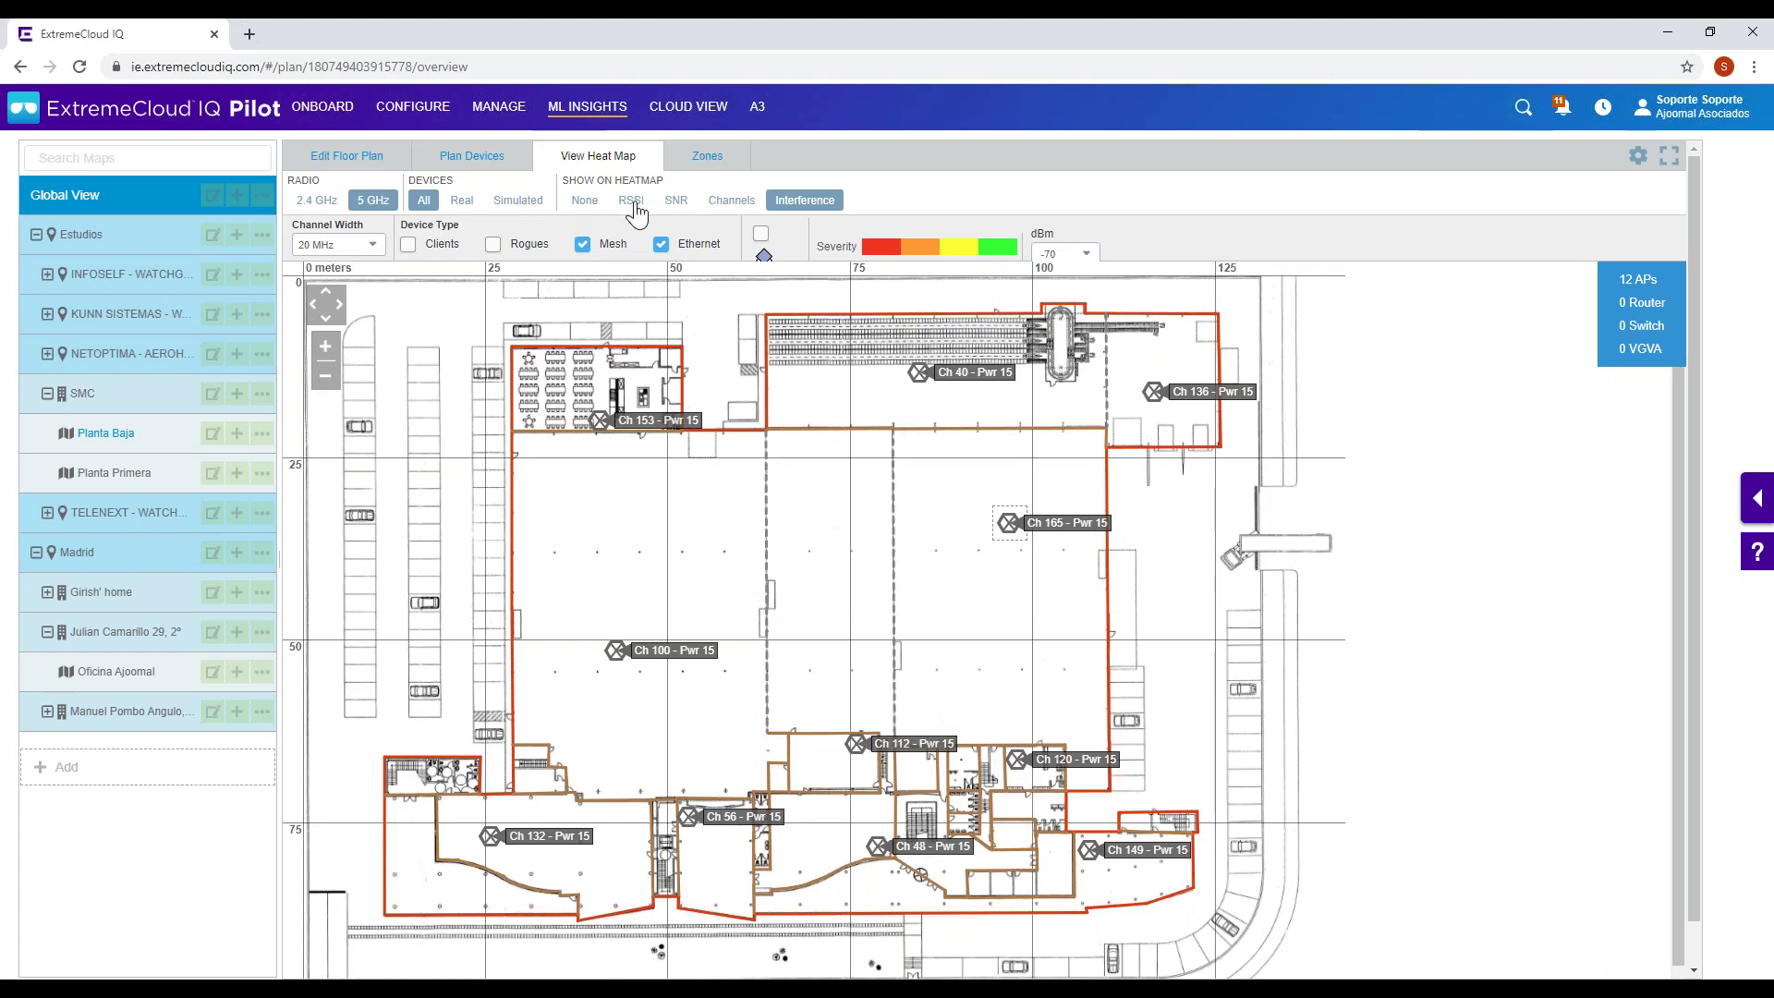
# - Review the wall types and their attenuation values available for drawing walls on the Planta Baja floor plan
pyautogui.click(358, 162)
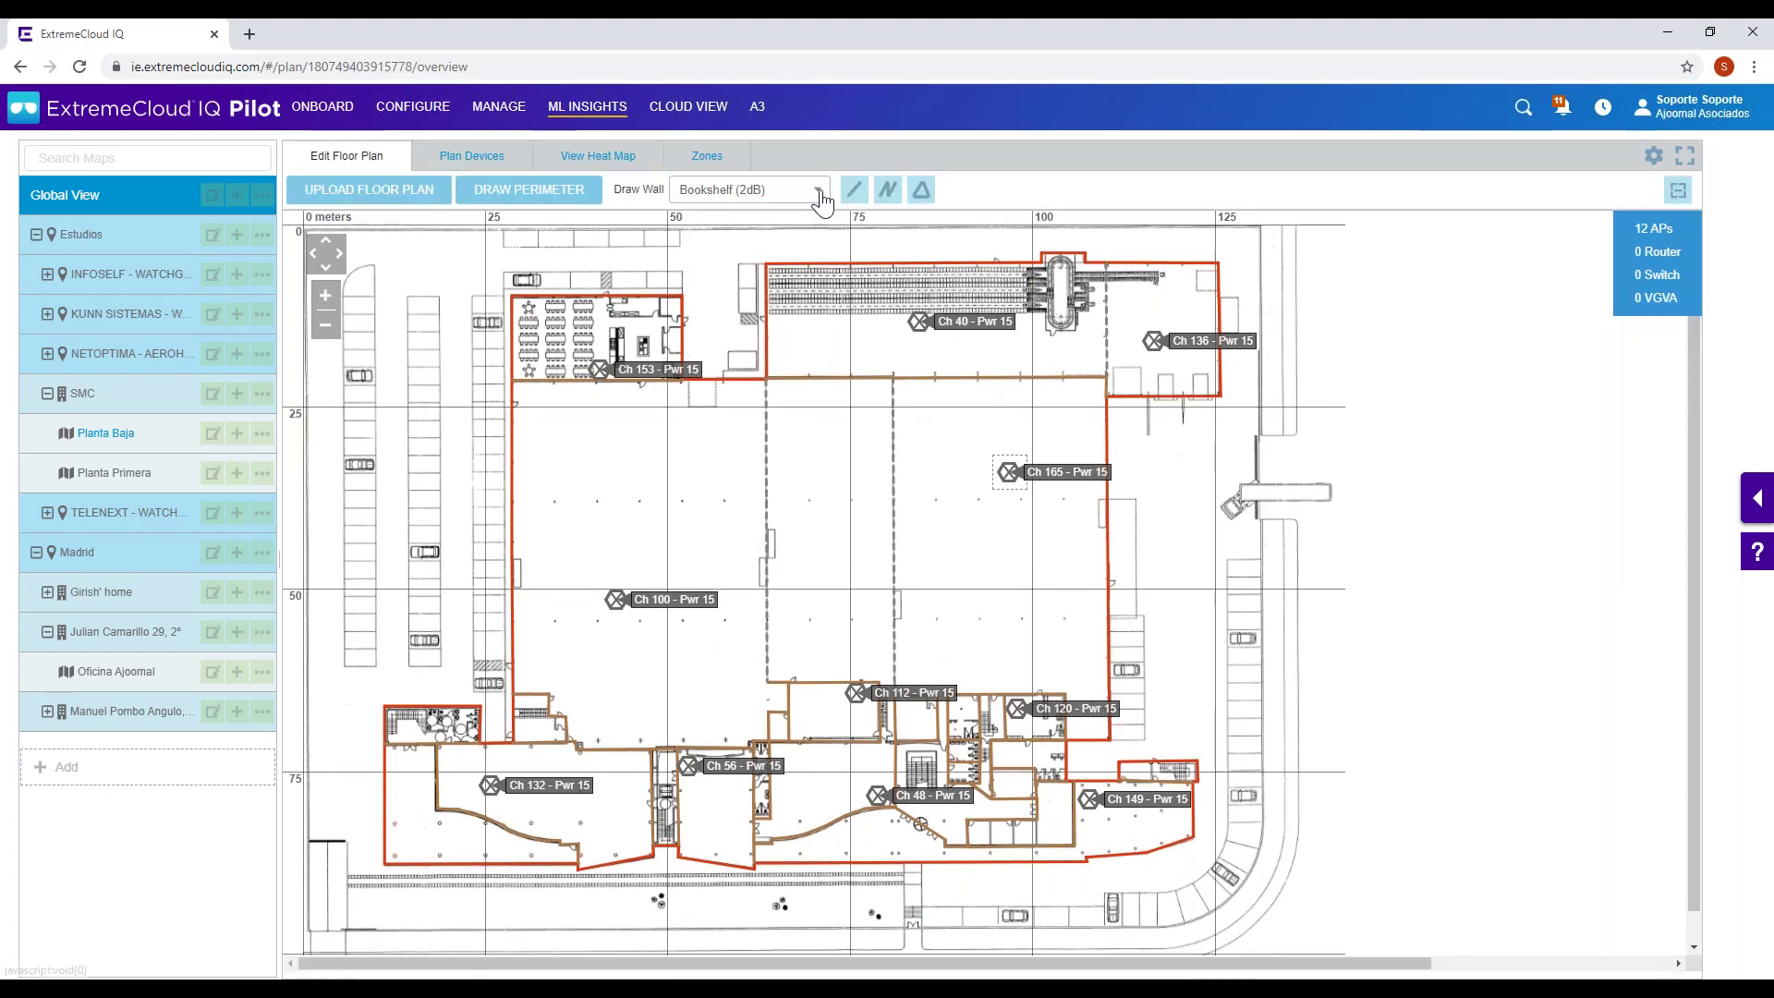
pyautogui.click(816, 189)
pyautogui.scroll(-1, 824, 288)
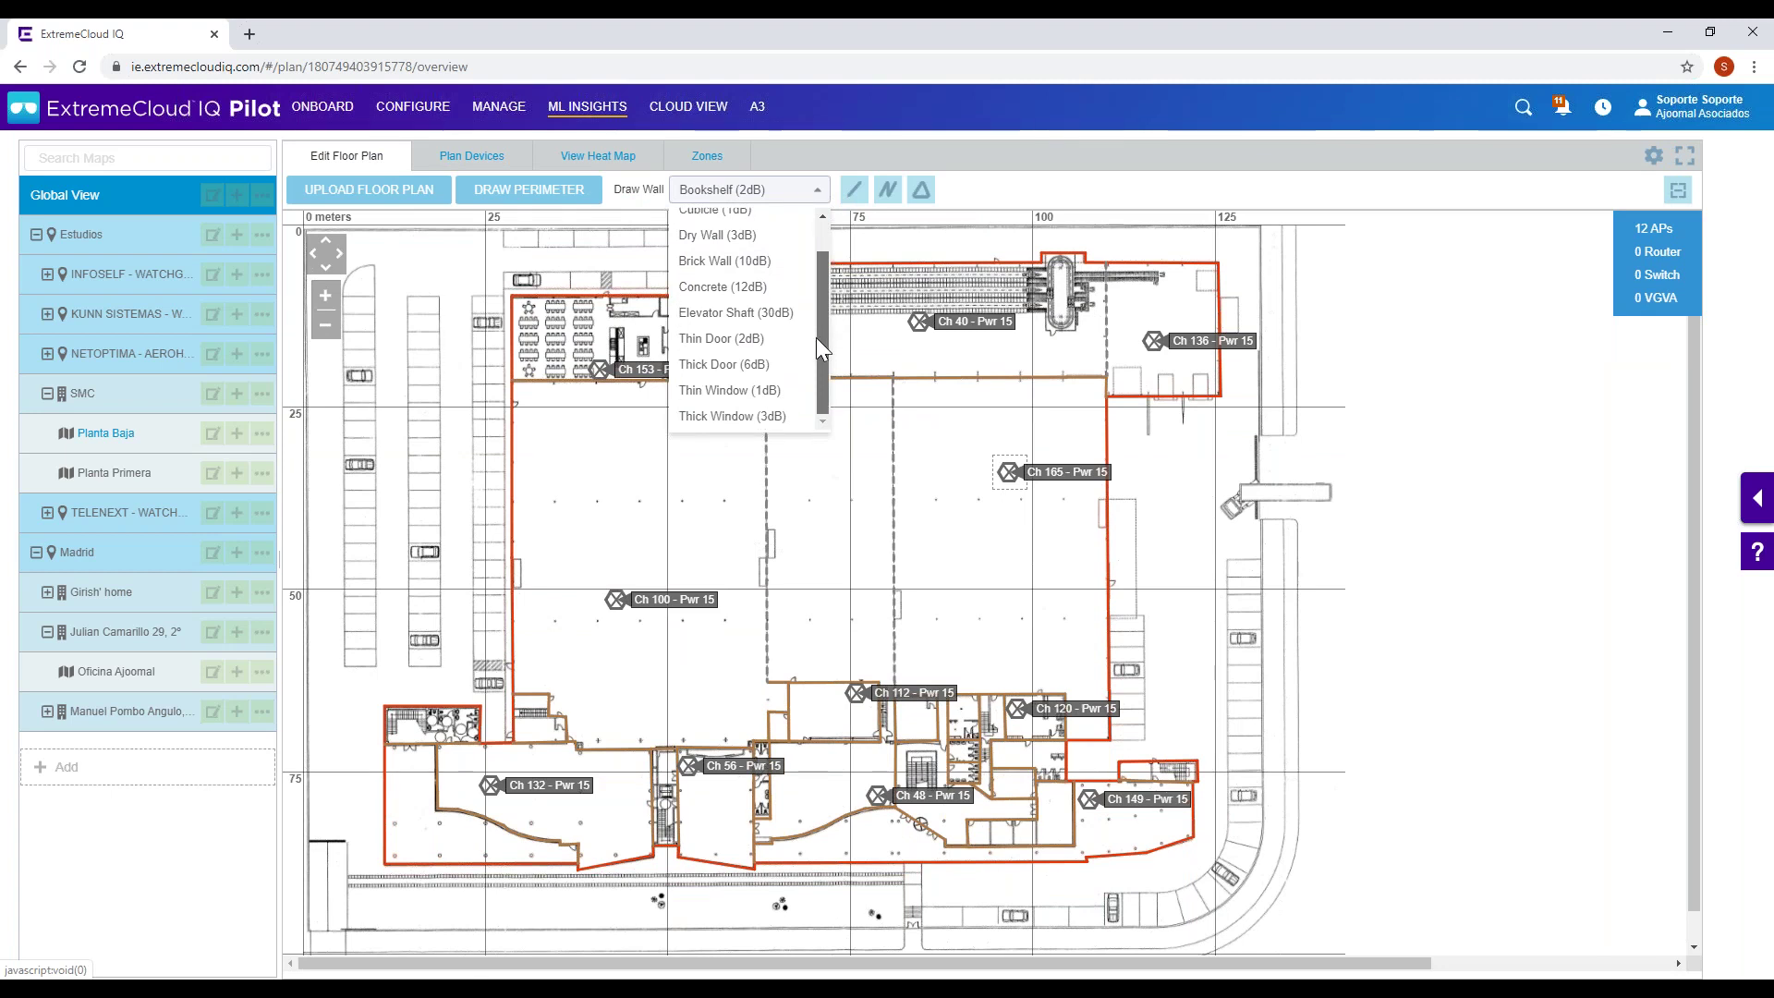
pyautogui.scroll(1, 824, 312)
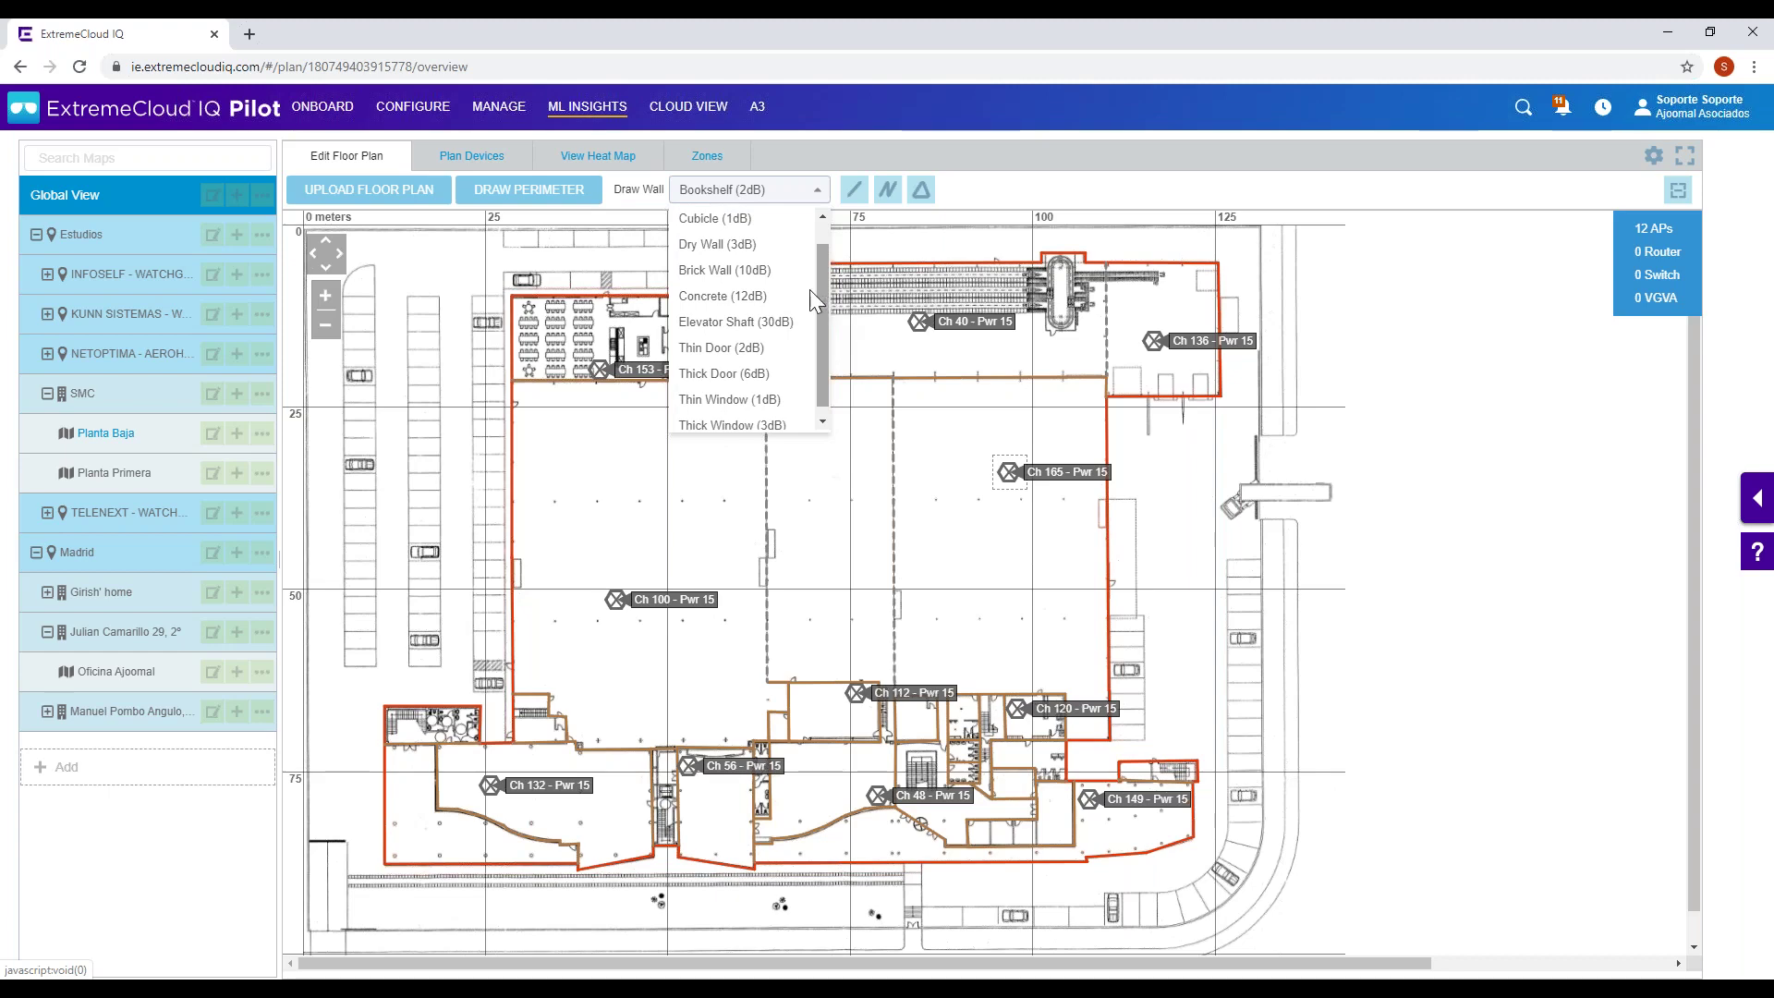
pyautogui.scroll(-1, 809, 290)
pyautogui.click(1171, 203)
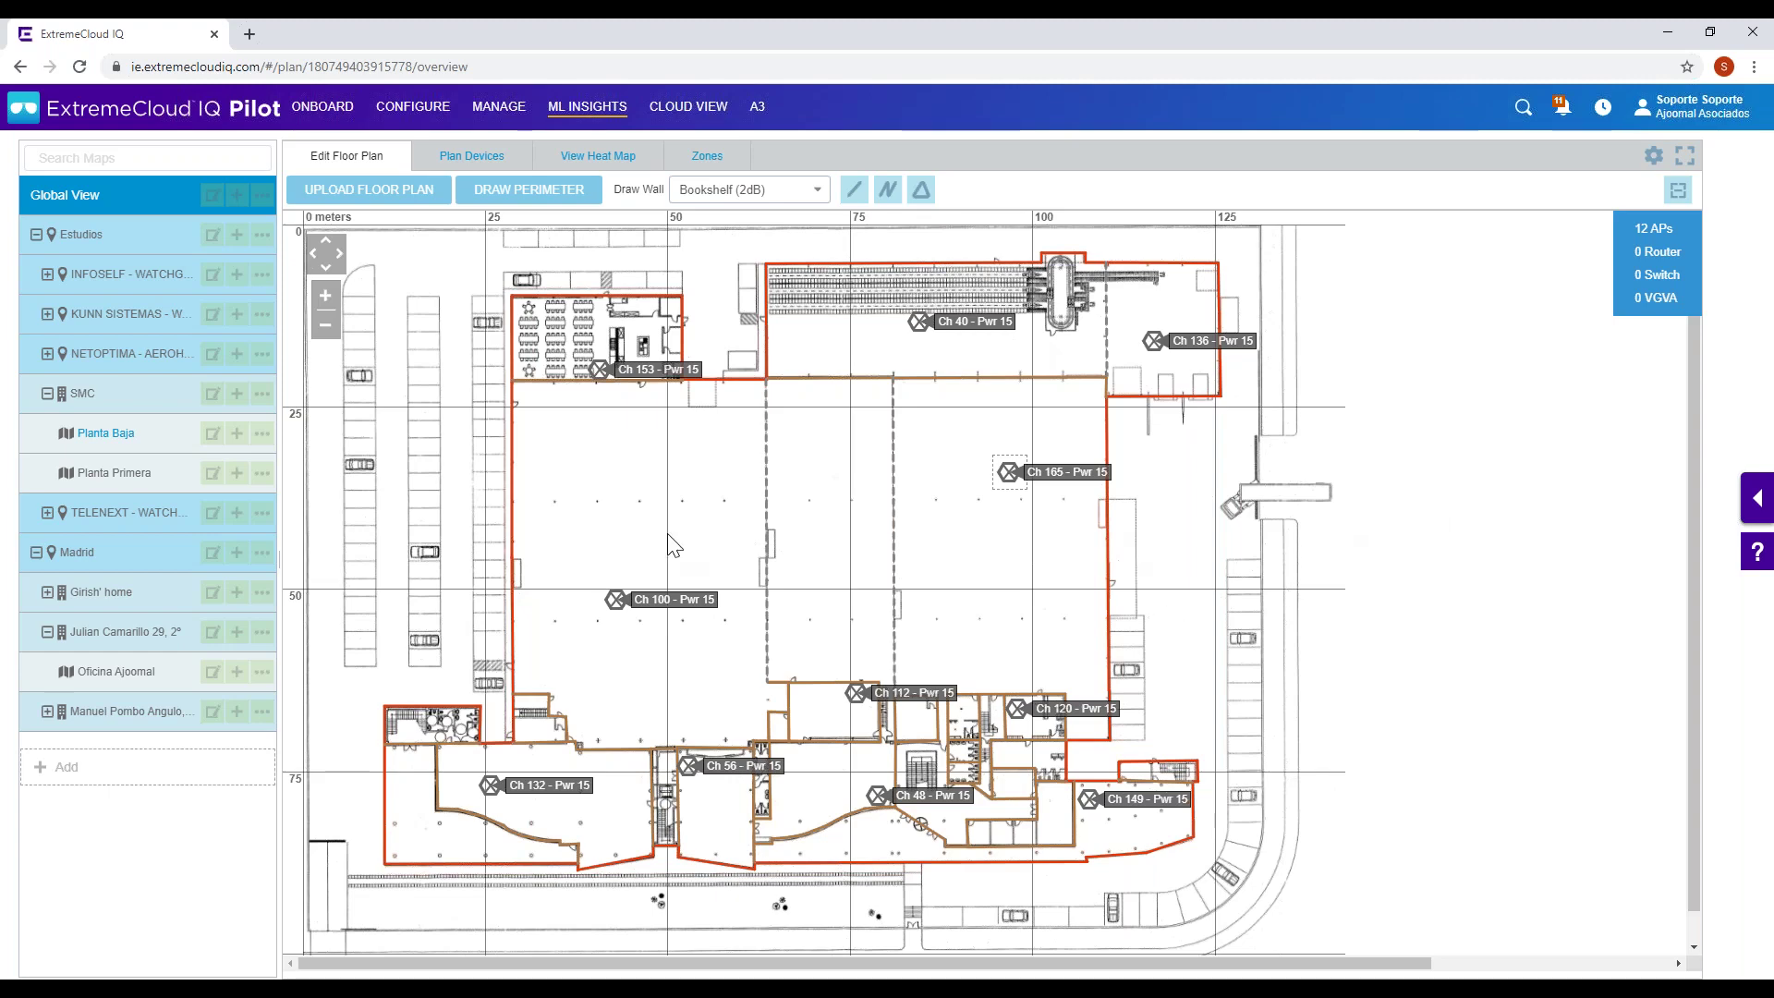
# - Review the auto-planning purposes and the access point models available for automatic placement on the Planta Baja floor
pyautogui.click(471, 155)
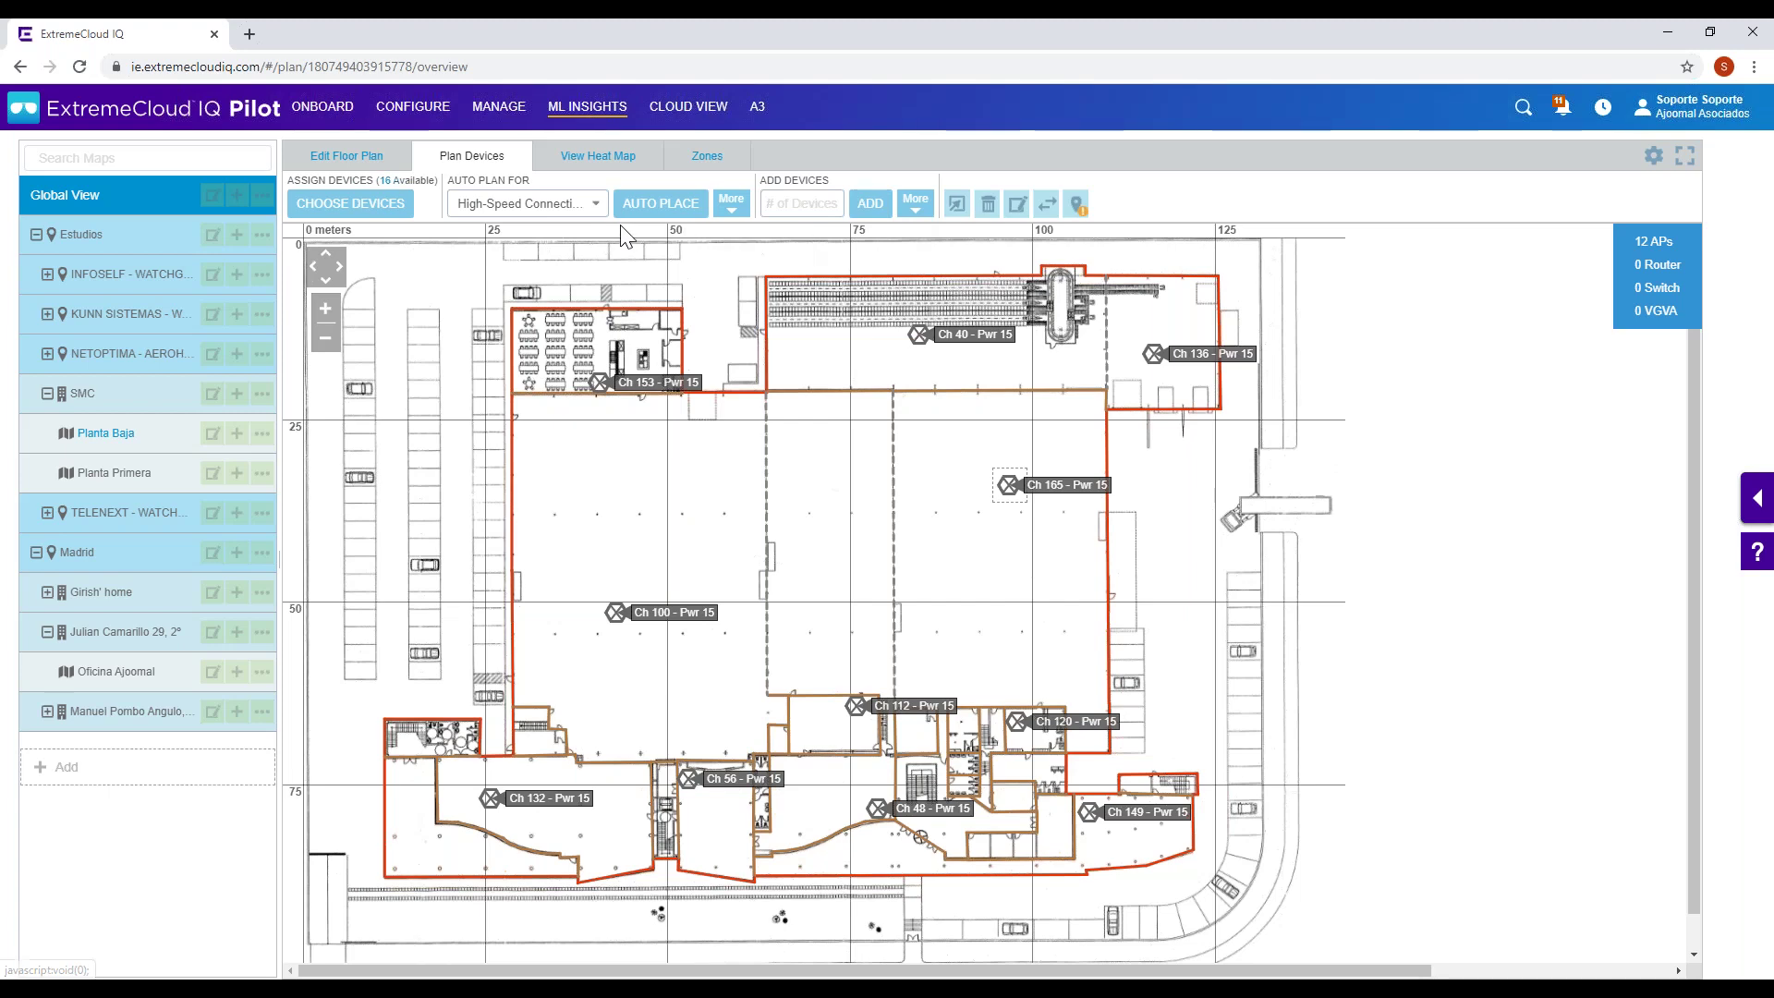
pyautogui.click(587, 207)
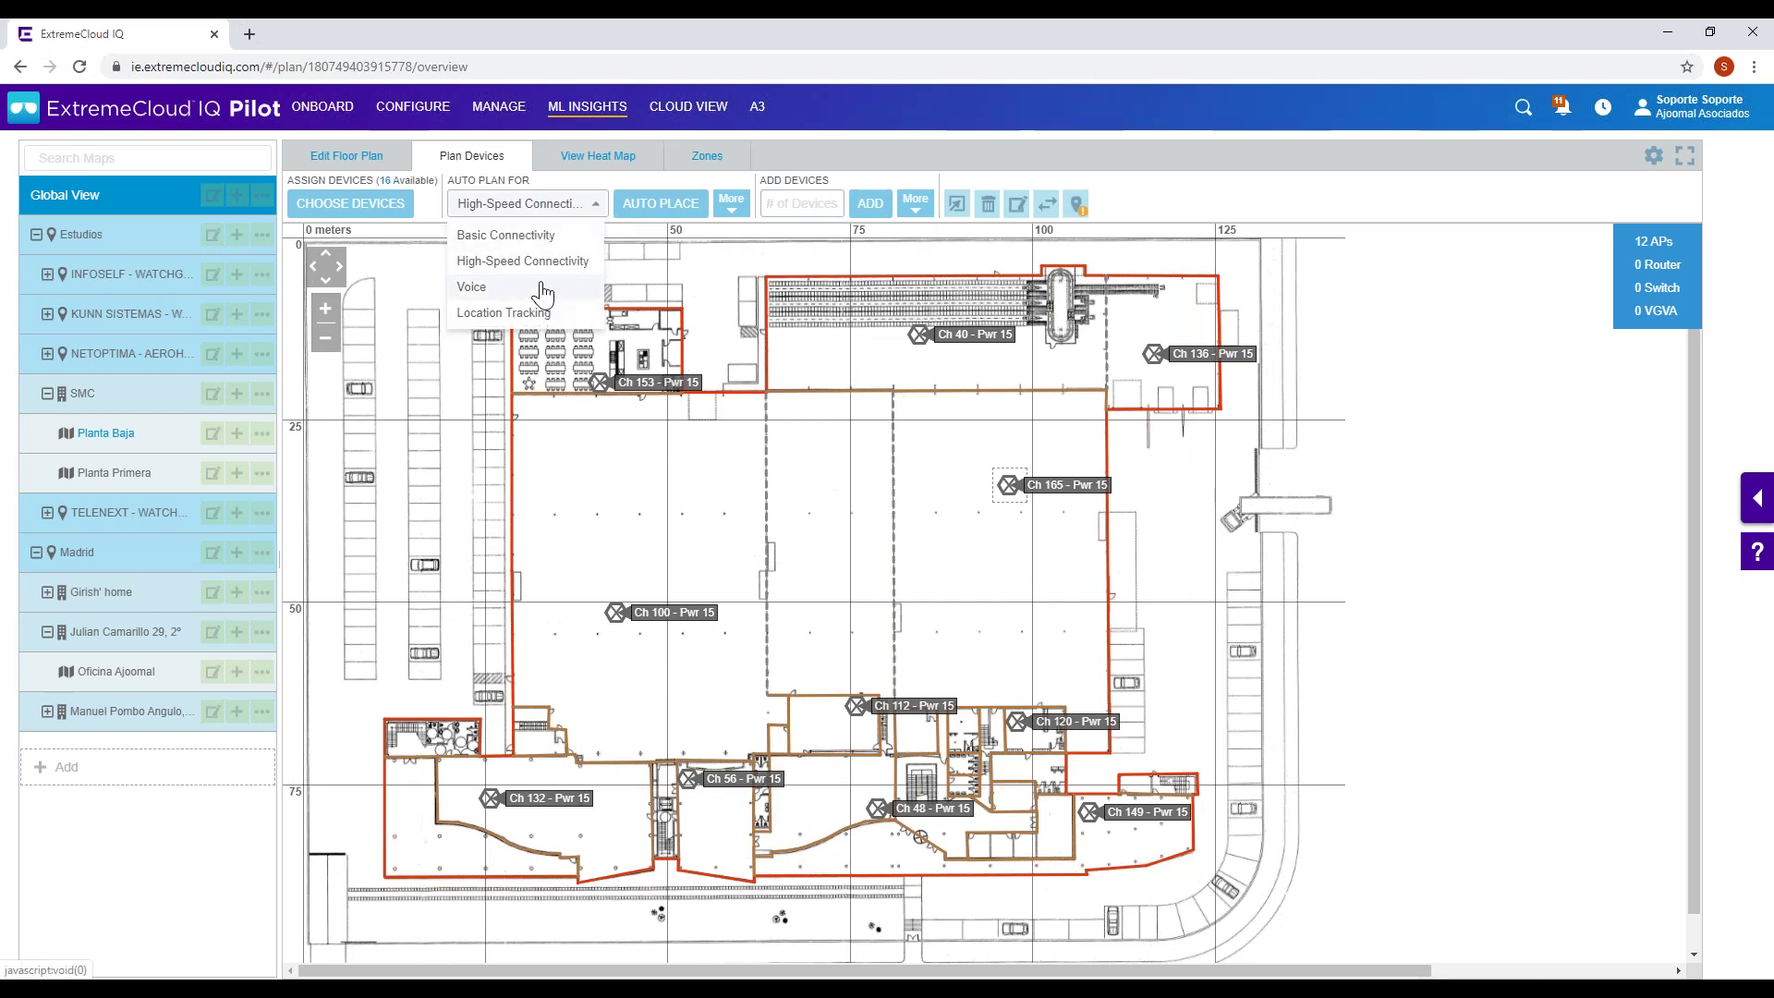
pyautogui.click(733, 205)
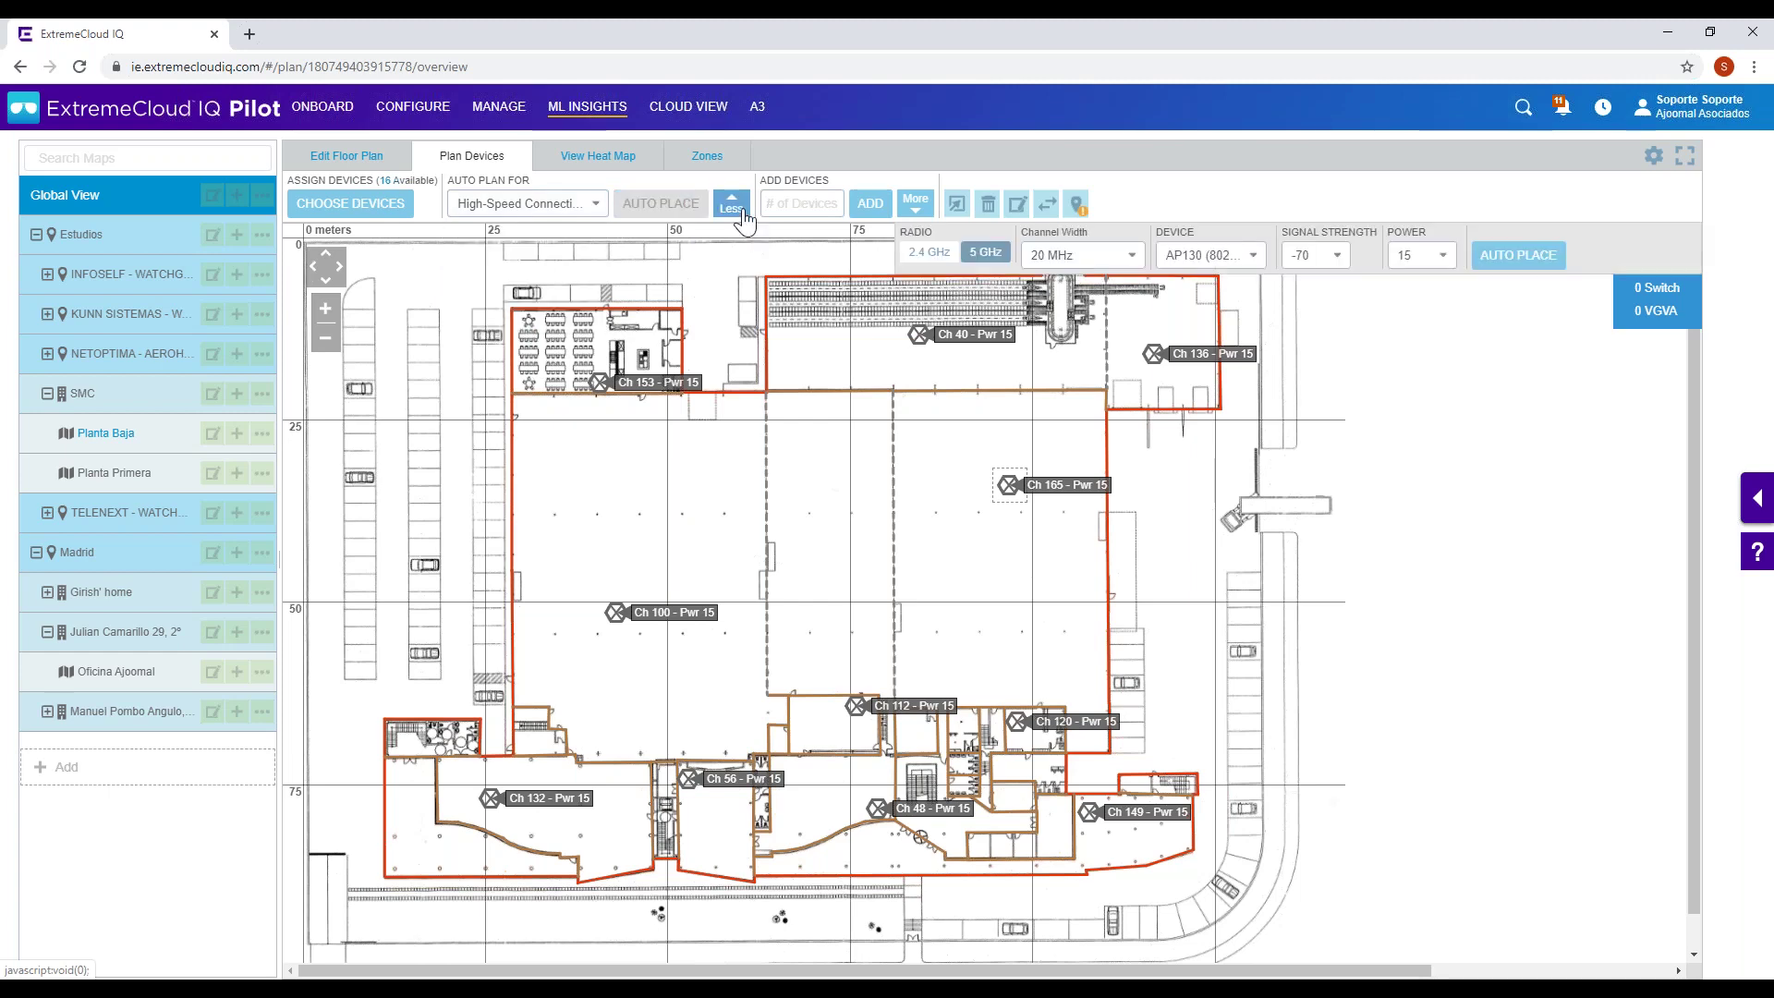
pyautogui.click(1253, 255)
pyautogui.scroll(1, 1201, 444)
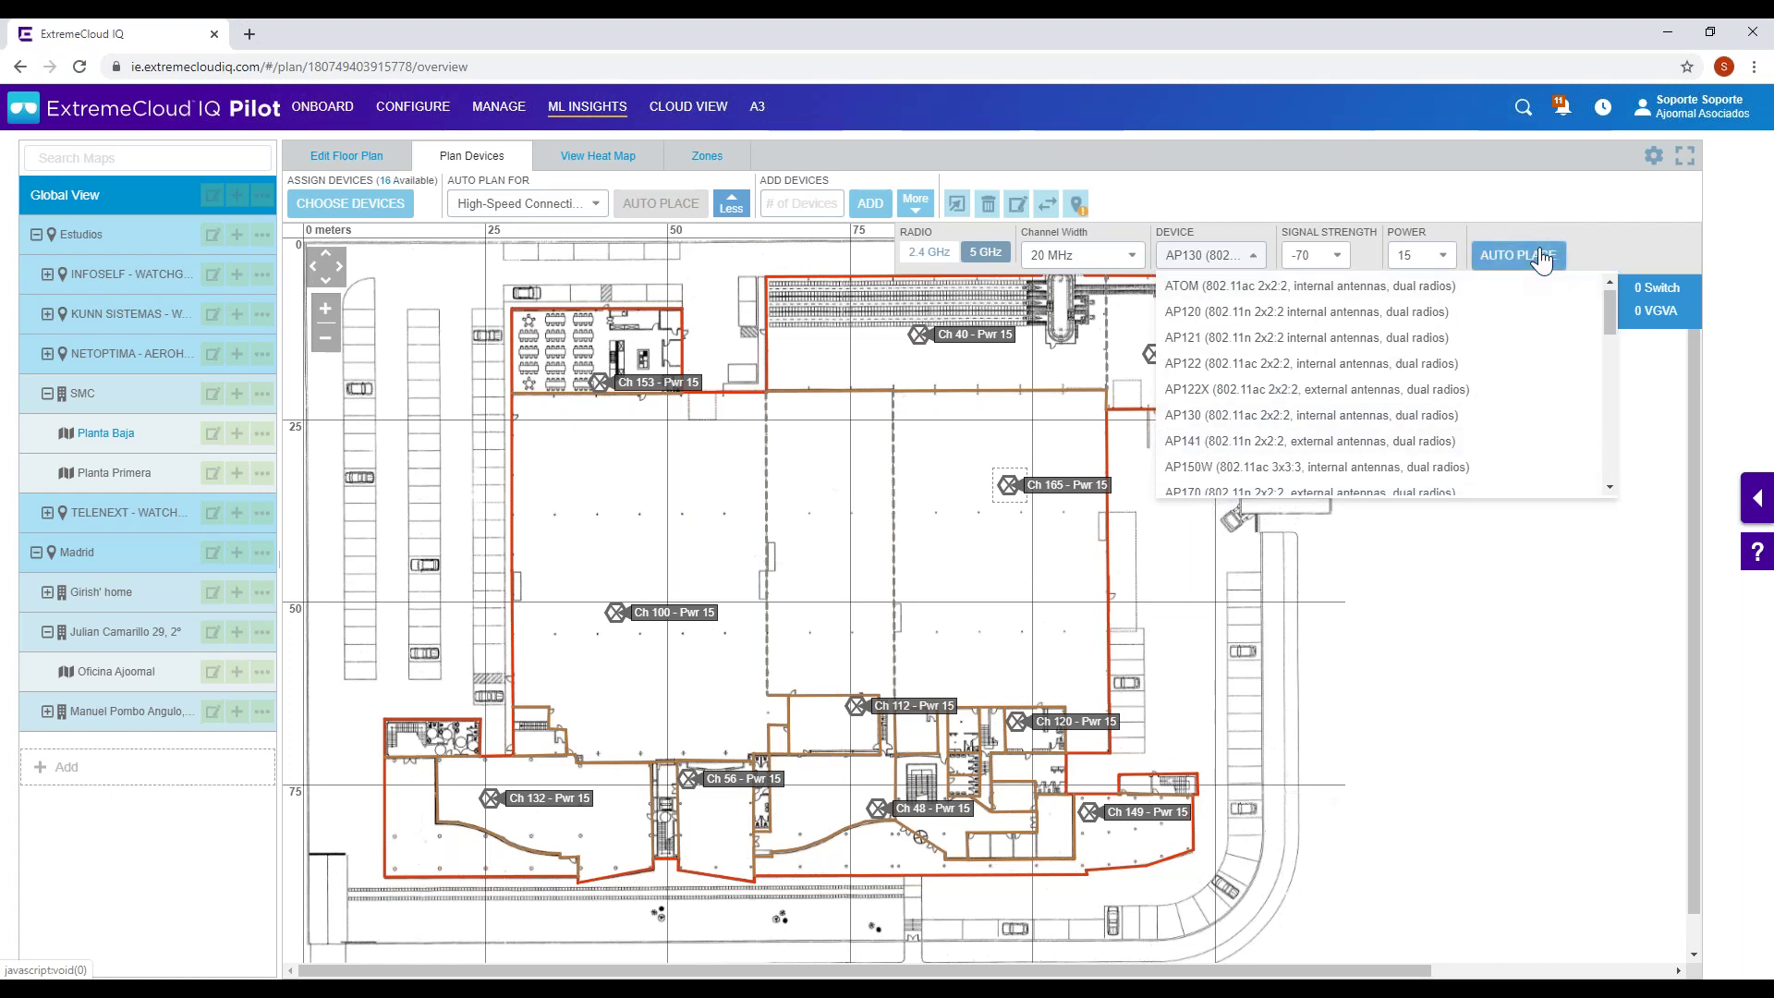
pyautogui.scroll(-1, 1339, 369)
# - Move the Ch 100 access point in the large hall to about 51 m across and 38 m down the floor plan
pyautogui.click(591, 628)
pyautogui.moveTo(595, 617); pyautogui.dragTo(660, 522)
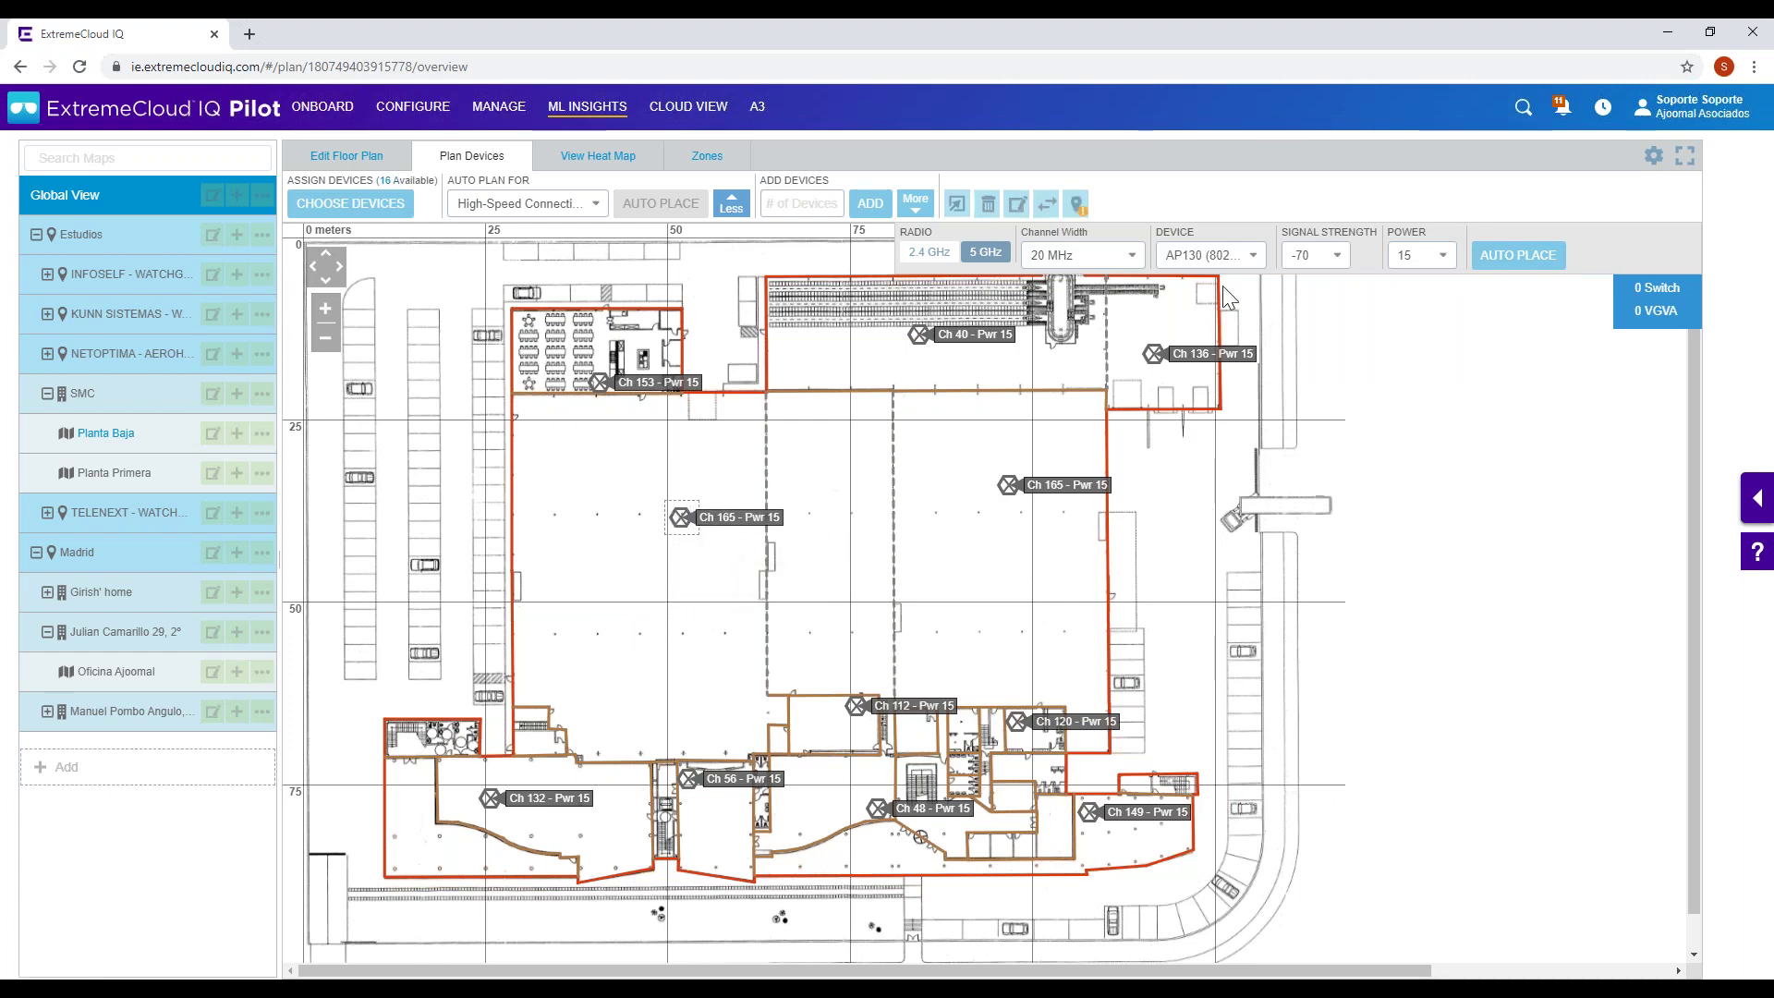
# - Display the Oficina Ajoomal floor plan with its access points
pyautogui.click(124, 671)
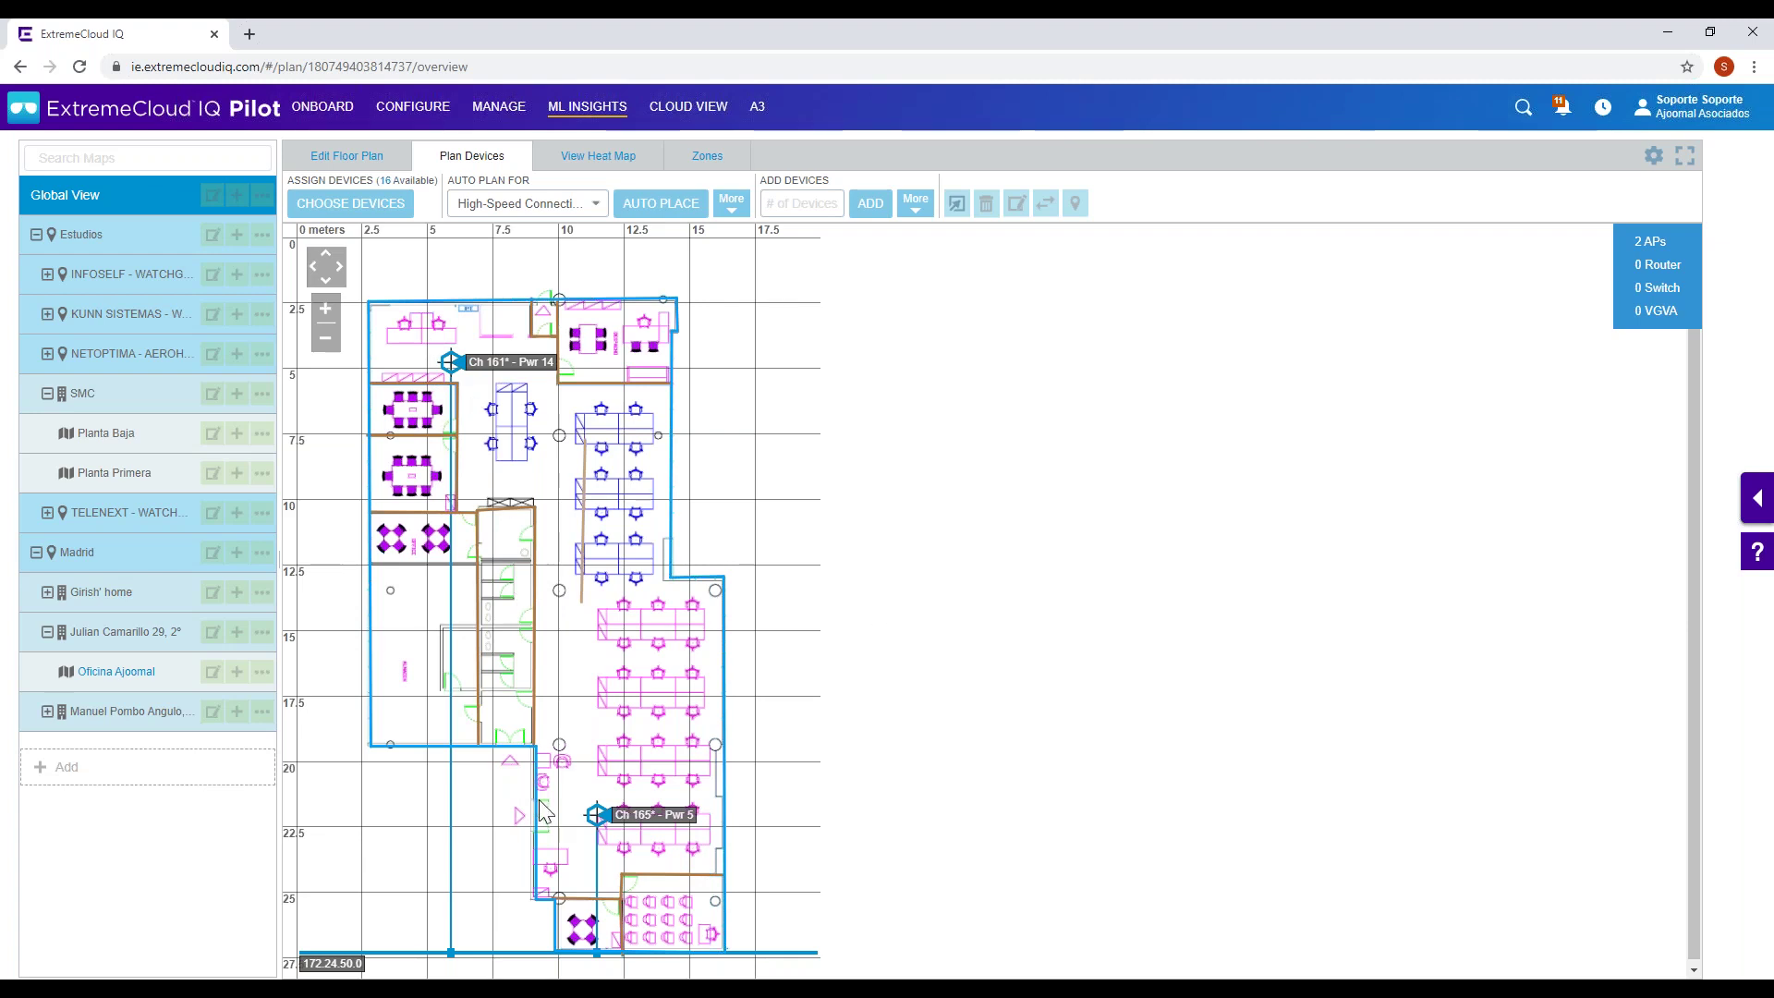
pyautogui.moveTo(596, 104)
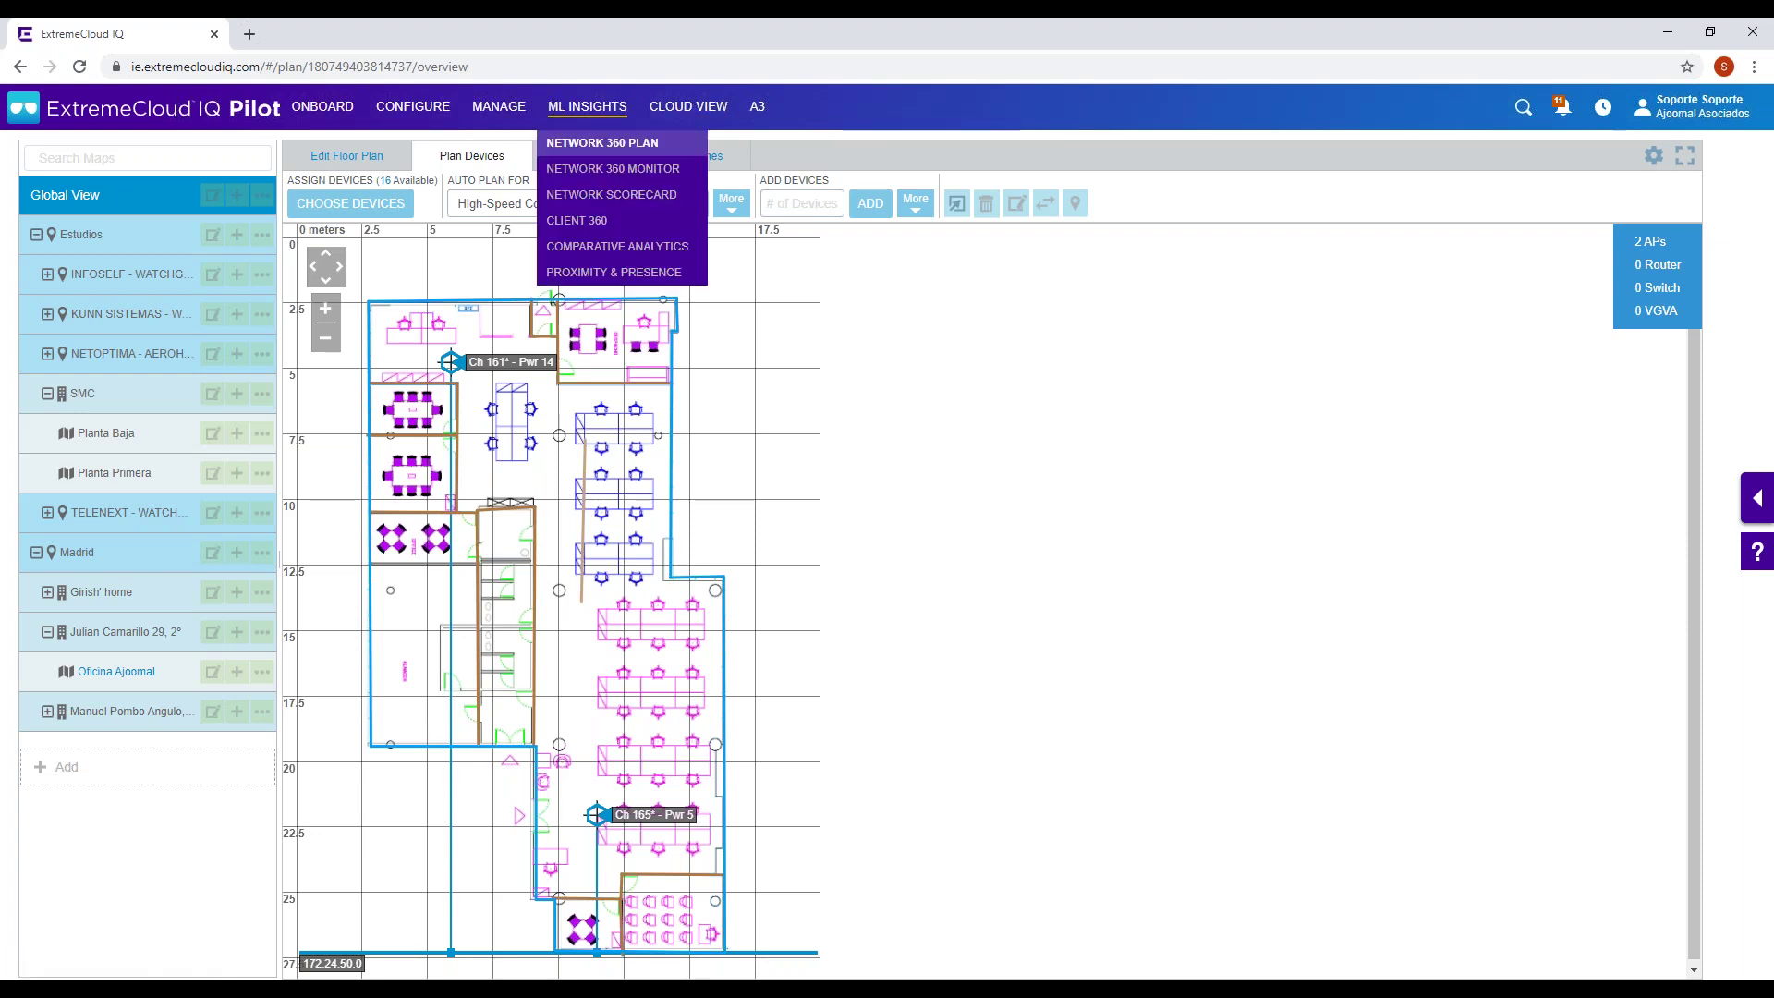
# - Create and save a wireless-only network policy named WEBEX, excluding switches and routing and enabling Presence Analytics
pyautogui.moveTo(413, 109)
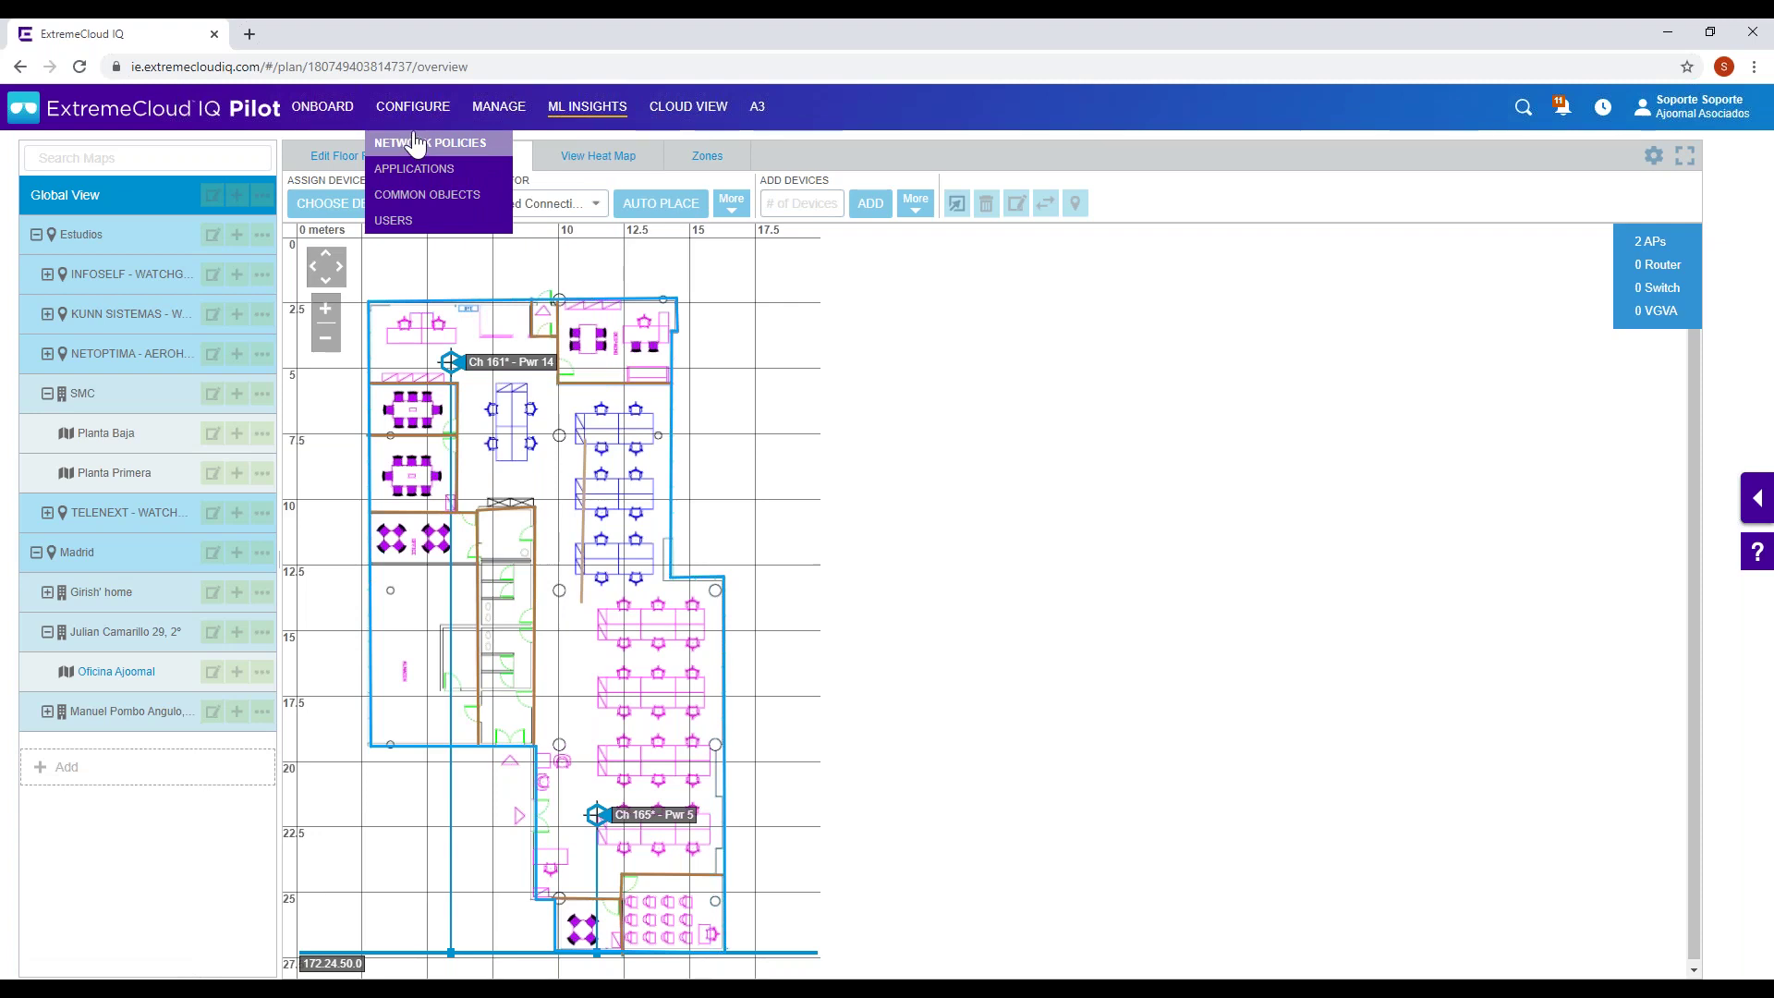
pyautogui.click(413, 143)
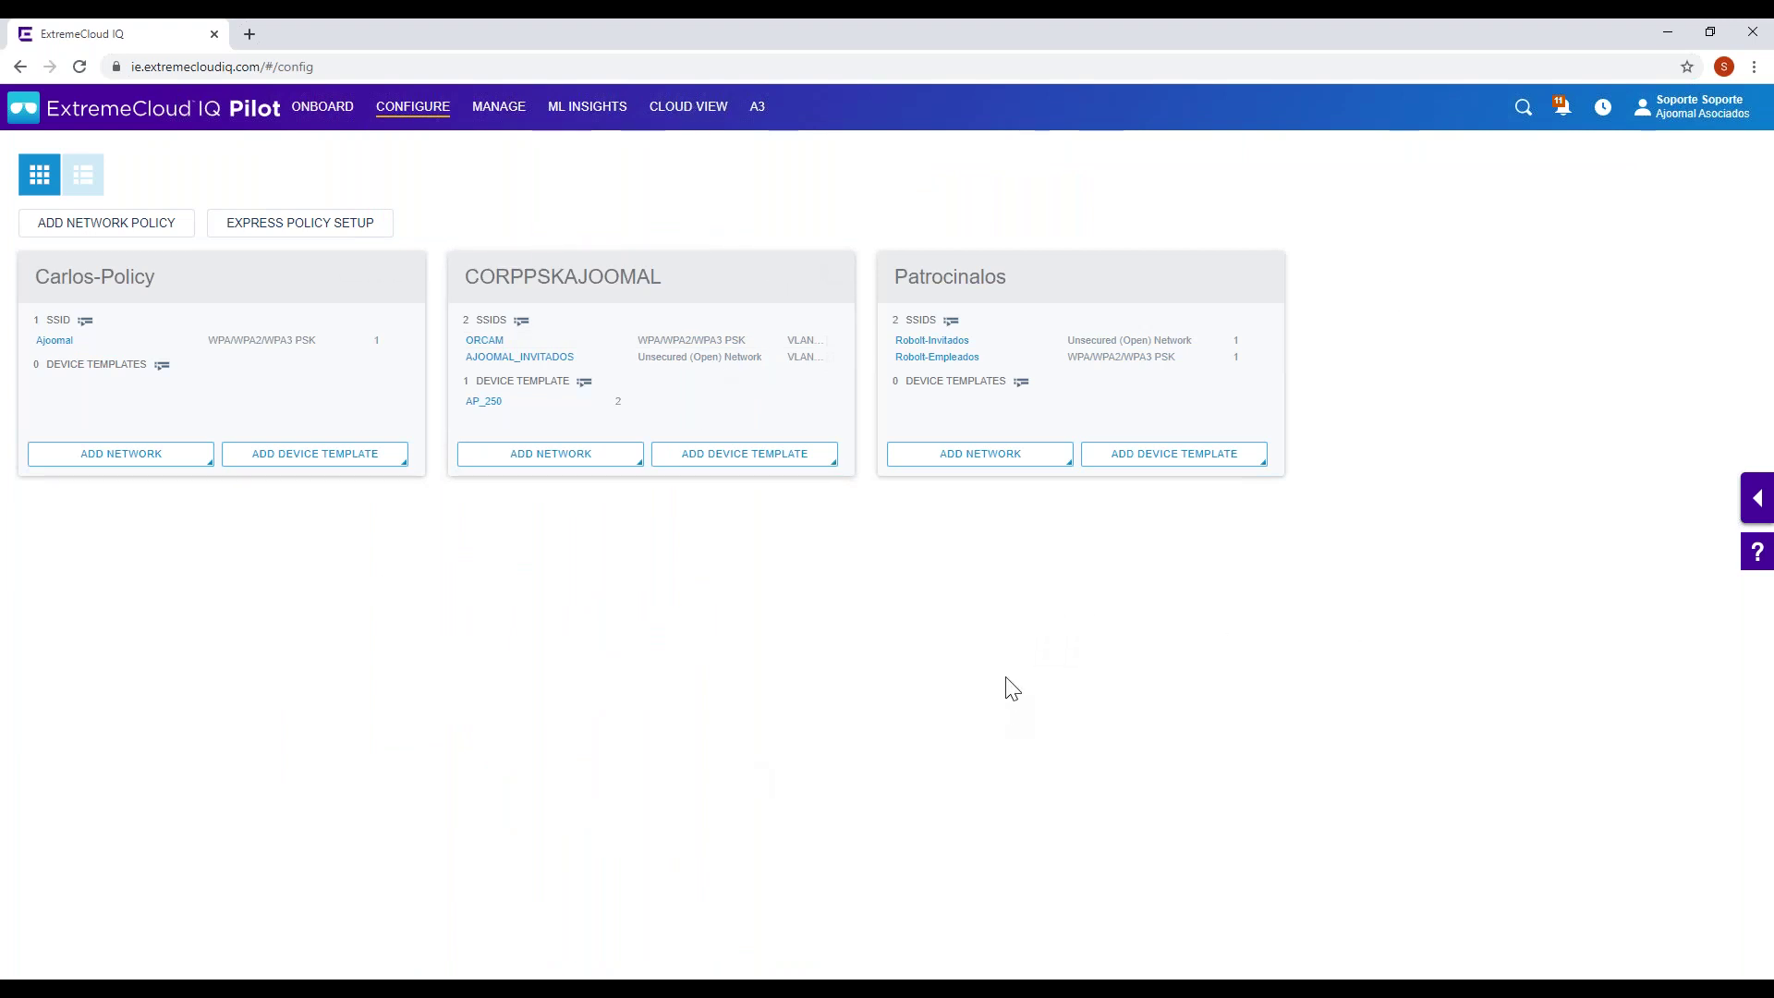
pyautogui.click(126, 238)
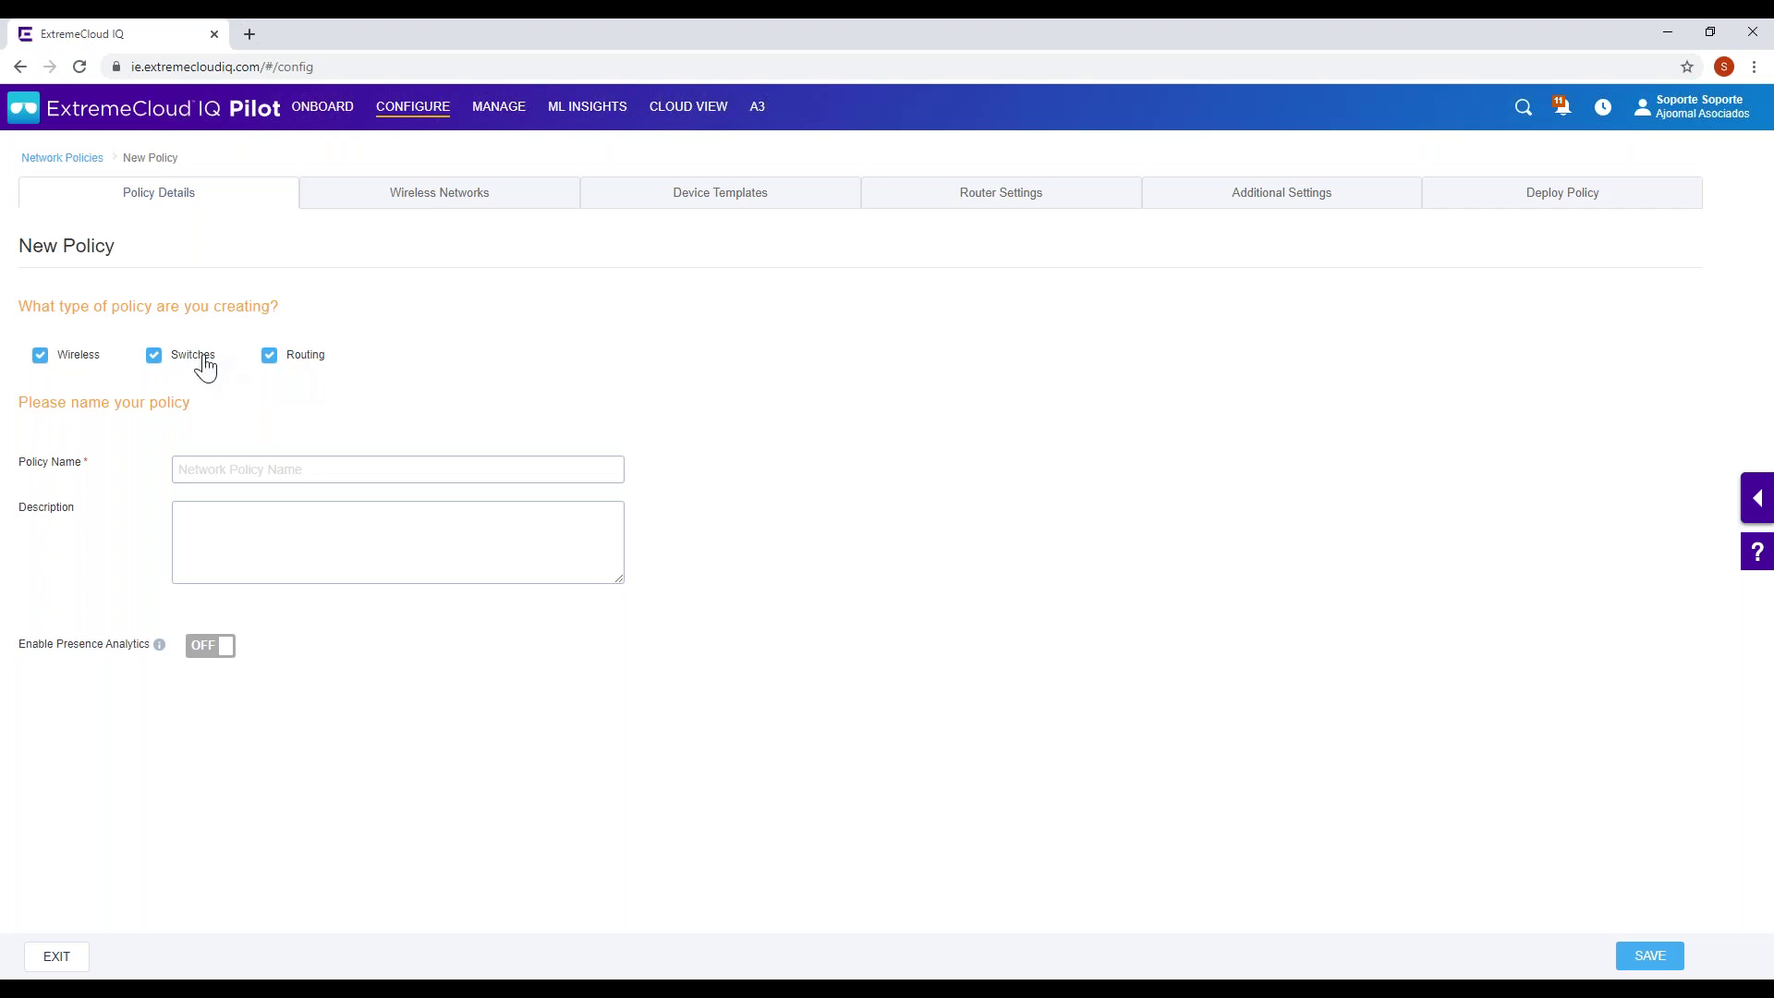
pyautogui.click(293, 362)
pyautogui.click(157, 357)
pyautogui.click(465, 478)
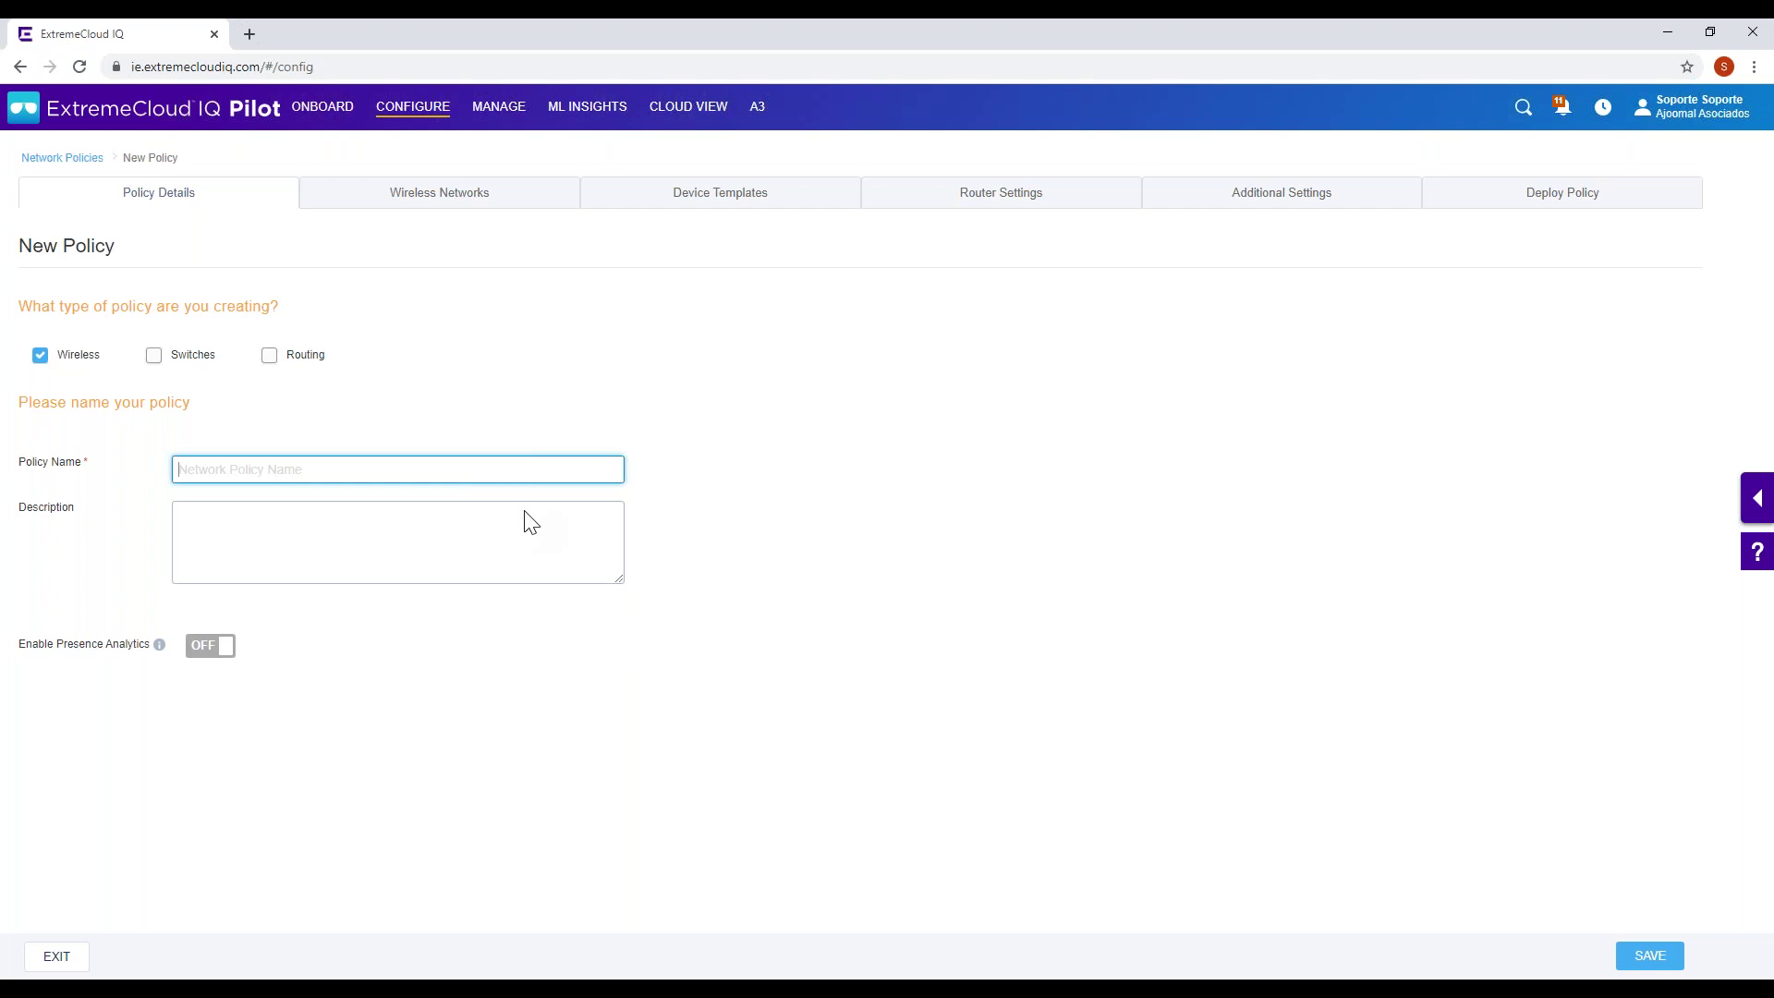
pyautogui.write('WEBEX')
pyautogui.click(566, 691)
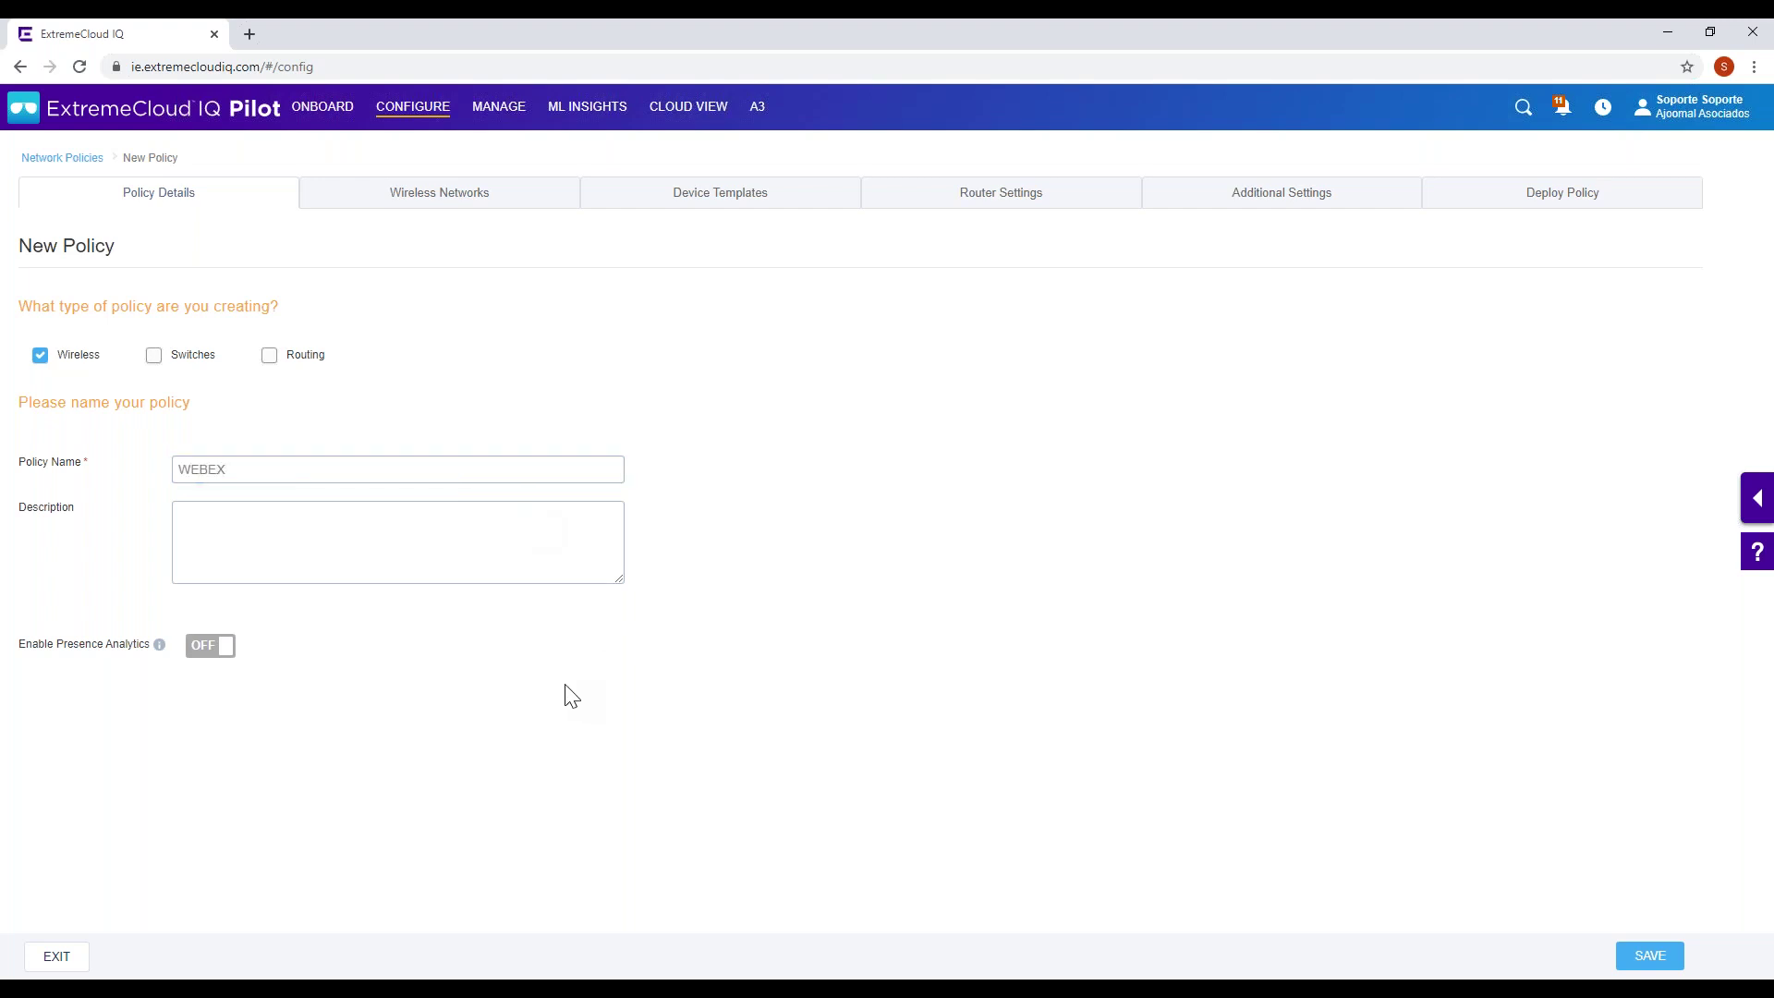
pyautogui.click(213, 657)
pyautogui.click(1647, 965)
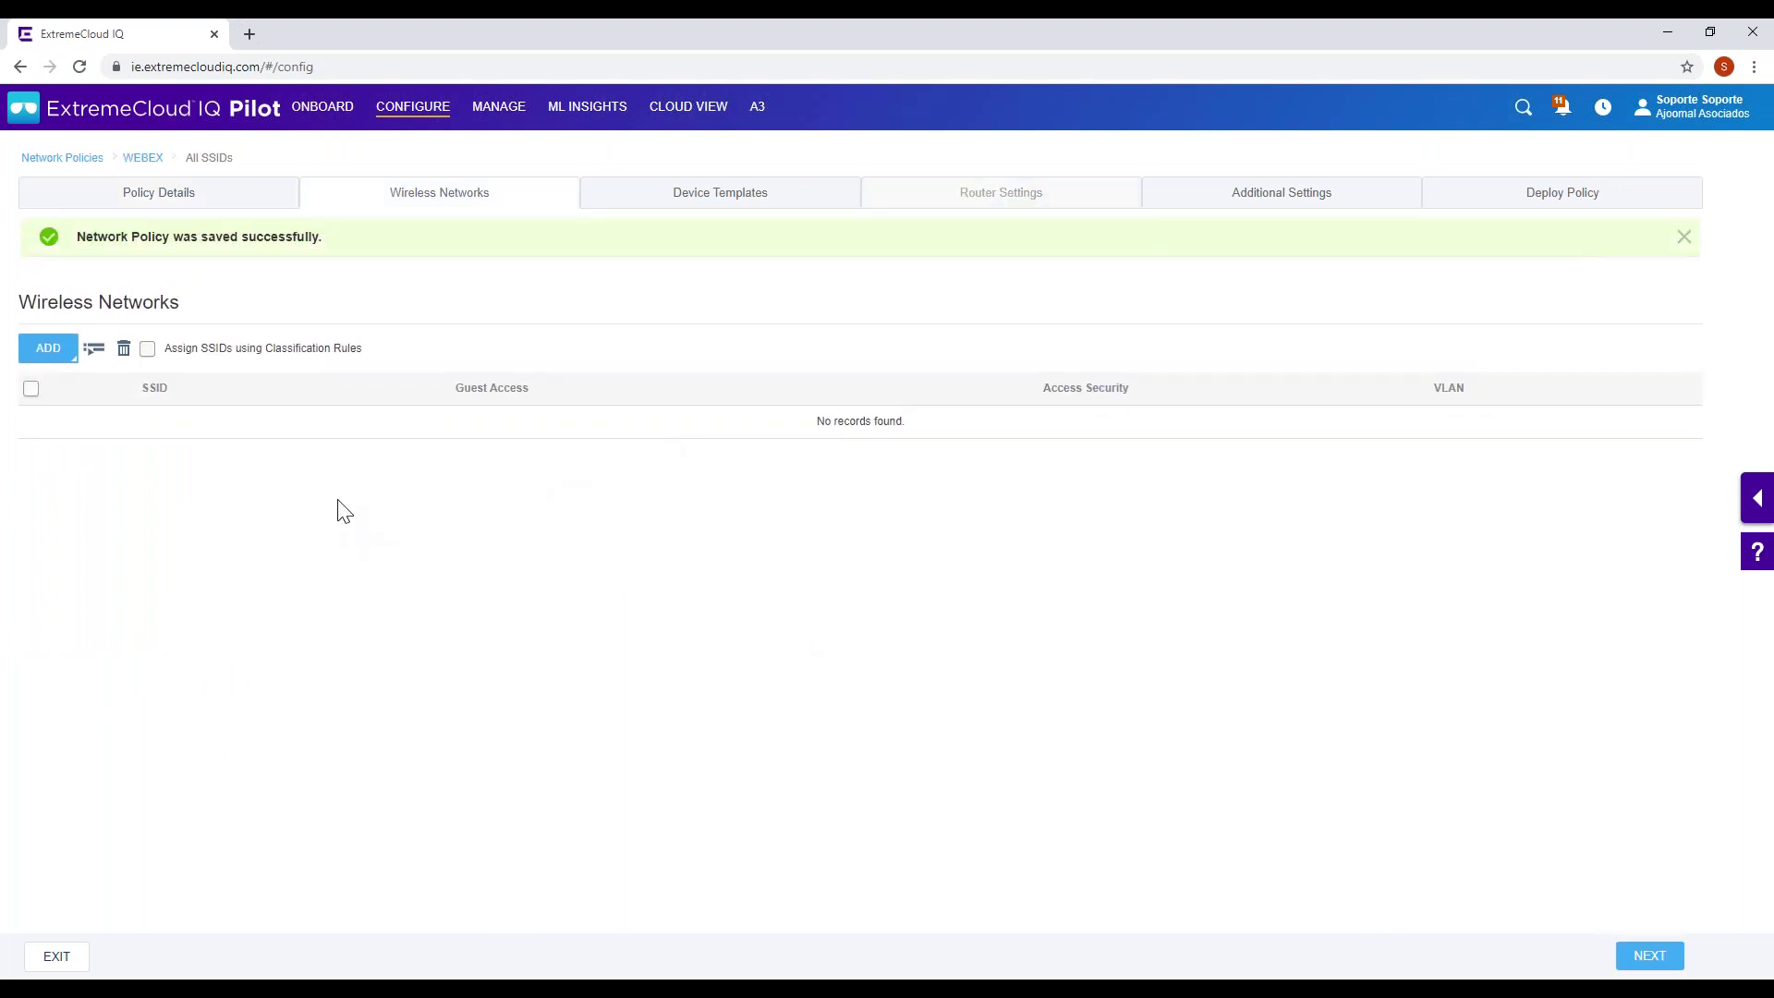
# - Add a standard wireless network to the WEBEX policy with WEBEX_SSID as its SSID and broadcast name
pyautogui.click(49, 351)
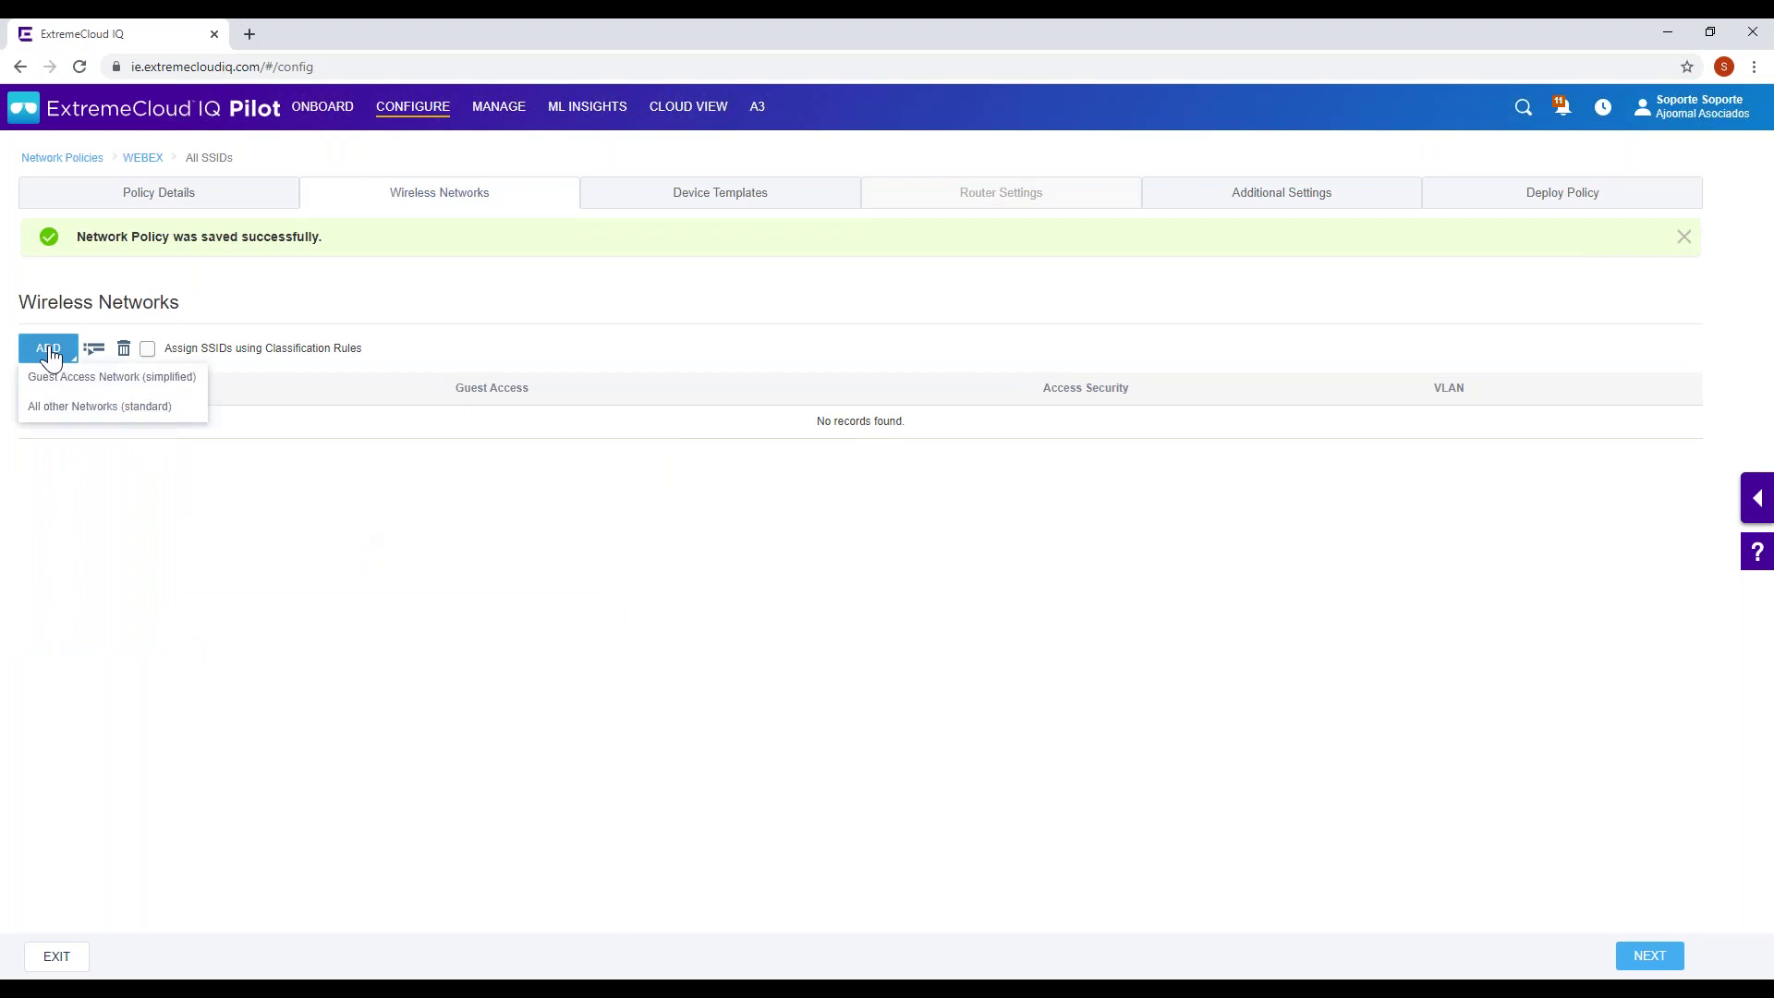
pyautogui.click(51, 351)
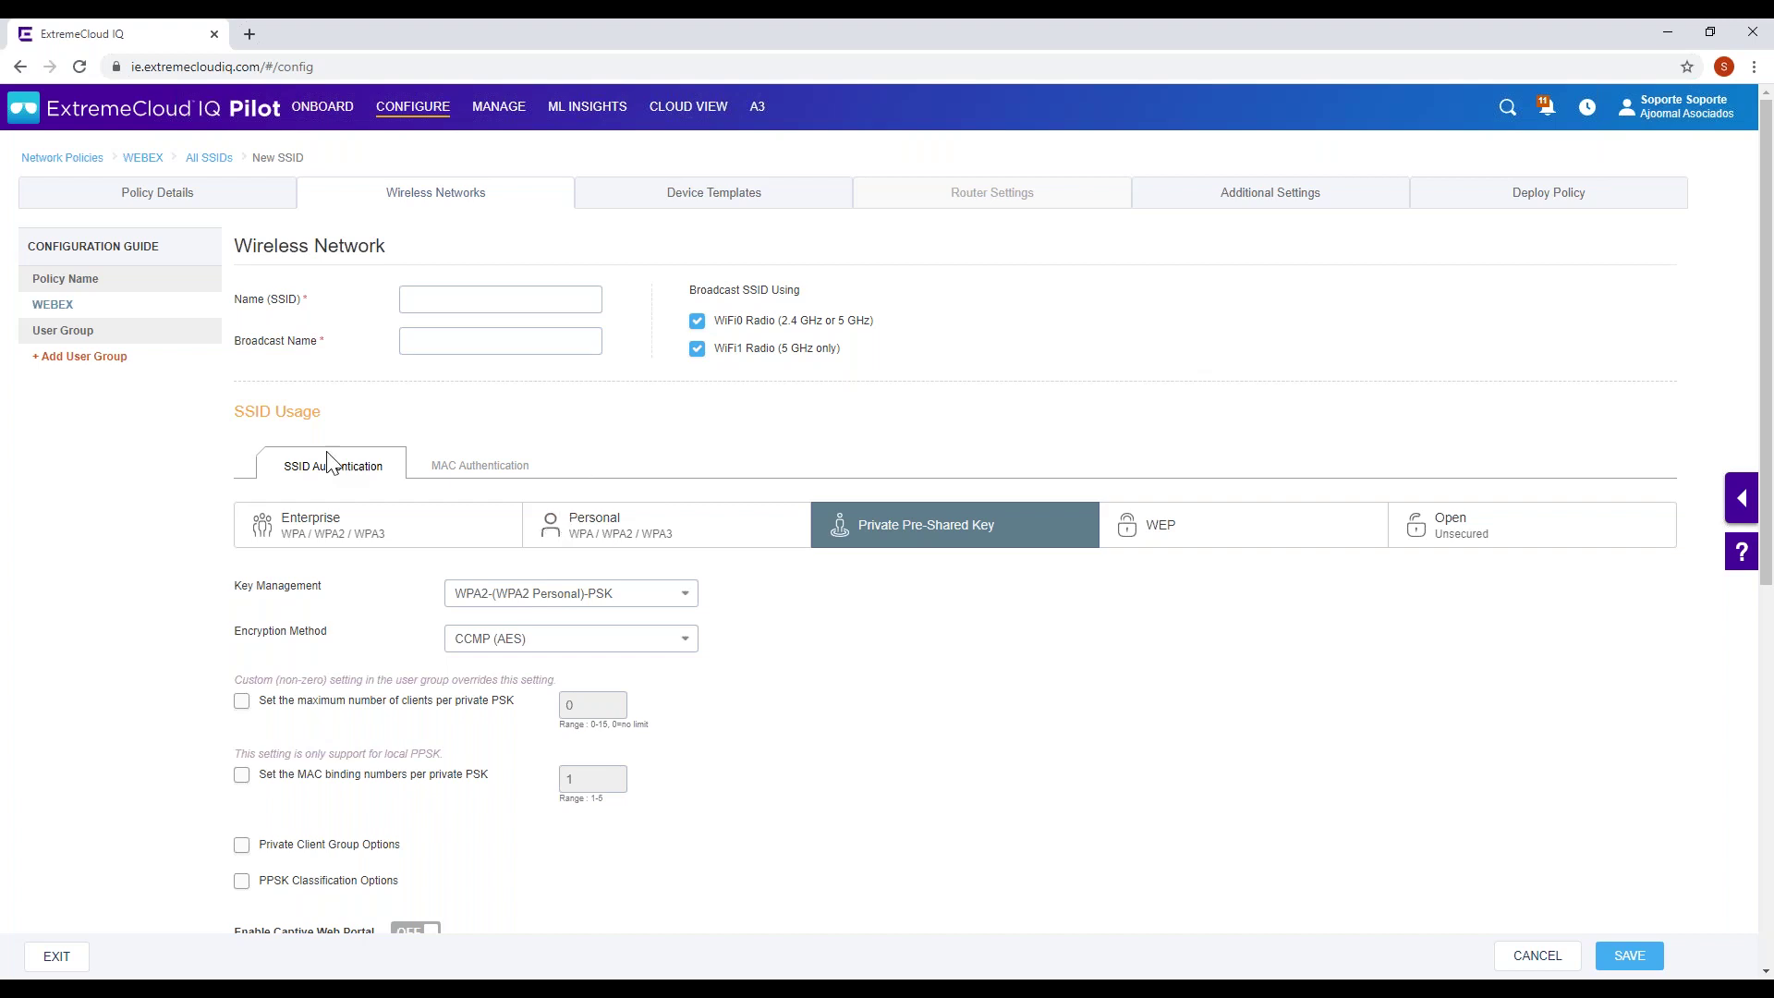
pyautogui.click(476, 299)
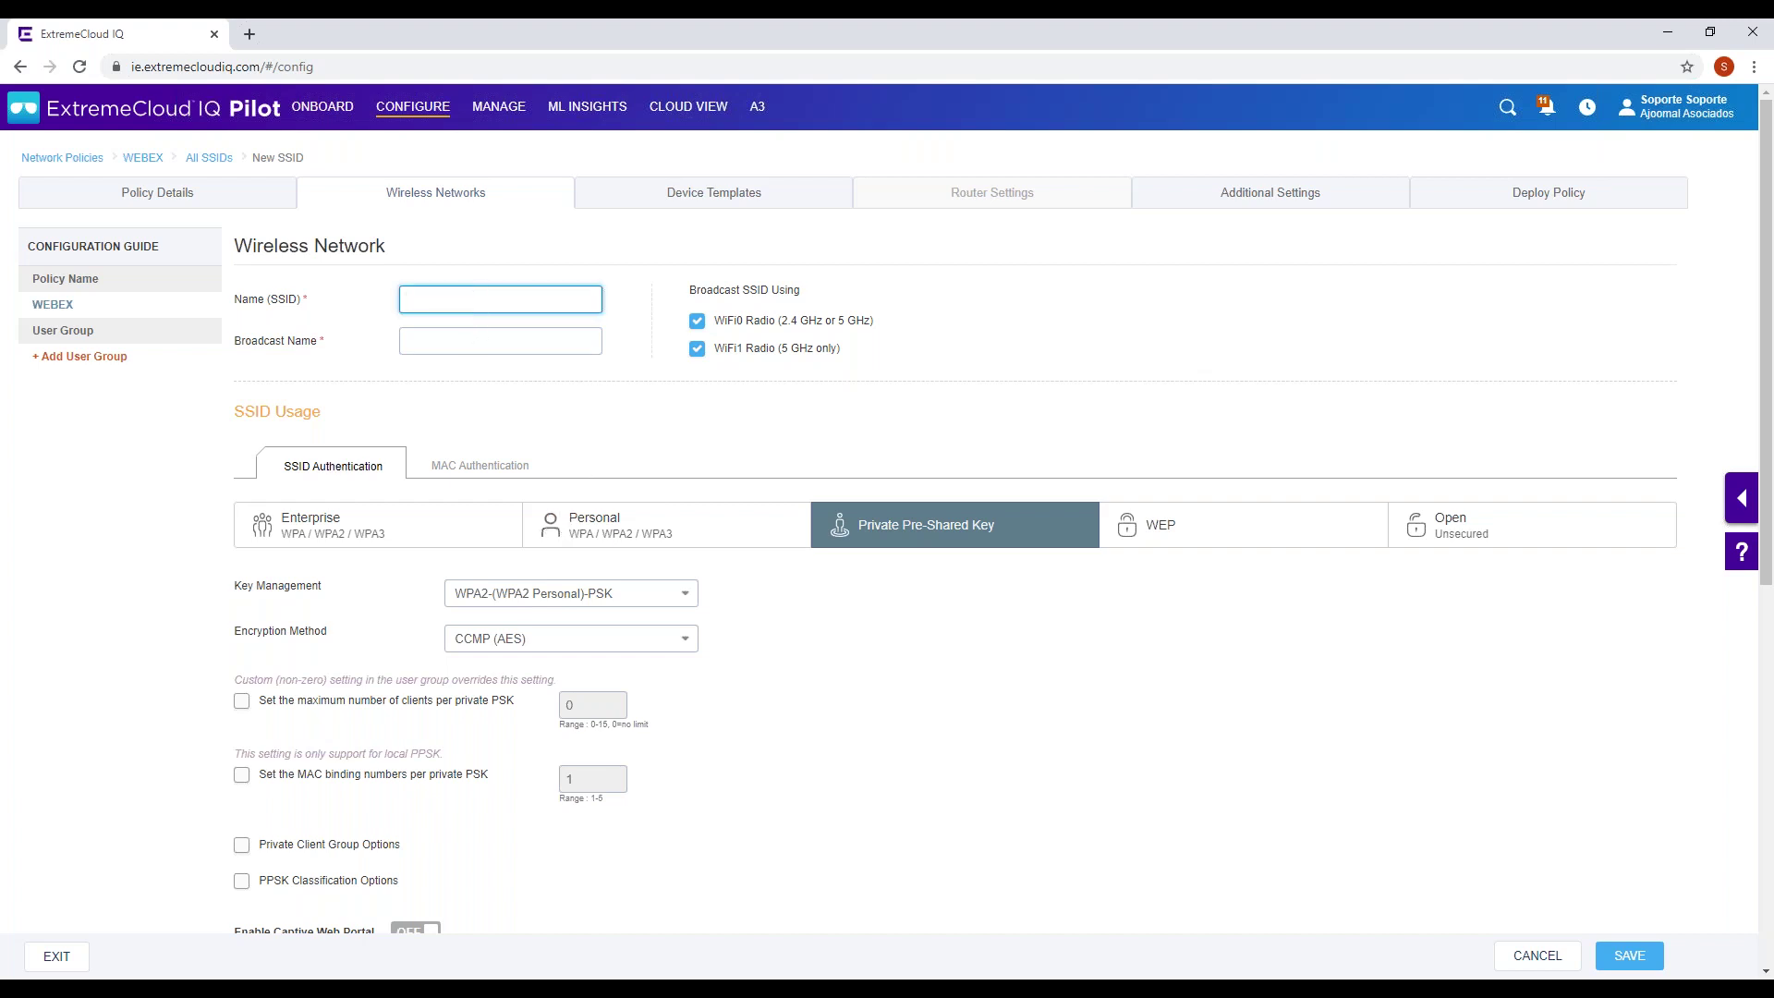
pyautogui.write('WEBEX_SSID')
pyautogui.click(554, 340)
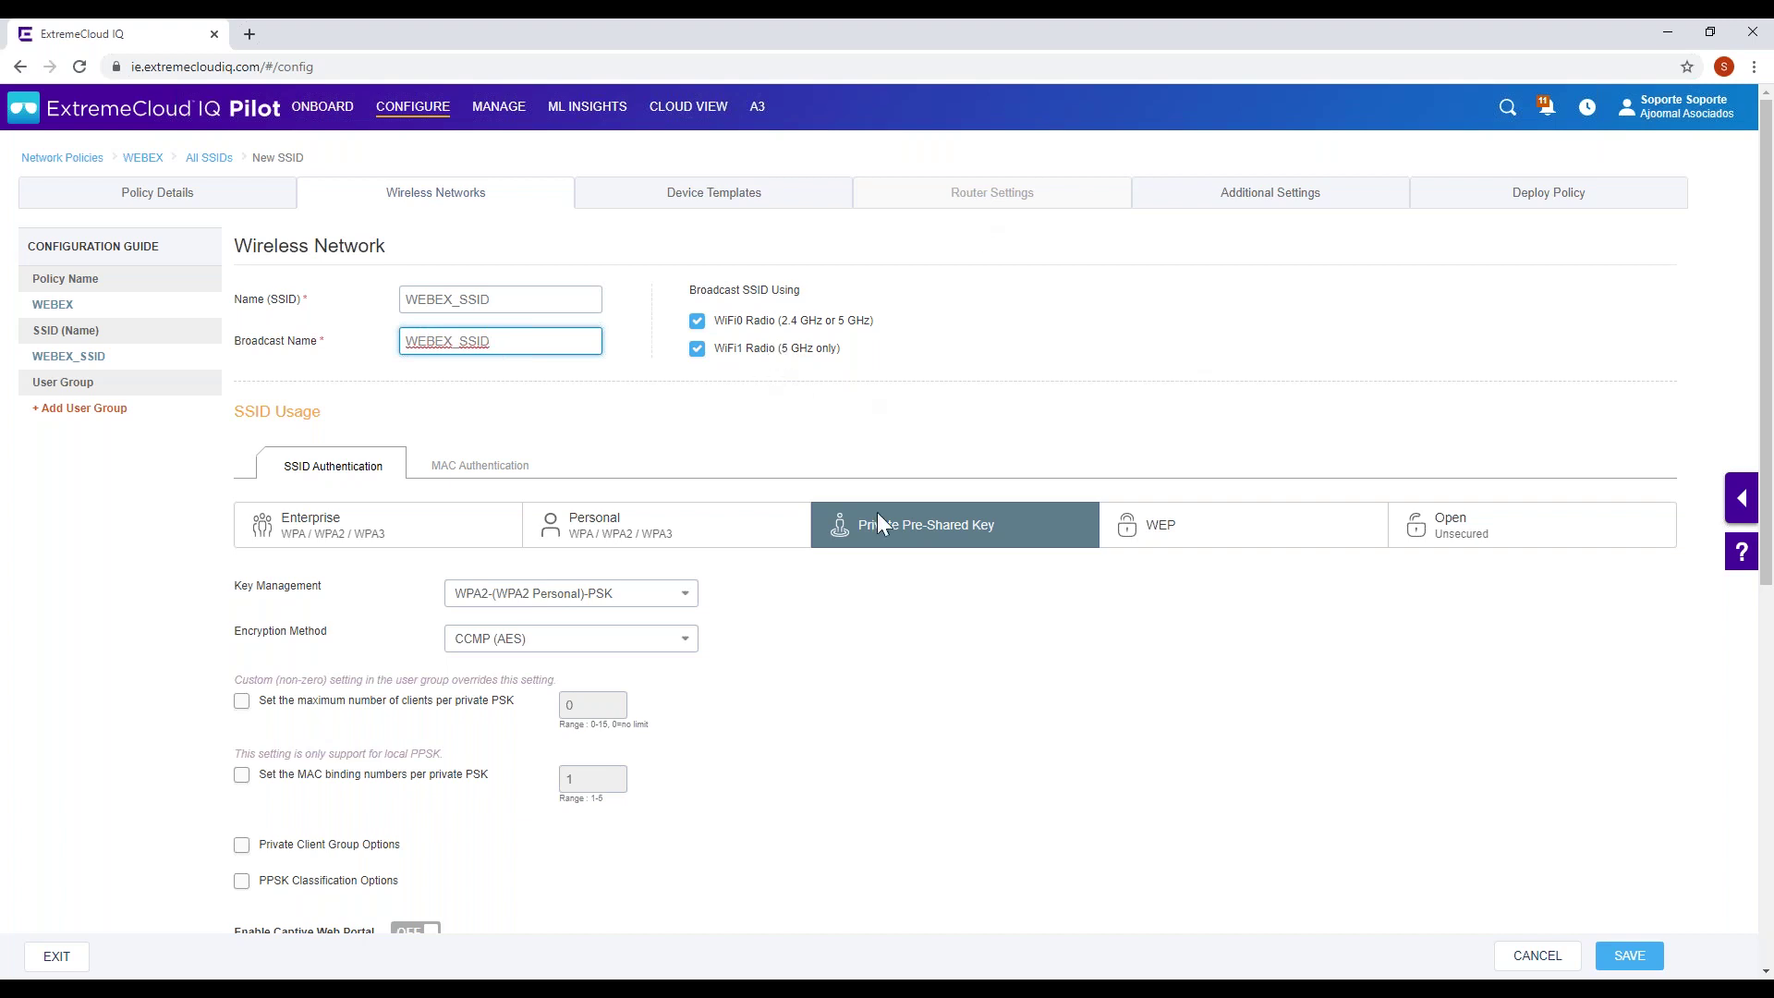
# - Enable MAC authentication for WEBEX_SSID to view its RADIUS settings, disable it again and return to SSID authentication
pyautogui.scroll(-2, 923, 780)
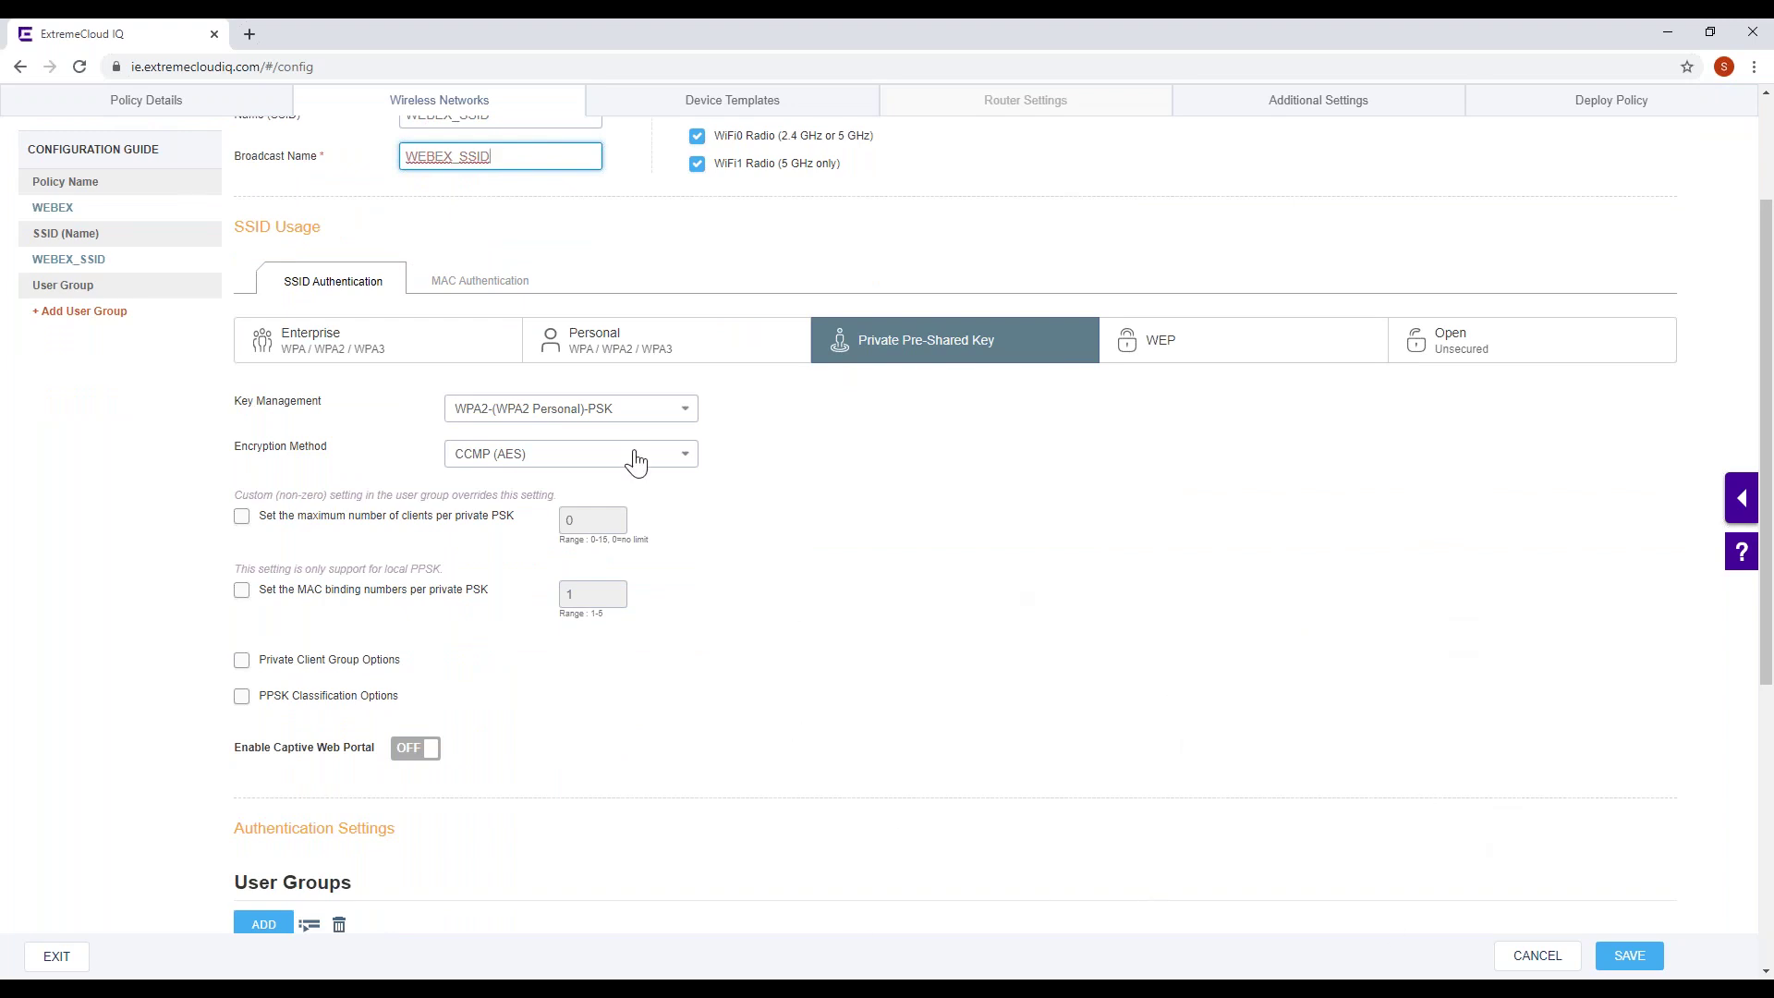
pyautogui.click(462, 283)
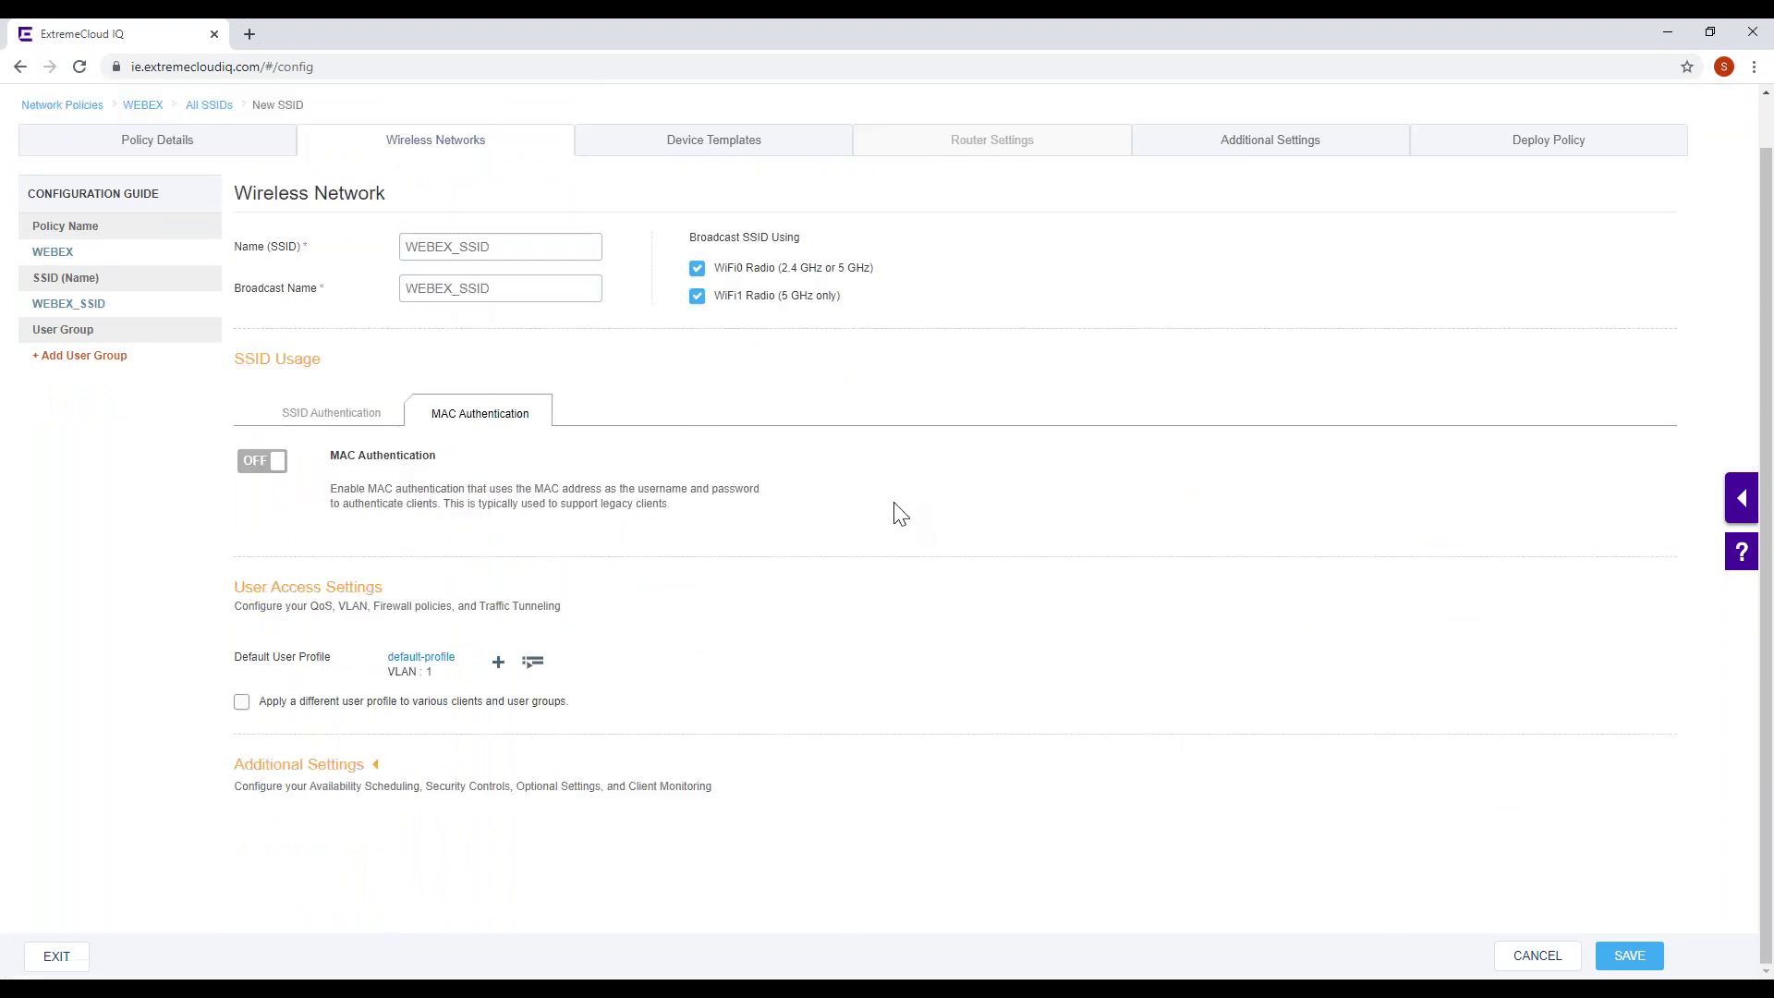
pyautogui.click(255, 461)
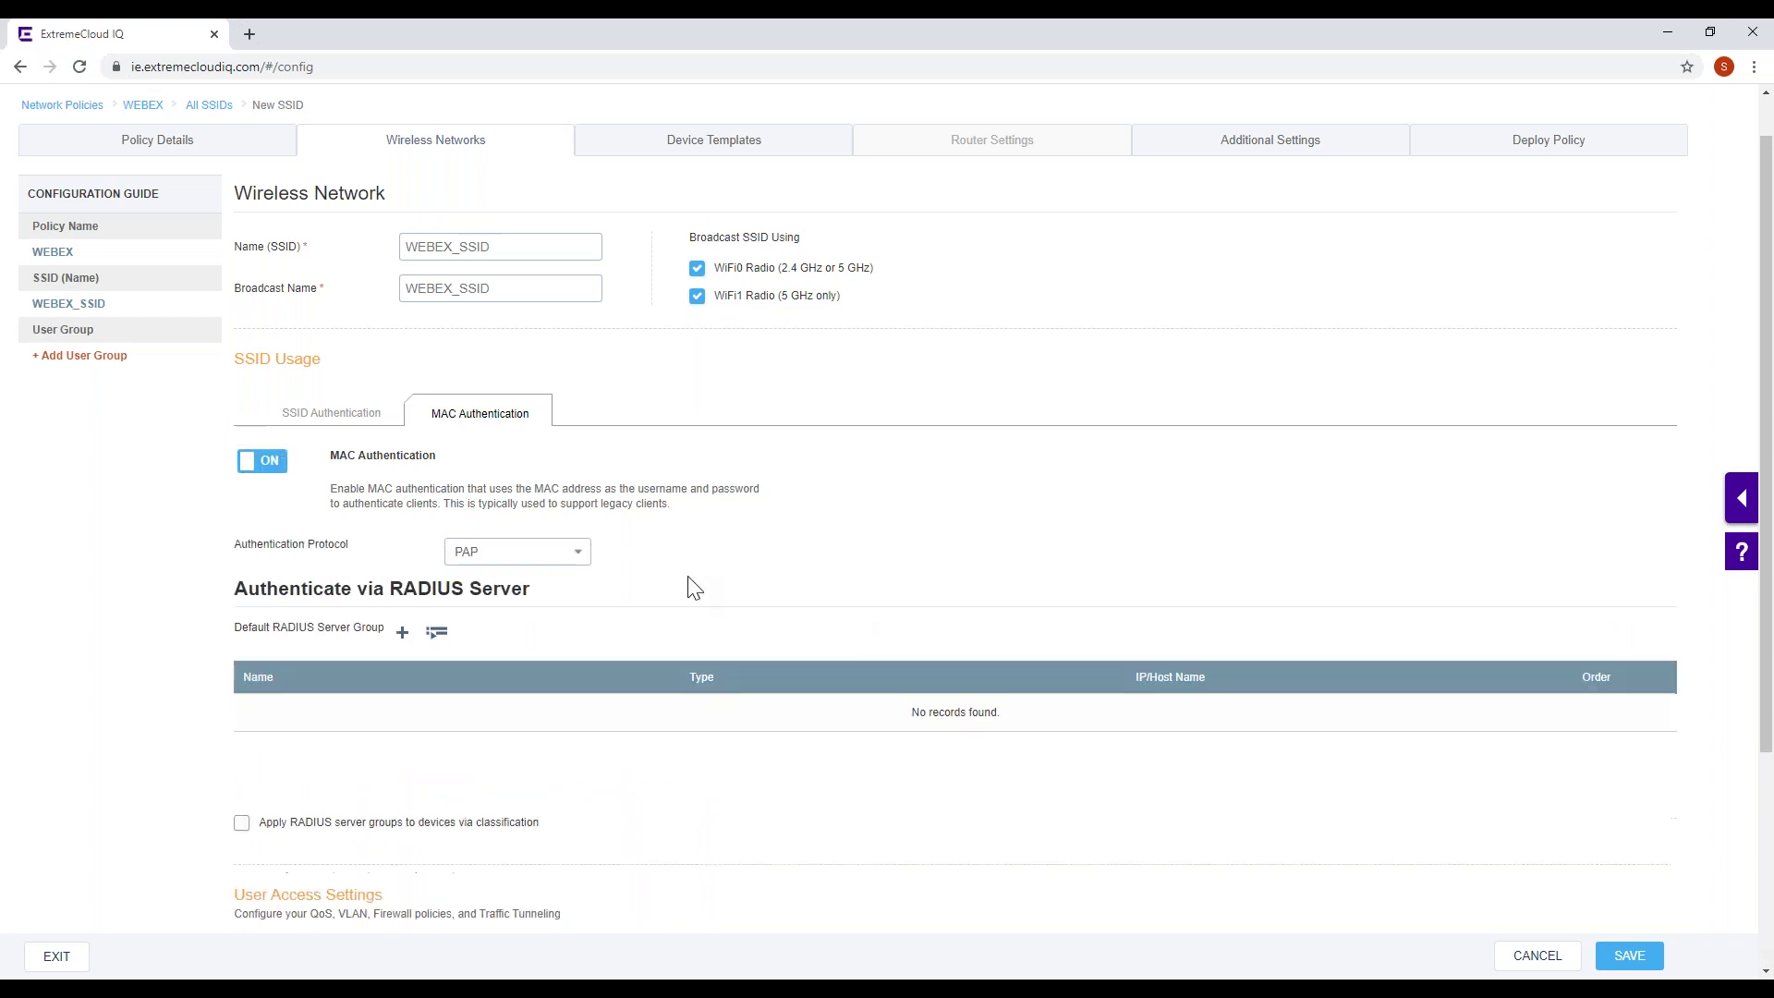
pyautogui.click(248, 460)
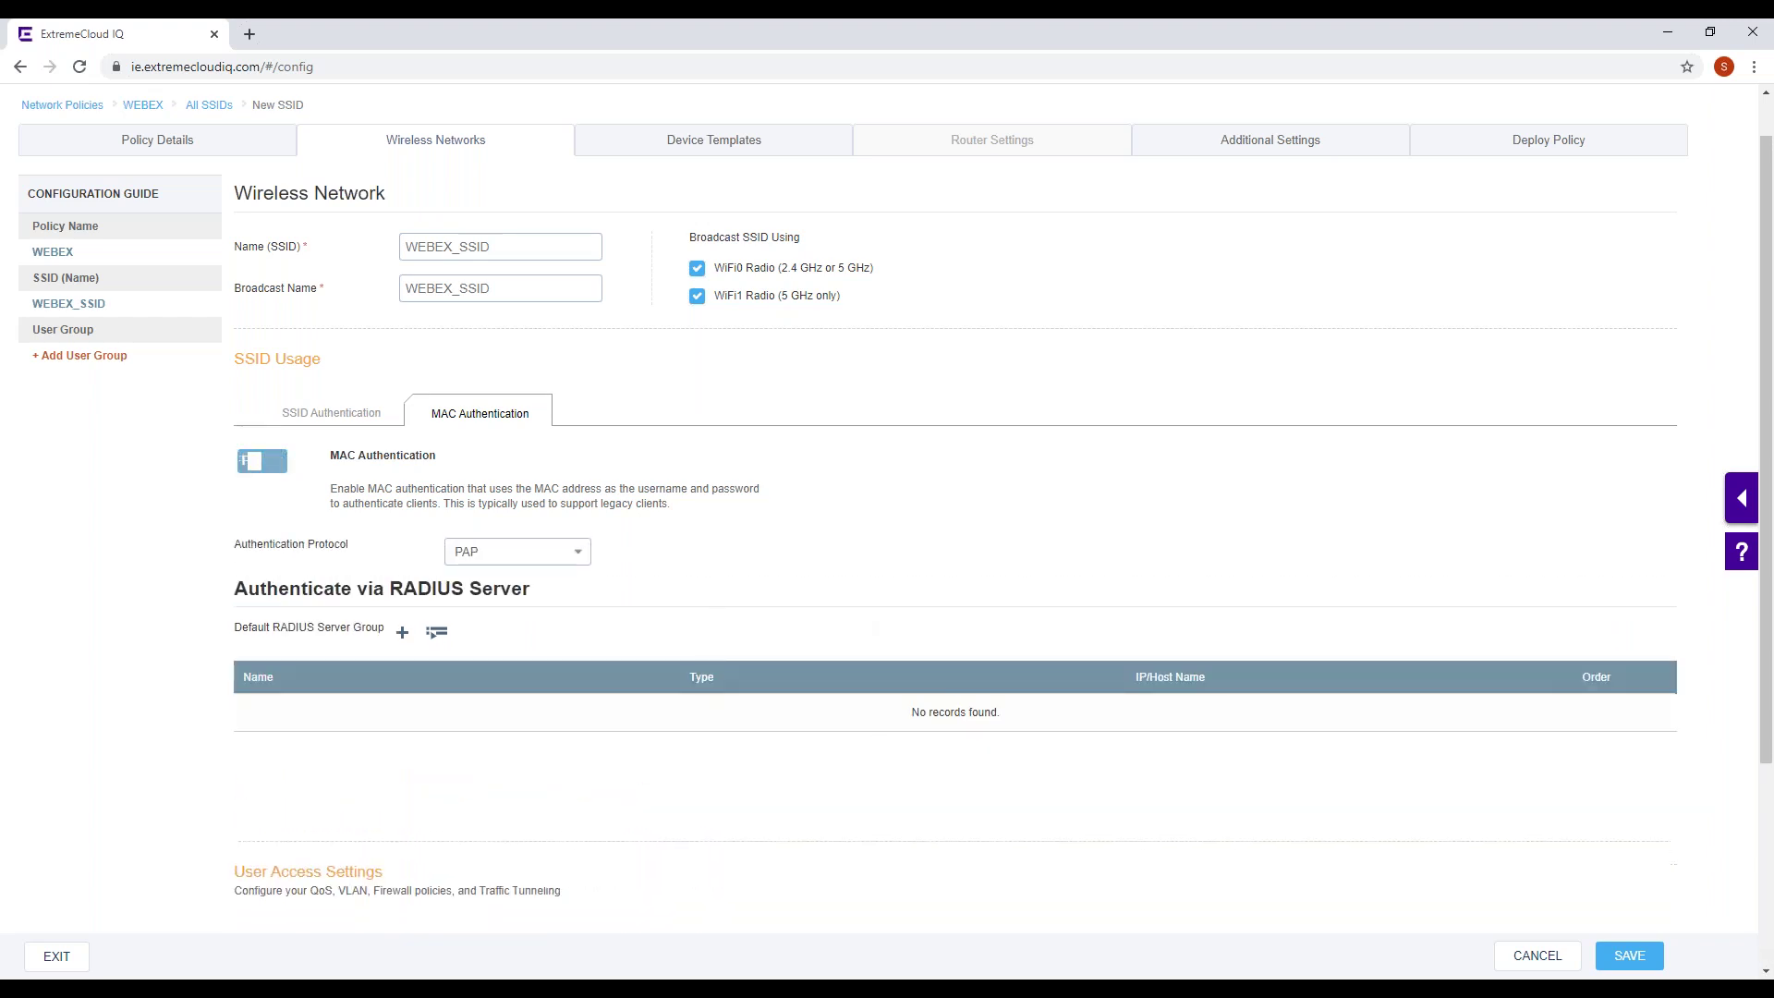
pyautogui.click(383, 416)
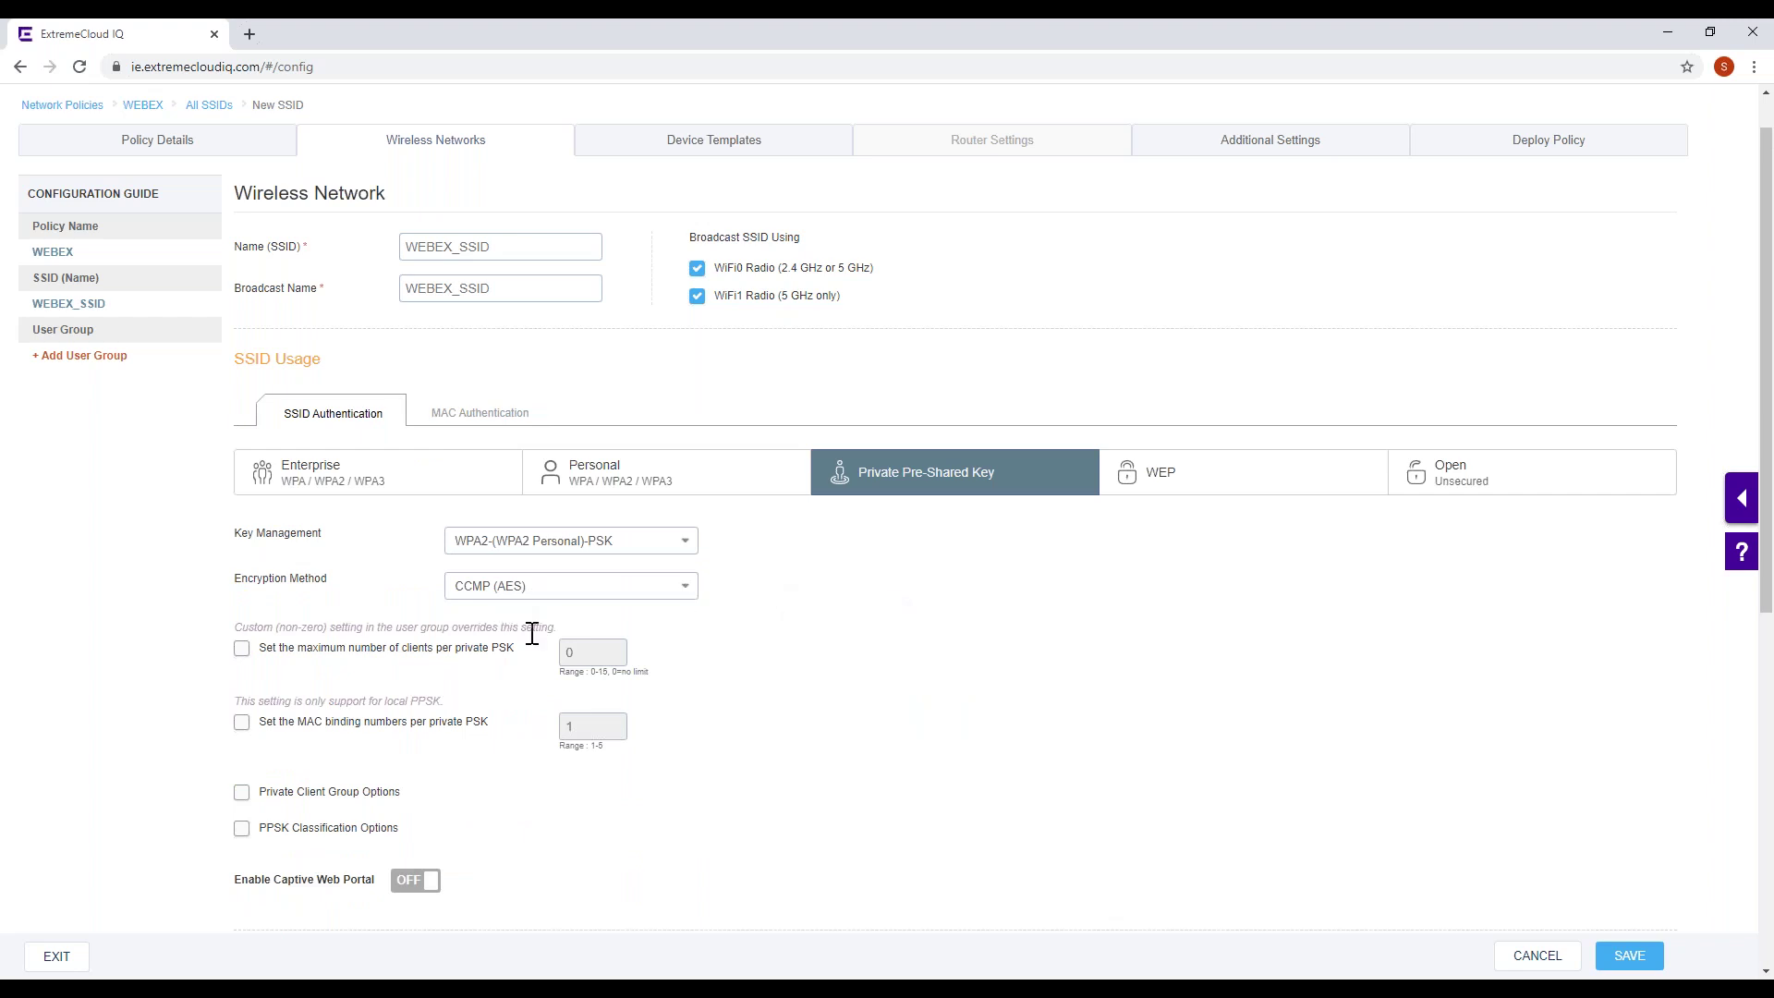
# - Compare the Enterprise, Personal, WEP and Open authentication options for WEBEX_SSID
pyautogui.click(340, 493)
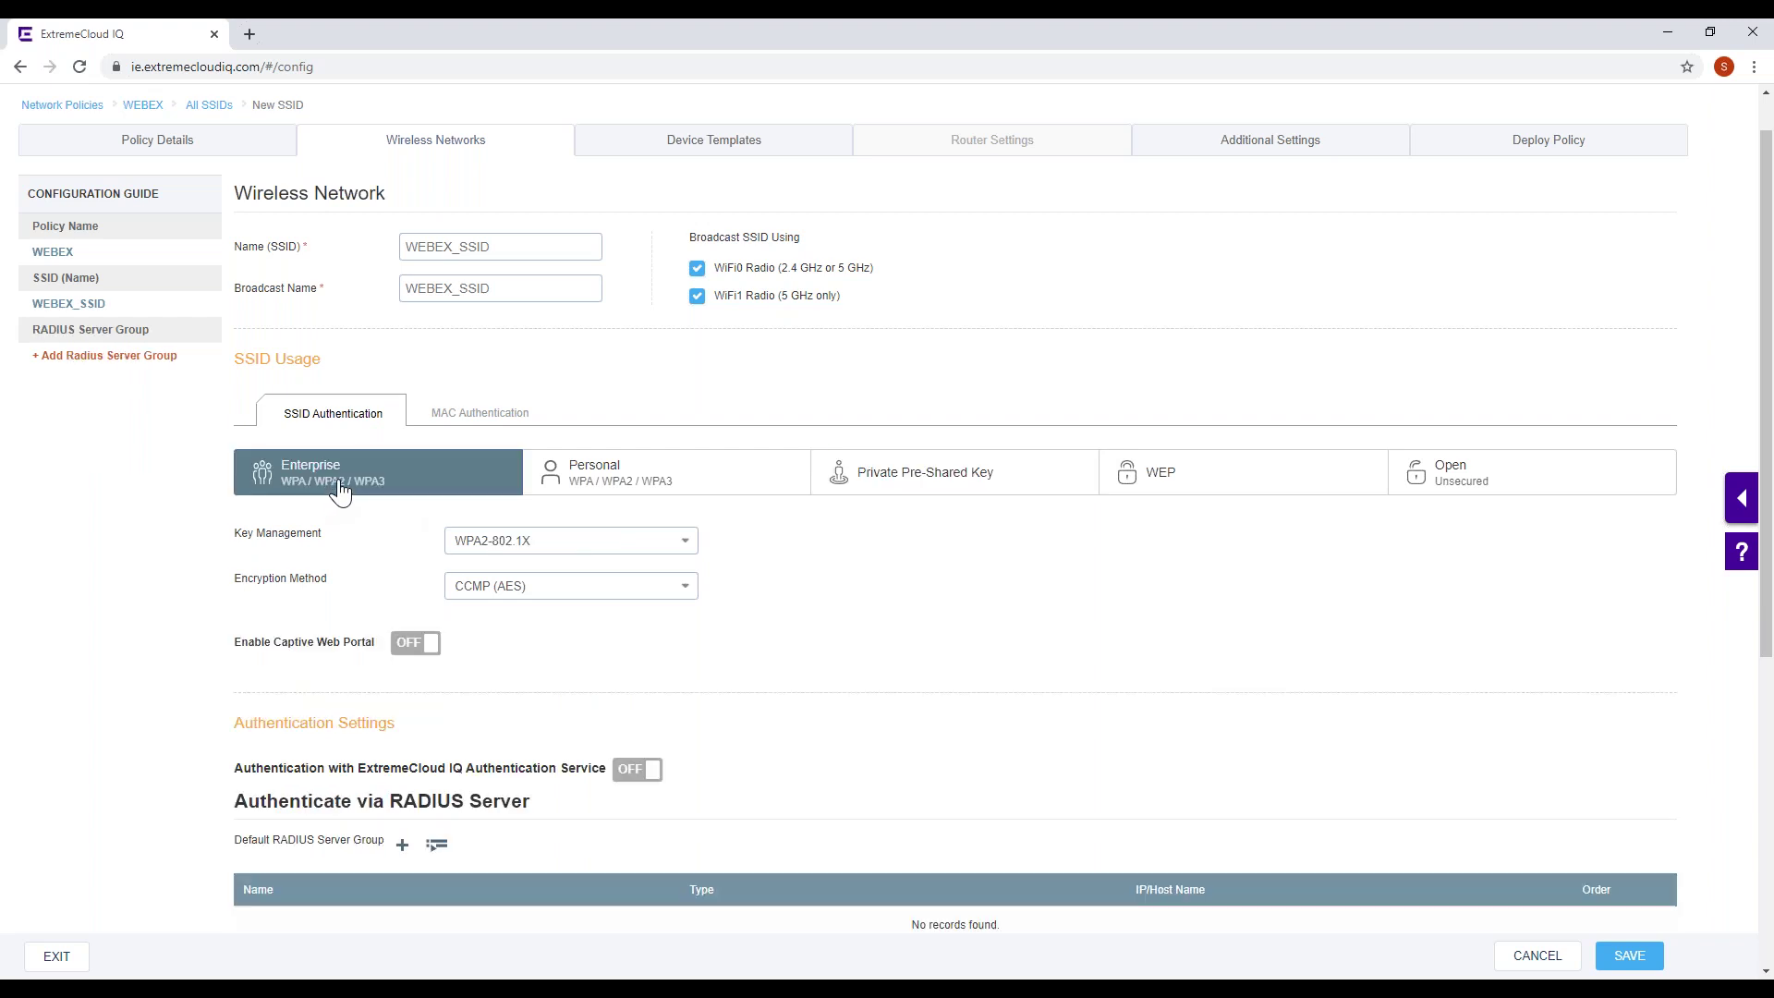
pyautogui.click(644, 497)
pyautogui.click(595, 683)
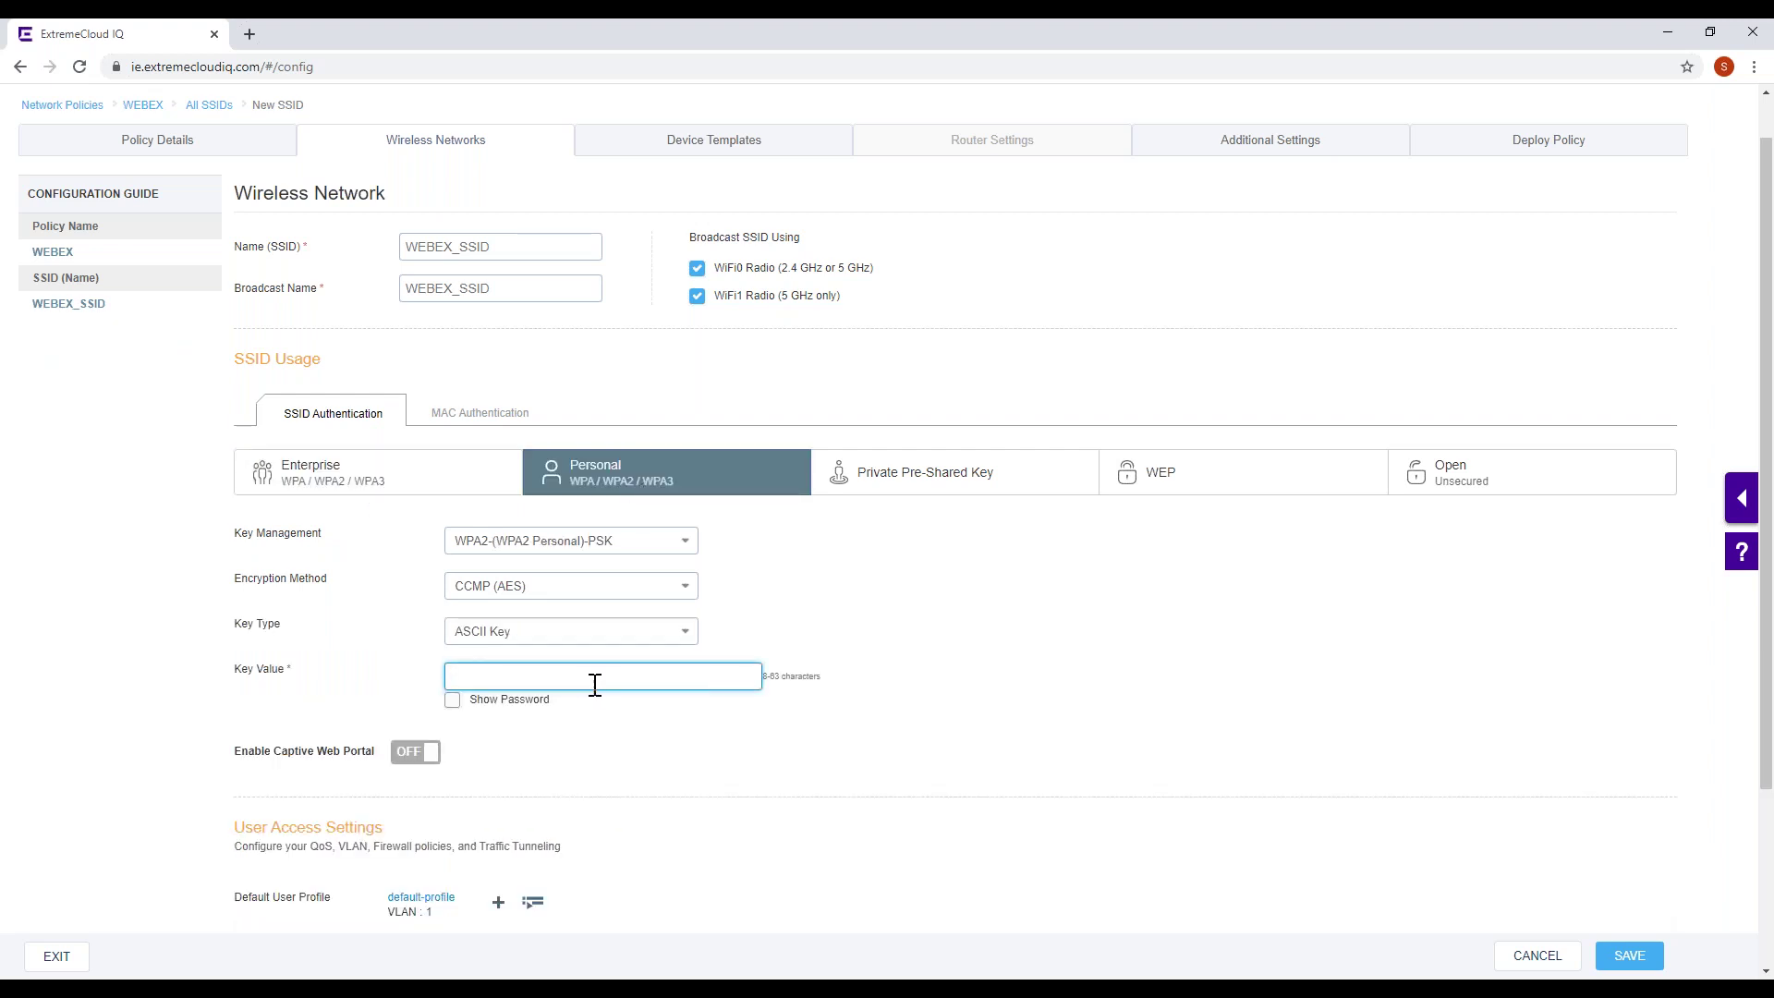
pyautogui.click(1289, 489)
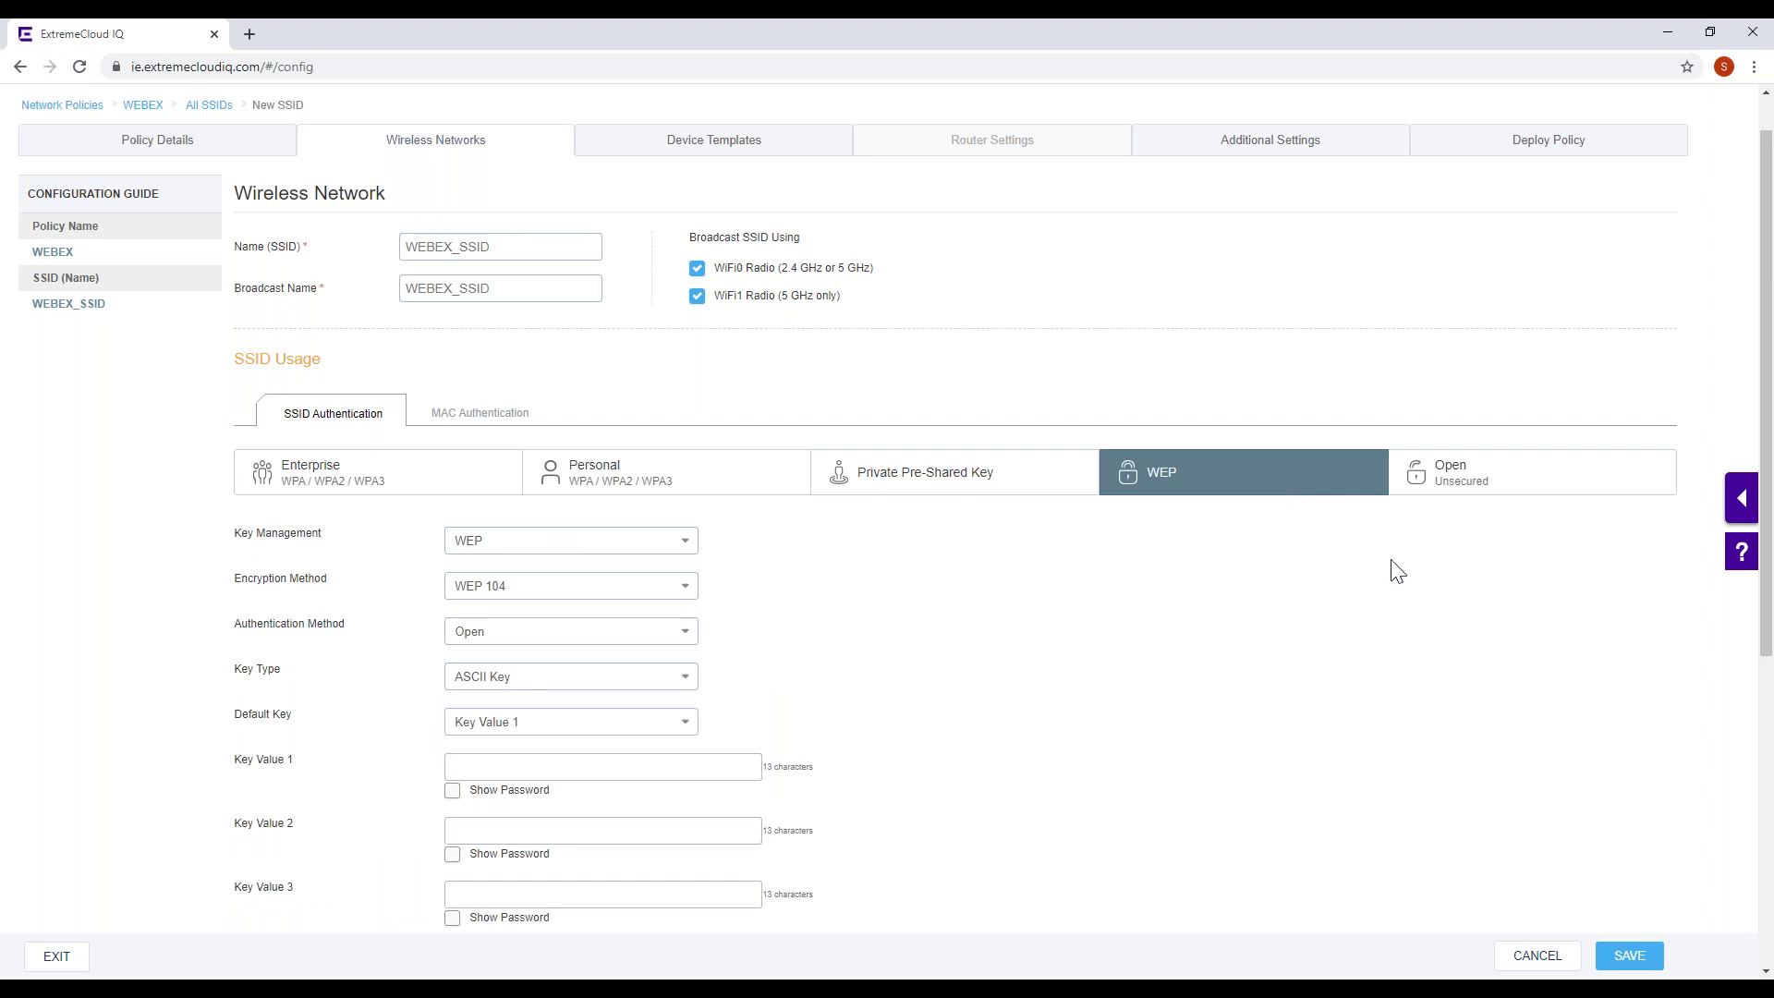
pyautogui.click(1455, 487)
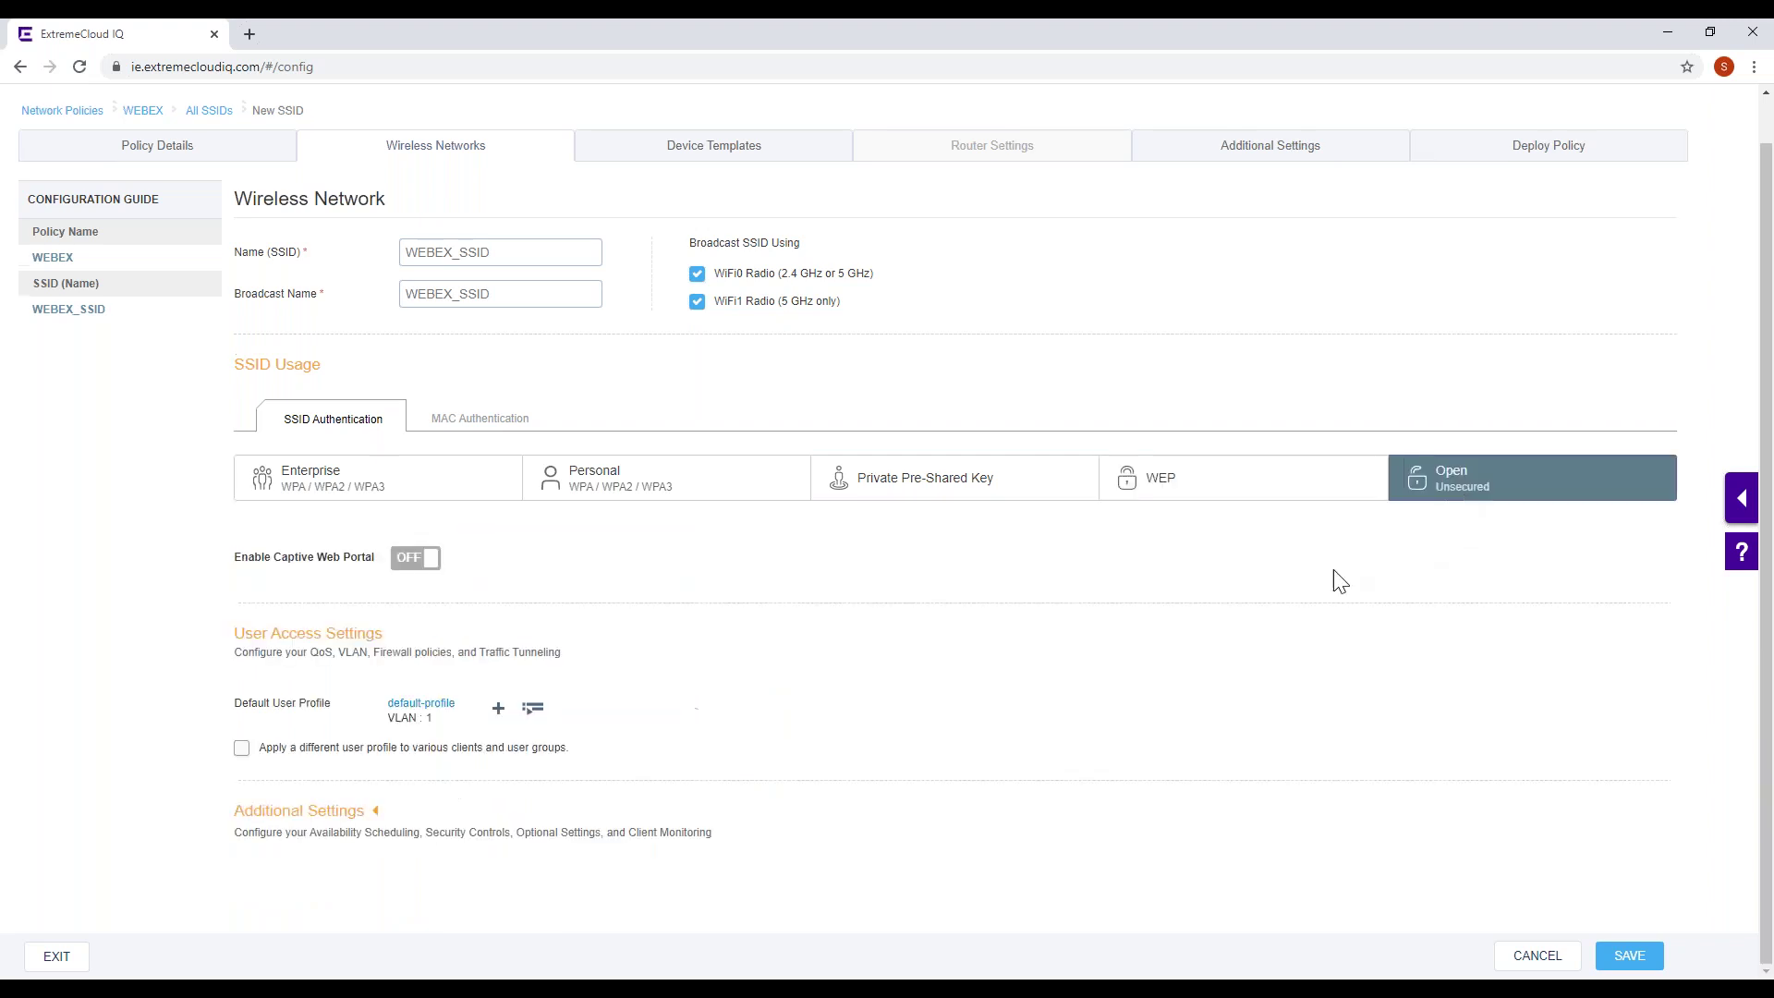
# - Enable the captive web portal for the open WEBEX_SSID, then review the new portal's configuration form and close it without saving
pyautogui.click(413, 559)
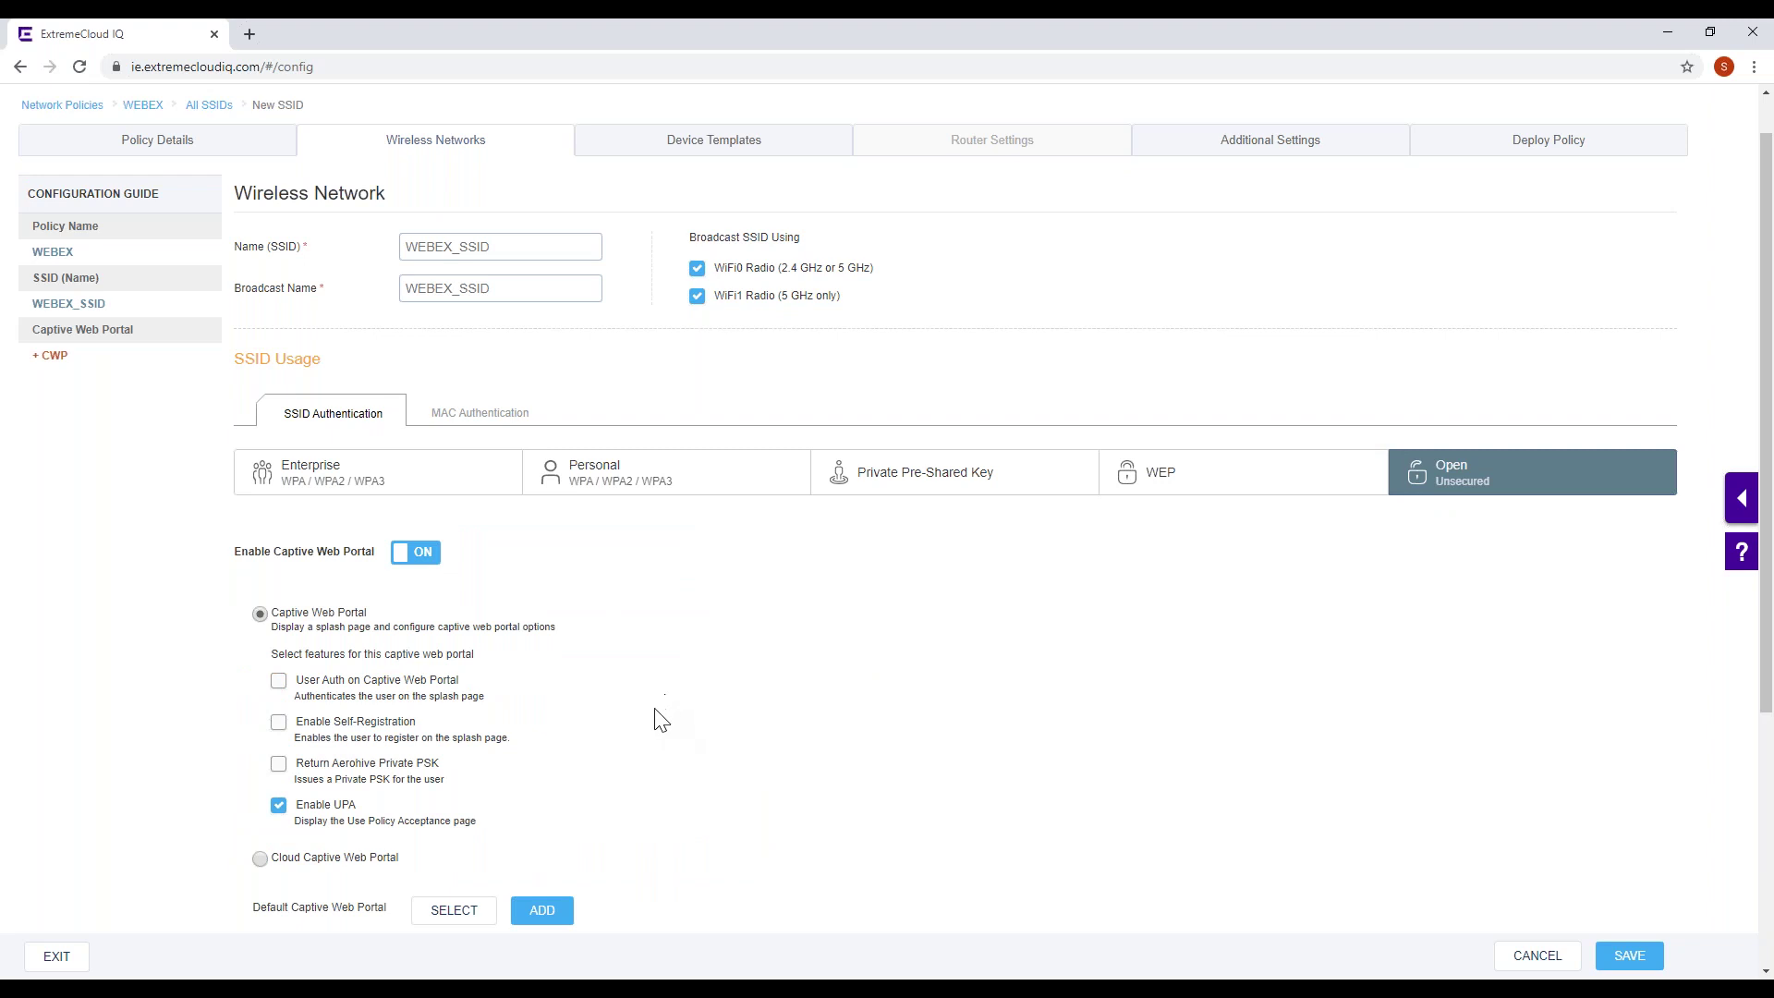
pyautogui.scroll(-2, 662, 715)
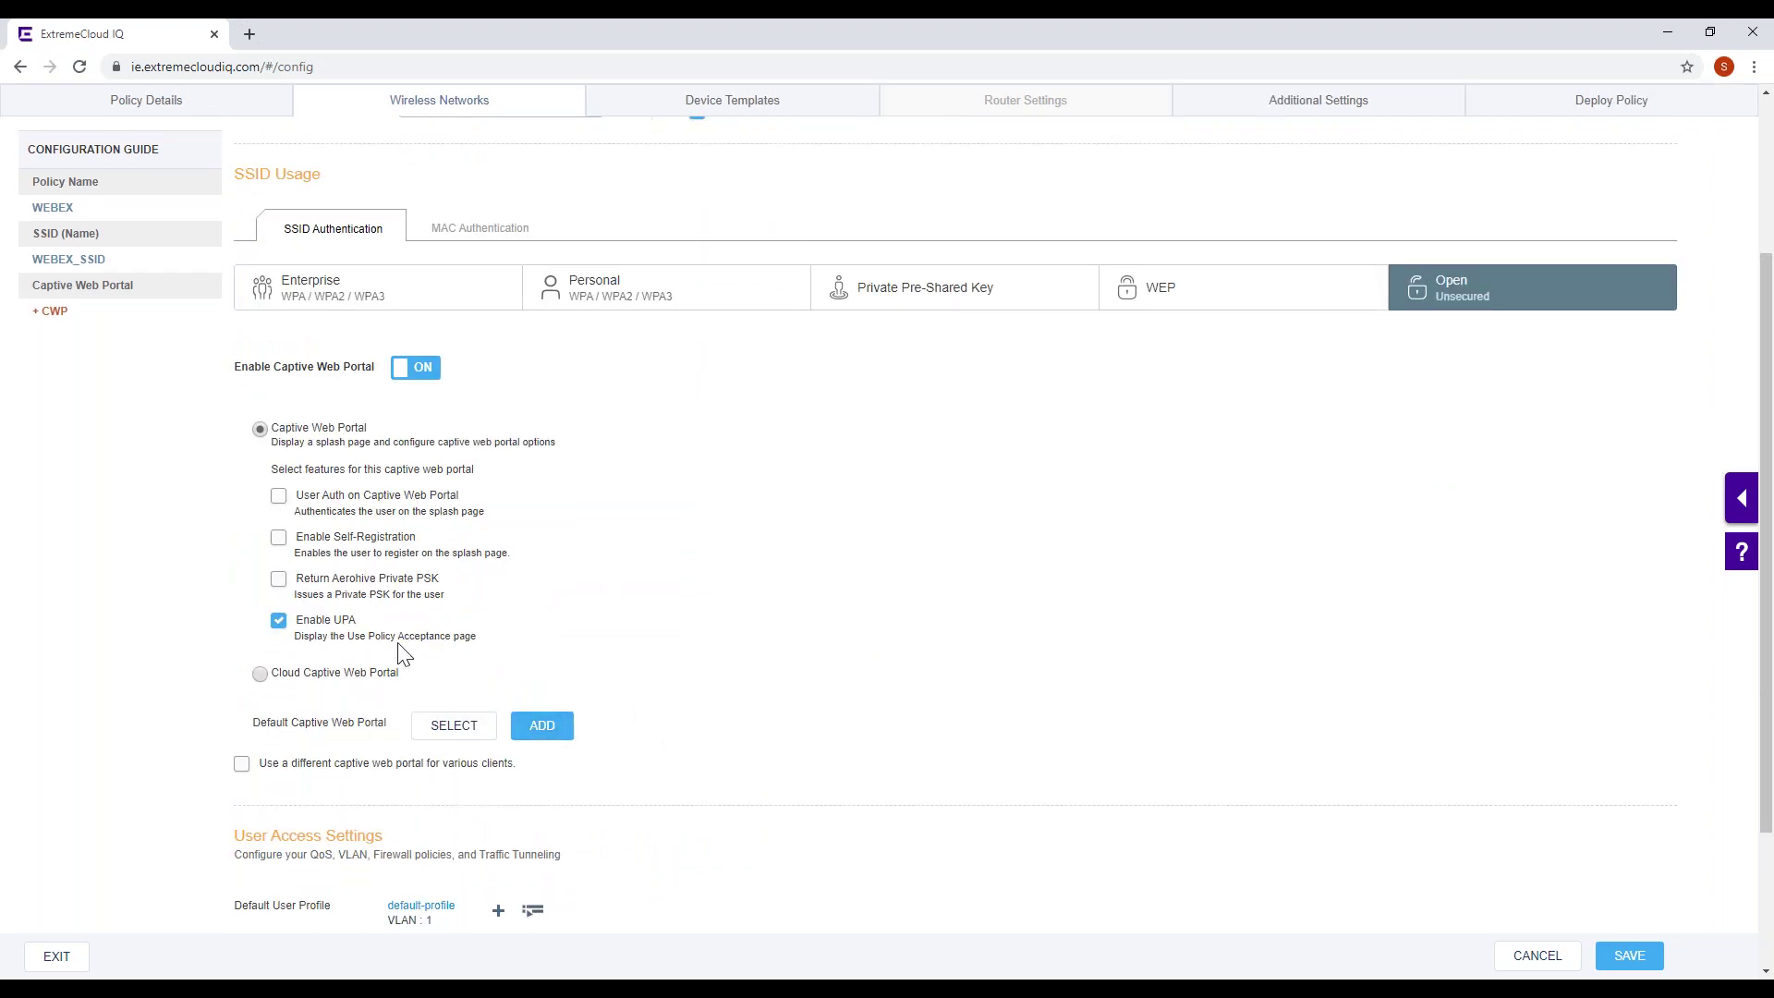
pyautogui.click(544, 726)
pyautogui.scroll(-3, 1117, 499)
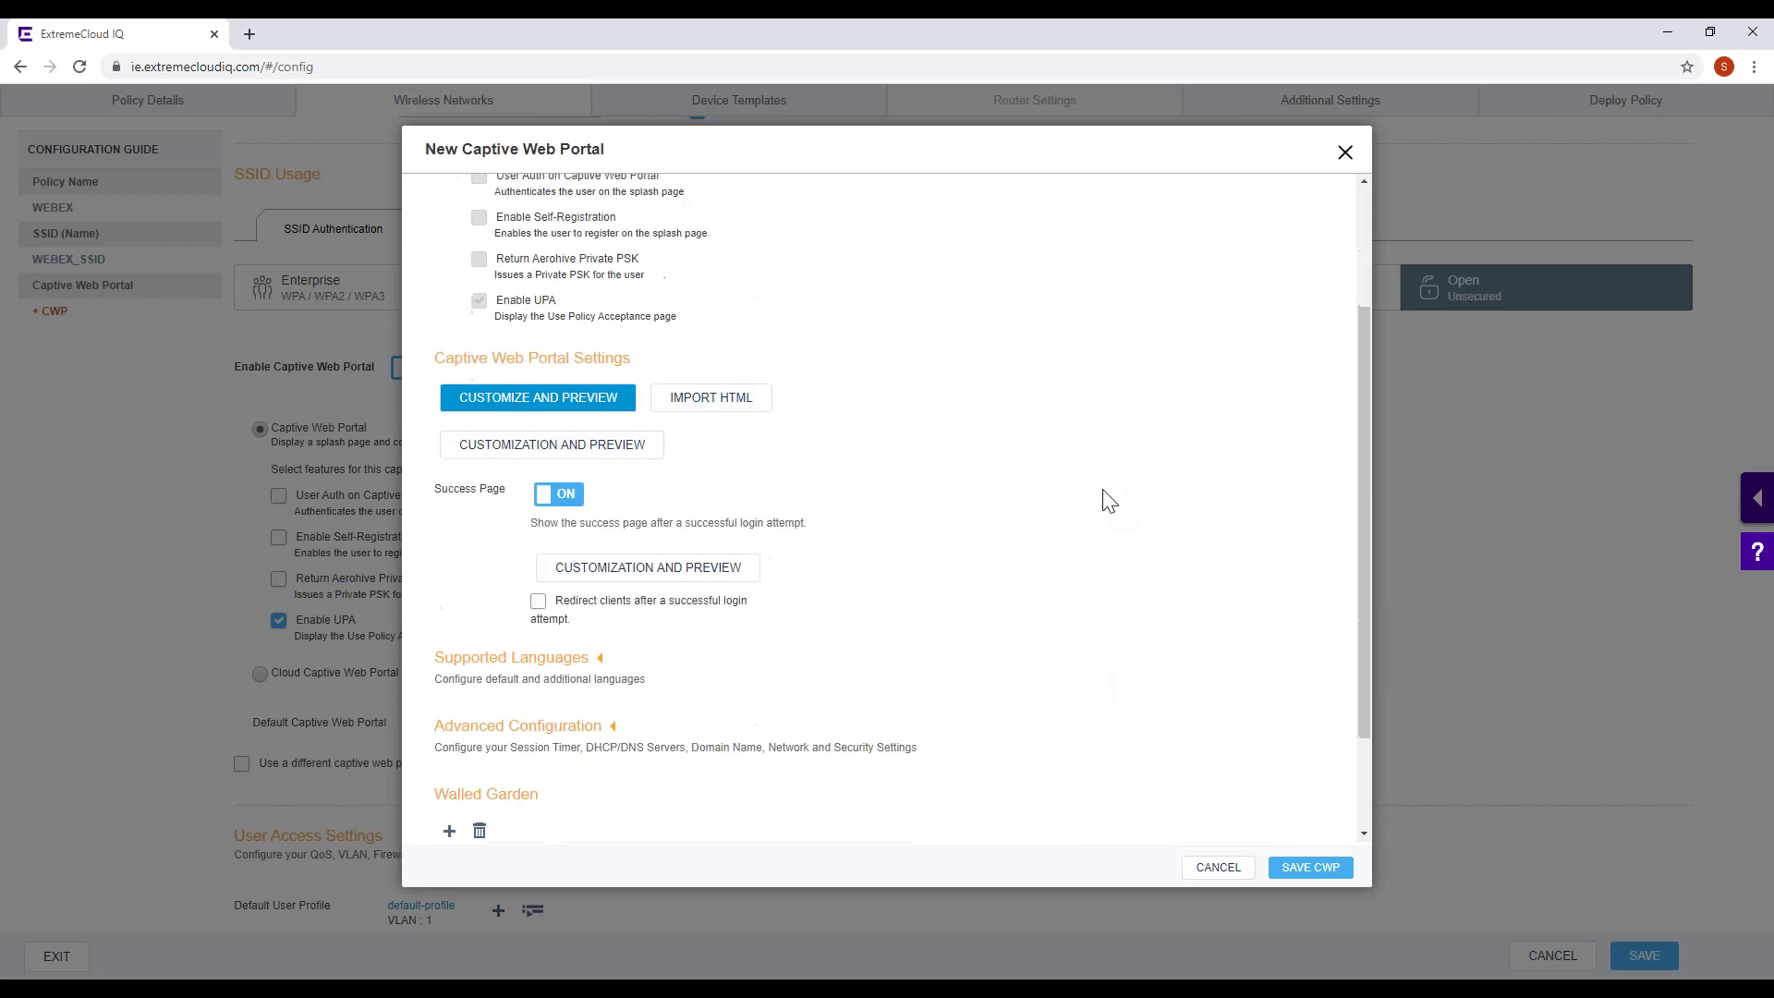
pyautogui.scroll(3, 463, 400)
pyautogui.scroll(-3, 717, 388)
pyautogui.scroll(-1, 951, 584)
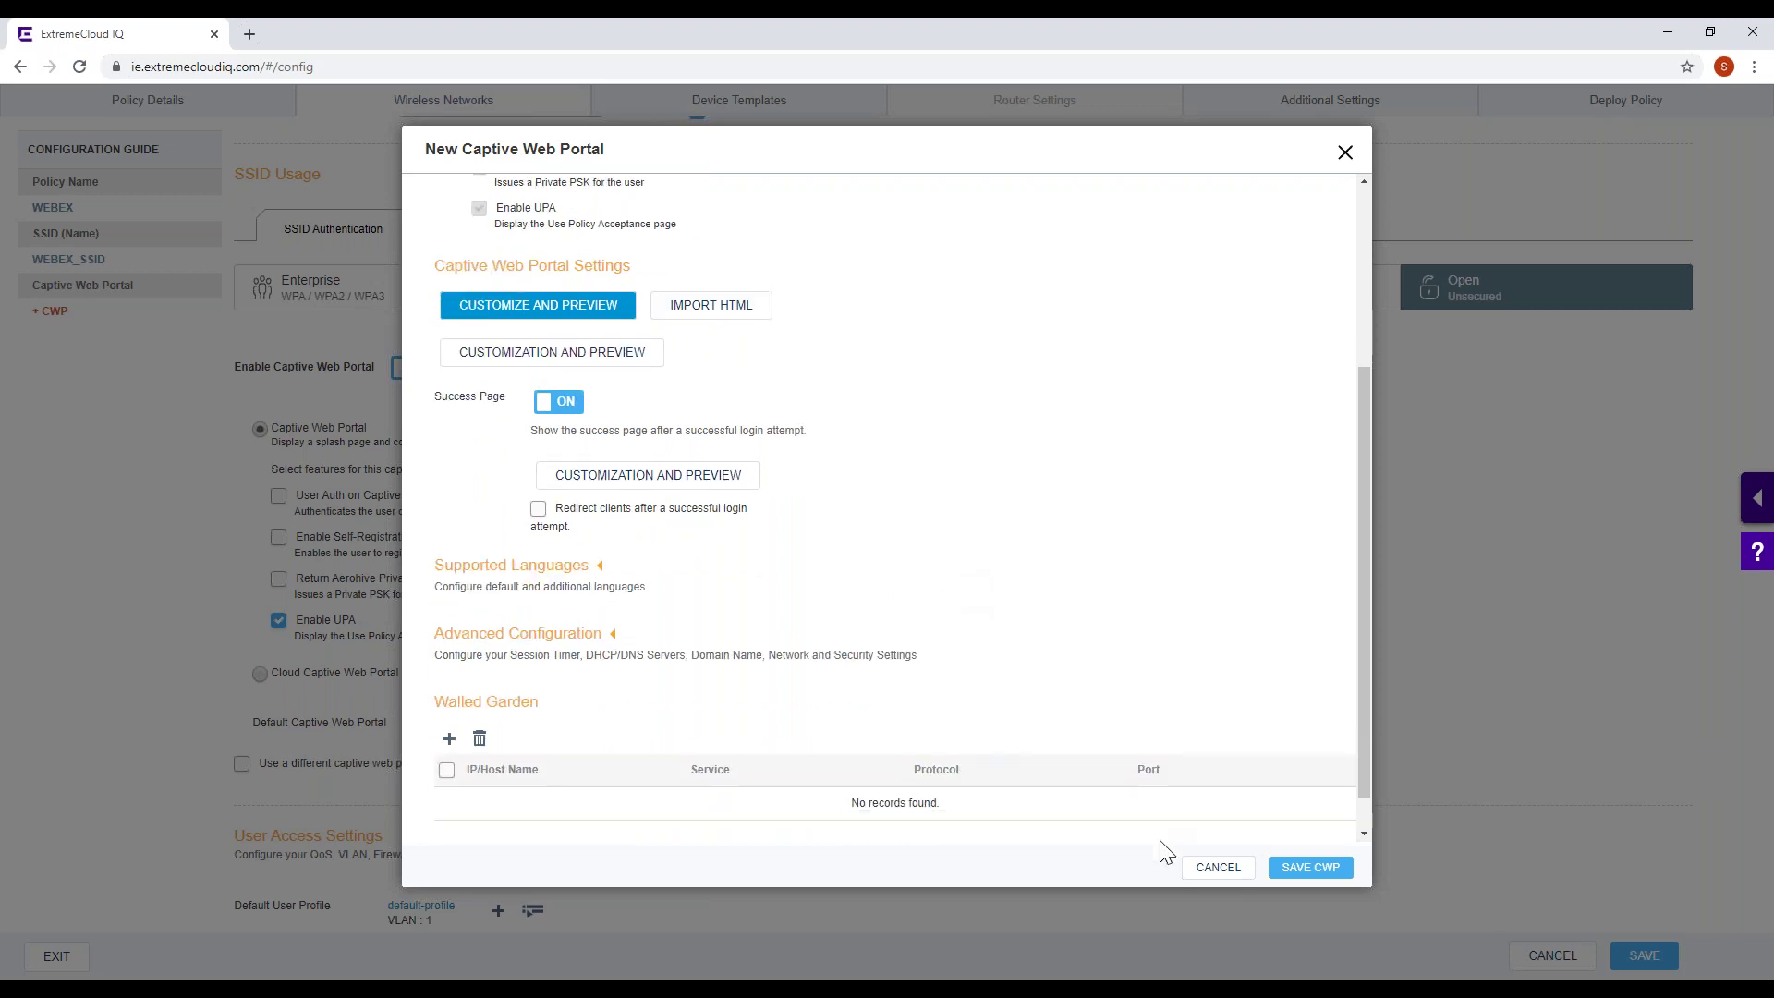
pyautogui.click(1220, 868)
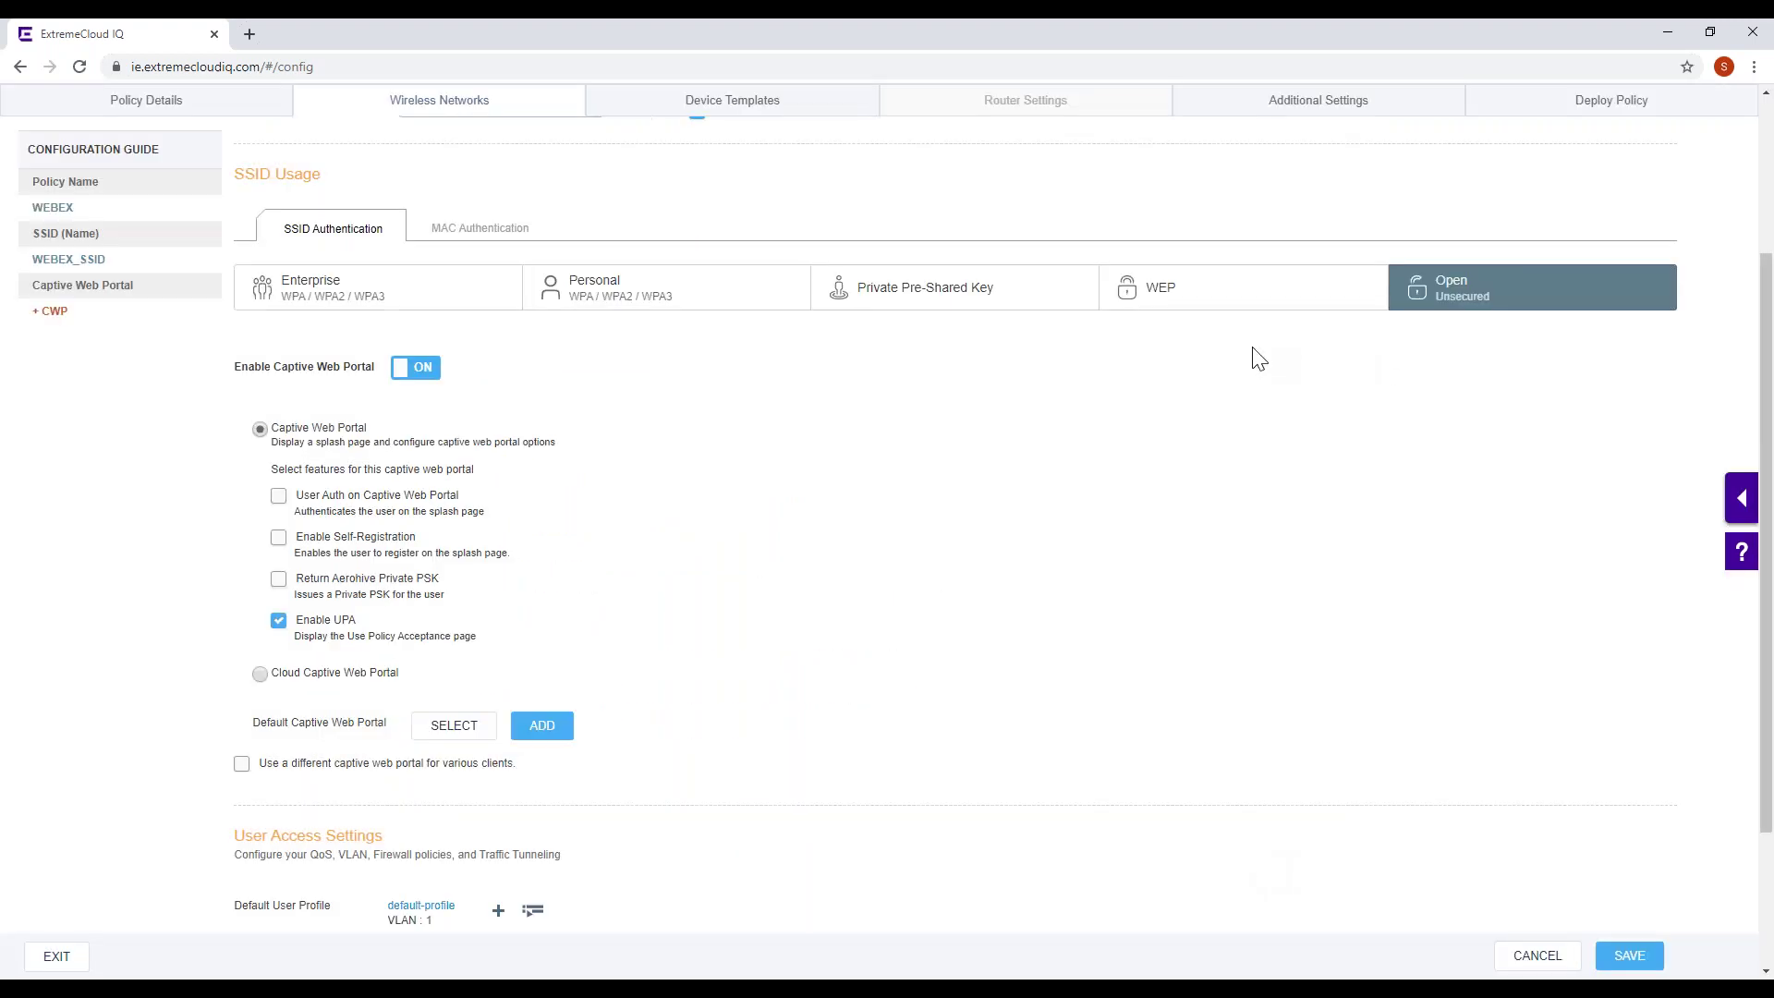
# - Review the Private Pre-Shared Key options and the new user group form without saving, and set WEBEX_SSID to Personal authentication
pyautogui.click(997, 295)
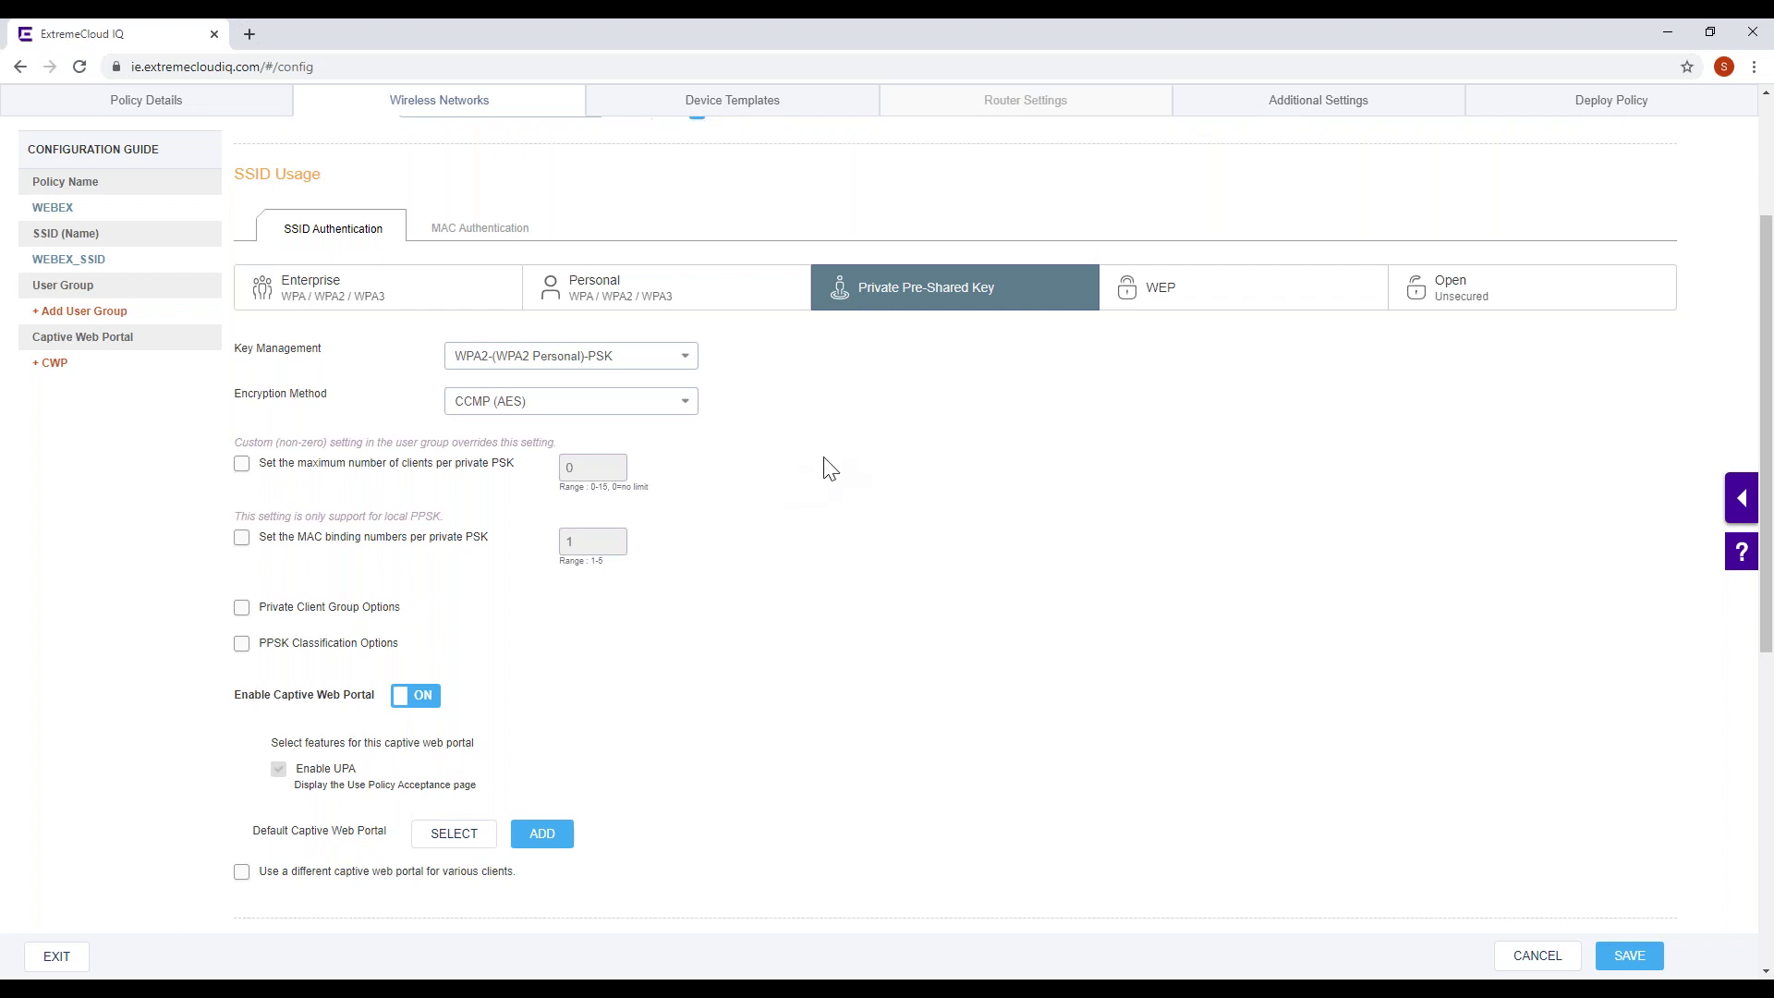
pyautogui.scroll(-3, 956, 503)
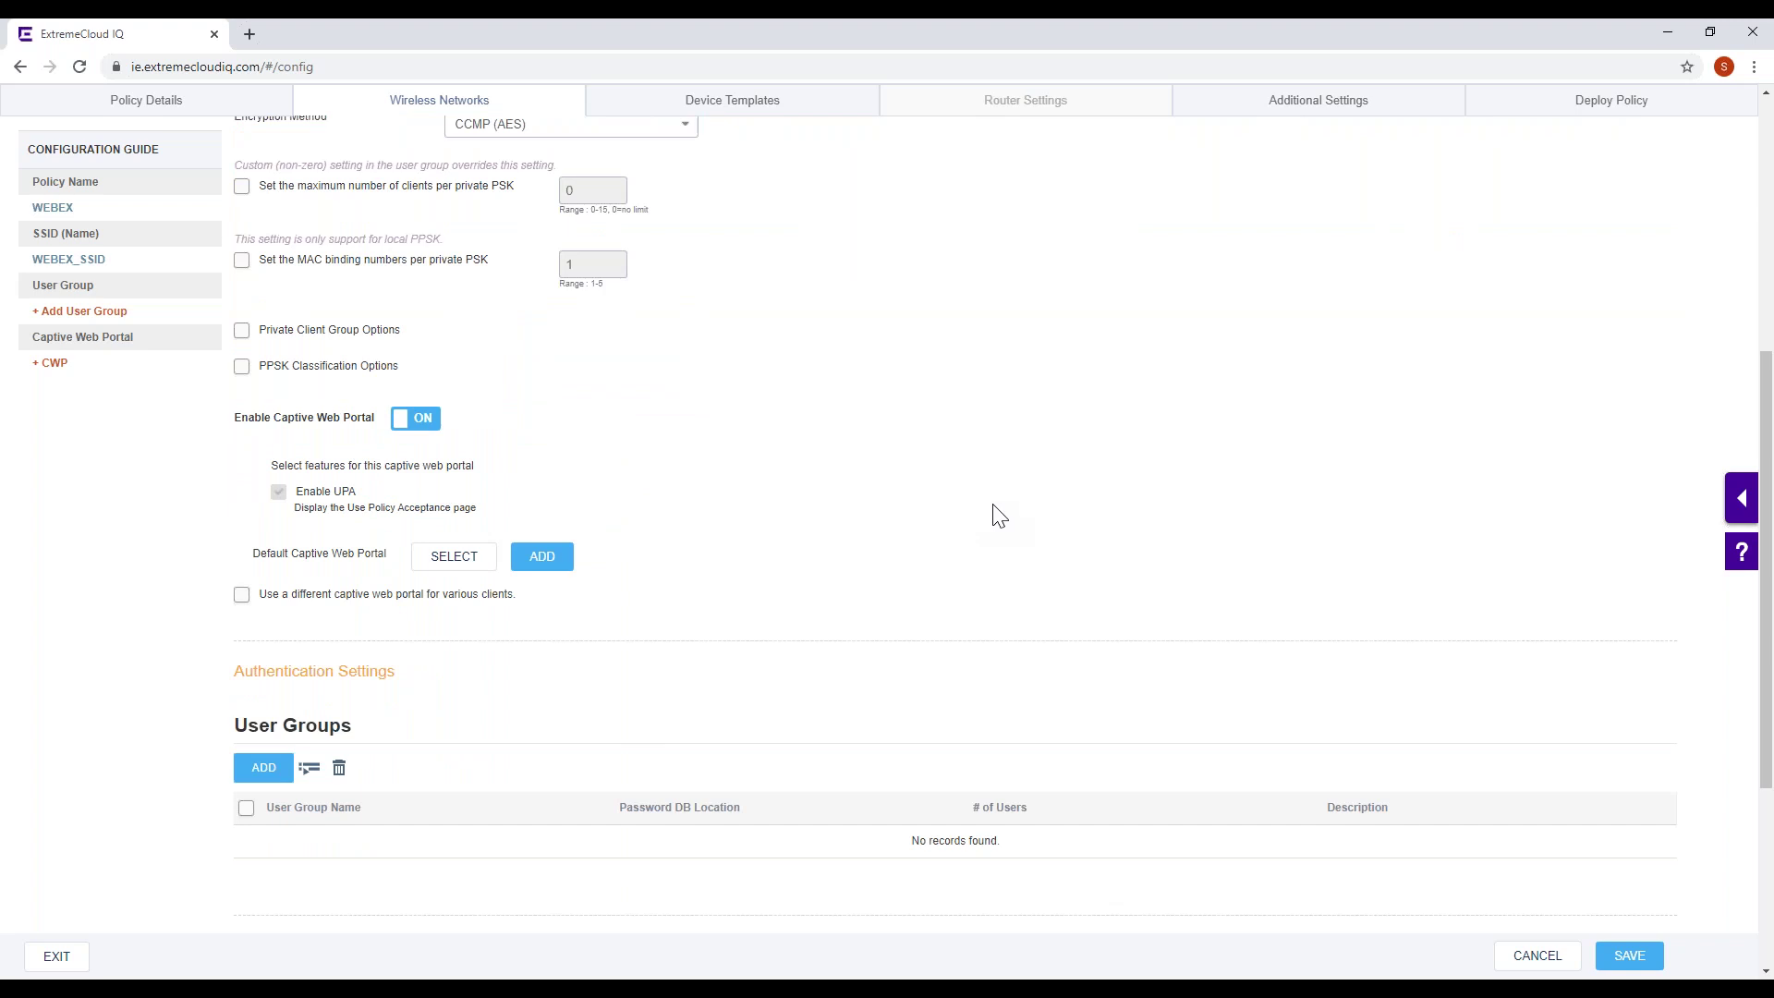
pyautogui.scroll(-2, 979, 503)
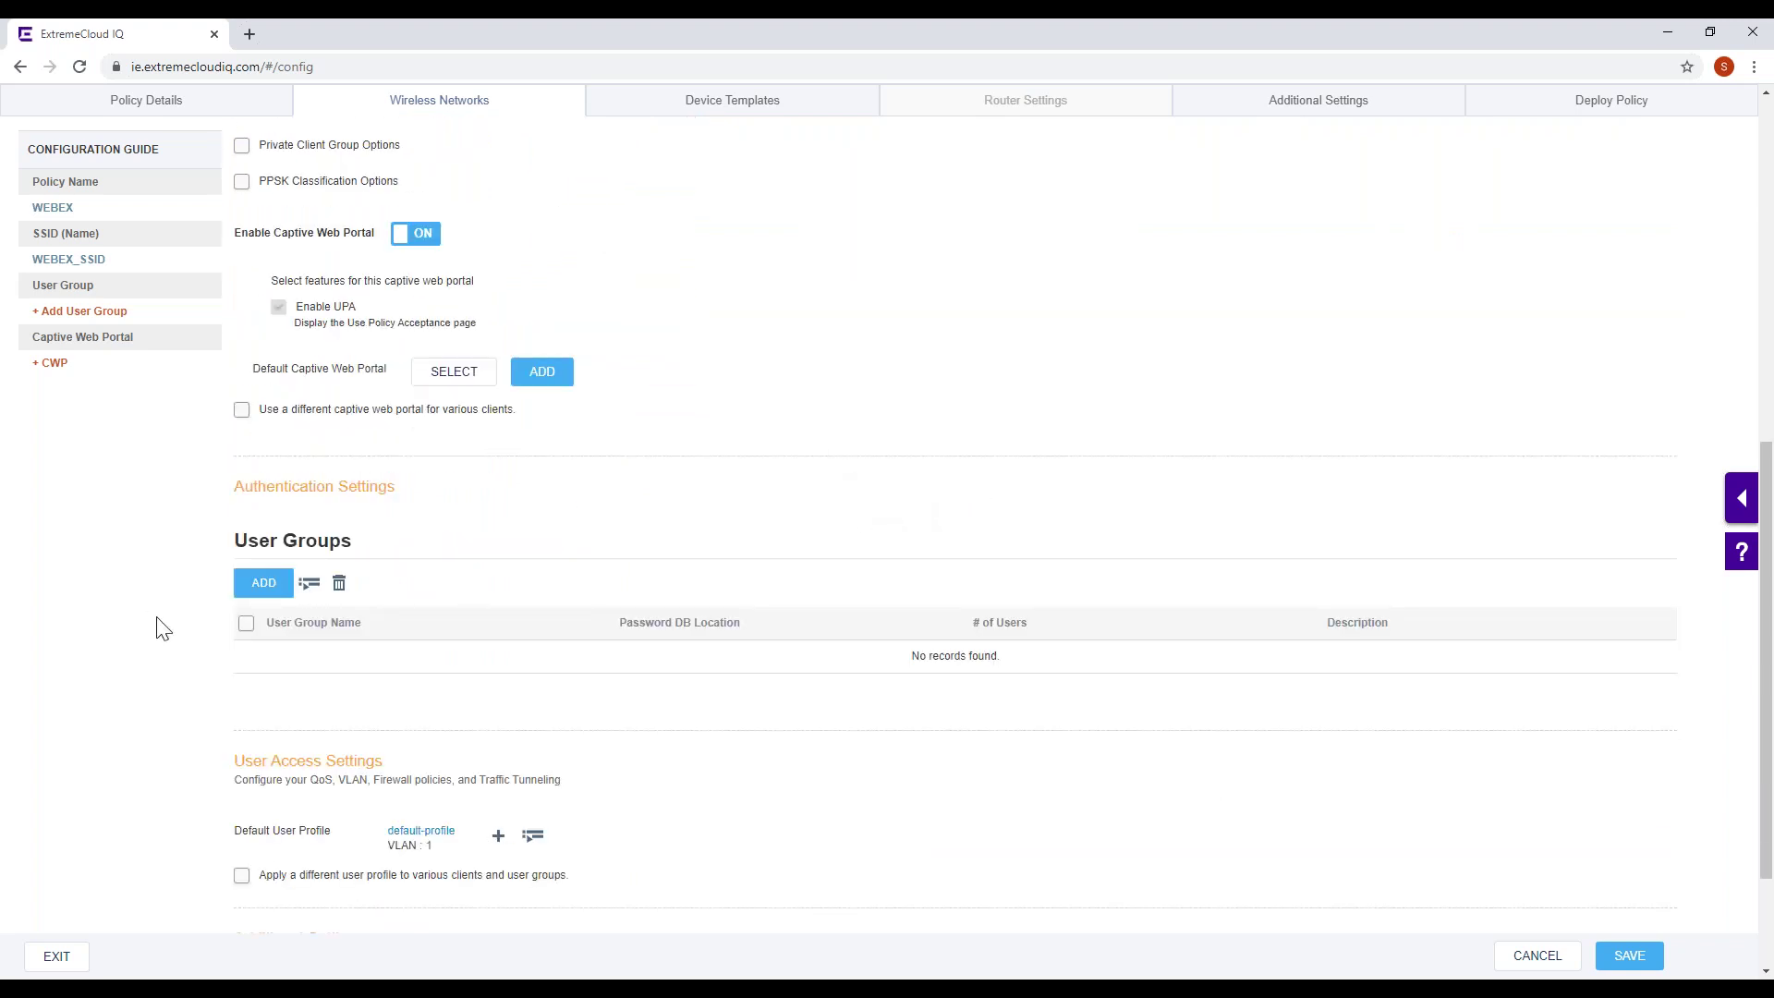
pyautogui.click(263, 583)
pyautogui.scroll(-2, 1117, 522)
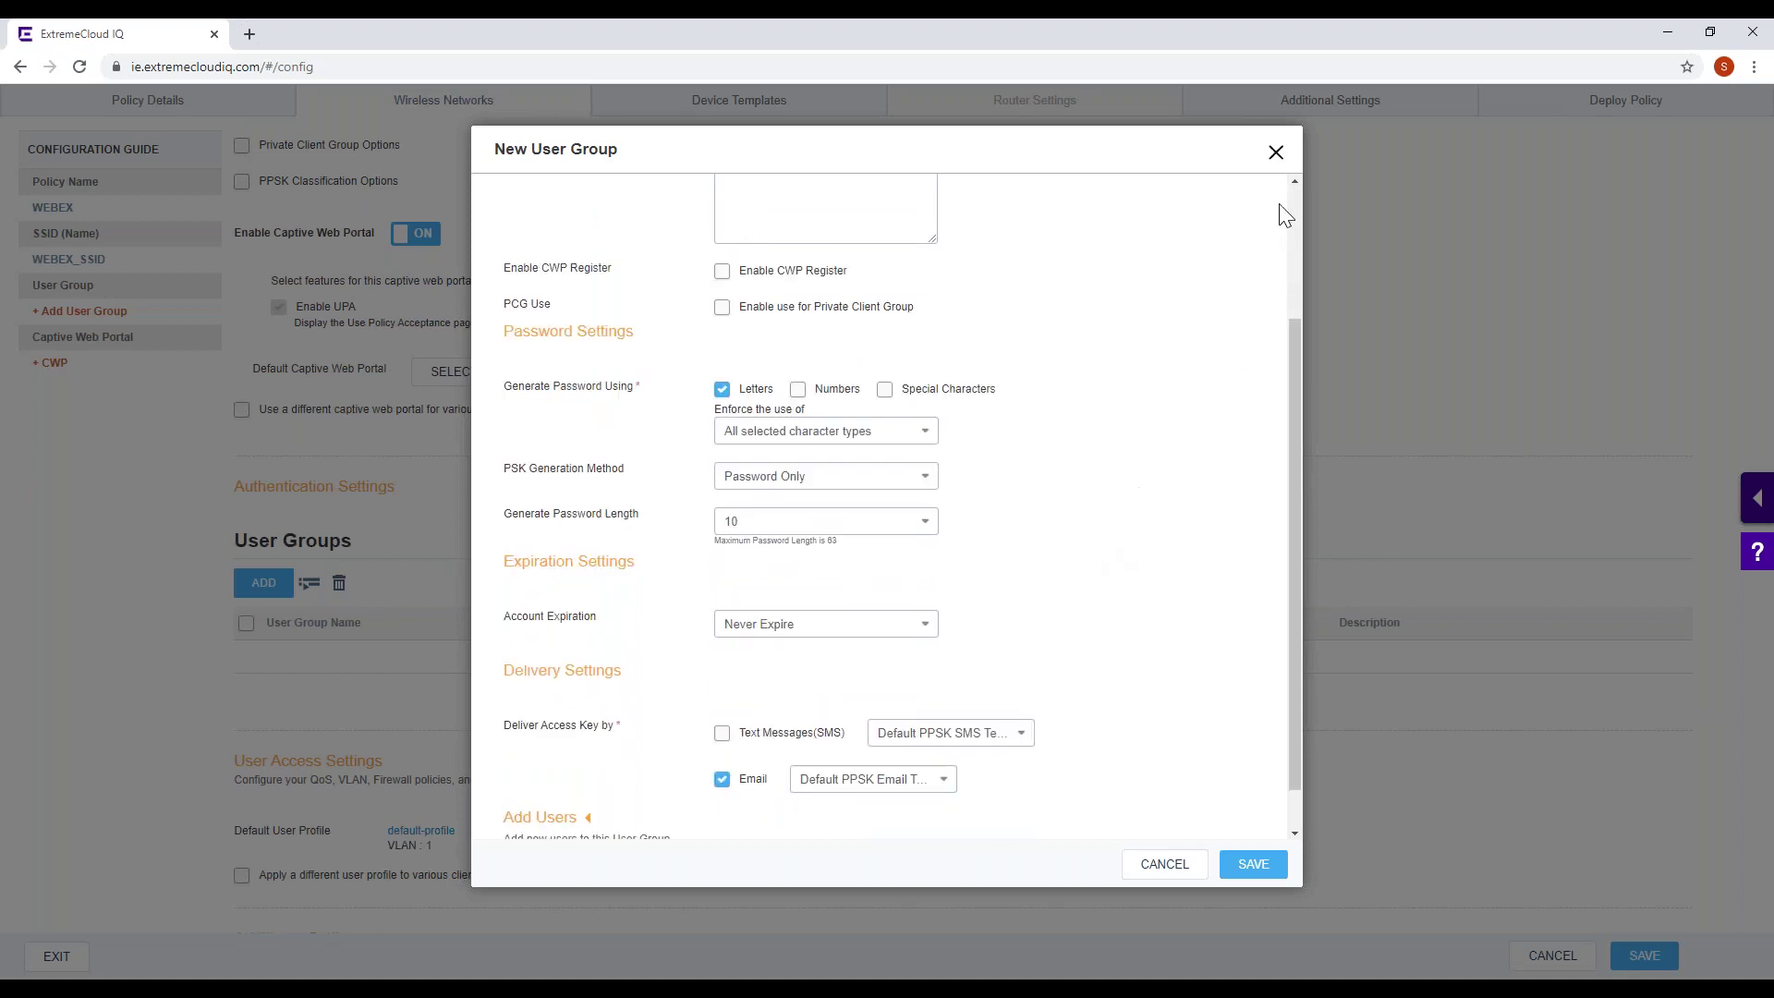
pyautogui.click(1275, 152)
pyautogui.scroll(3, 1140, 459)
pyautogui.click(617, 294)
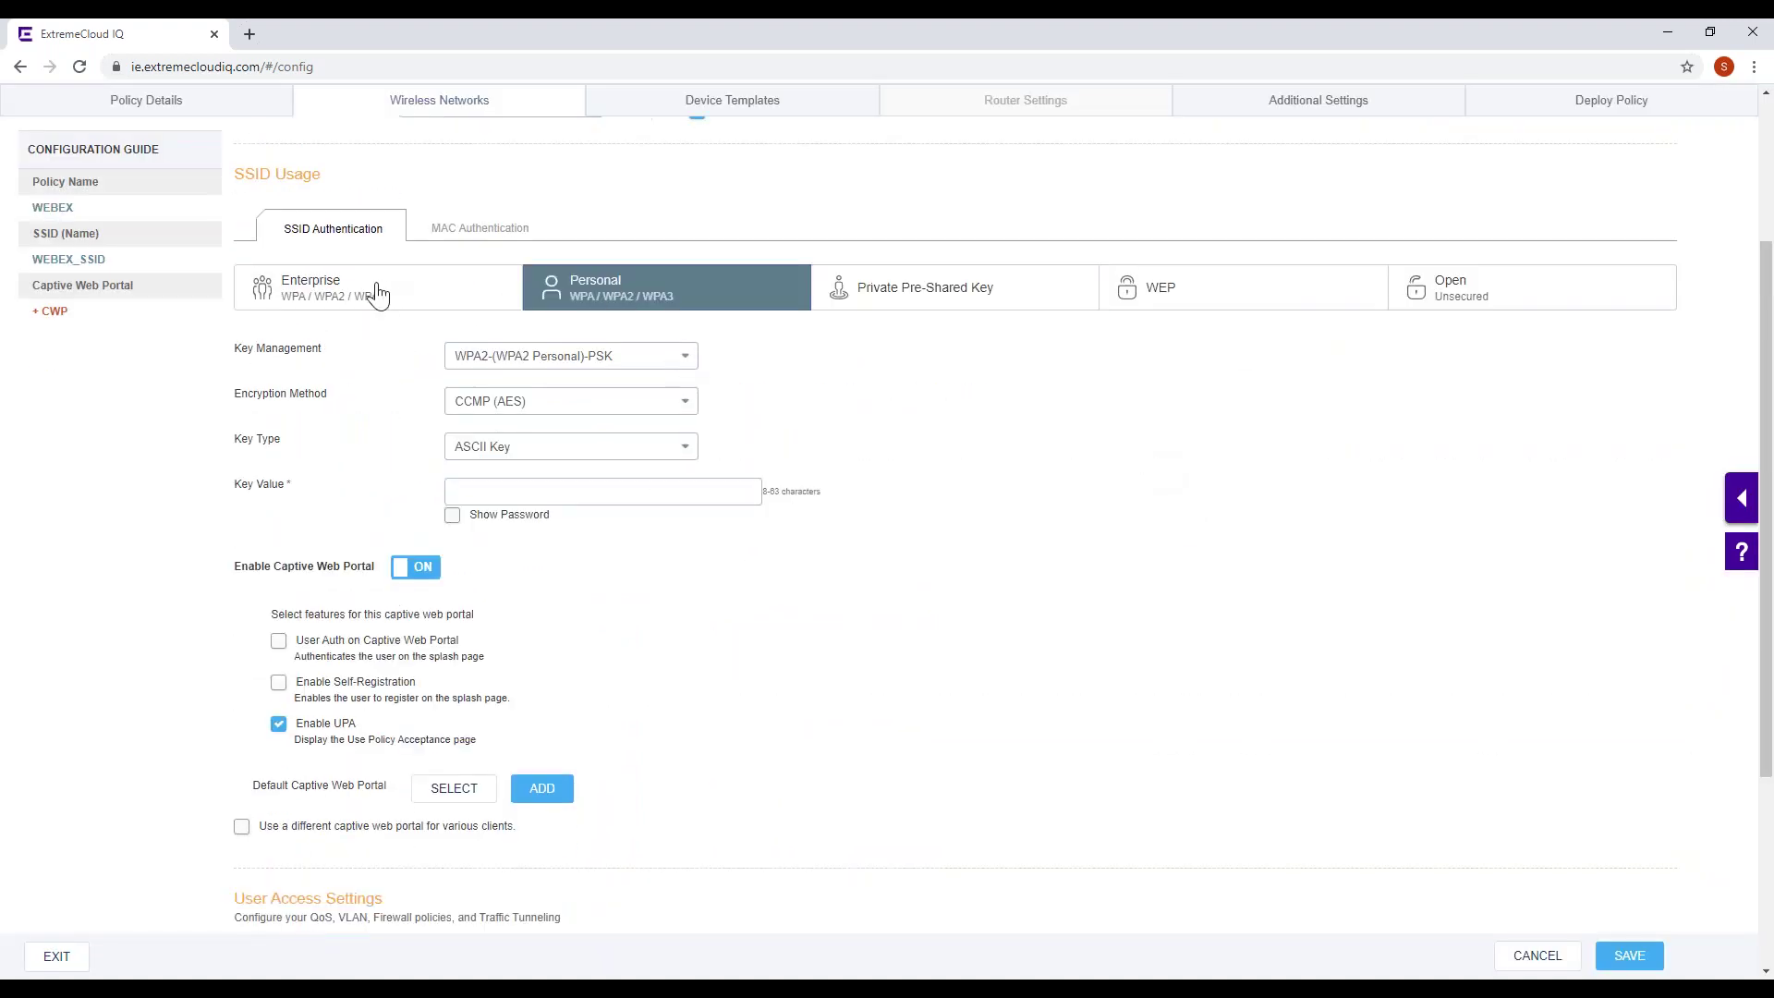
# - Start a new default user profile with firewall rules enabled, and view its MAC firewall and outbound IP firewall rule options
pyautogui.scroll(-3, 954, 467)
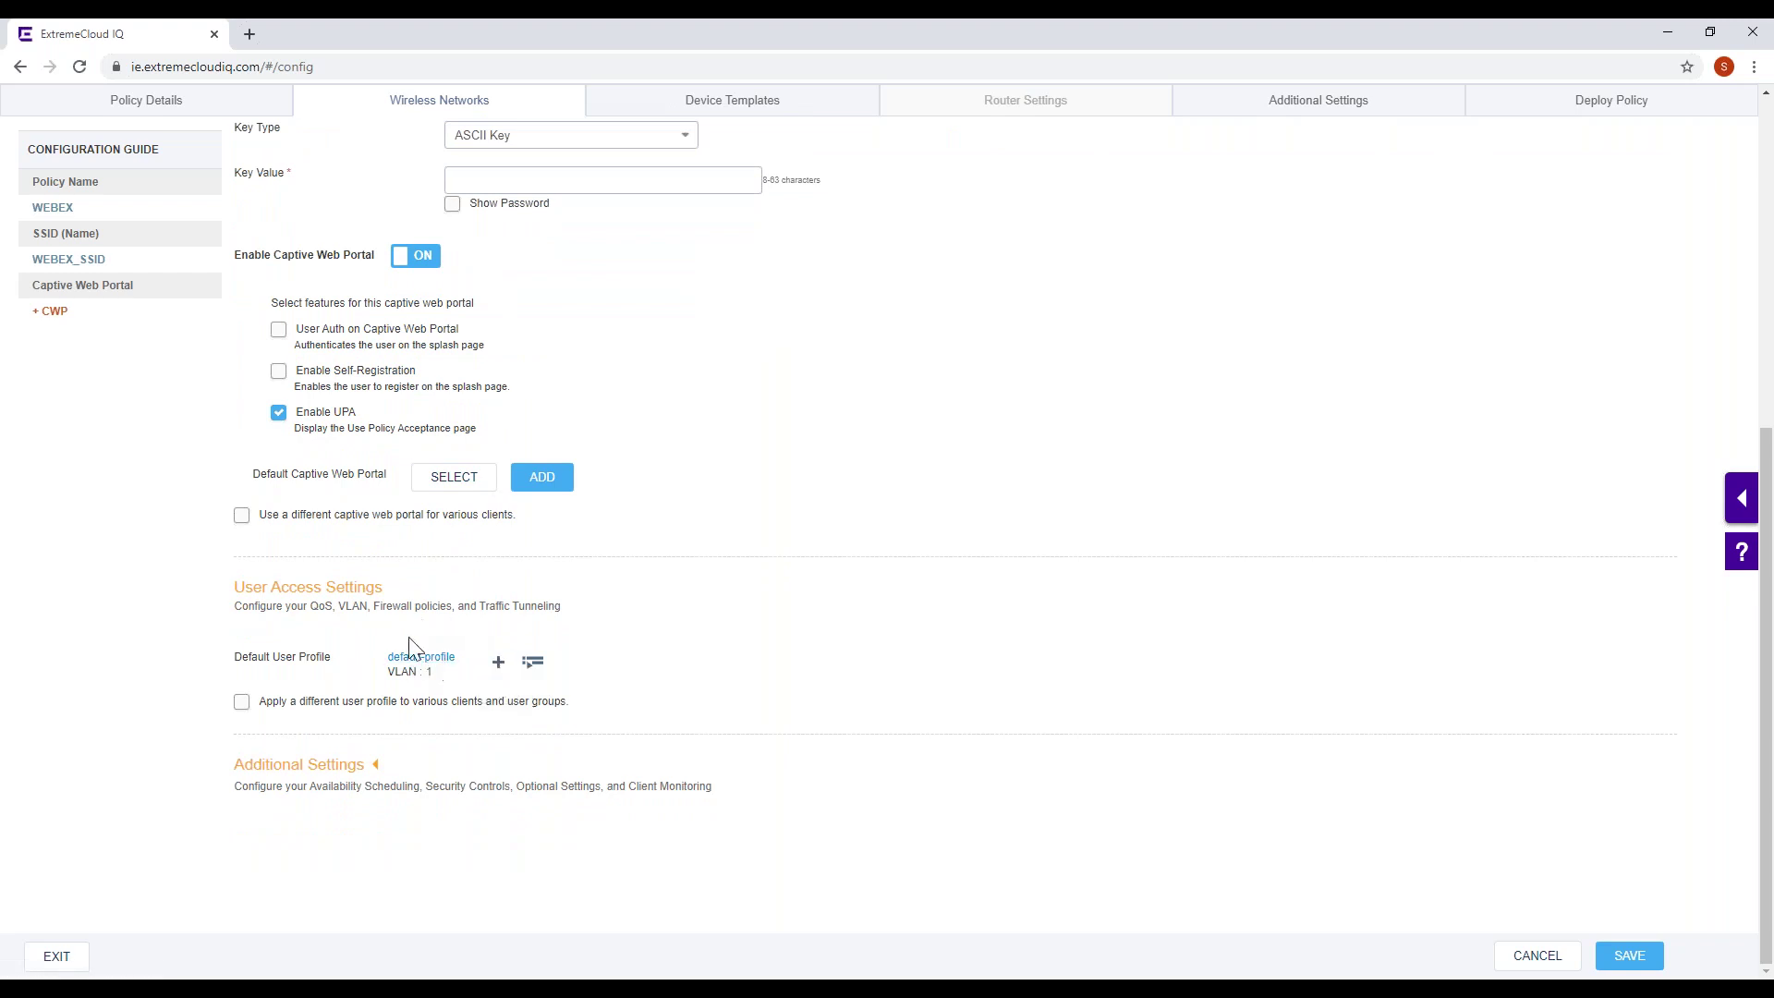
pyautogui.click(499, 662)
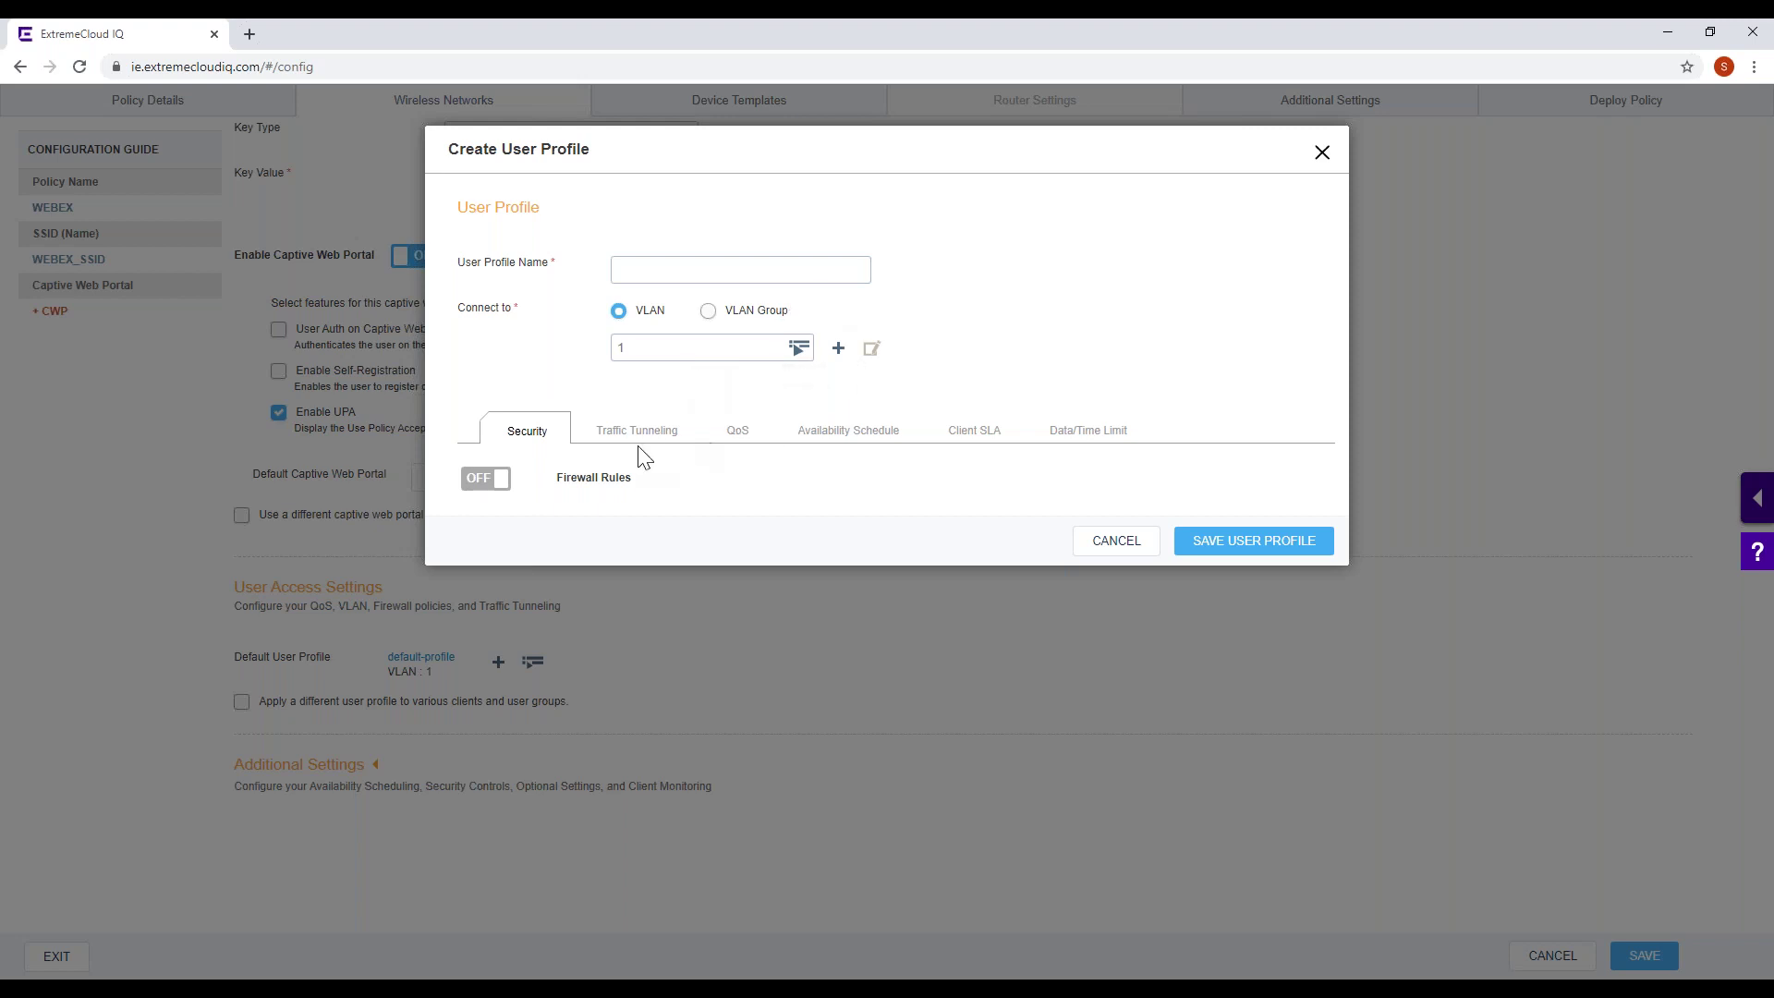
pyautogui.click(500, 481)
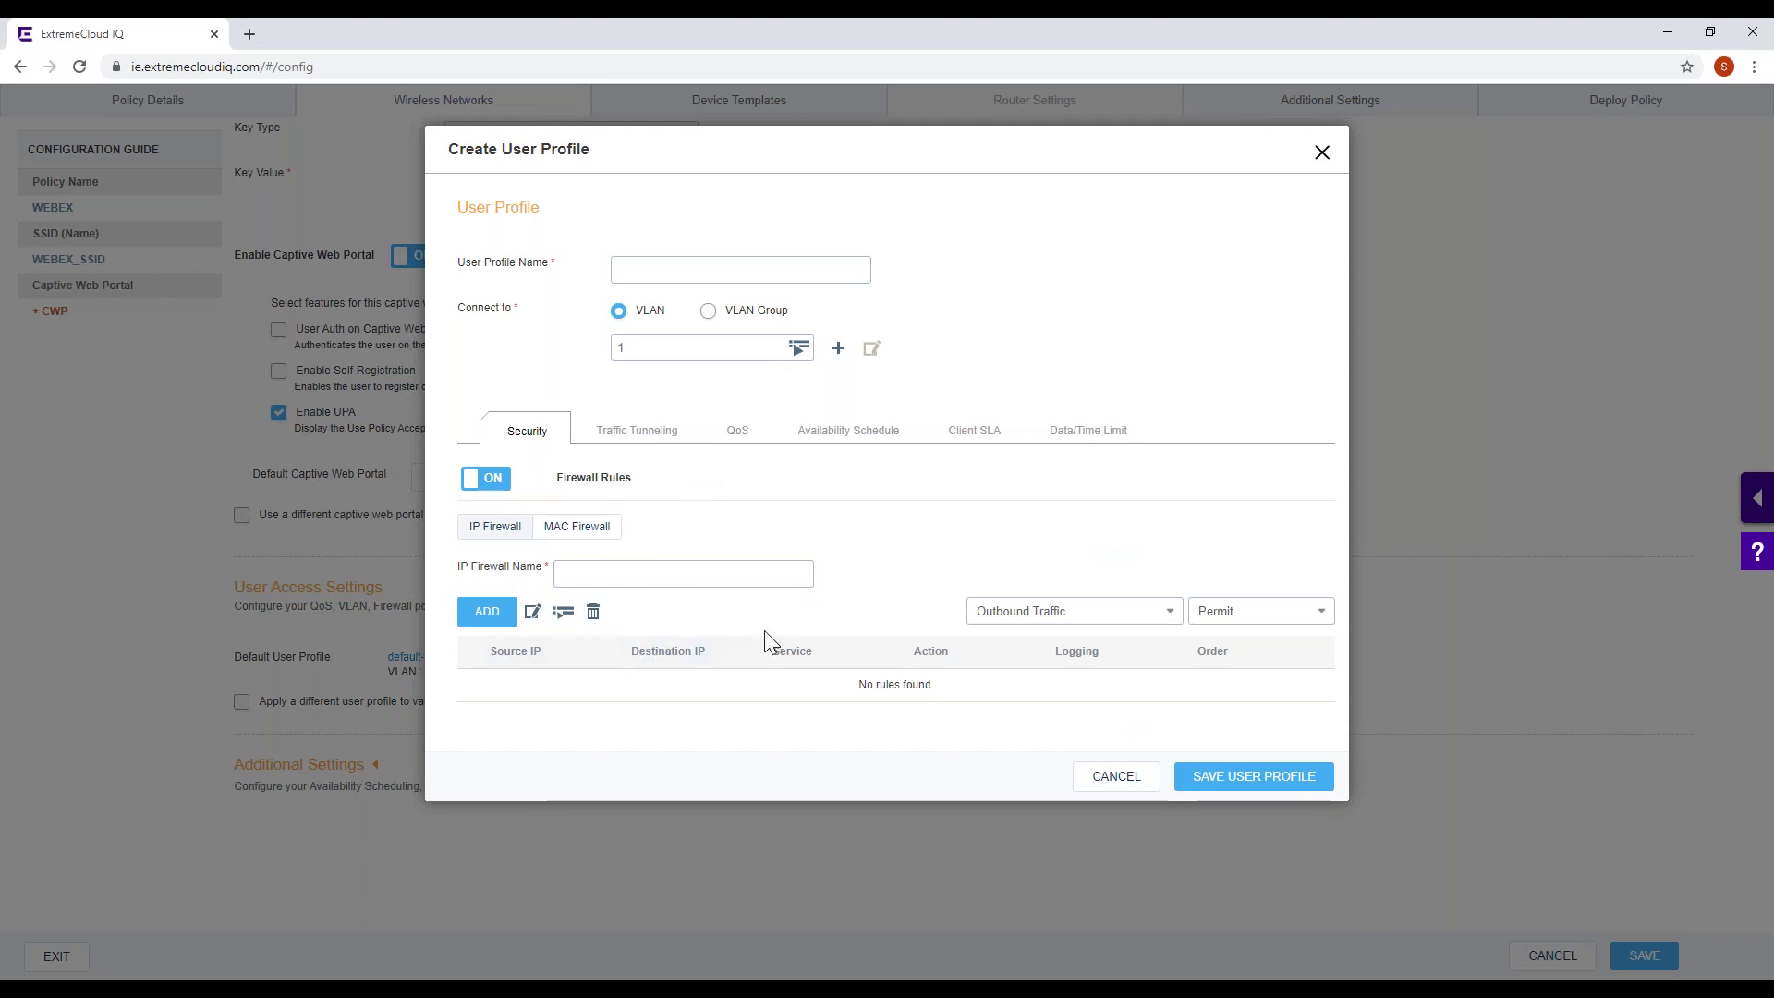
pyautogui.click(576, 532)
pyautogui.click(510, 530)
pyautogui.click(499, 614)
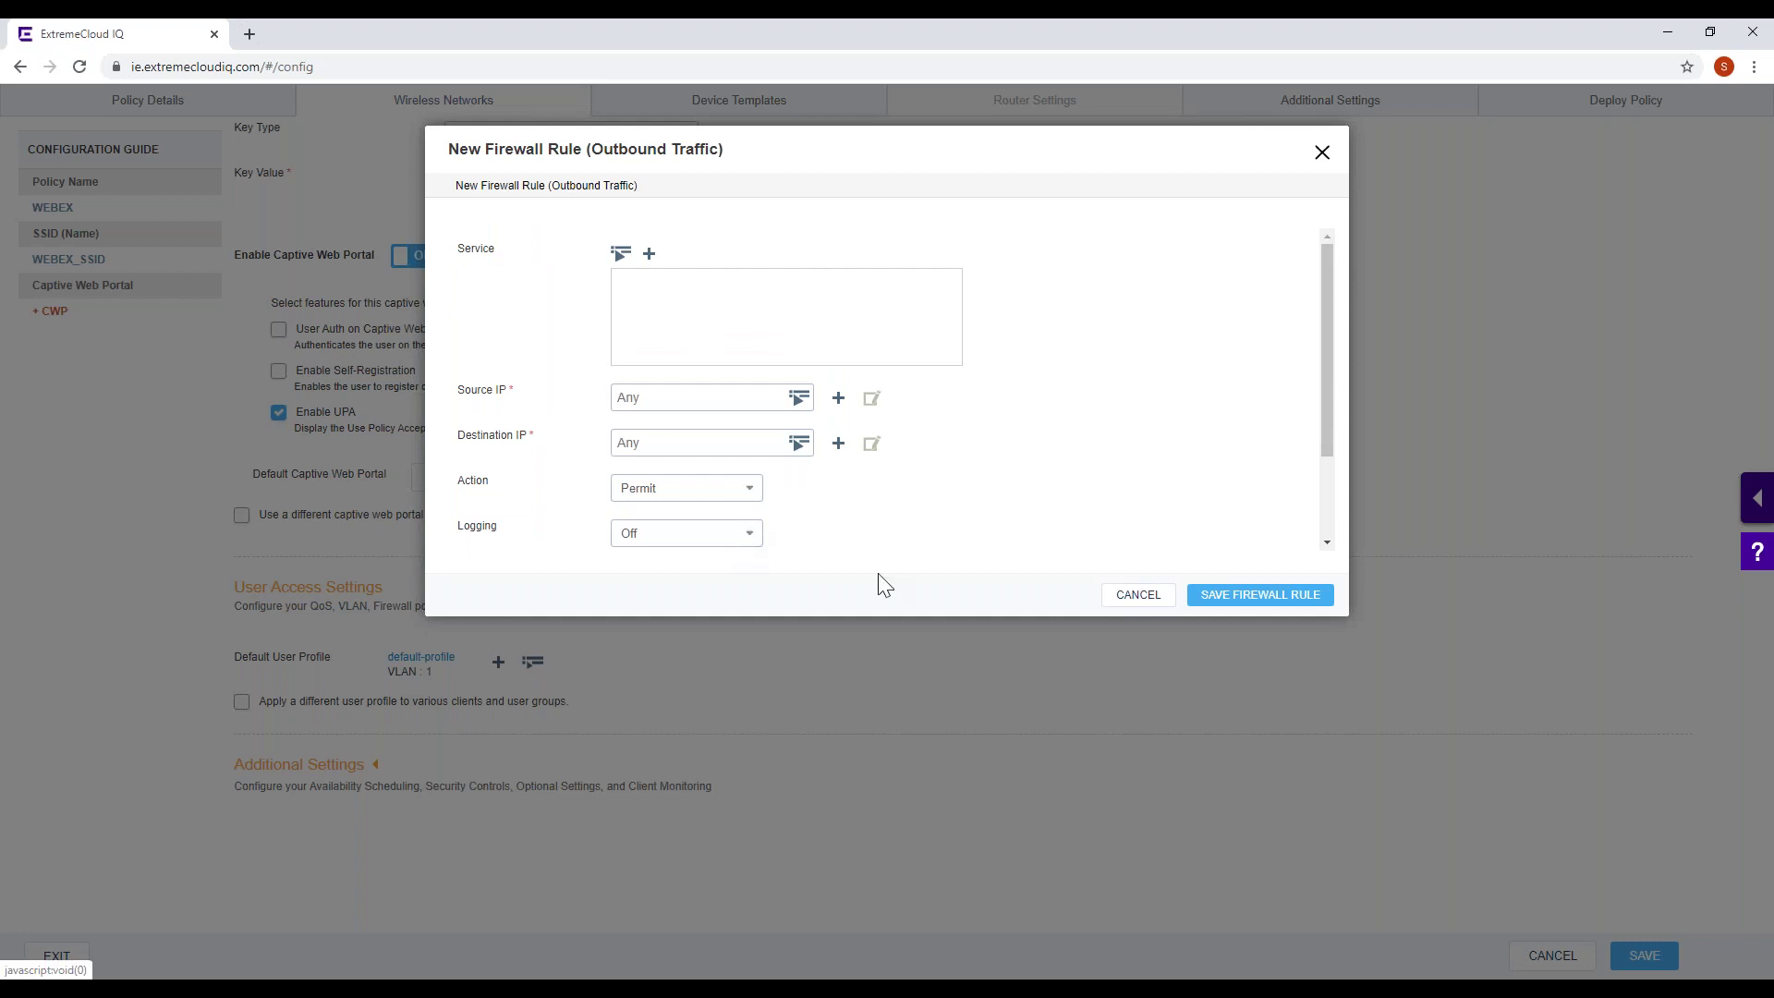
pyautogui.click(1138, 596)
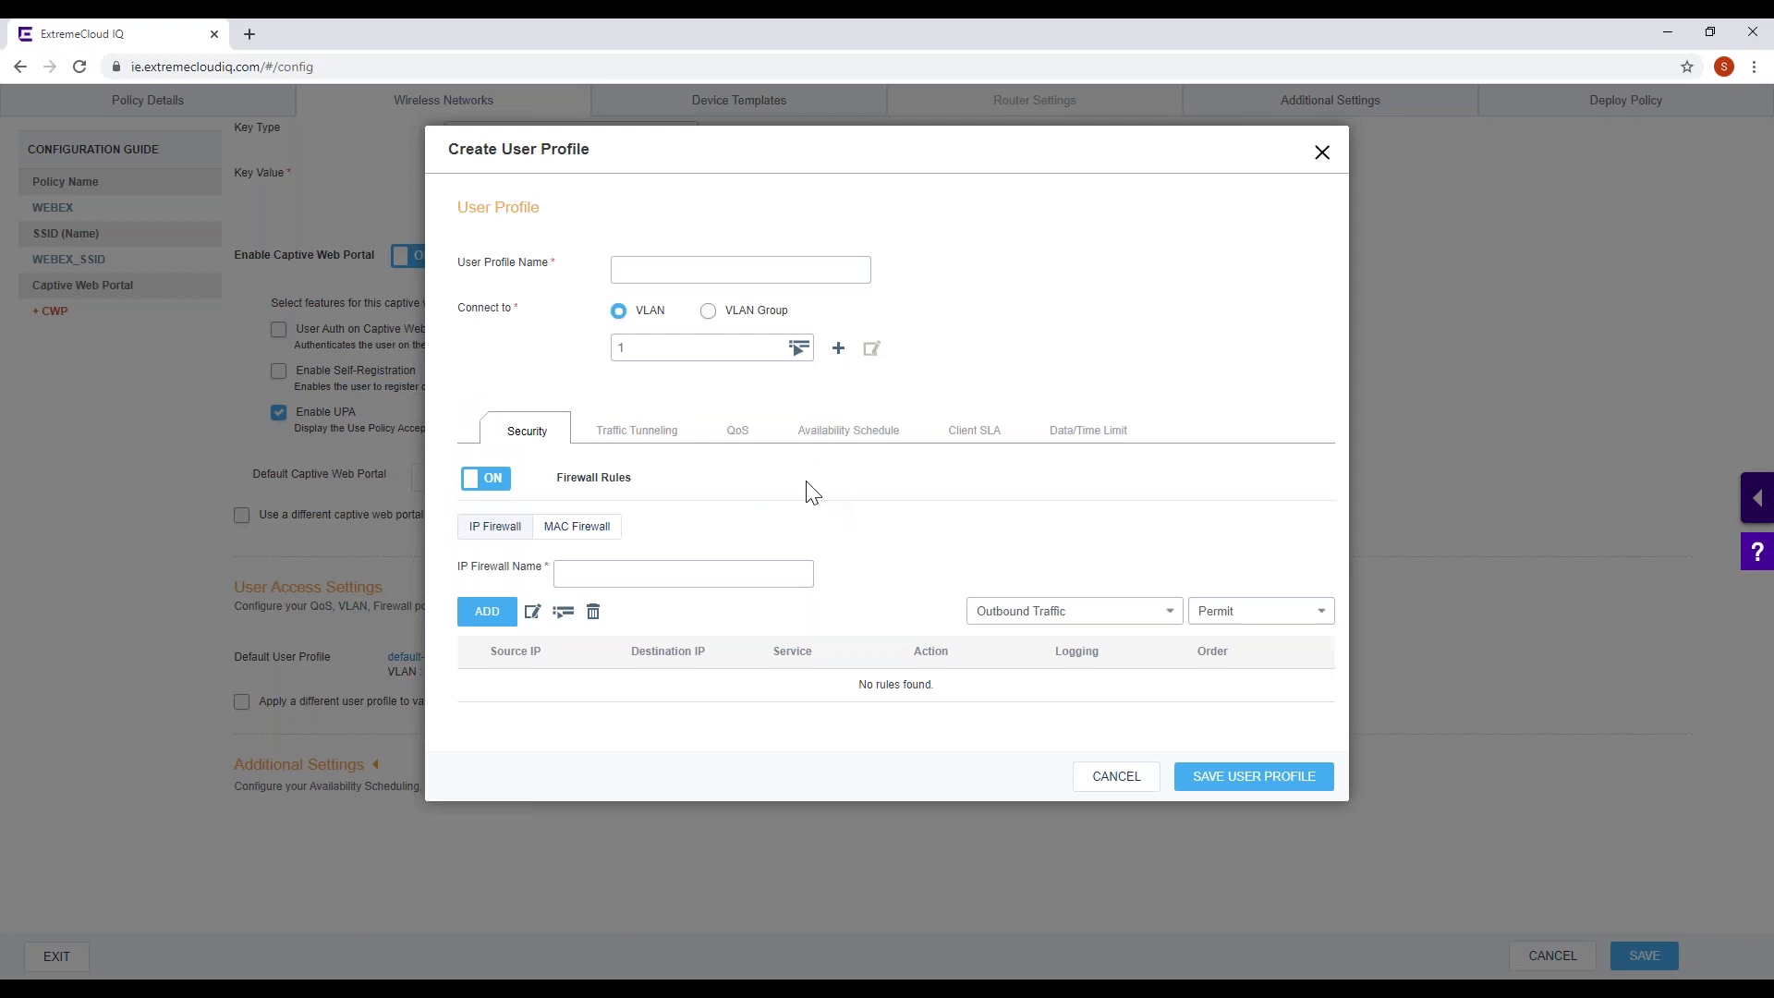
# - Enable GRE traffic tunneling and Quality of Service in the new user profile and review their settings
pyautogui.click(635, 435)
pyautogui.click(487, 479)
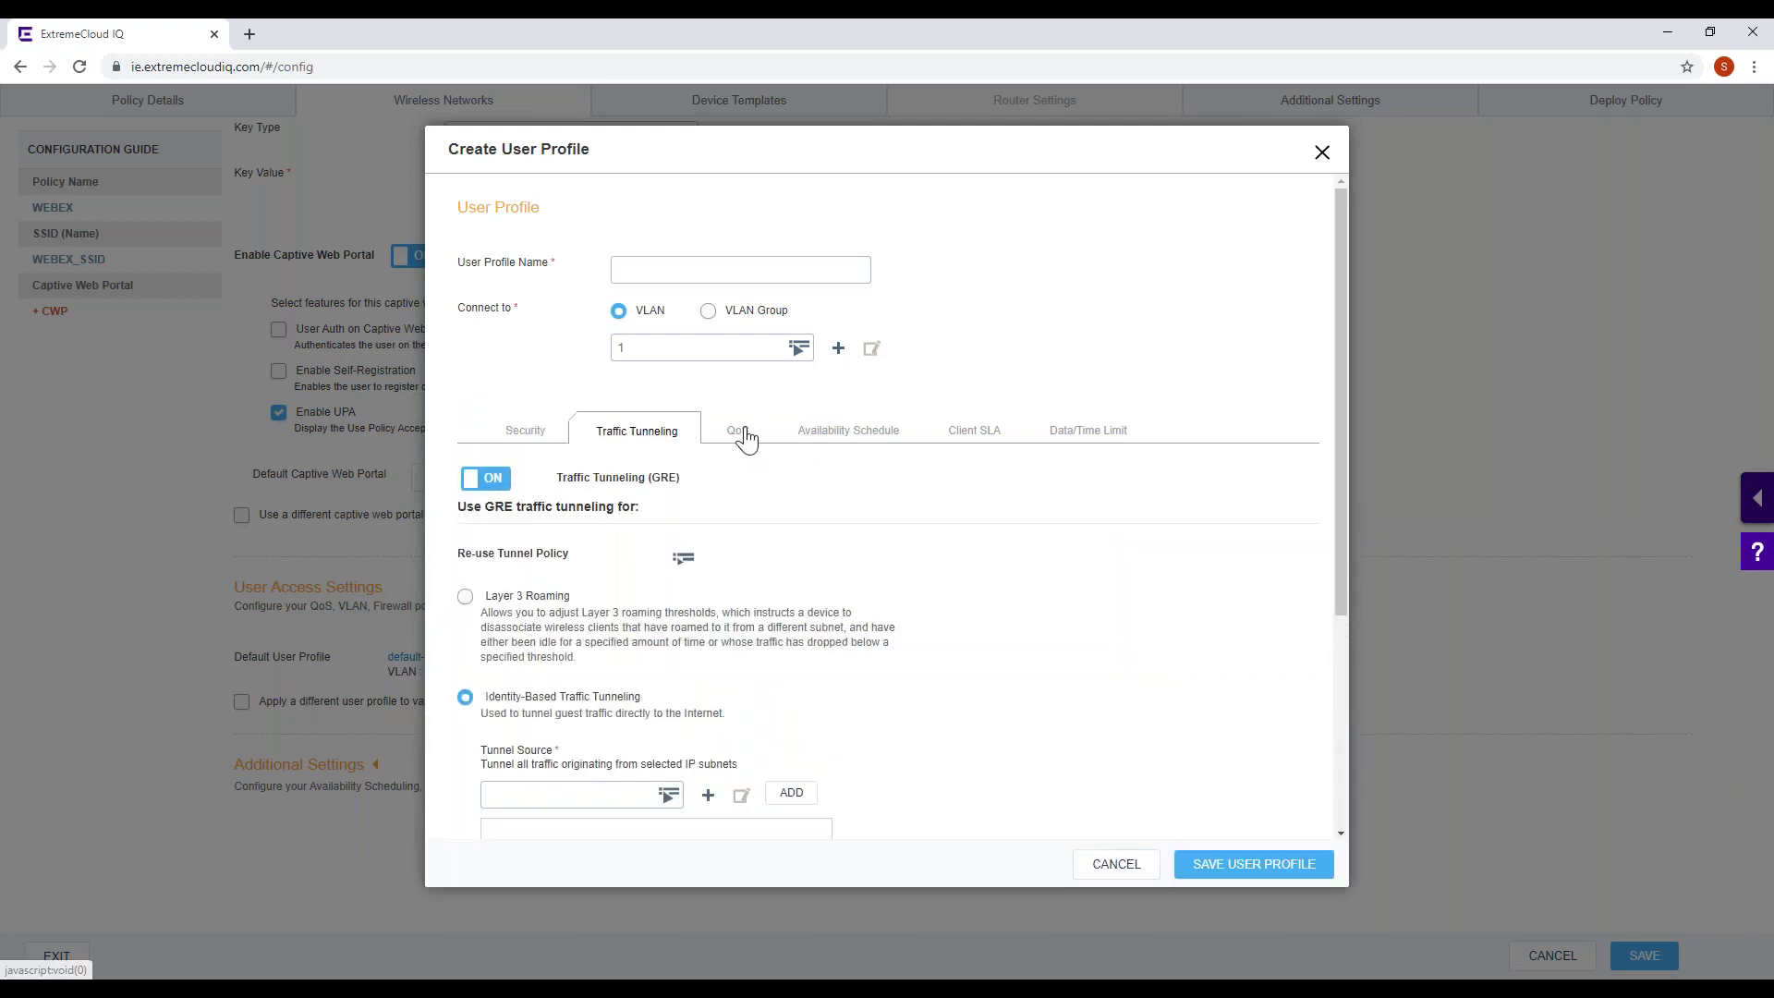
pyautogui.click(737, 432)
pyautogui.click(483, 478)
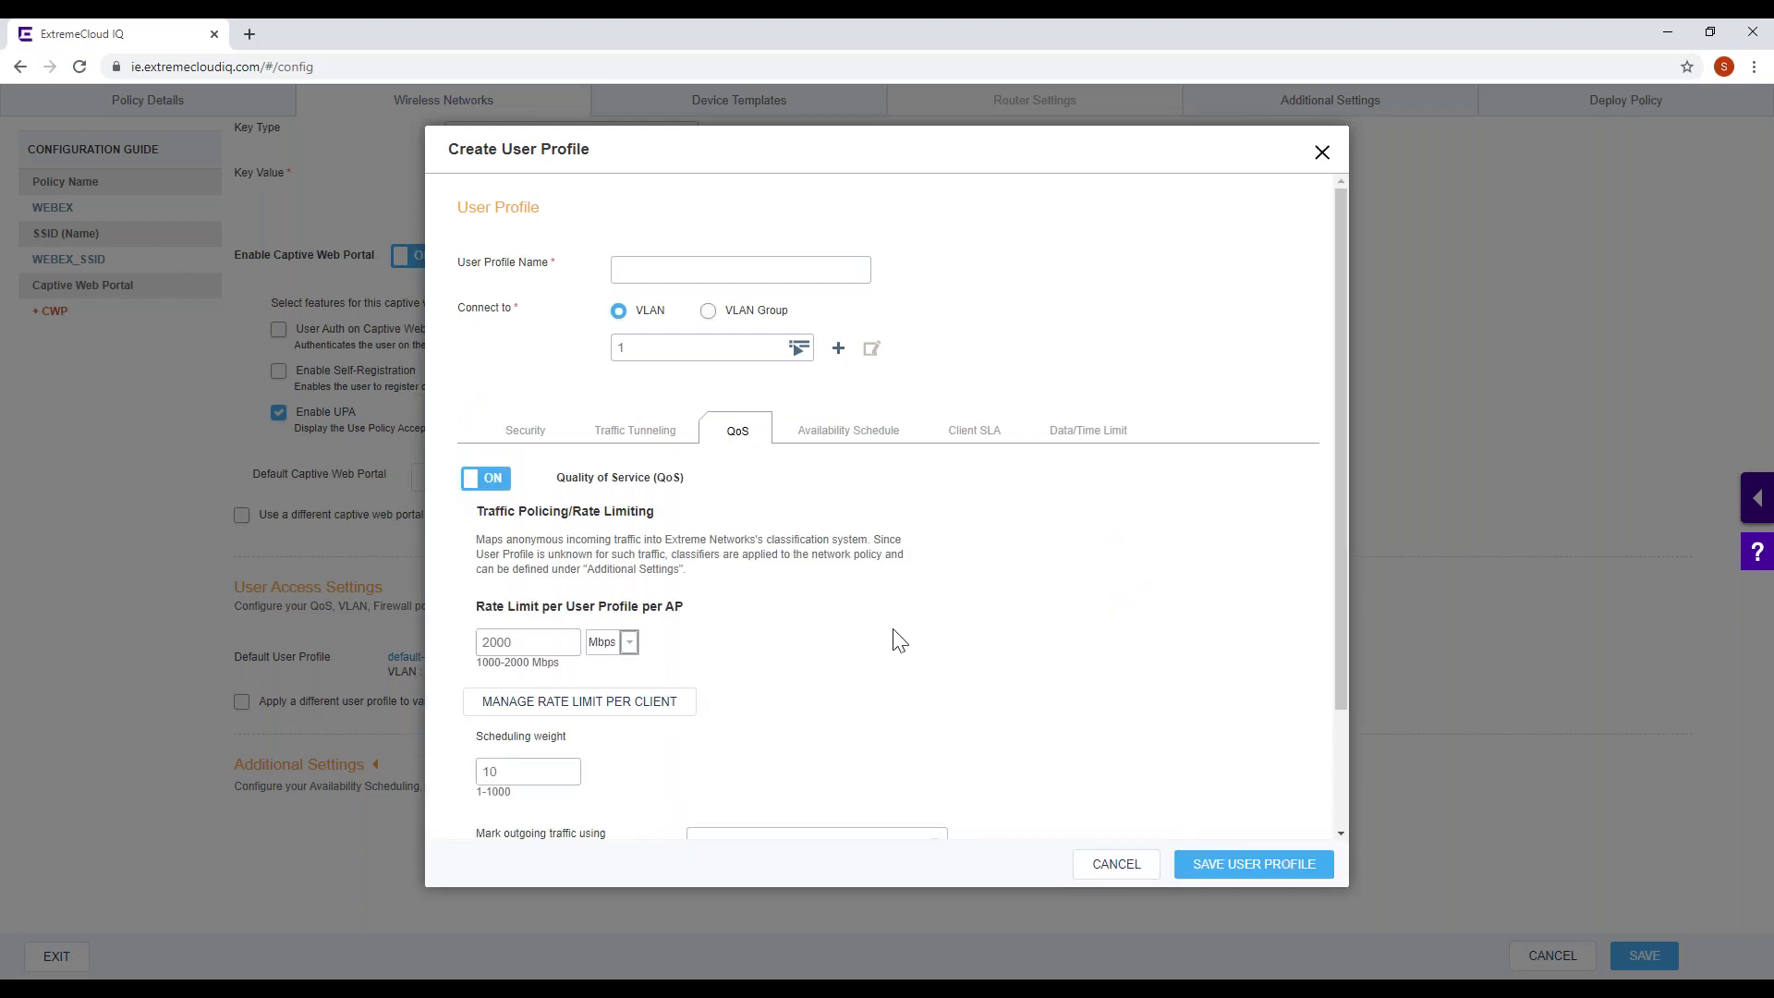
pyautogui.scroll(-2, 914, 619)
pyautogui.scroll(2, 900, 606)
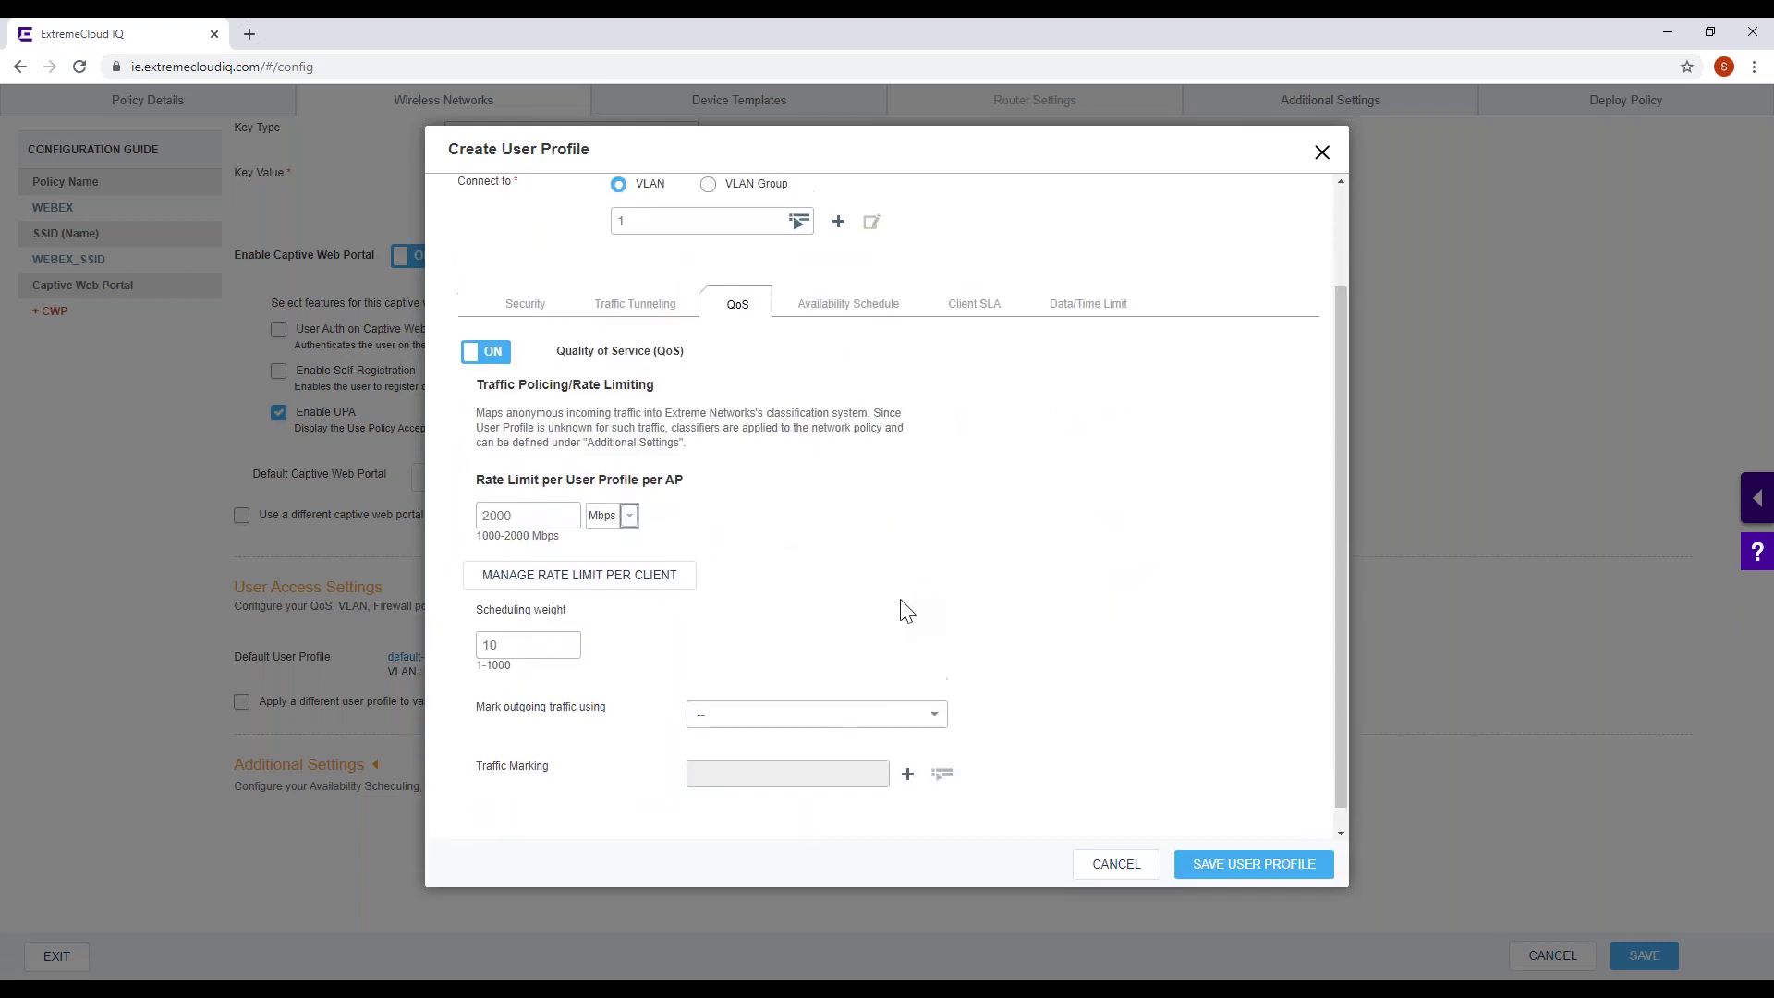
# - Enable the availability schedule and Client SLA in the new user profile to view their options
pyautogui.click(832, 387)
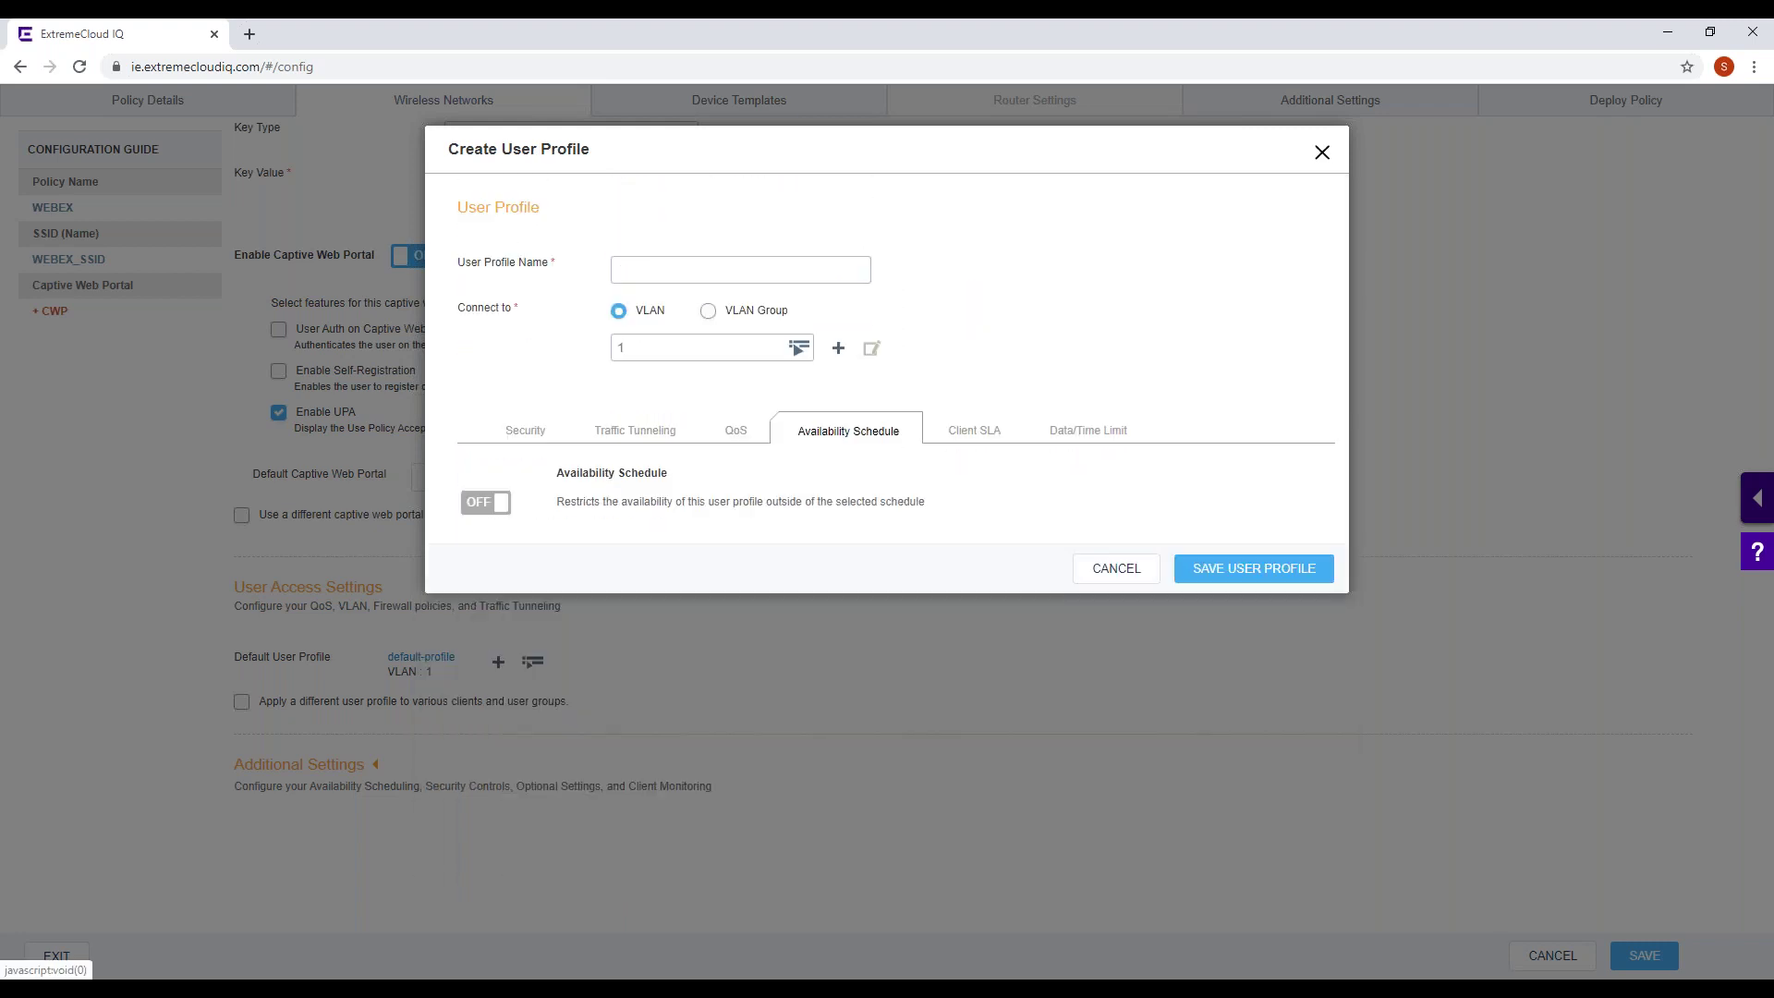
pyautogui.click(464, 508)
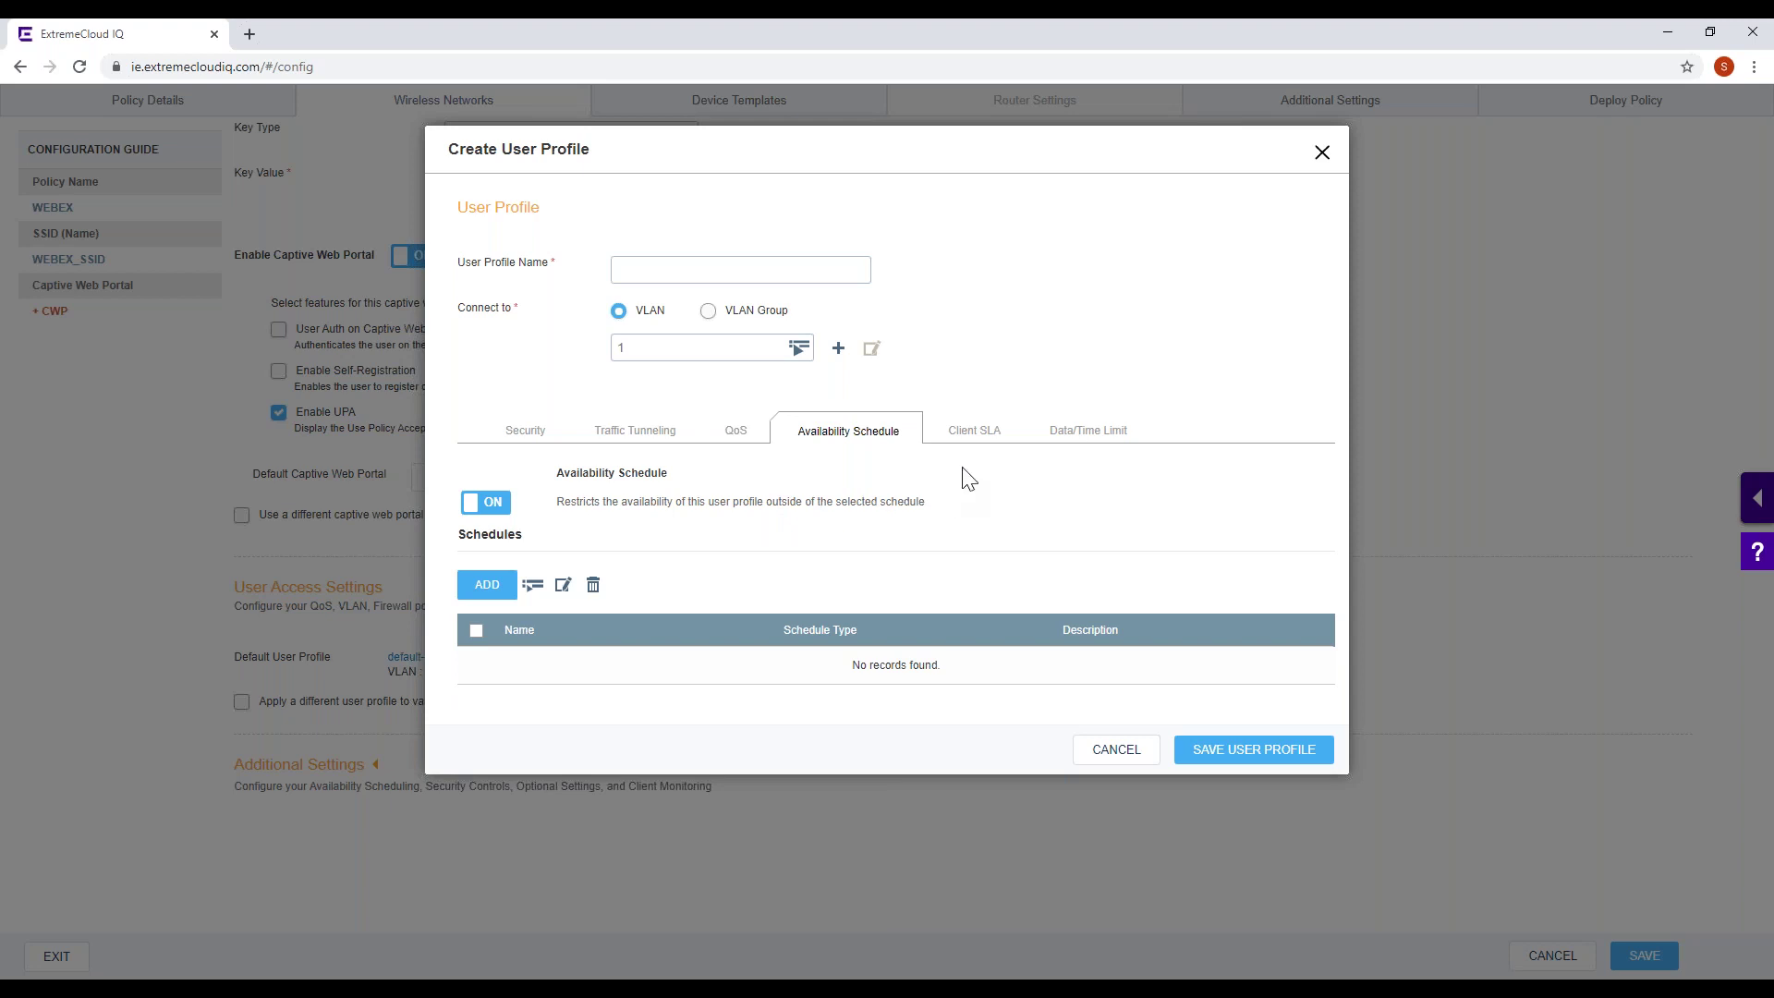
pyautogui.click(973, 432)
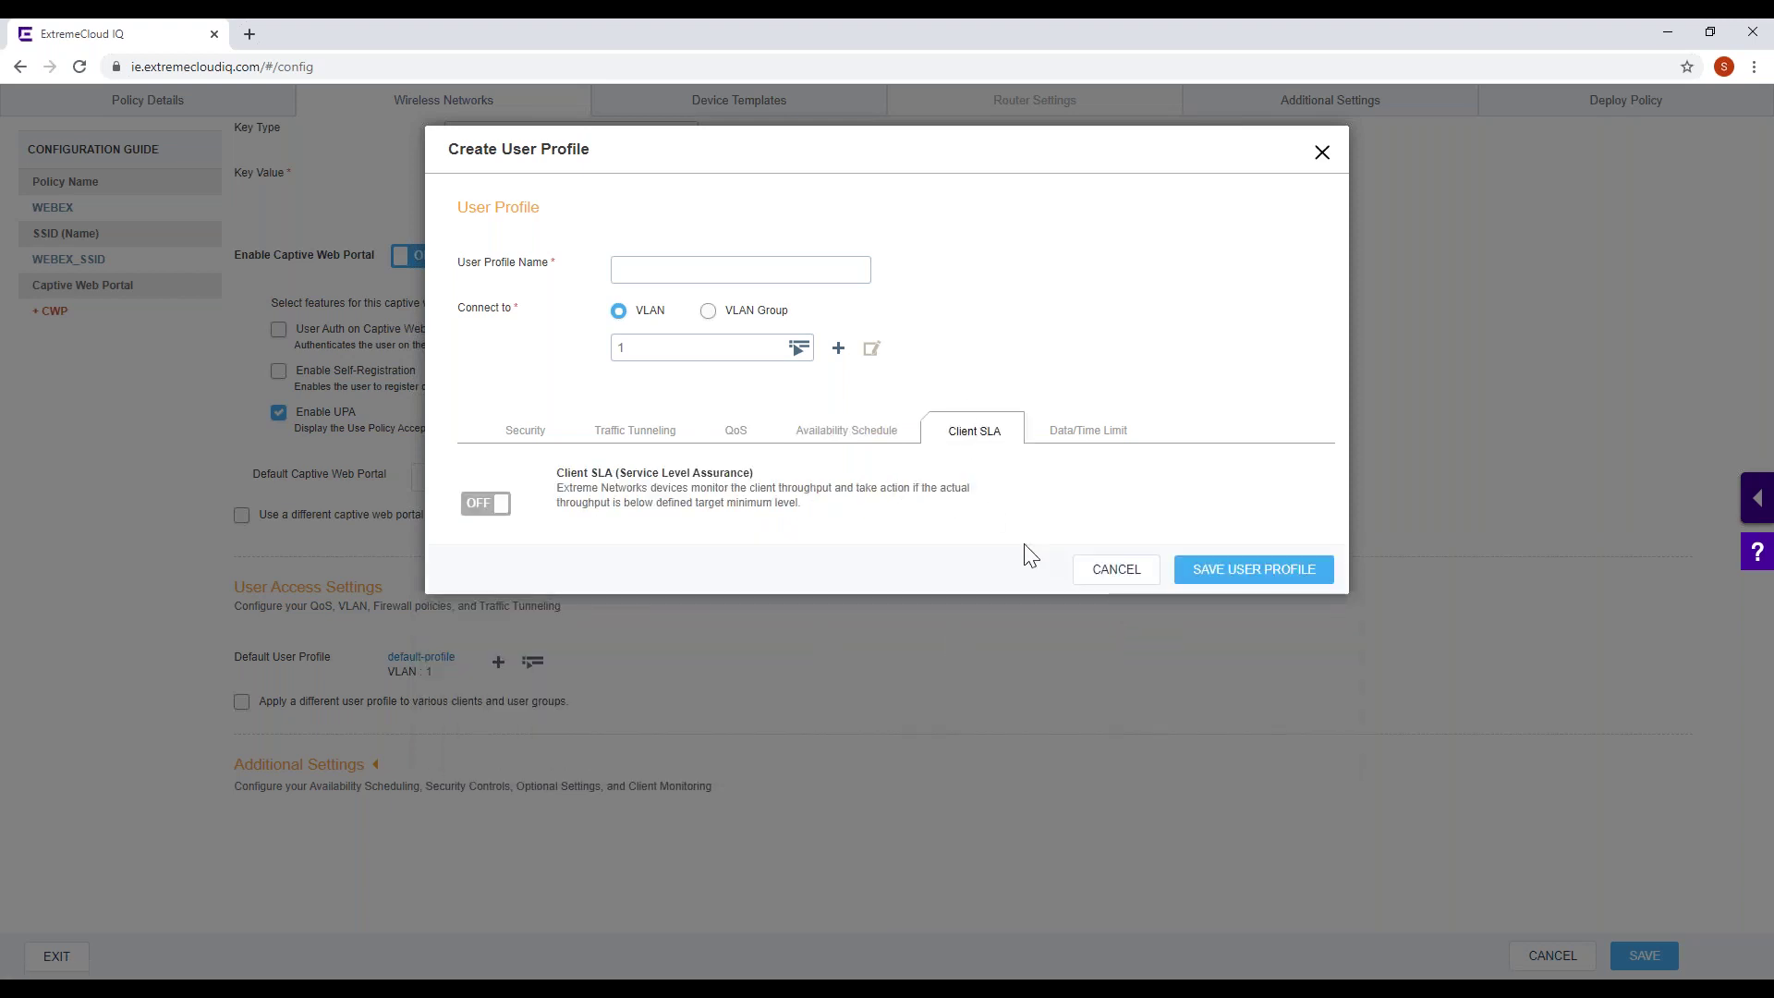
pyautogui.click(489, 506)
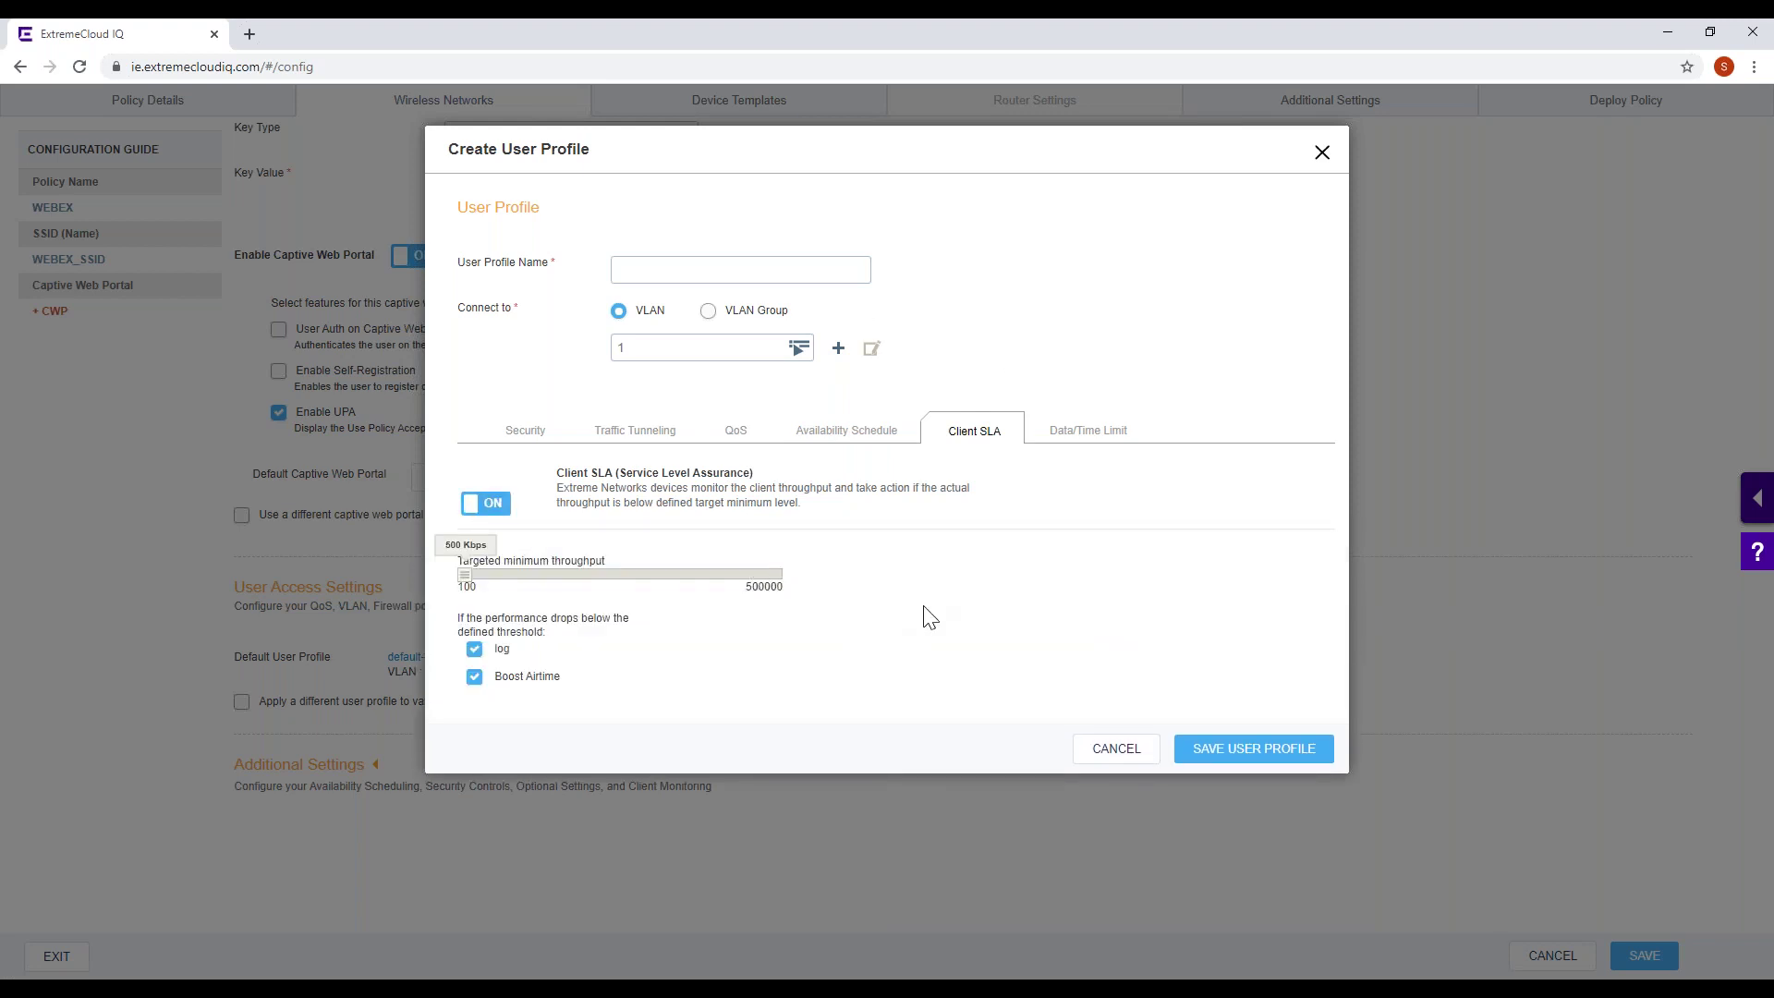
# - Enable access restrictions with both a time limit and a data usage limit in the user profile, and discard the profile
pyautogui.click(1101, 434)
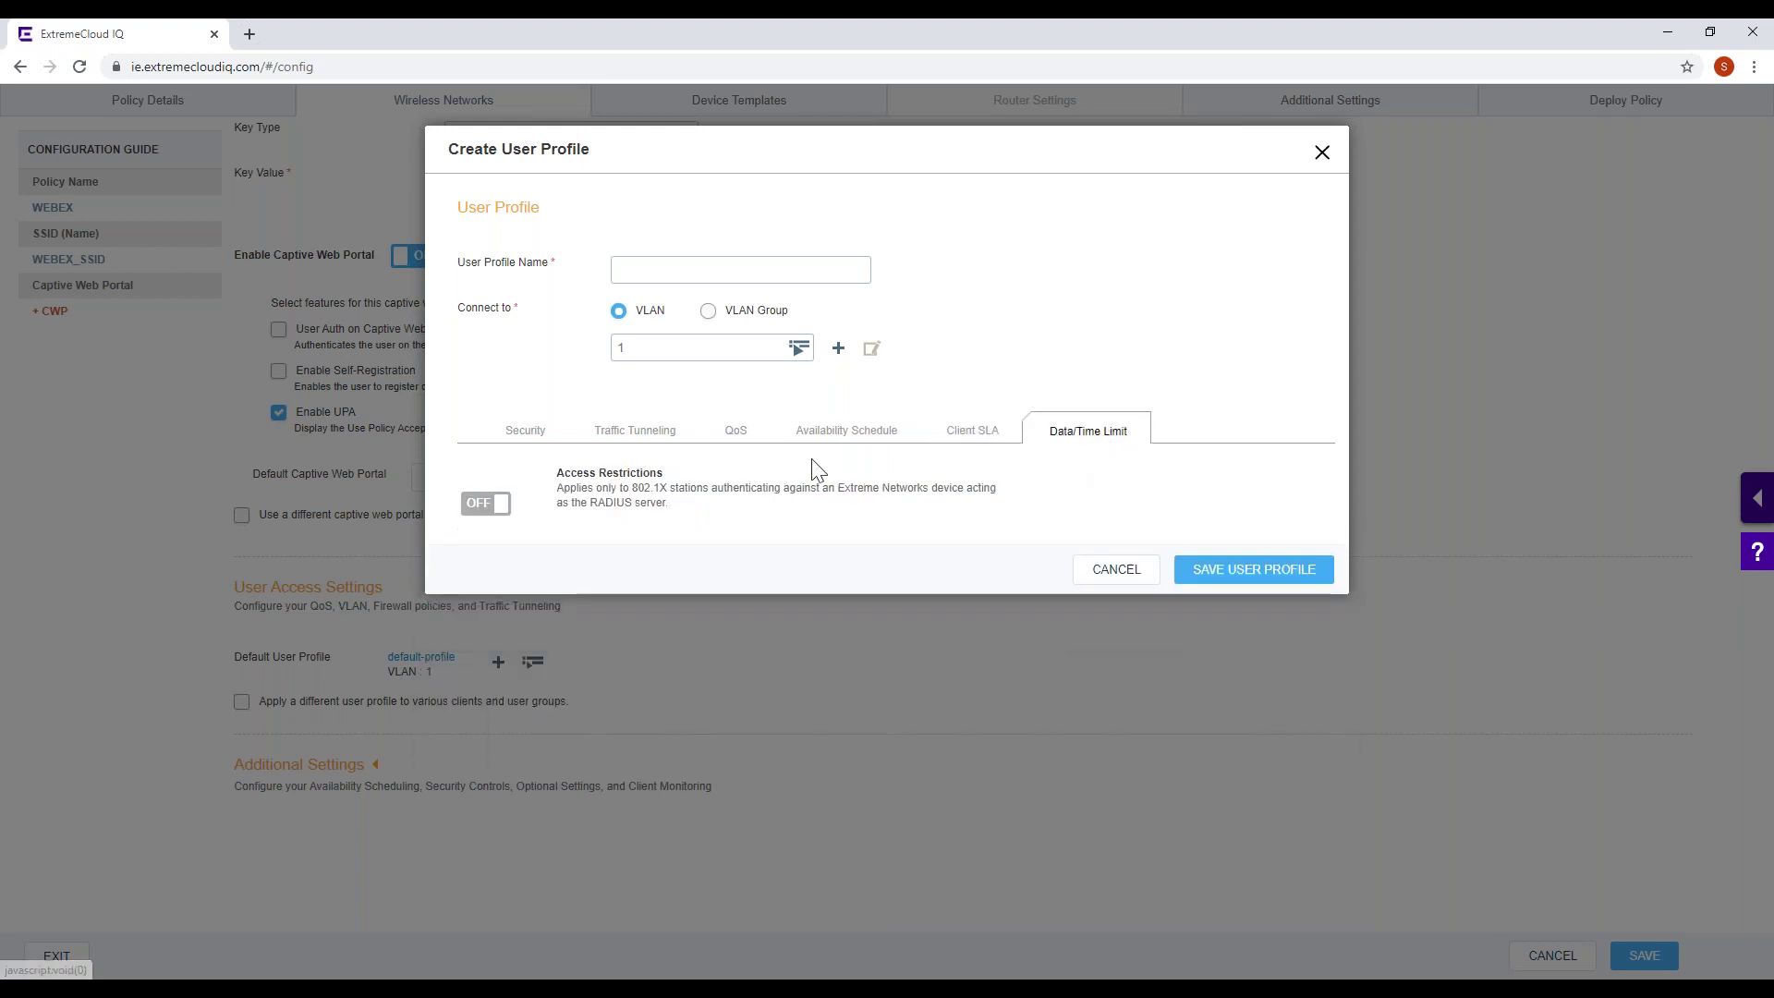
pyautogui.click(485, 503)
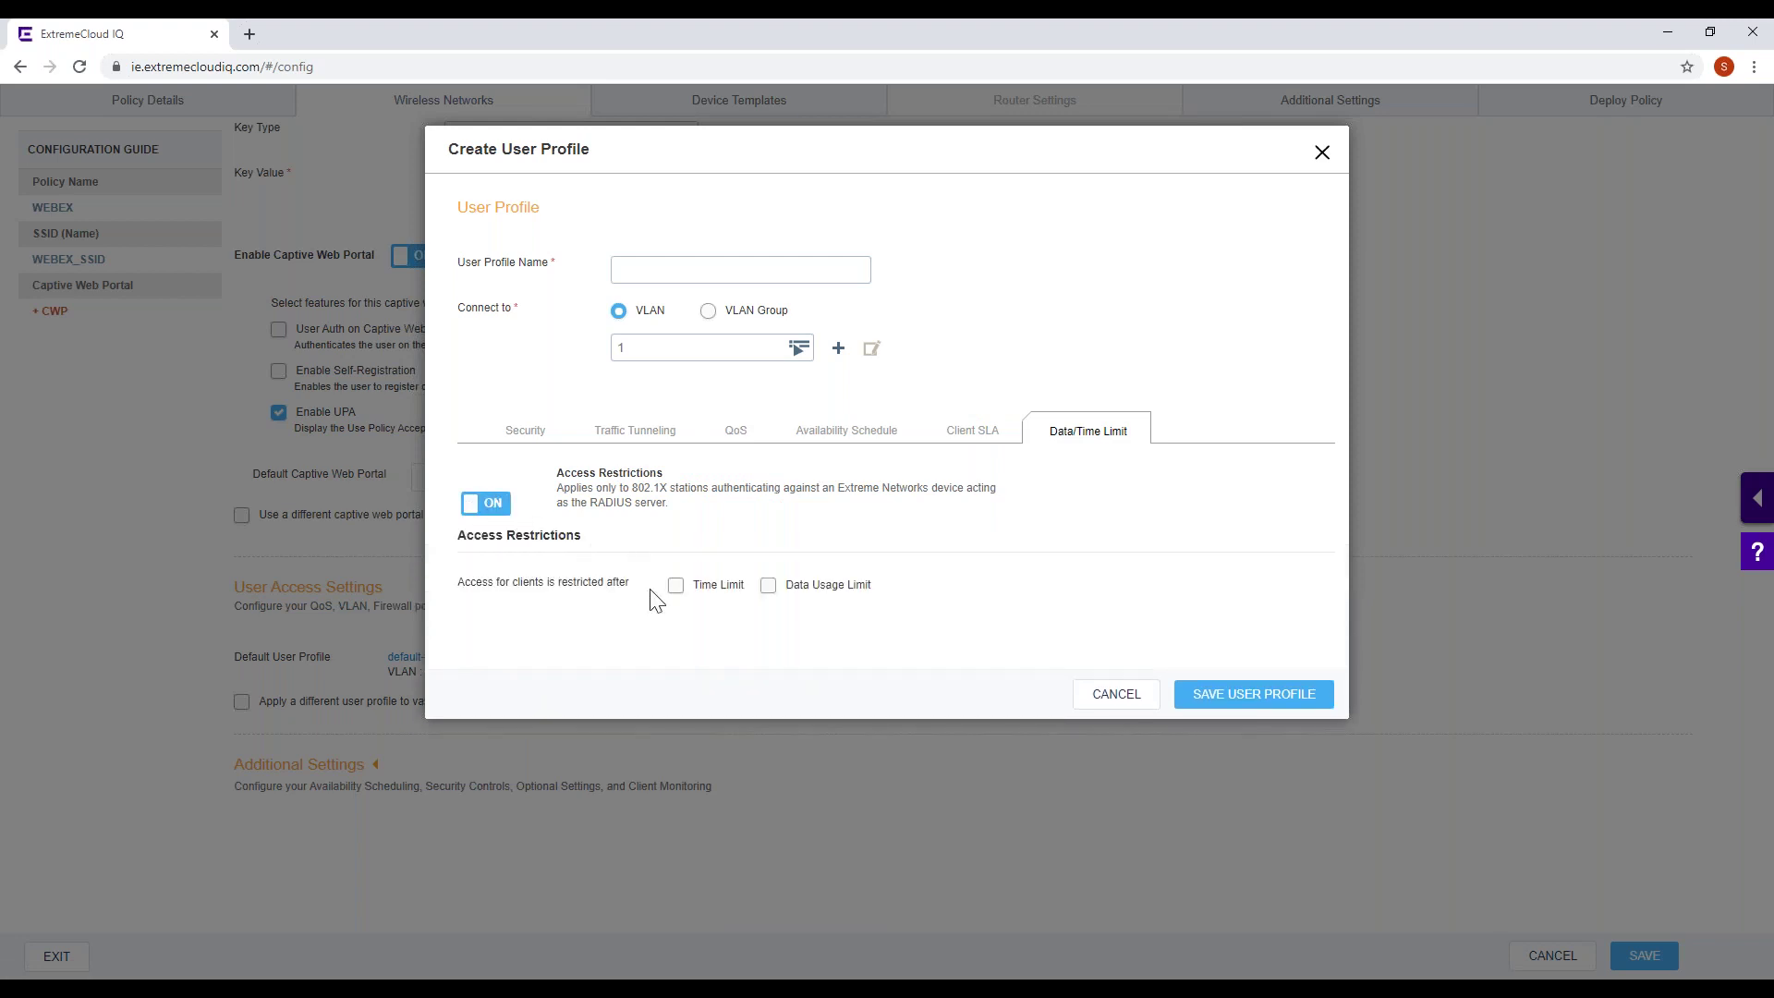
pyautogui.click(730, 588)
pyautogui.click(517, 783)
pyautogui.scroll(-2, 944, 623)
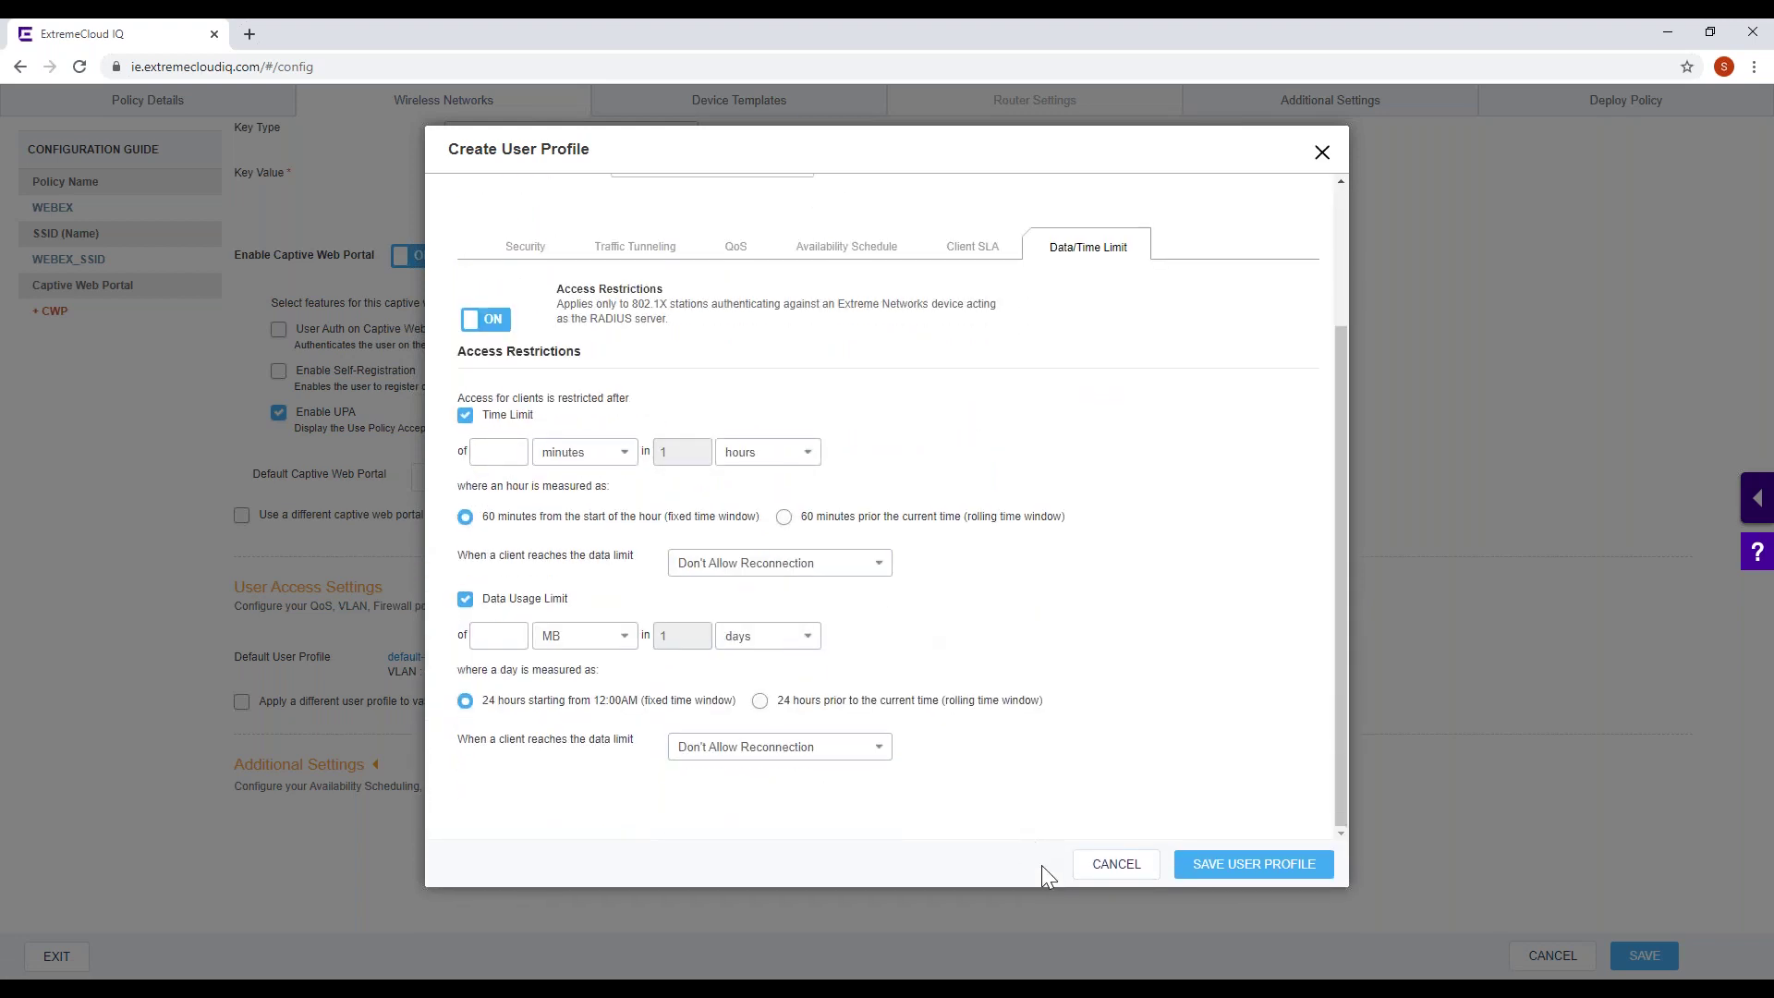
pyautogui.click(1126, 872)
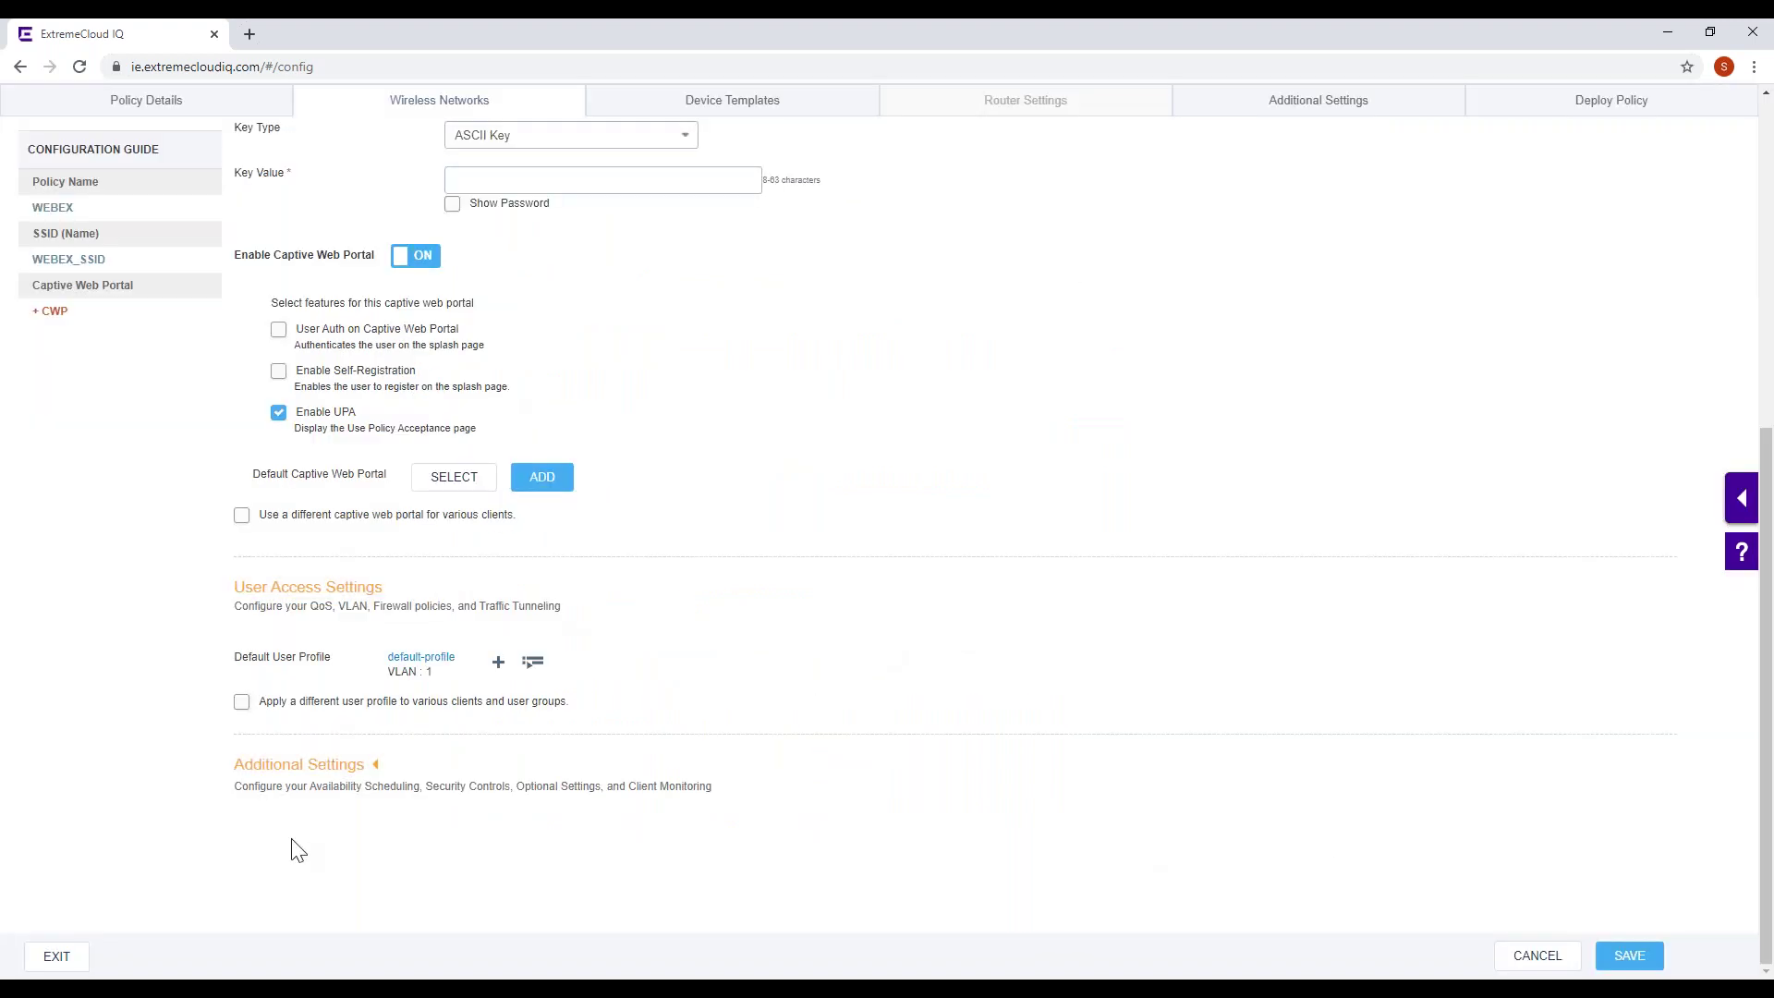
# - Examine the SSID's optional settings, including radio rates, DoS prevention, traffic filters, voice, WMM and client-related settings, and close them without saving
pyautogui.click(302, 766)
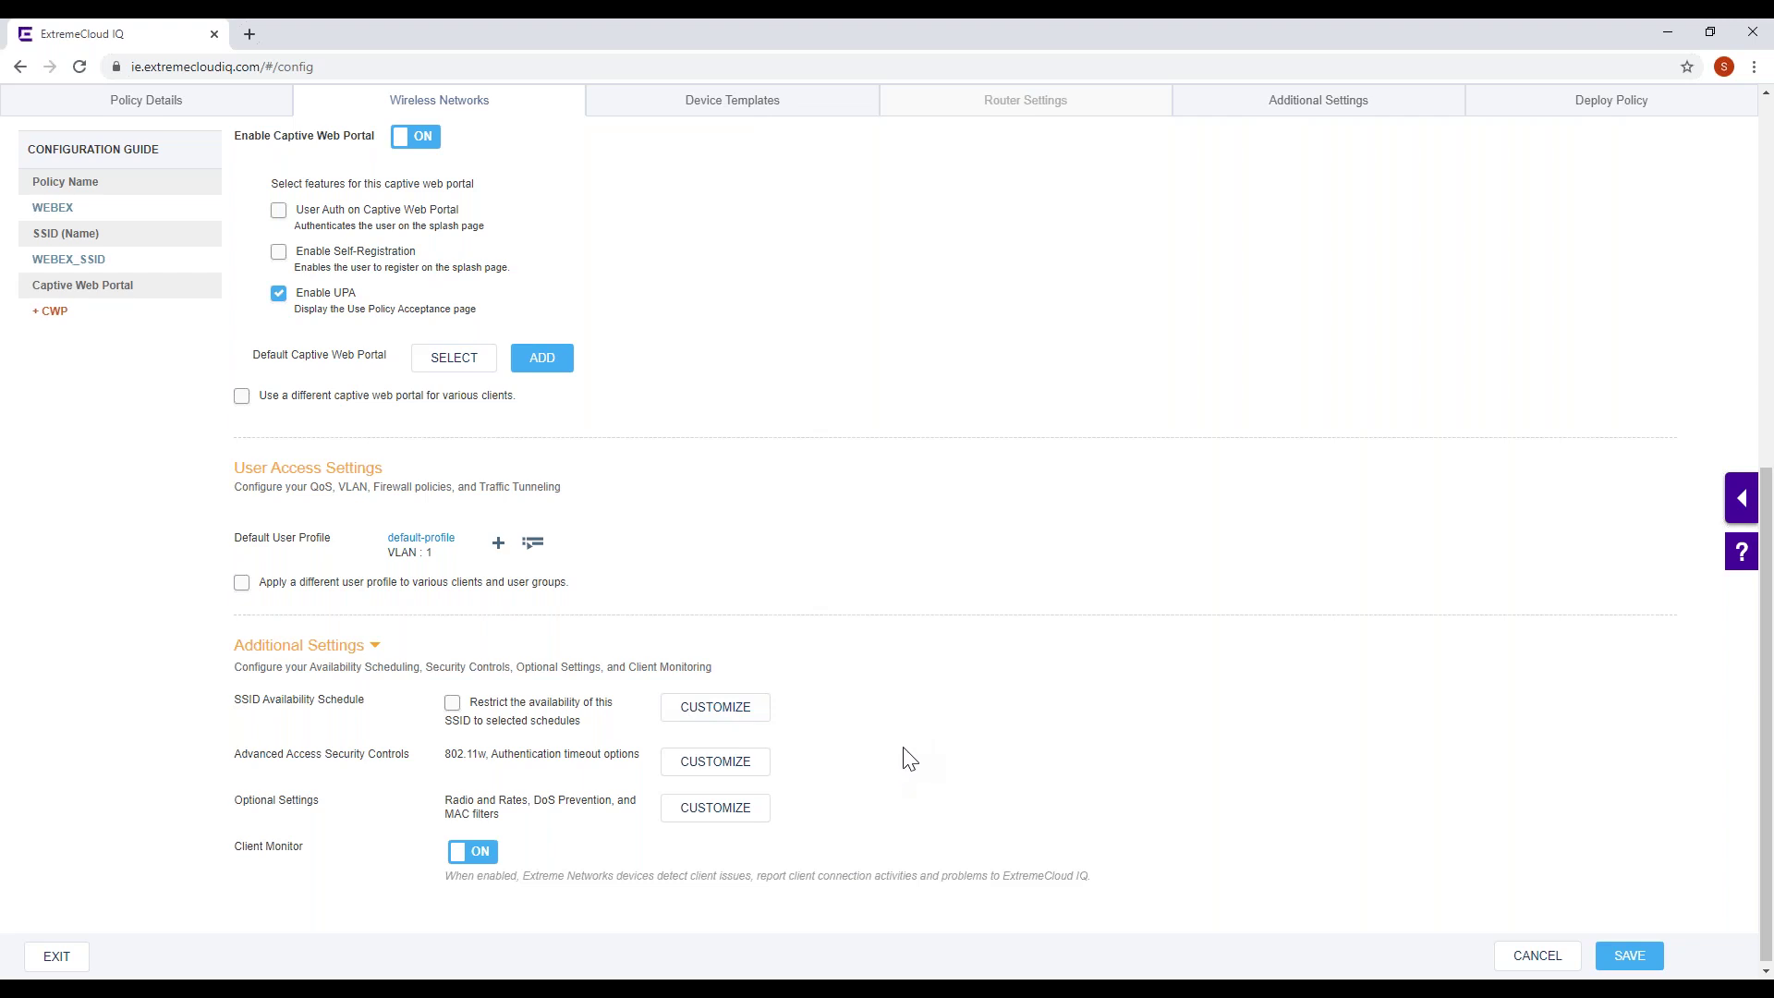
pyautogui.click(726, 810)
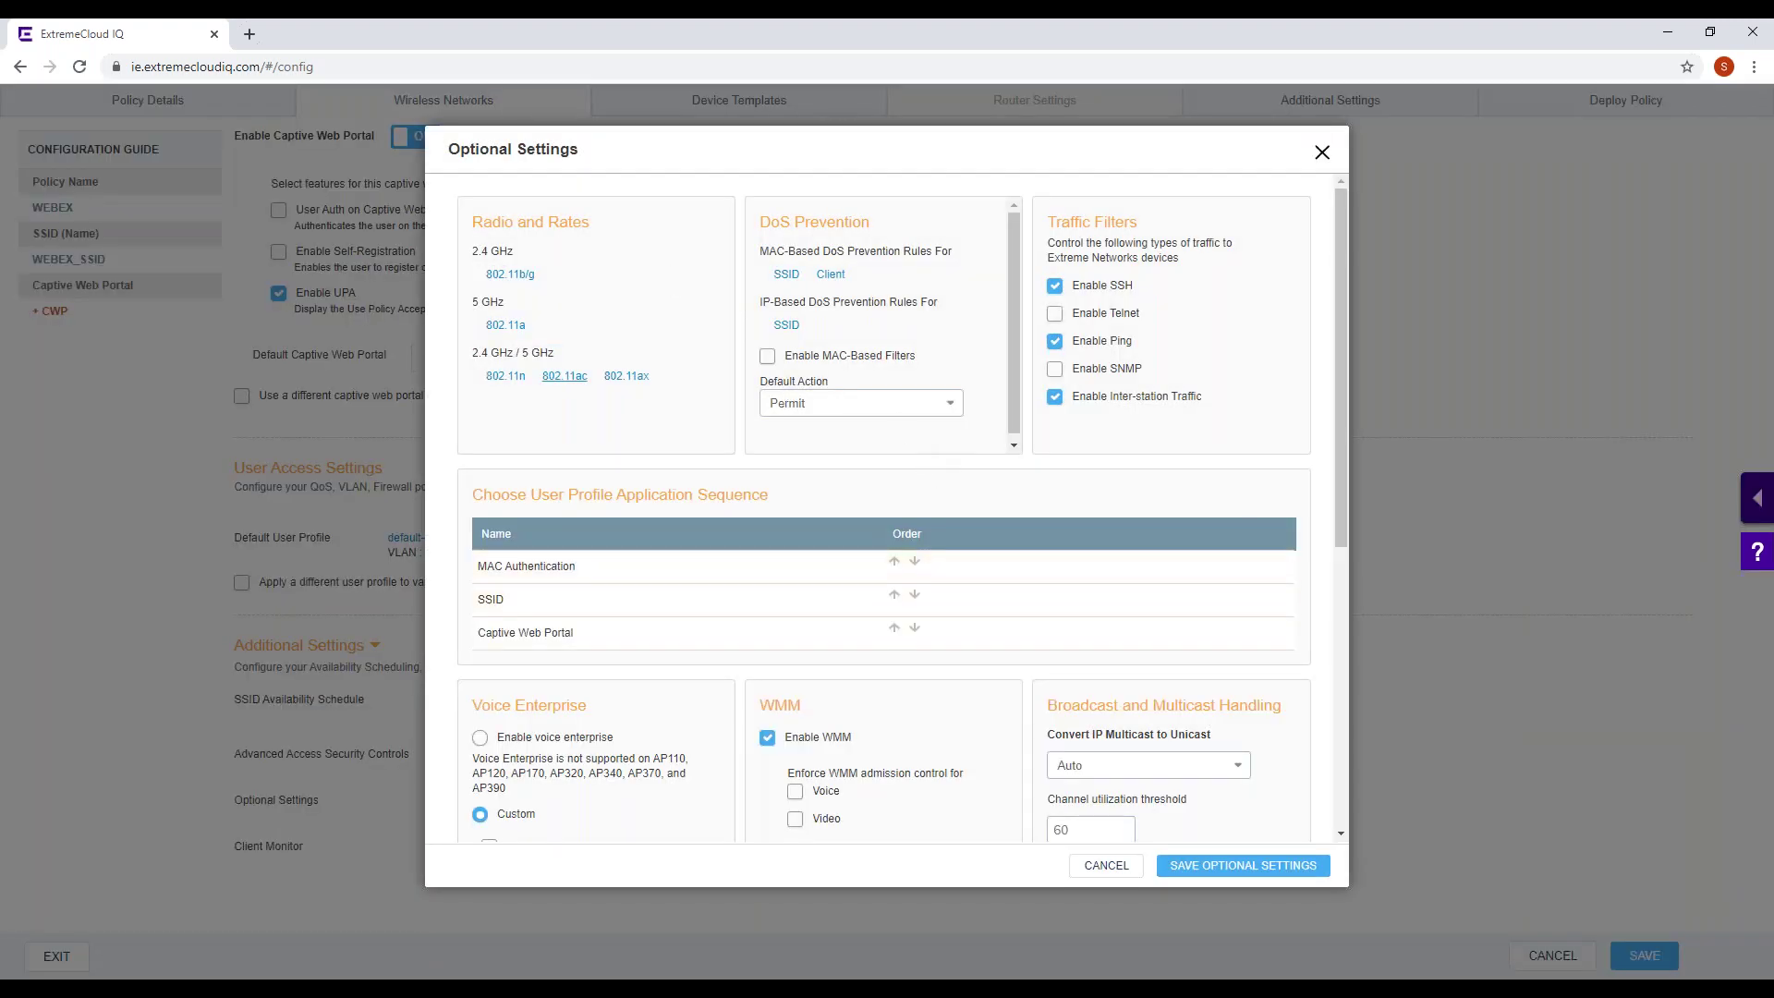
pyautogui.scroll(-1, 632, 330)
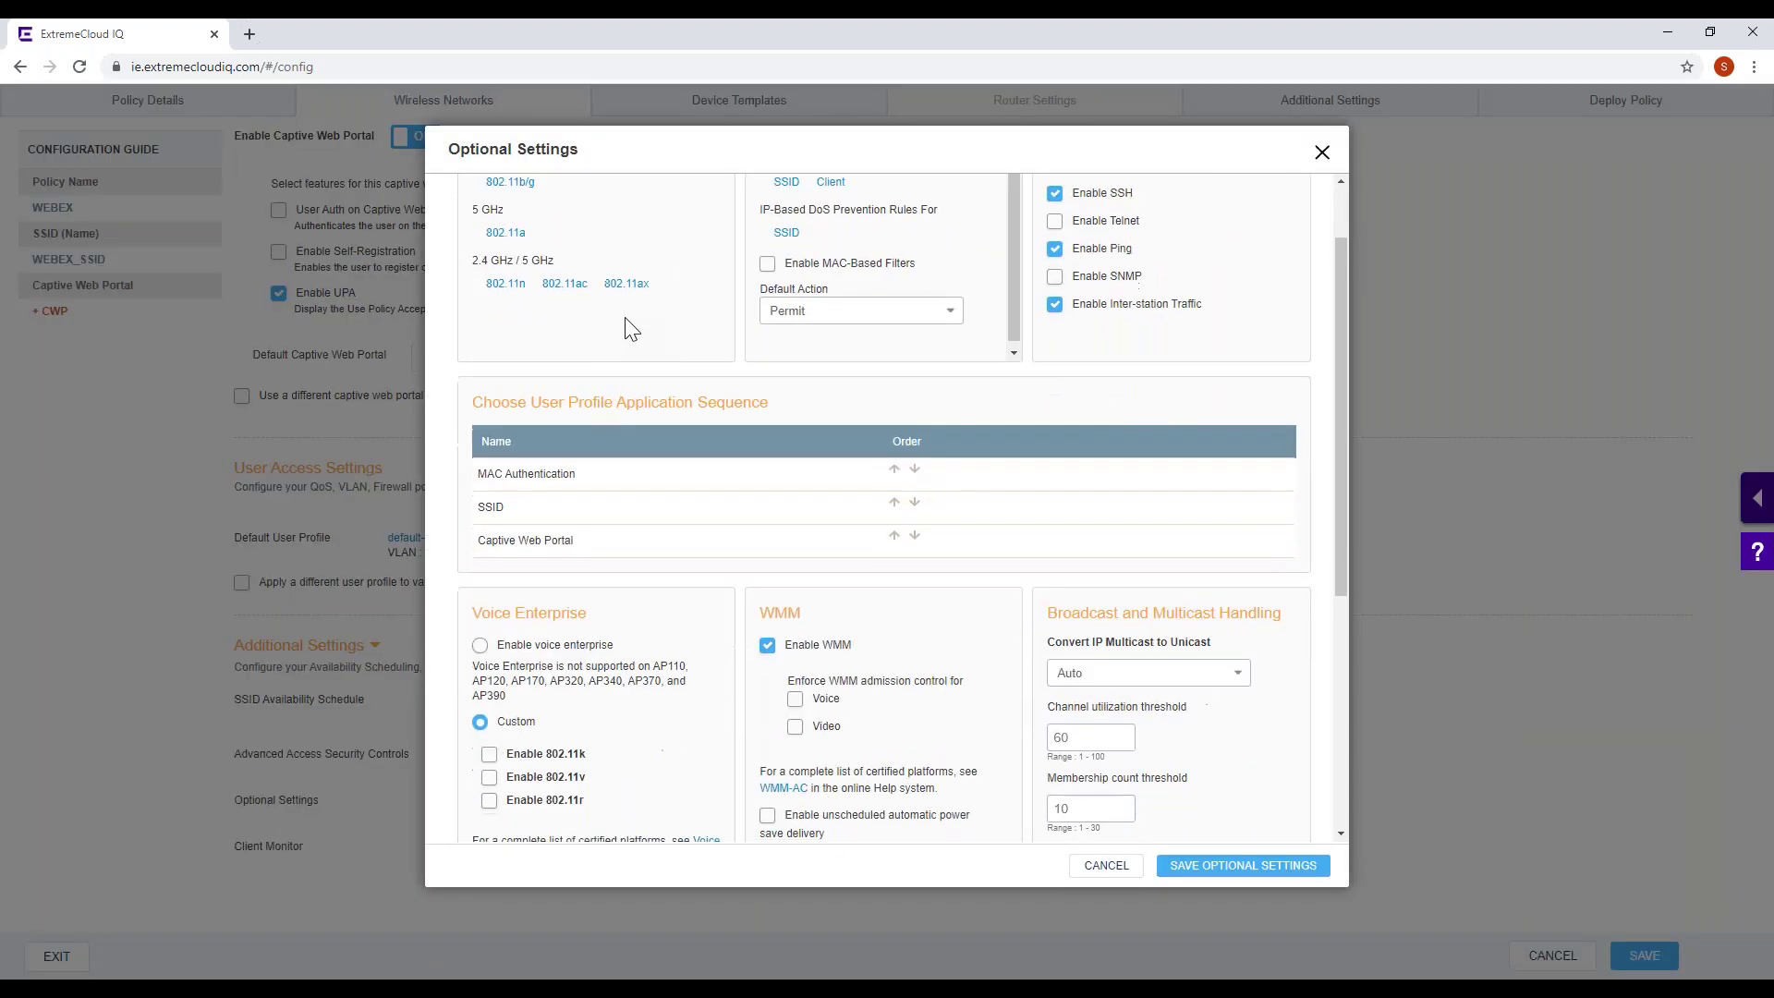
pyautogui.scroll(1, 629, 335)
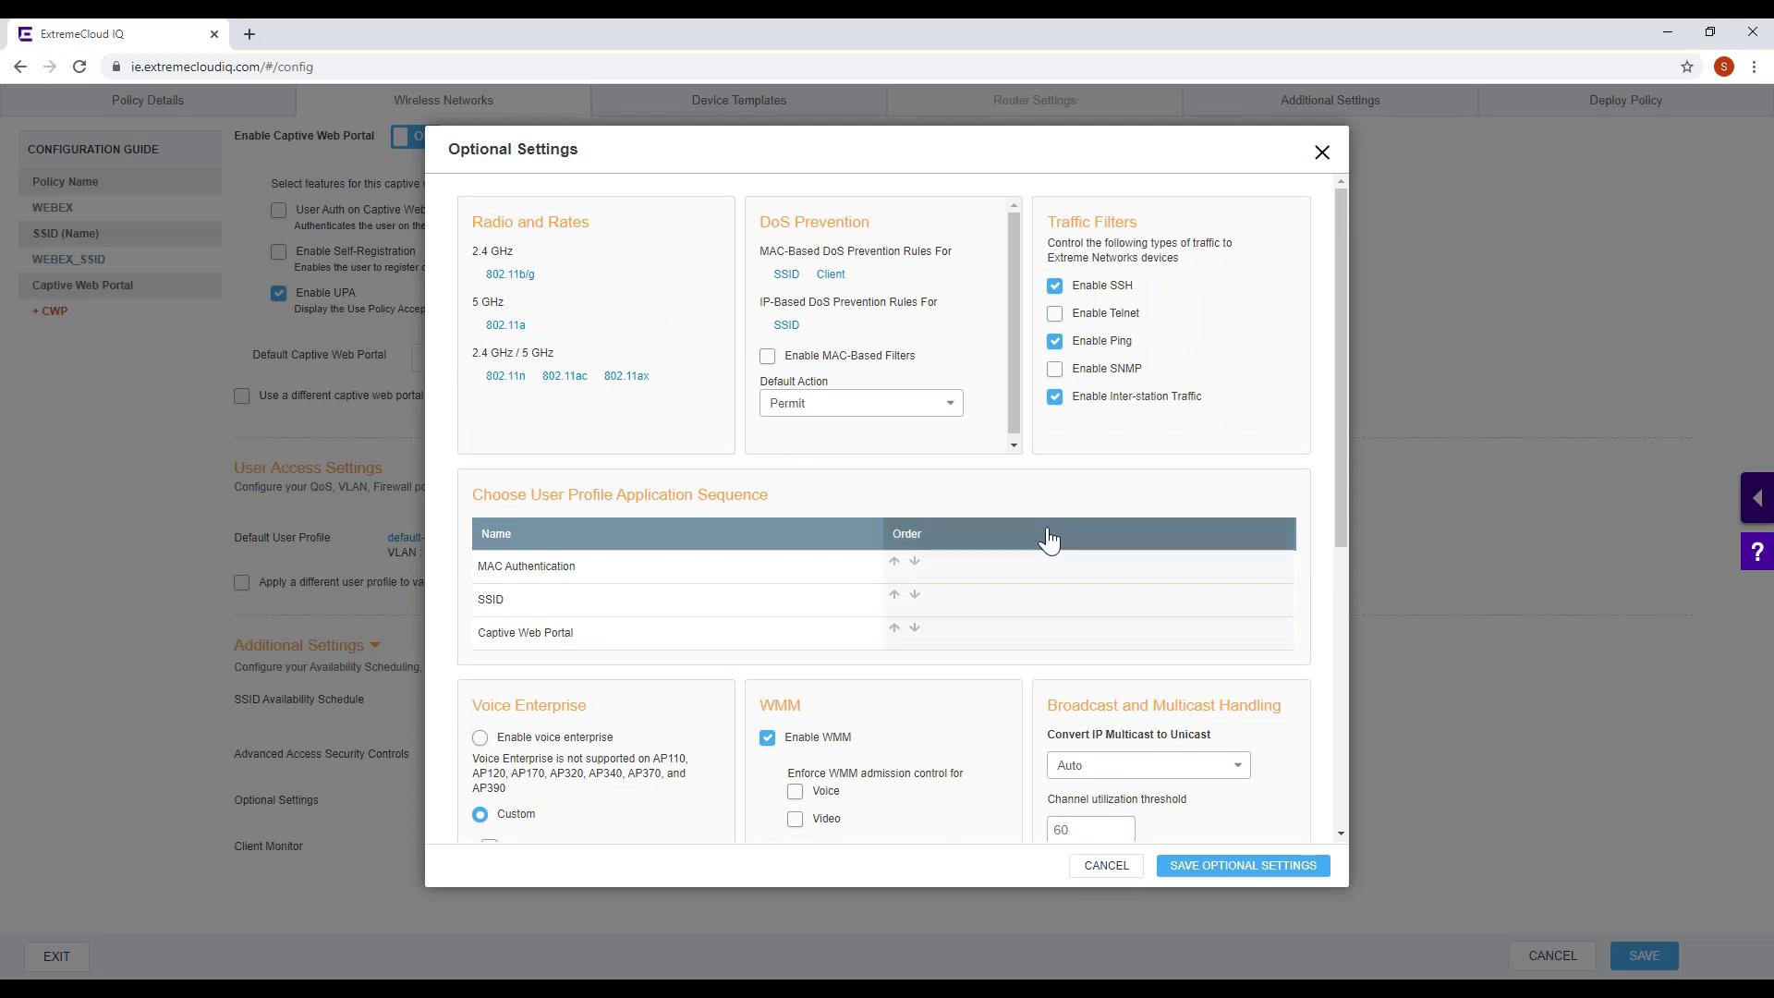
pyautogui.scroll(-1, 1049, 536)
pyautogui.scroll(1, 752, 363)
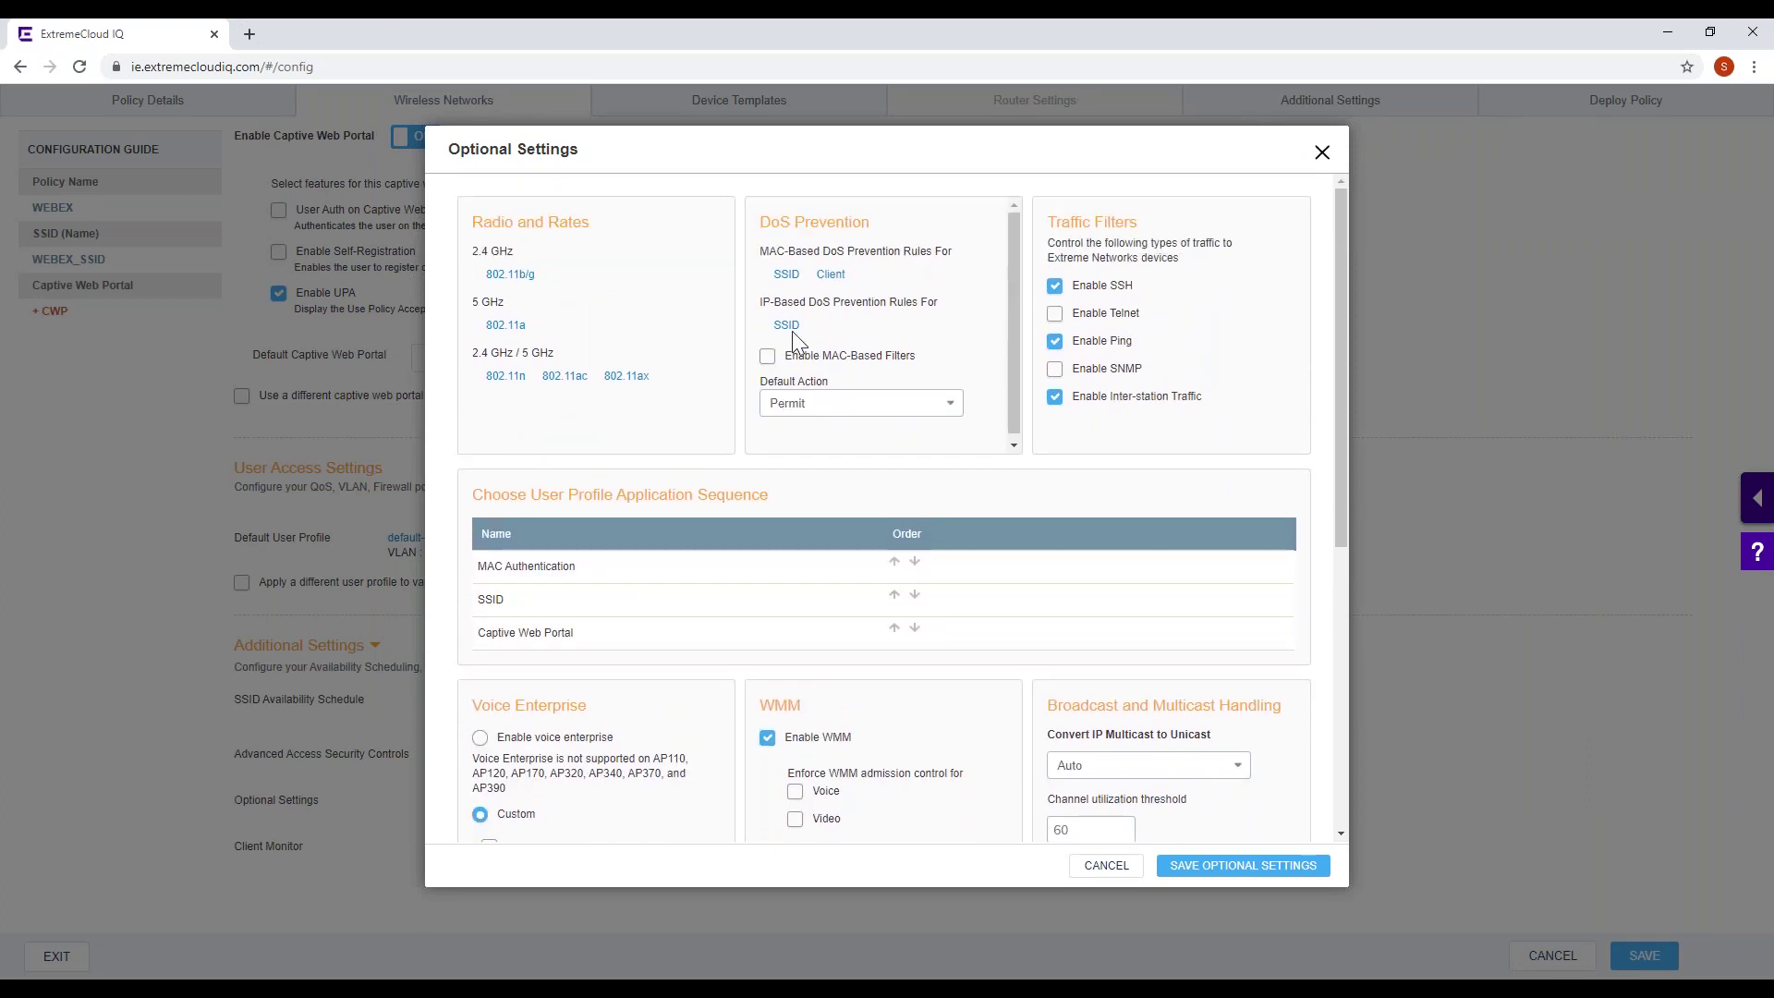
pyautogui.scroll(-4, 850, 471)
pyautogui.scroll(2, 850, 464)
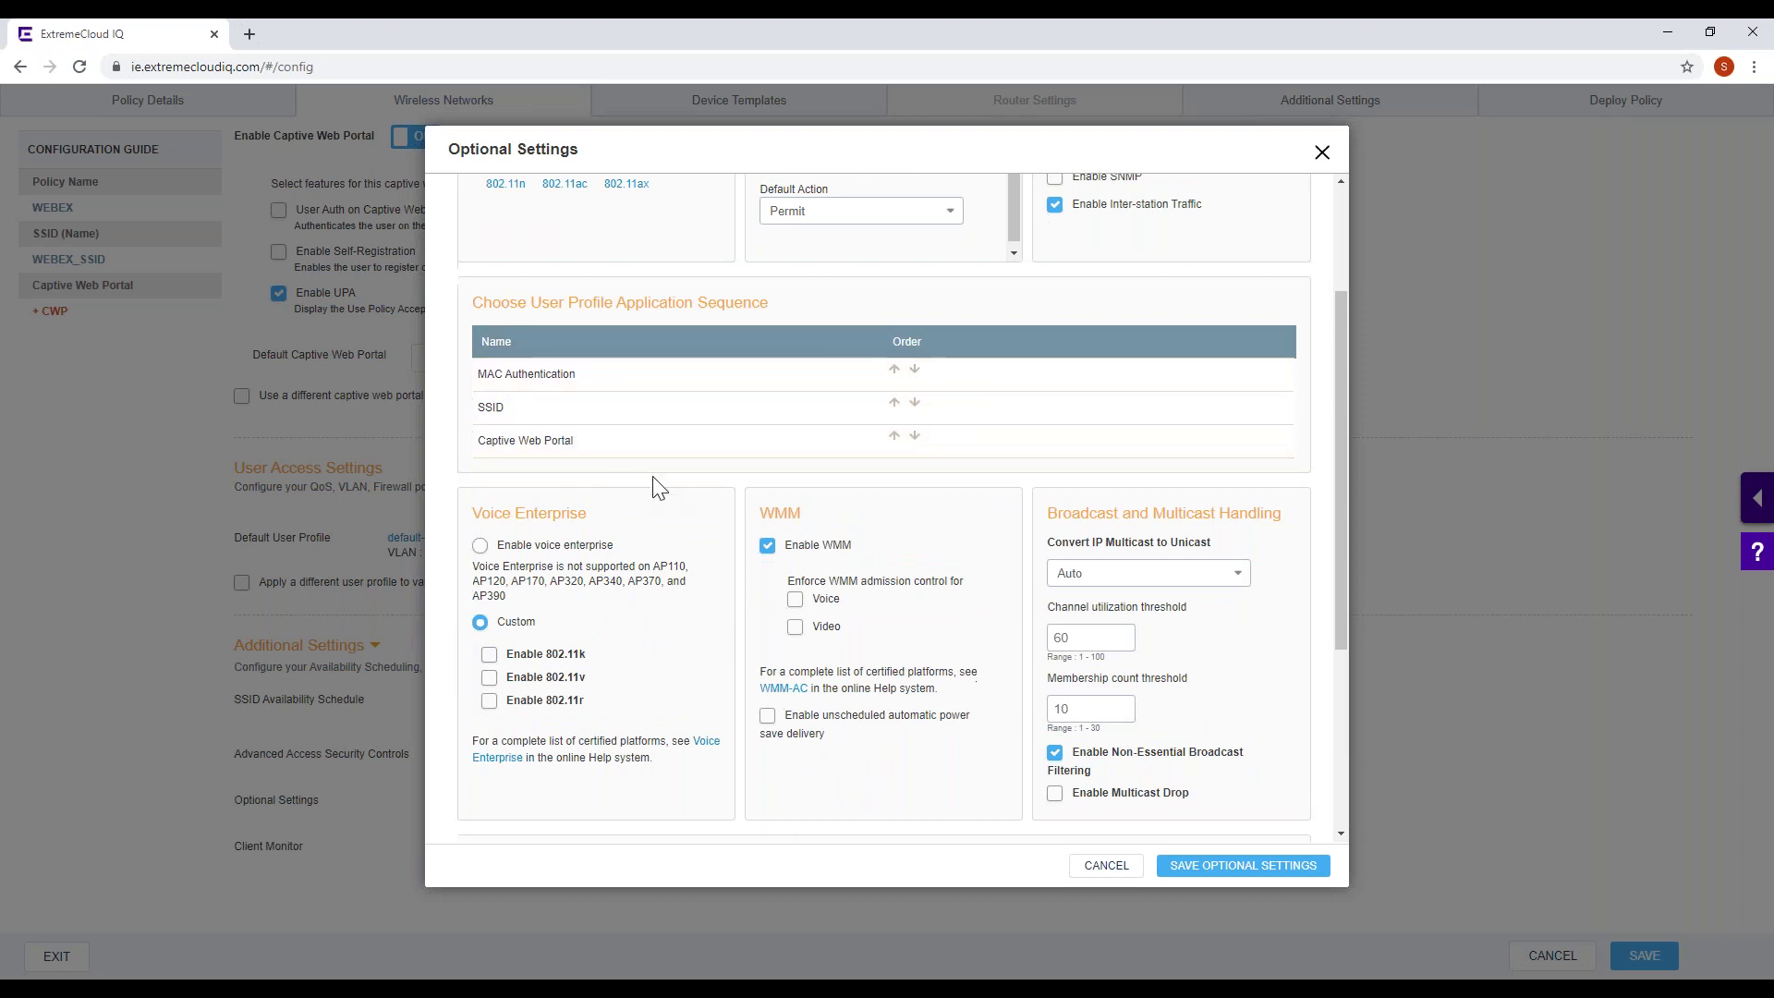
pyautogui.scroll(-1, 653, 483)
pyautogui.scroll(-1, 661, 500)
pyautogui.scroll(-1, 661, 501)
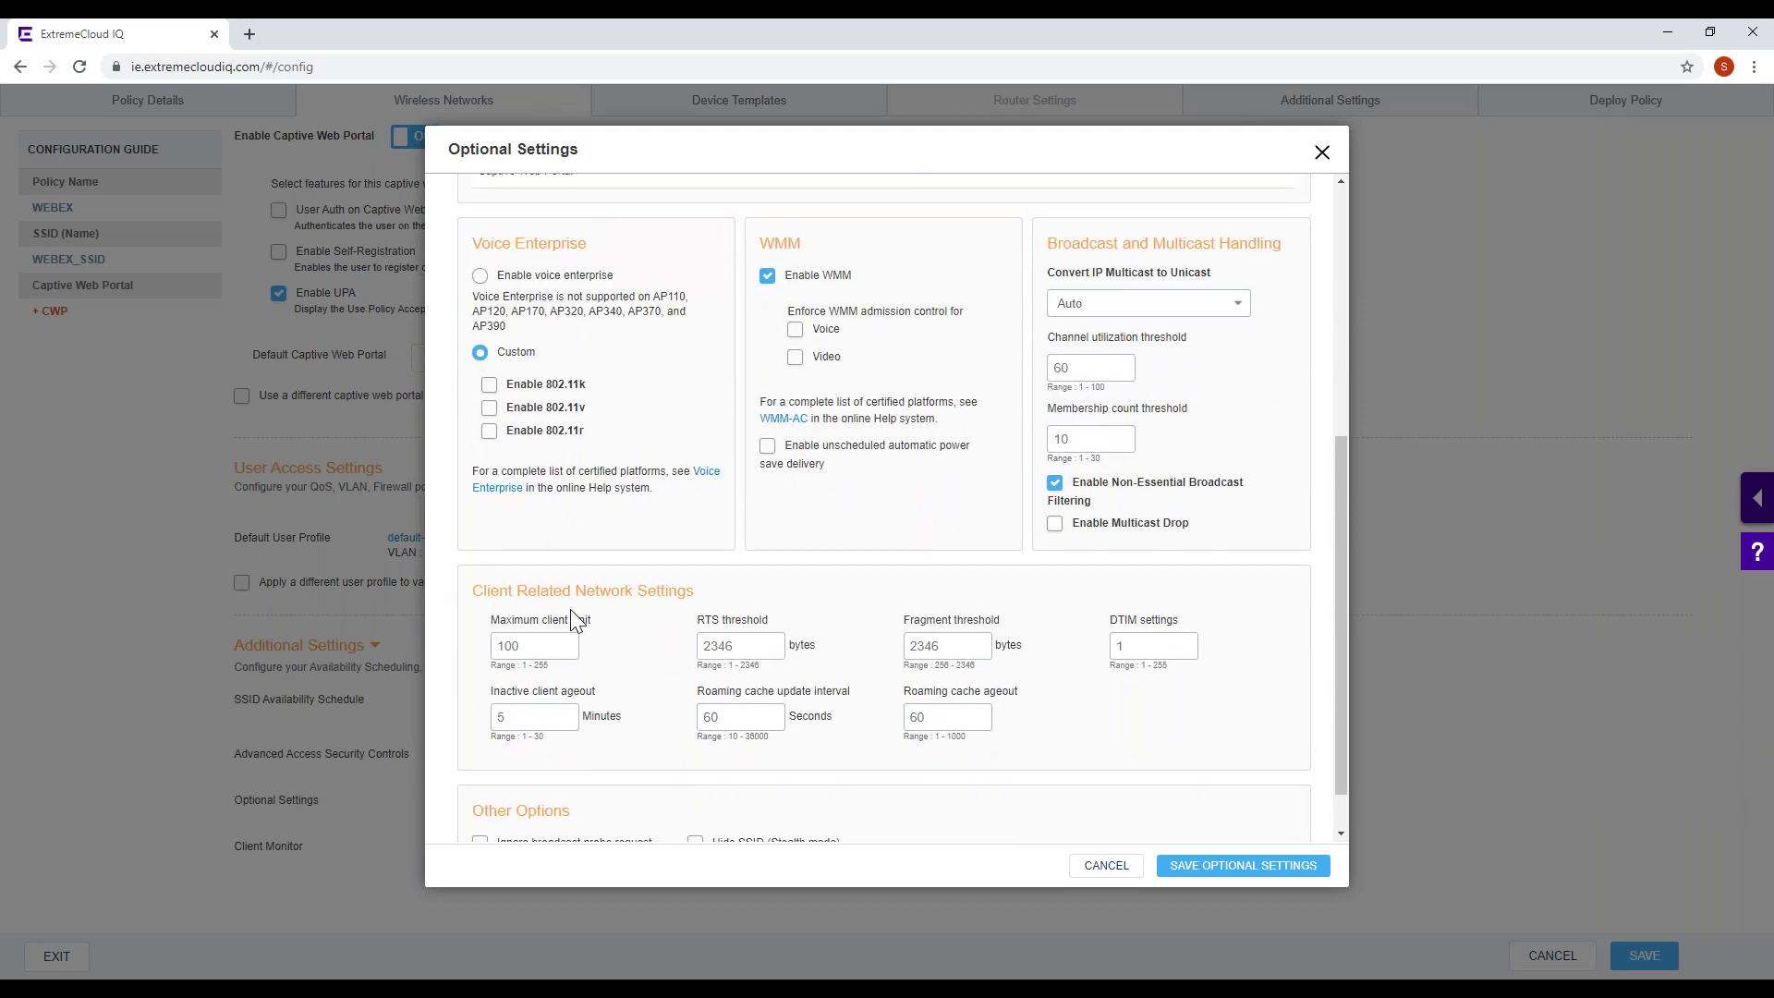
pyautogui.scroll(-1, 579, 618)
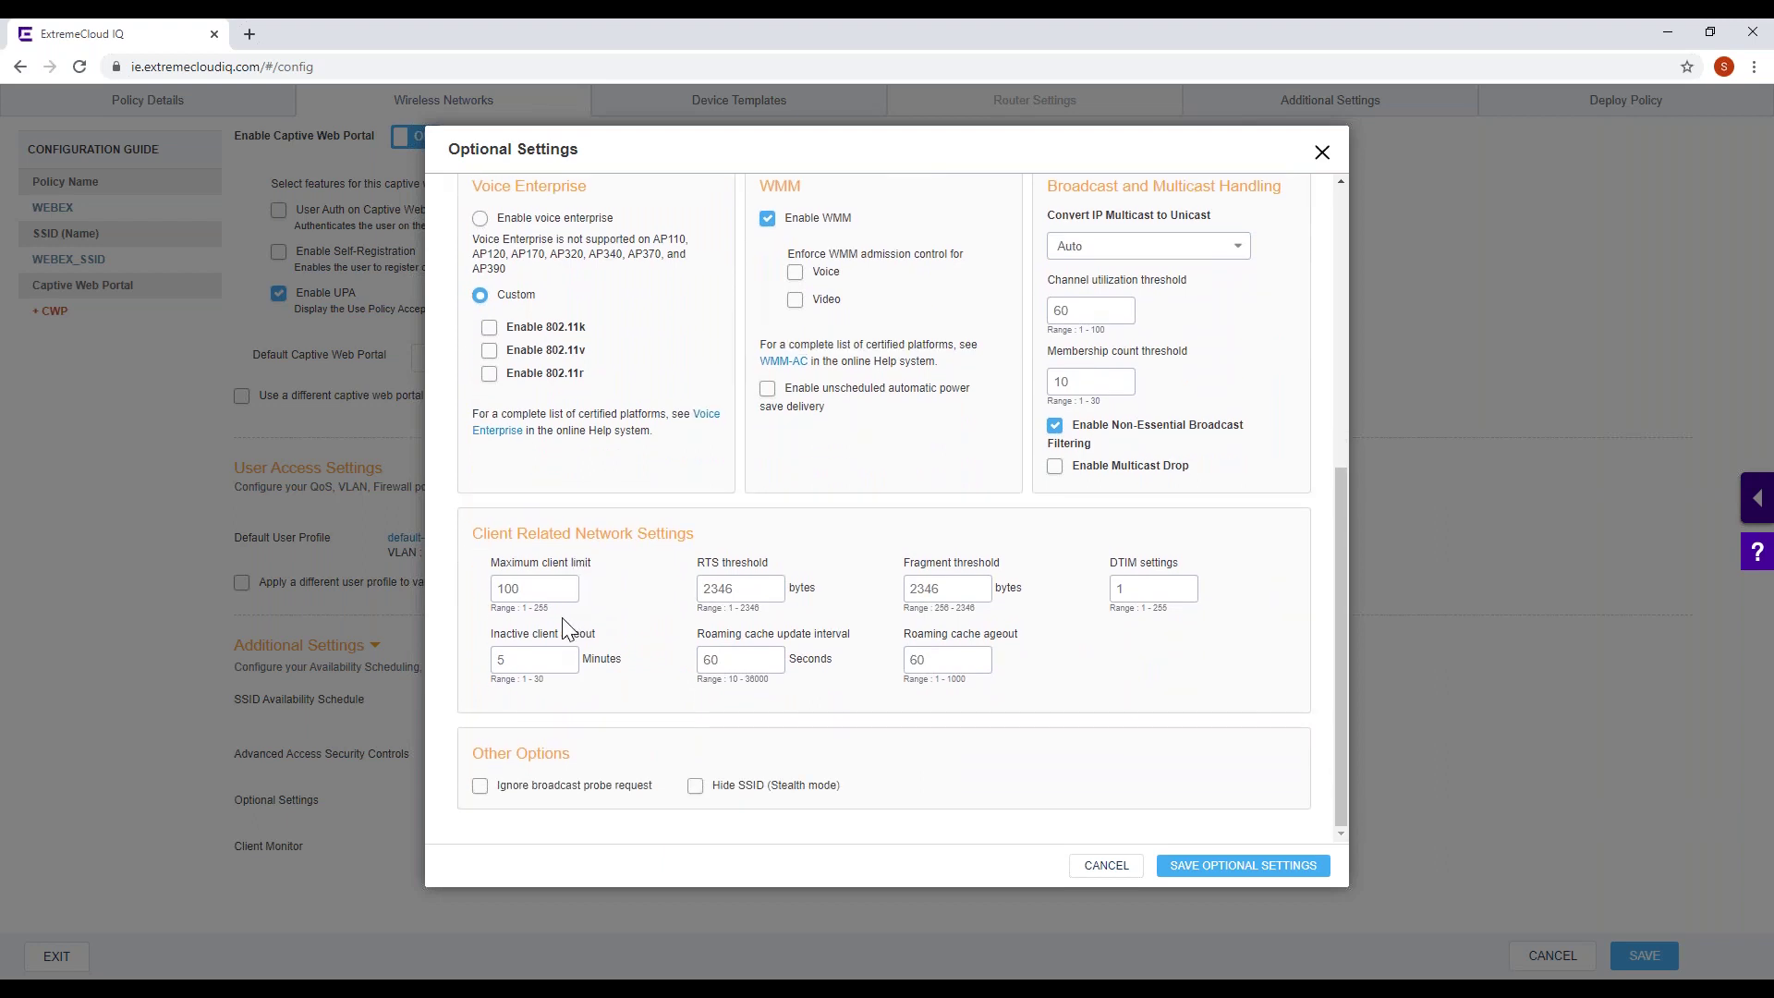
pyautogui.click(1107, 879)
pyautogui.click(1104, 868)
pyautogui.scroll(3, 1203, 586)
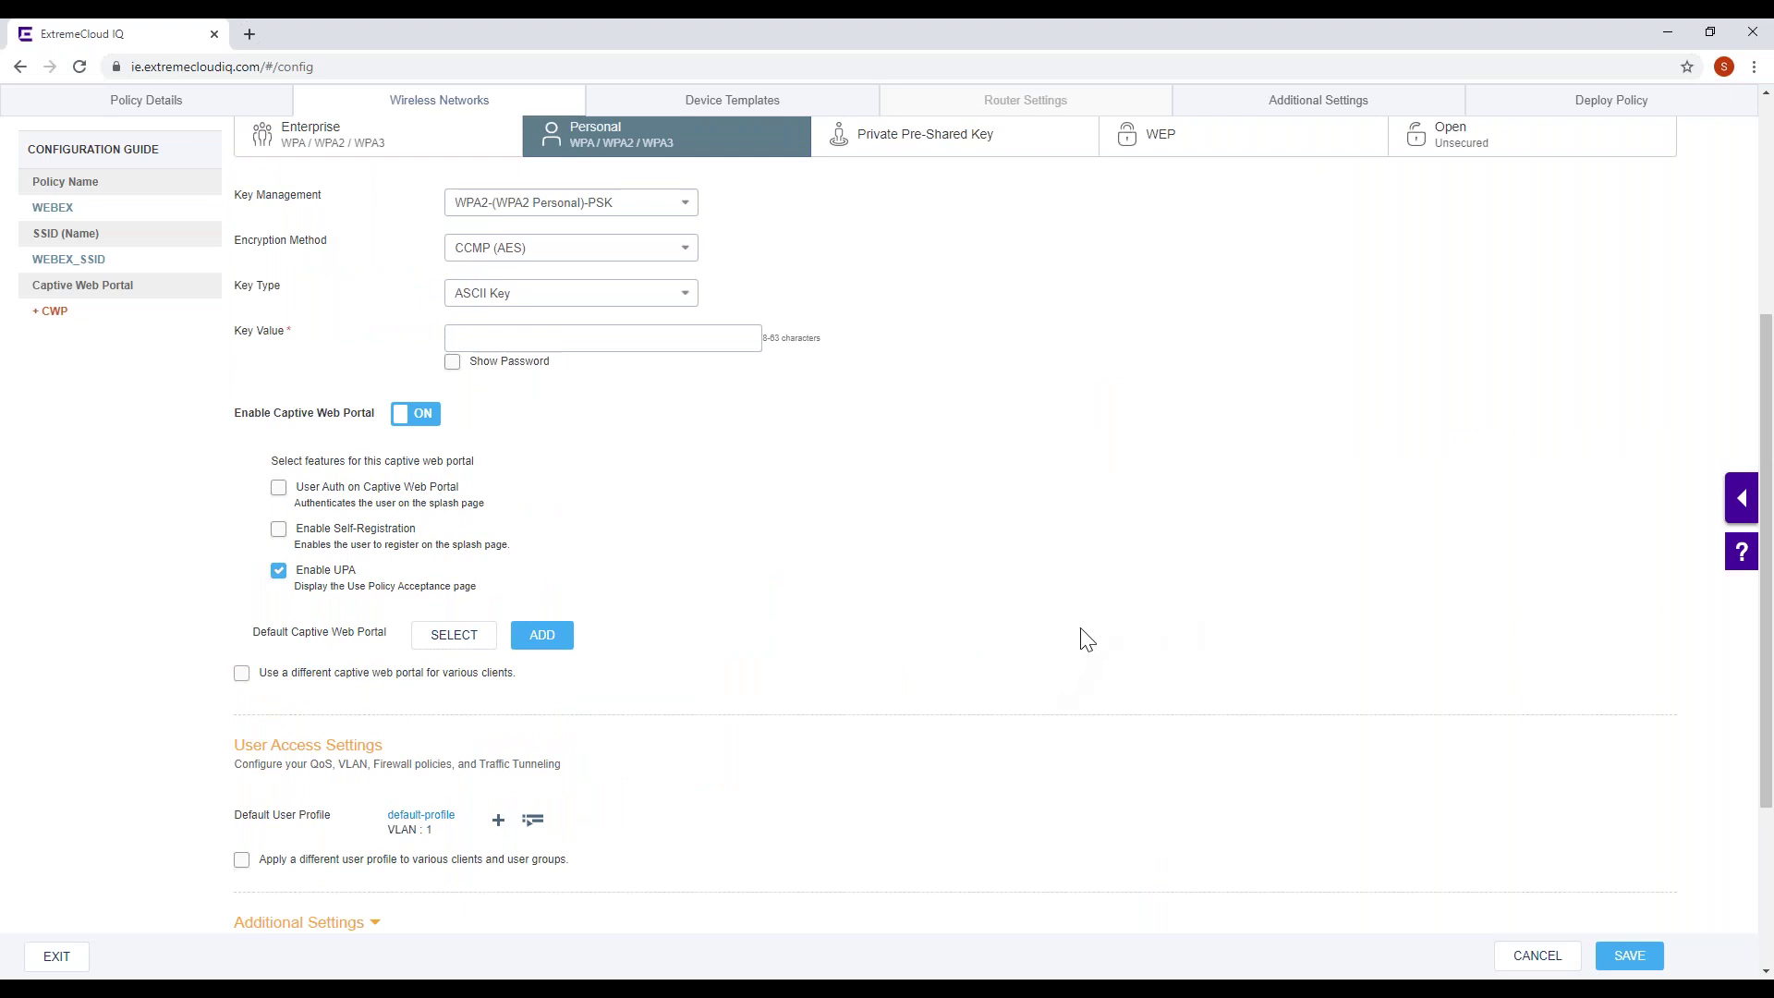
# - Open the WEBEX policy's device templates and start a new AP template for the AP305C model
pyautogui.scroll(3, 1019, 561)
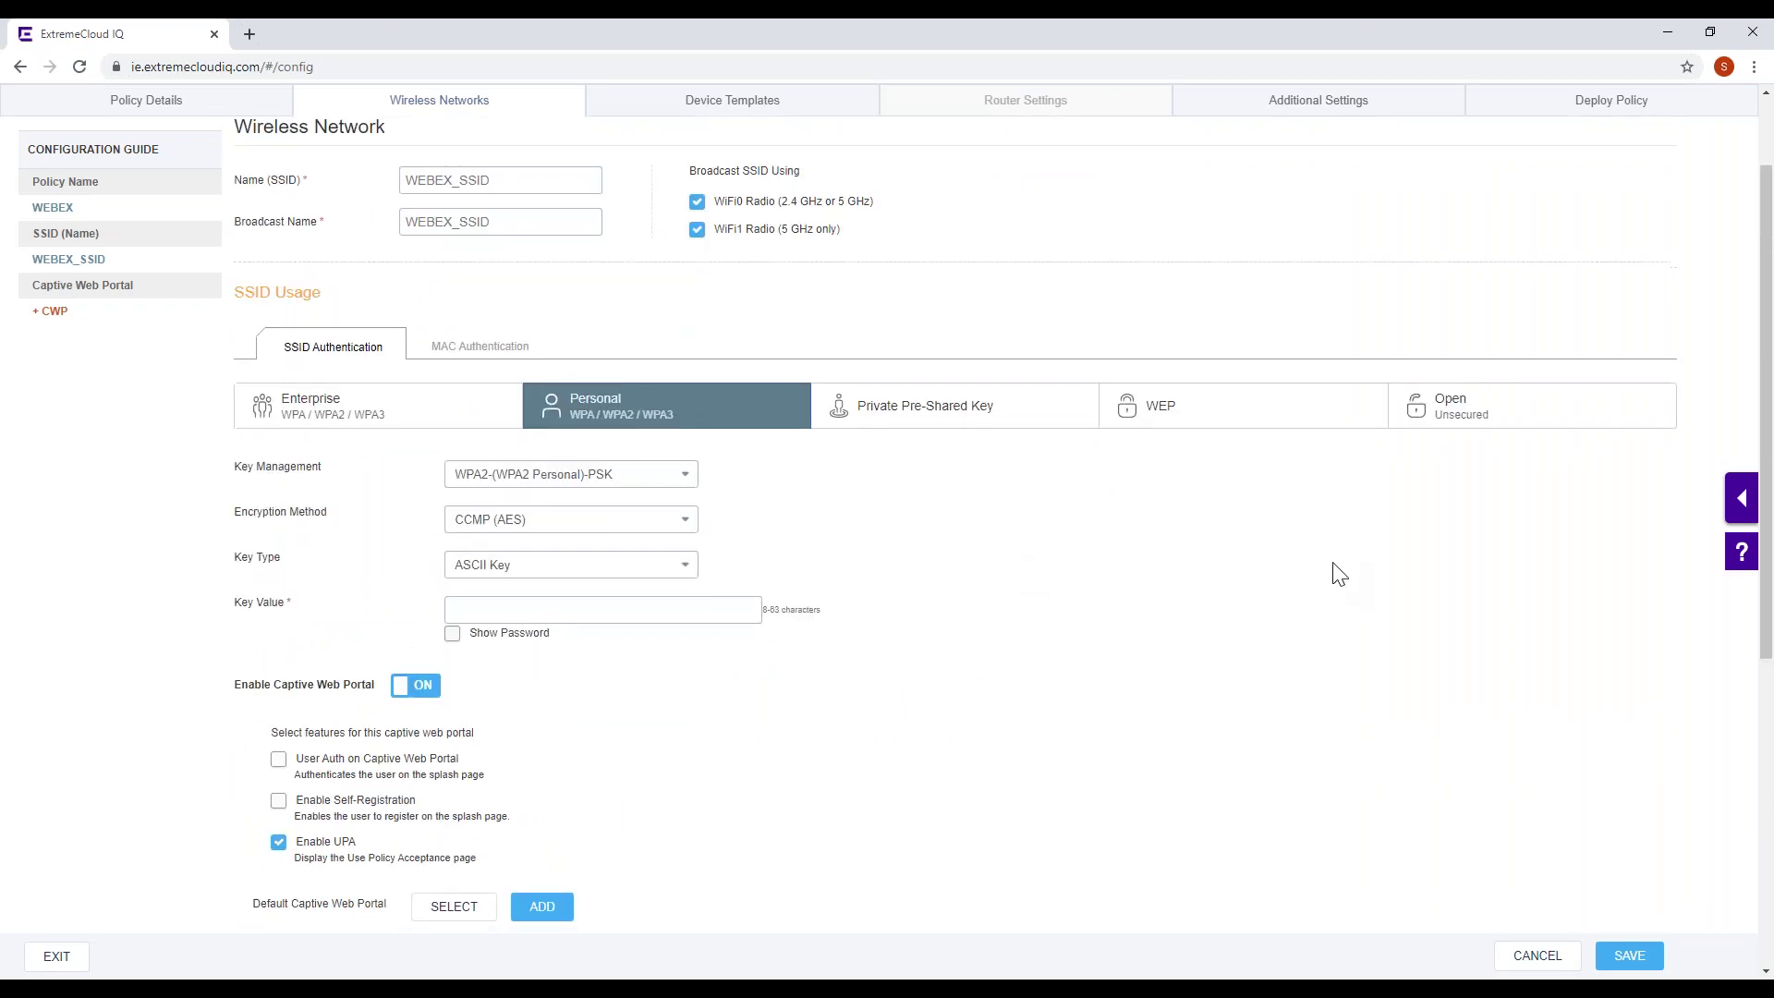
pyautogui.scroll(-1, 1335, 577)
pyautogui.scroll(3, 924, 781)
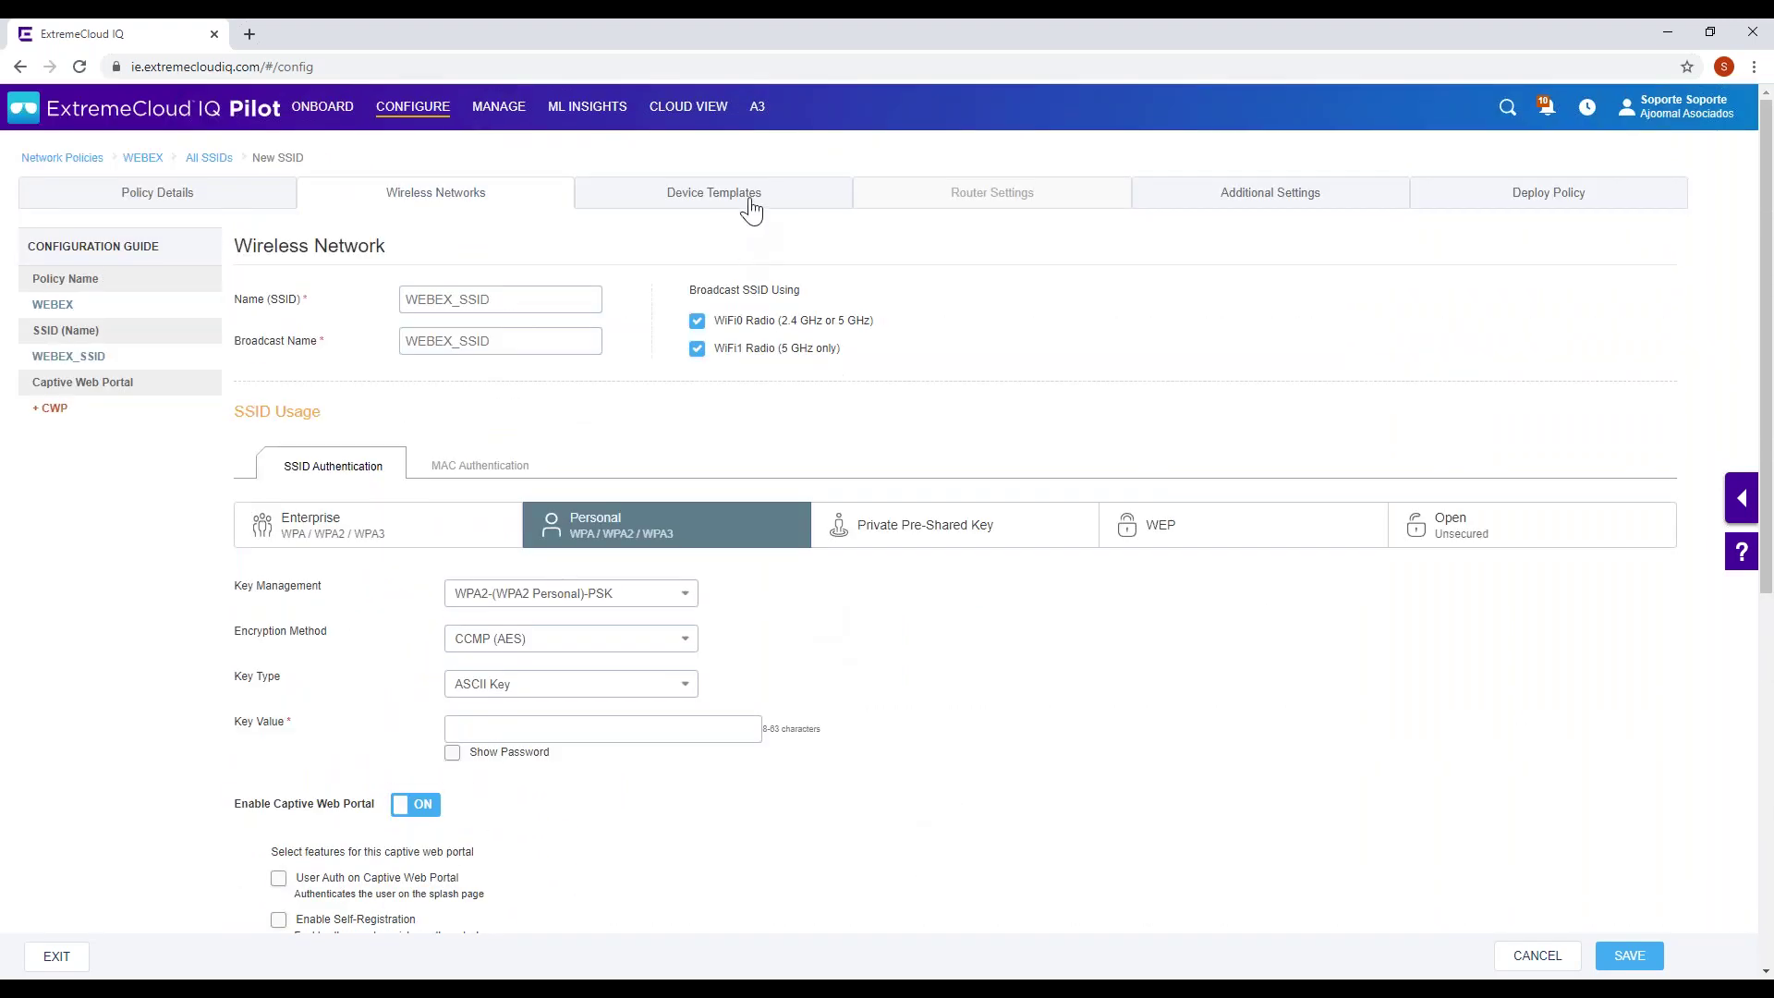
pyautogui.click(725, 191)
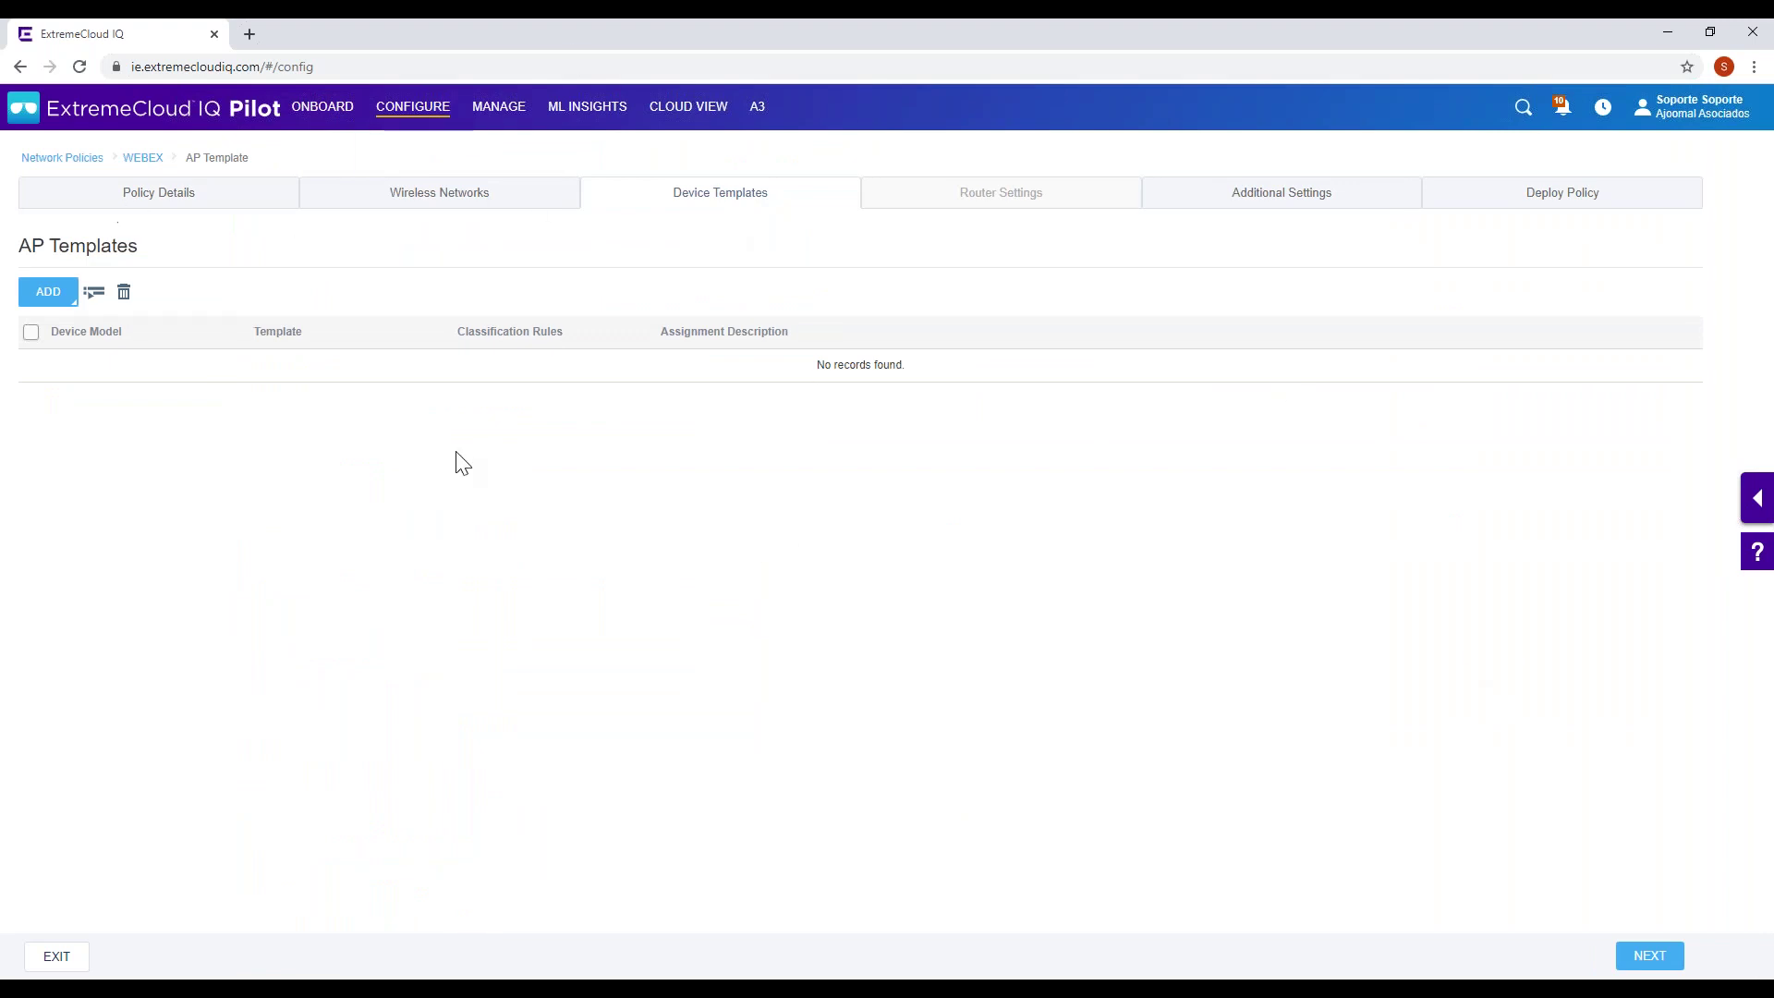
pyautogui.click(54, 291)
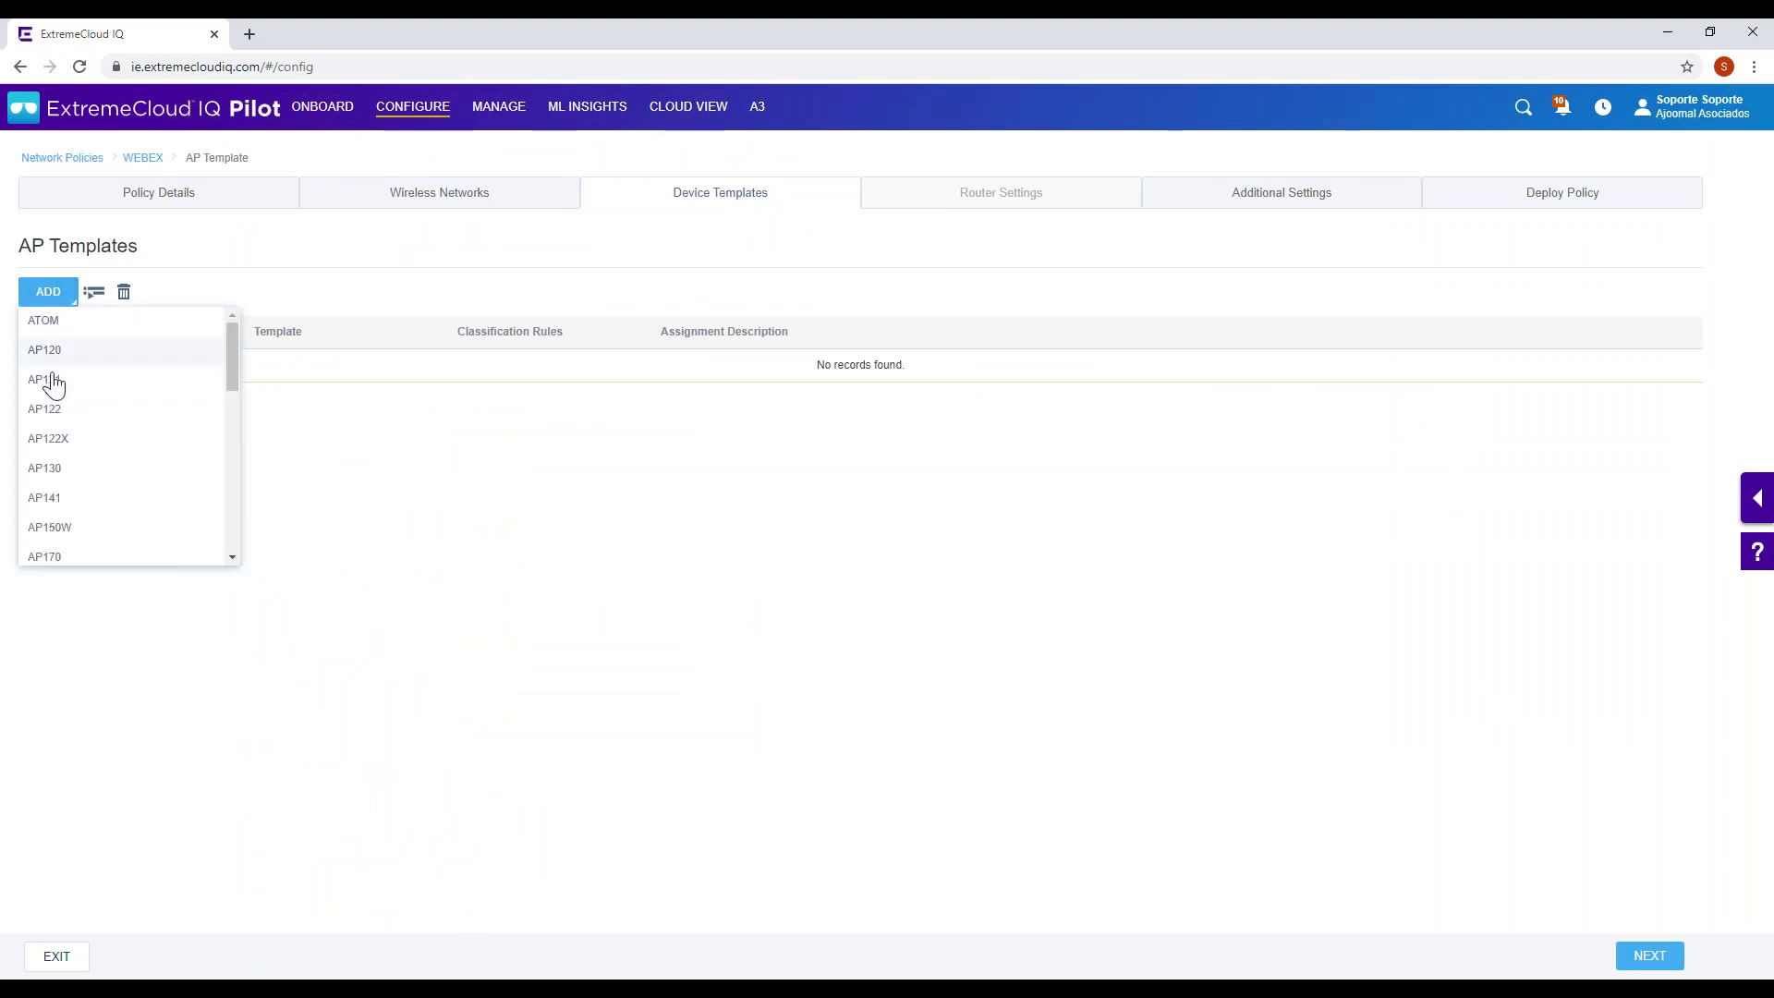
pyautogui.scroll(-3, 109, 525)
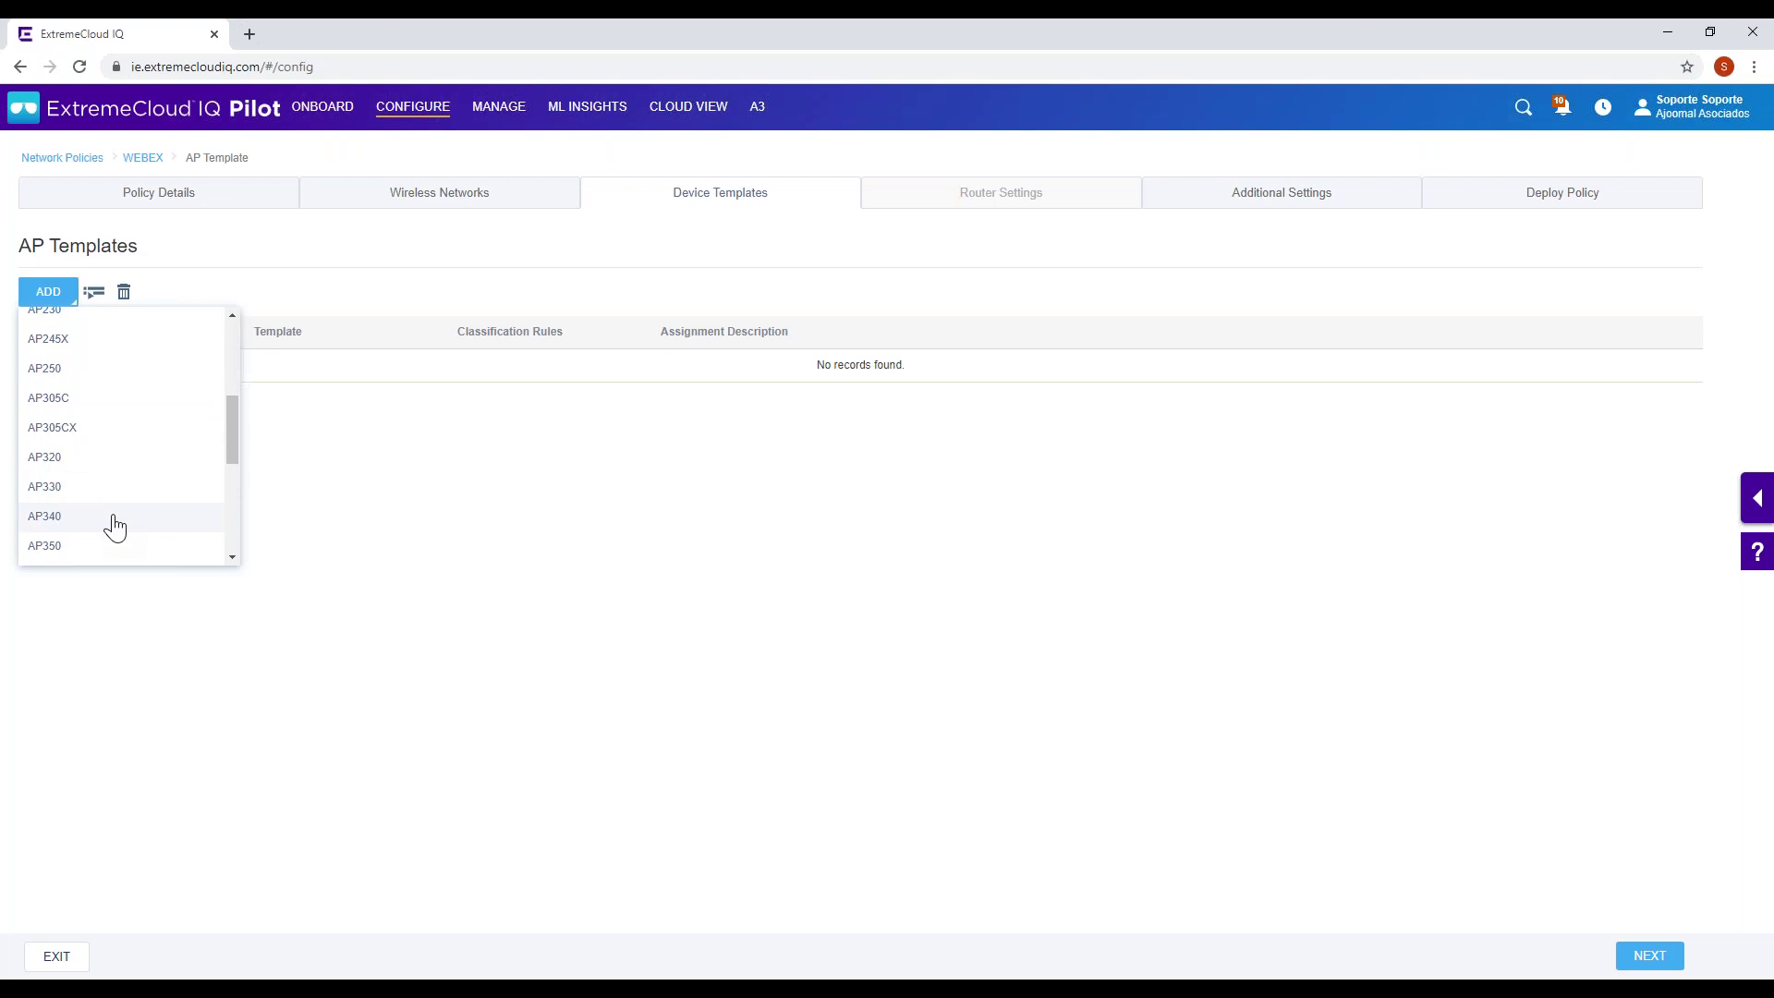
pyautogui.scroll(-3, 111, 523)
pyautogui.click(107, 419)
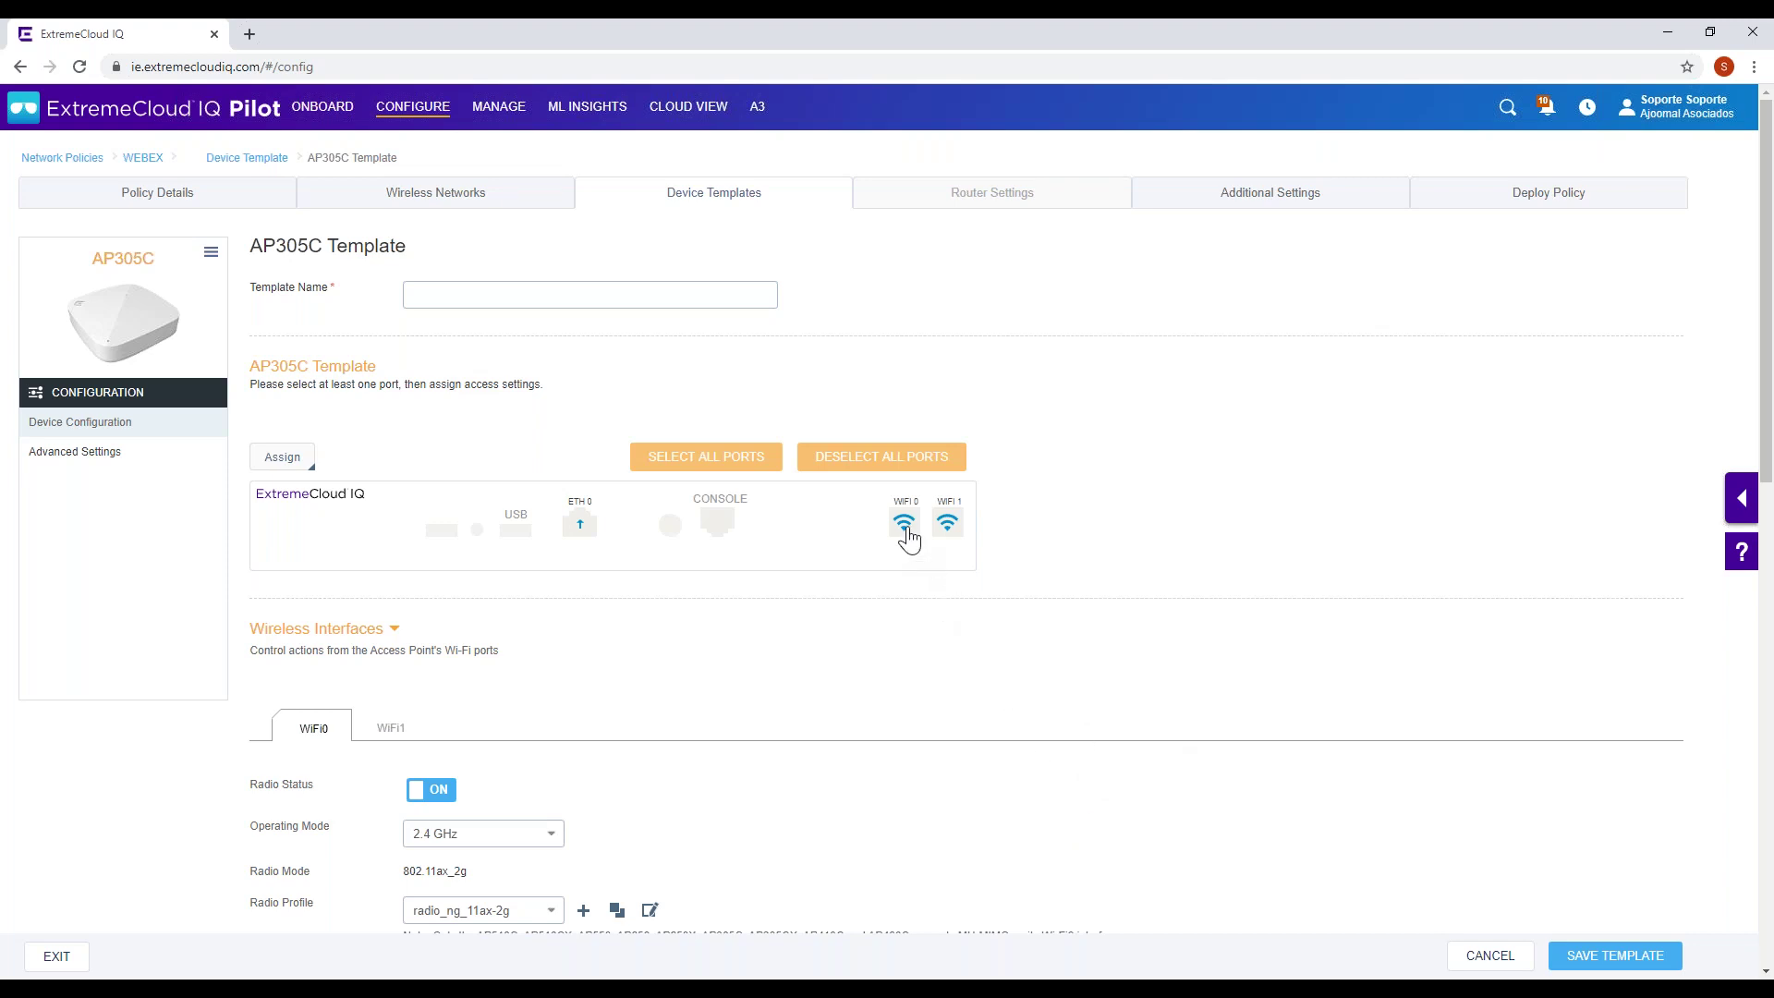
# - Review the WiFi0 settings of the AP305C template and open its radio_ng_11ax-2g radio profile for editing
pyautogui.scroll(-3, 447, 676)
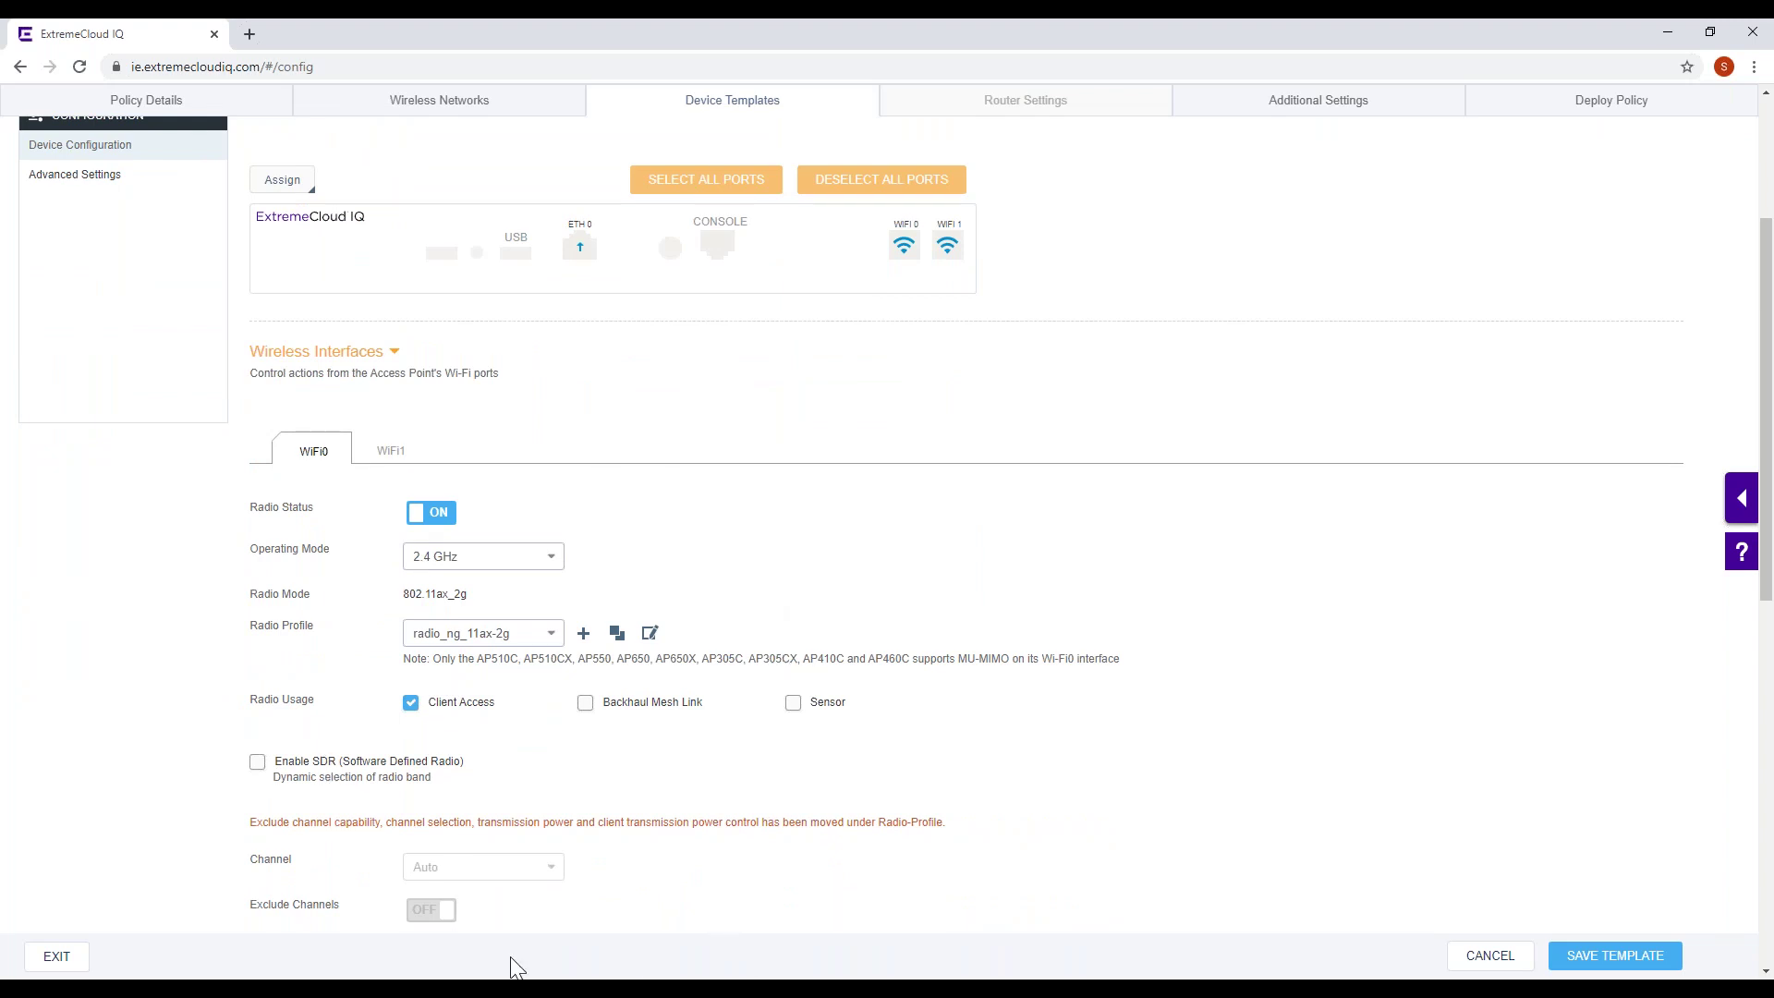
pyautogui.scroll(-1, 716, 608)
pyautogui.scroll(-2, 716, 608)
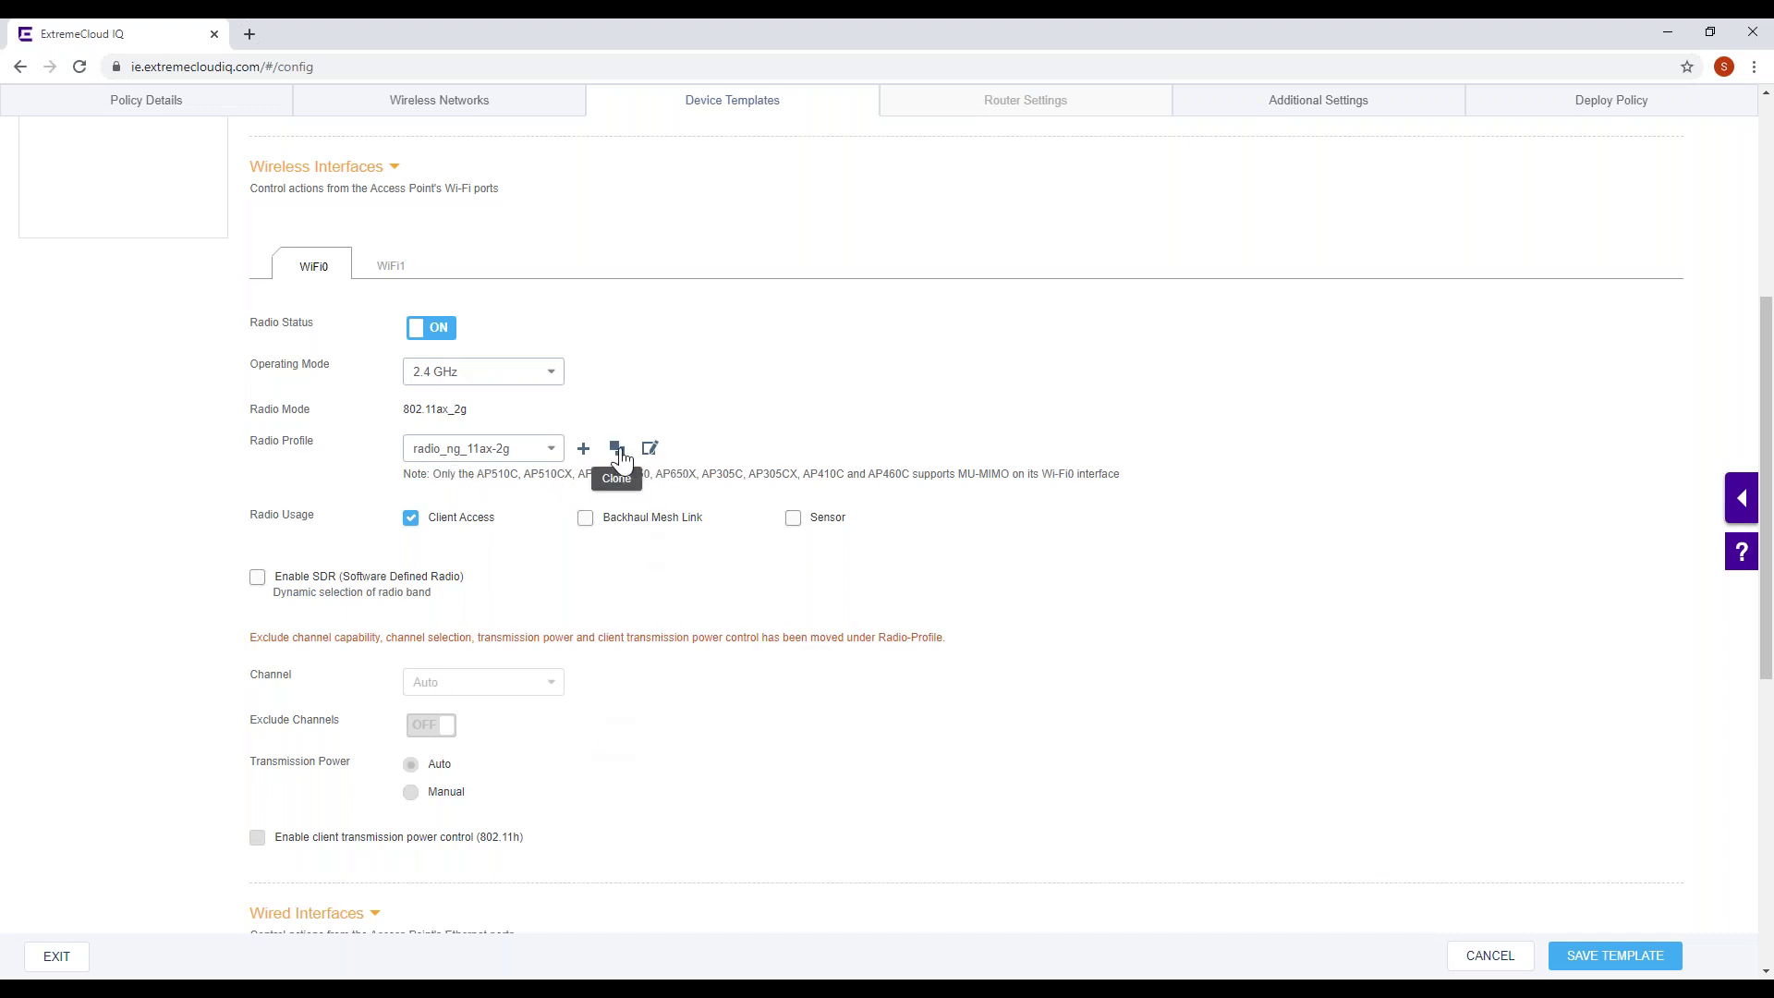
pyautogui.click(651, 449)
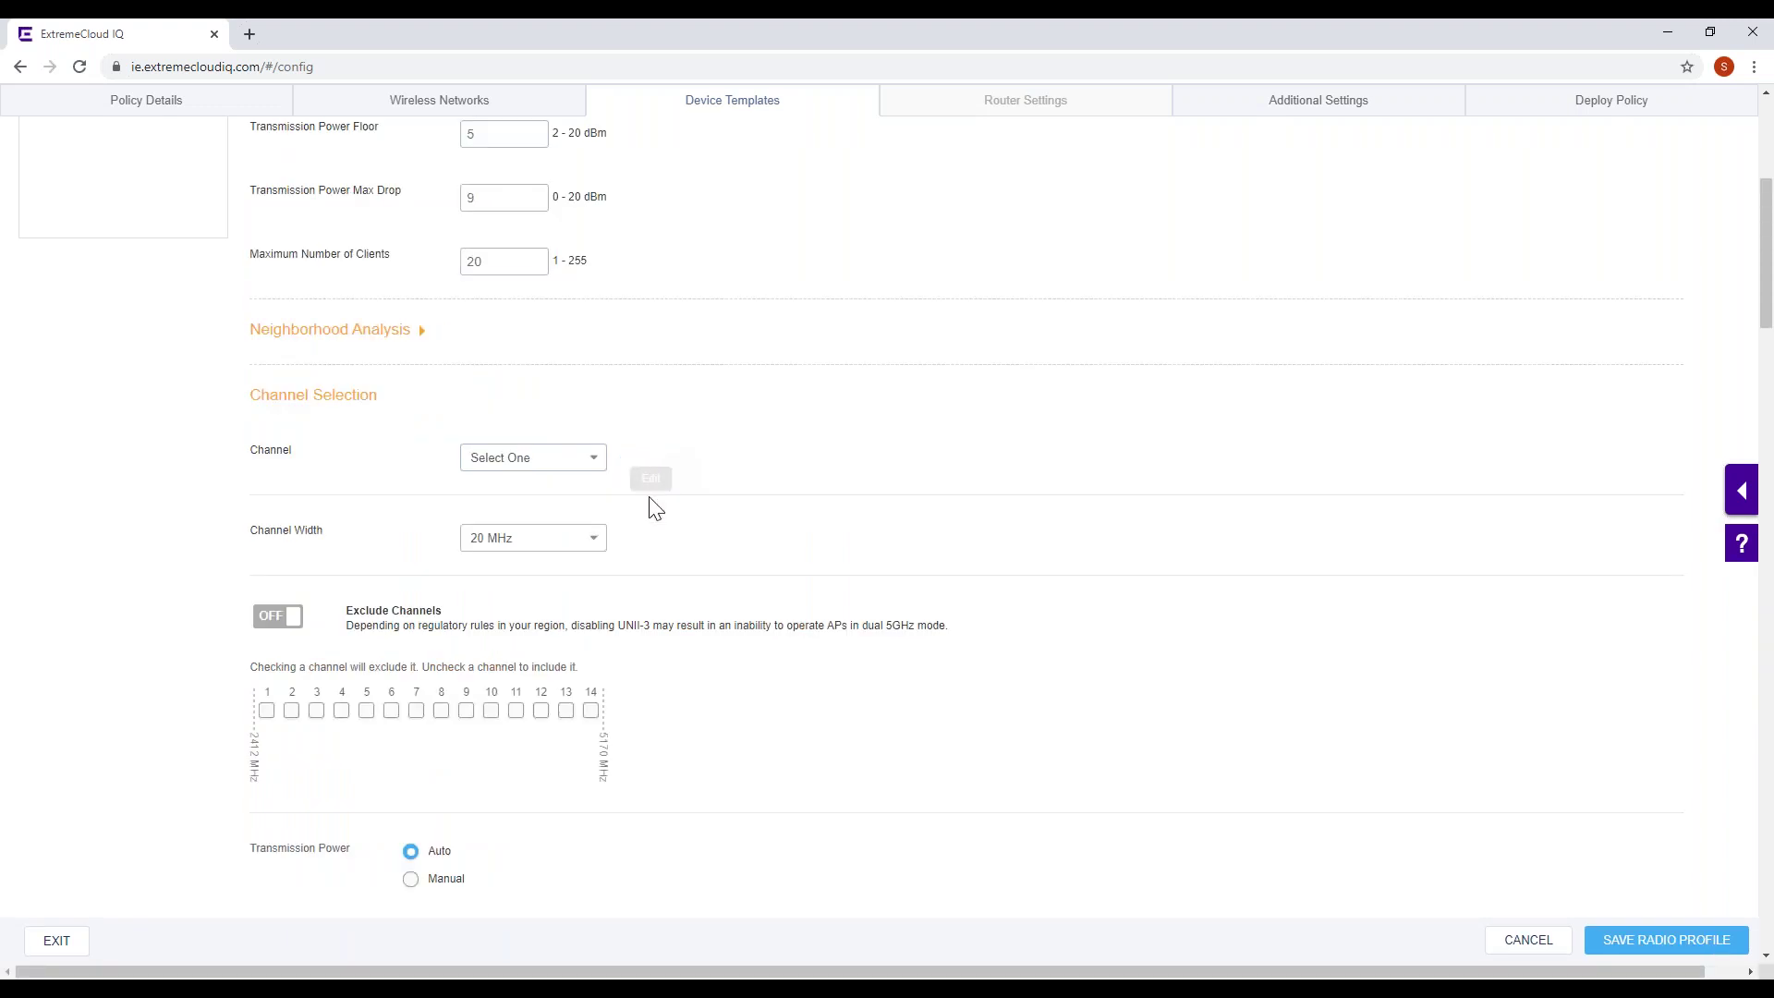
# - Examine the radio profile's channel selection, transmission power, channel limits and dynamic channel switching settings
pyautogui.scroll(-2, 1033, 677)
pyautogui.scroll(-2, 1032, 679)
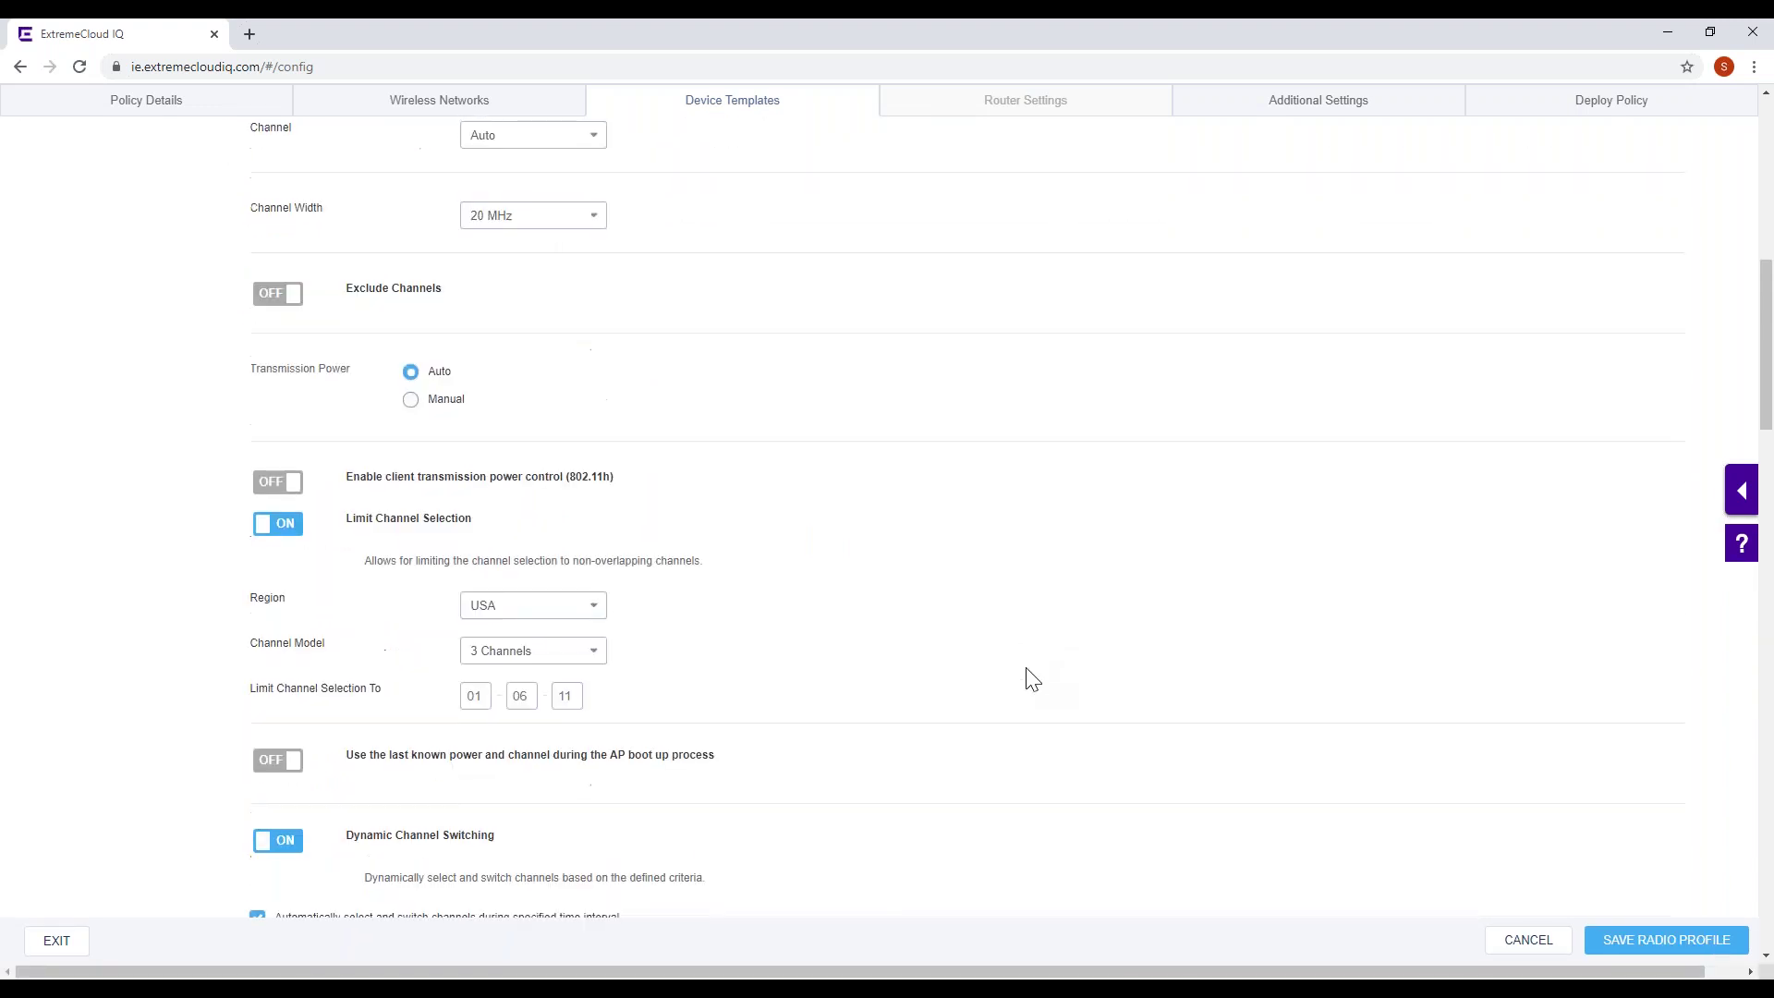
pyautogui.scroll(-4, 633, 738)
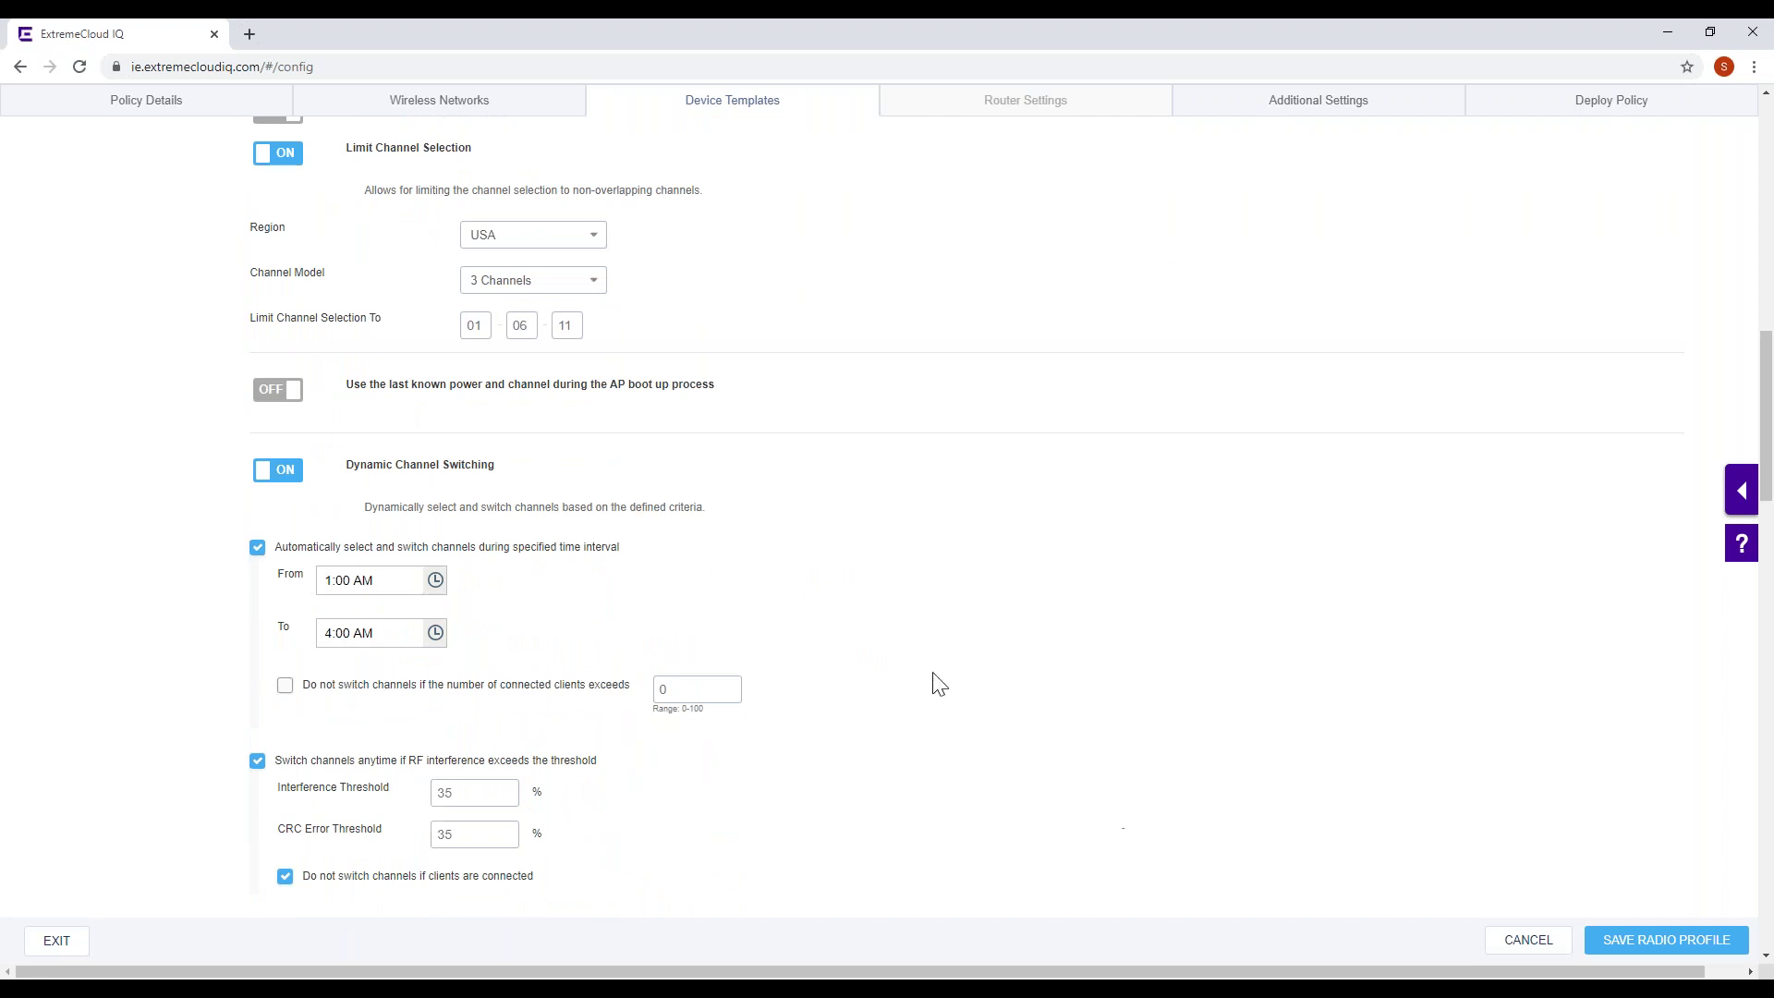
pyautogui.scroll(-3, 933, 688)
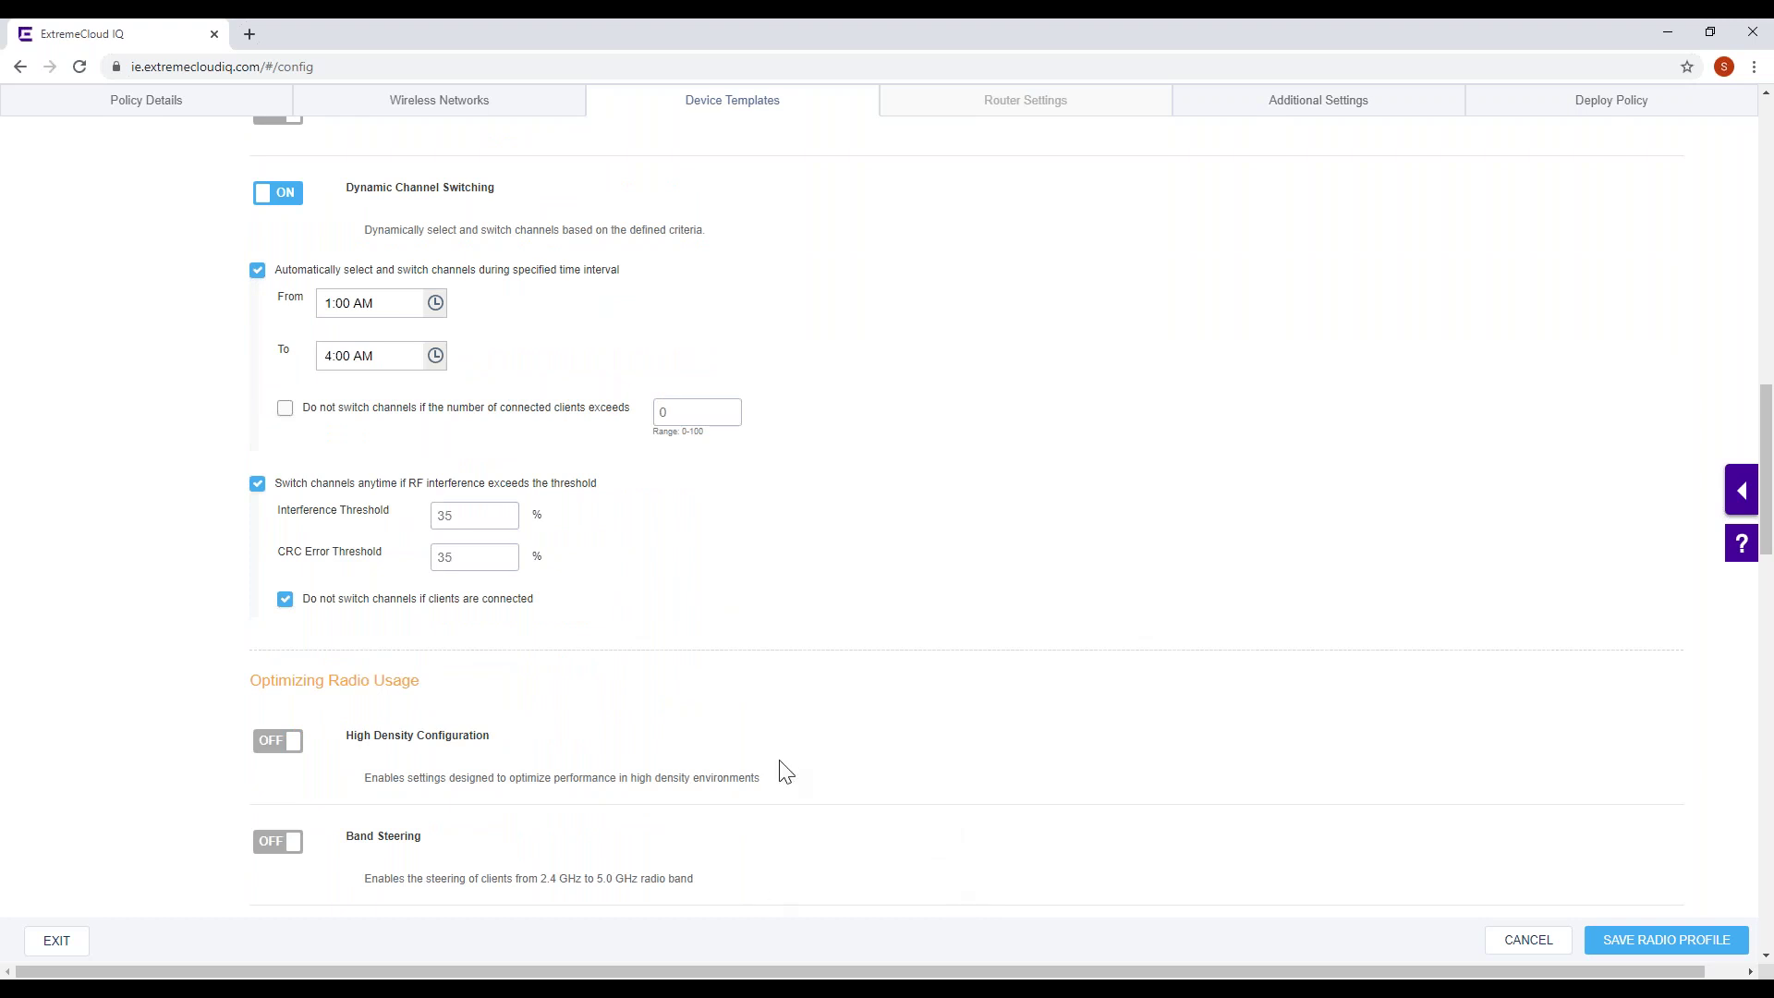
pyautogui.scroll(-1, 785, 716)
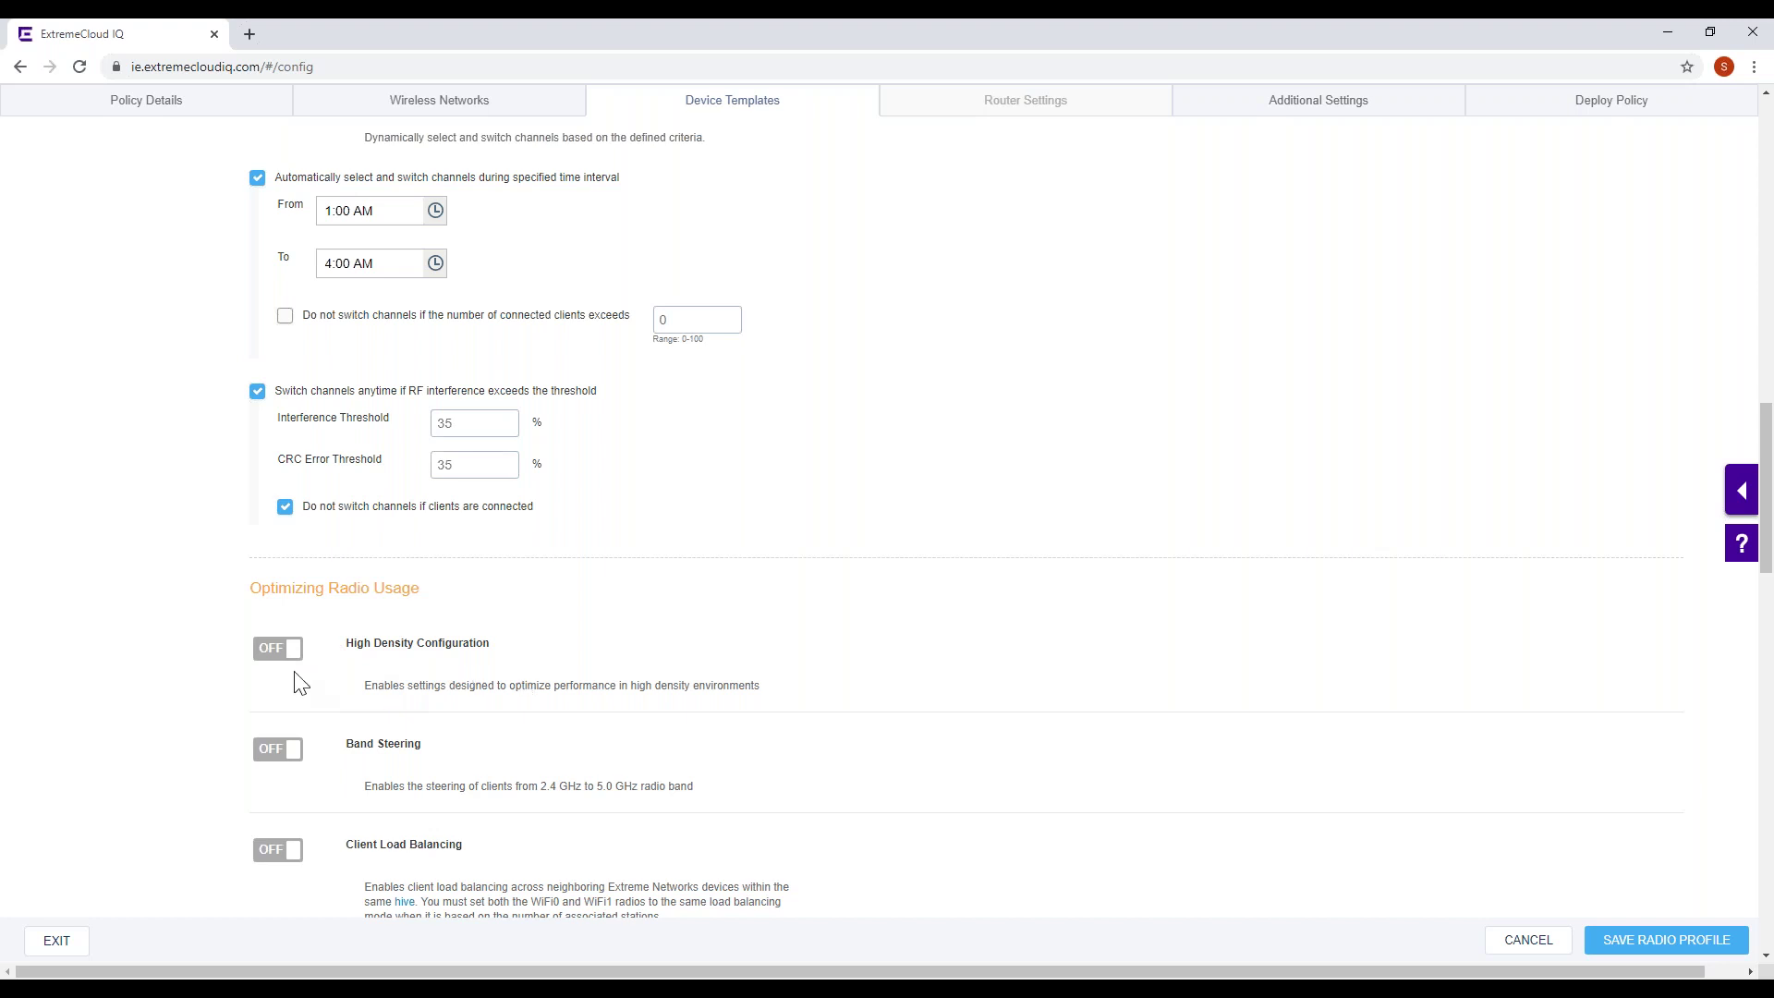
# - Examine the radio profile's radio usage optimization, Safety Net, backhaul failover, miscellaneous, WMM QoS and sensor scan settings
pyautogui.scroll(-3, 266, 657)
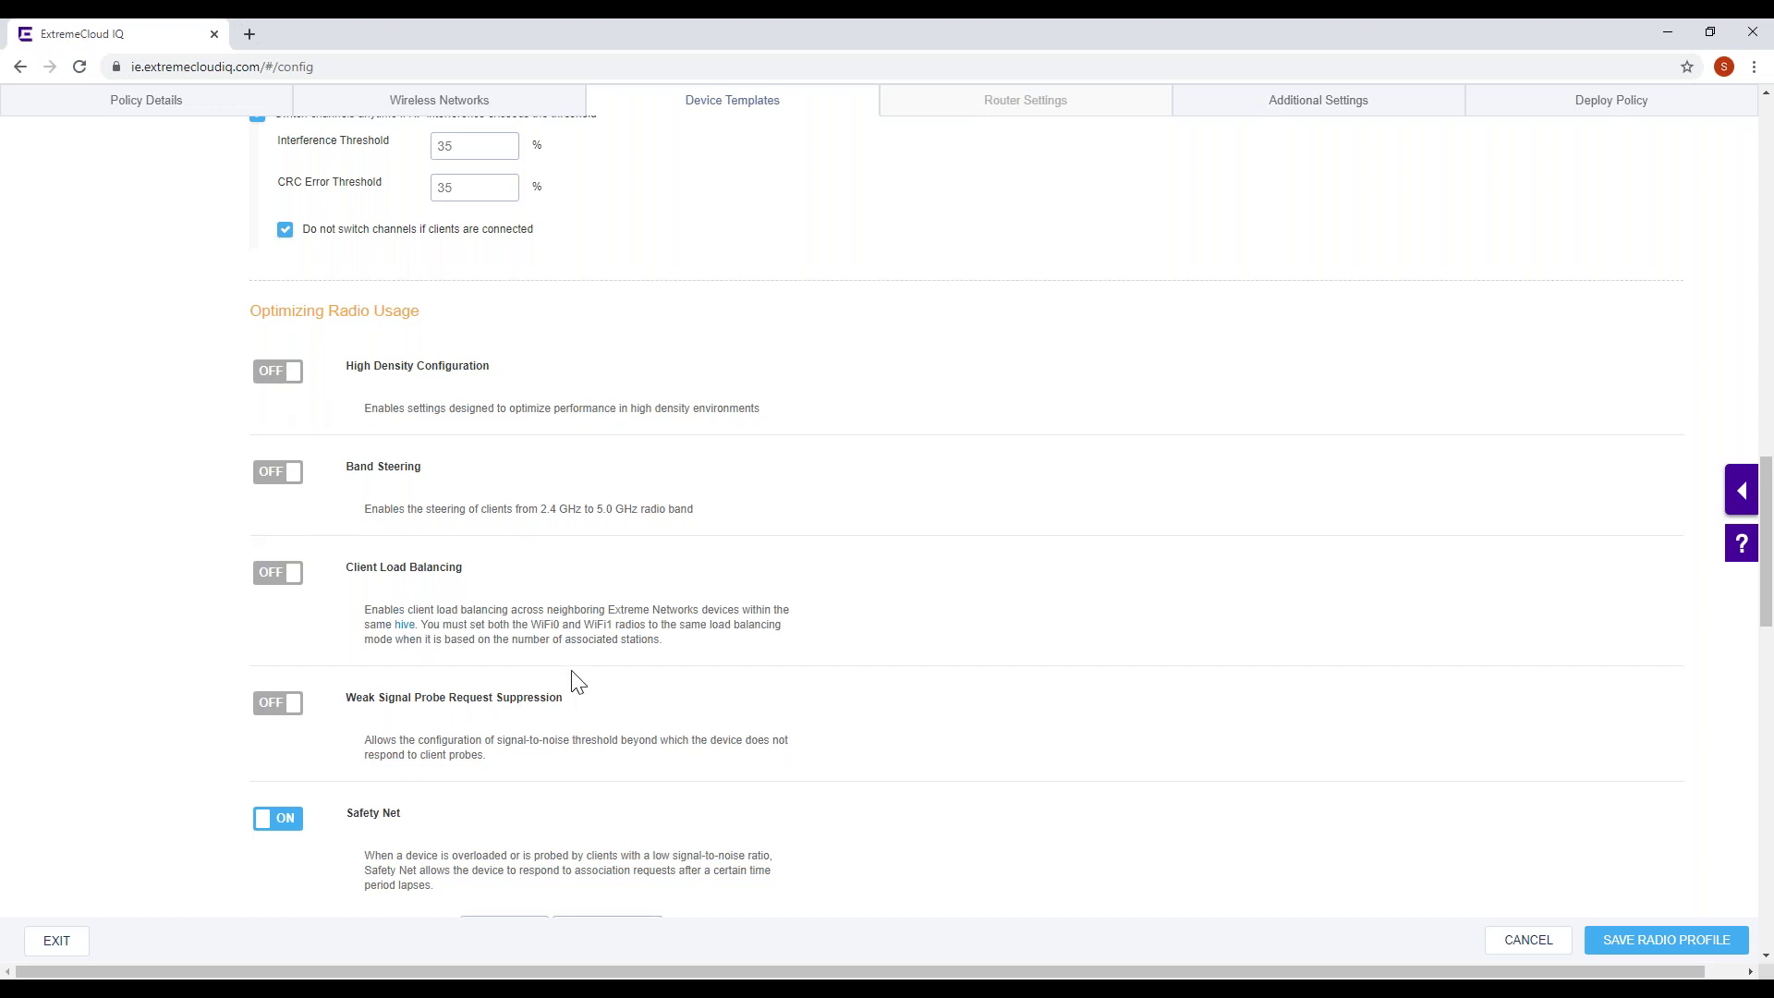
pyautogui.scroll(-3, 734, 656)
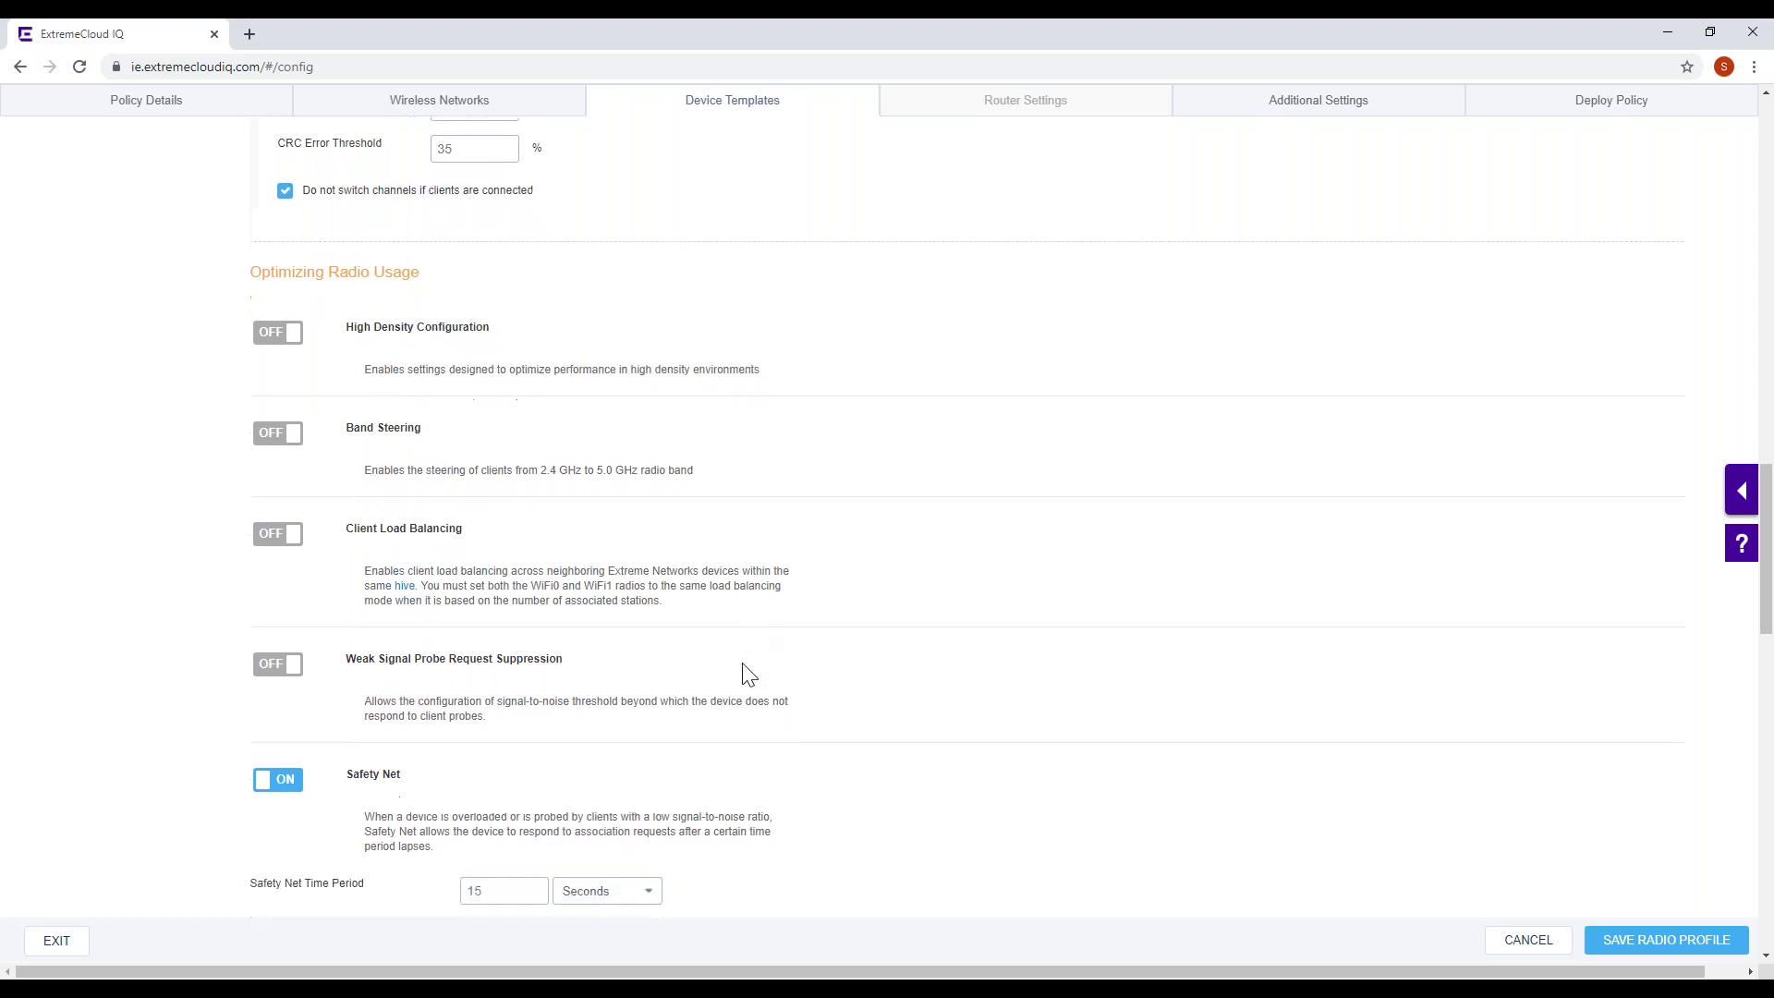
pyautogui.scroll(-6, 735, 676)
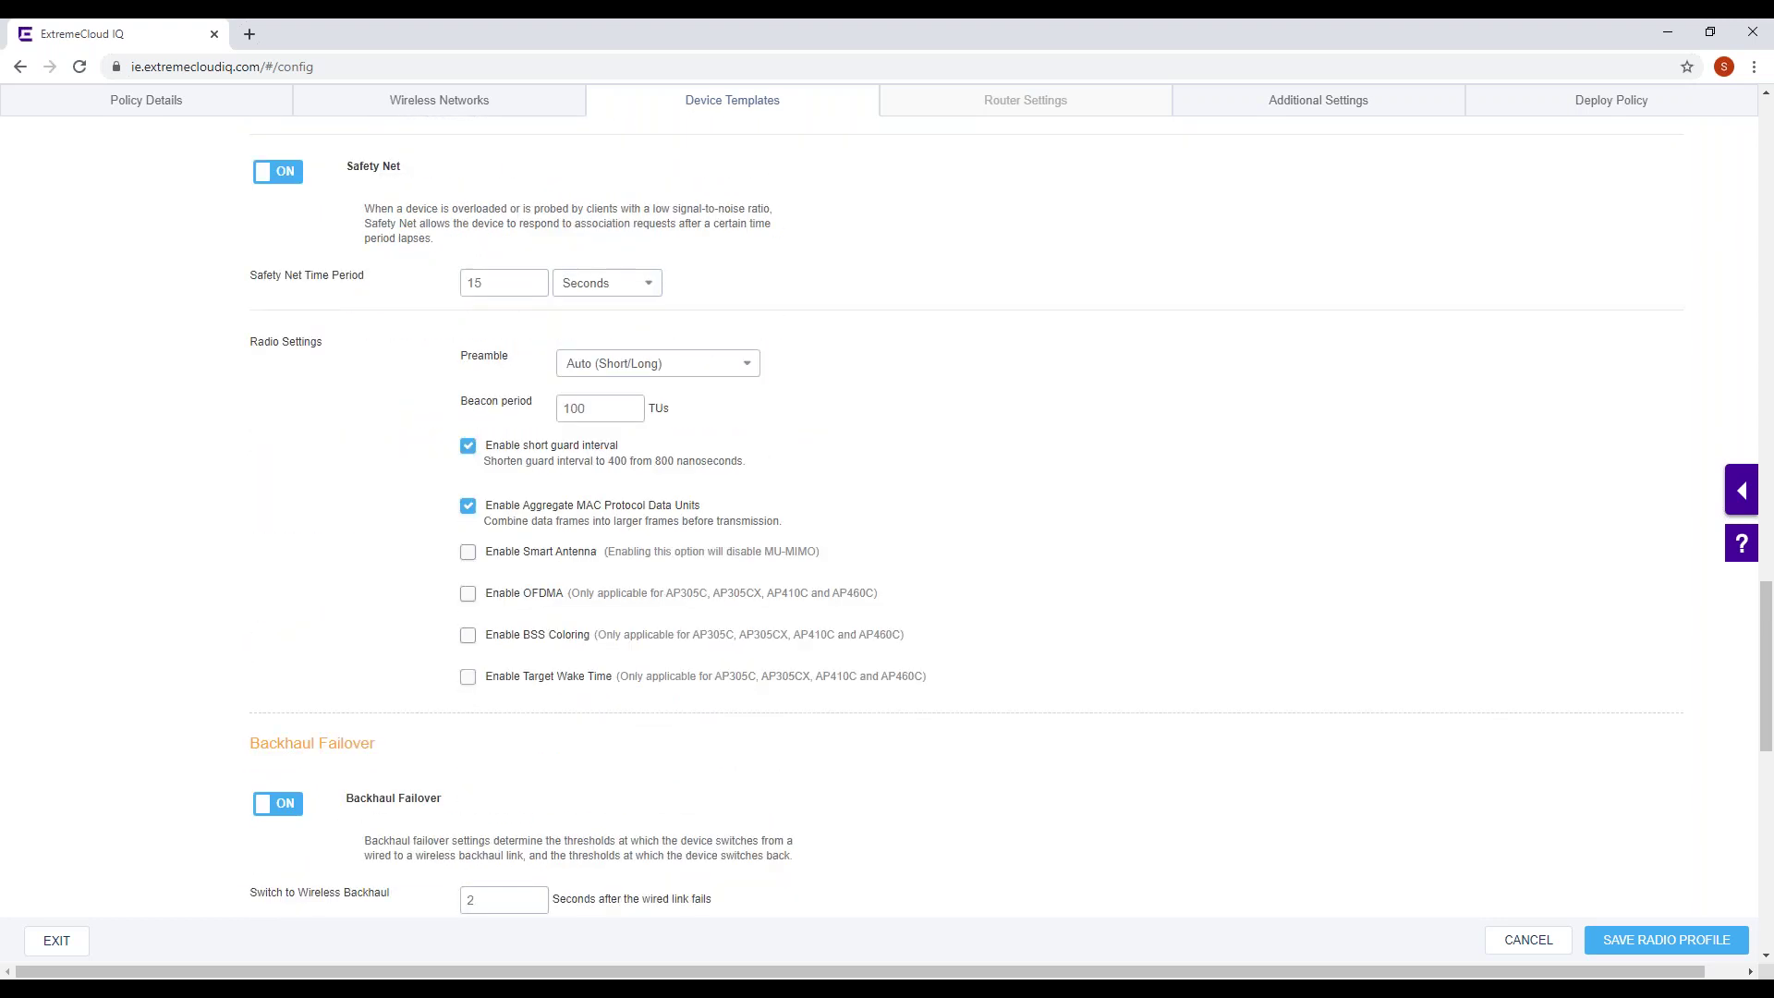
pyautogui.scroll(-7, 736, 694)
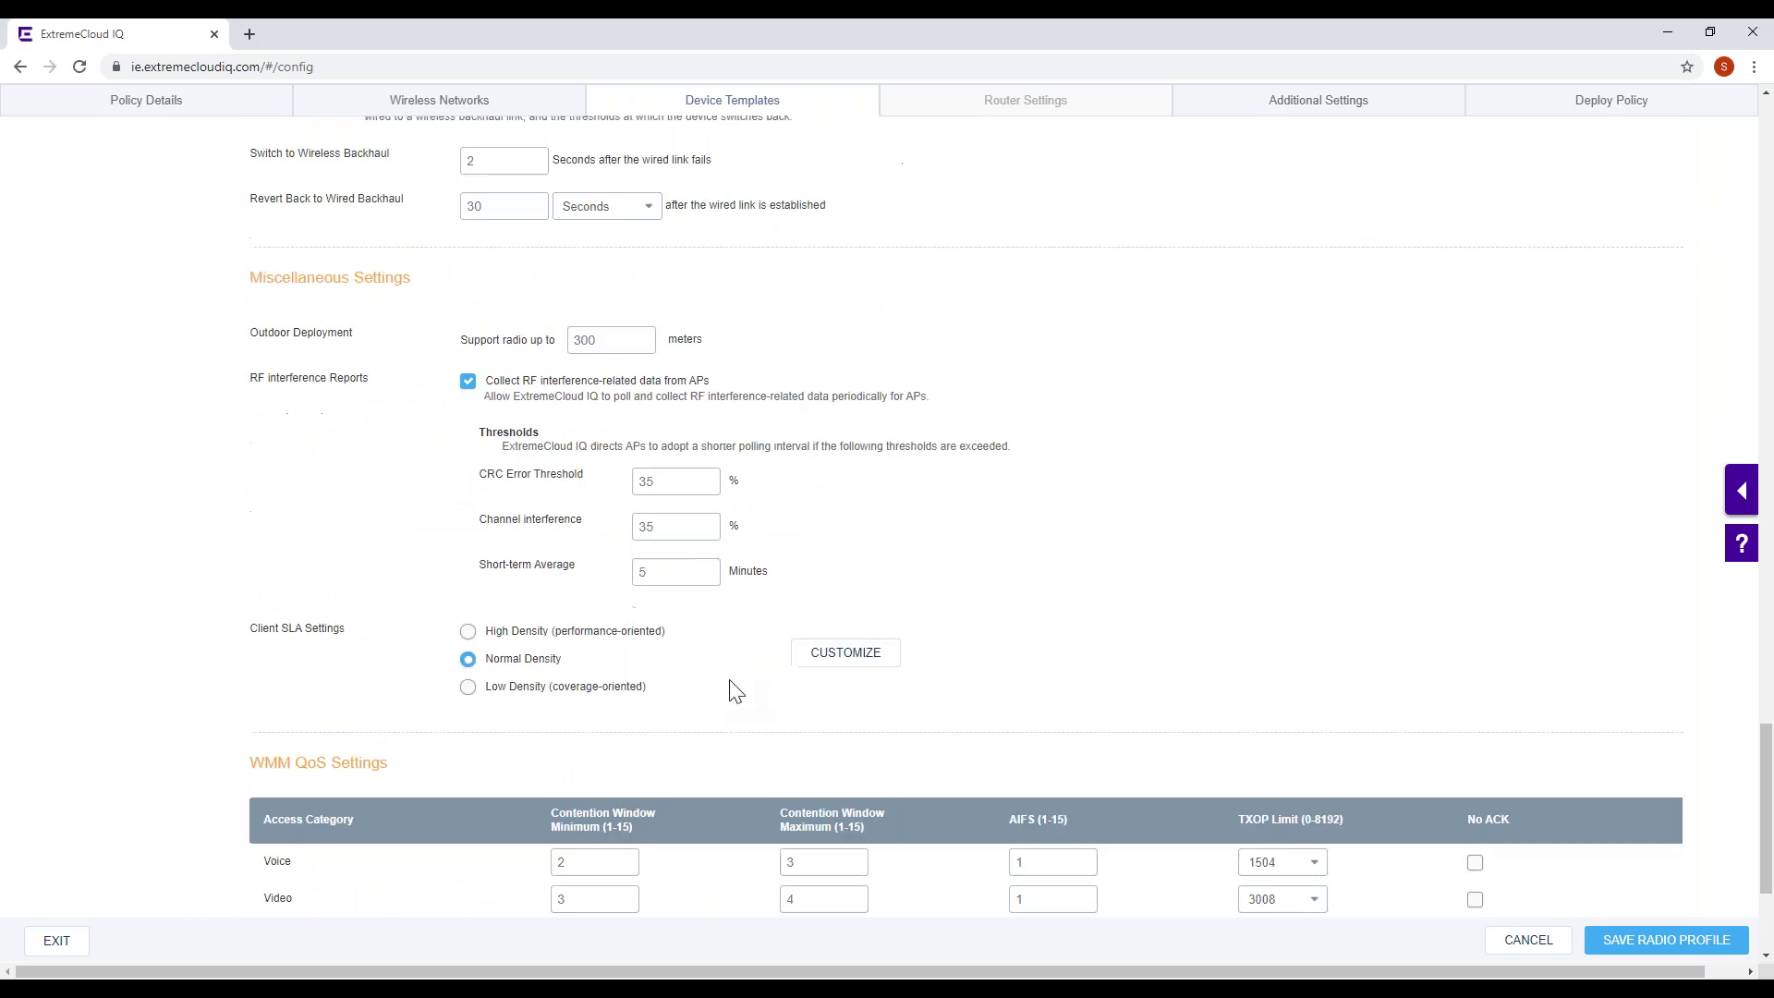
pyautogui.scroll(-1, 736, 695)
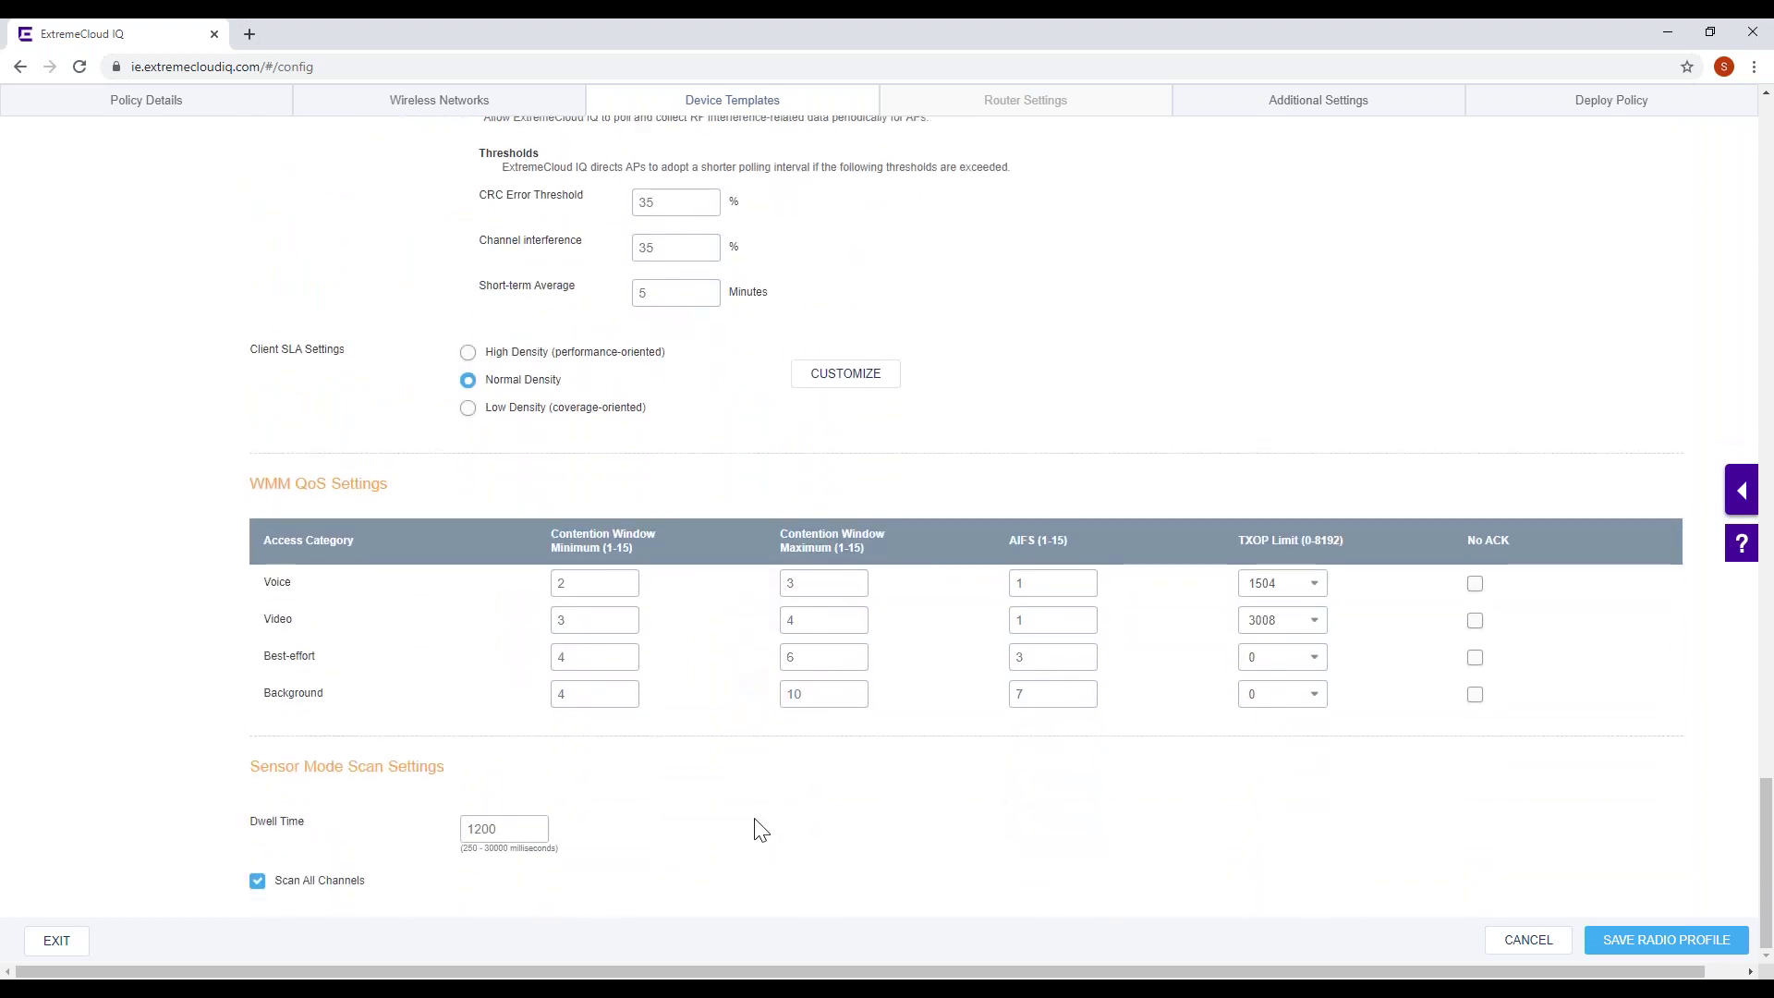
pyautogui.scroll(7, 910, 642)
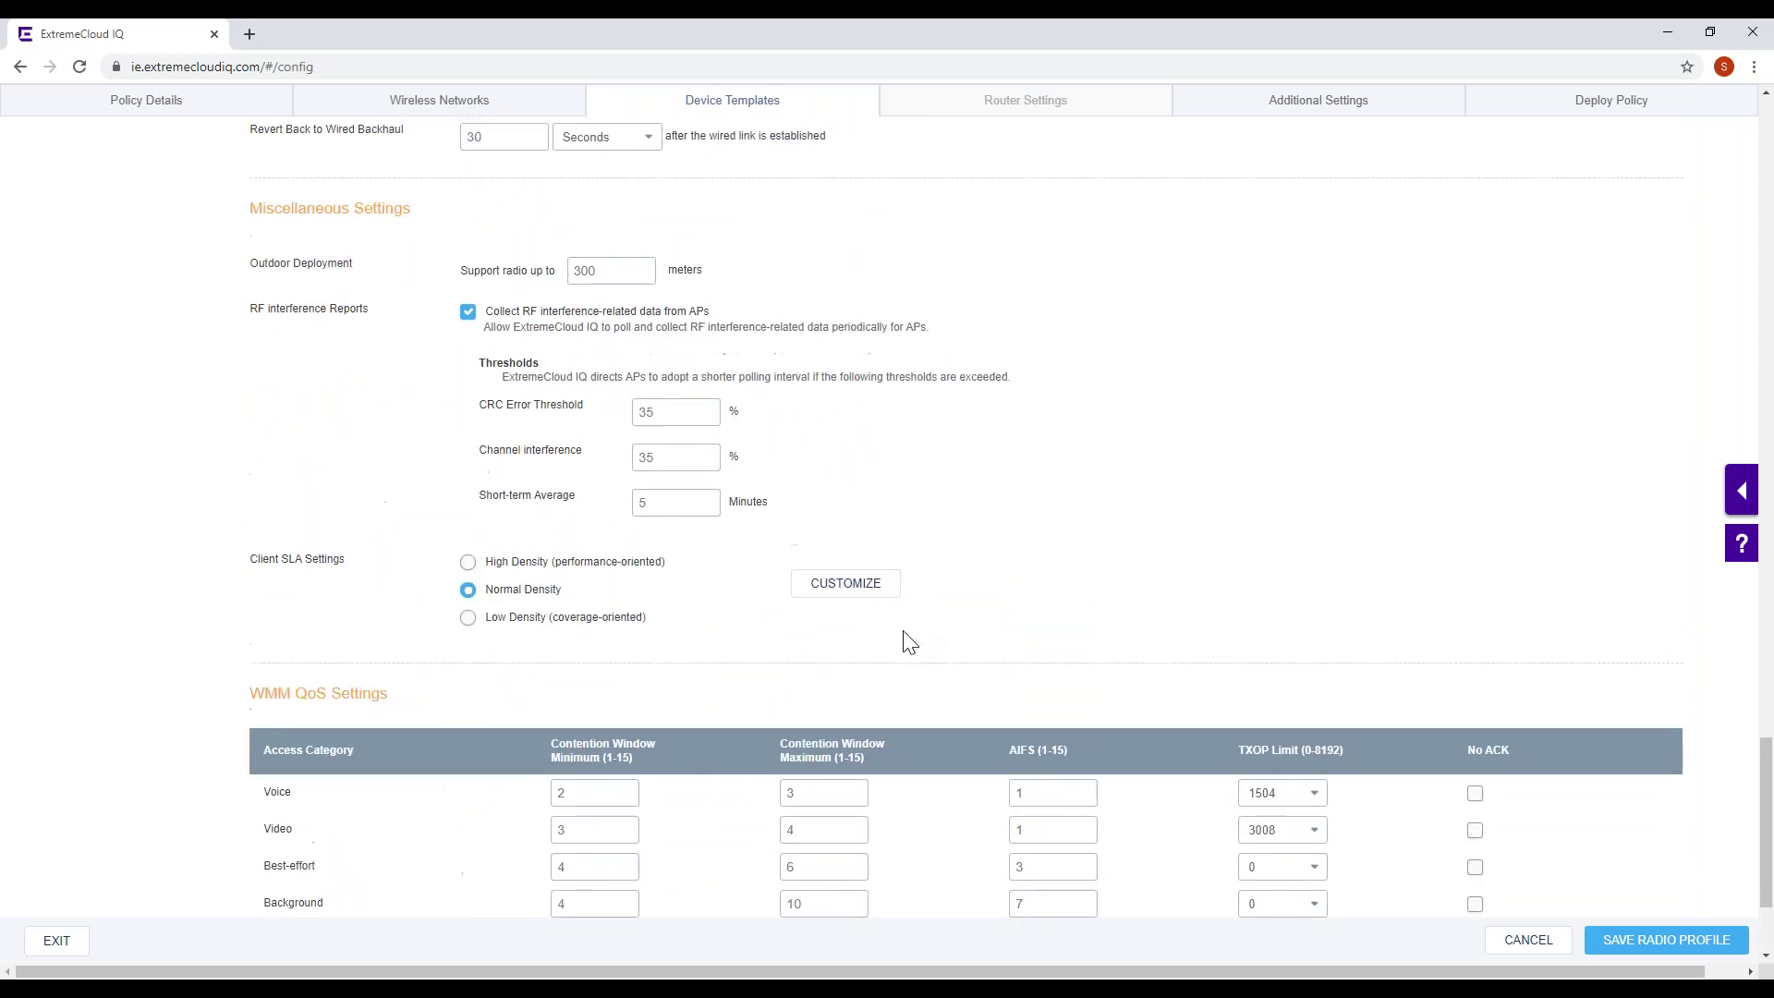
pyautogui.scroll(20, 902, 645)
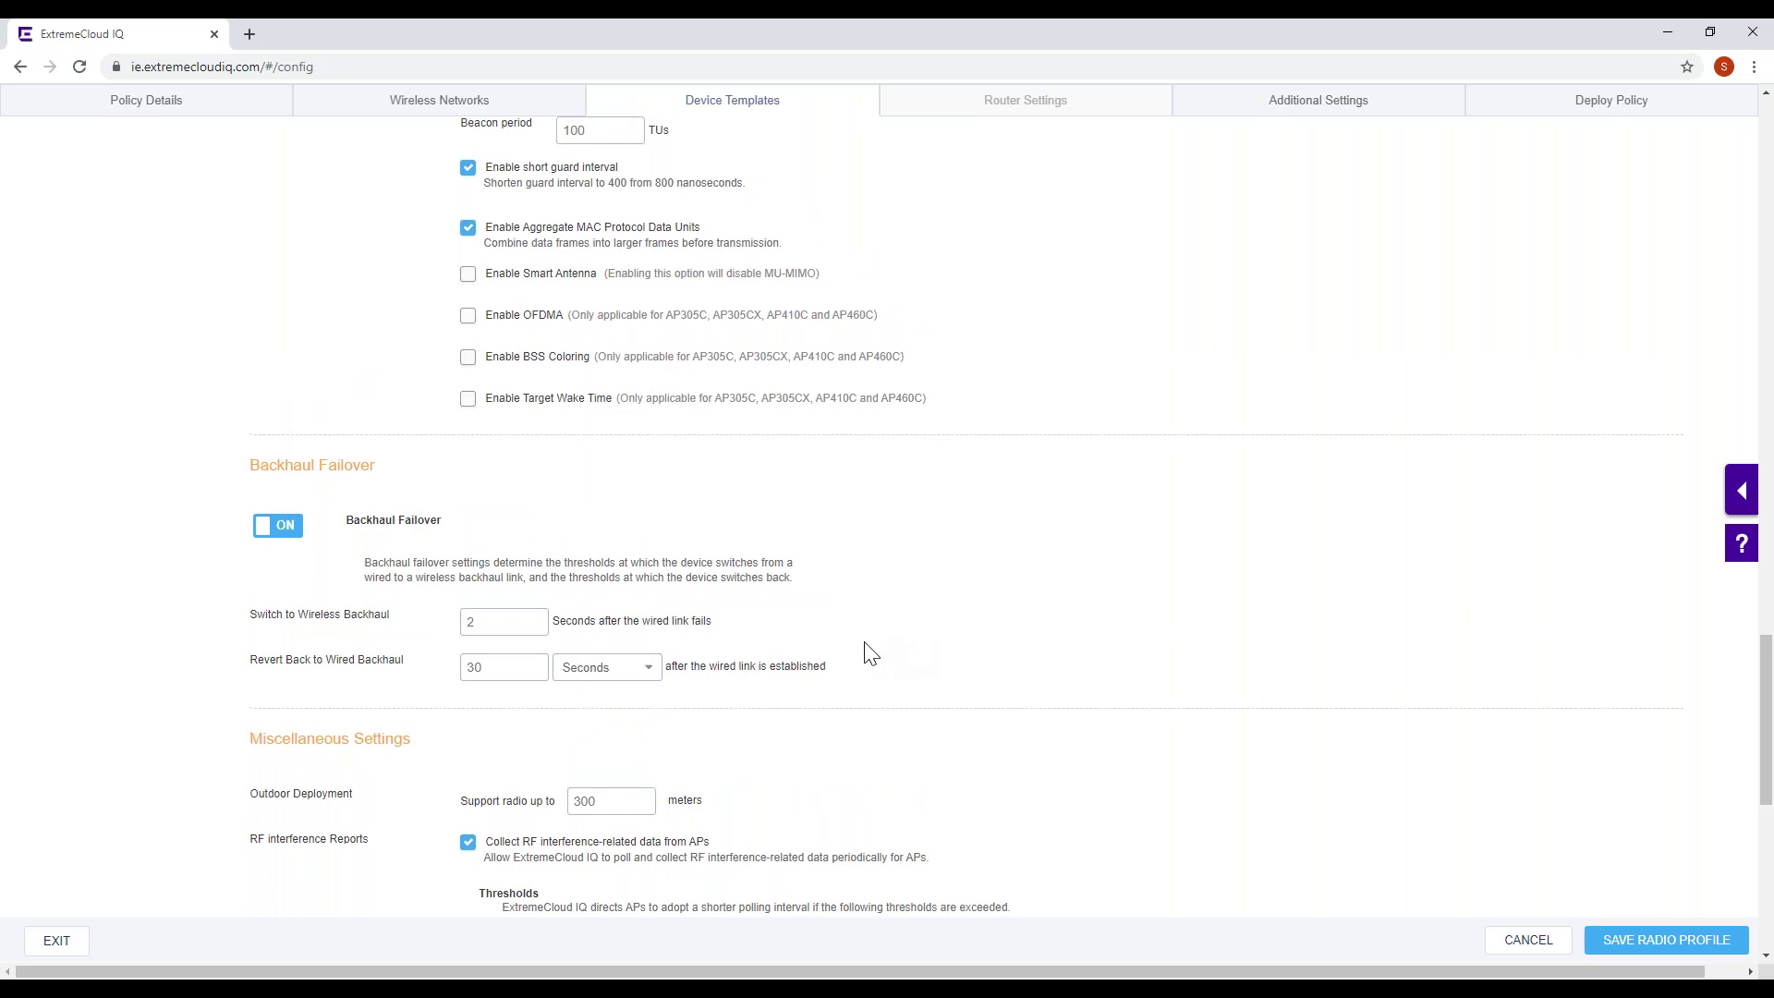
pyautogui.scroll(15, 880, 640)
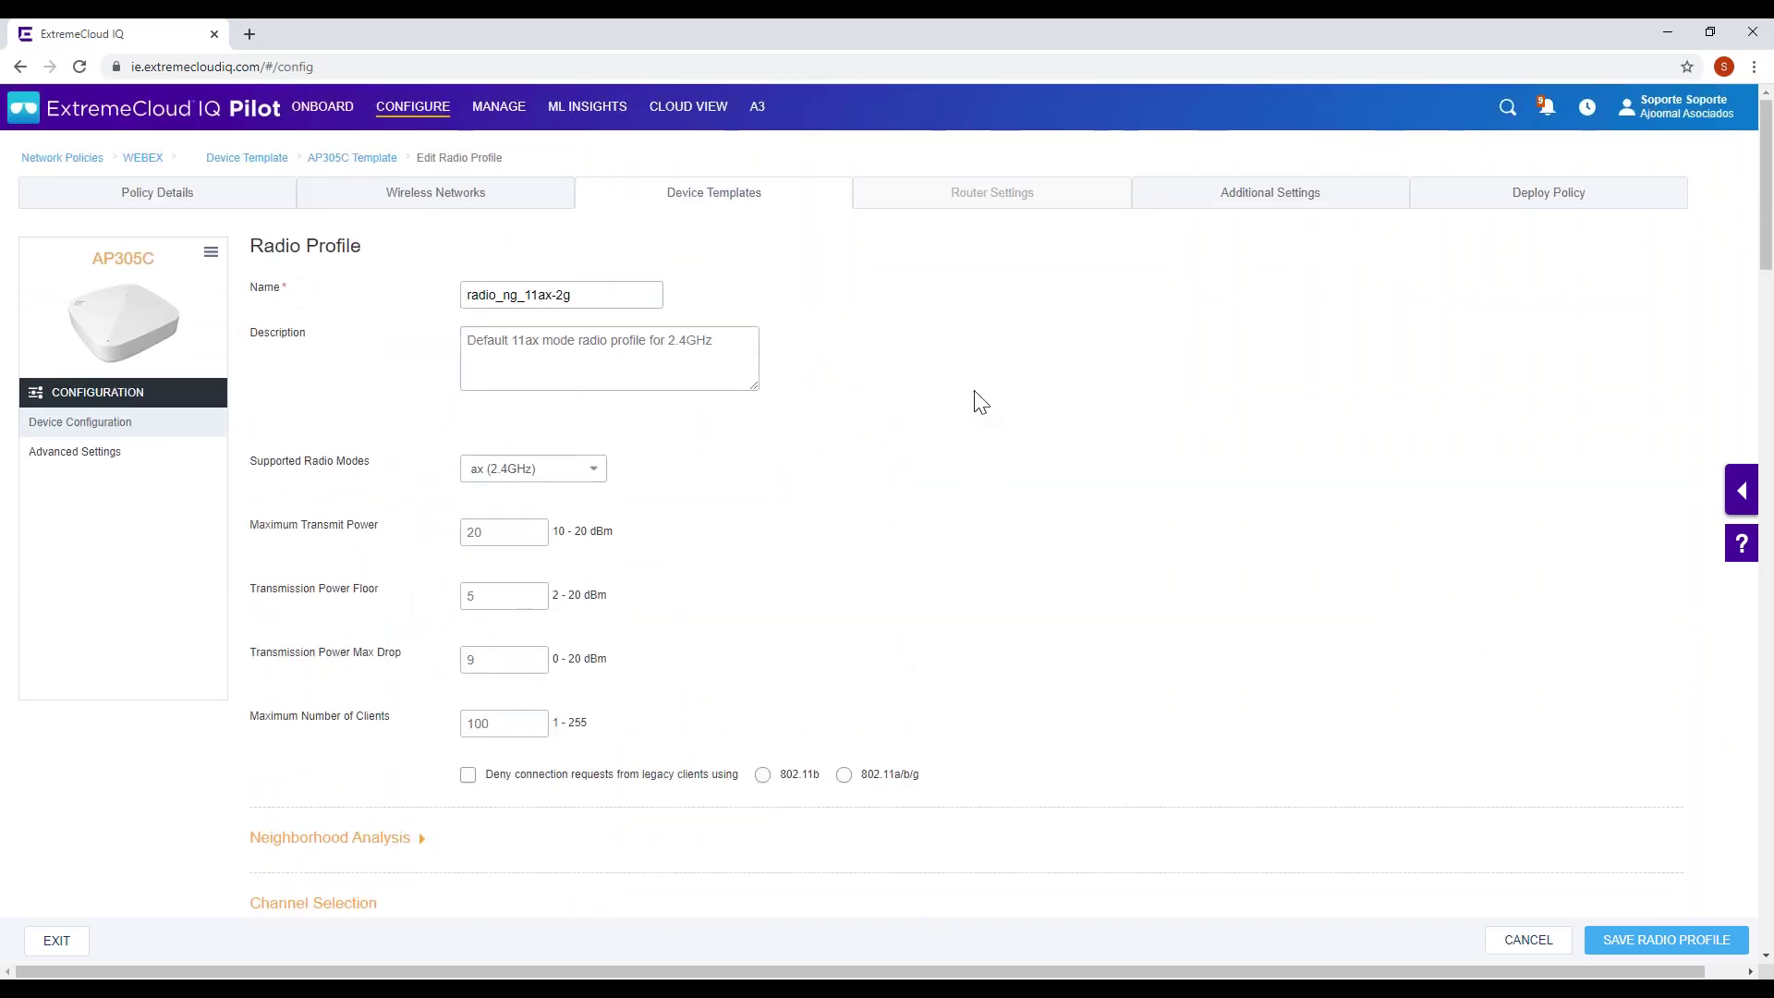
# - Open the common objects and view the policy lists of AP templates, SSIDs and classification rules
pyautogui.moveTo(407, 102)
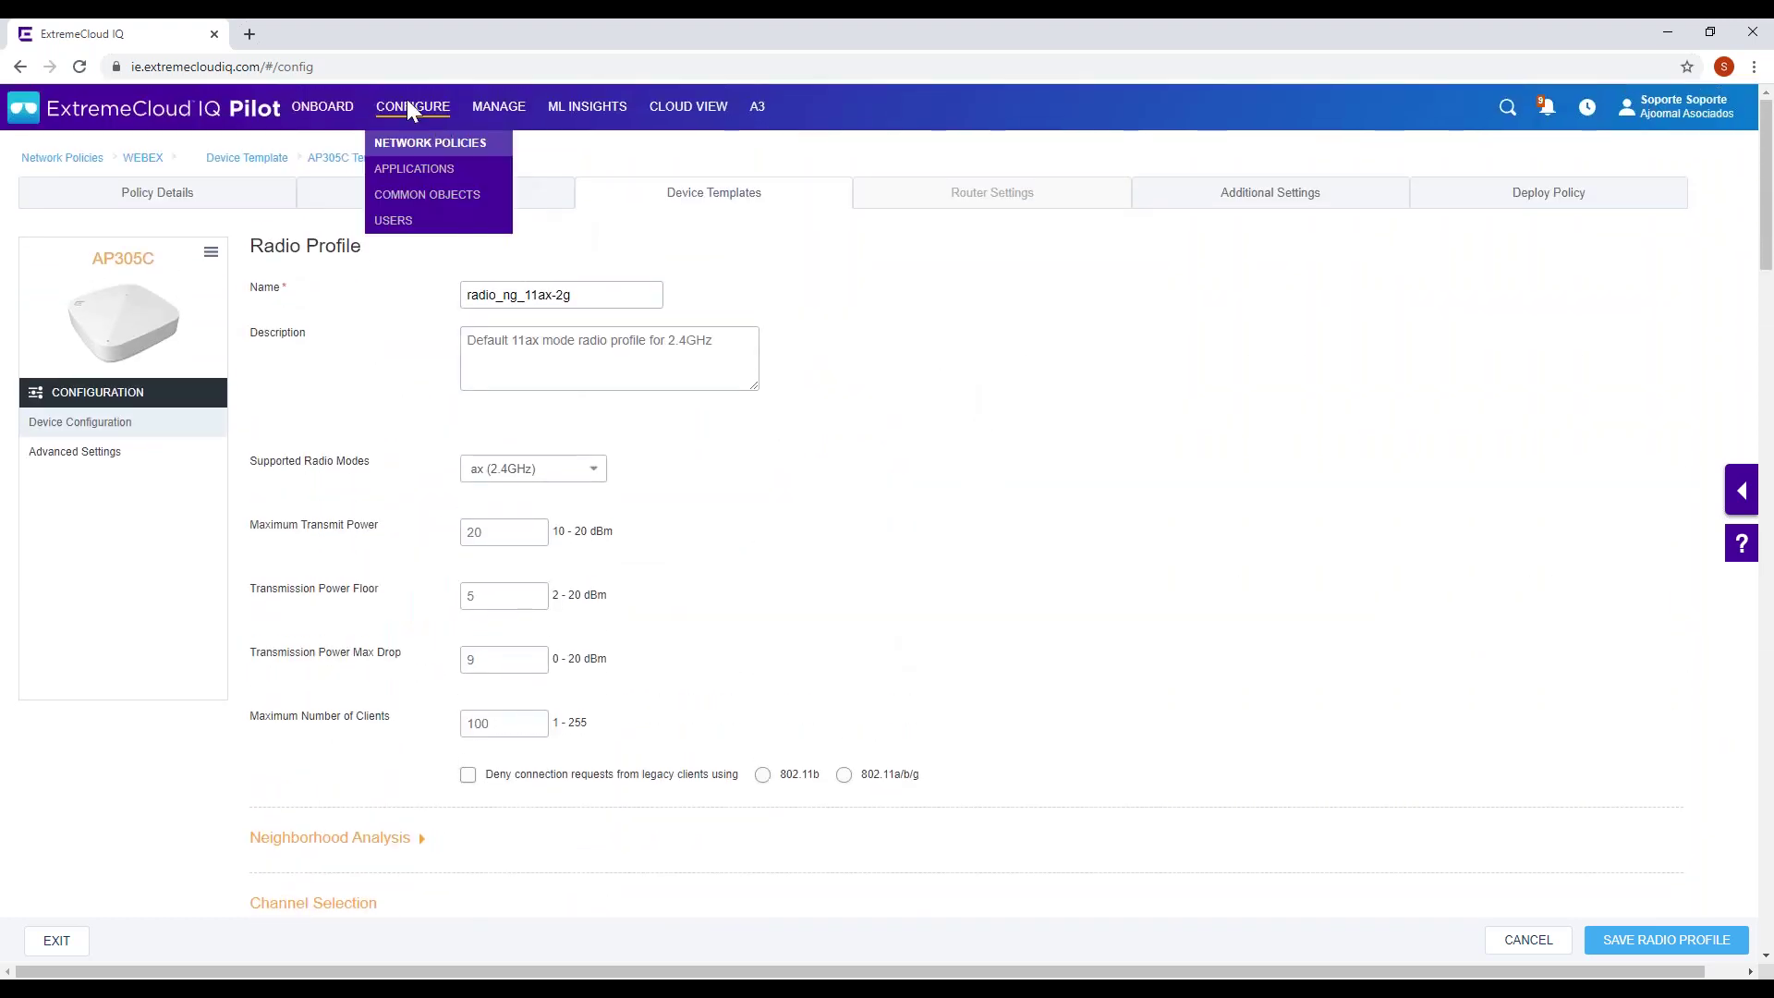
pyautogui.click(415, 196)
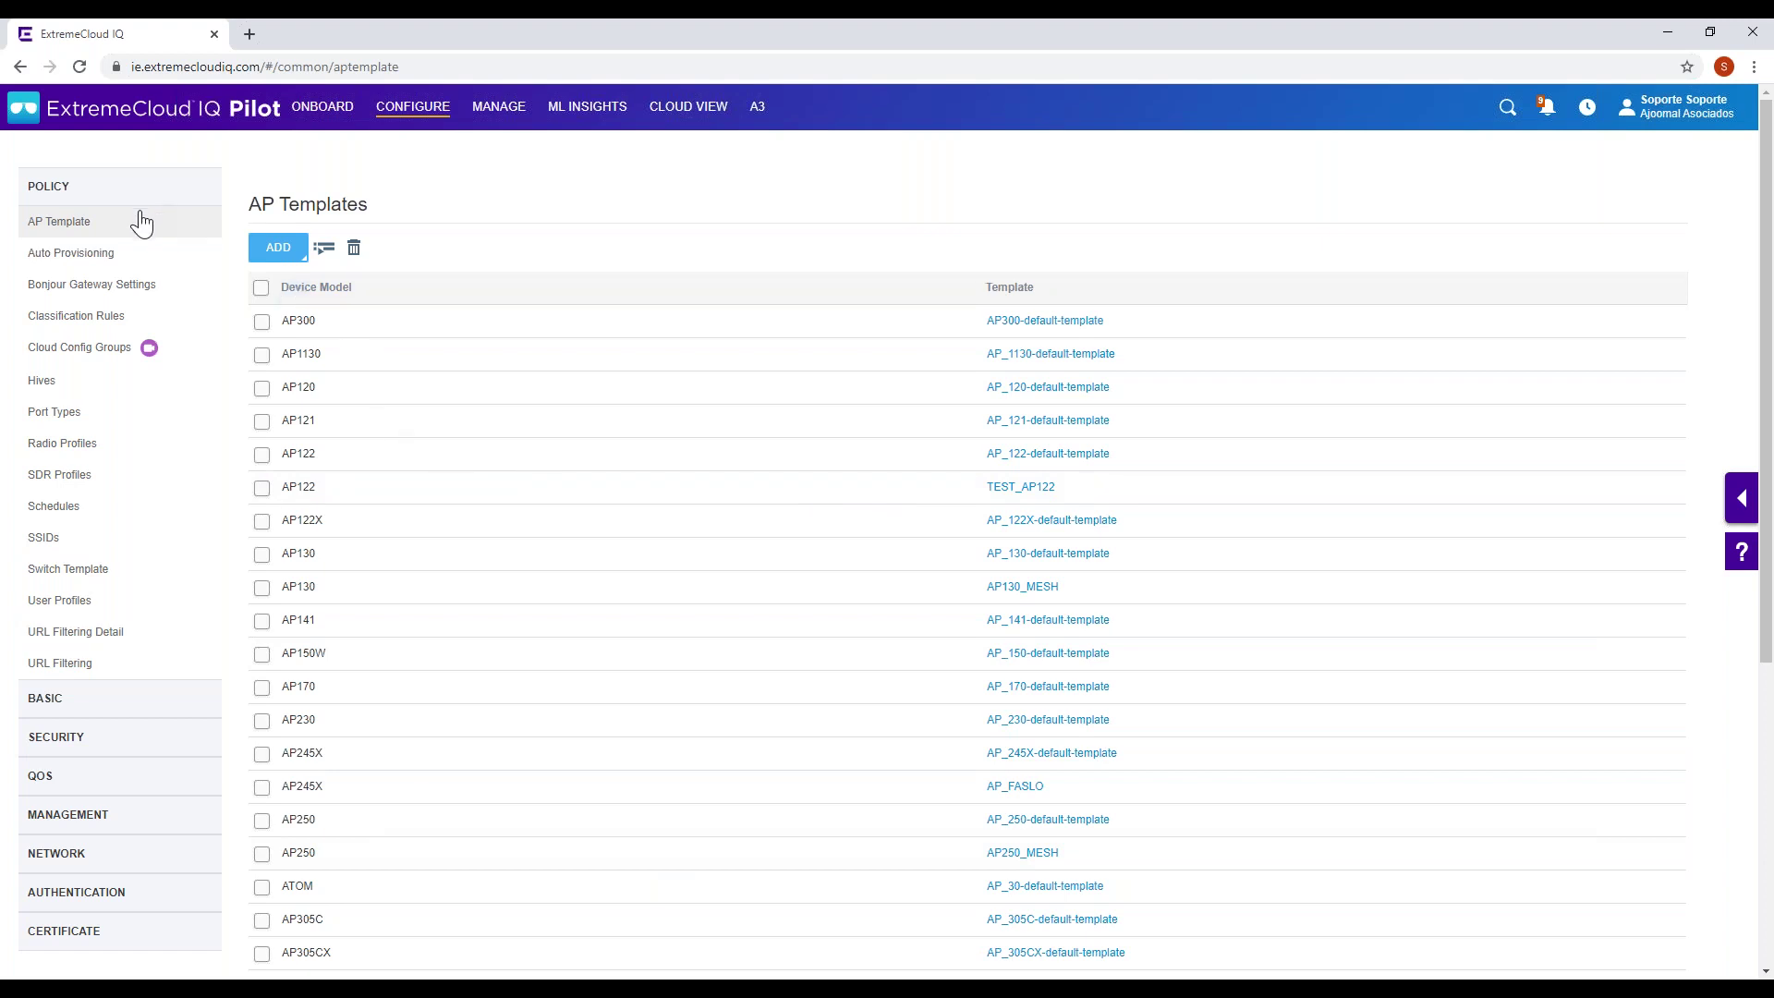
pyautogui.scroll(-1, 129, 712)
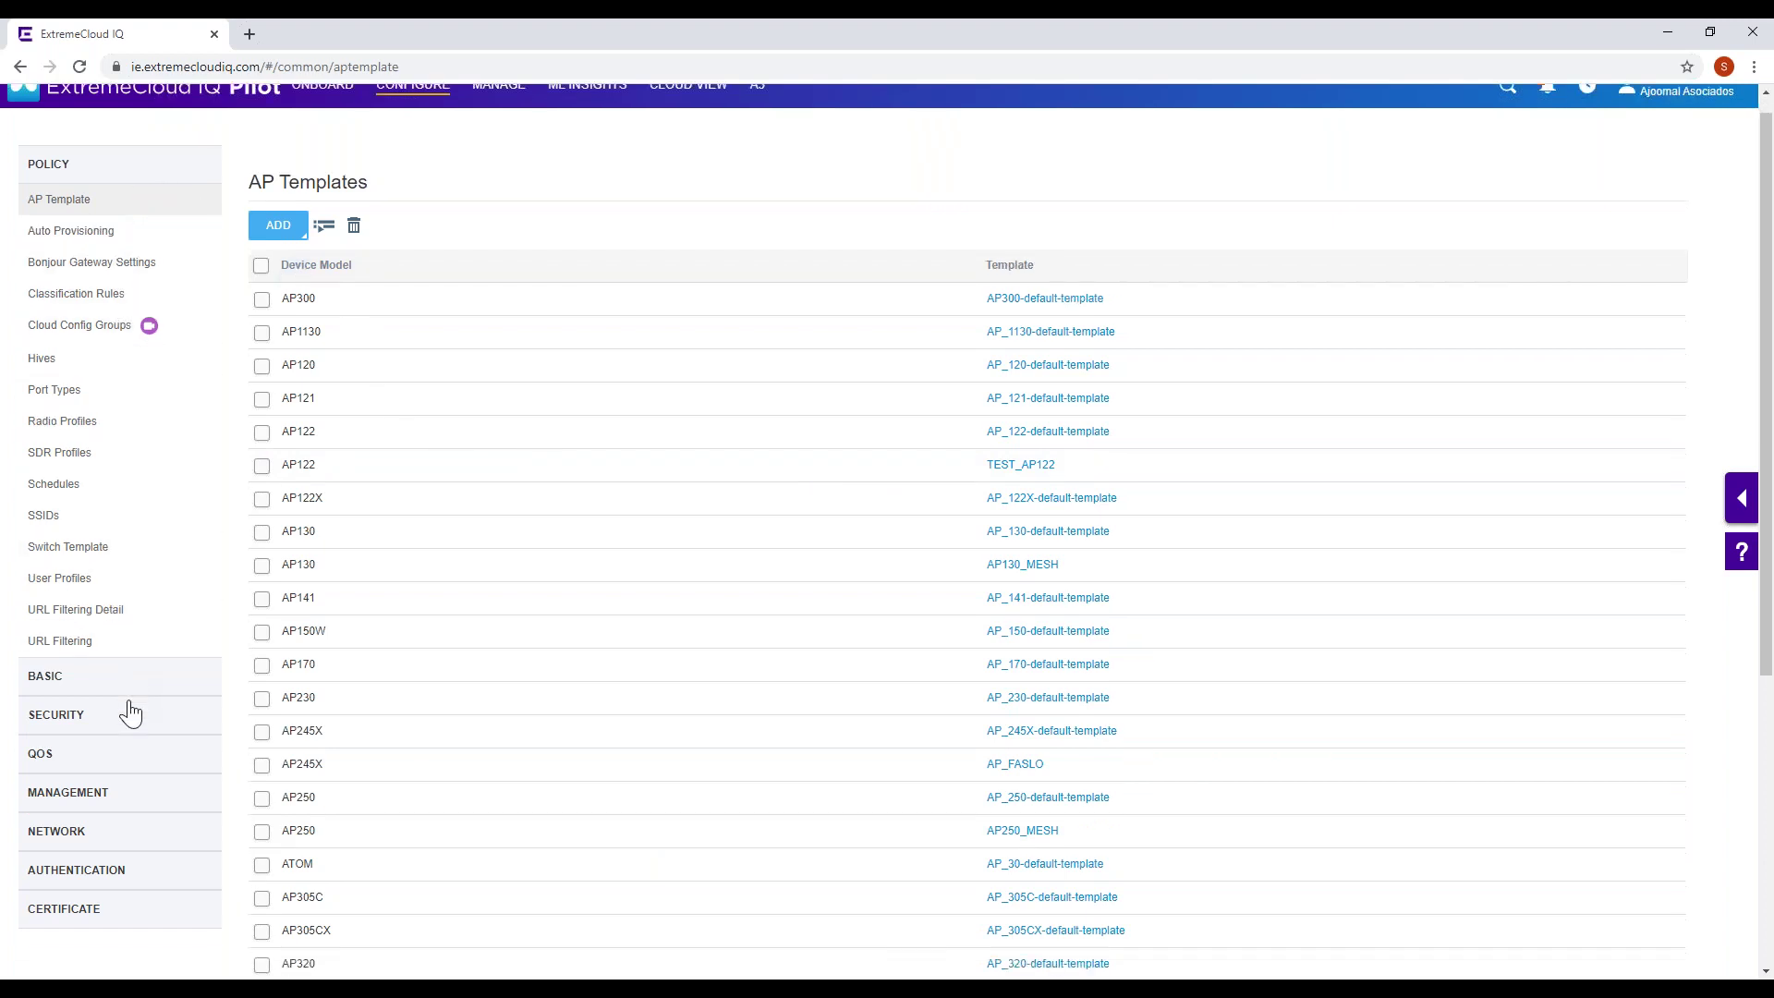
pyautogui.scroll(1, 130, 712)
pyautogui.click(102, 537)
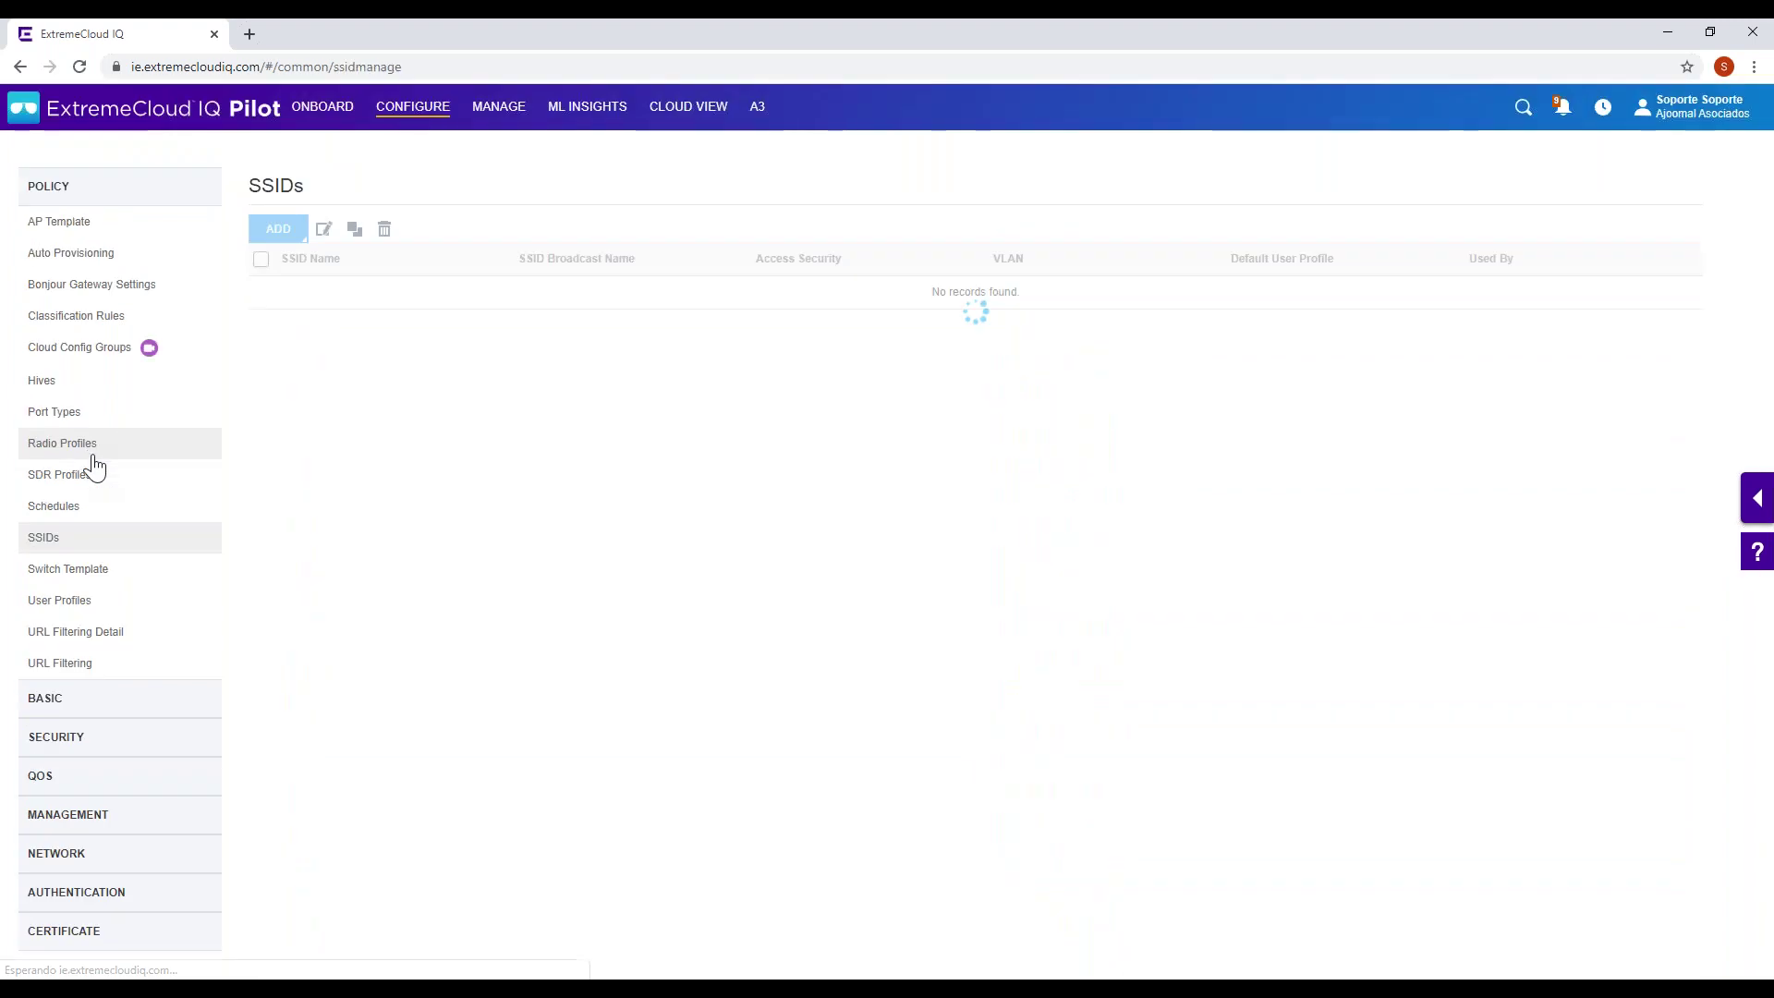
pyautogui.click(95, 225)
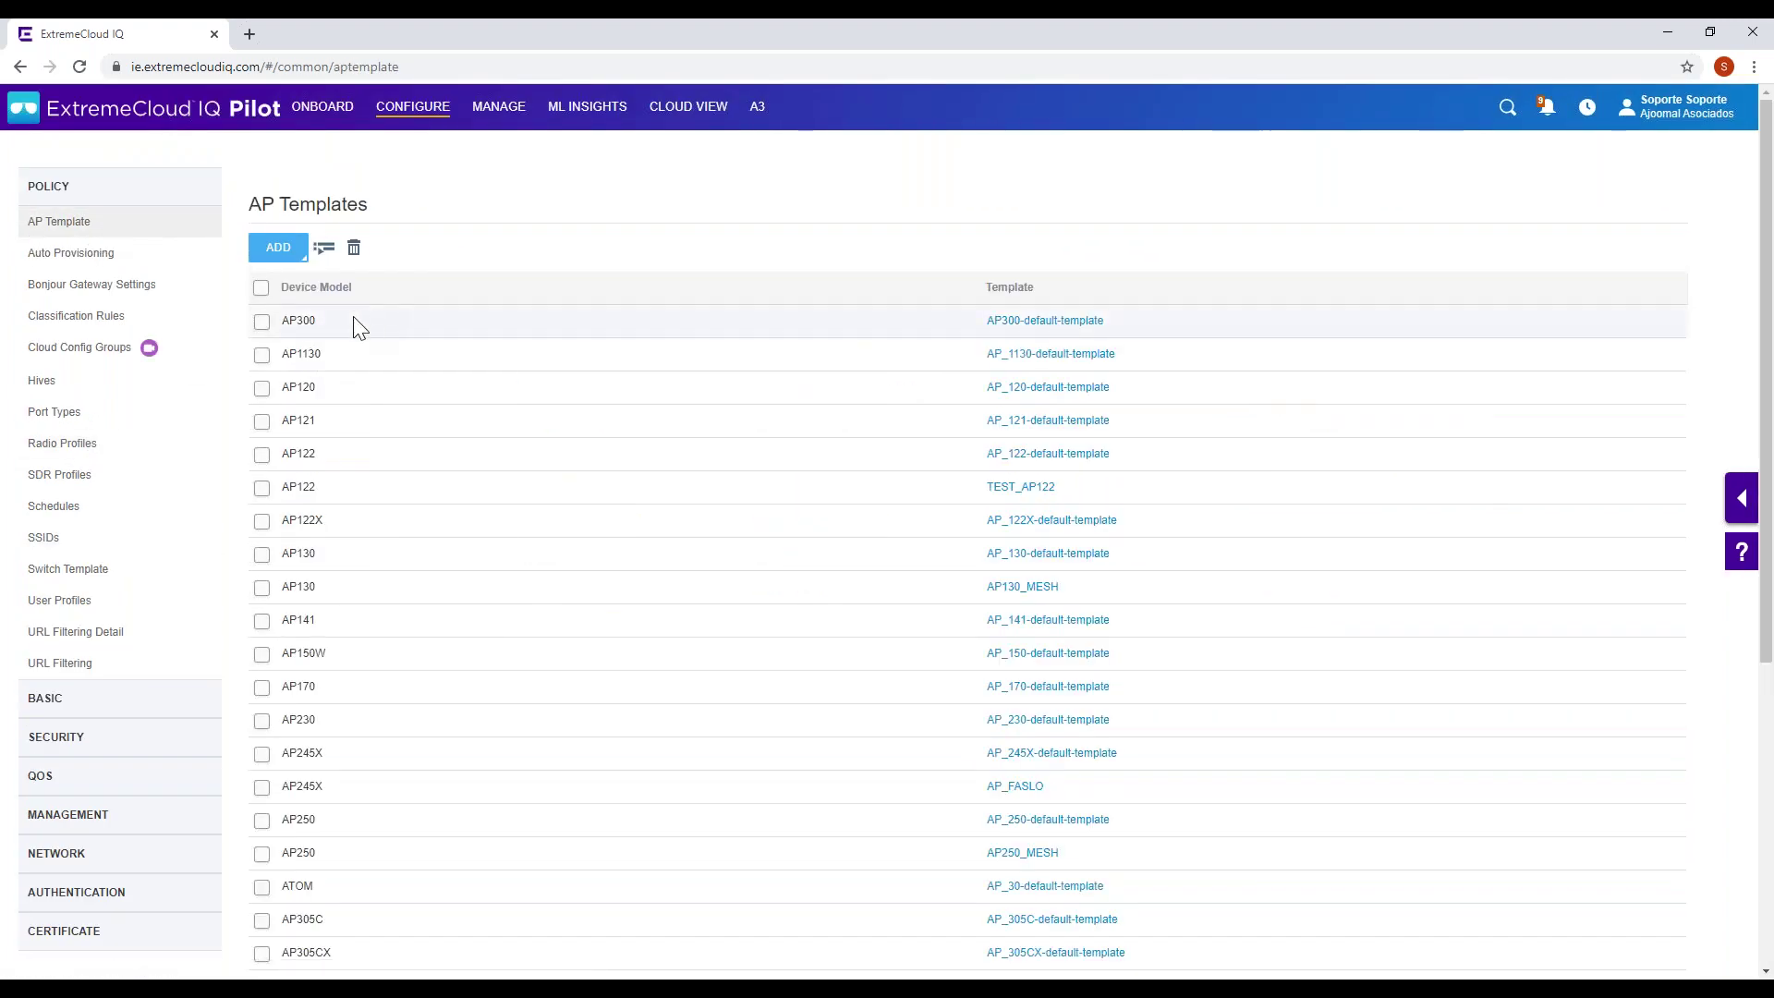
pyautogui.click(96, 323)
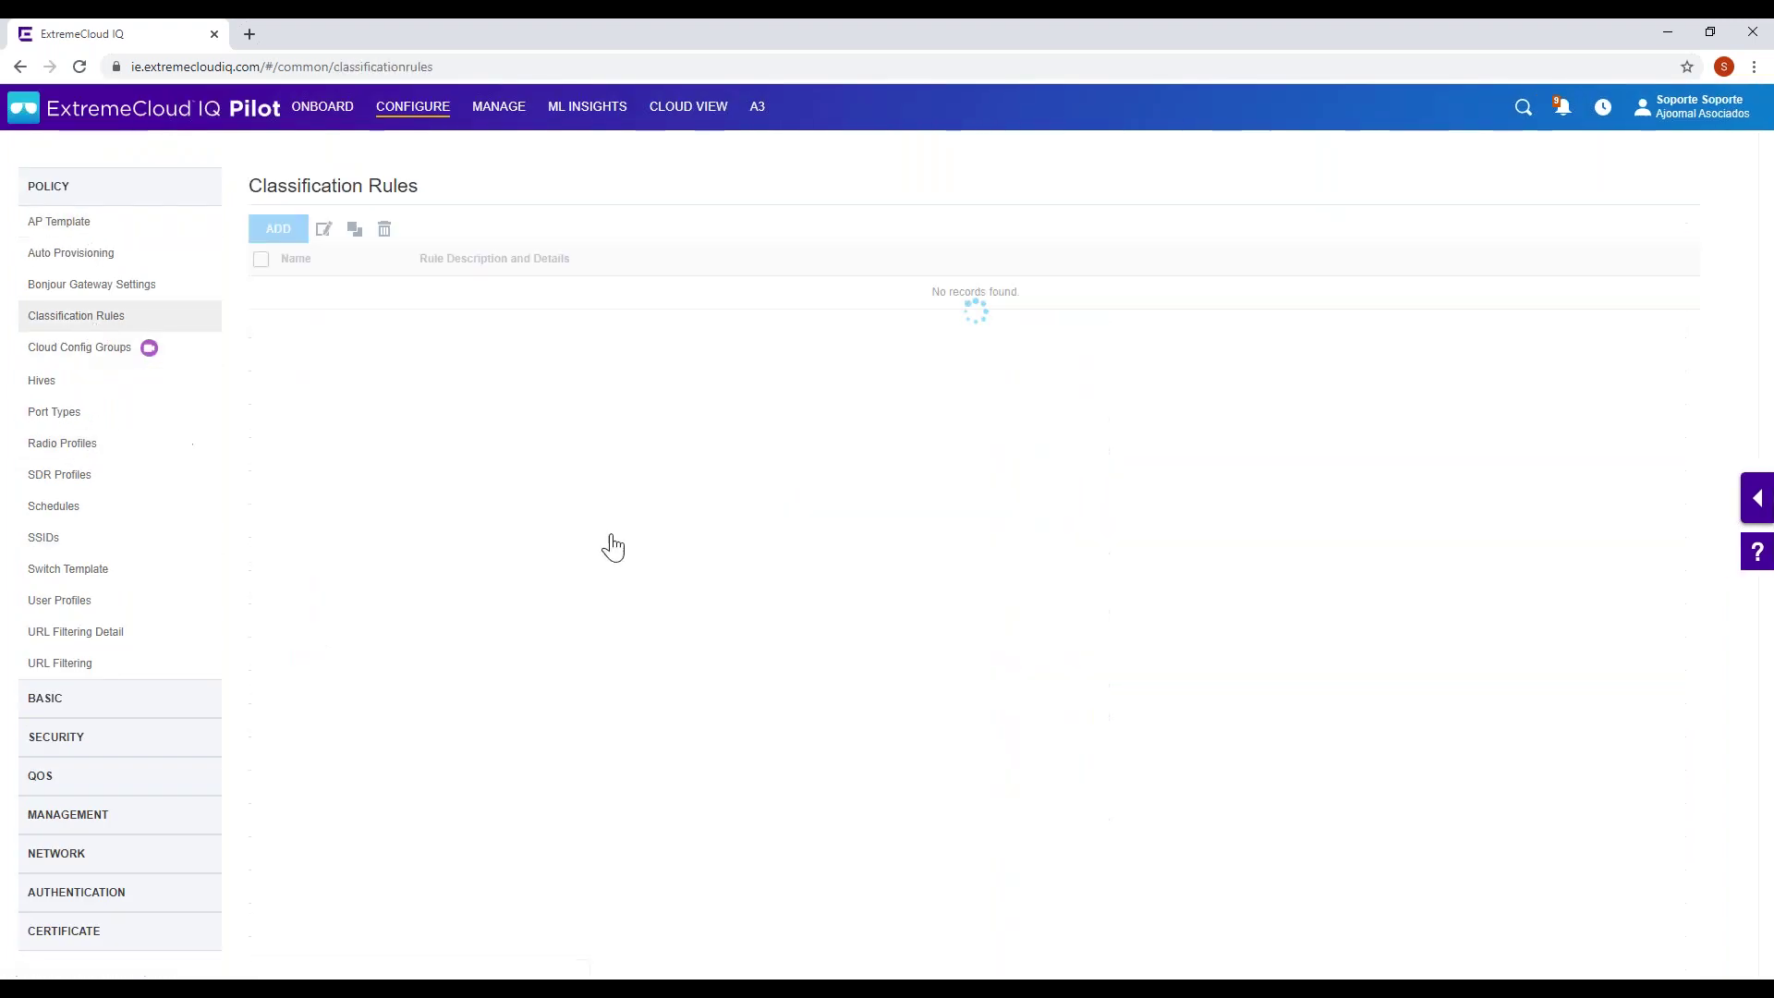
# - View the MAC firewall policies among the security common objects
pyautogui.click(93, 736)
pyautogui.scroll(-1, 92, 729)
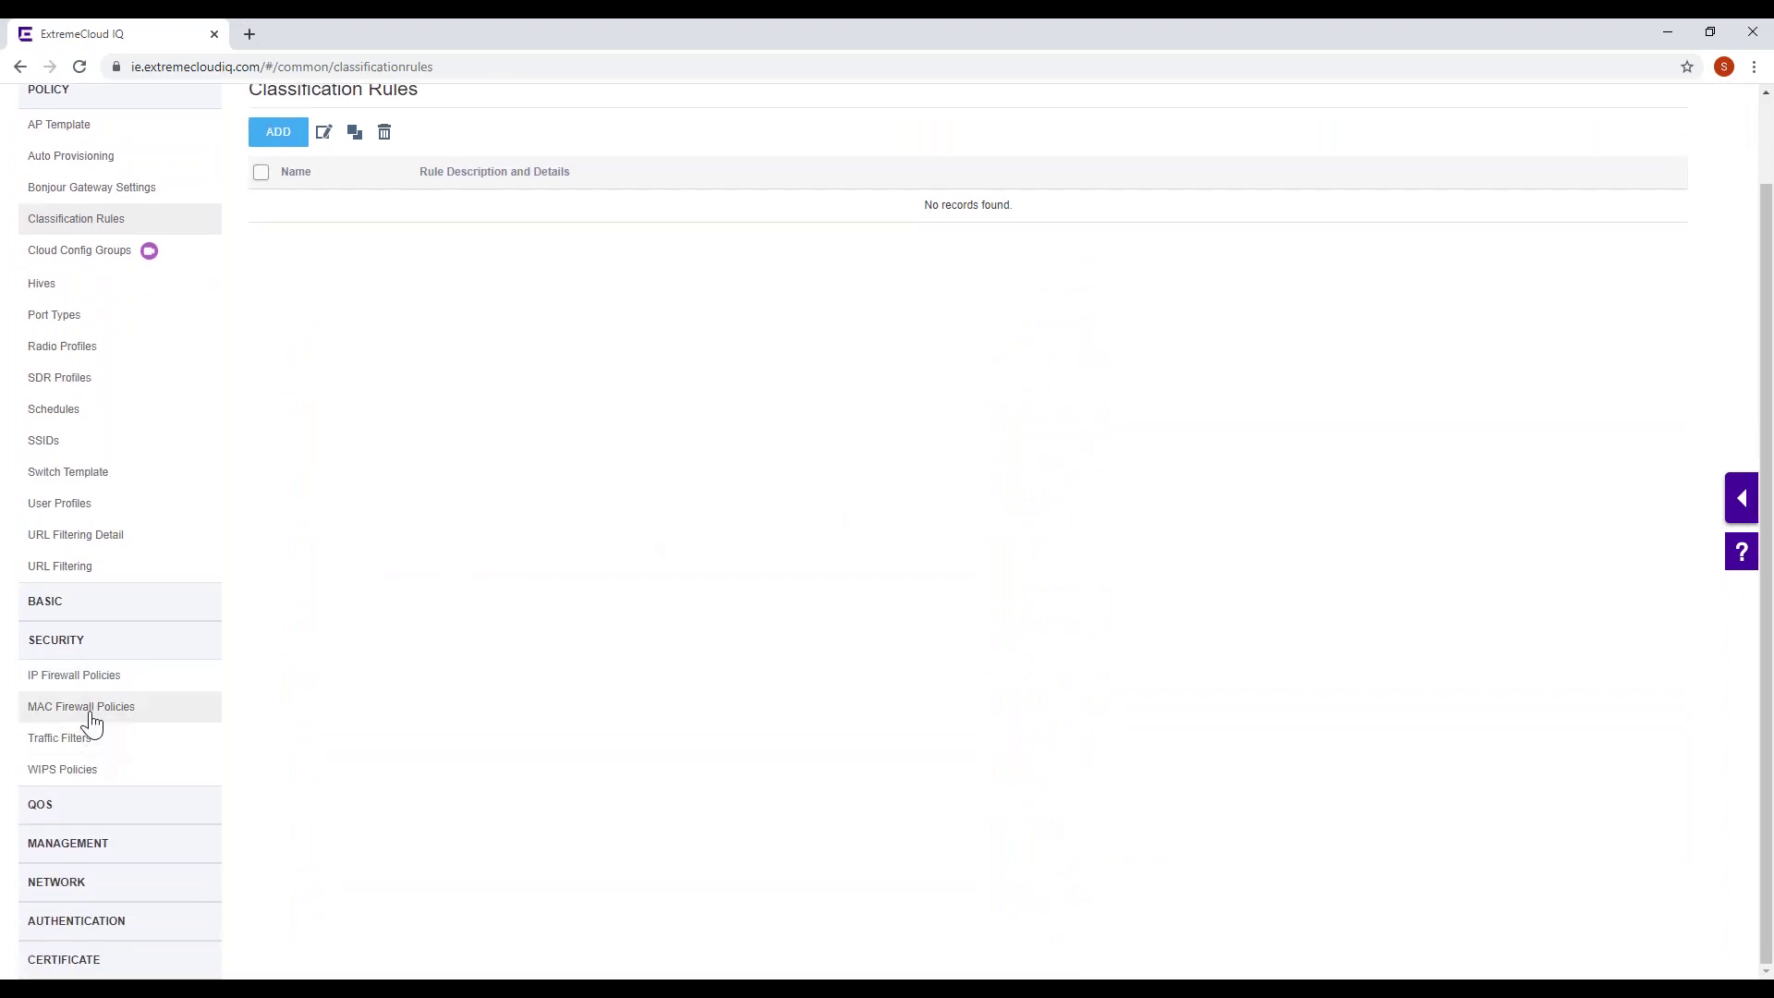
pyautogui.click(93, 721)
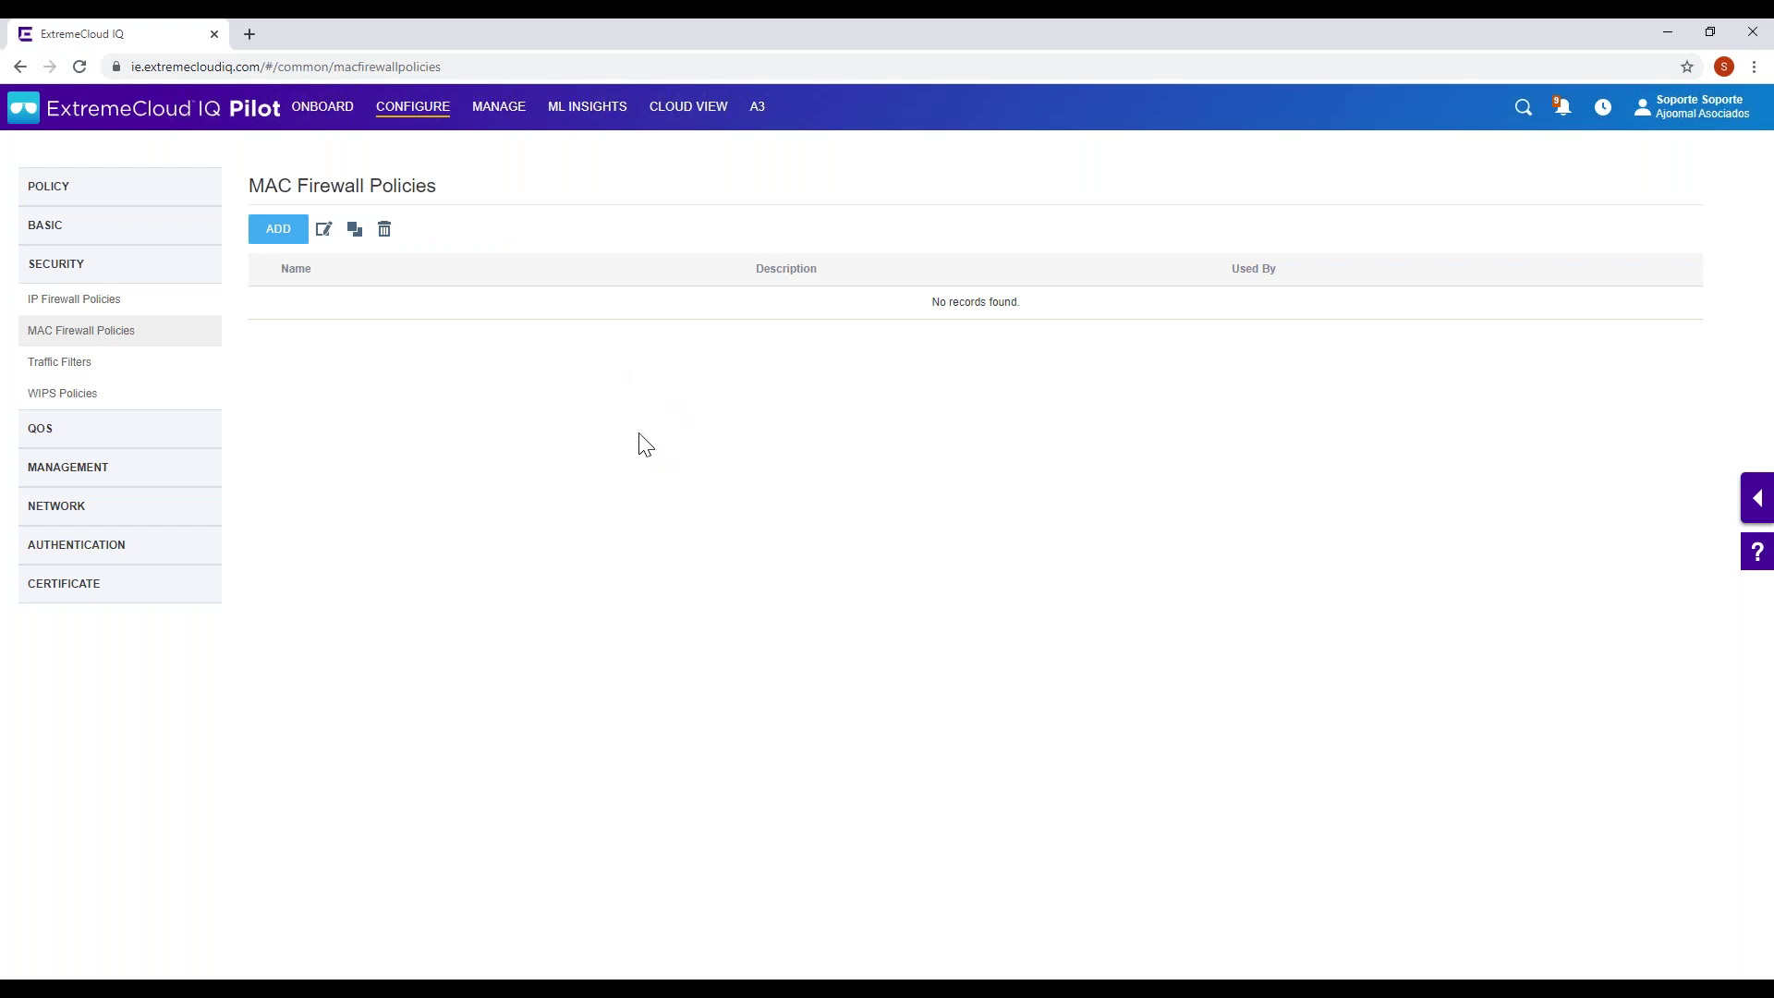
# - View the device onboarding wizard's serial number entry for real Extreme-Aerohive devices, and close the wizard without adding any
pyautogui.click(338, 110)
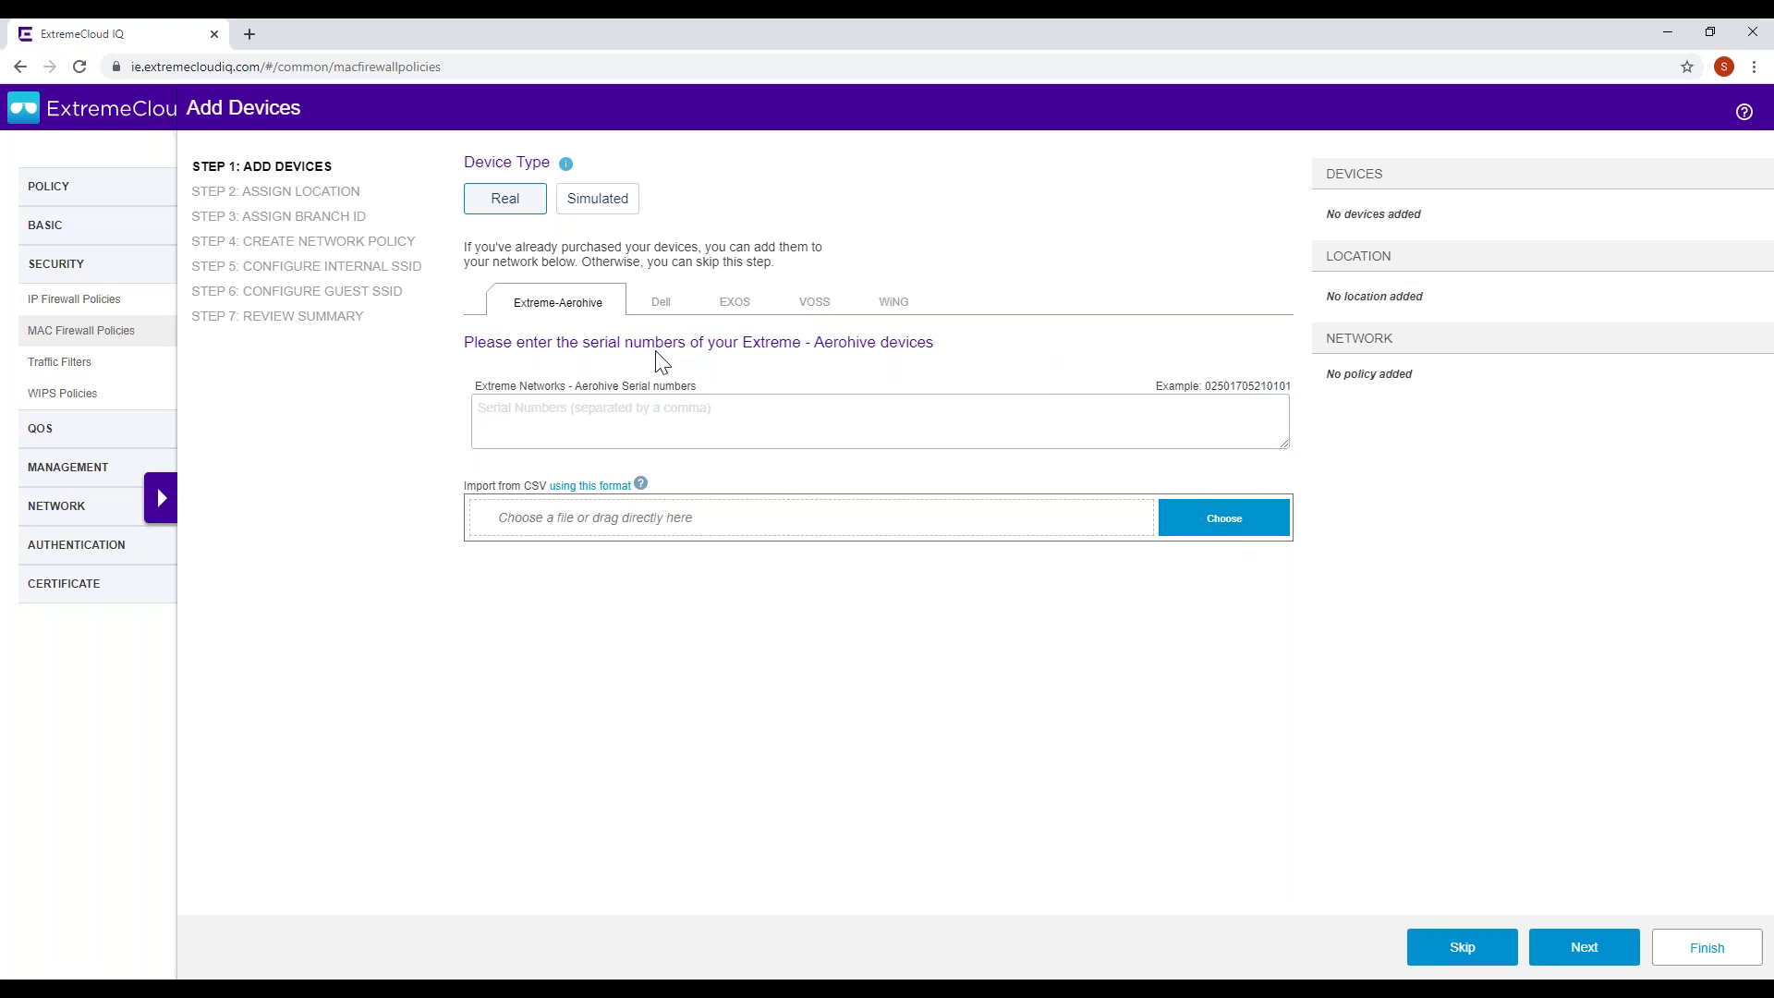
pyautogui.click(844, 424)
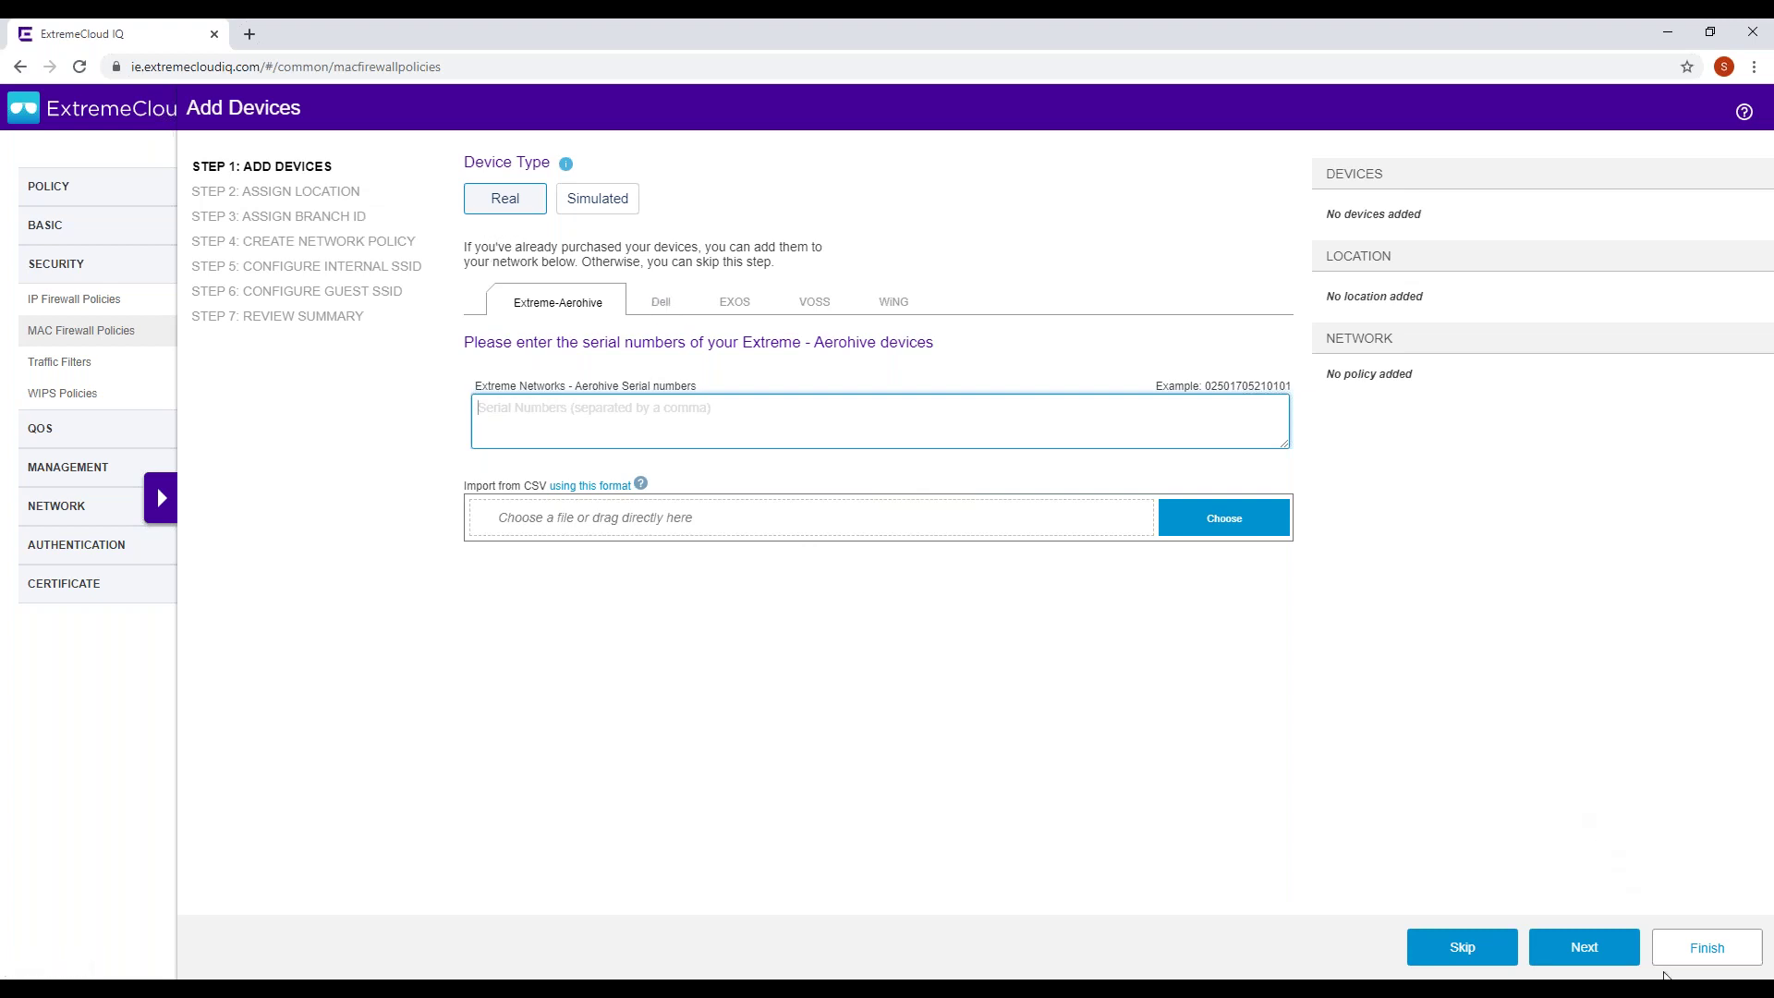
pyautogui.click(1706, 948)
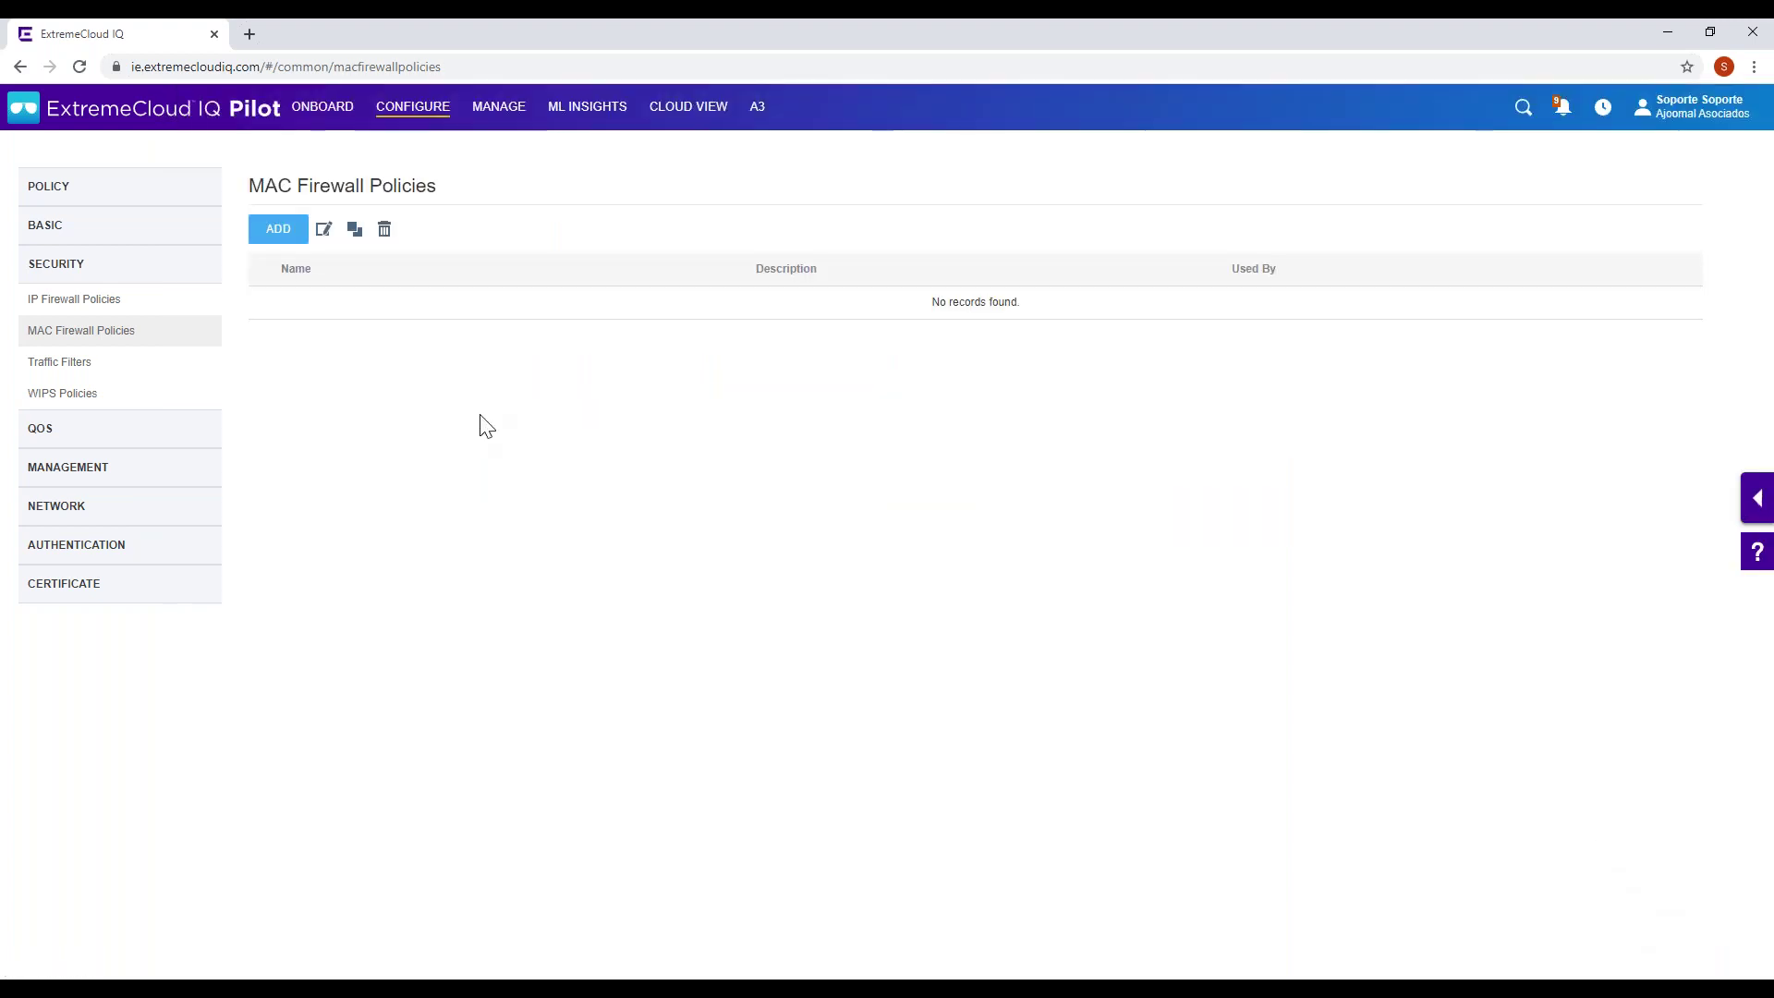
# - Open the managed devices list, view the details of access point AP250_FINANCIERO, and set its time range to Month
pyautogui.moveTo(498, 107)
pyautogui.click(498, 142)
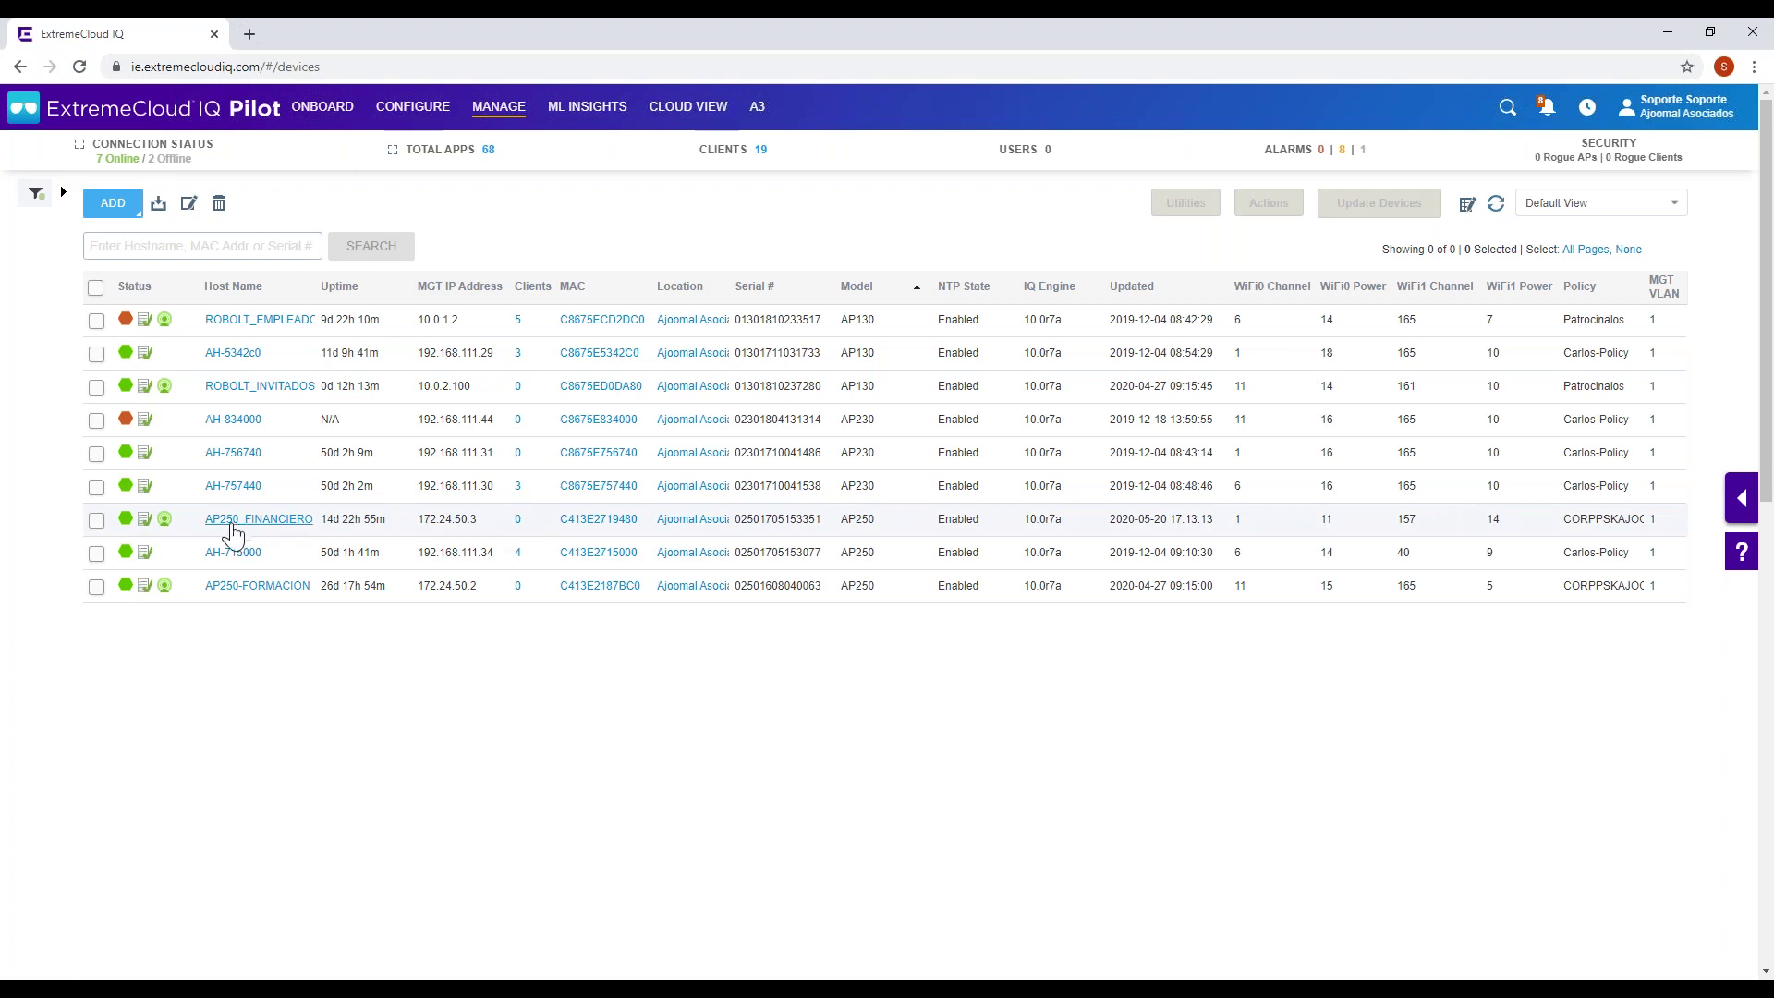
pyautogui.click(351, 520)
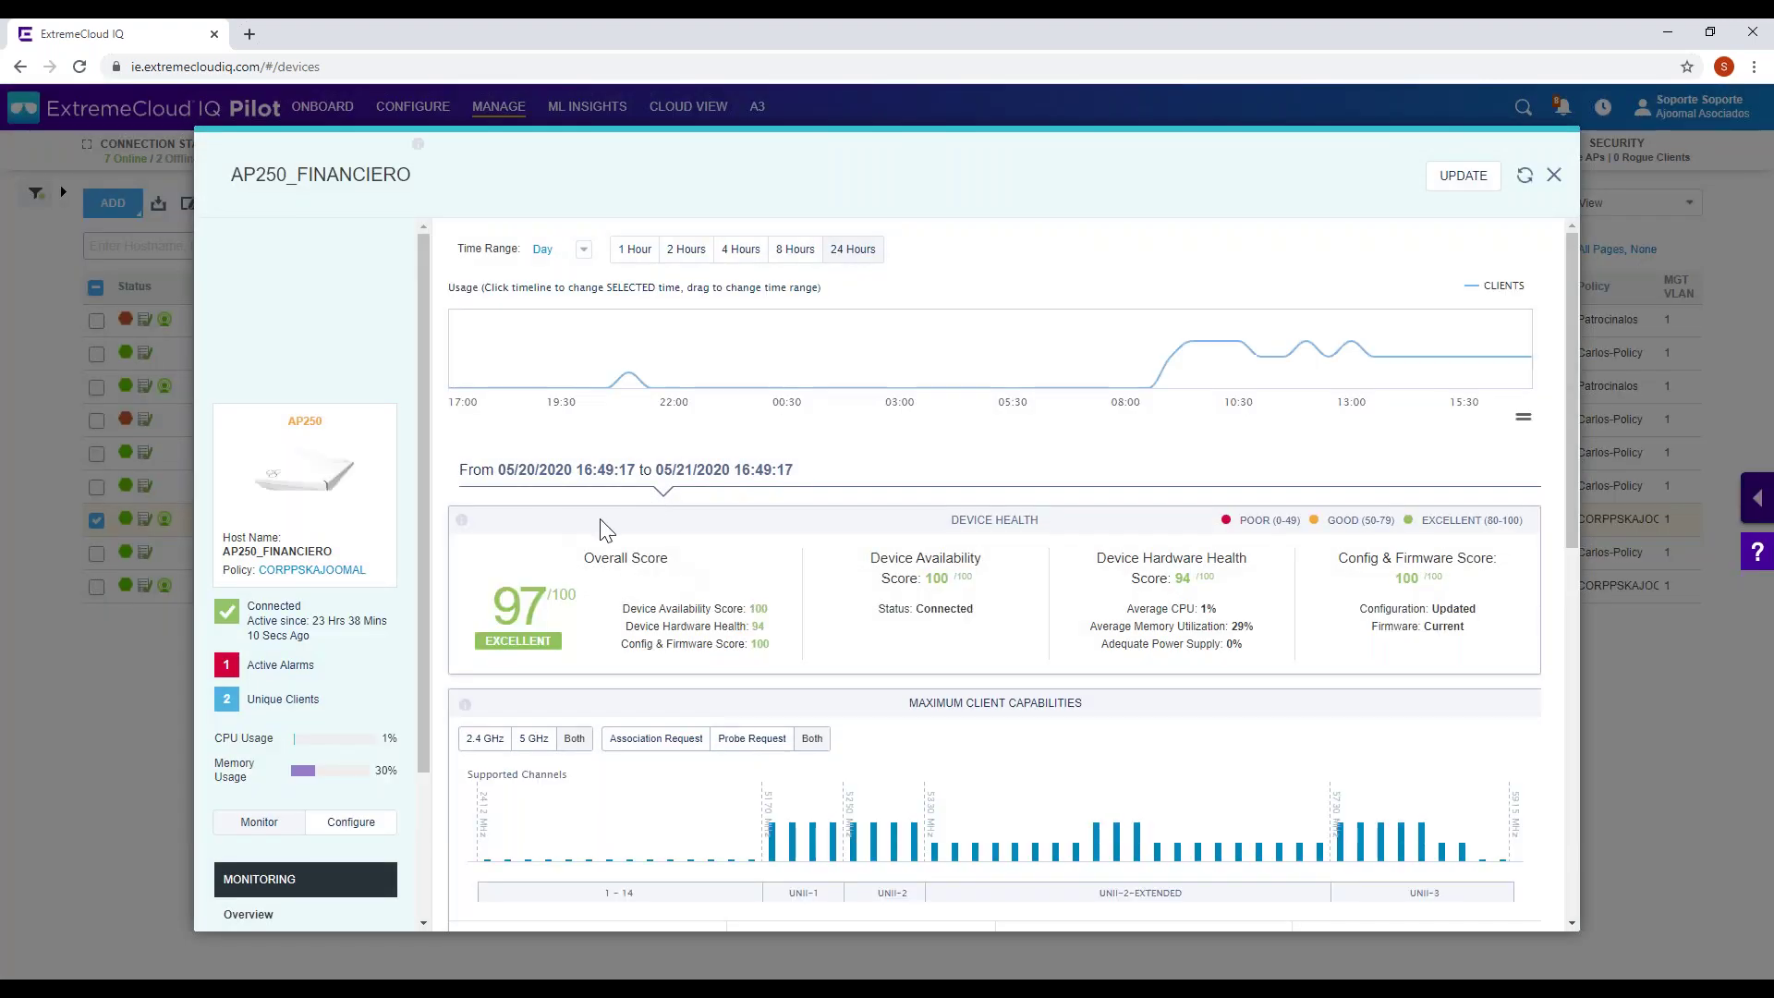
pyautogui.click(580, 249)
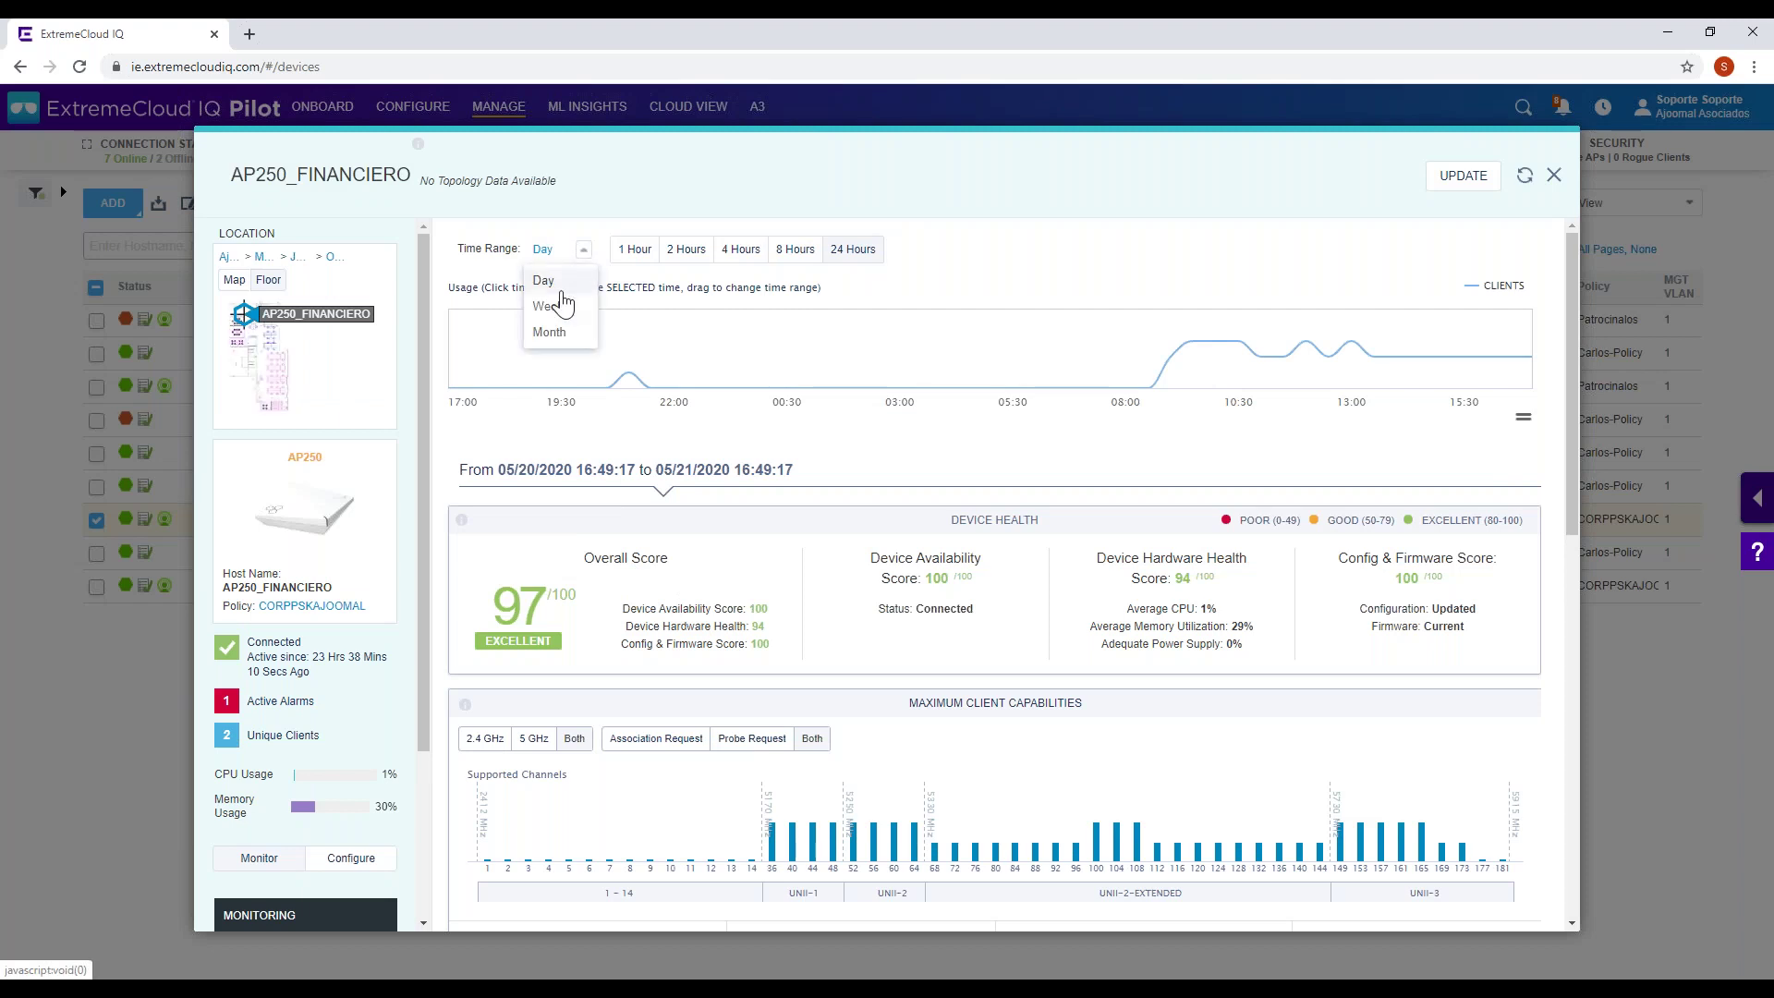
pyautogui.click(584, 251)
pyautogui.click(572, 336)
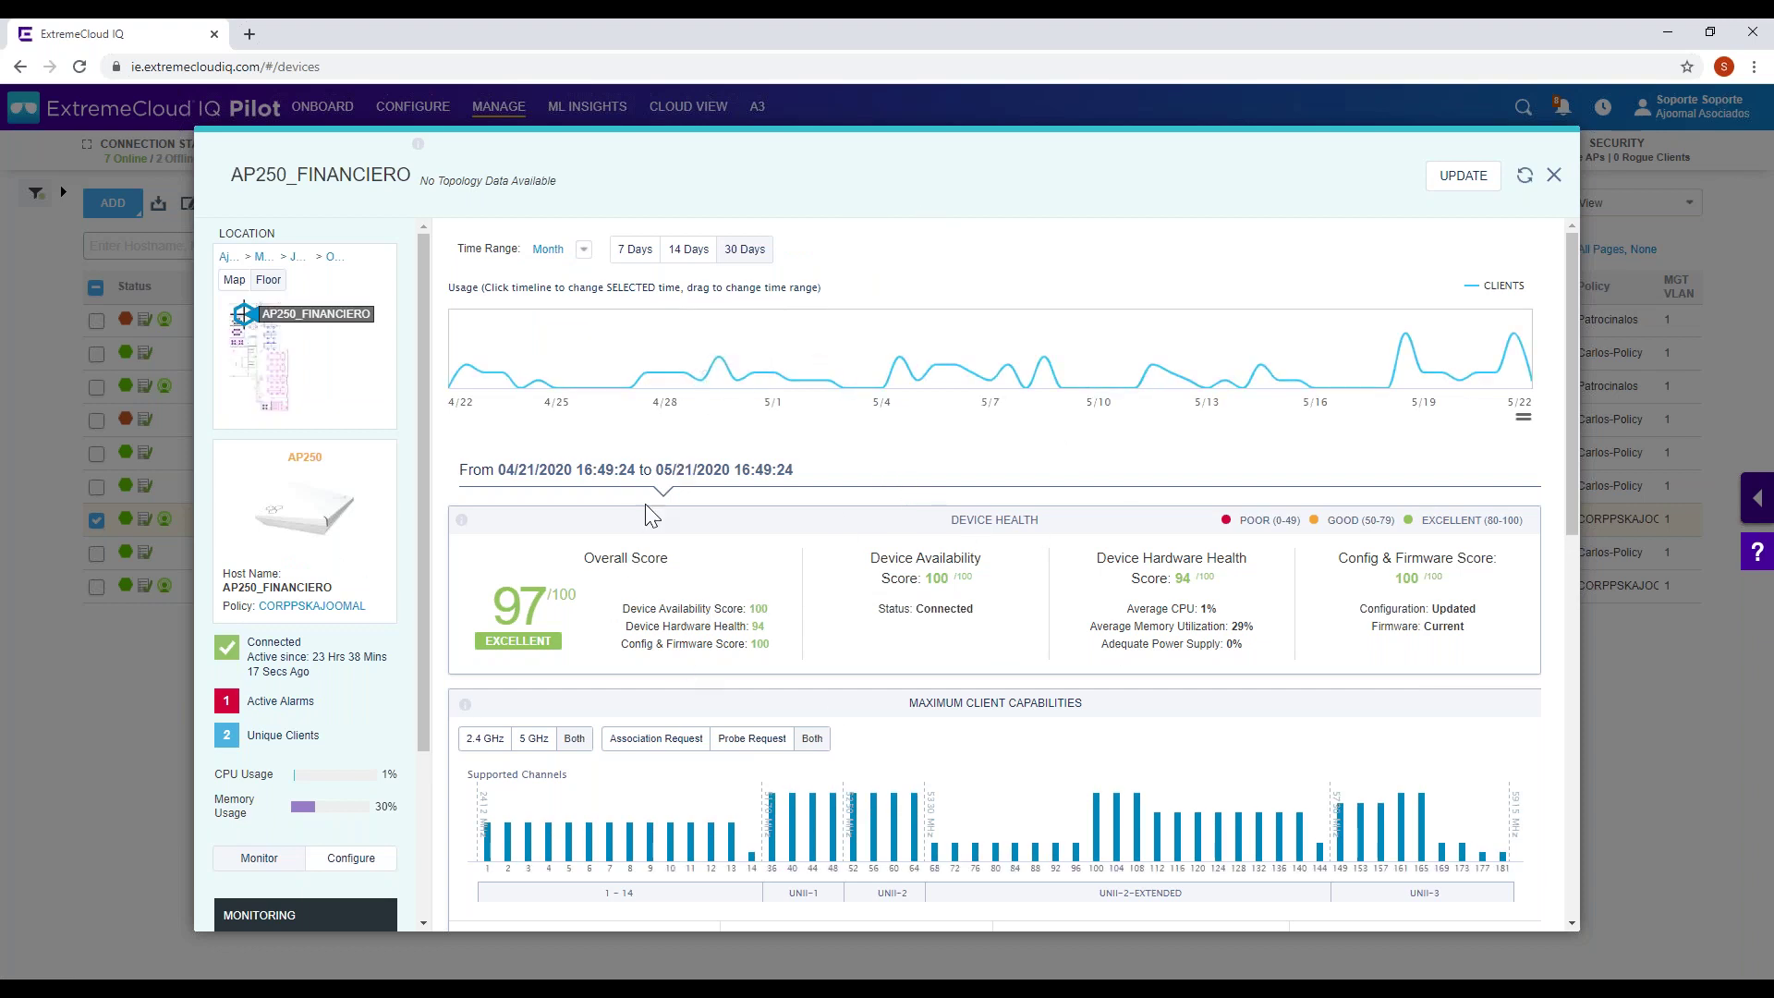
# - Examine AP250_FINANCIERO's device health, client capabilities, connected clients, network usage, alarms and top applications, and close its details
pyautogui.scroll(-1, 467, 455)
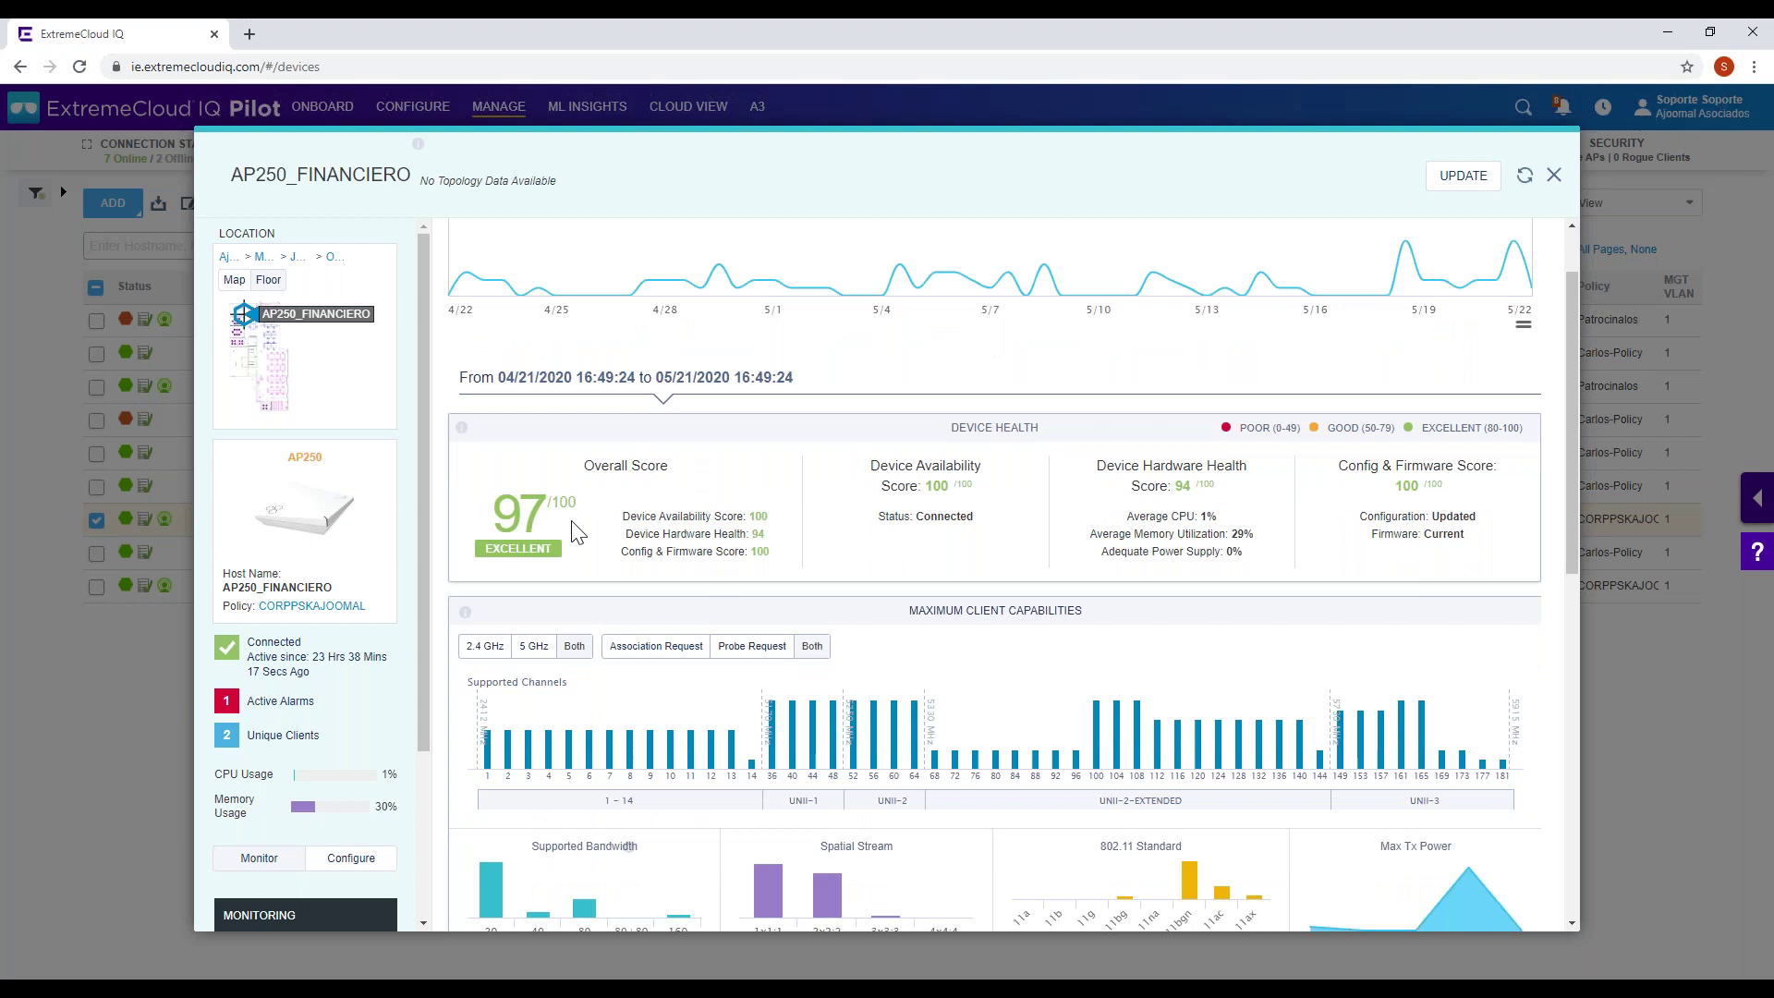
pyautogui.scroll(-1, 655, 543)
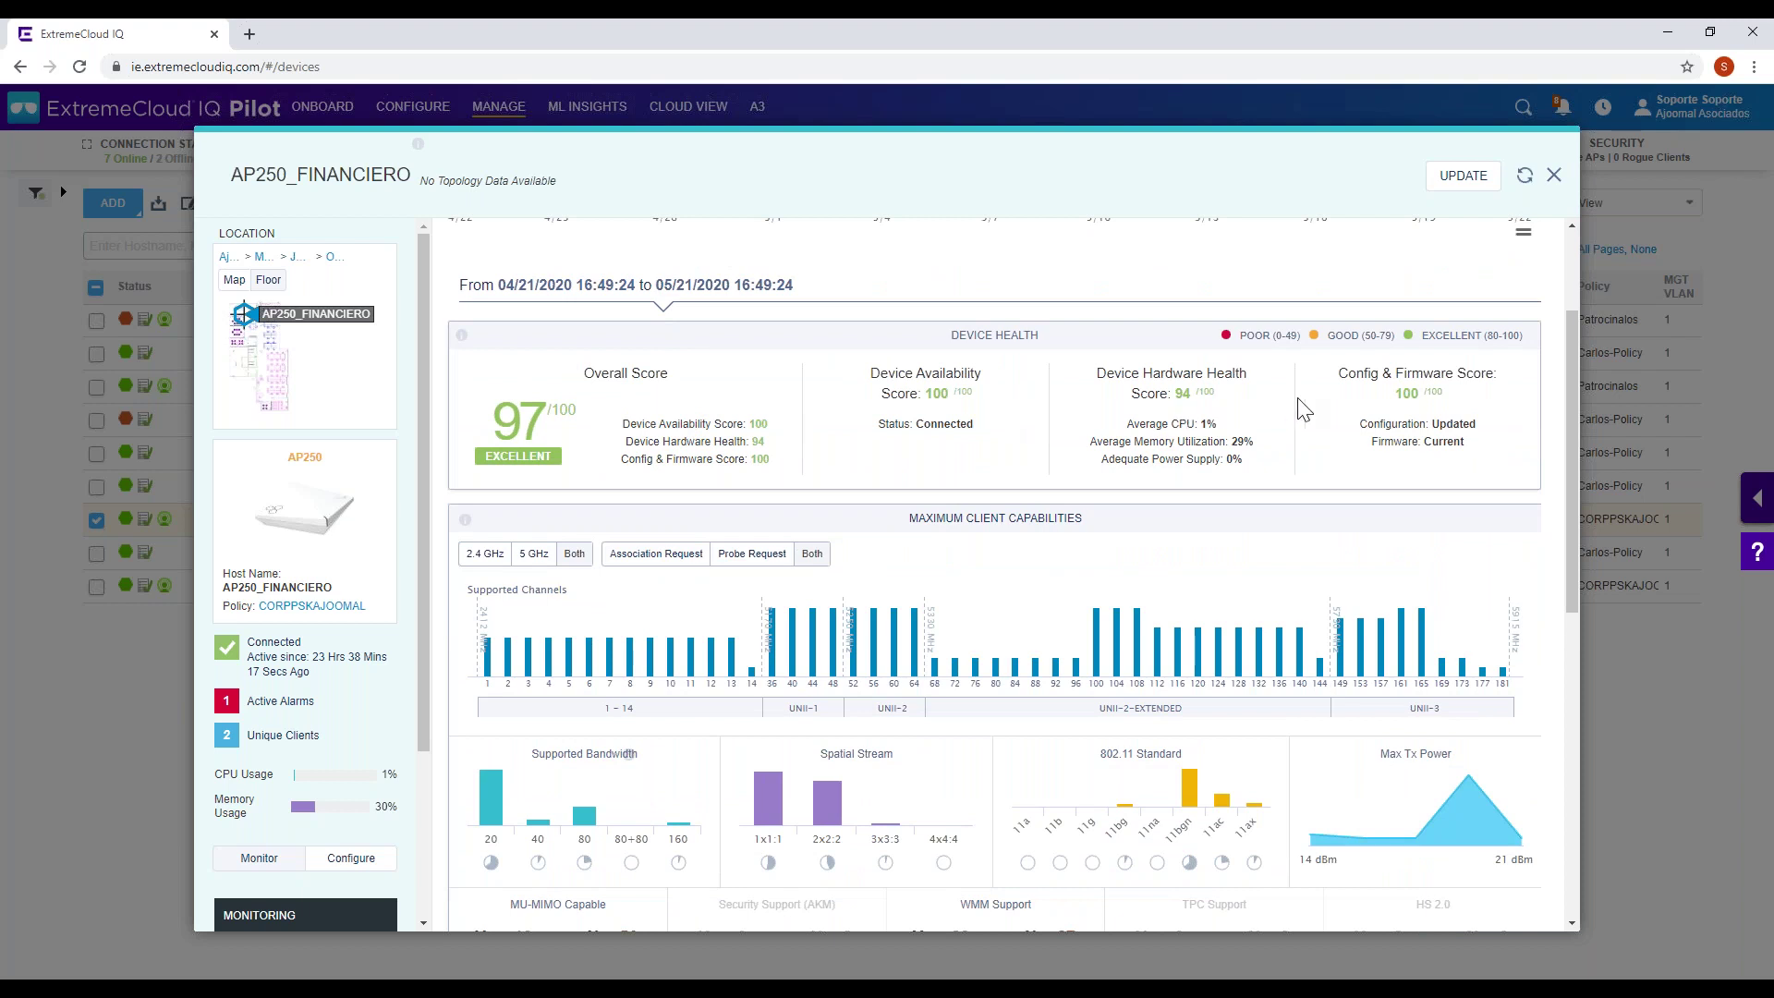
pyautogui.scroll(-2, 1289, 445)
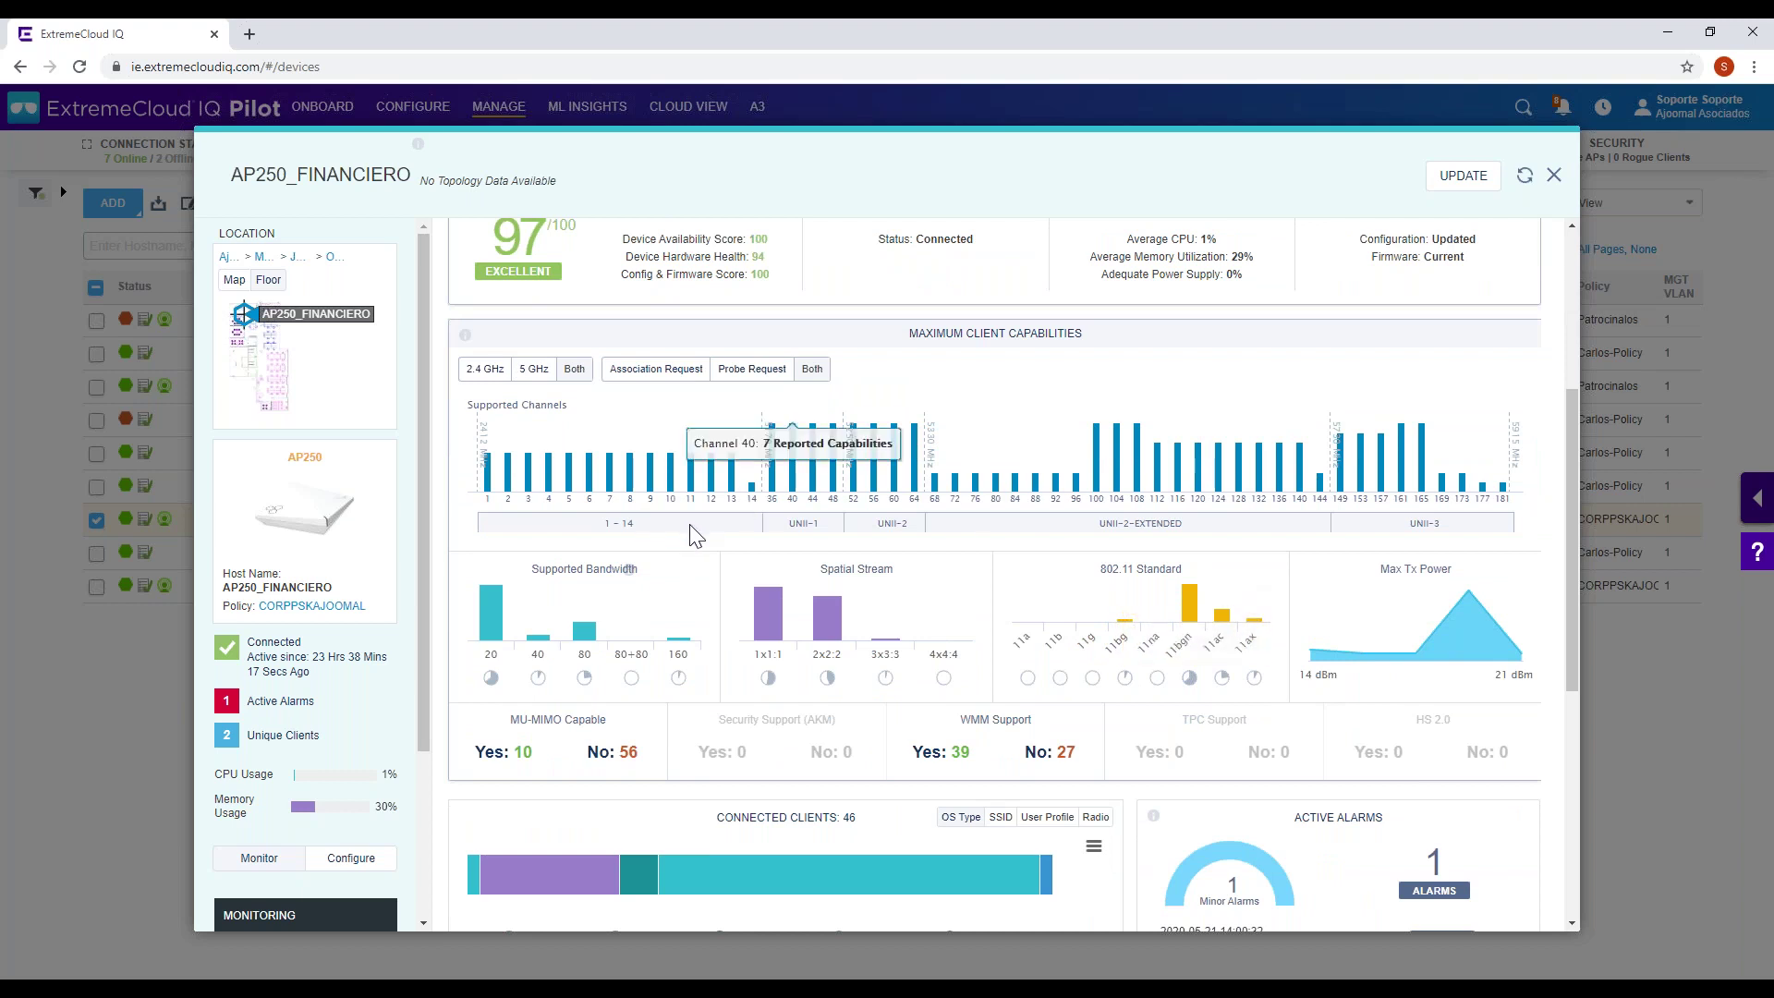
pyautogui.scroll(-1, 692, 480)
pyautogui.scroll(-1, 694, 536)
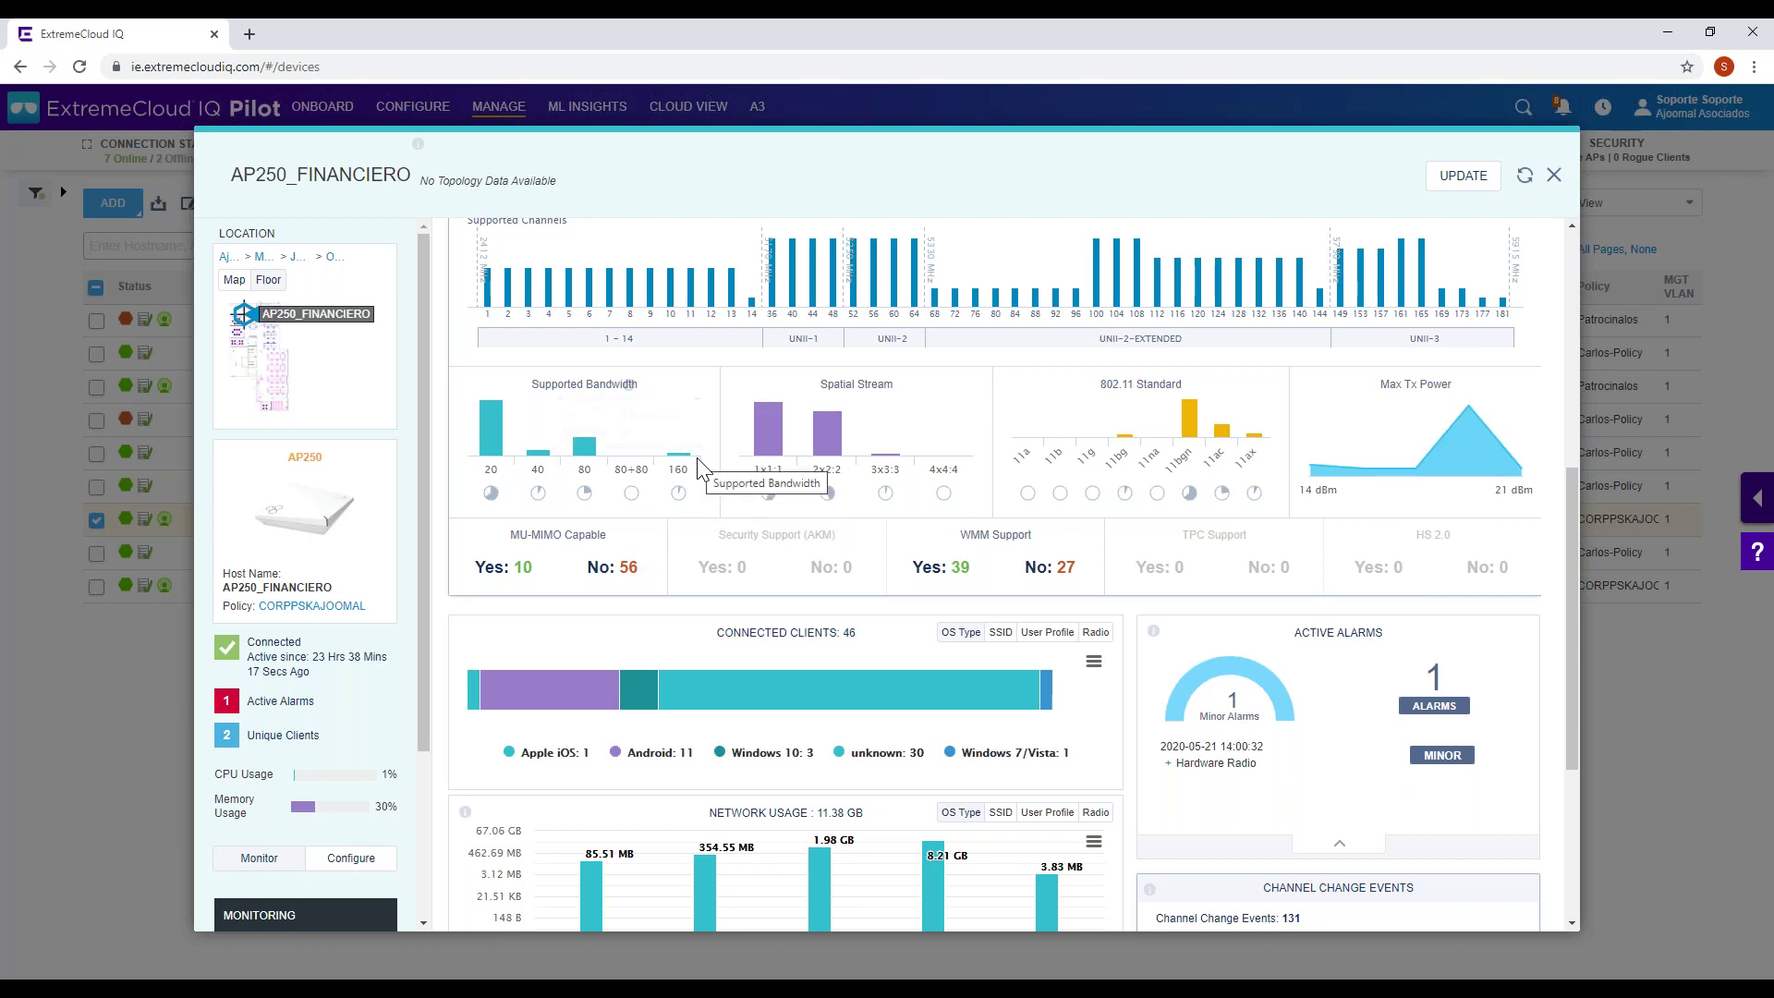
pyautogui.moveTo(769, 450)
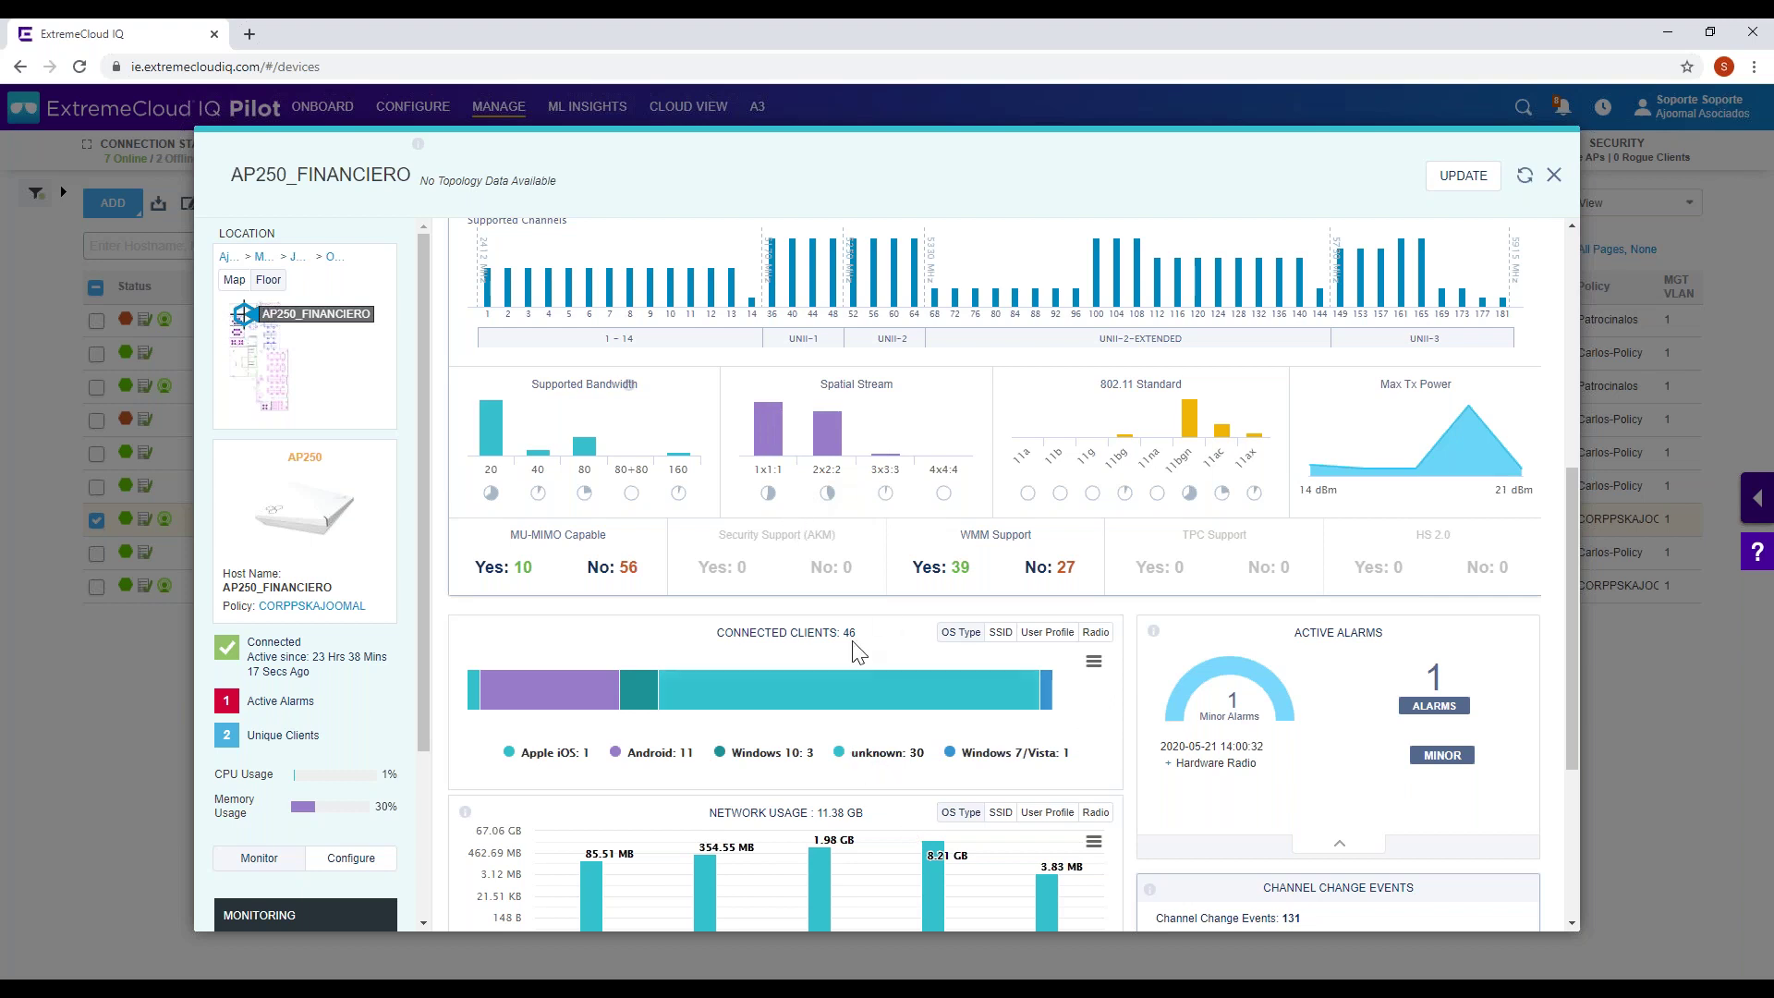
pyautogui.scroll(-3, 1048, 711)
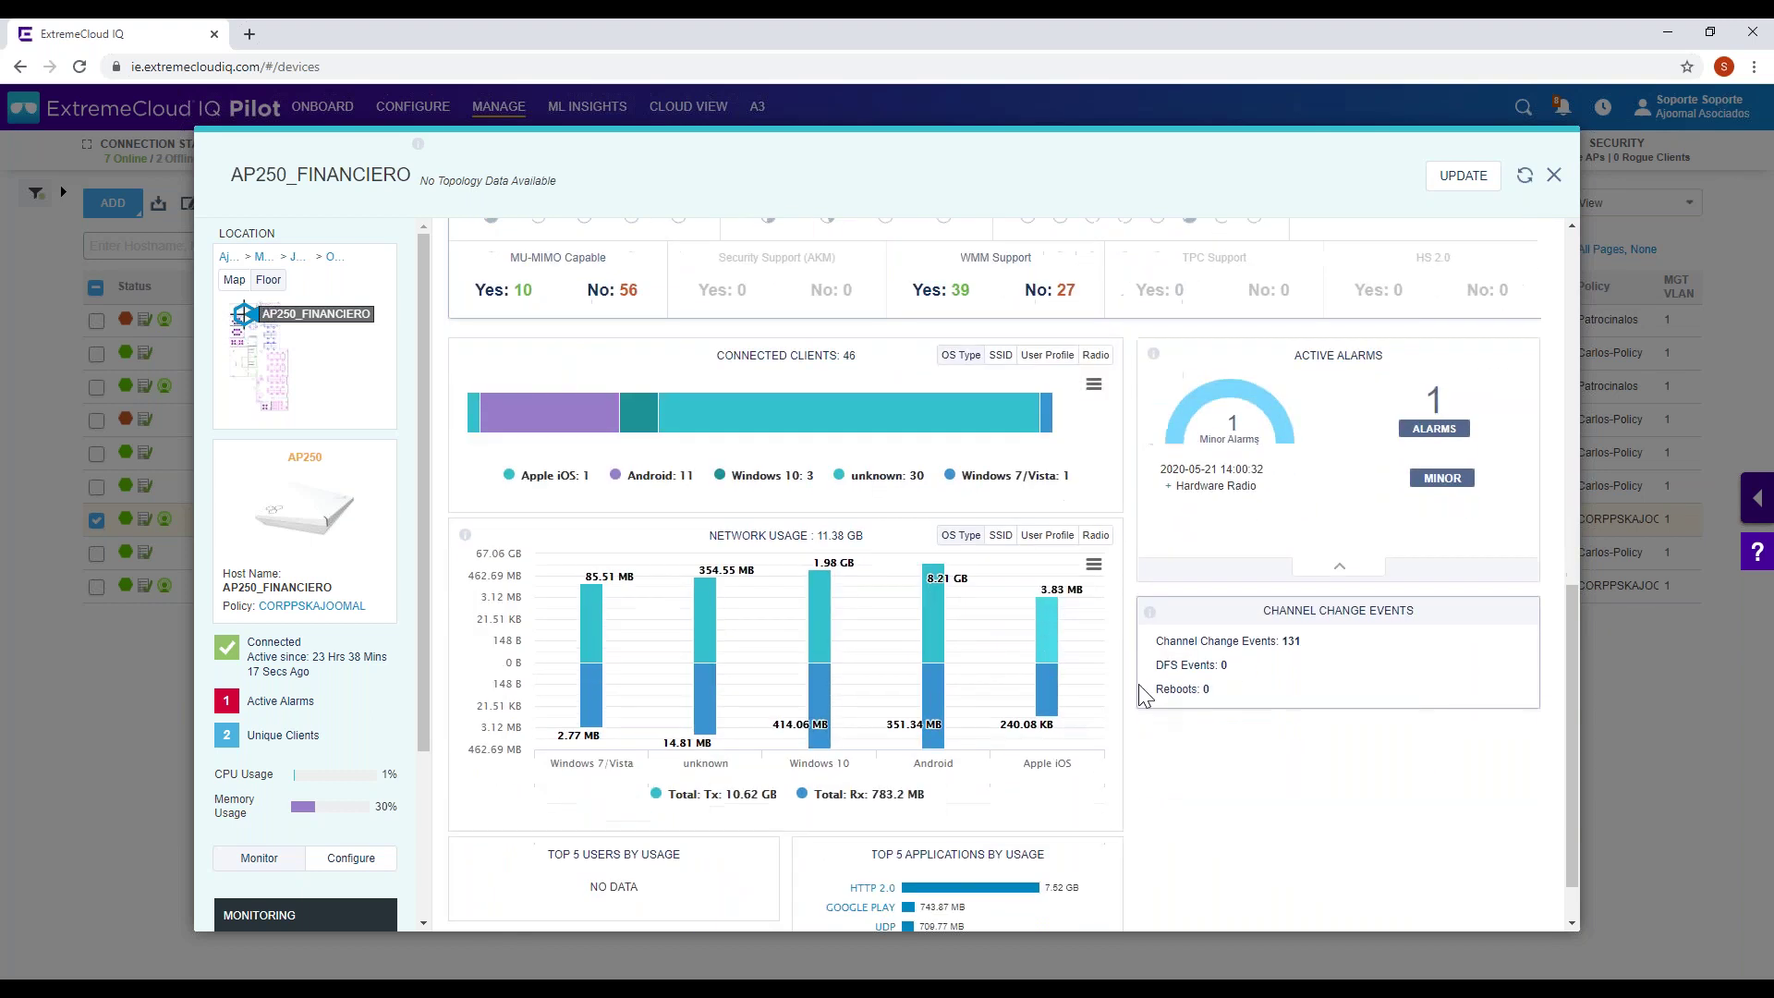
pyautogui.scroll(-1, 939, 601)
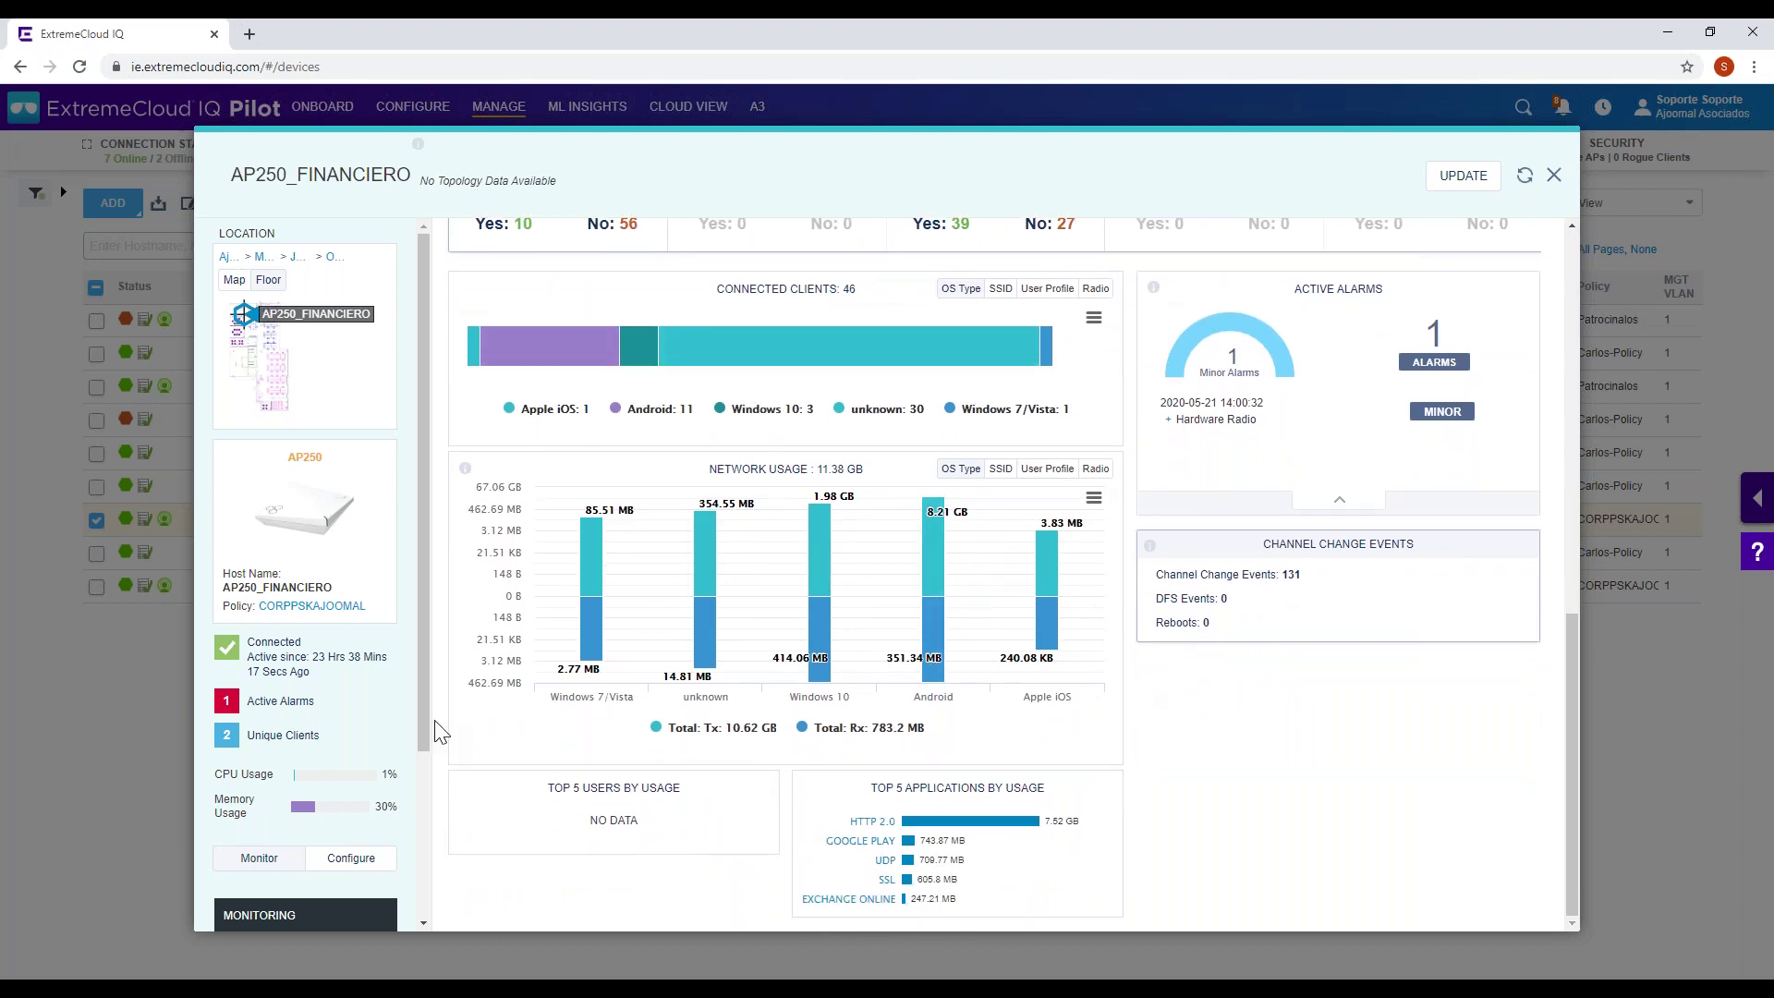
pyautogui.scroll(-1, 426, 730)
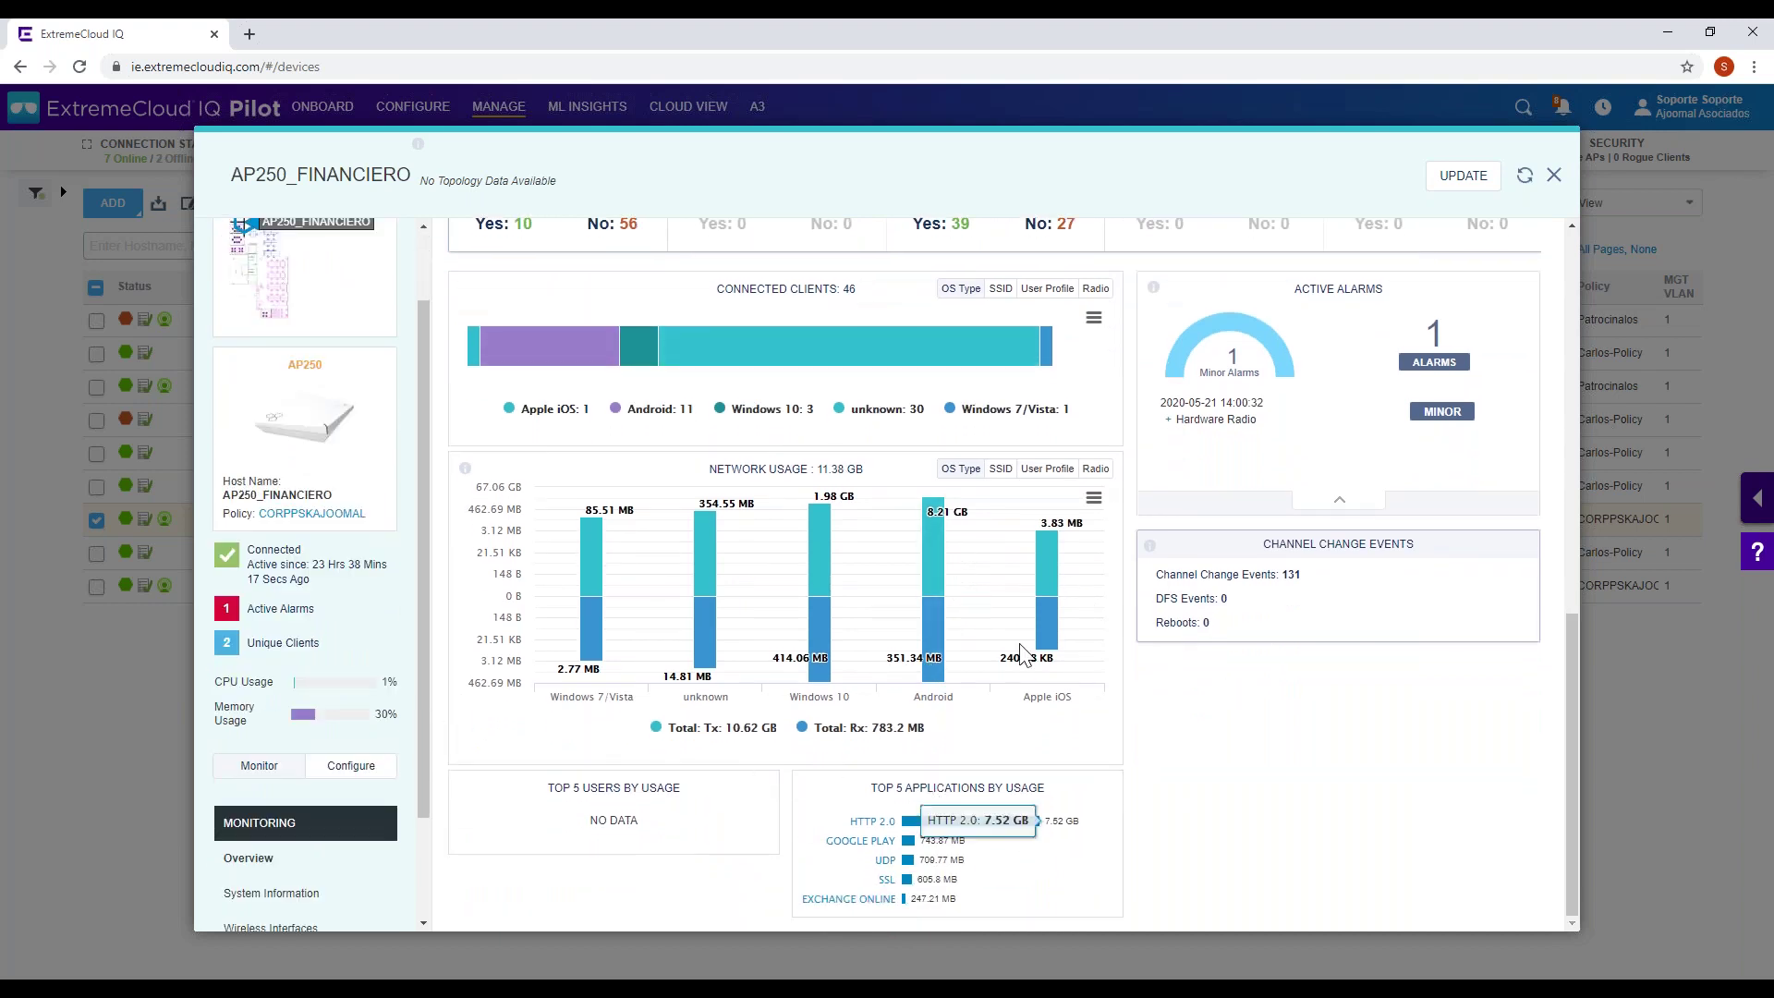
pyautogui.click(1556, 178)
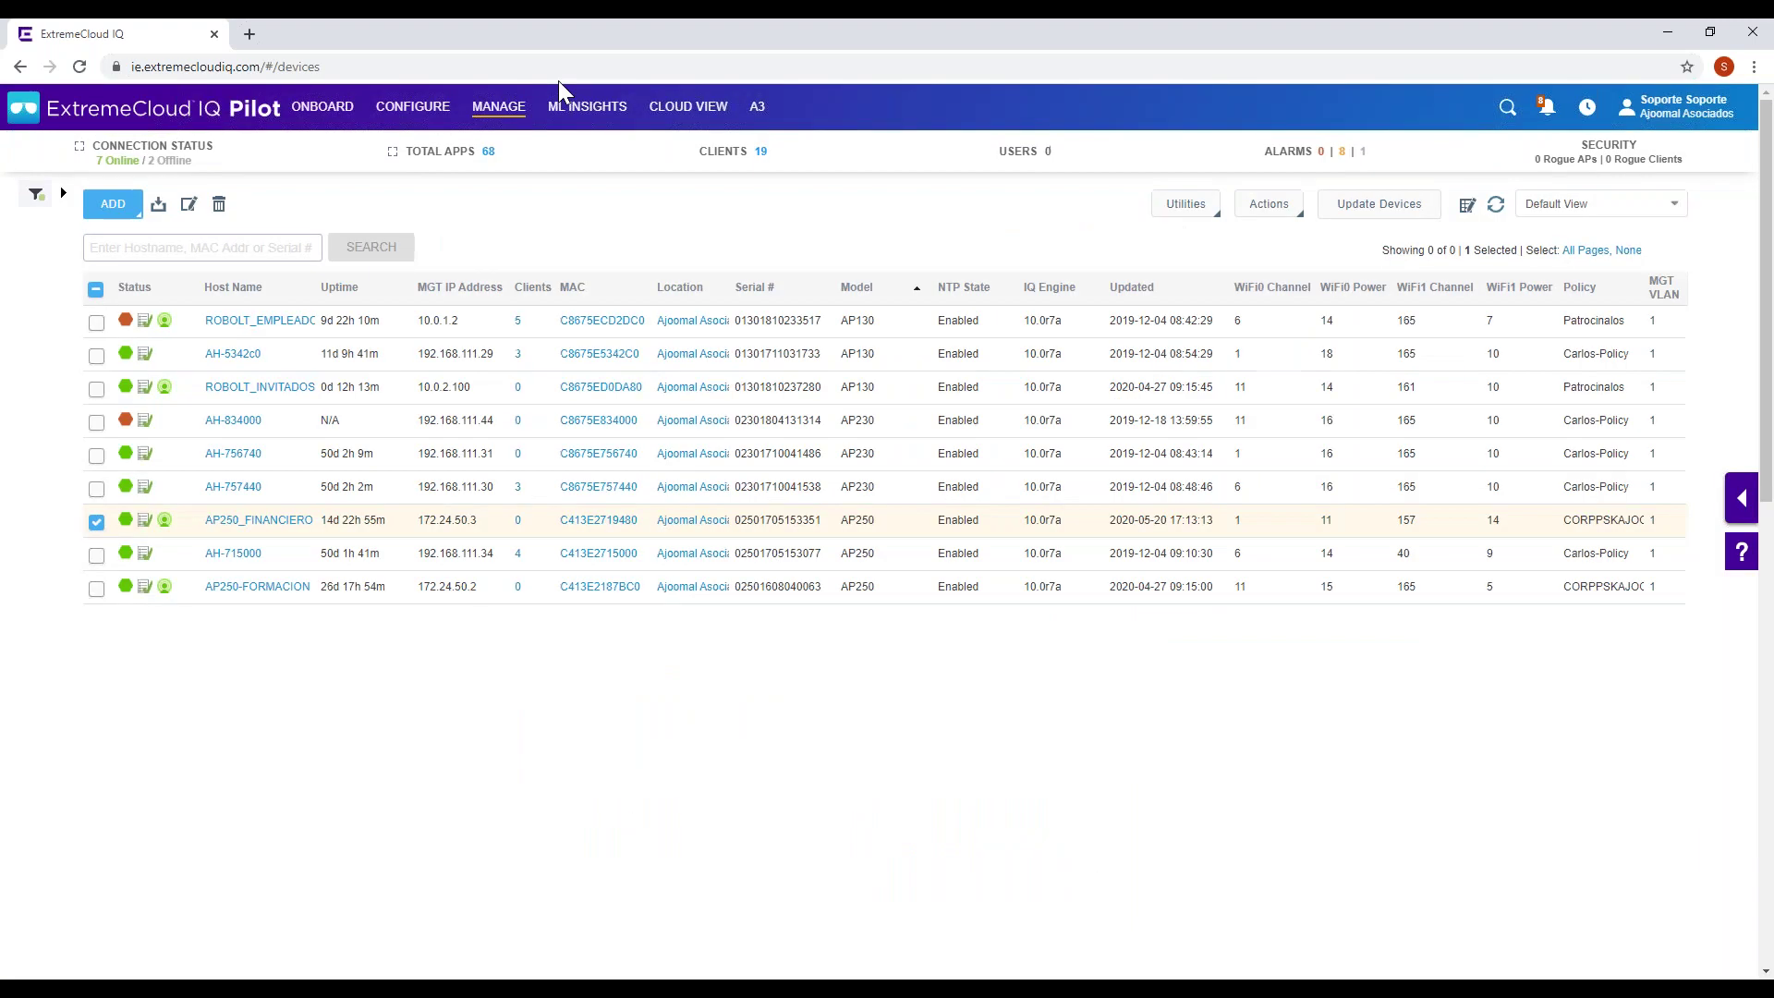
# - Open the connected clients list, view the details of the client at 172.24.60.19, and set its time range to Month
pyautogui.moveTo(499, 106)
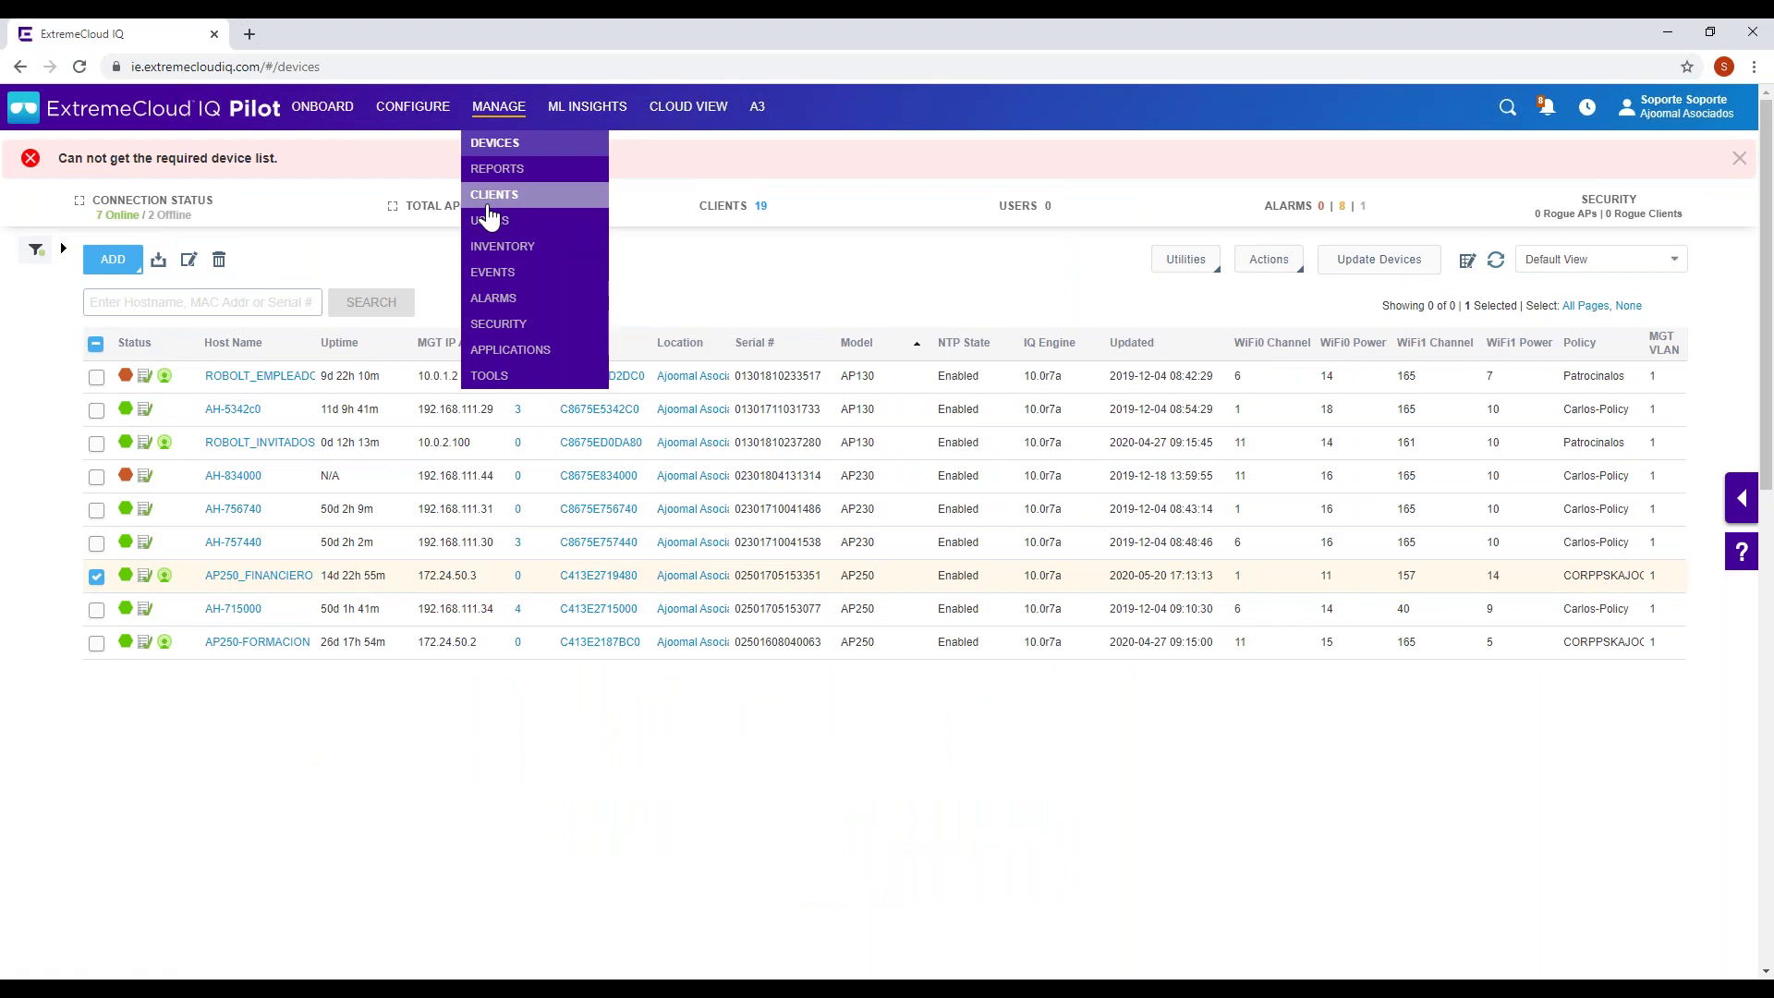
pyautogui.click(489, 201)
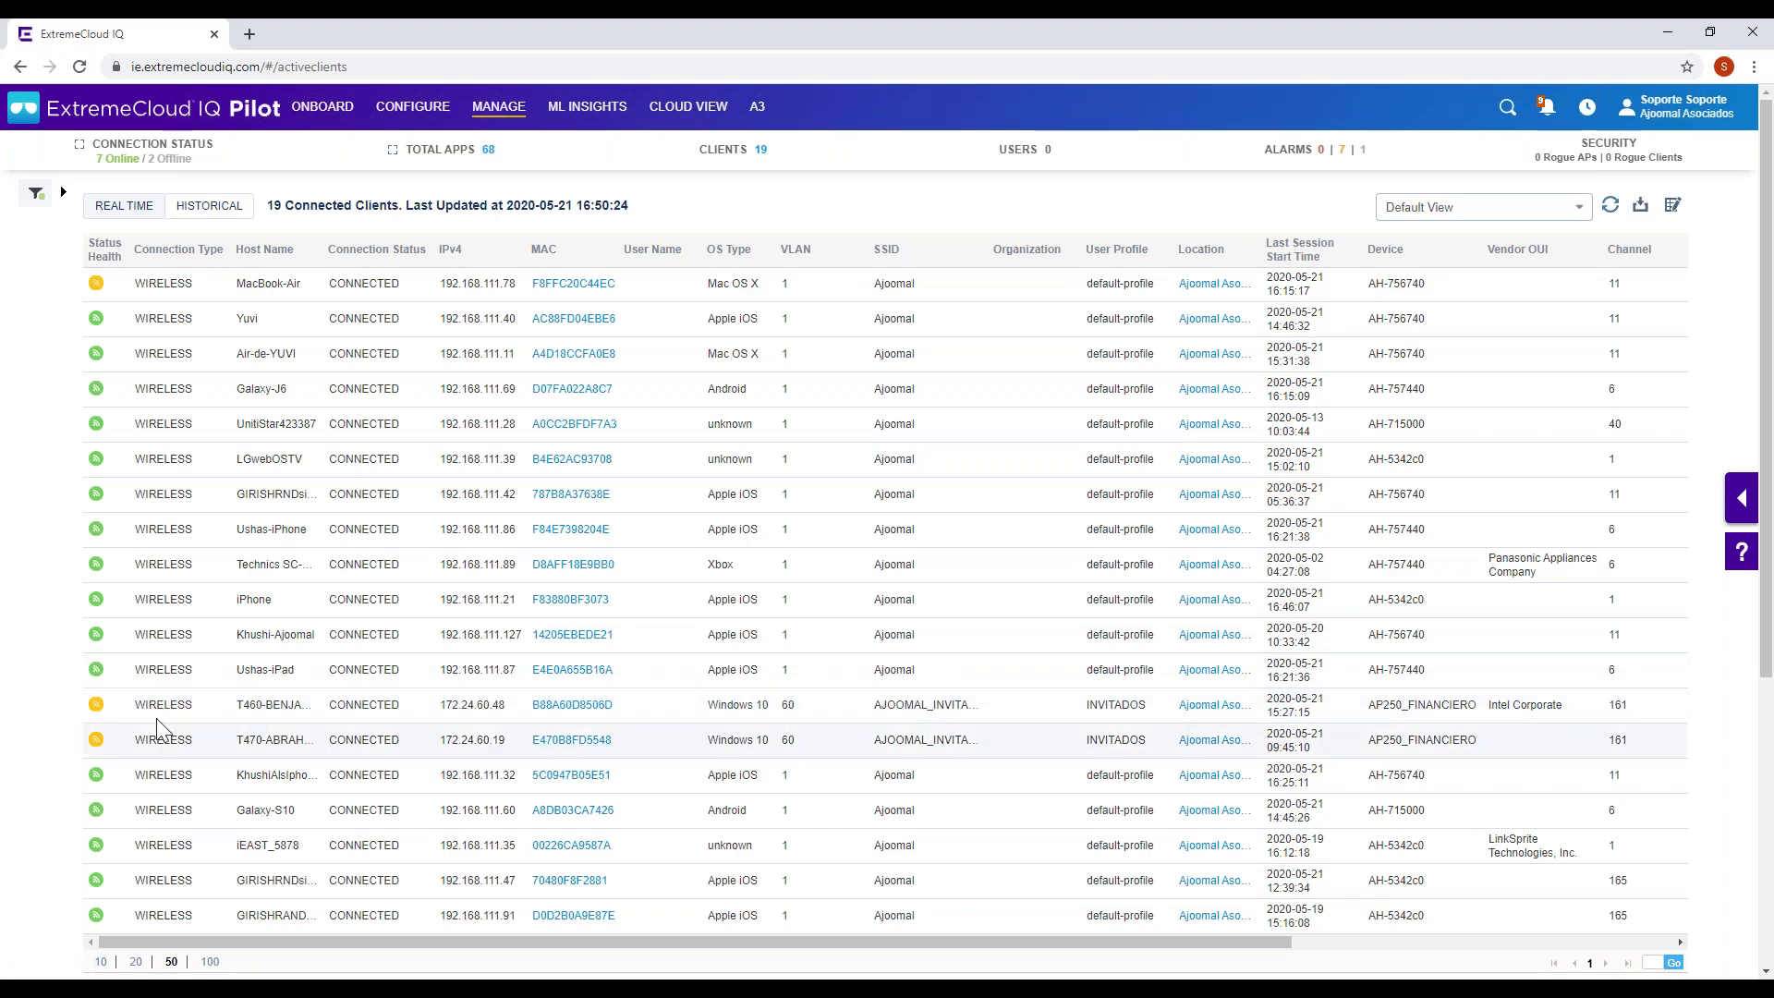
pyautogui.click(567, 739)
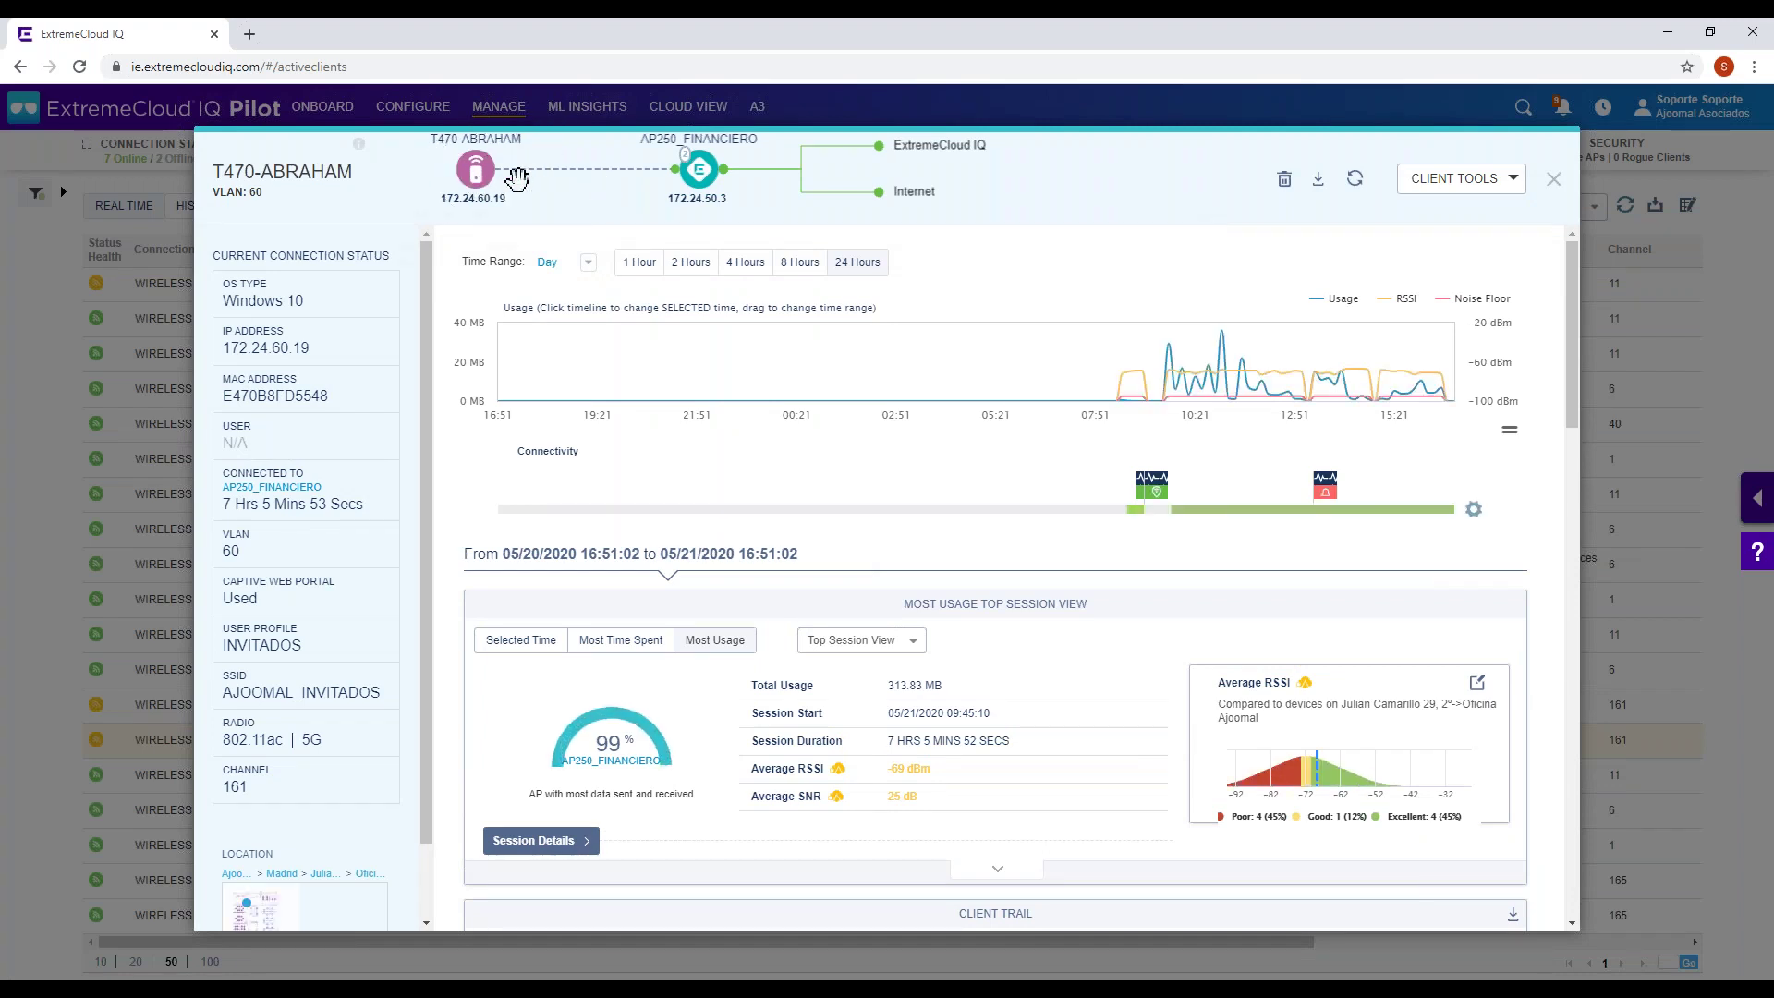
pyautogui.moveTo(485, 163)
pyautogui.moveTo(692, 206)
pyautogui.click(587, 262)
pyautogui.click(573, 344)
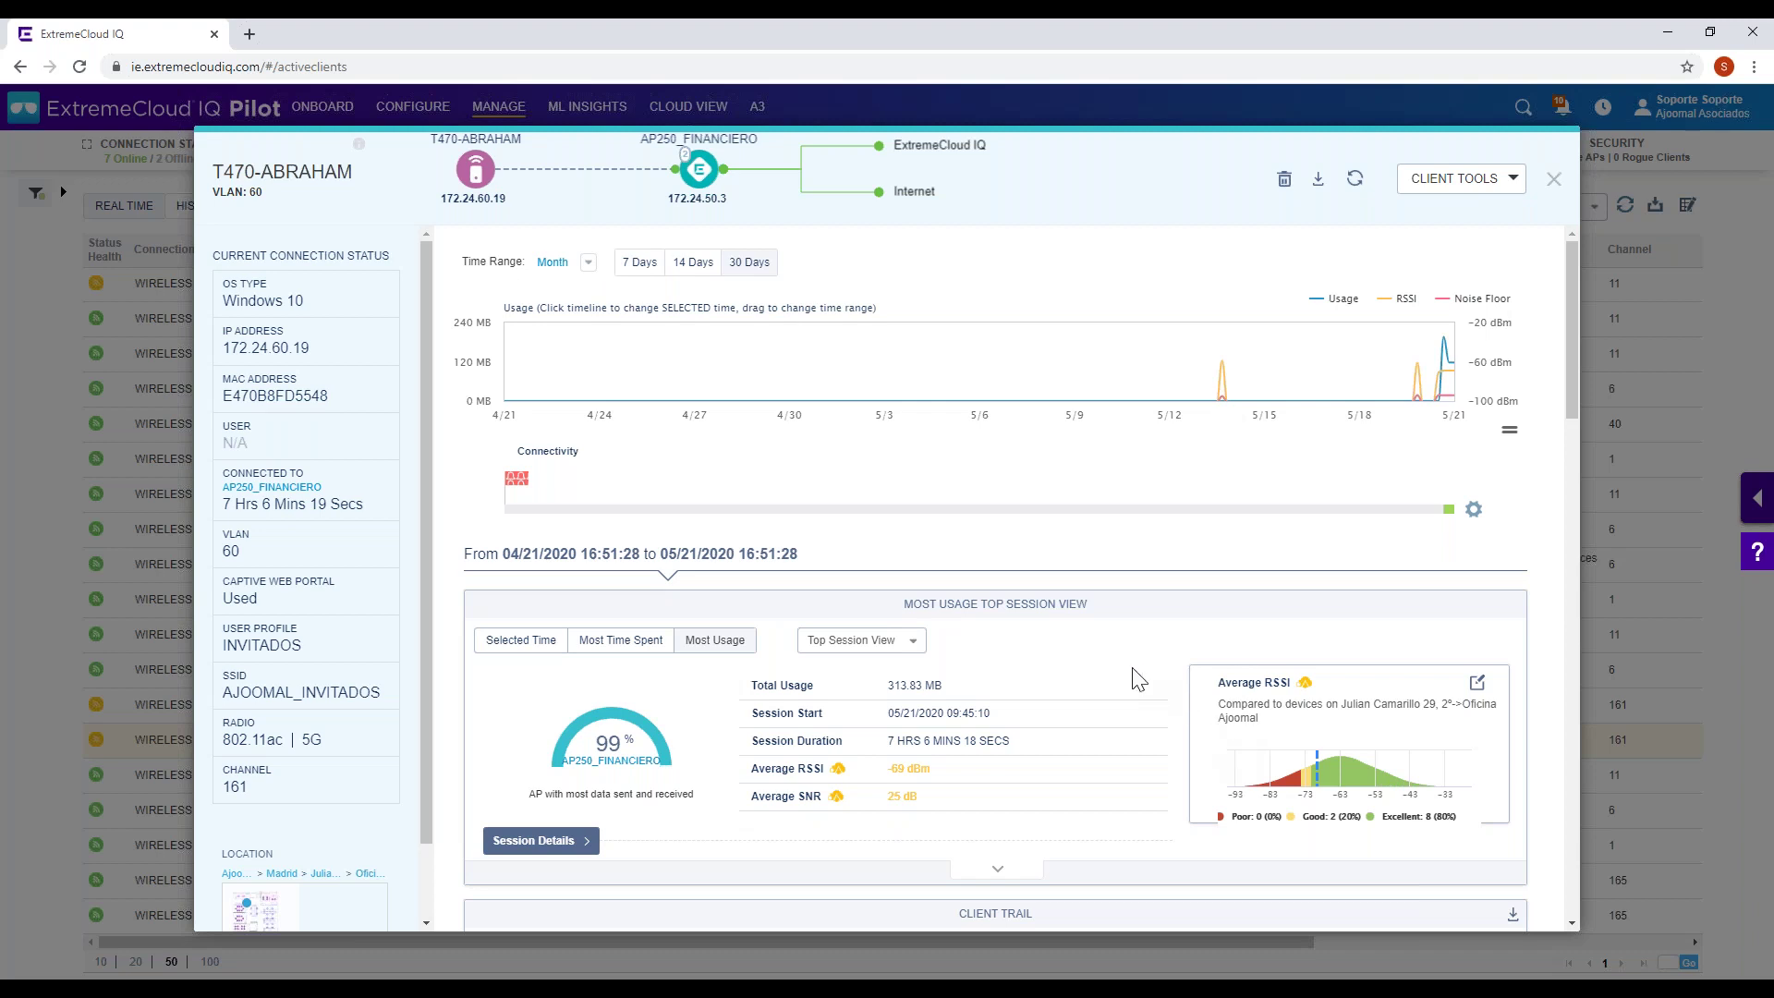
# - Review the client's top session and average RSSI, and expand the client trail entry with the red DHCP status to inspect its DHCP details
pyautogui.moveTo(1221, 403)
pyautogui.scroll(-3, 931, 554)
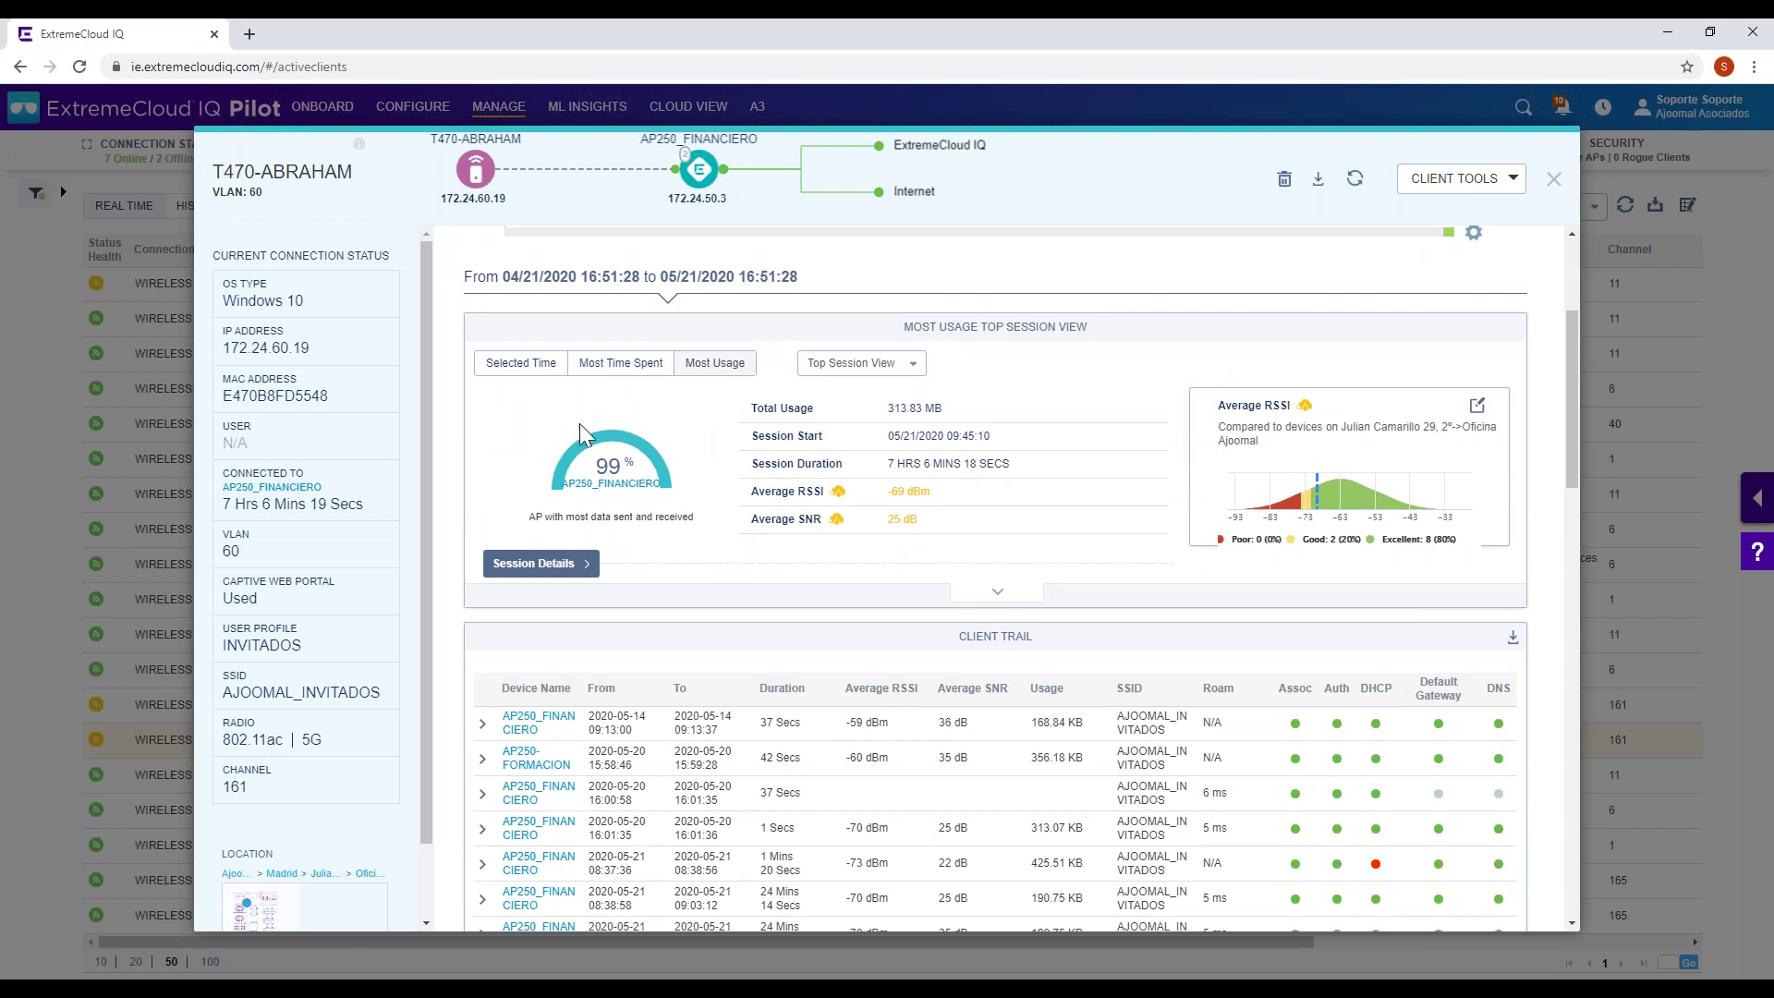
pyautogui.scroll(-1, 1048, 538)
pyautogui.moveTo(1337, 397)
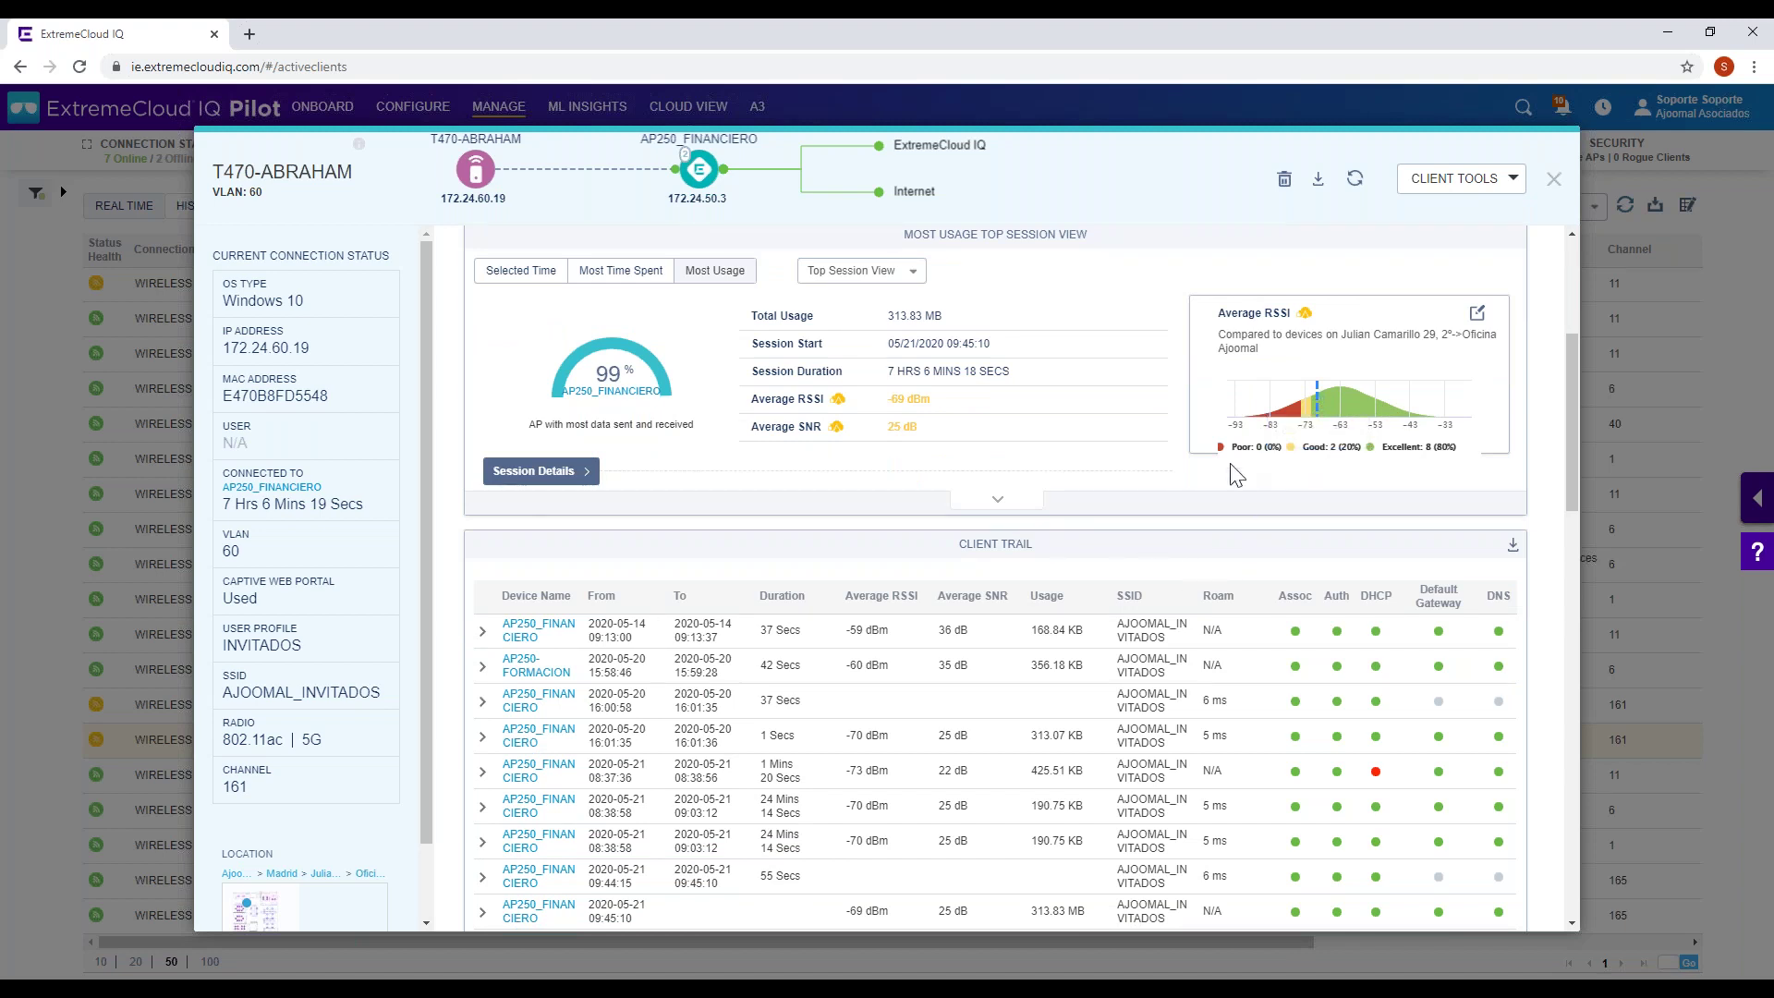
pyautogui.scroll(-1, 1222, 523)
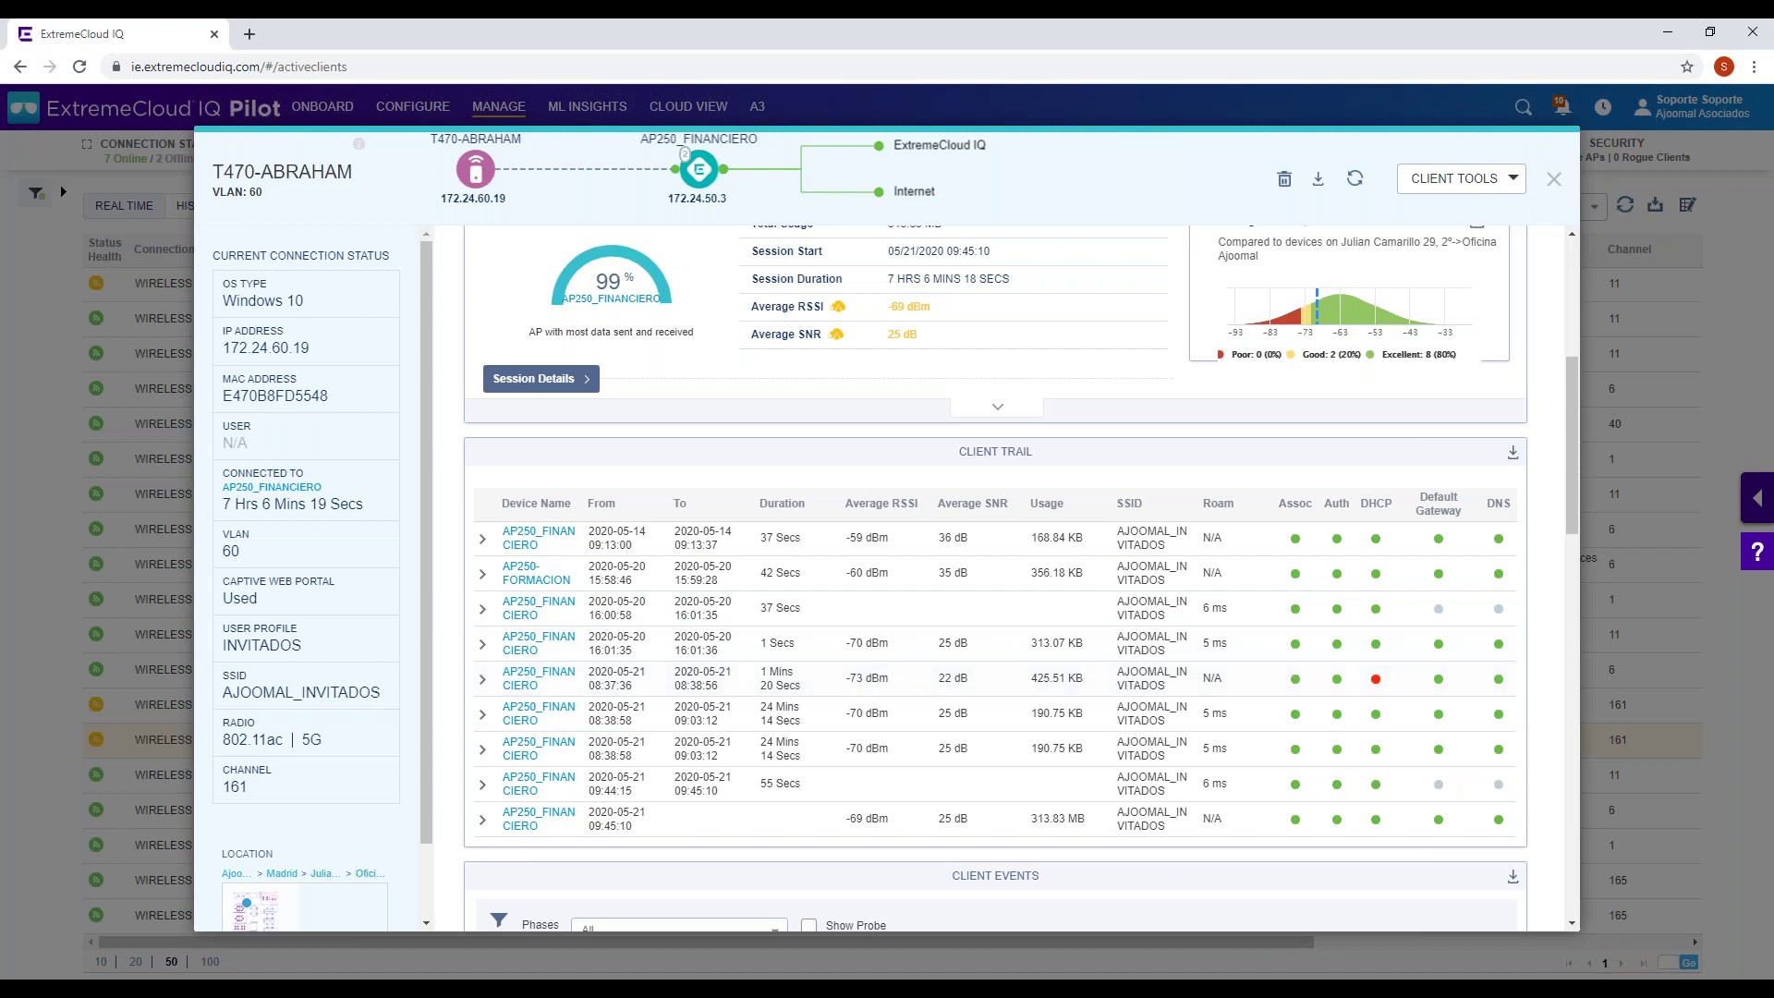
pyautogui.click(485, 688)
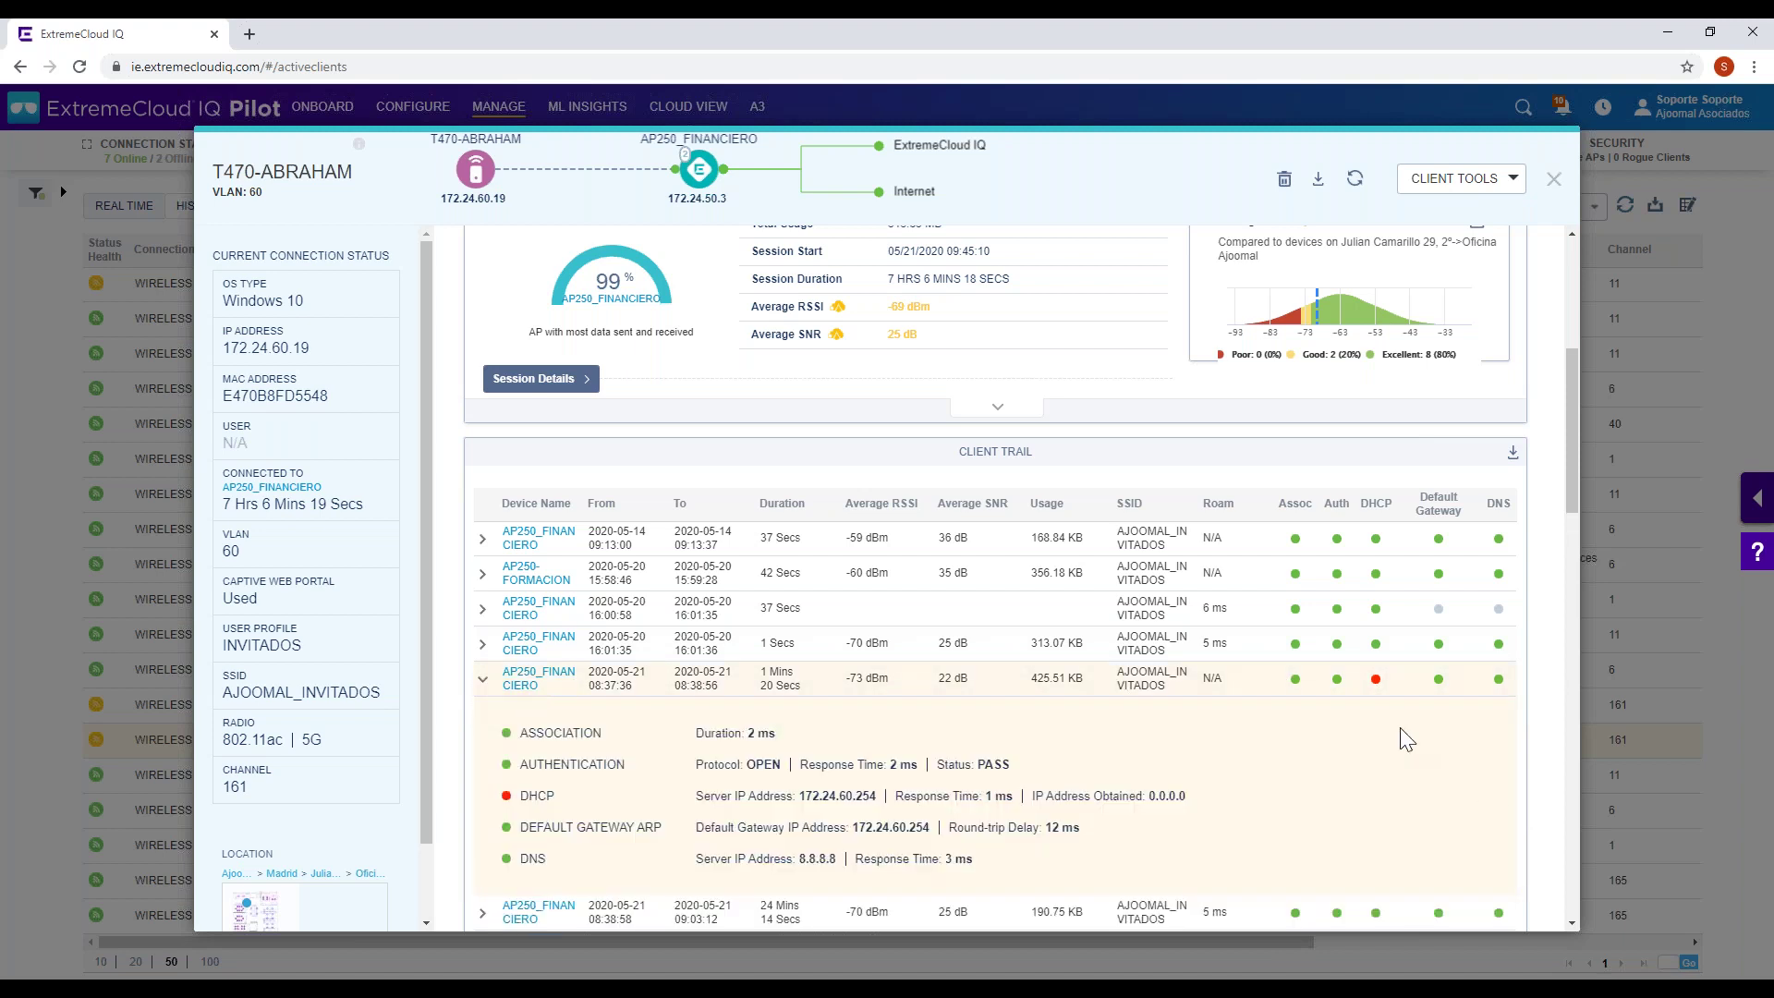
pyautogui.moveTo(1209, 803); pyautogui.dragTo(799, 784)
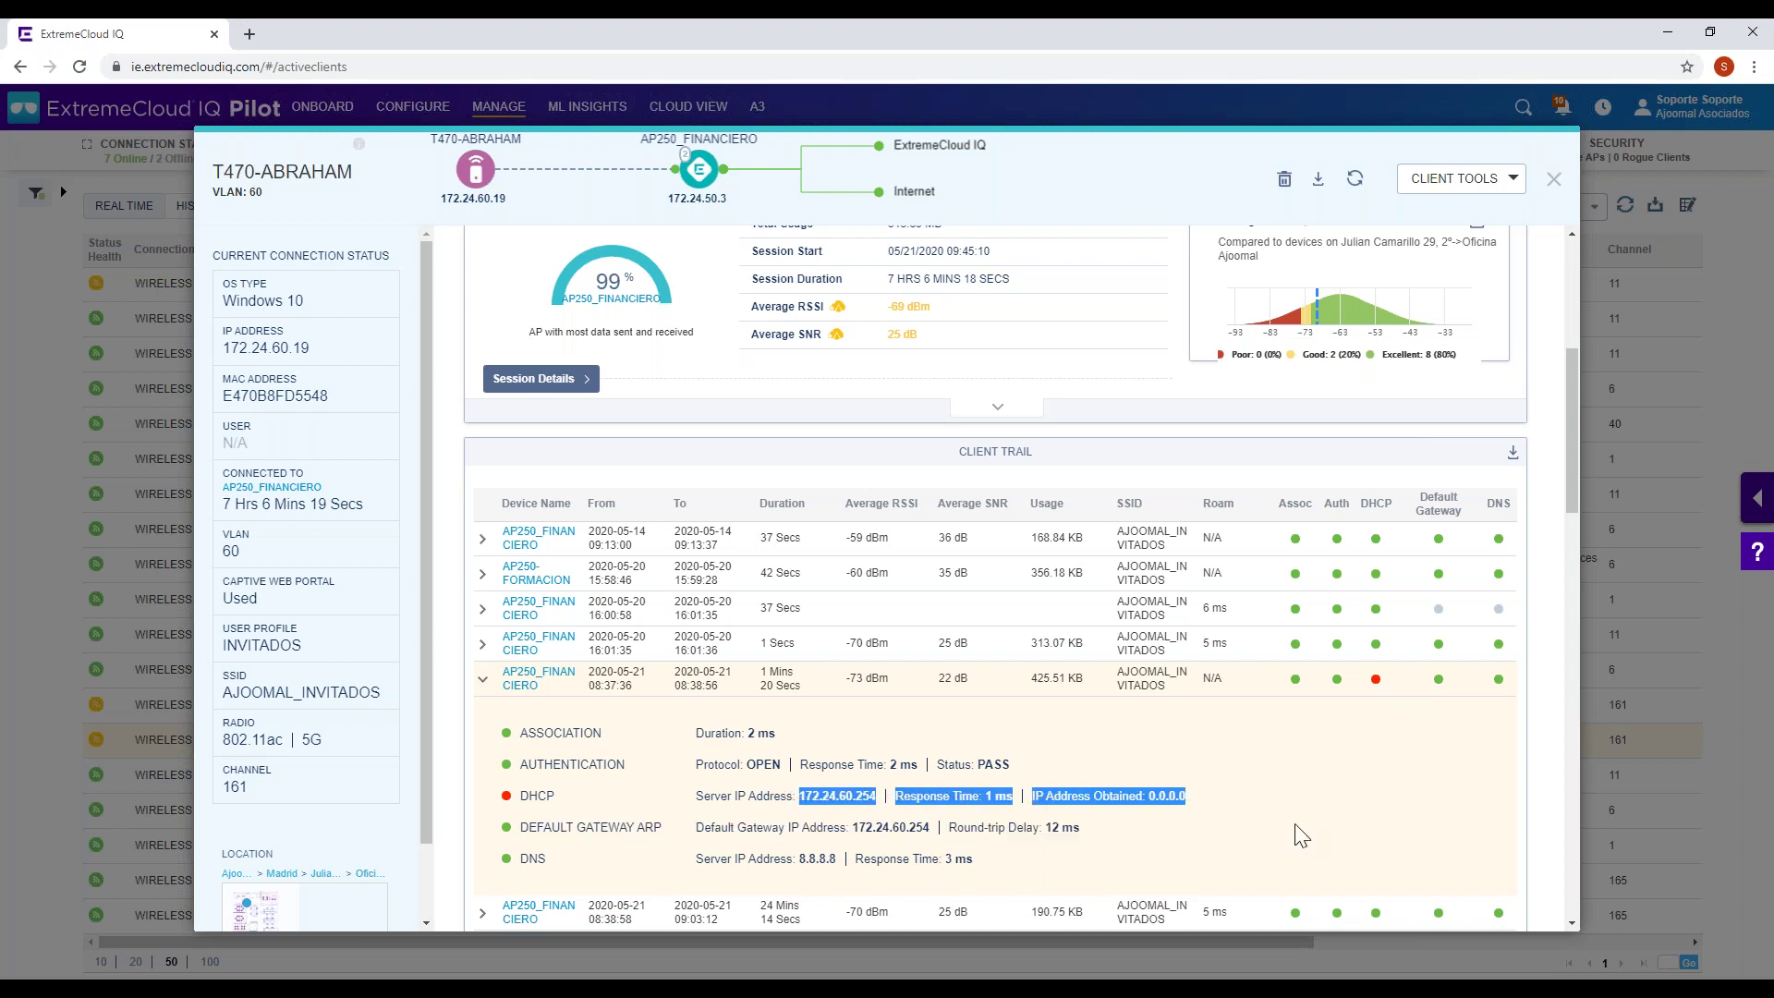
# - Examine the client's events, network usage and Top 10 Apps breakdown
pyautogui.scroll(-5, 874, 713)
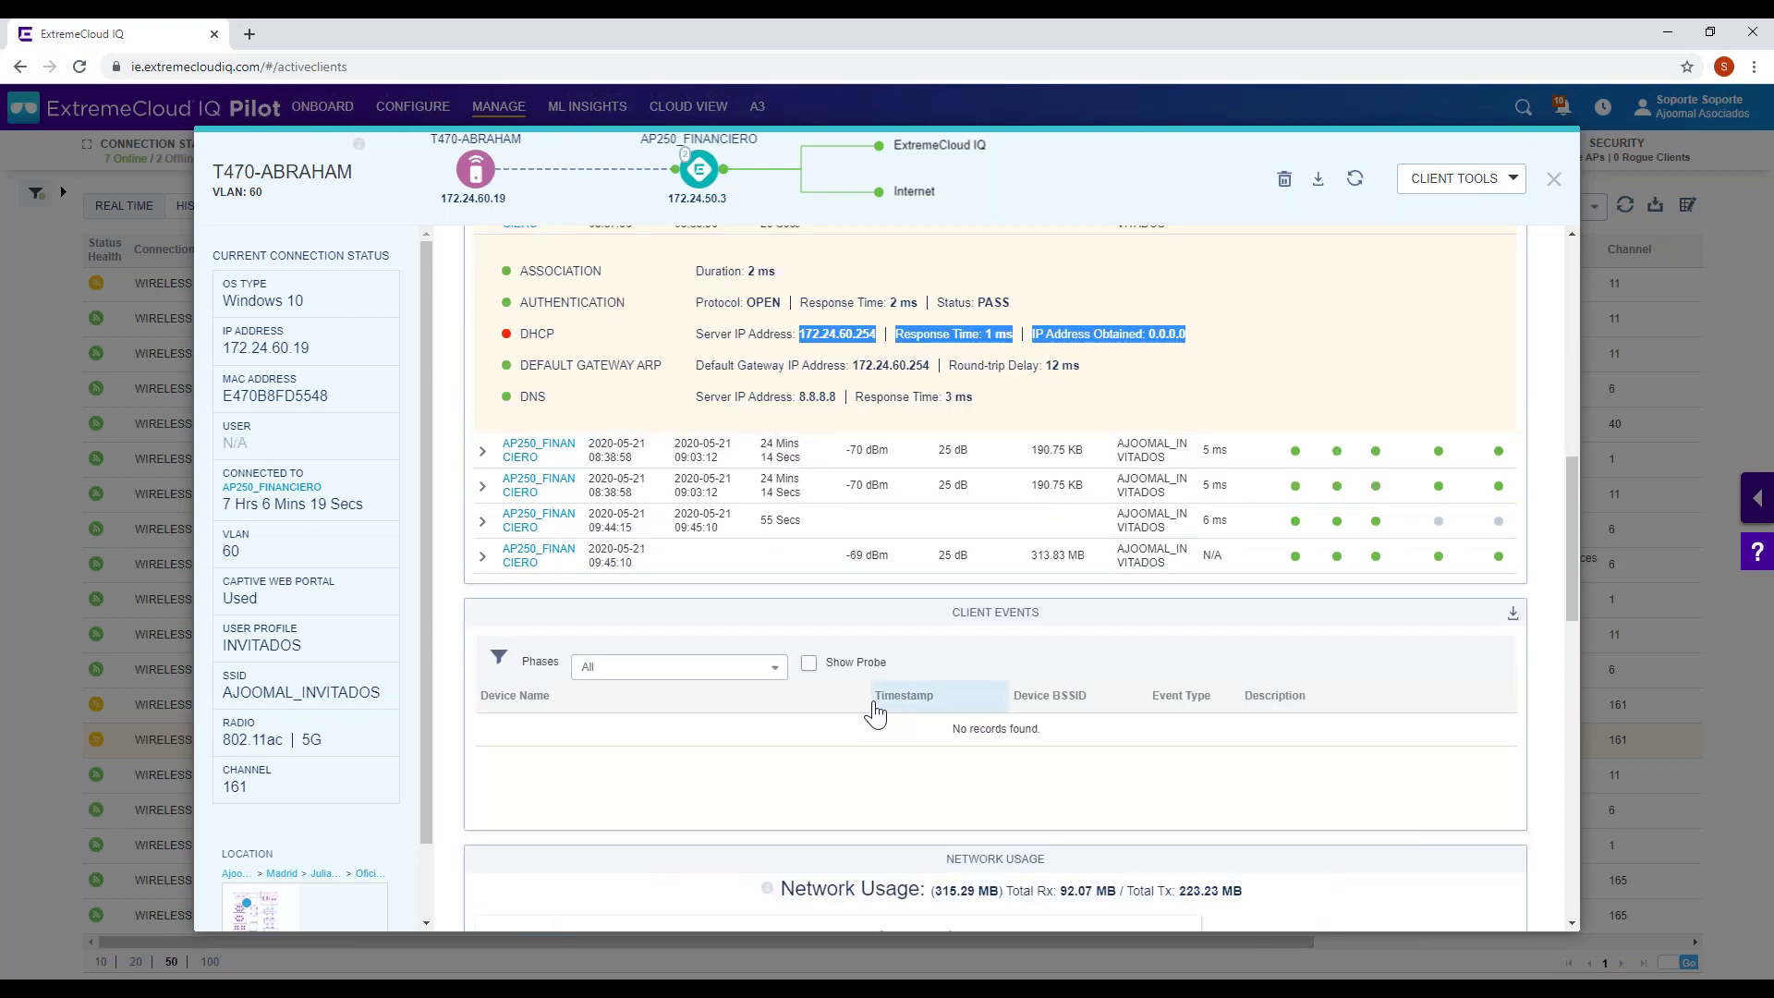
pyautogui.scroll(-7, 874, 713)
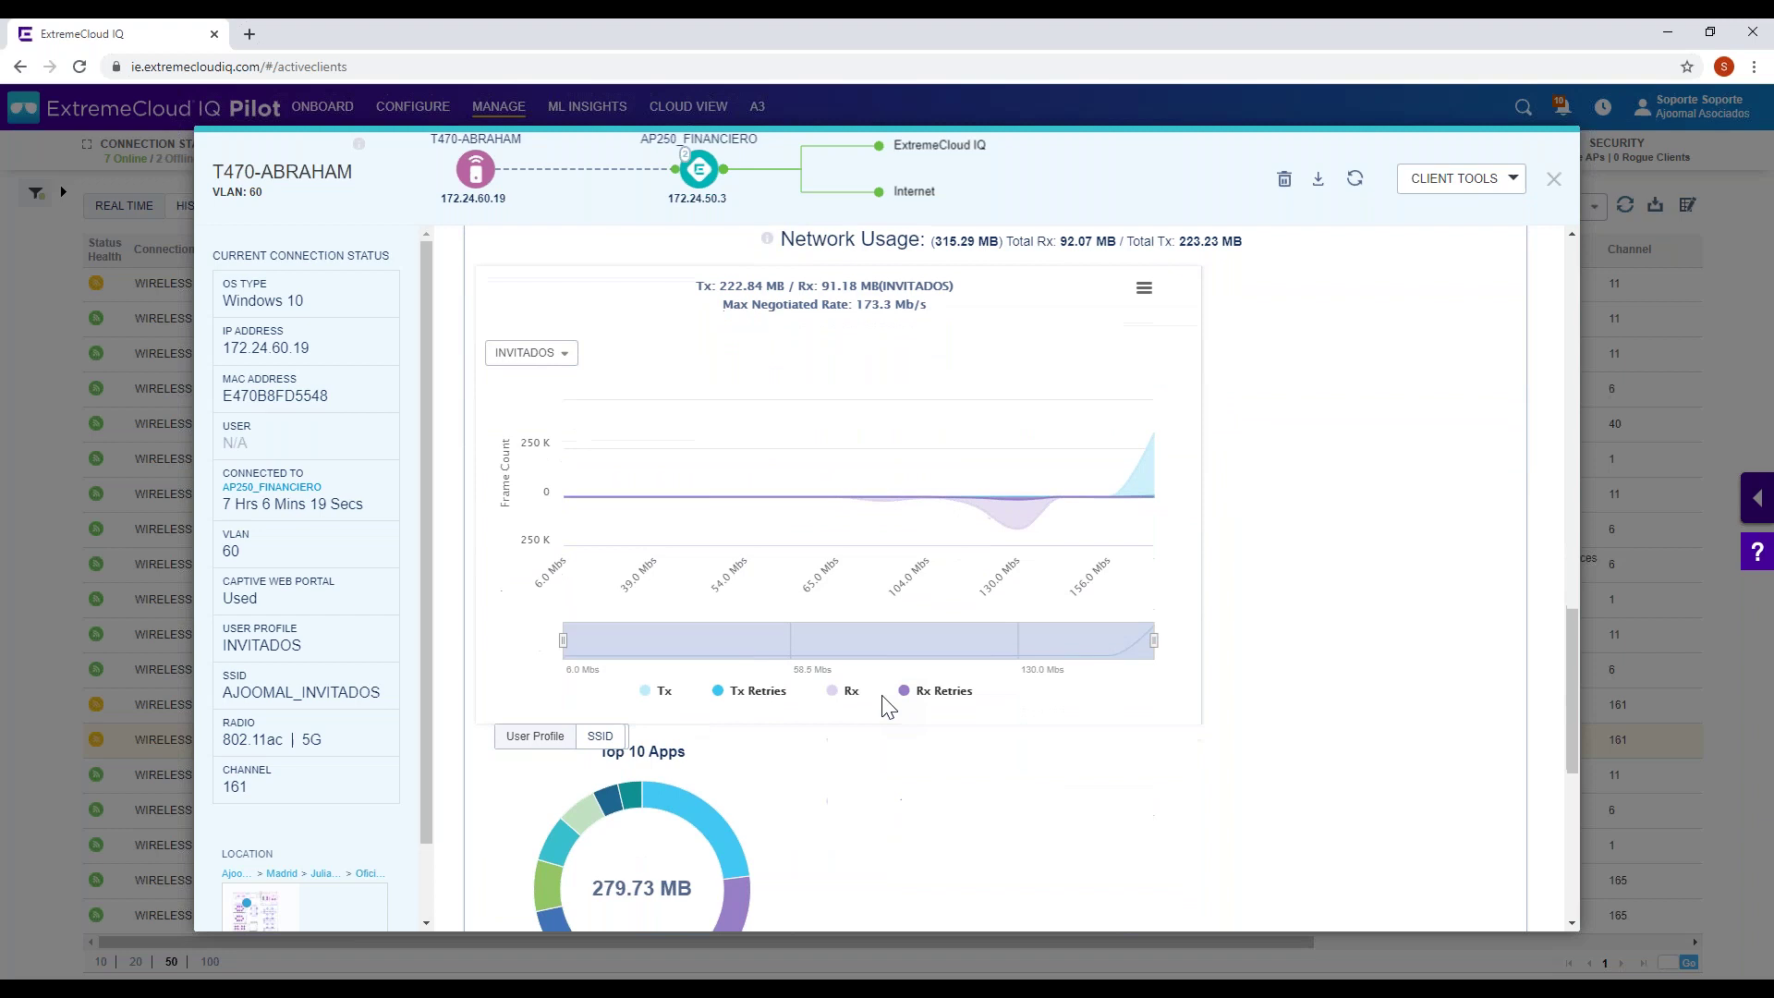
pyautogui.scroll(-3, 887, 707)
pyautogui.scroll(2, 882, 702)
pyautogui.moveTo(707, 735)
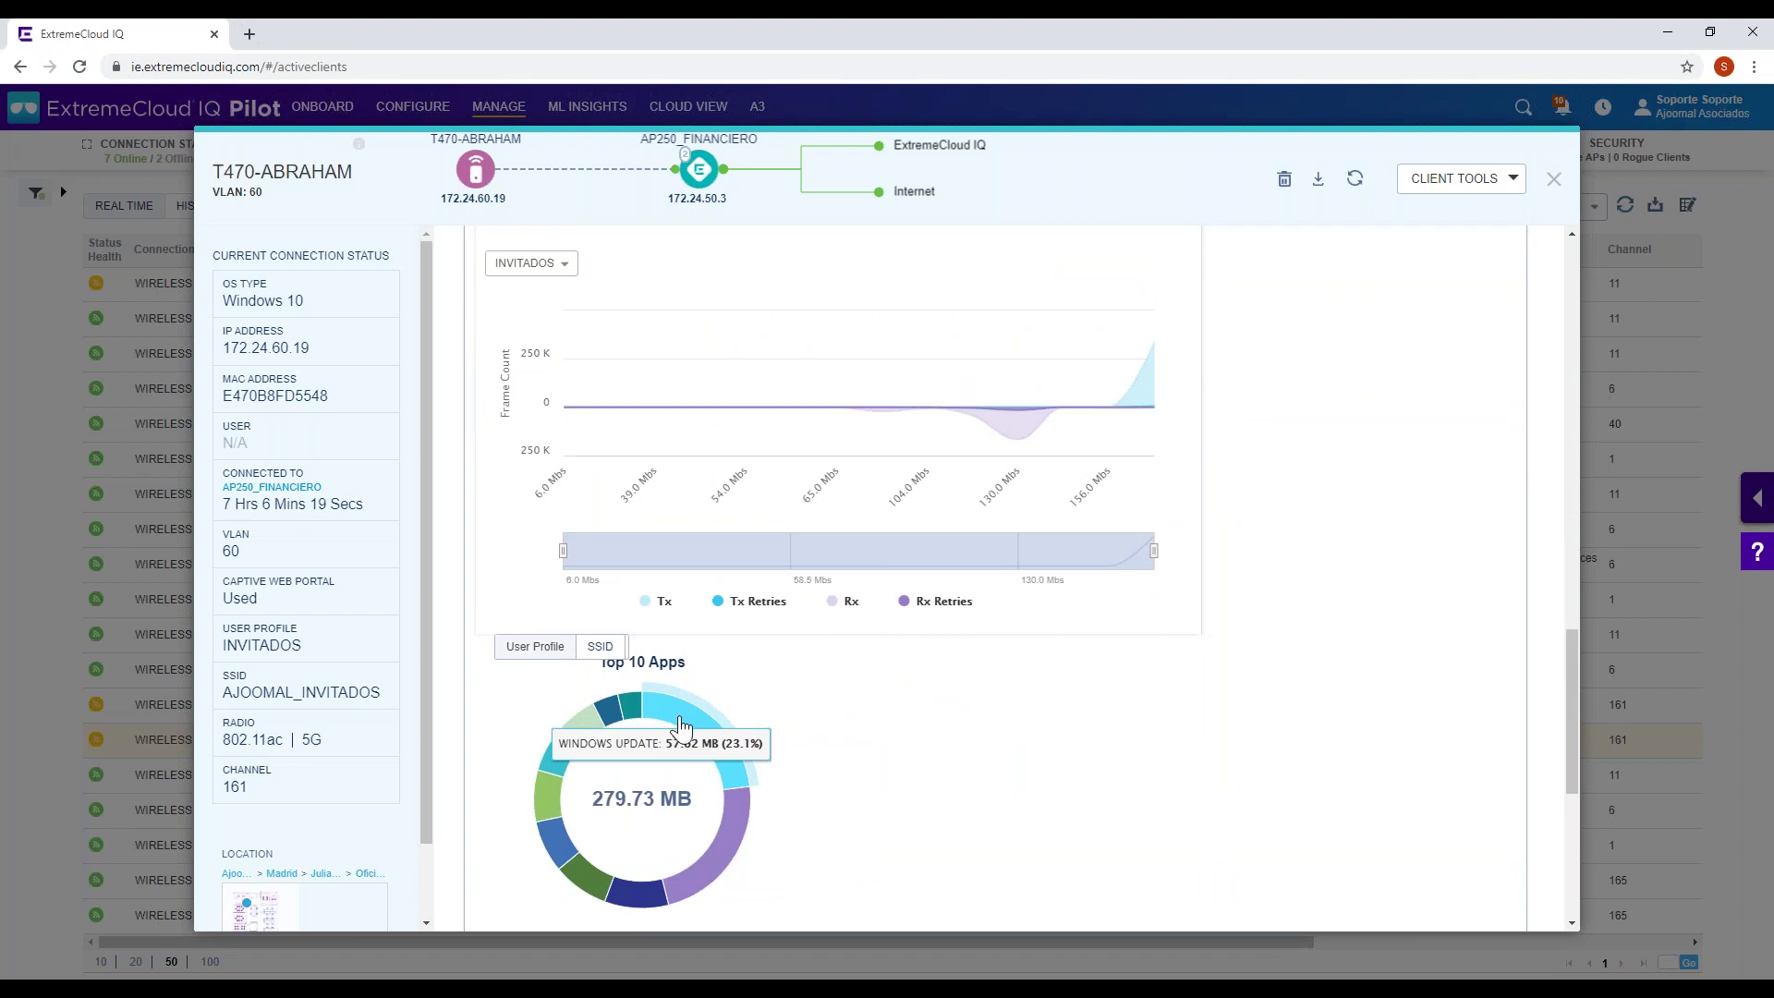
pyautogui.moveTo(691, 882)
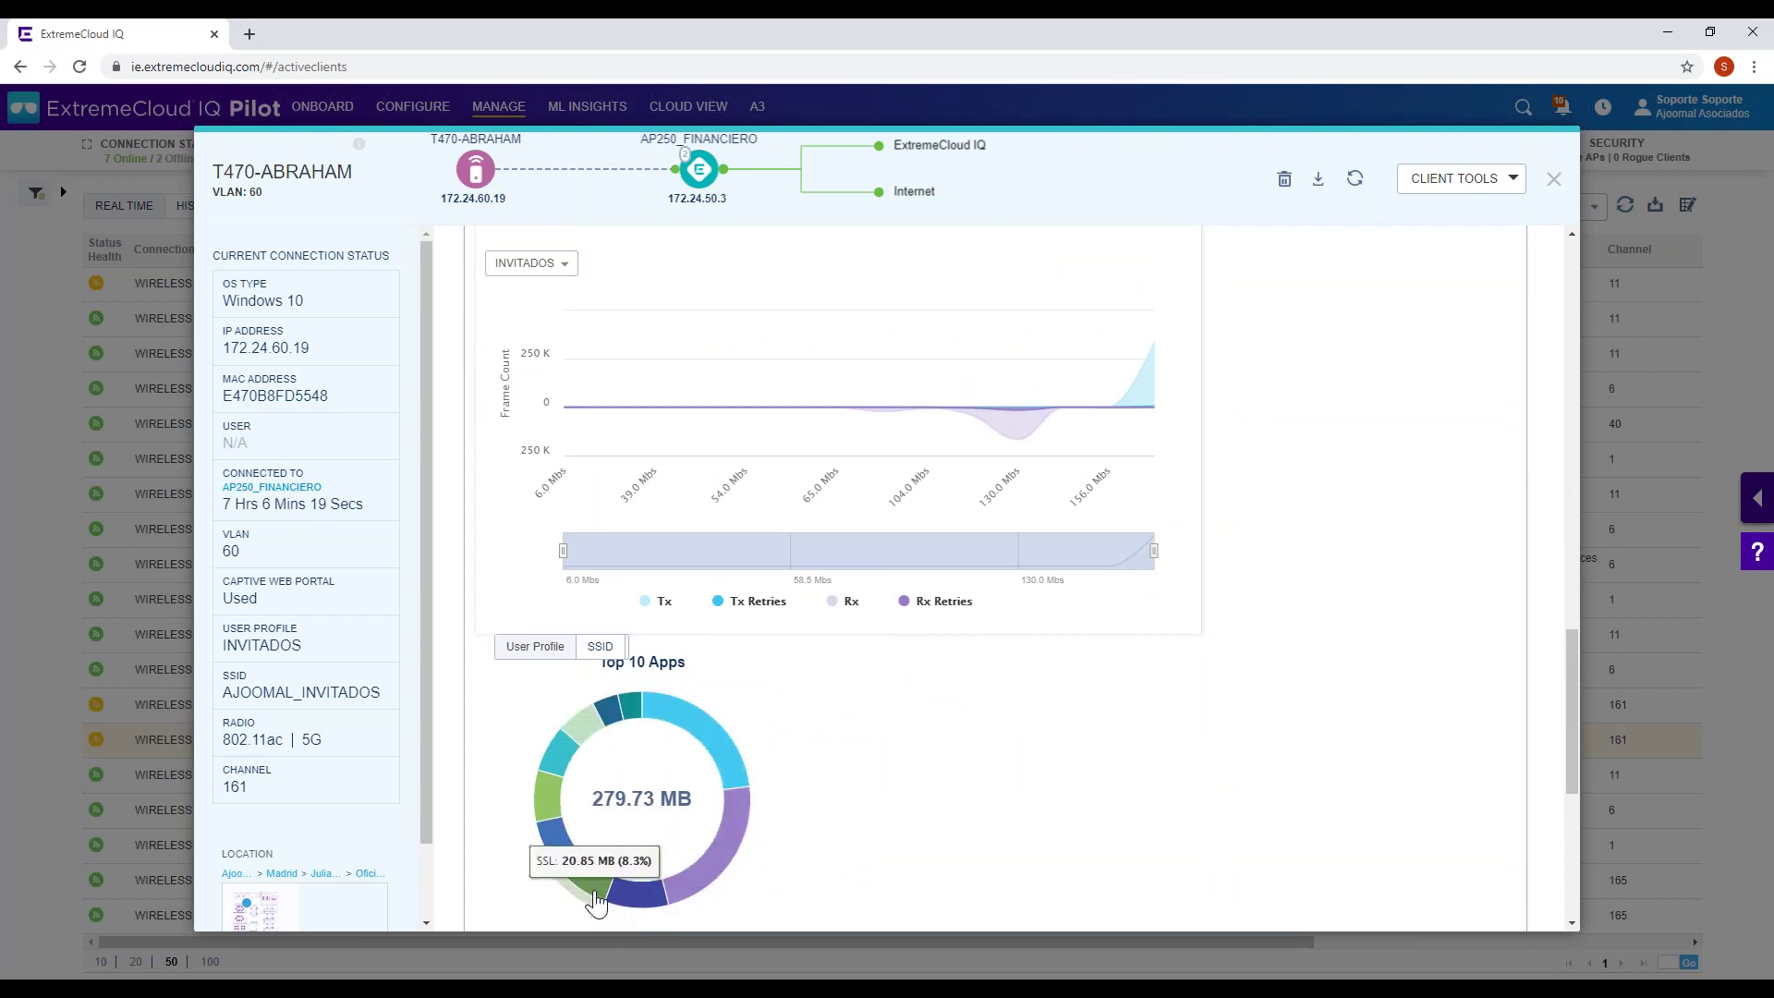
pyautogui.moveTo(567, 864)
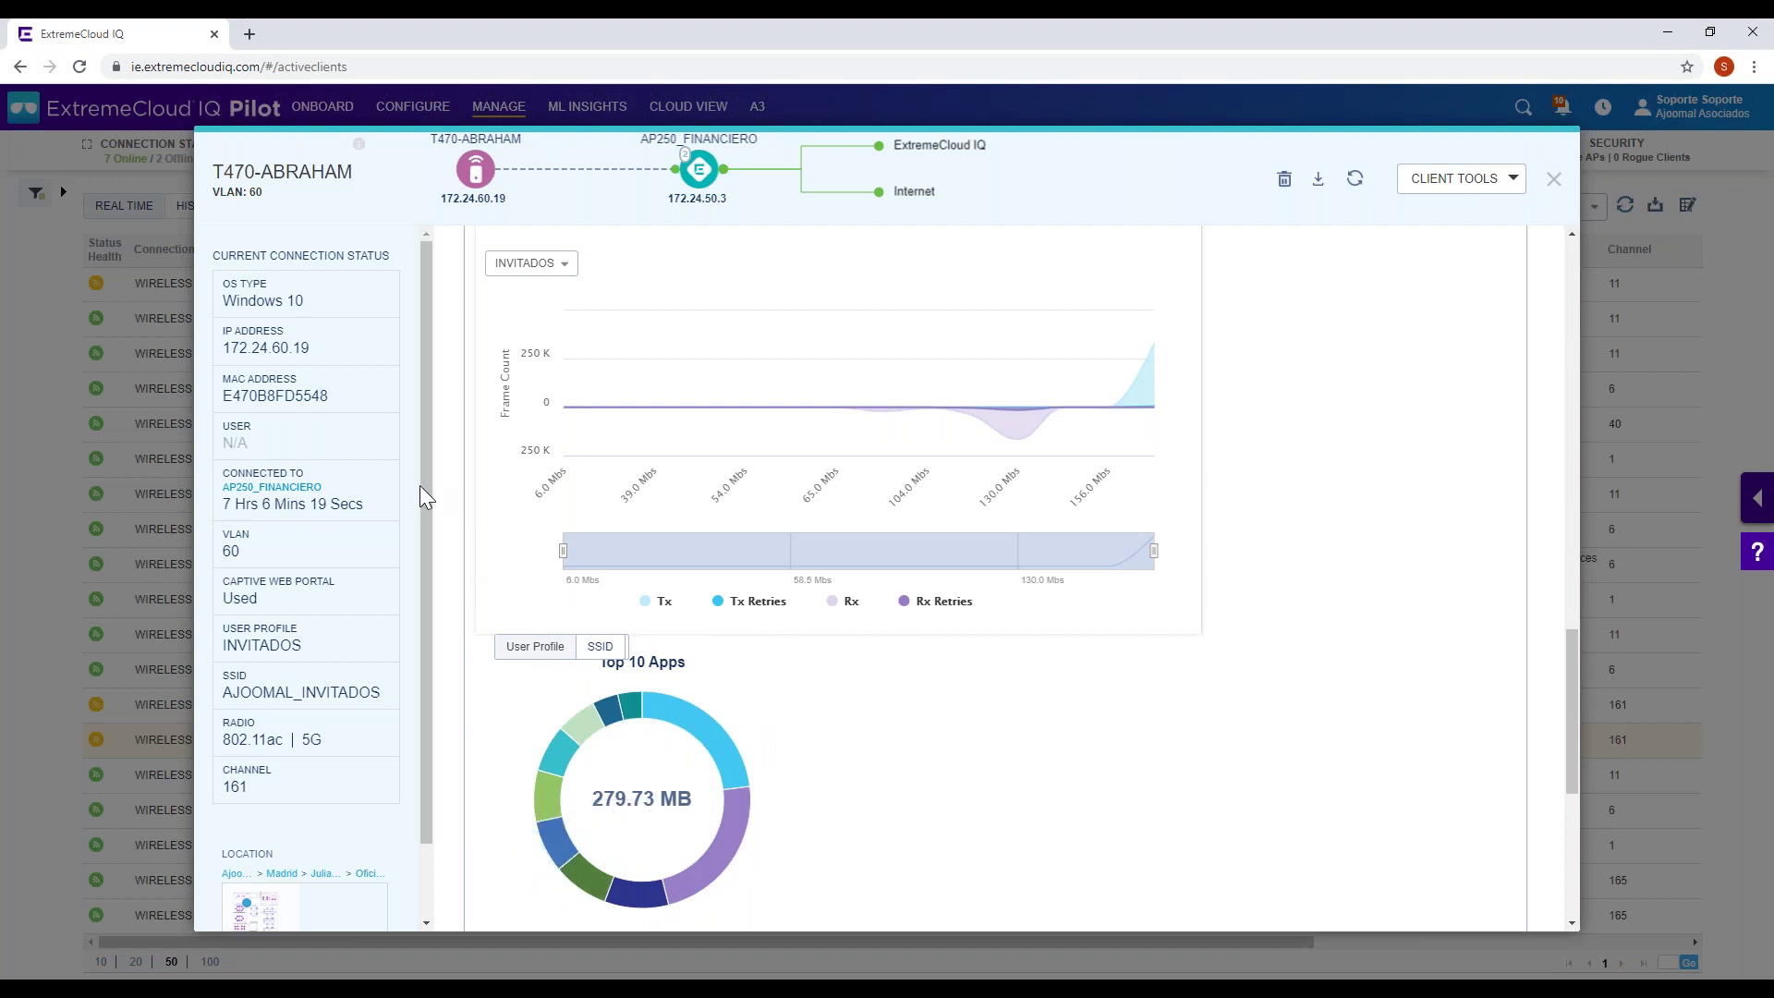
# - Review the client's current connection status, including connection duration, user profile, SSID, radio and channel, and close its details
pyautogui.scroll(-1, 407, 472)
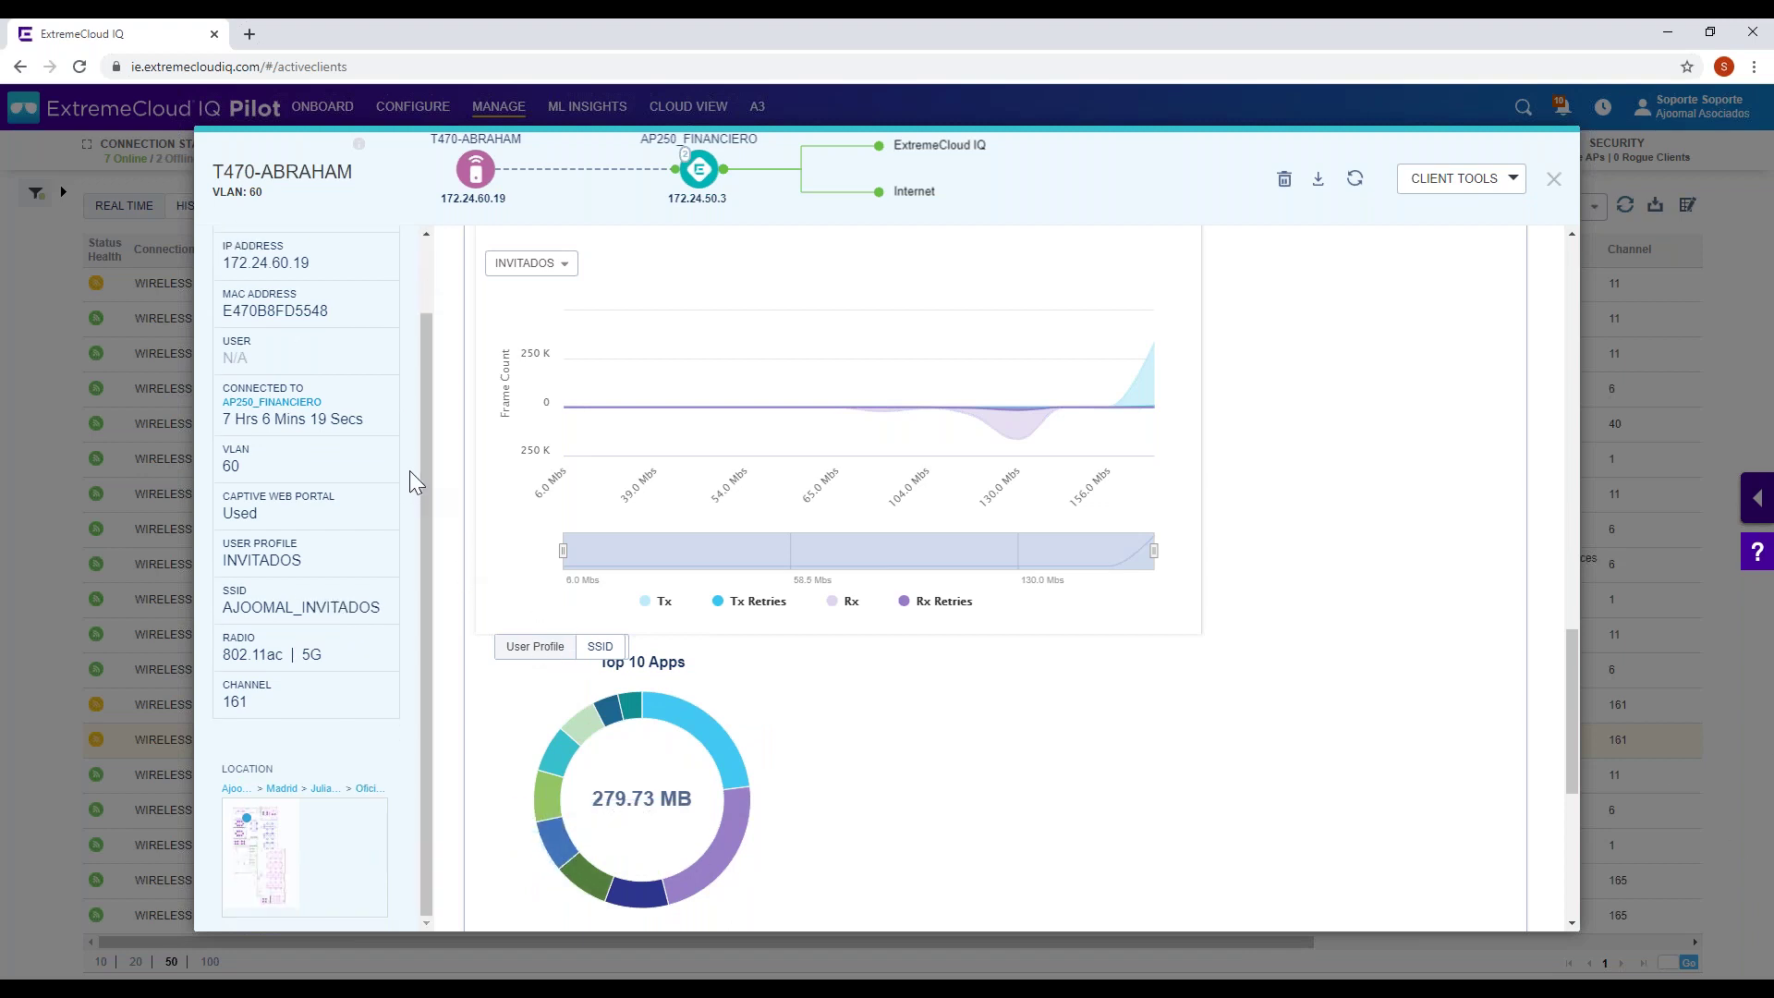
pyautogui.scroll(1, 408, 469)
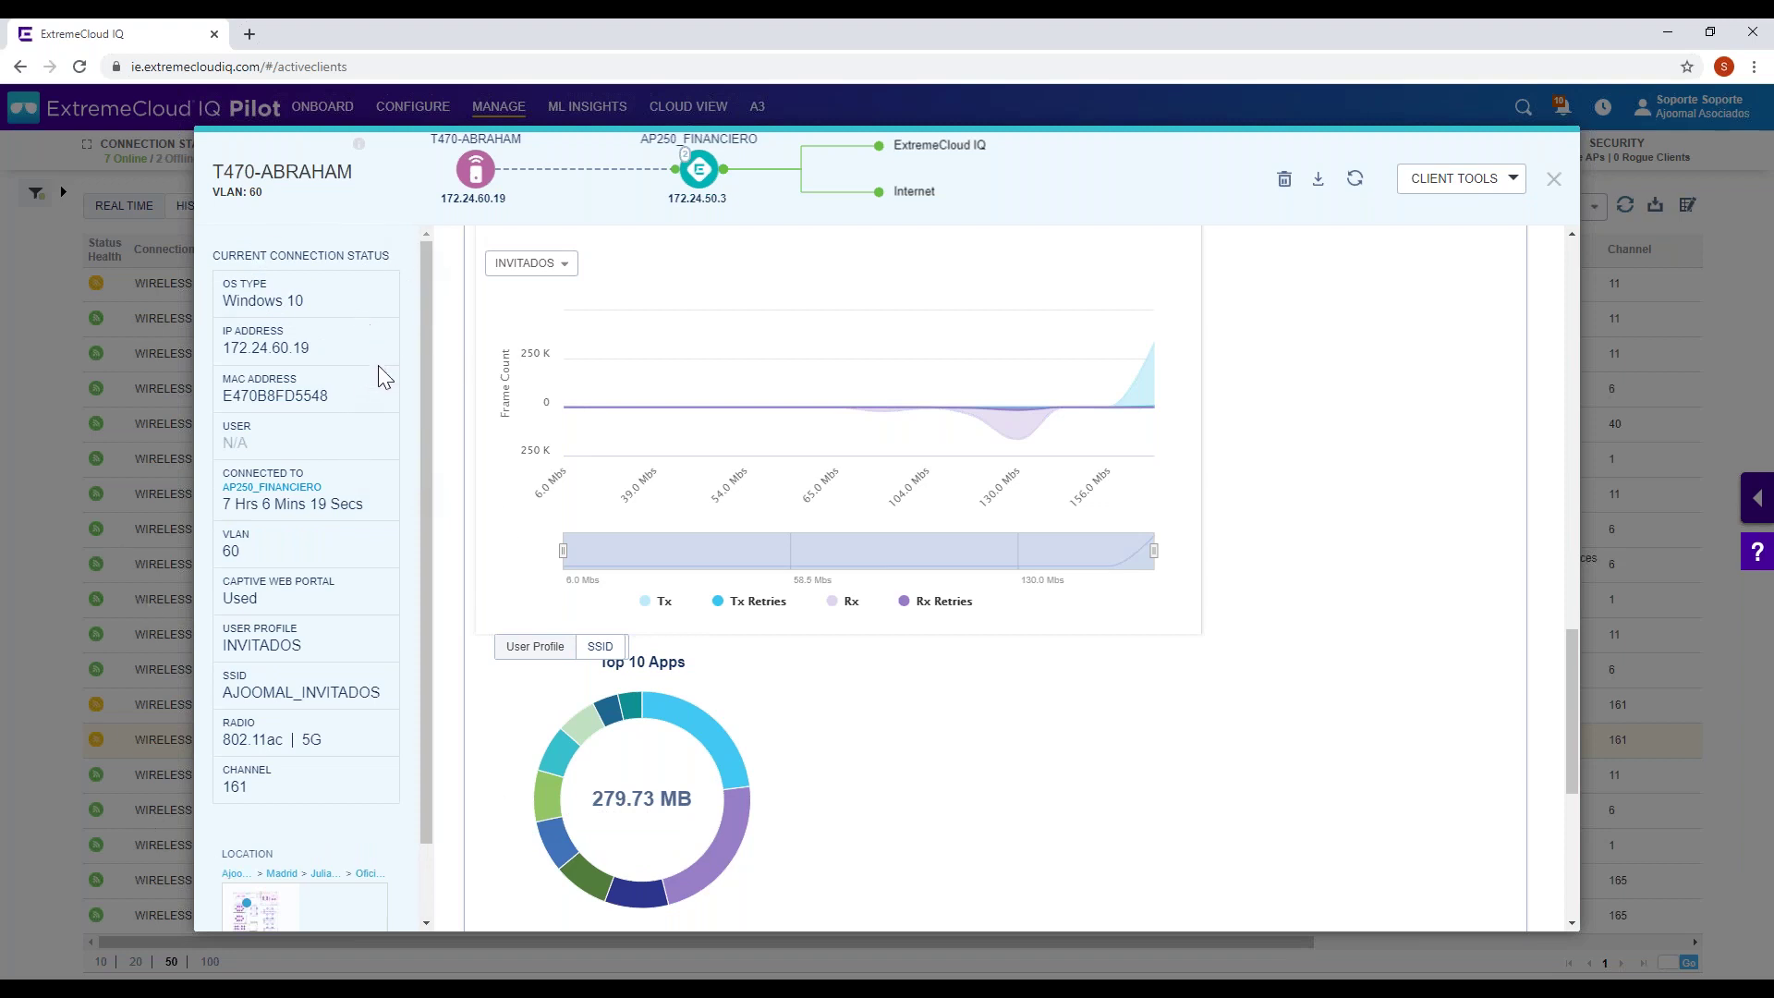
pyautogui.moveTo(222, 504); pyautogui.dragTo(425, 517)
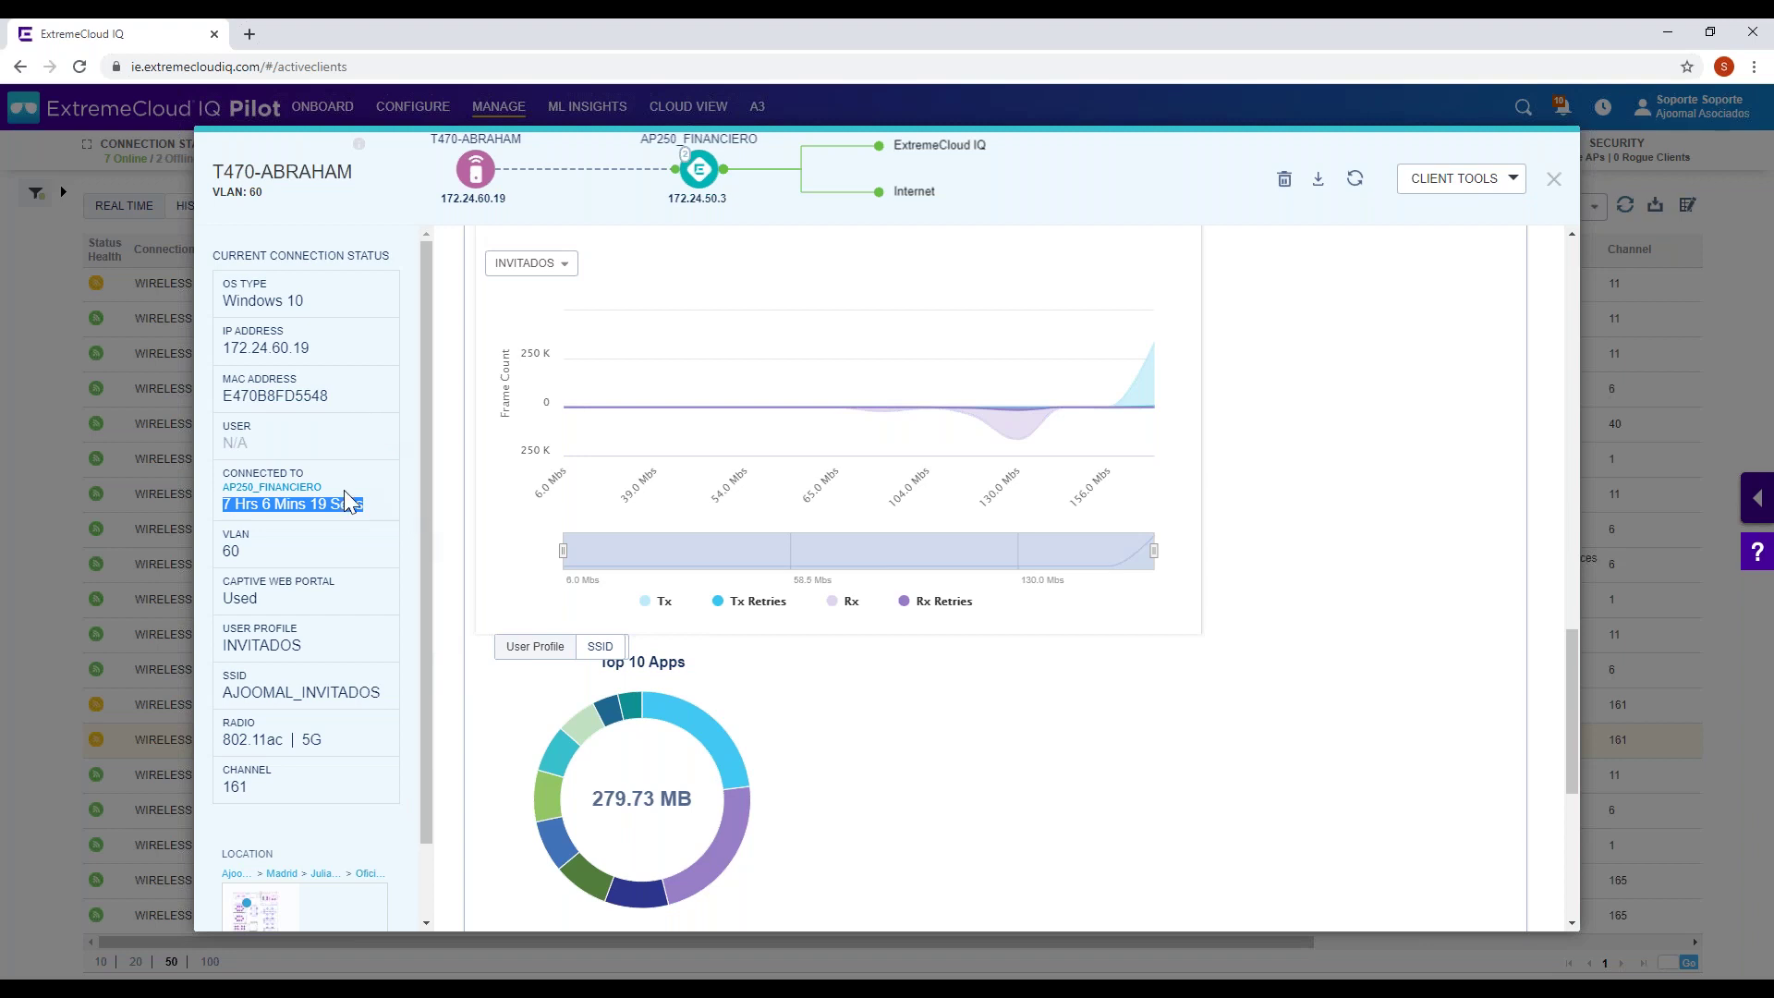
pyautogui.moveTo(328, 658); pyautogui.dragTo(254, 636)
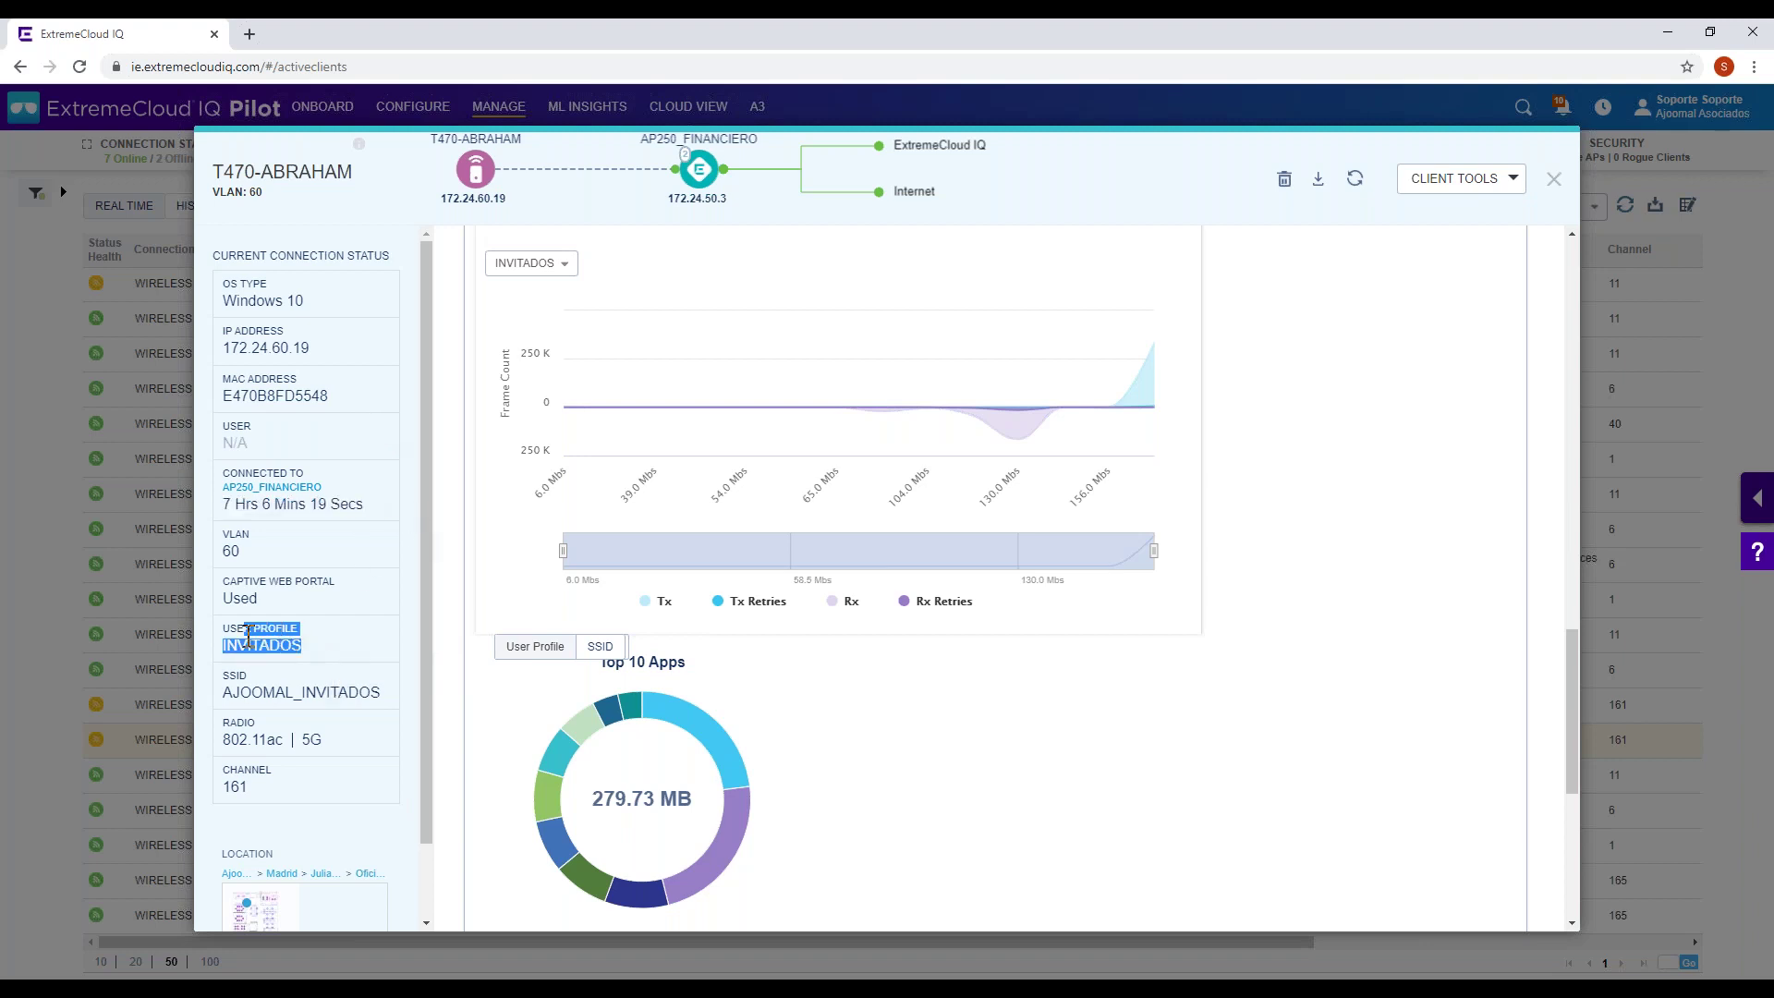
pyautogui.moveTo(314, 691); pyautogui.dragTo(212, 795)
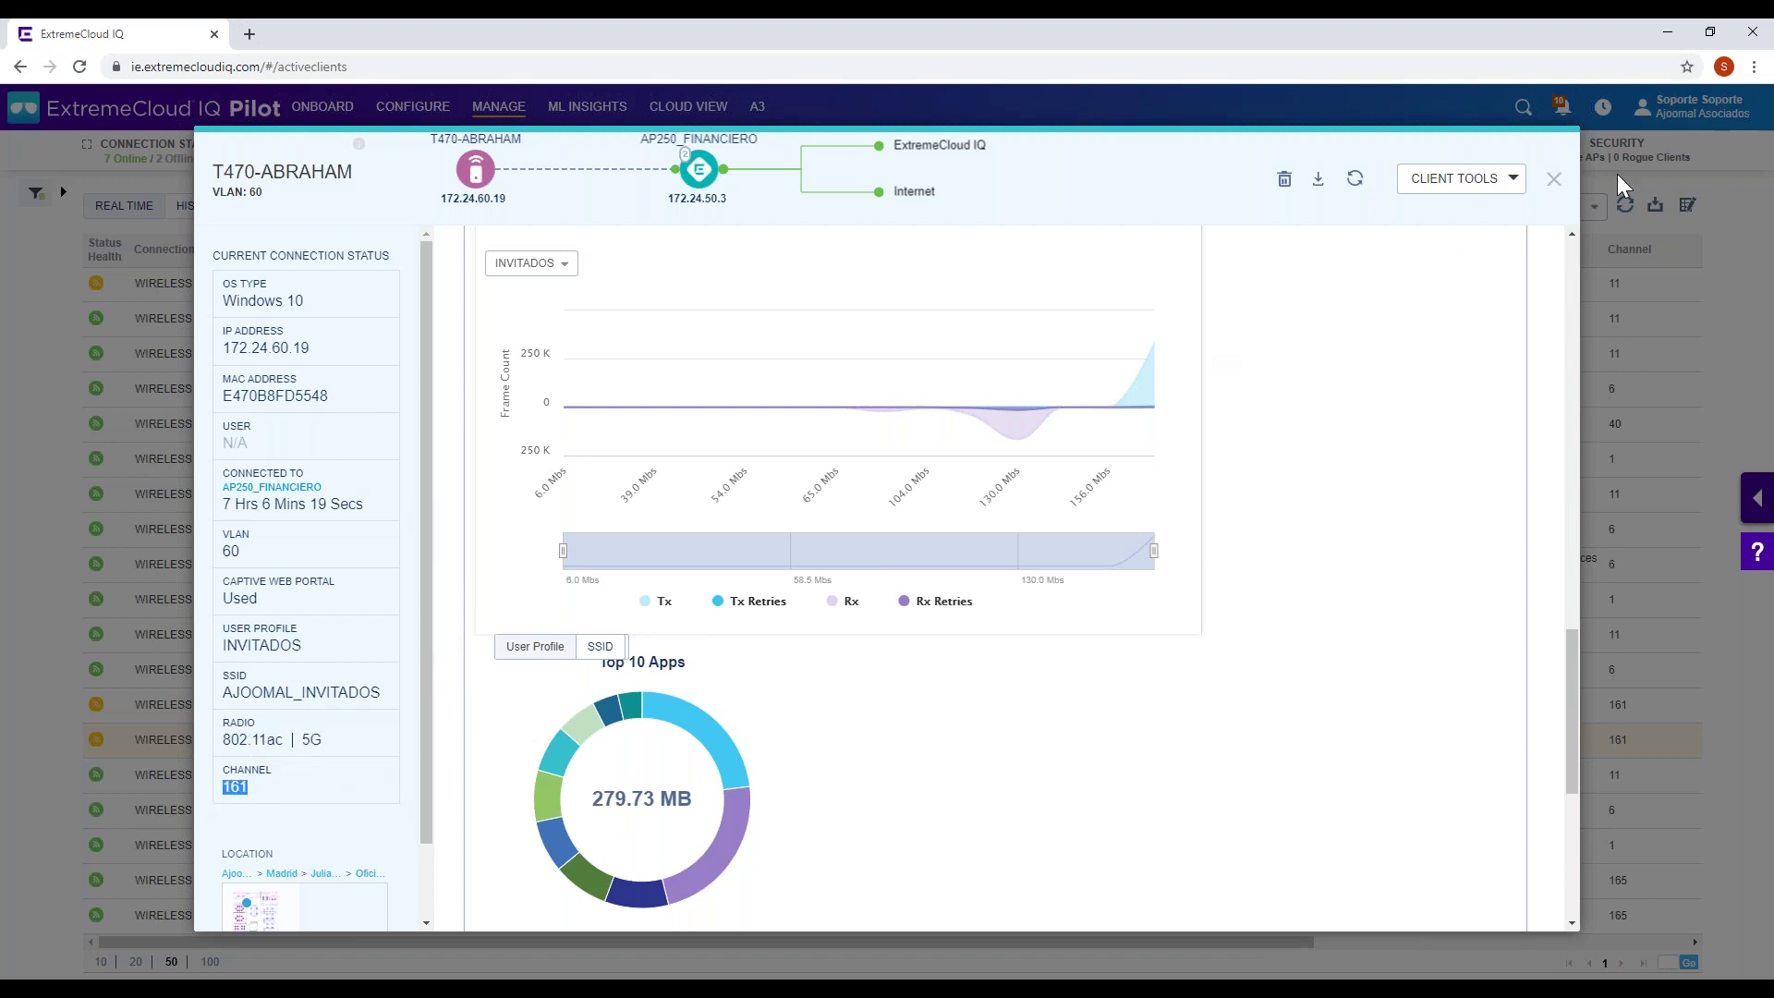
pyautogui.click(1553, 183)
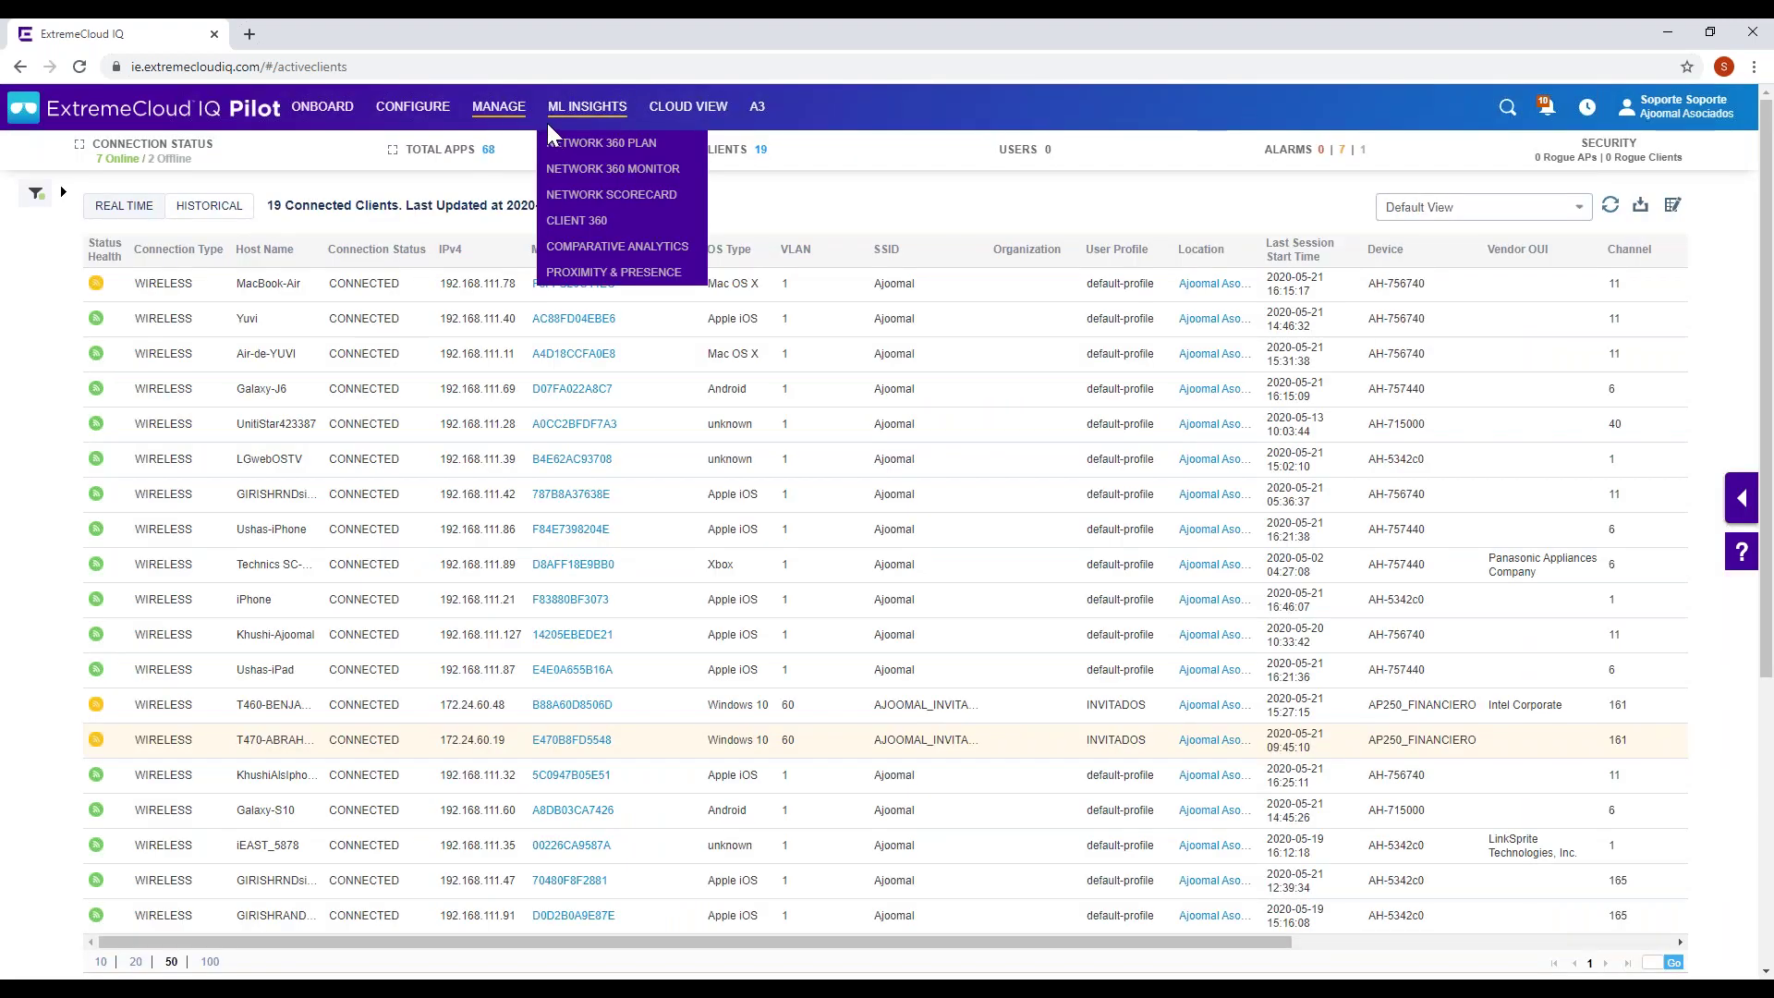
# - Open the Inventory overview of devices, configuration status, user profiles and user groups
pyautogui.moveTo(498, 109)
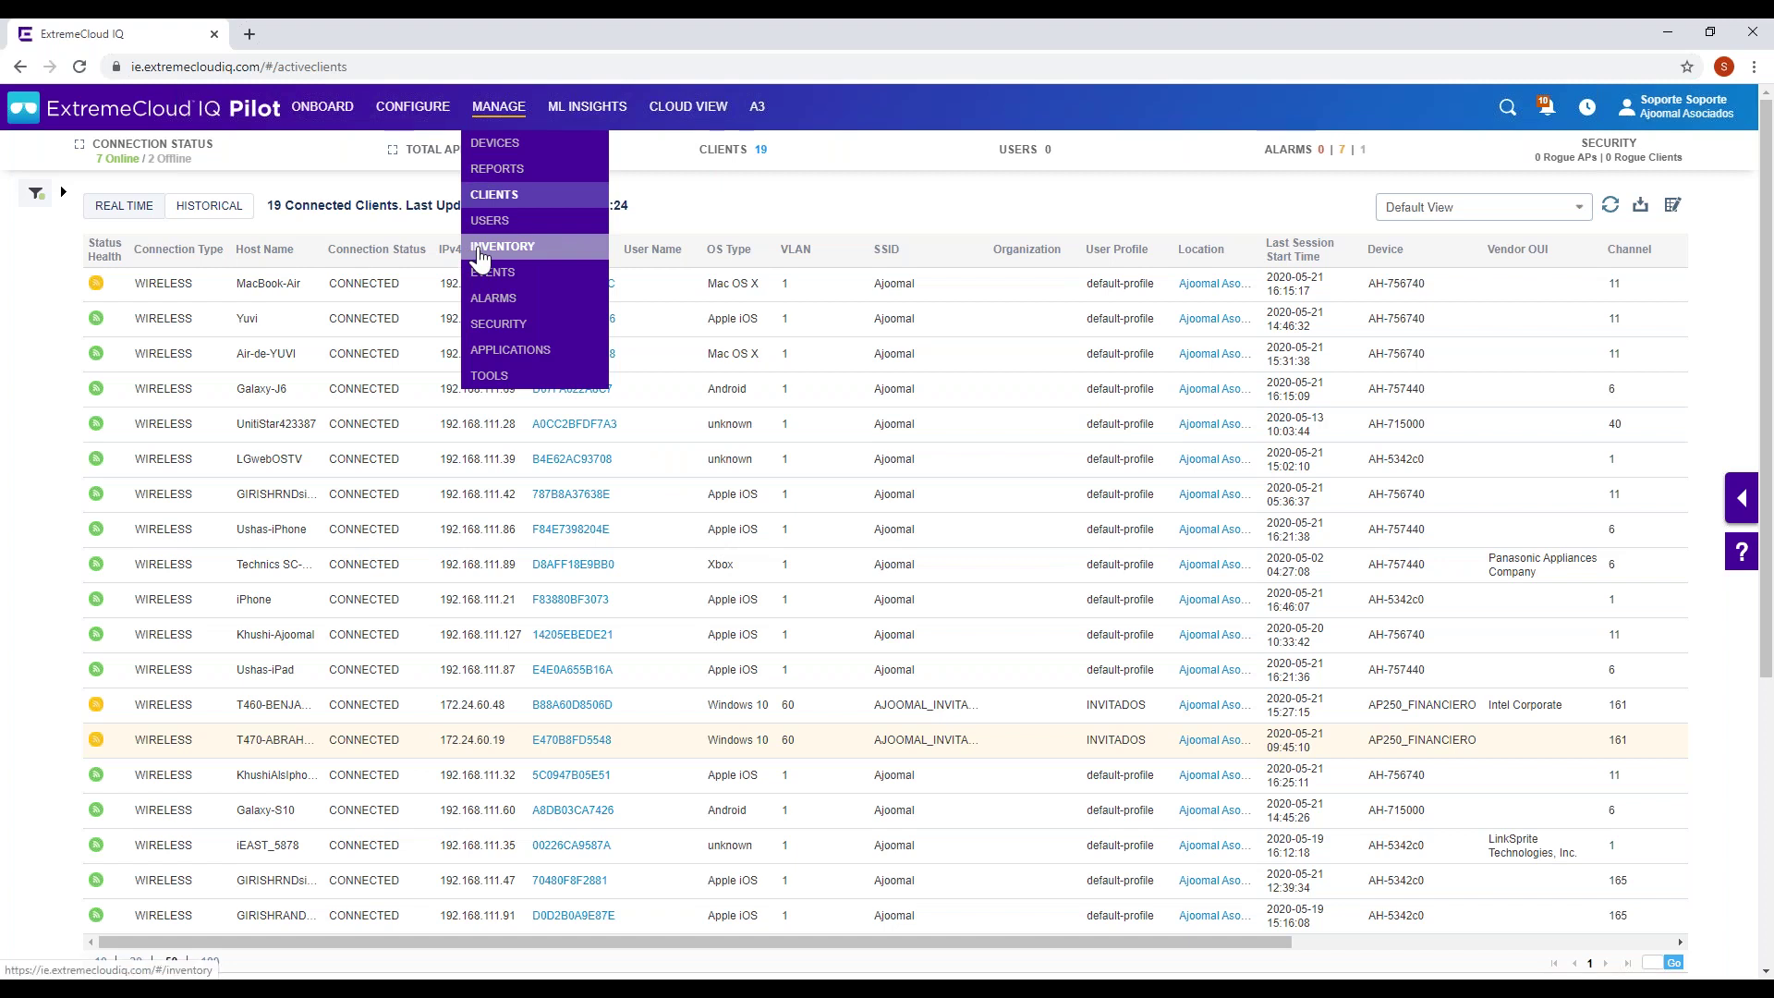
pyautogui.click(480, 257)
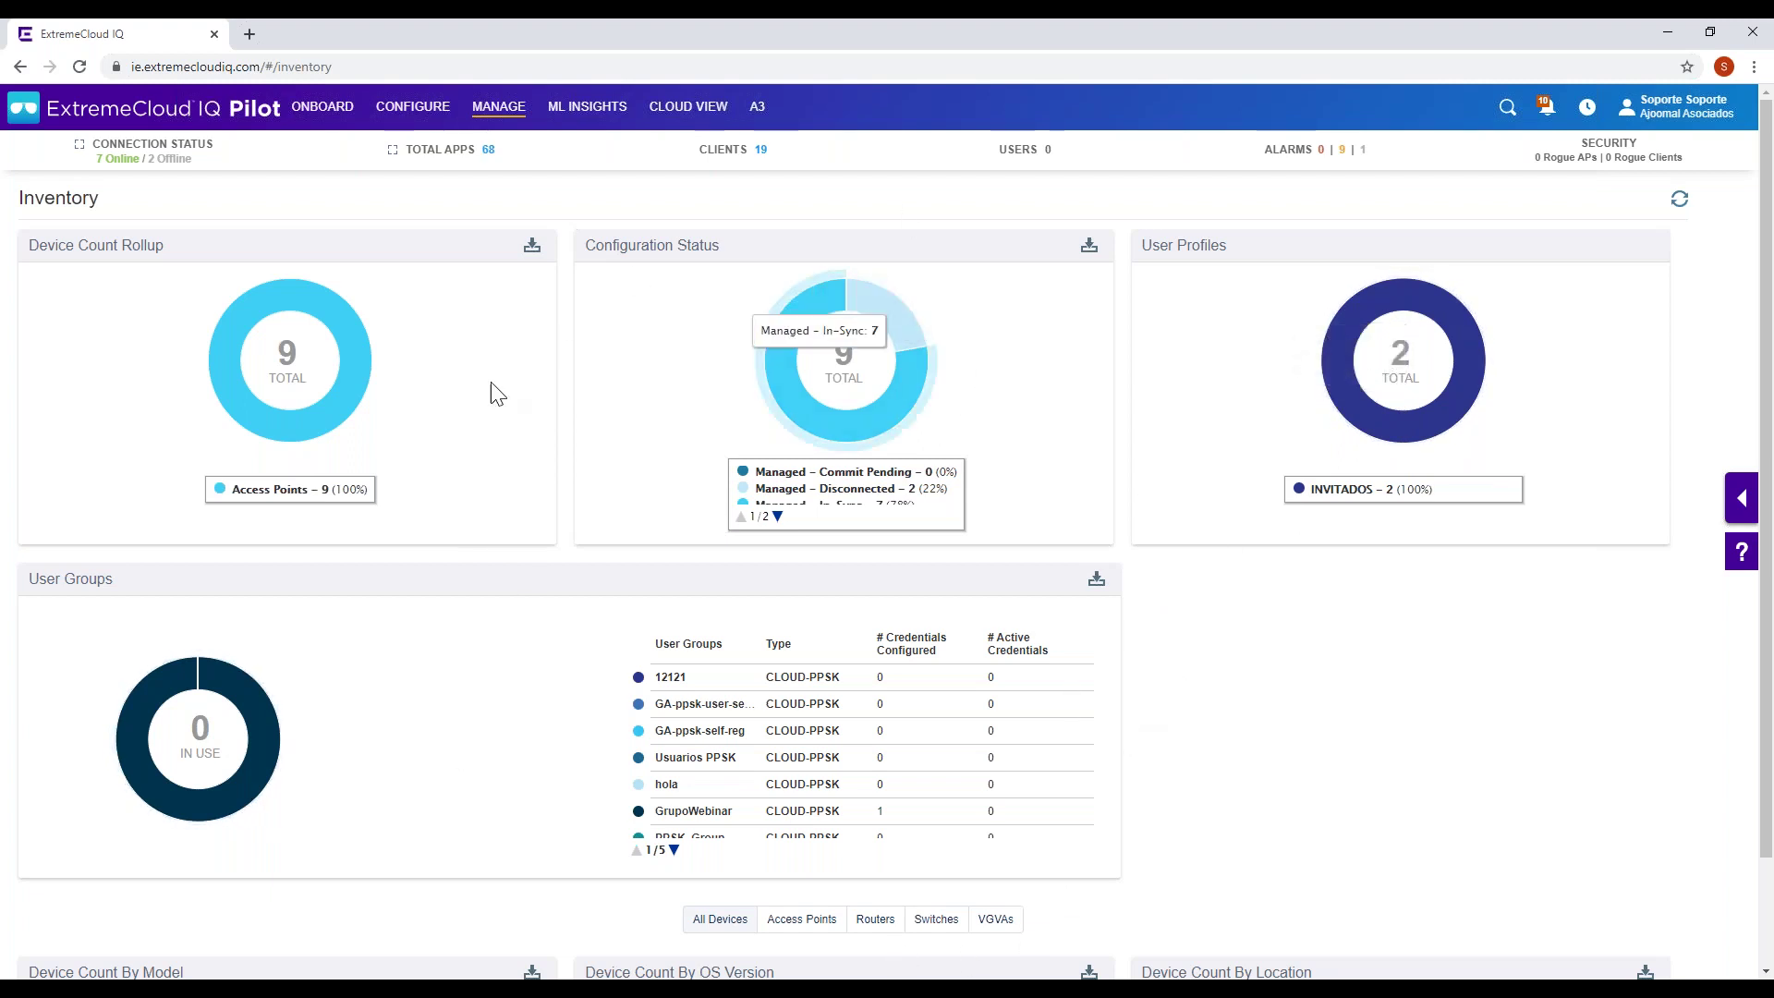
# - Review the inventory's user groups and the device counts by model, OS version and location
pyautogui.scroll(-1, 782, 544)
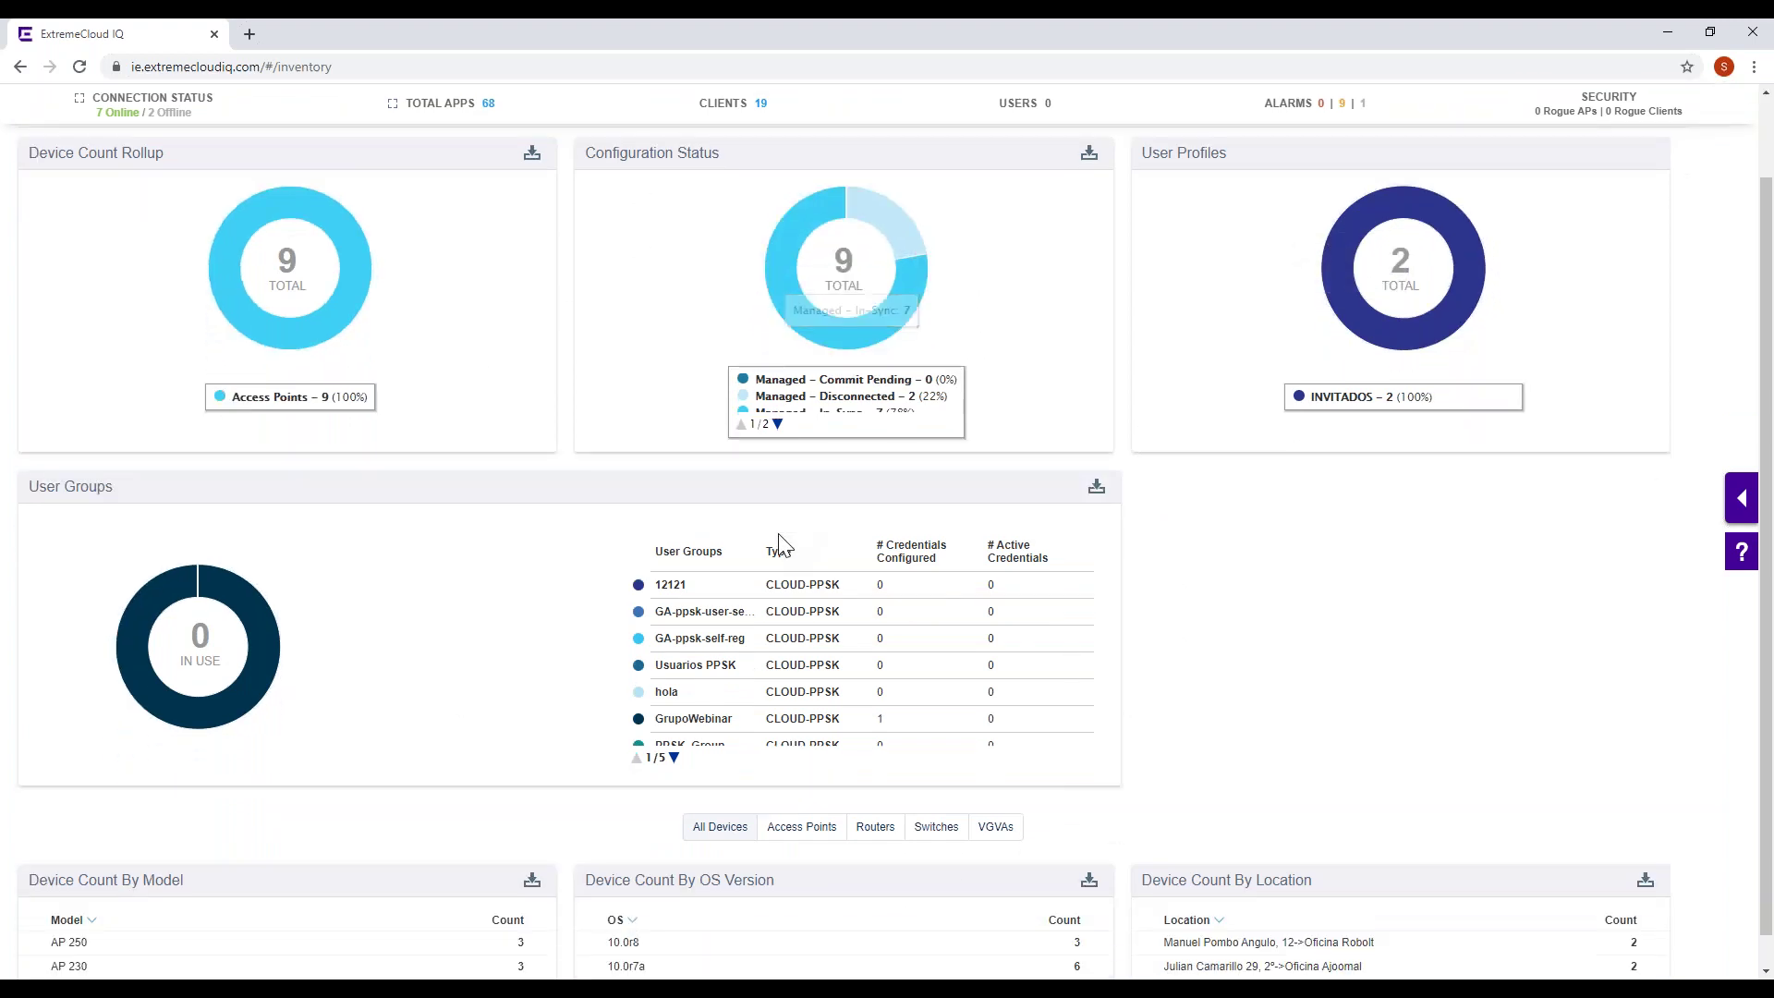
pyautogui.scroll(-1, 328, 589)
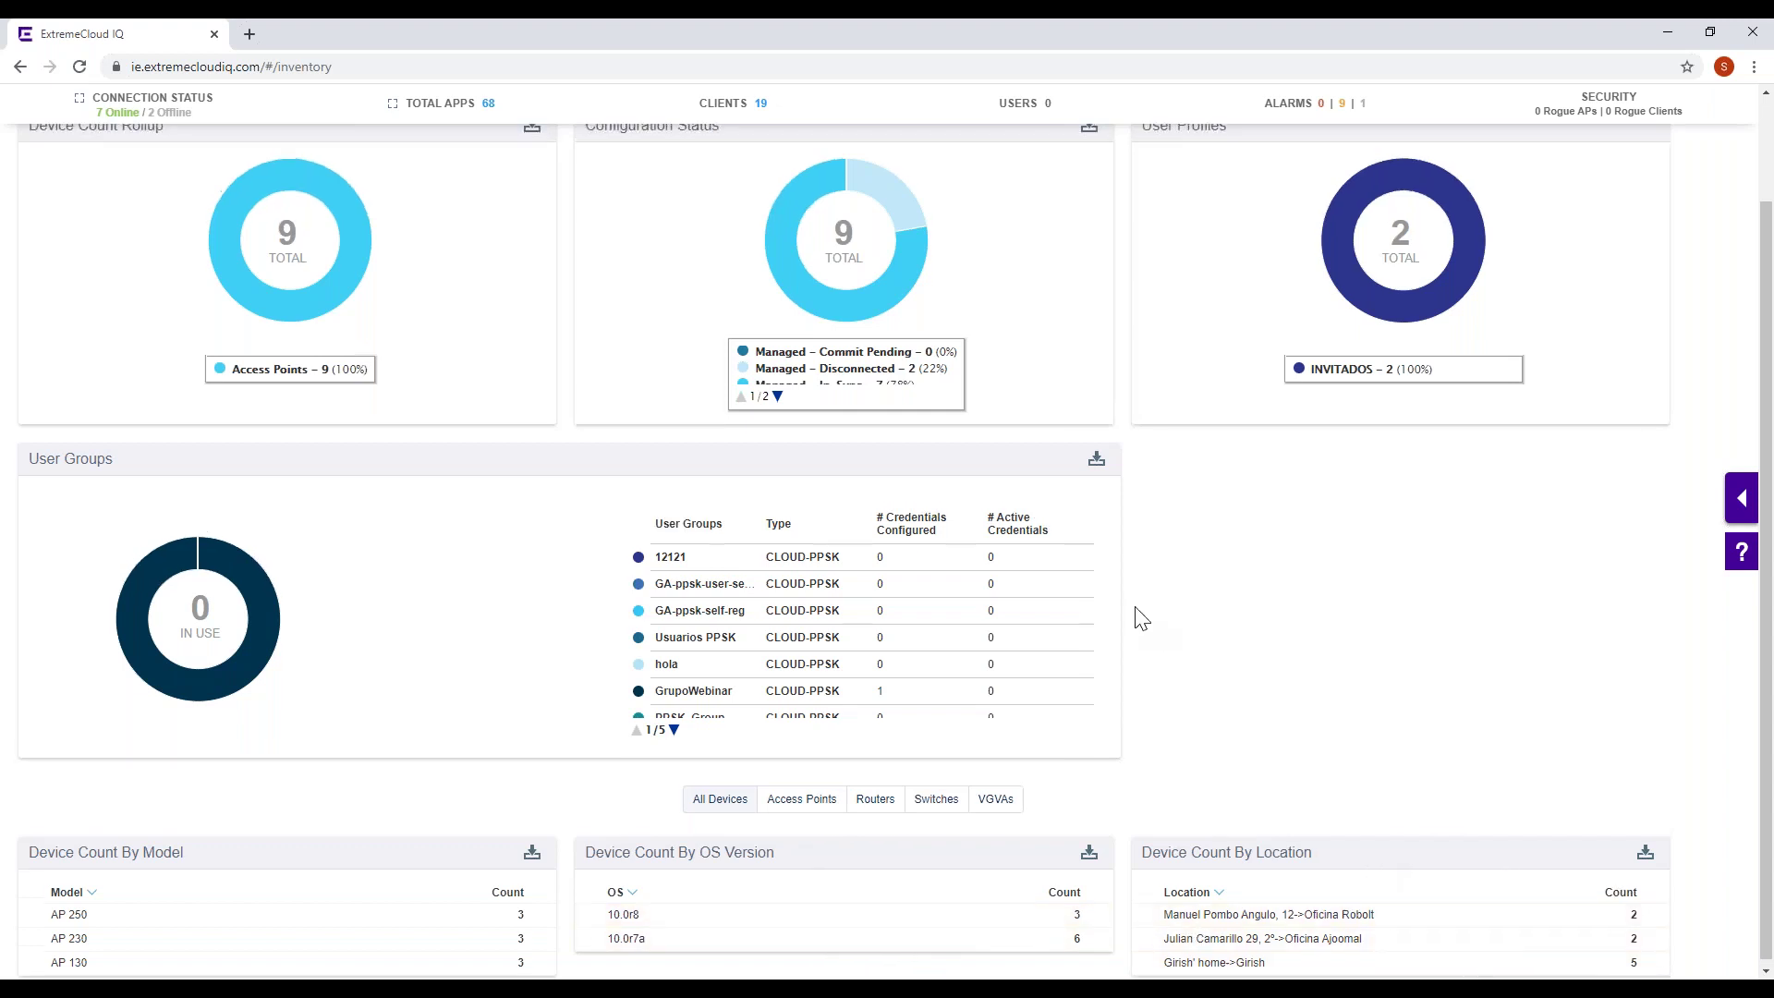
pyautogui.scroll(2, 1139, 616)
# - Open the event list, inspect the session and client trail of the client in the 05:36:08 Client Connect Down event, and close its details
pyautogui.moveTo(498, 106)
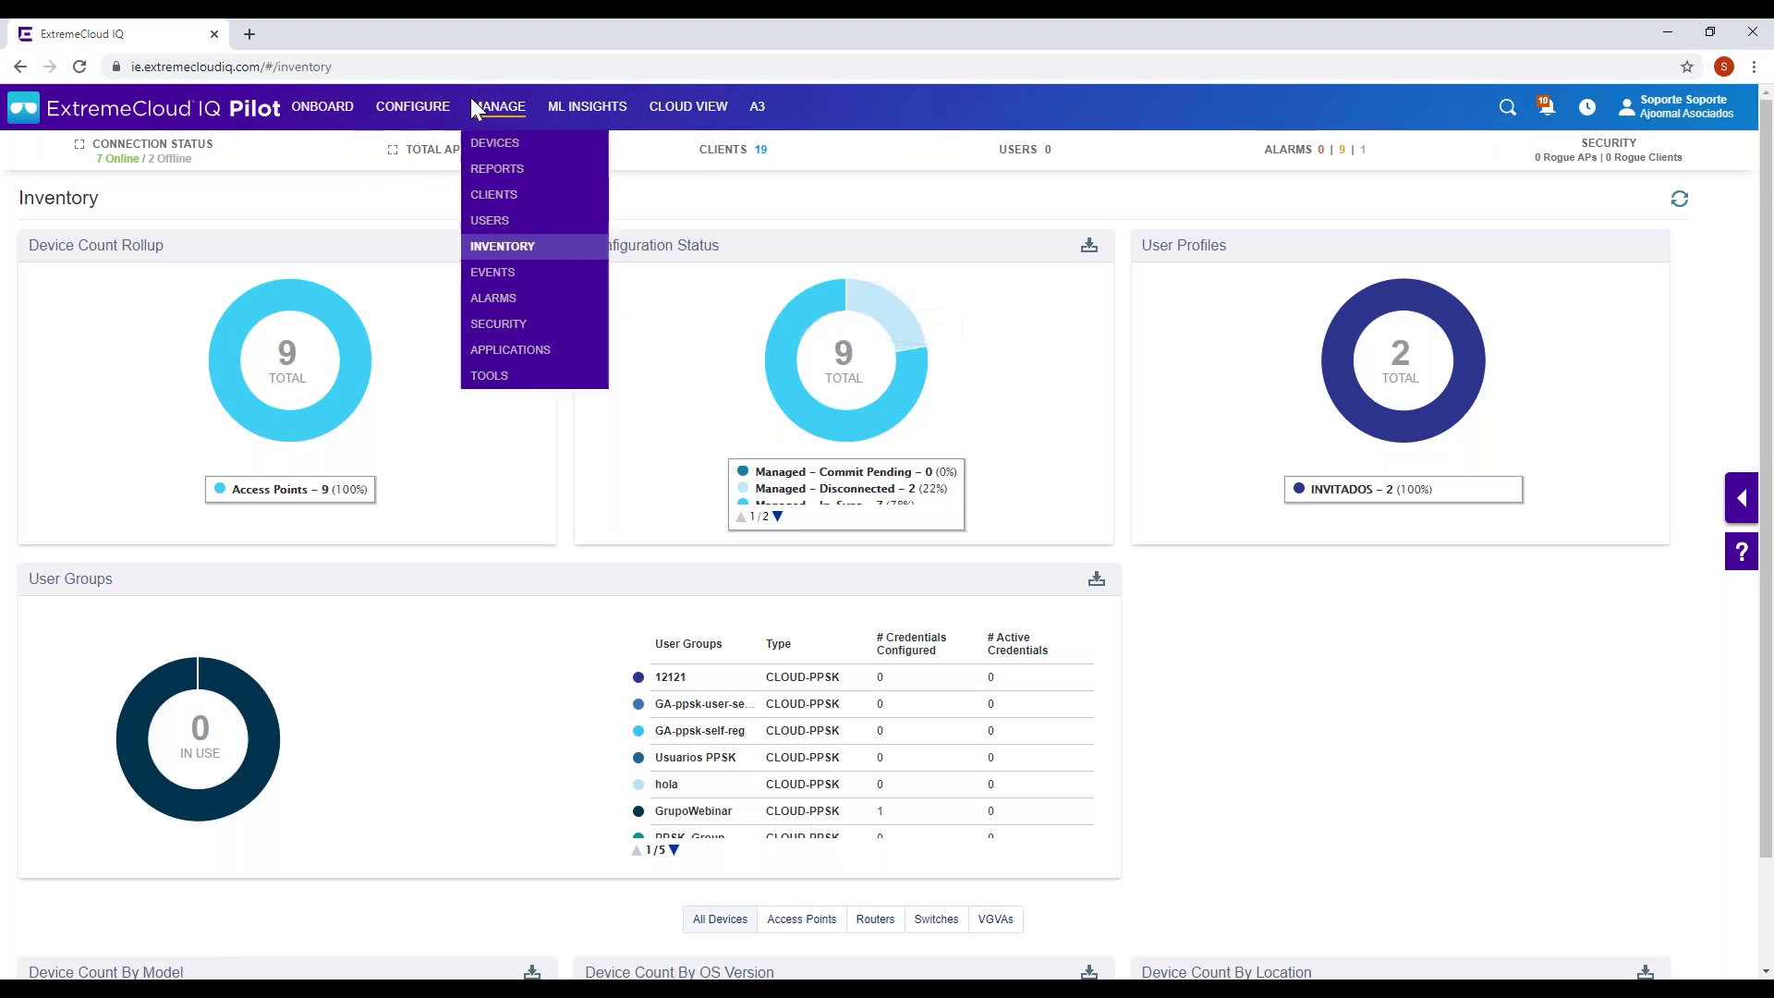
pyautogui.click(482, 278)
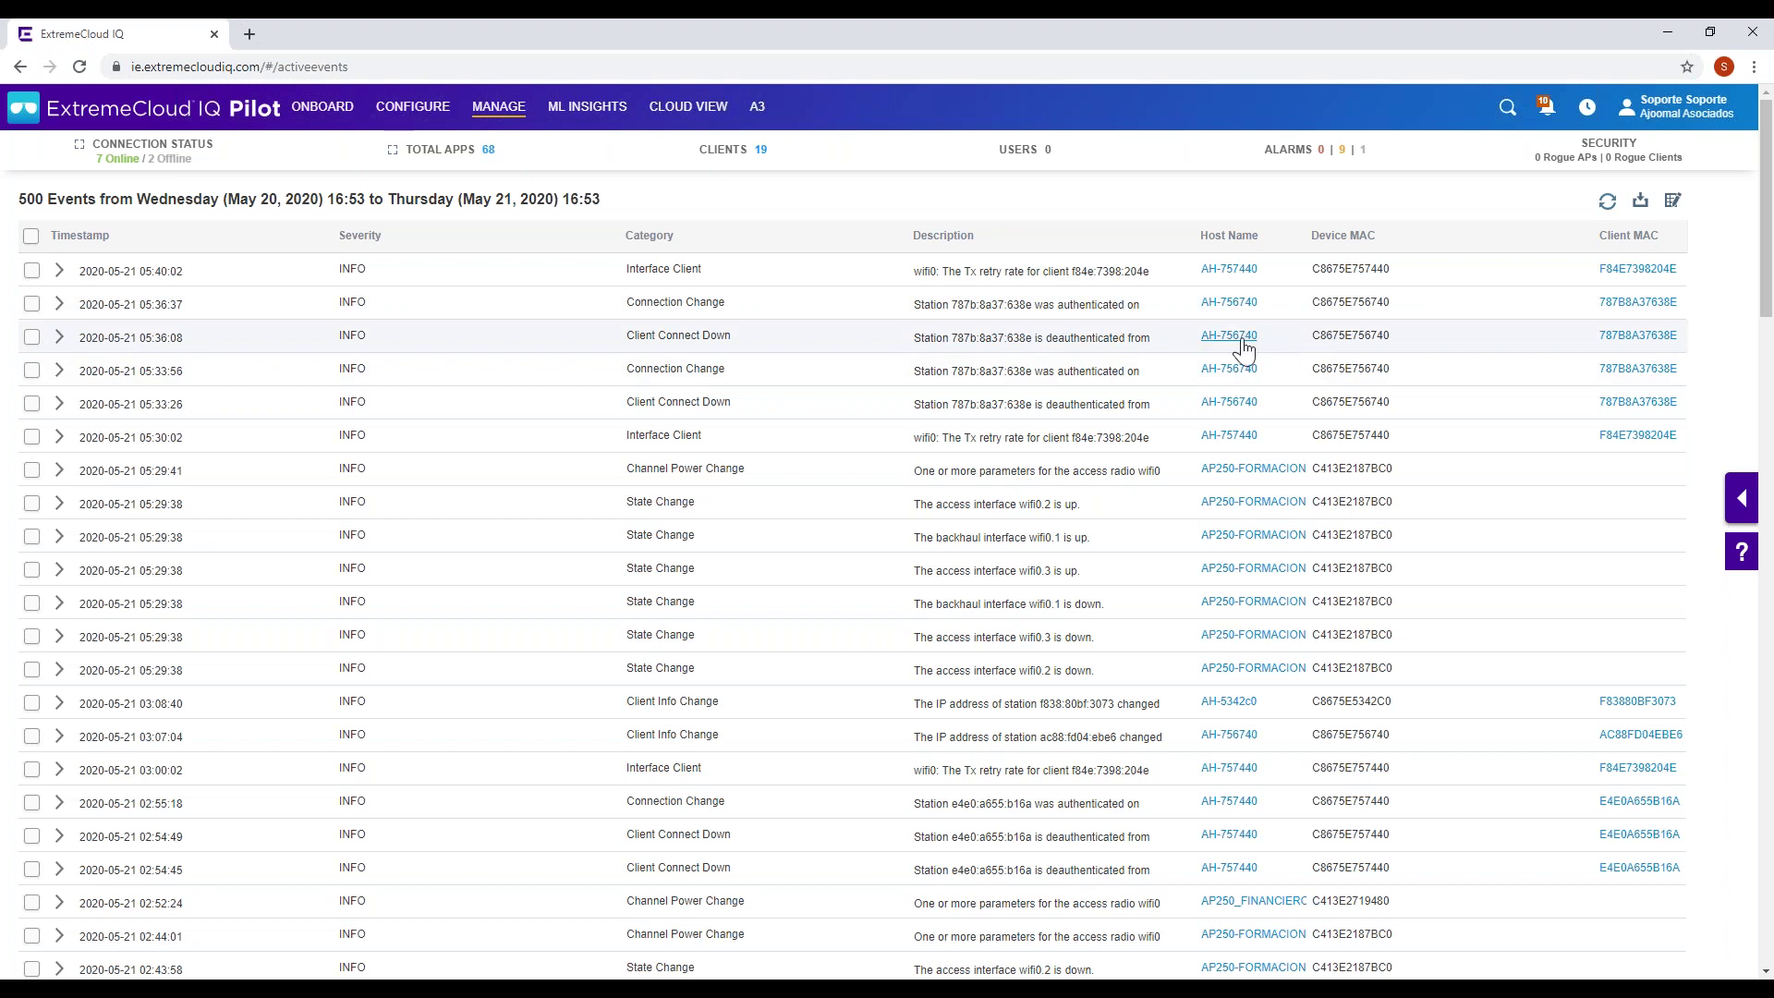
pyautogui.click(1626, 338)
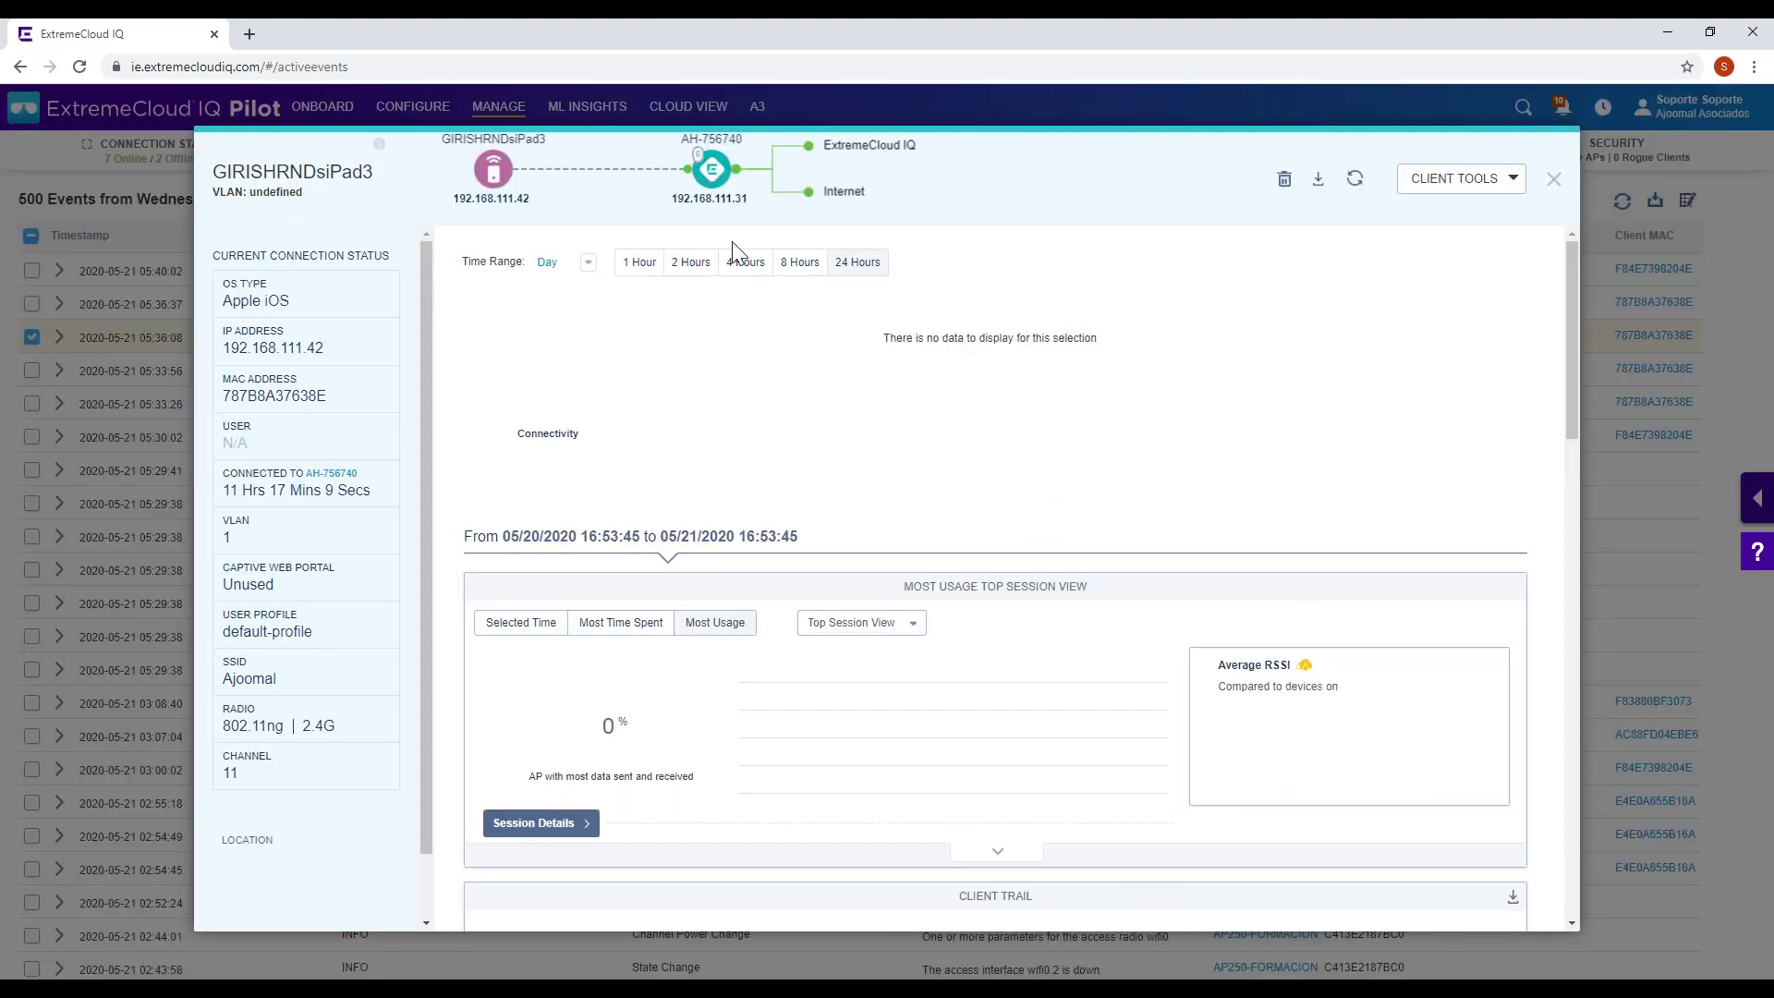
pyautogui.scroll(-6, 1478, 489)
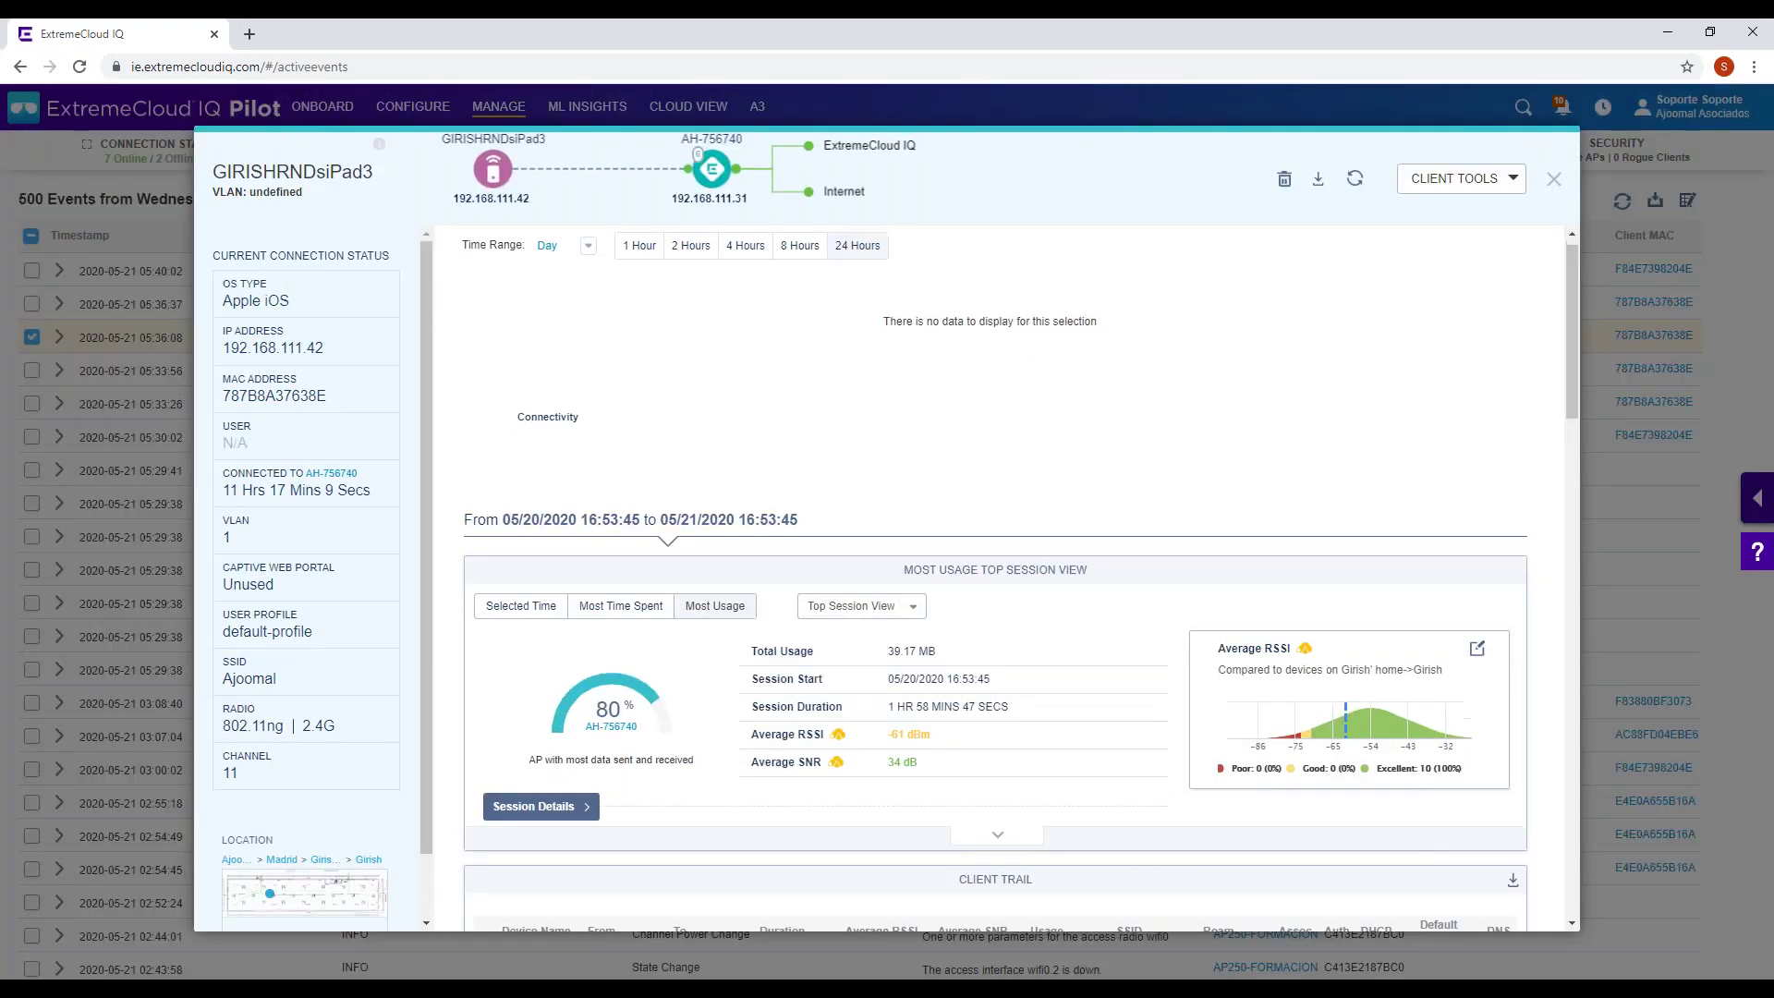
pyautogui.scroll(3, 1349, 403)
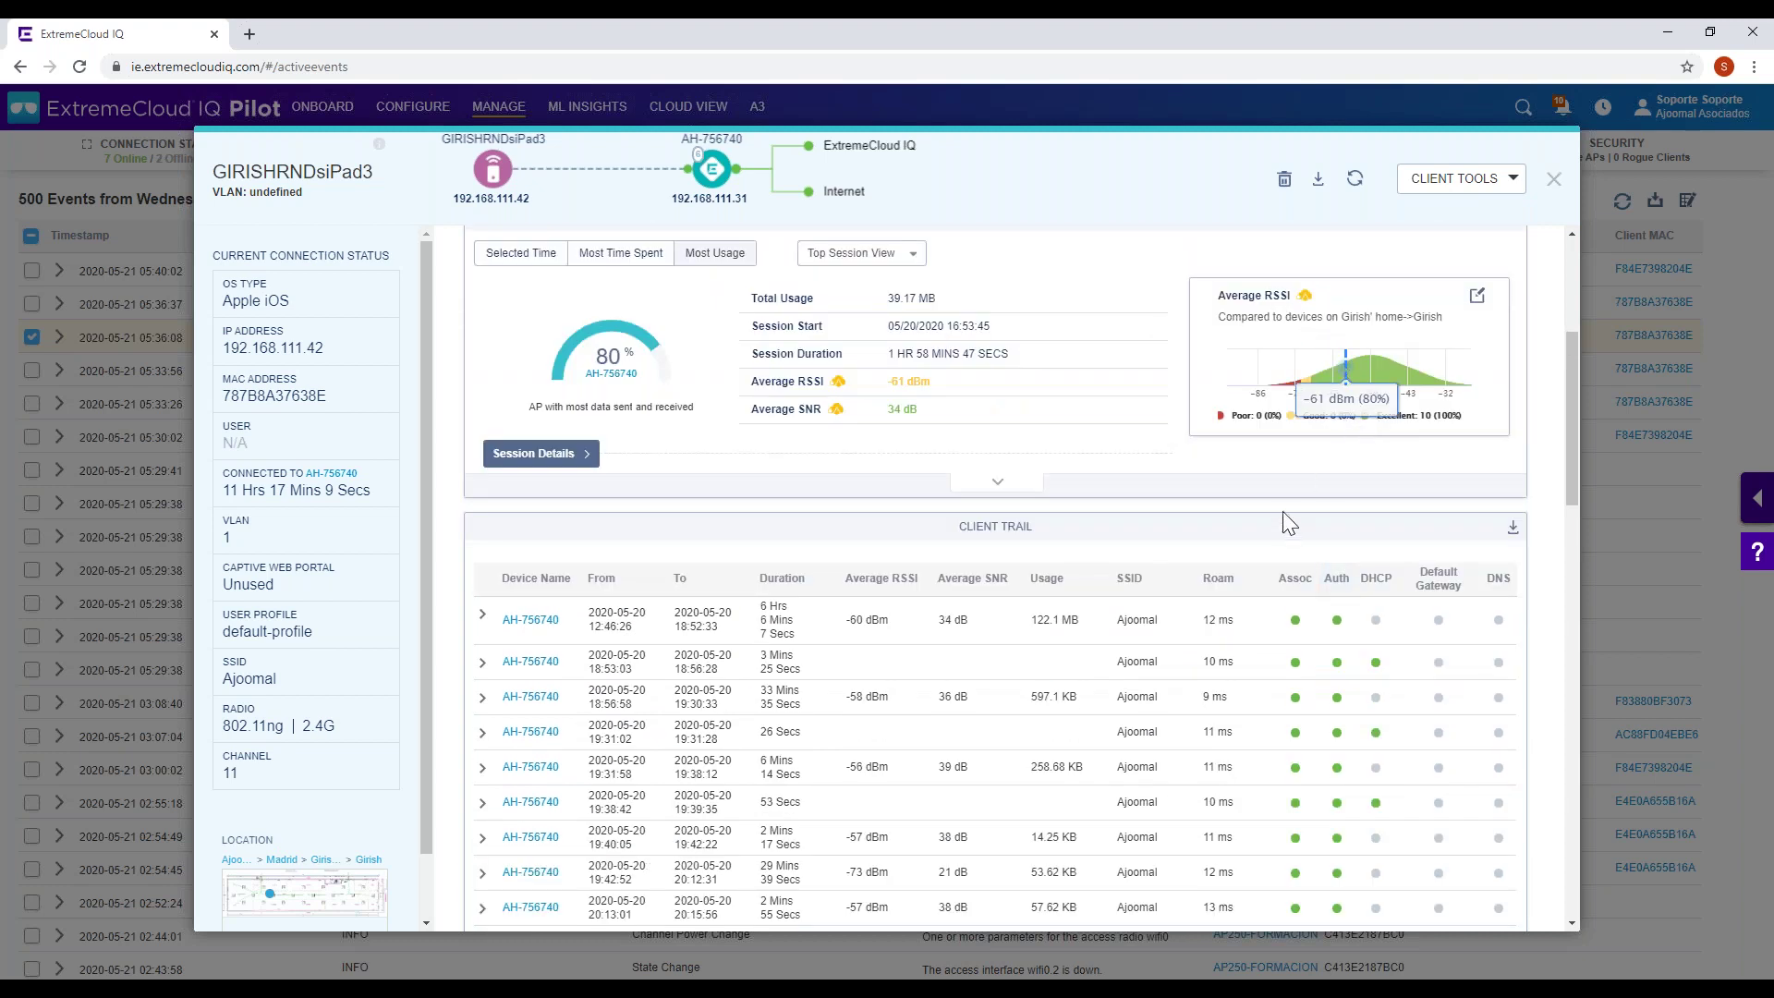
pyautogui.scroll(1, 1282, 512)
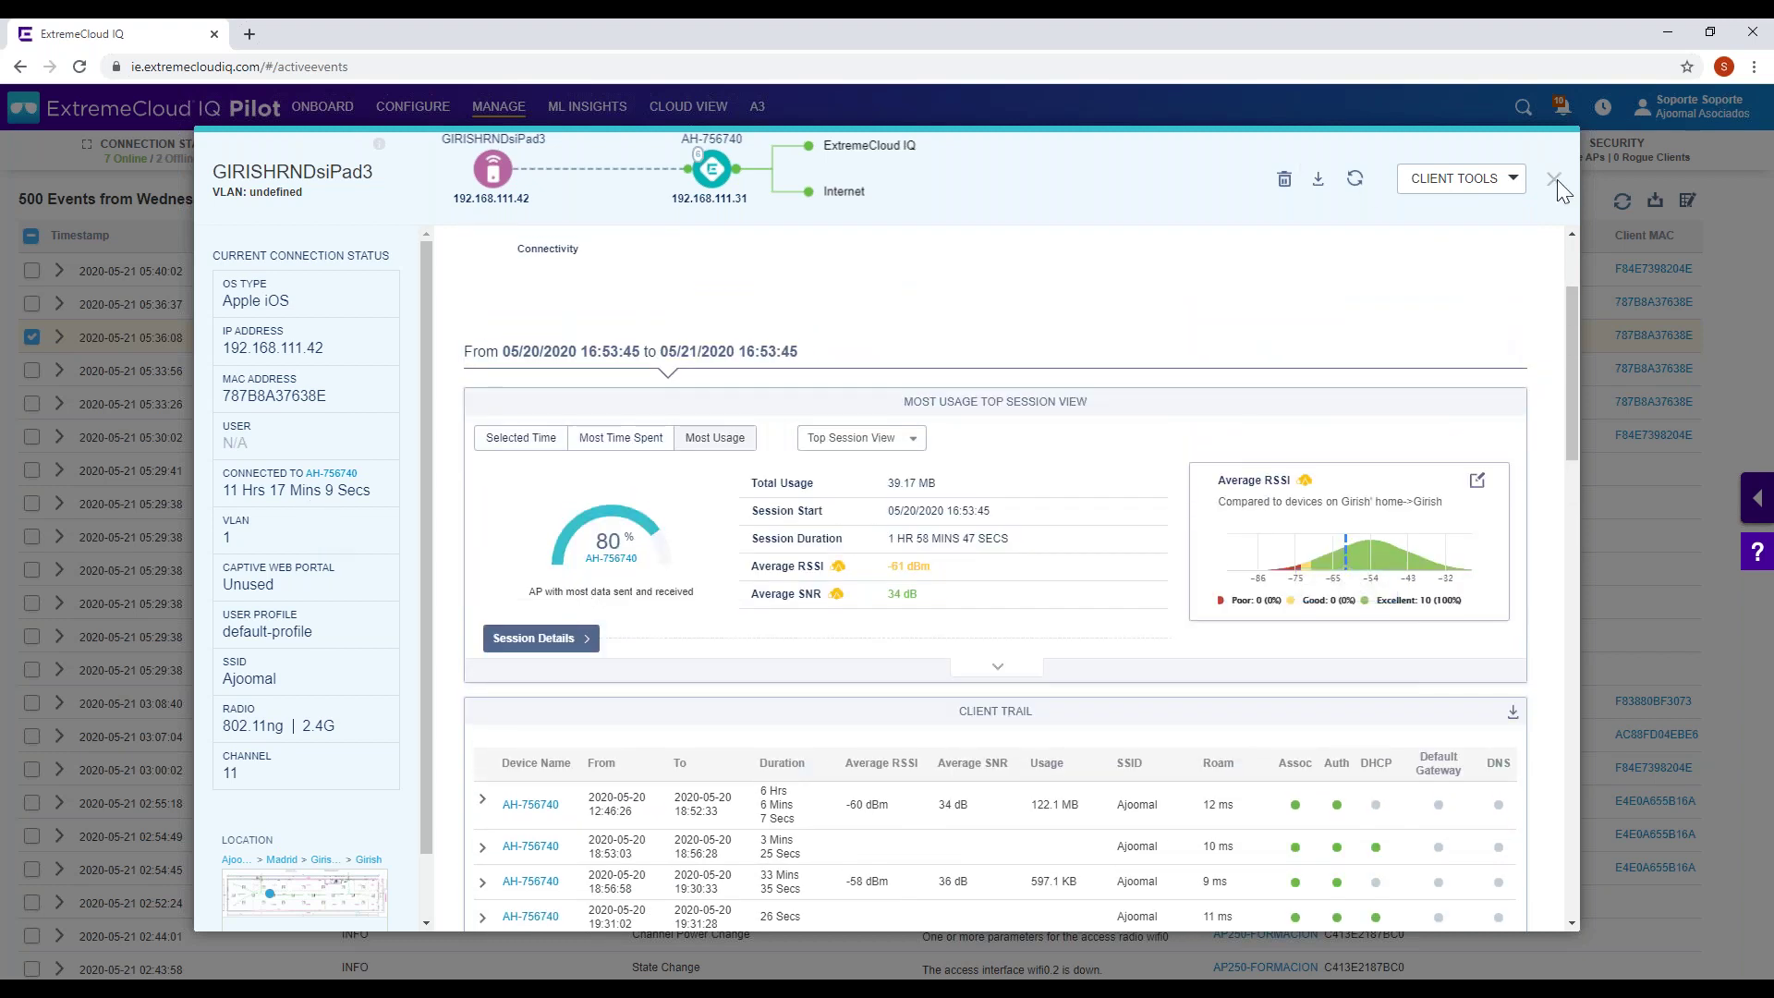
pyautogui.click(1556, 183)
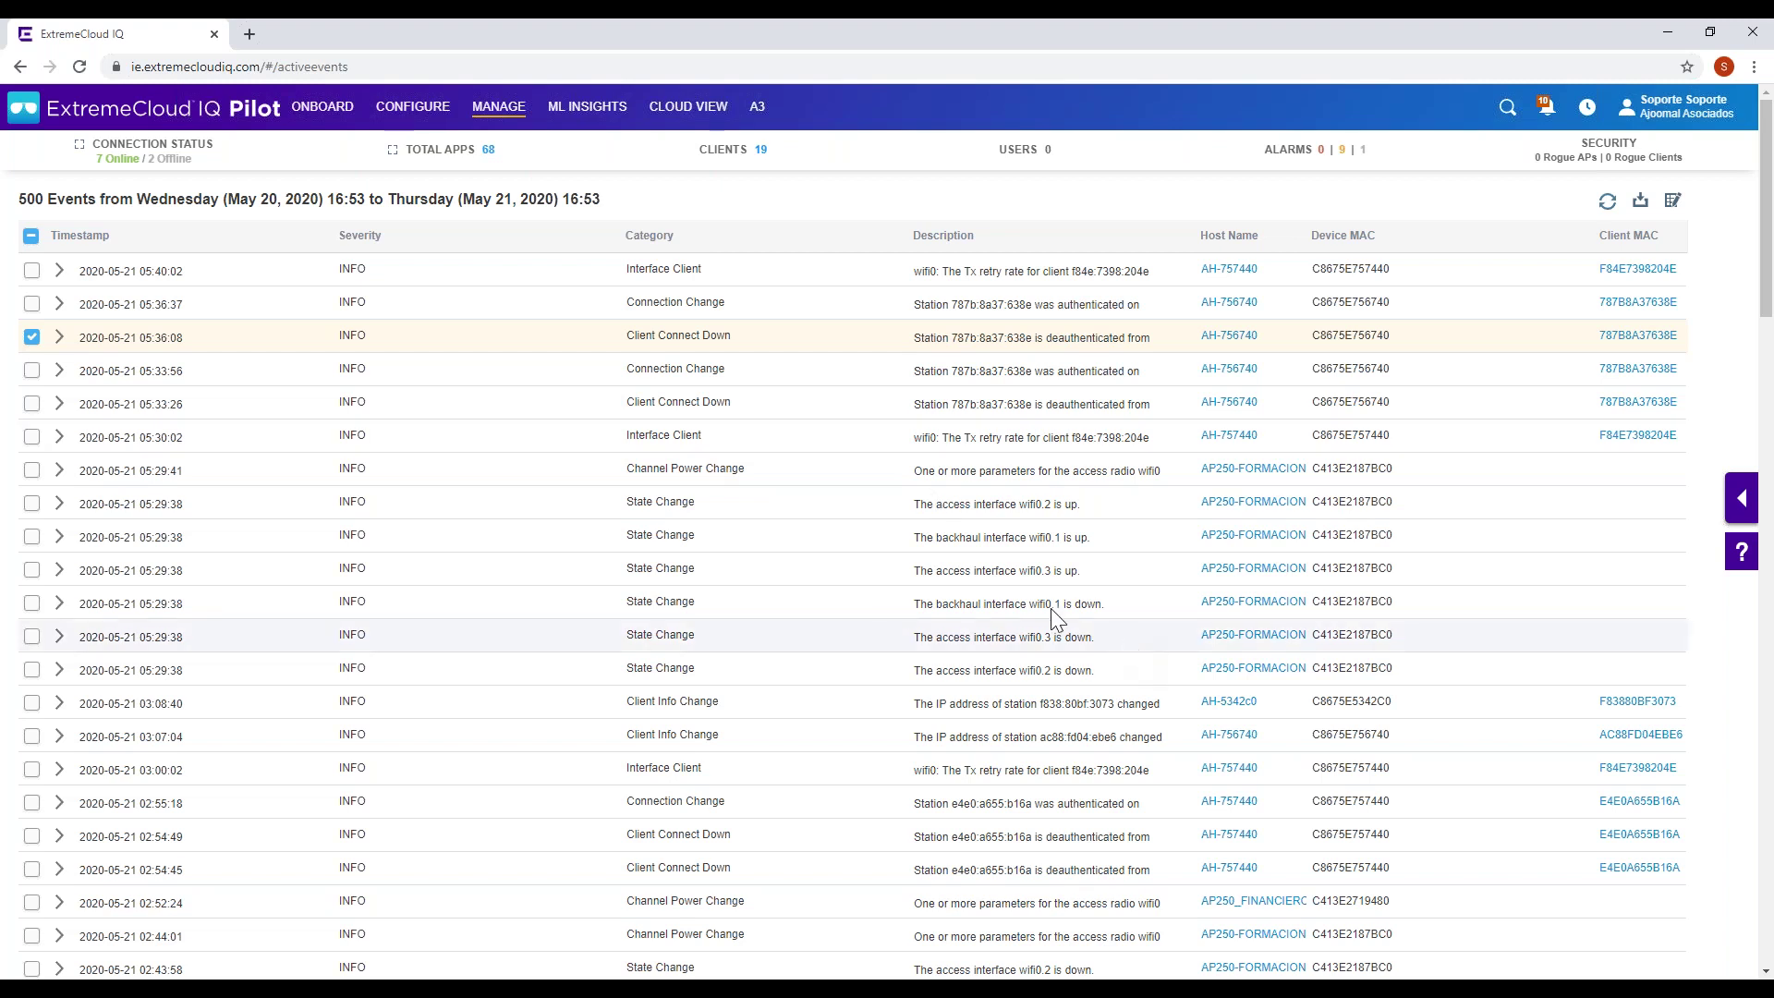
# - Open the alarm list, expand the CAPWAP alarm and highlight its description and host name
pyautogui.moveTo(499, 108)
pyautogui.click(487, 297)
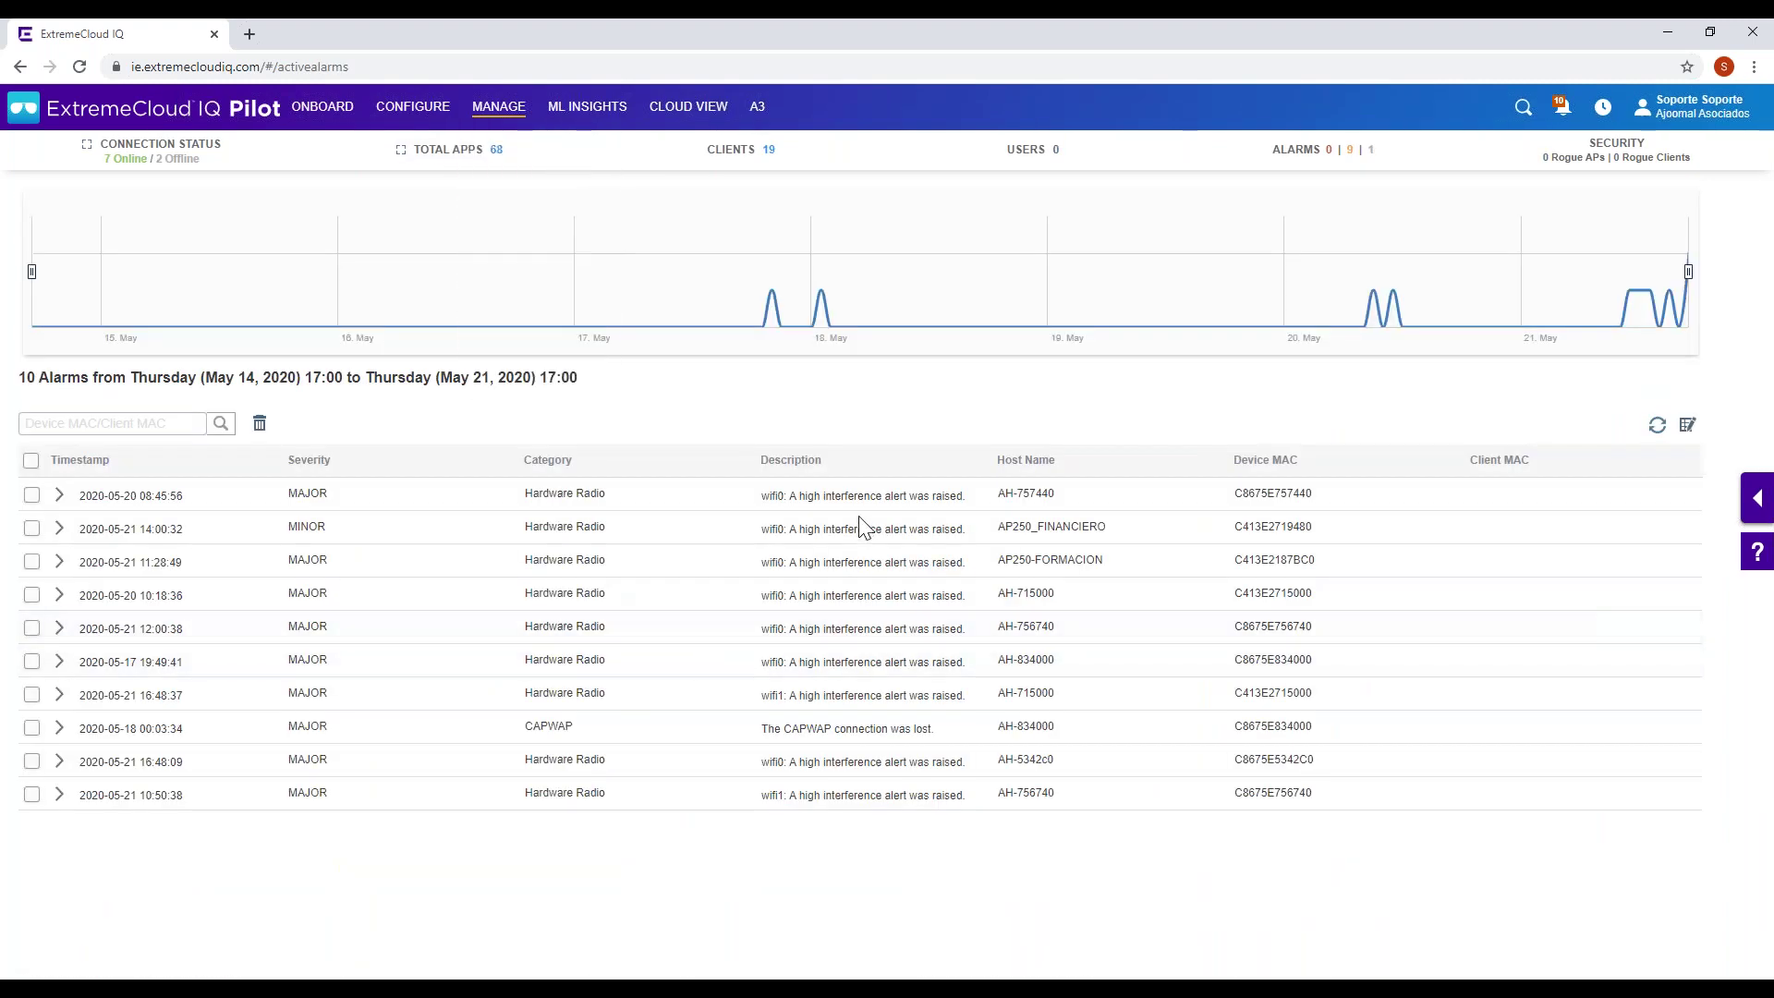
pyautogui.click(59, 729)
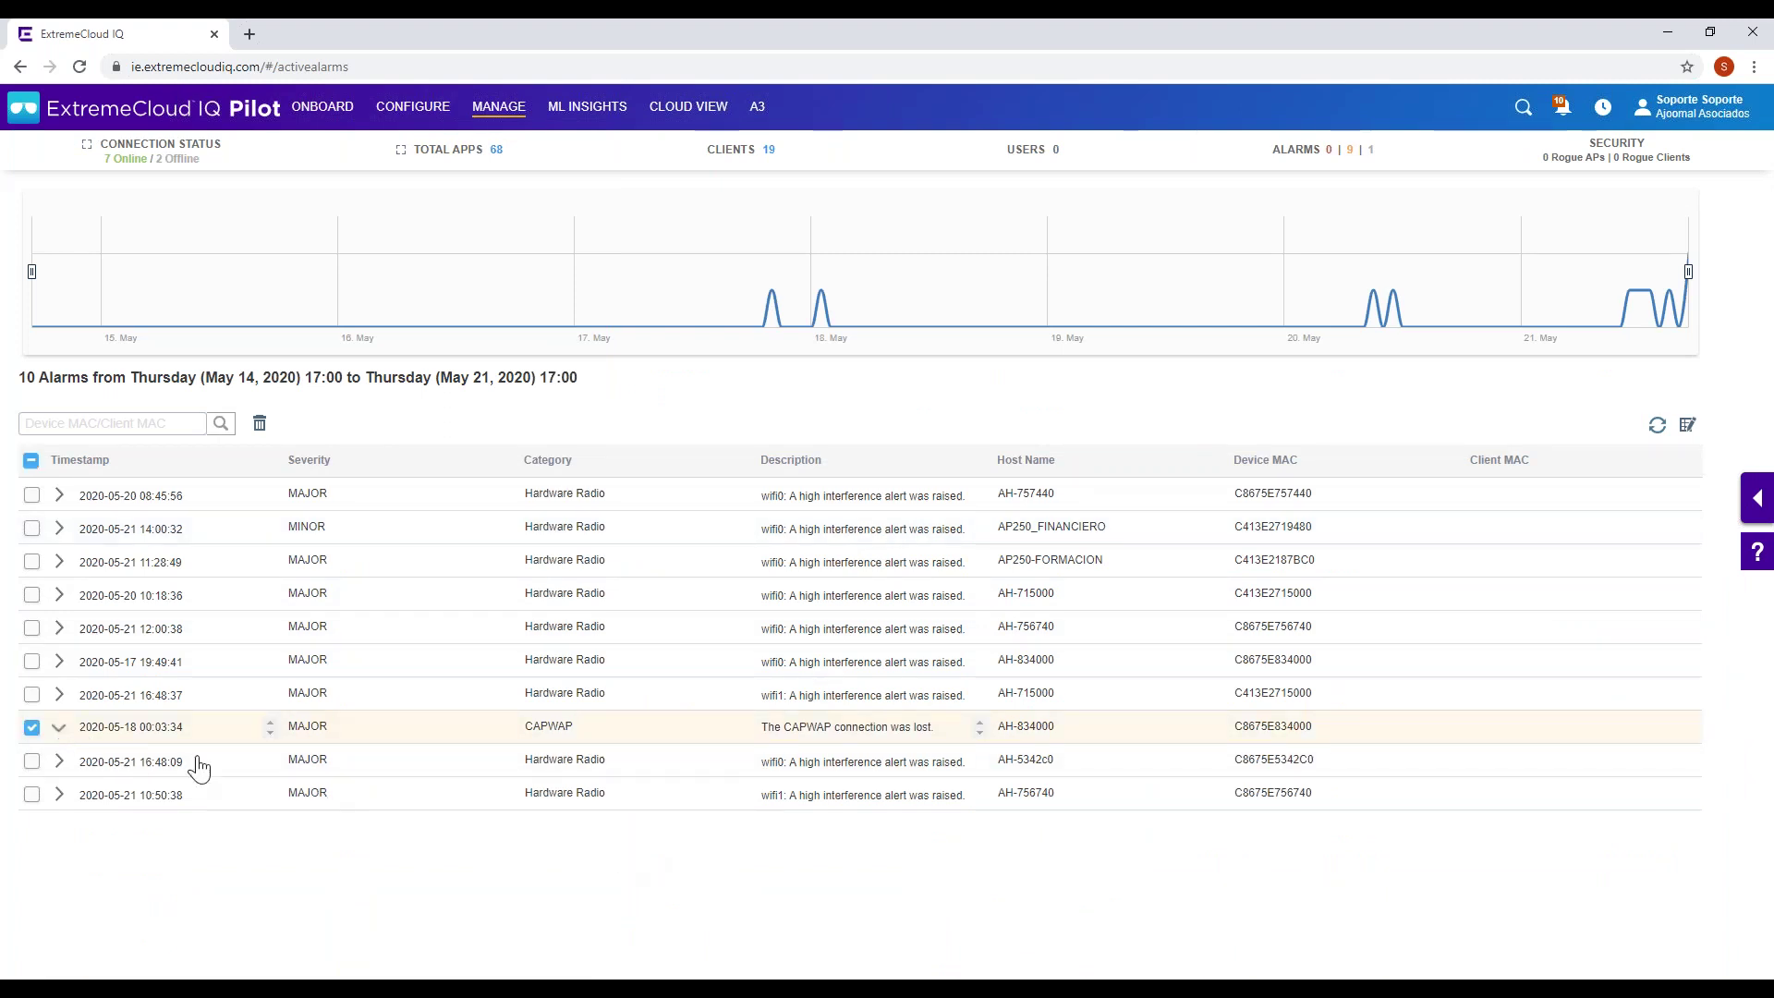
pyautogui.moveTo(898, 726); pyautogui.dragTo(805, 726)
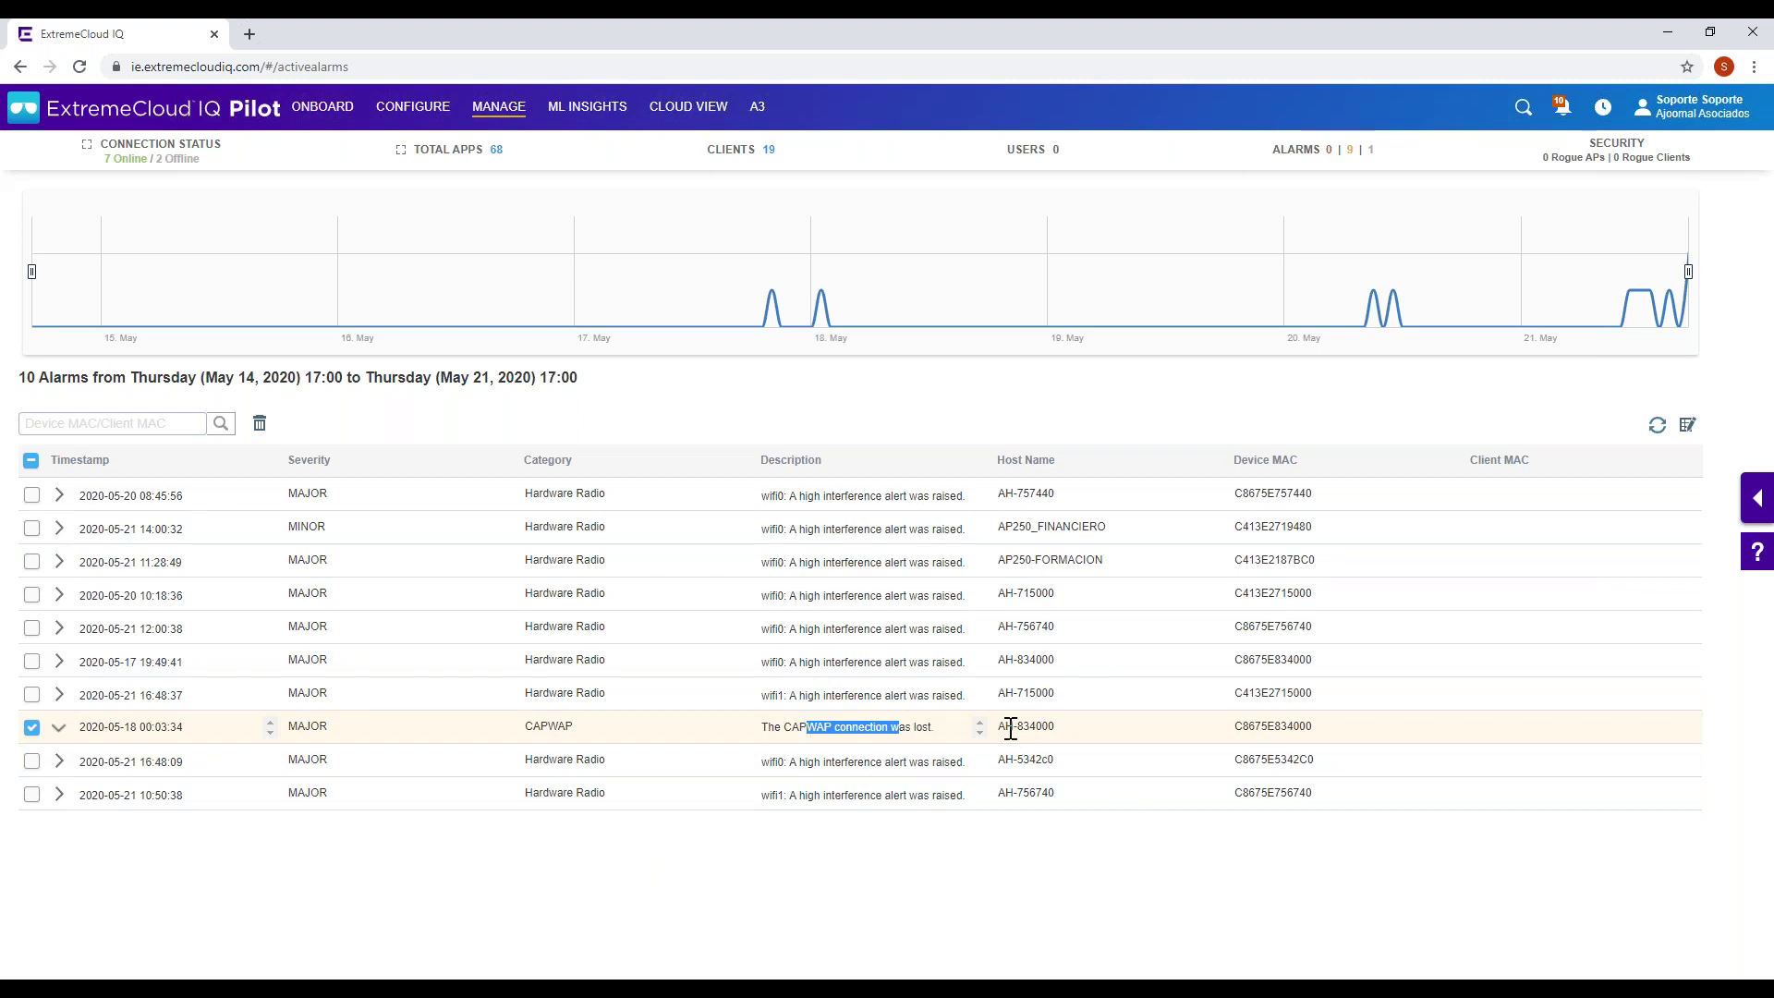
pyautogui.moveTo(1010, 727); pyautogui.dragTo(1056, 727)
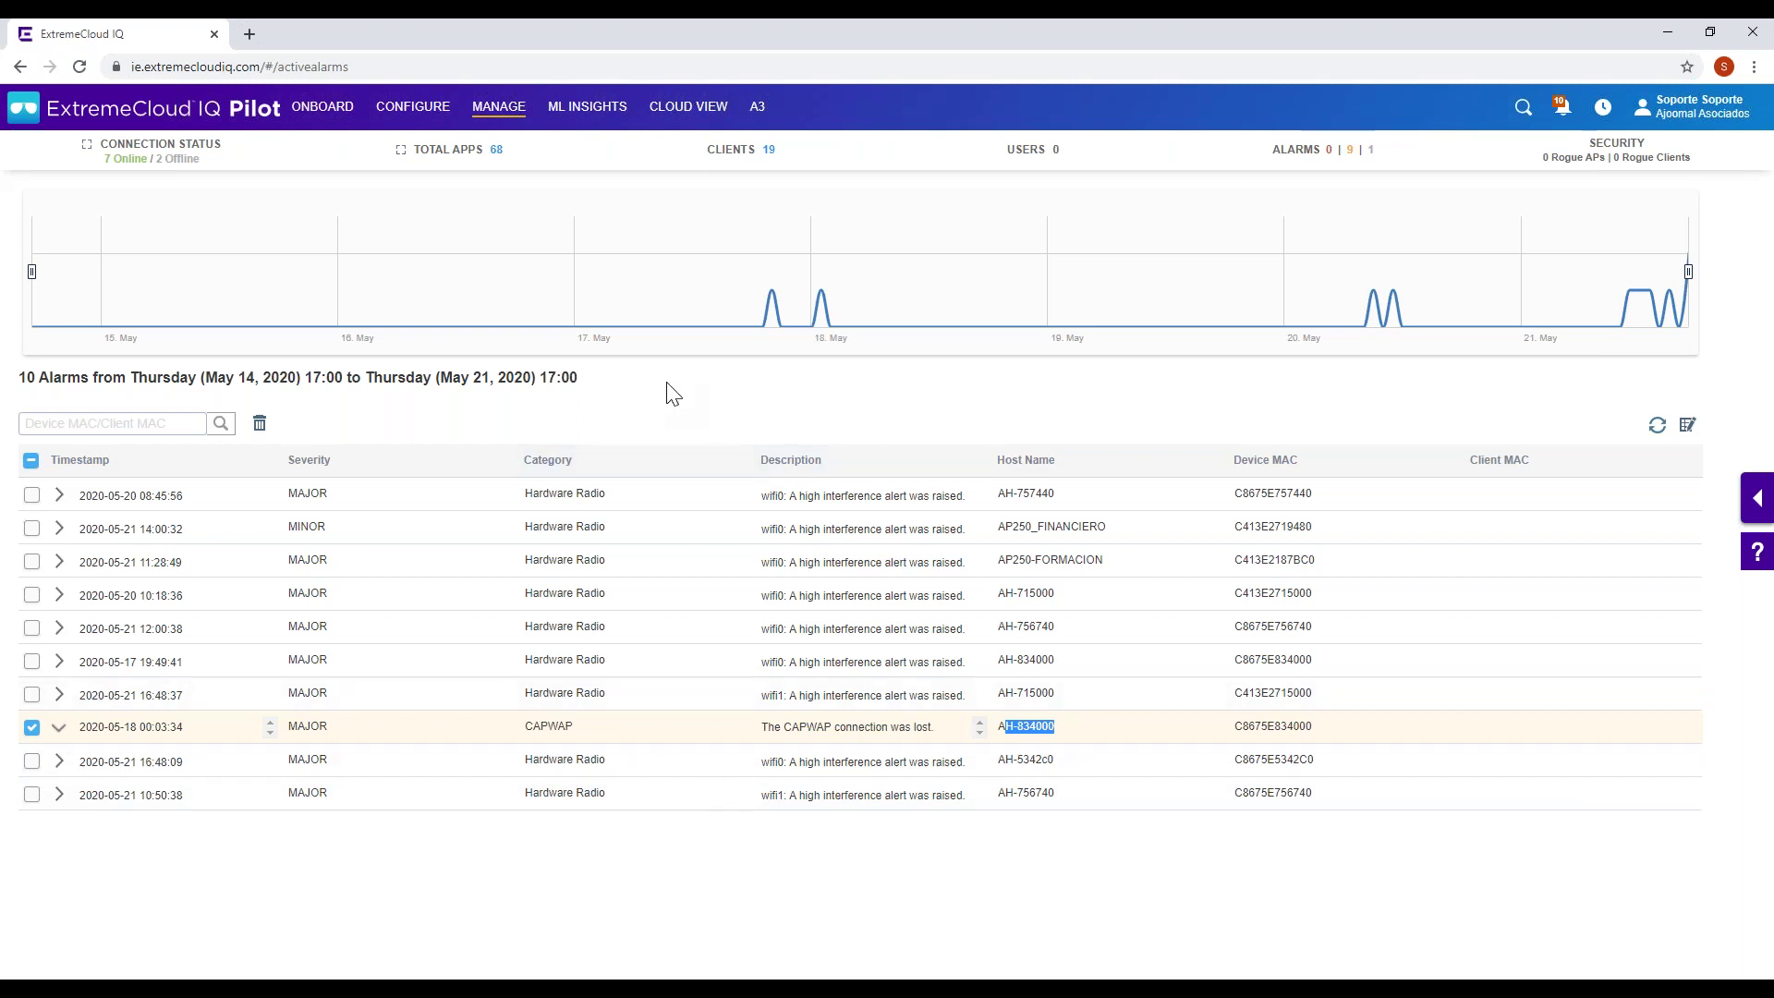
# - Open the Network Scorecard and look over its health sections from Device Health through Services Health
pyautogui.moveTo(595, 127)
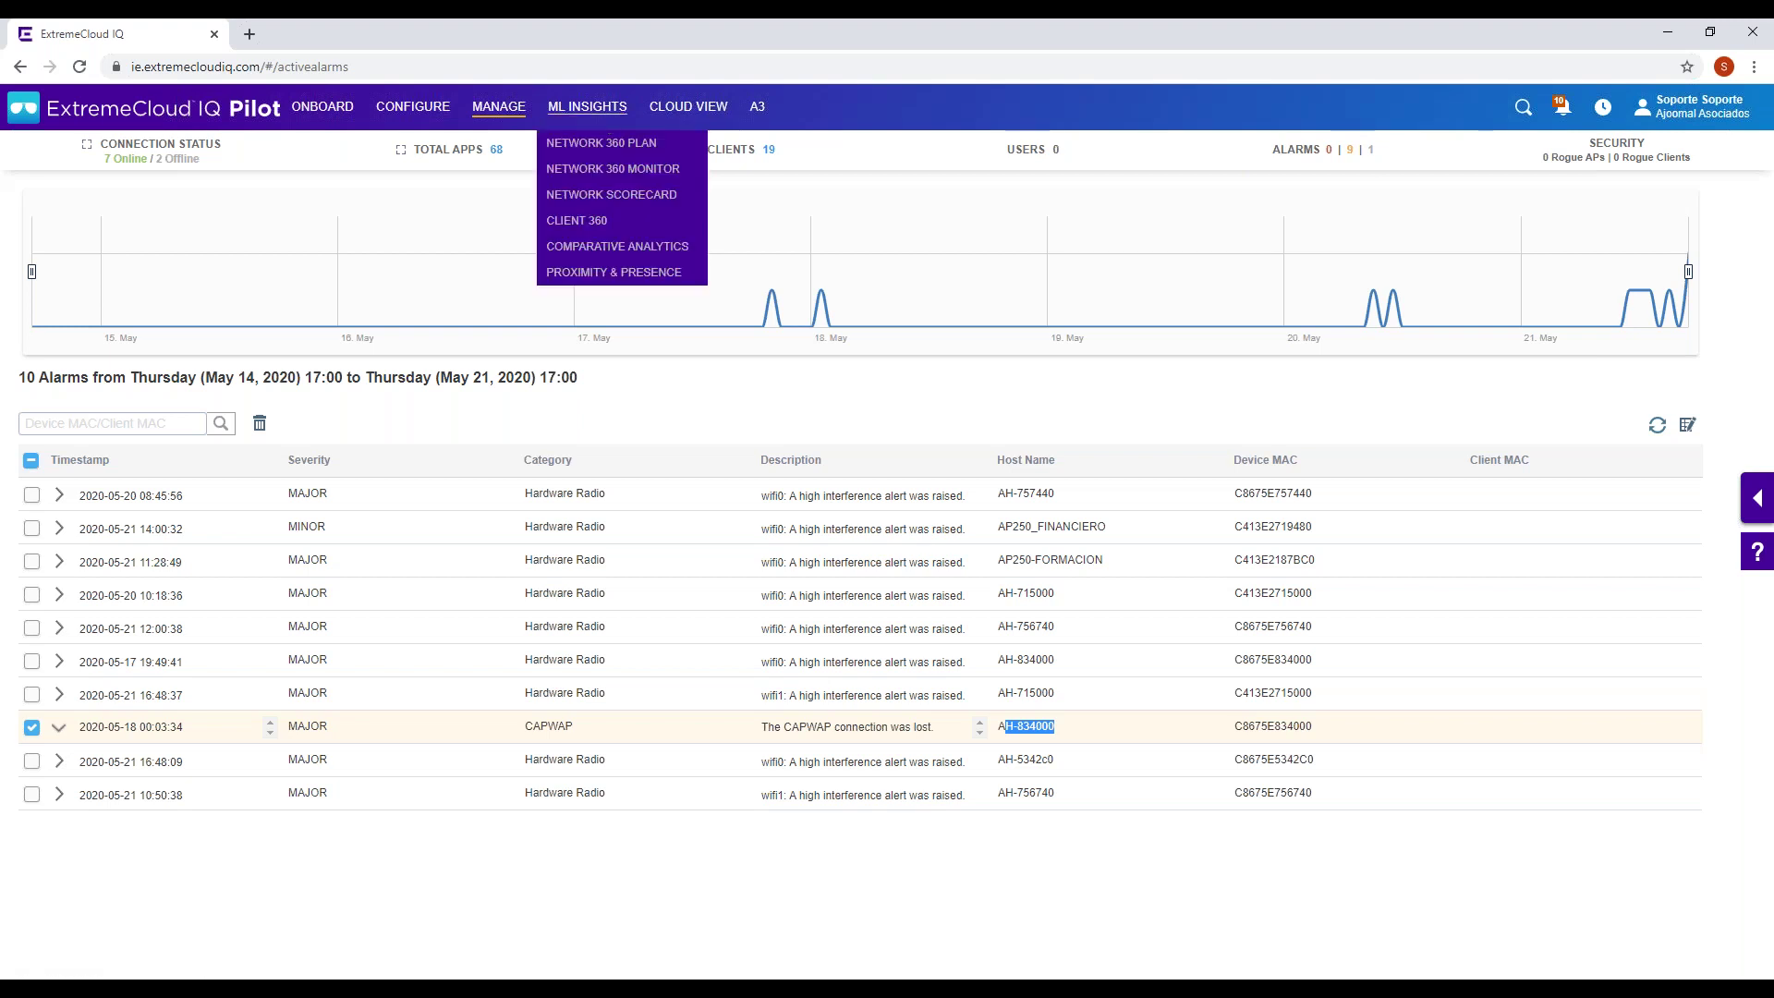
pyautogui.click(591, 196)
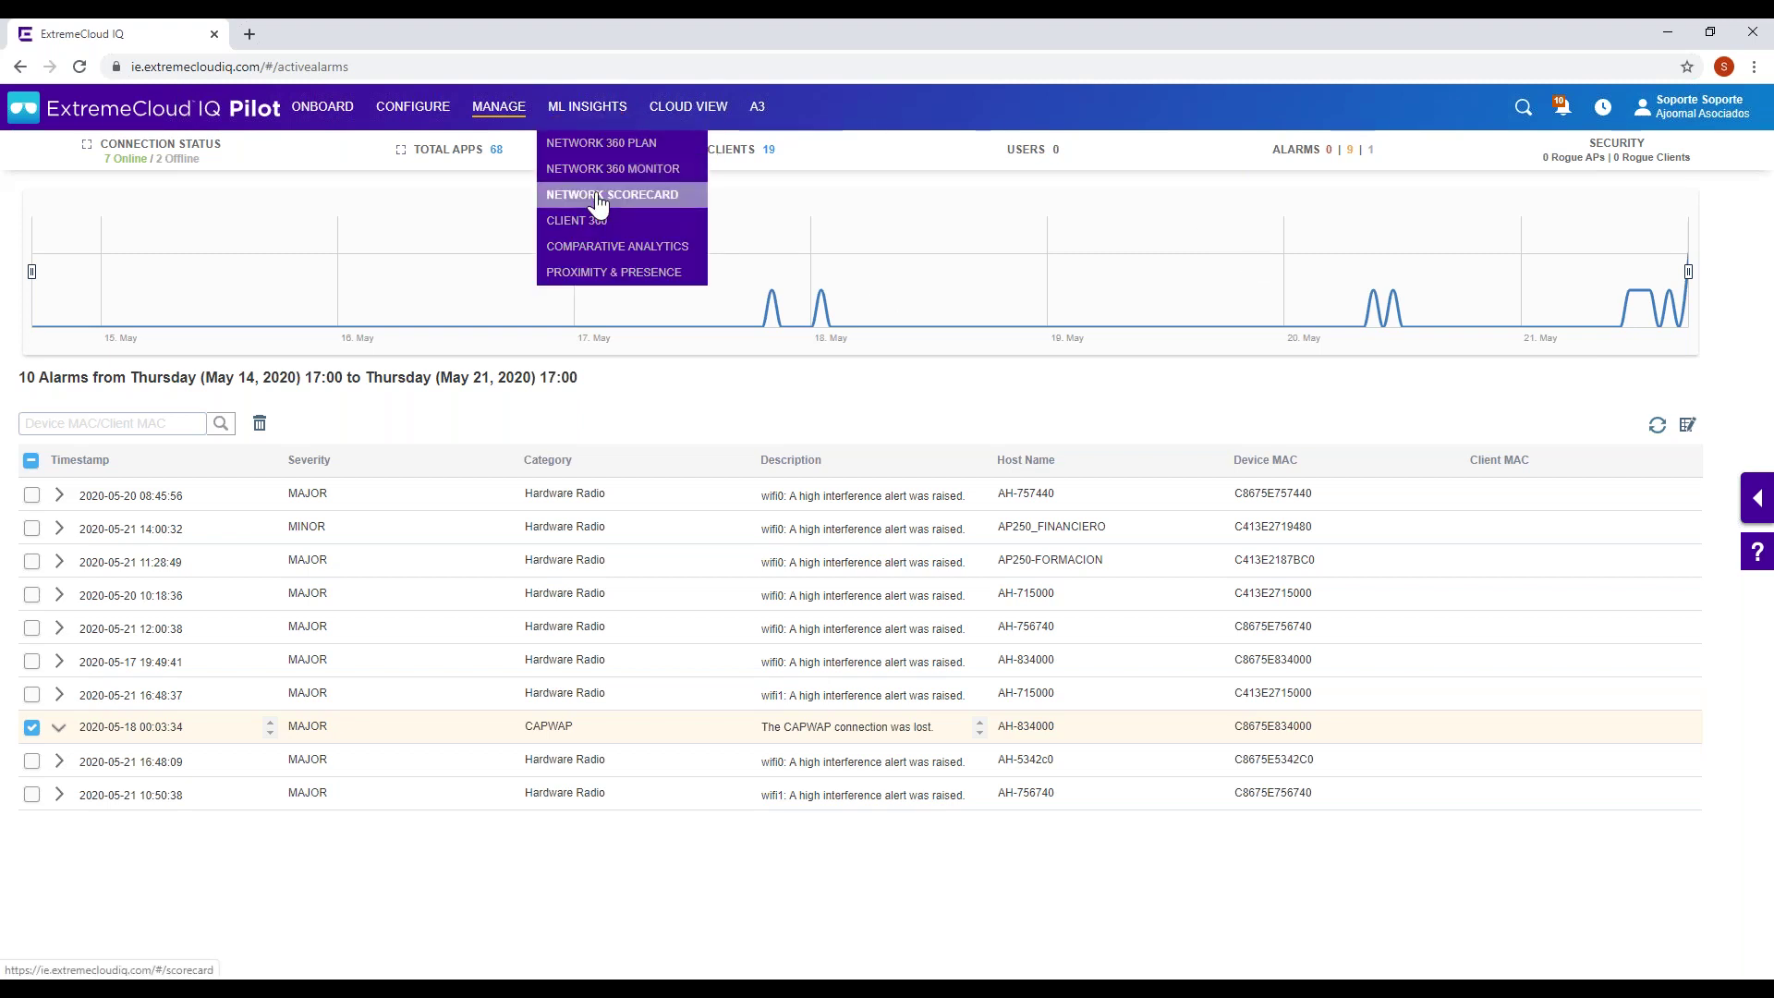
pyautogui.click(599, 196)
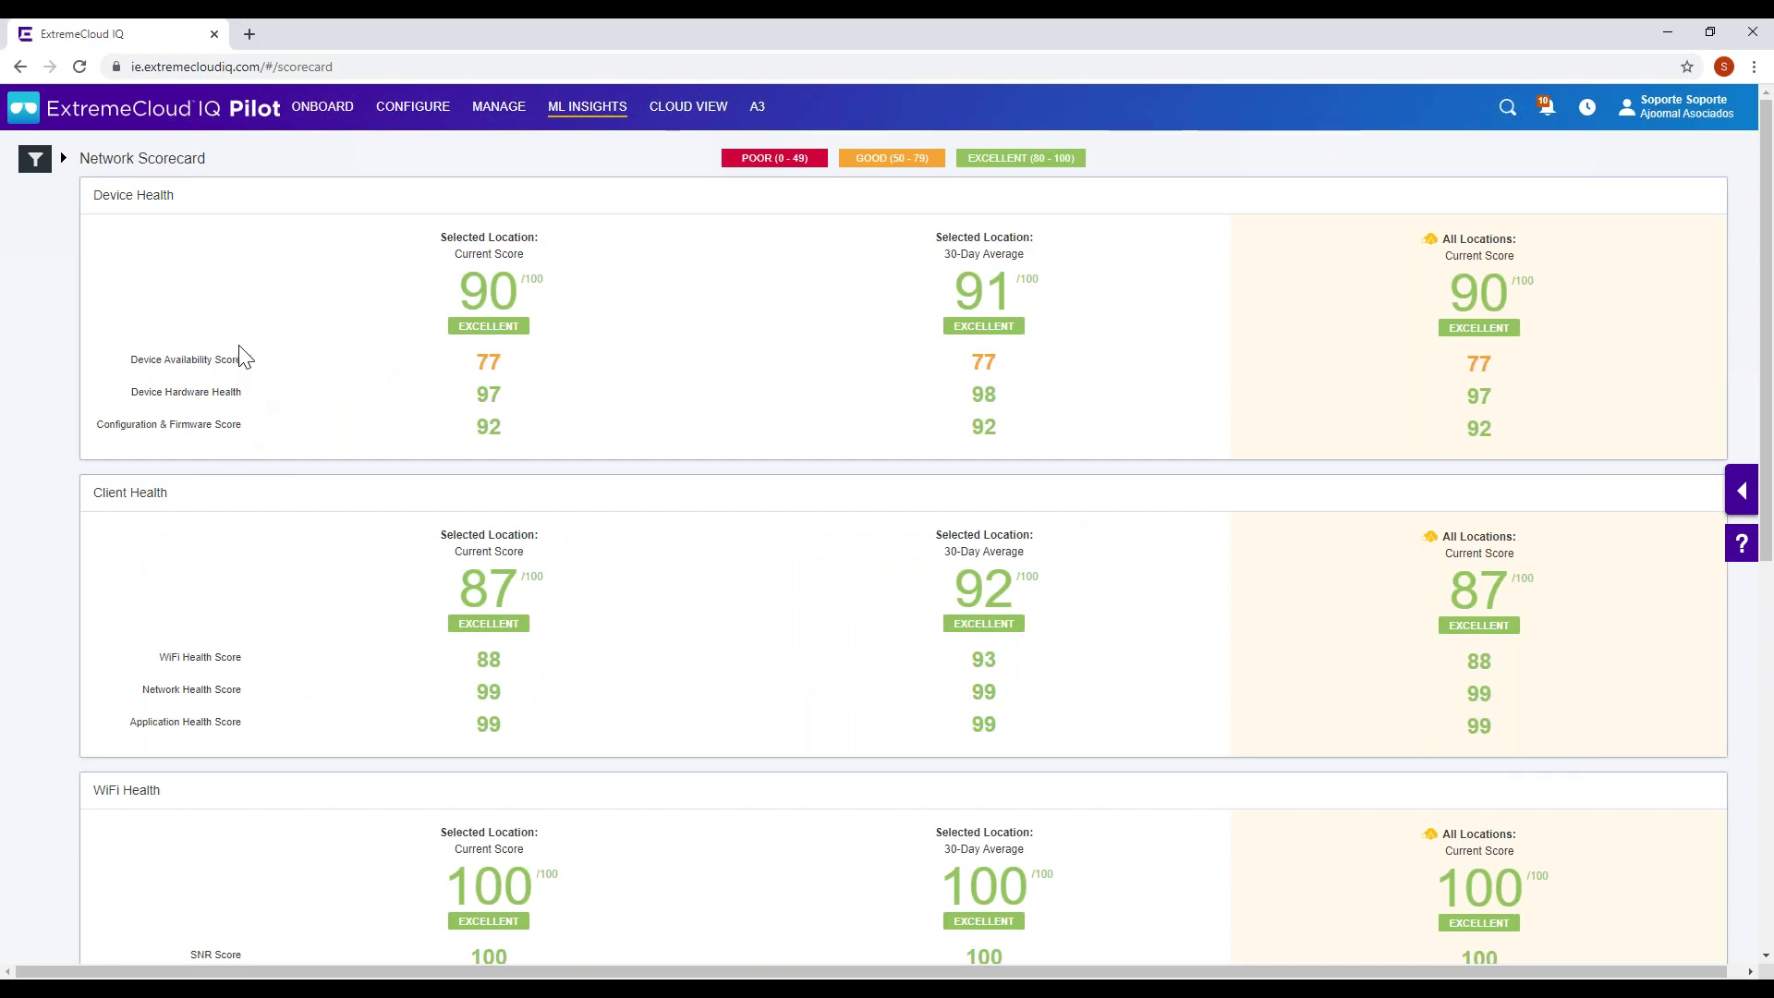
pyautogui.scroll(-1, 288, 490)
pyautogui.scroll(-6, 288, 489)
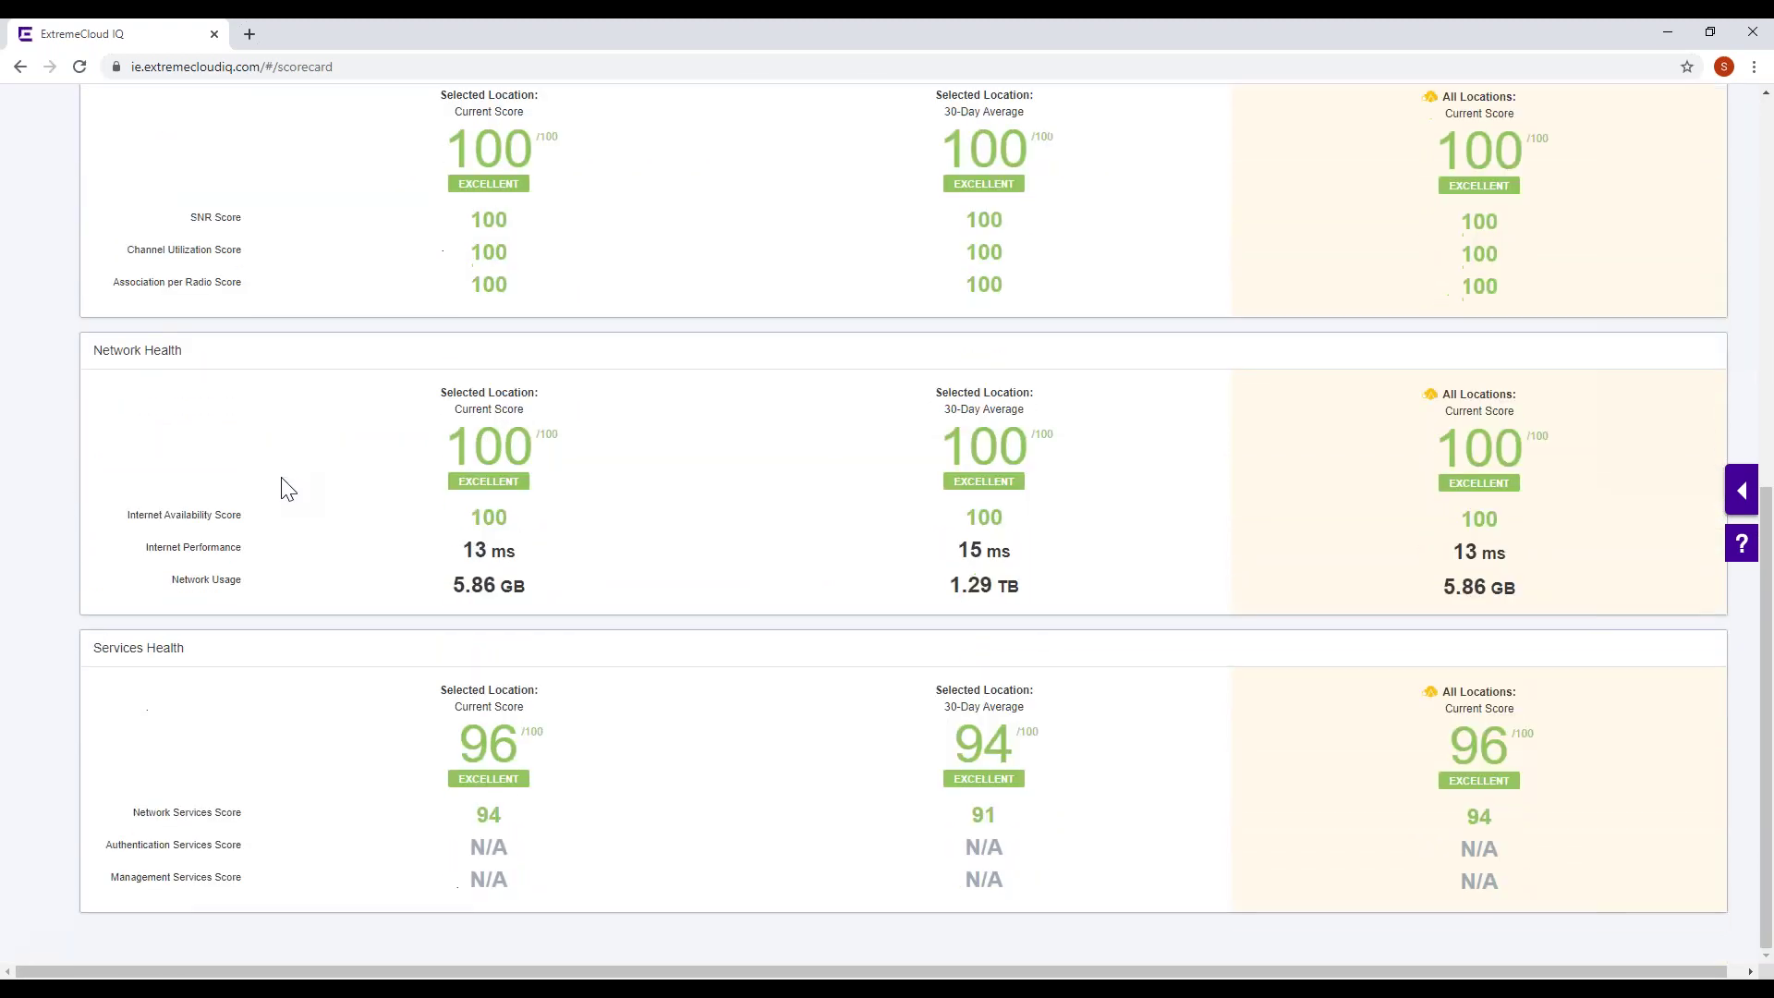
pyautogui.scroll(8, 739, 639)
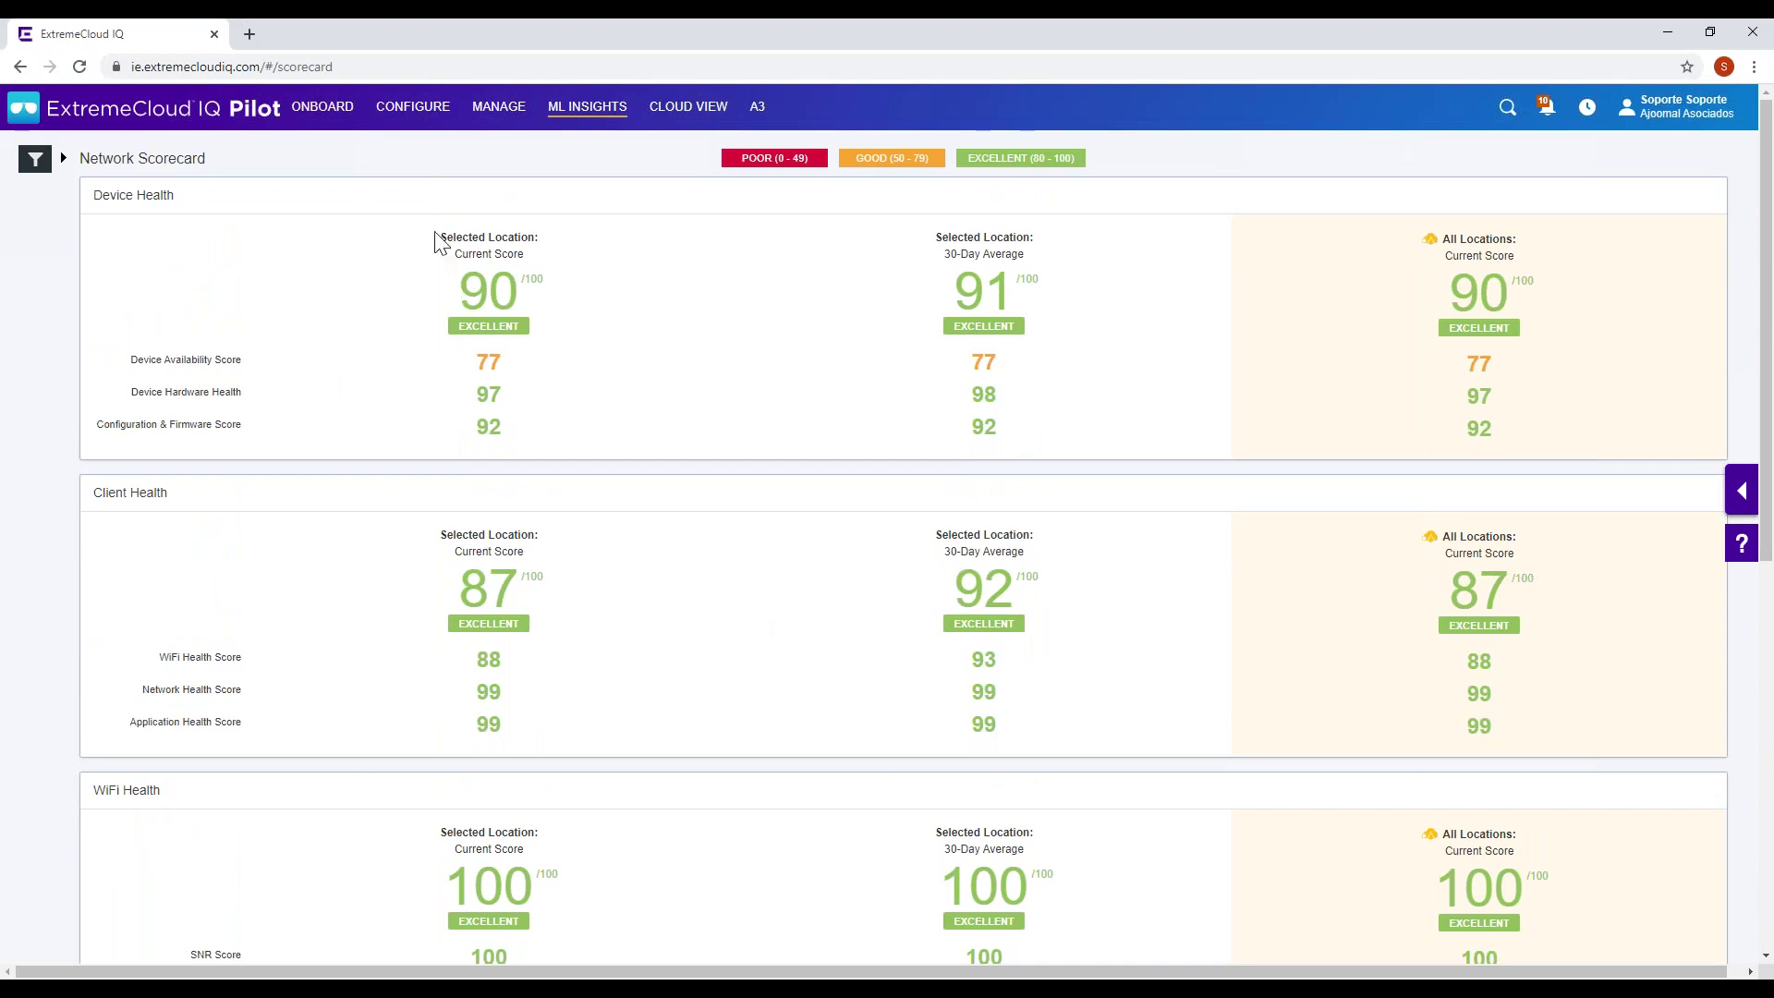
# - Compare the current Device Health score with its 30-day average, and review the Client Health and WiFi Health scores
pyautogui.moveTo(462, 286); pyautogui.dragTo(531, 290)
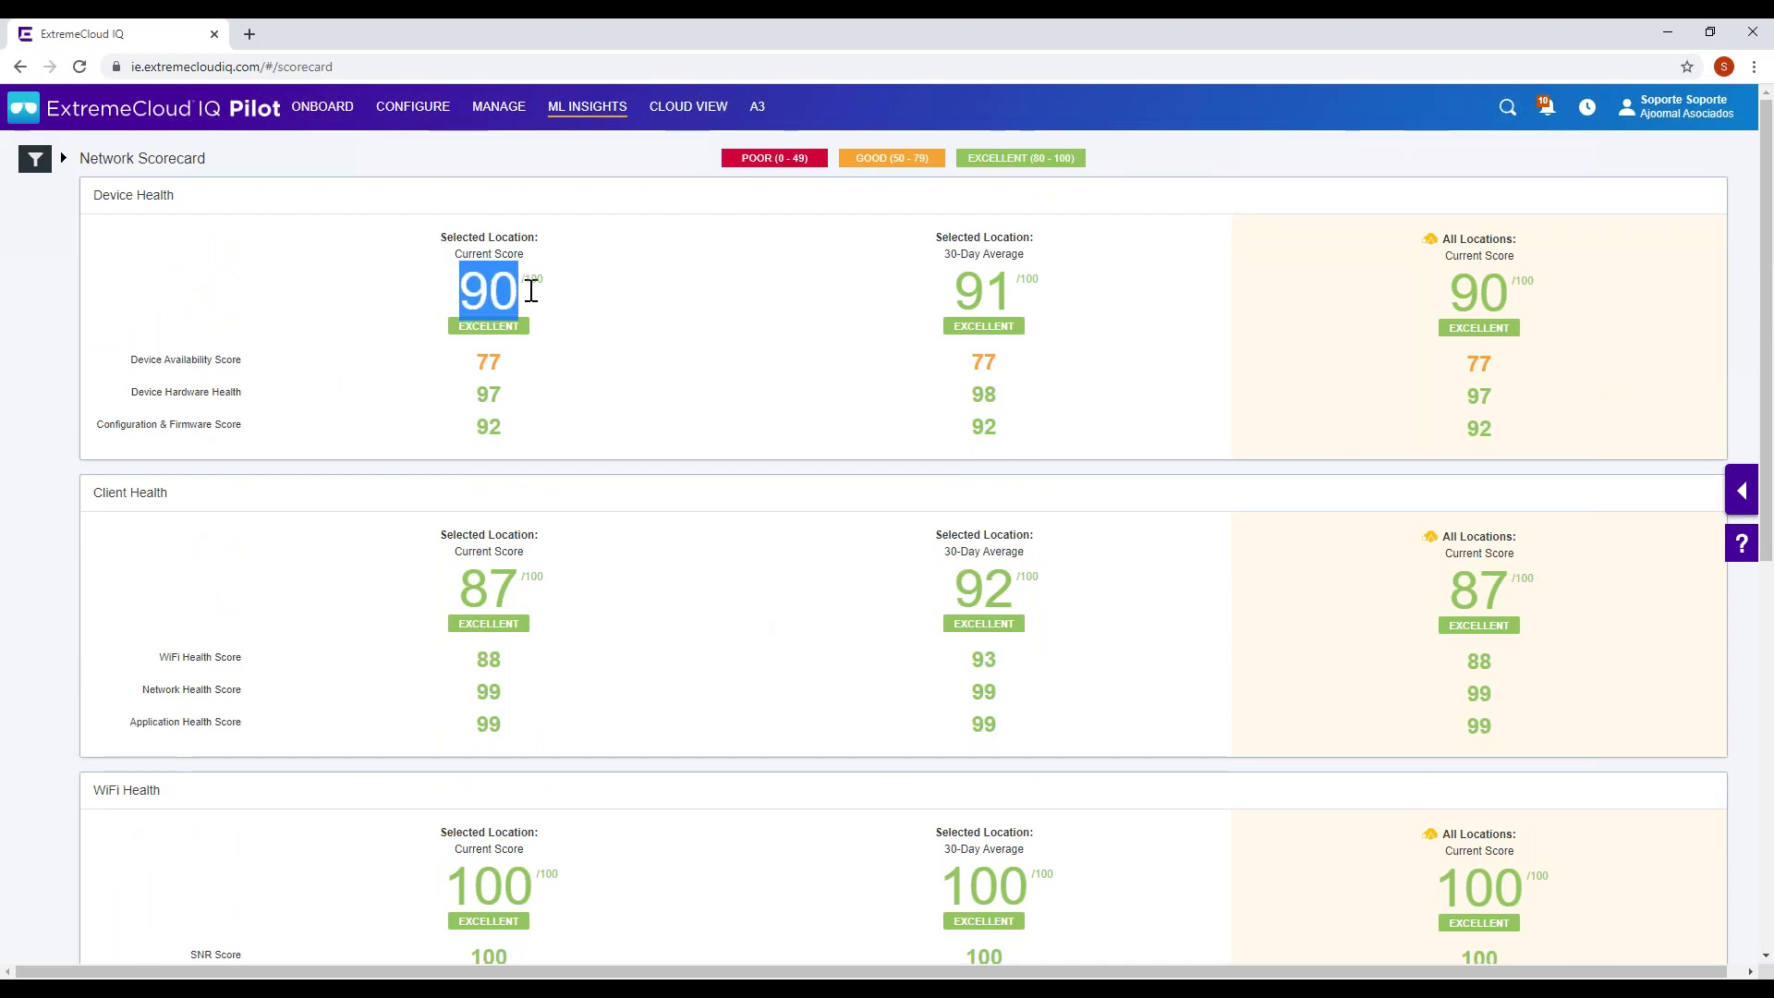
pyautogui.scroll(-1, 582, 592)
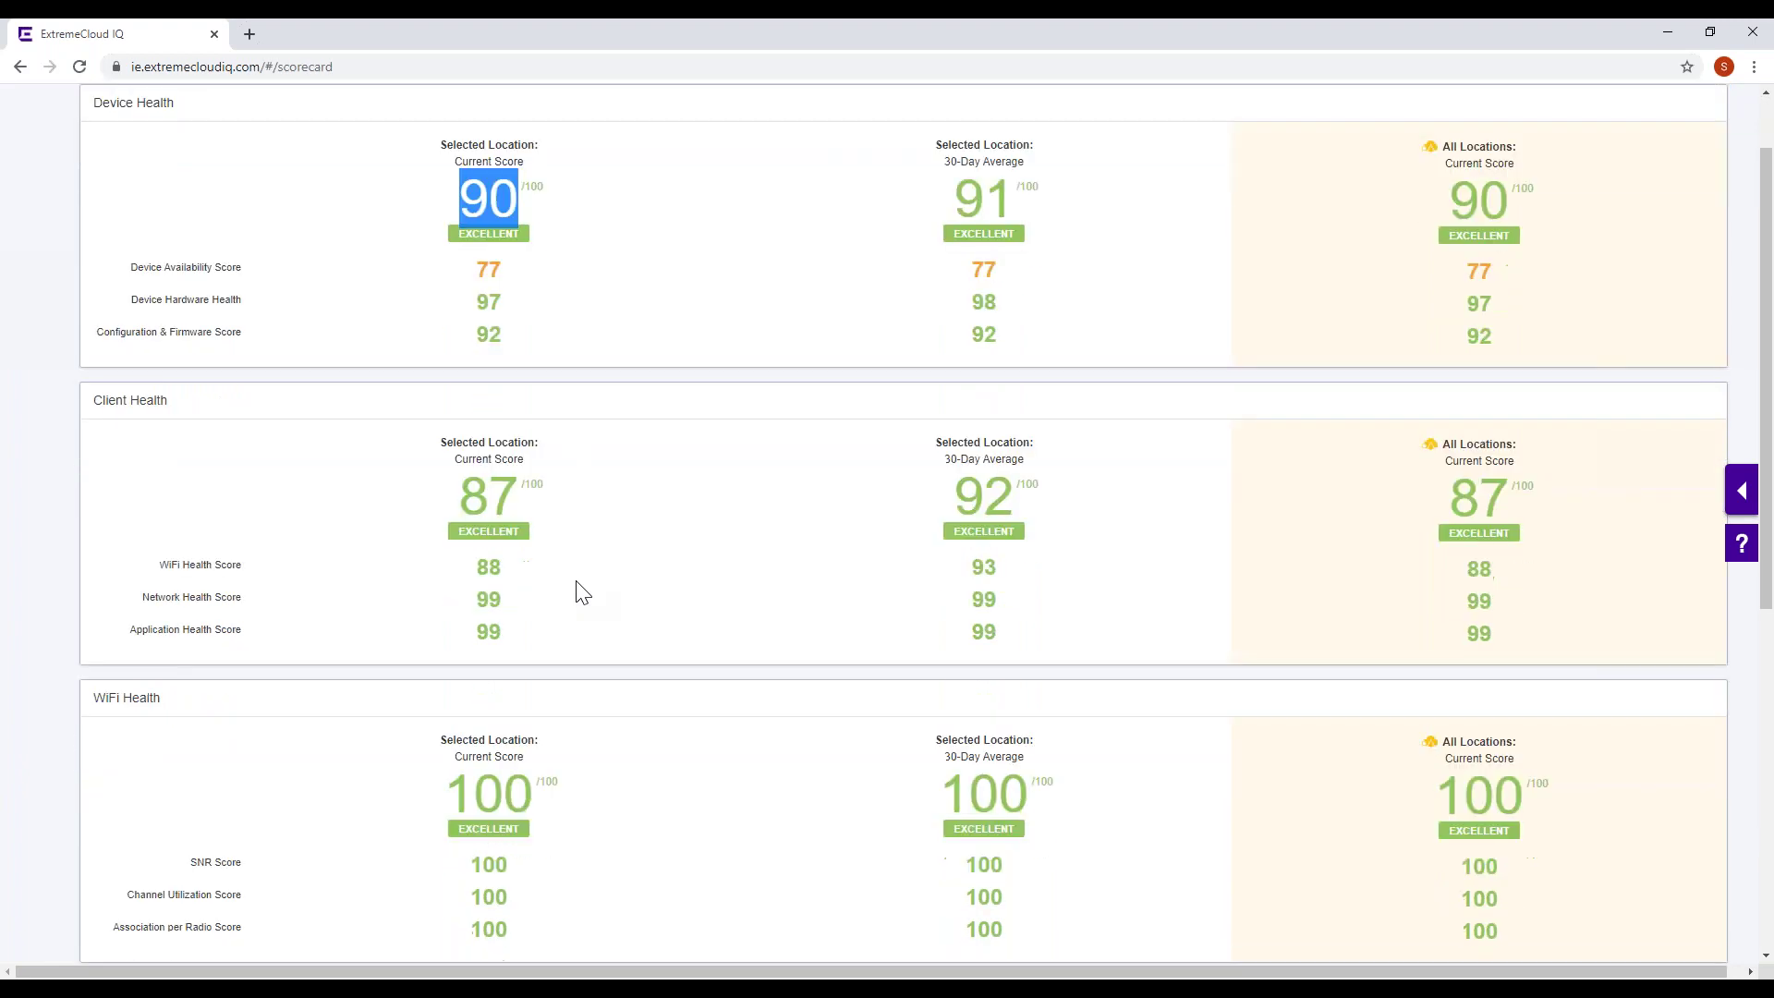
pyautogui.doubleClick(1029, 218)
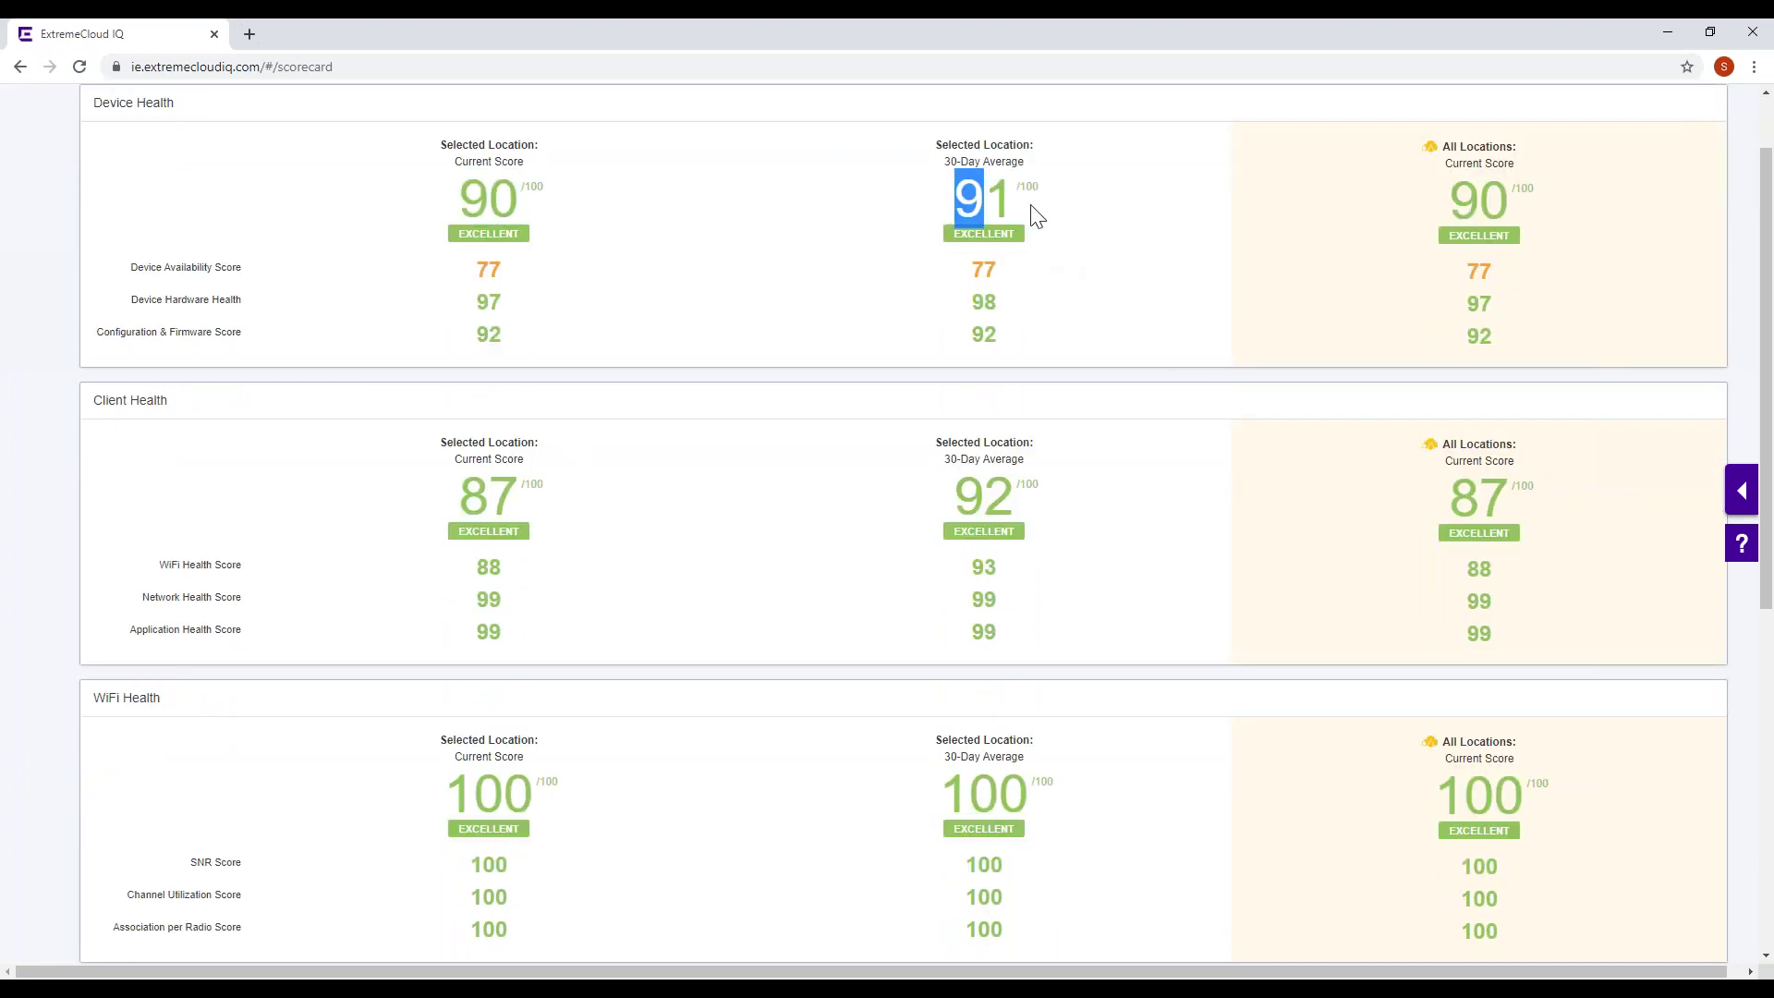
pyautogui.scroll(-1, 898, 520)
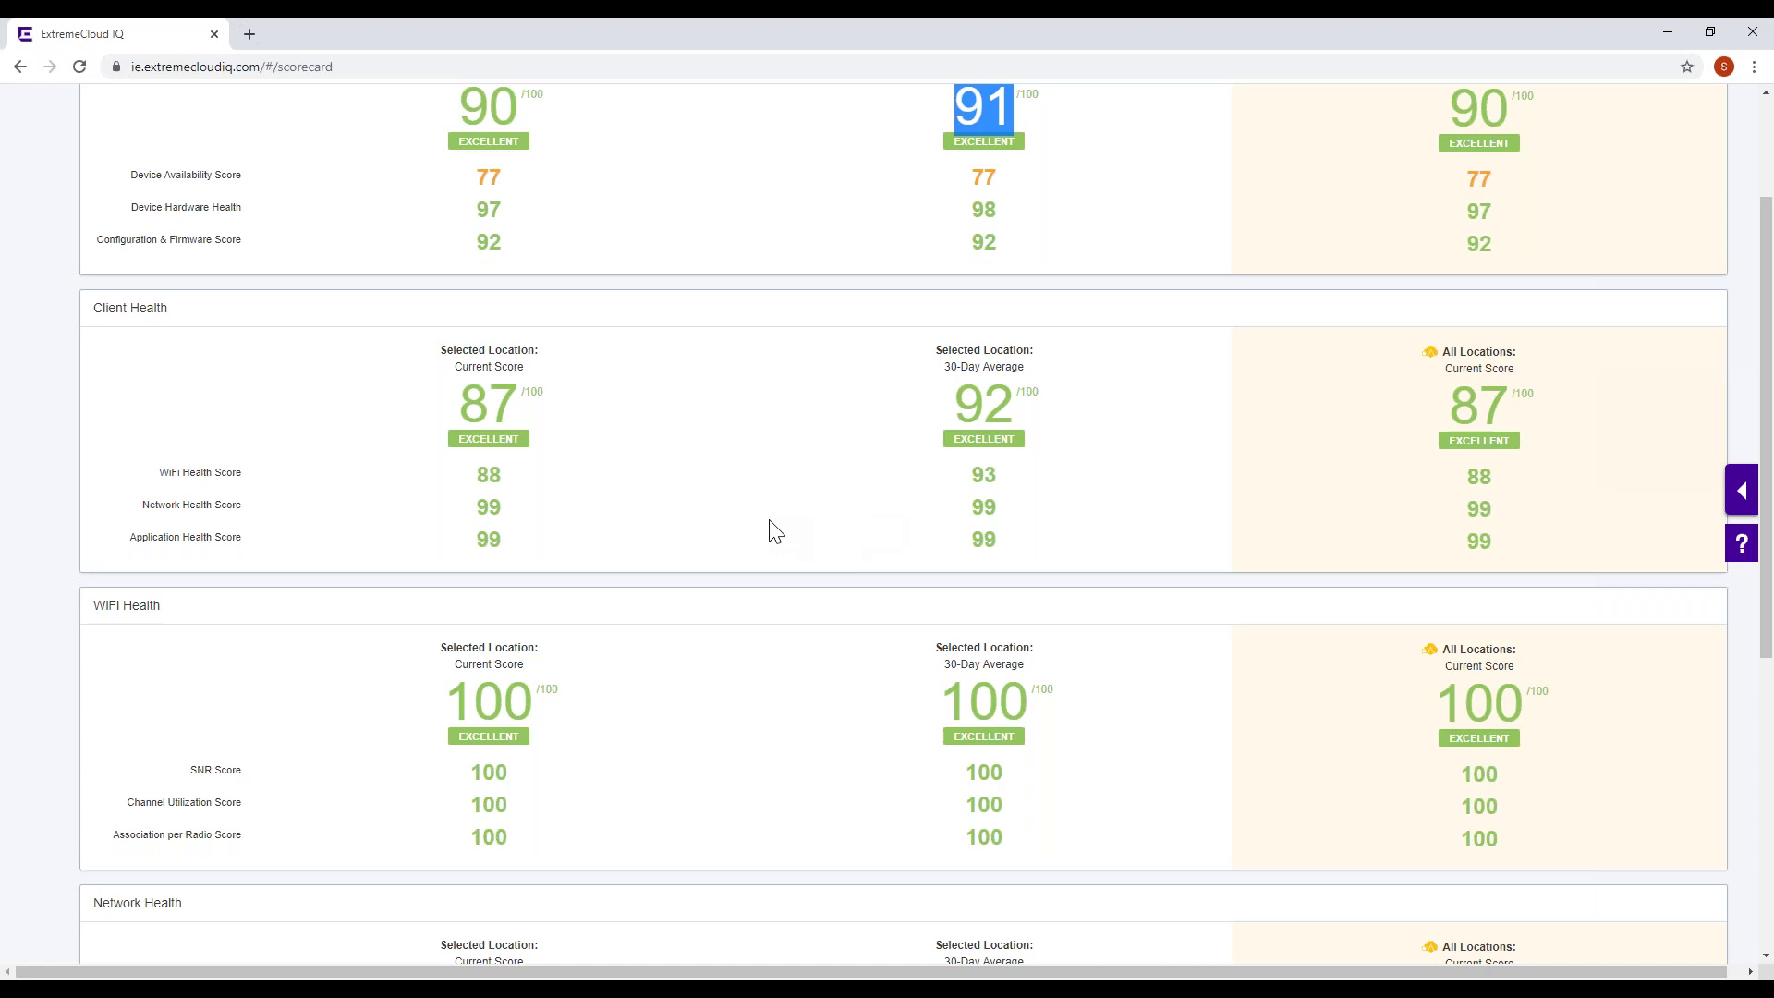
pyautogui.scroll(-1, 768, 531)
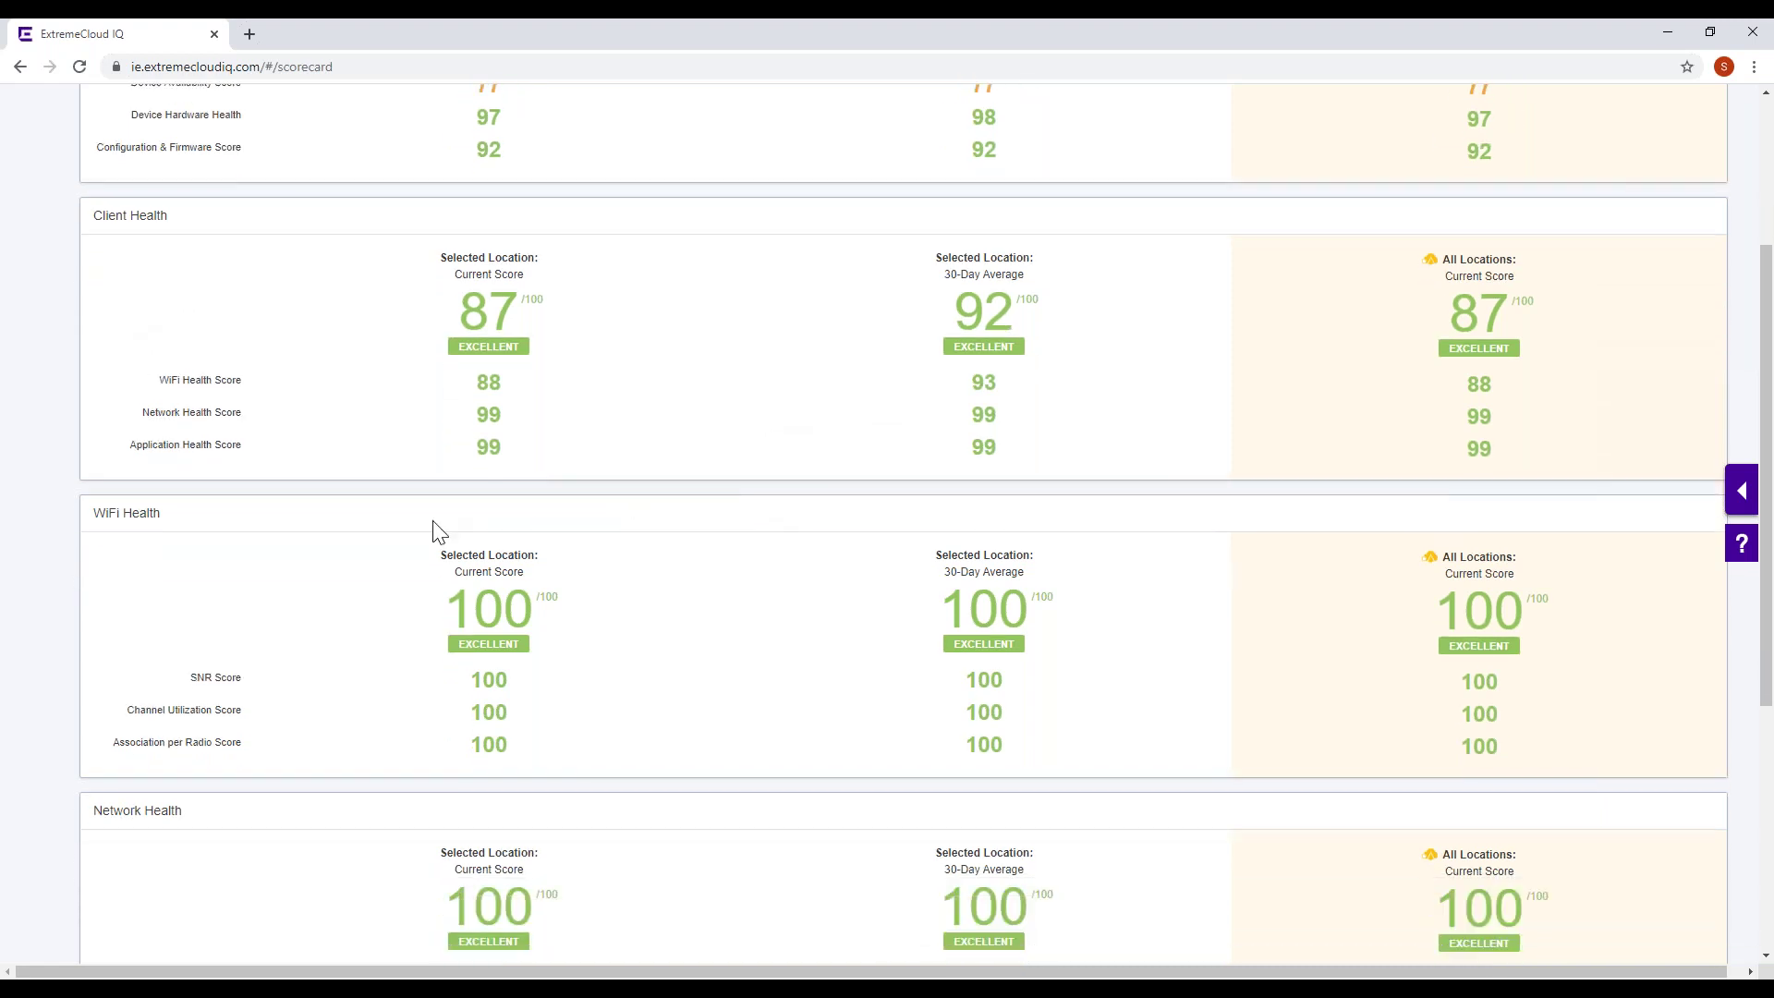
pyautogui.scroll(-2, 439, 531)
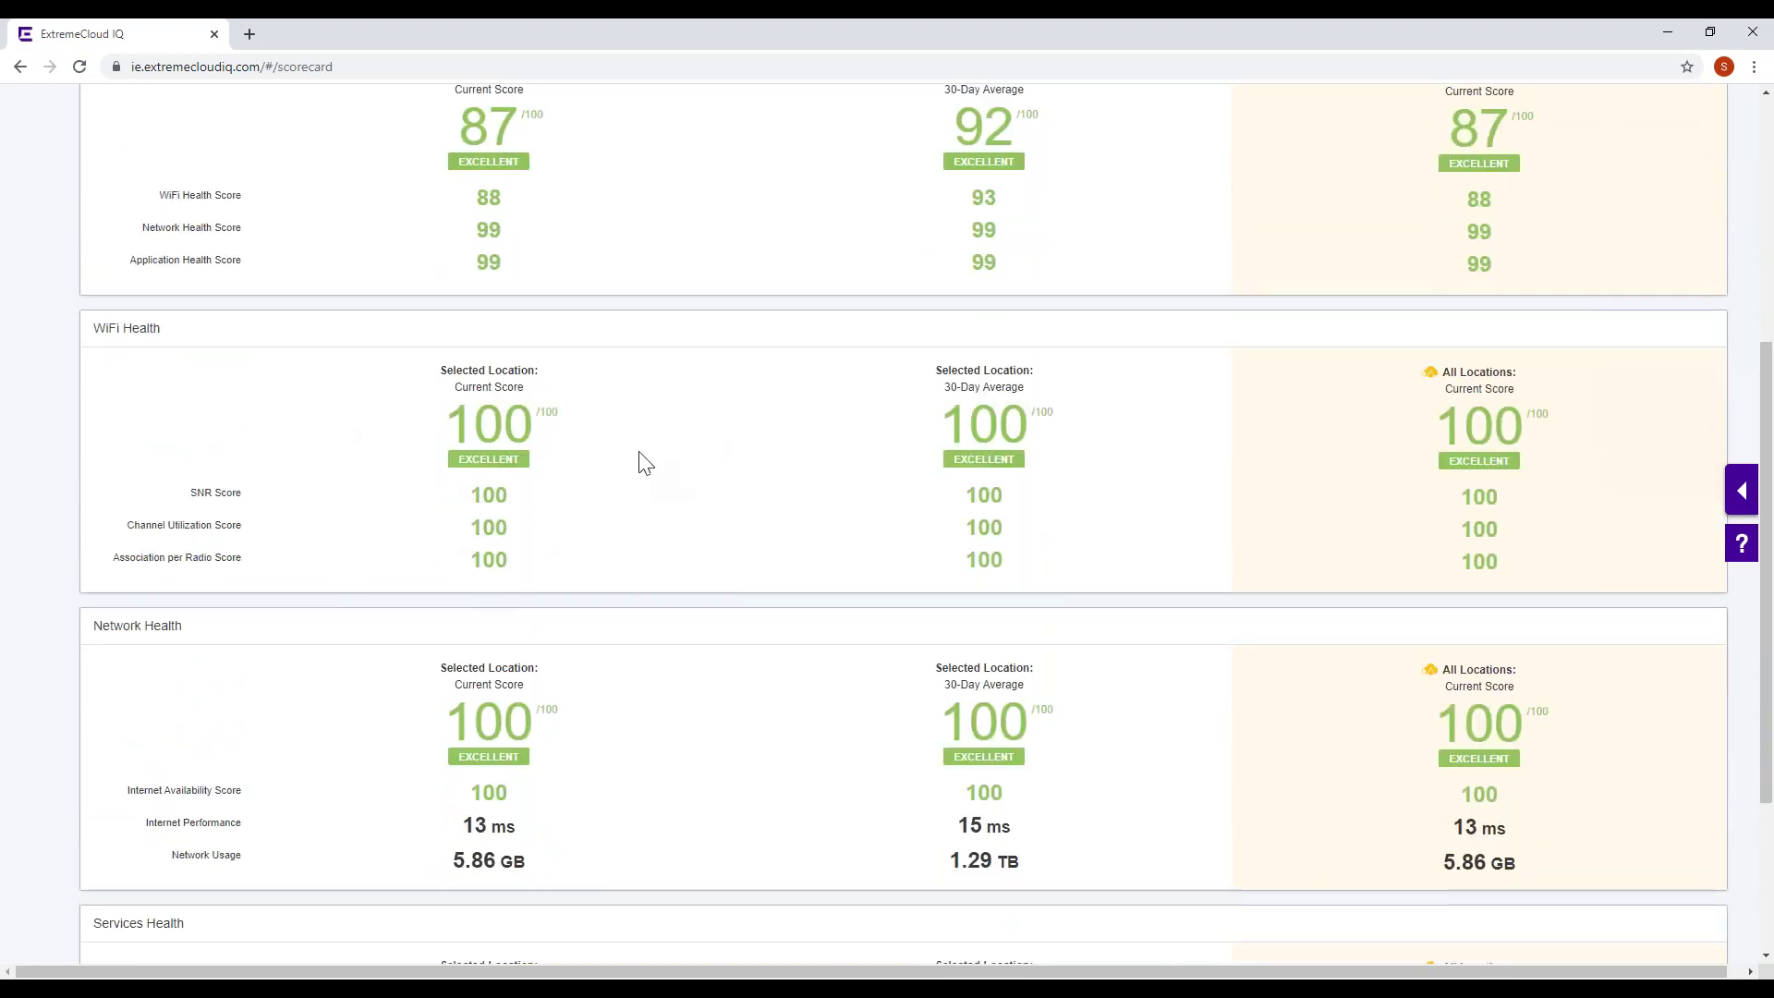
# - Examine the current internet performance and network usage under Network Health, and recheck the Device Health subscores
pyautogui.scroll(-2, 644, 462)
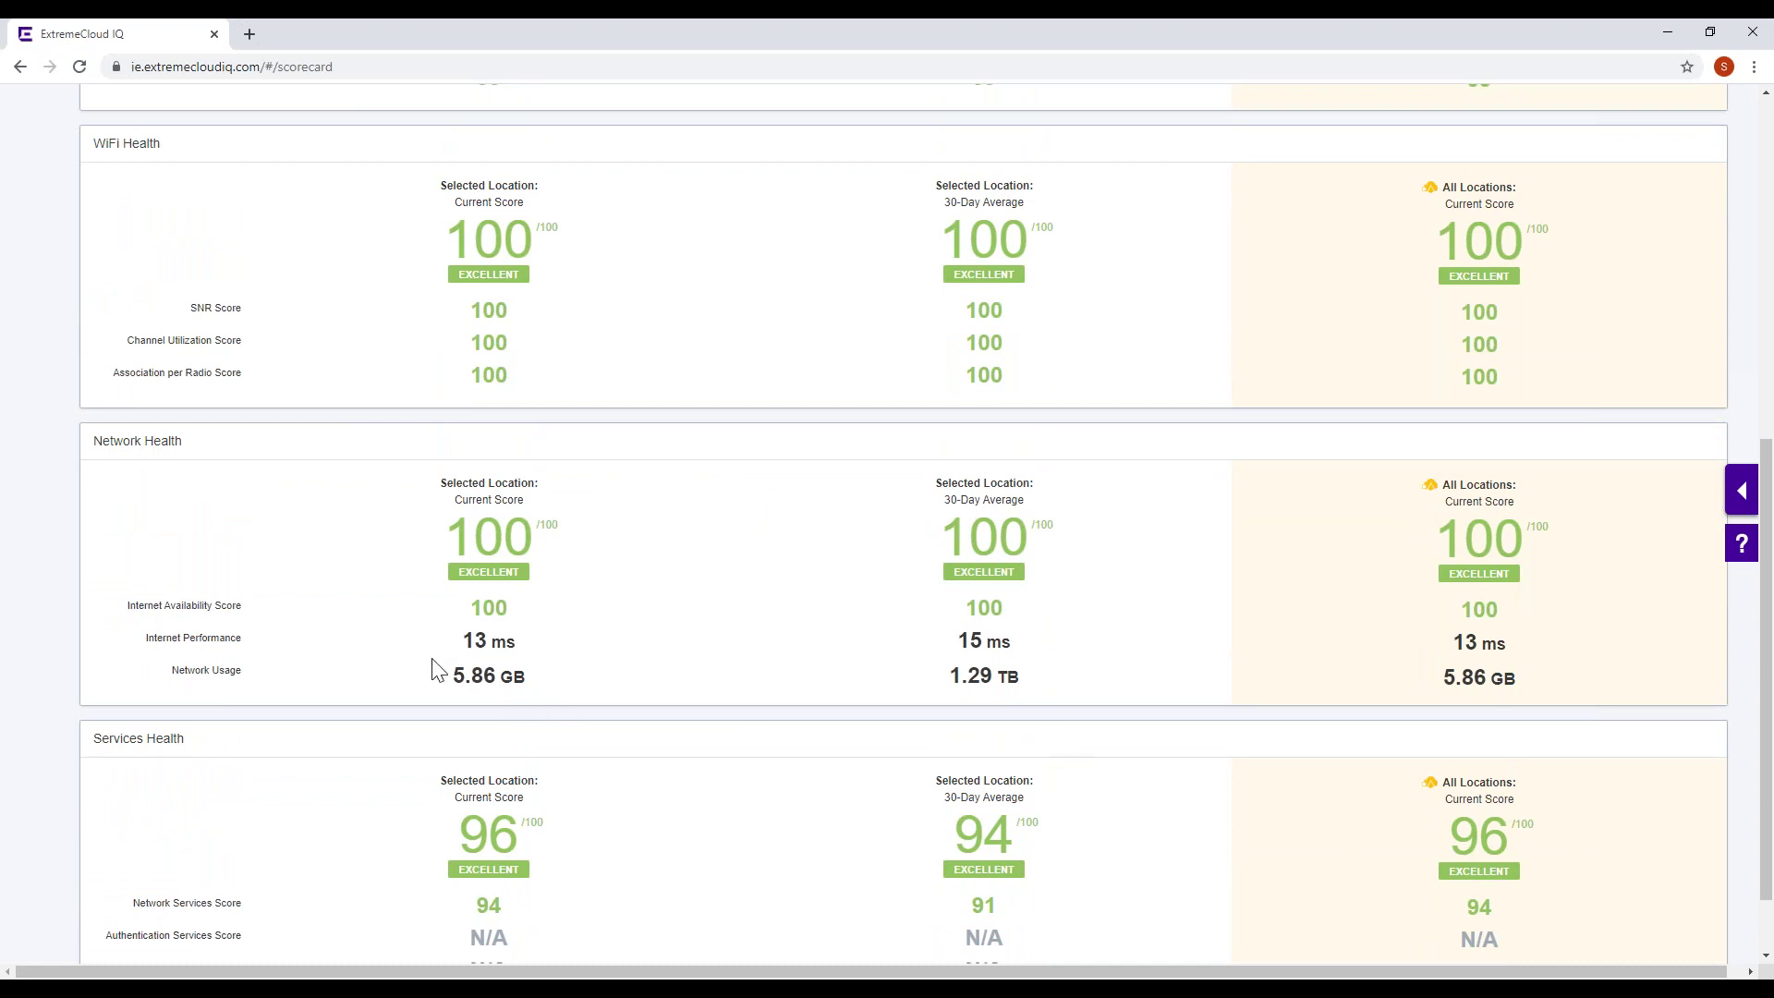
pyautogui.moveTo(459, 644); pyautogui.dragTo(594, 653)
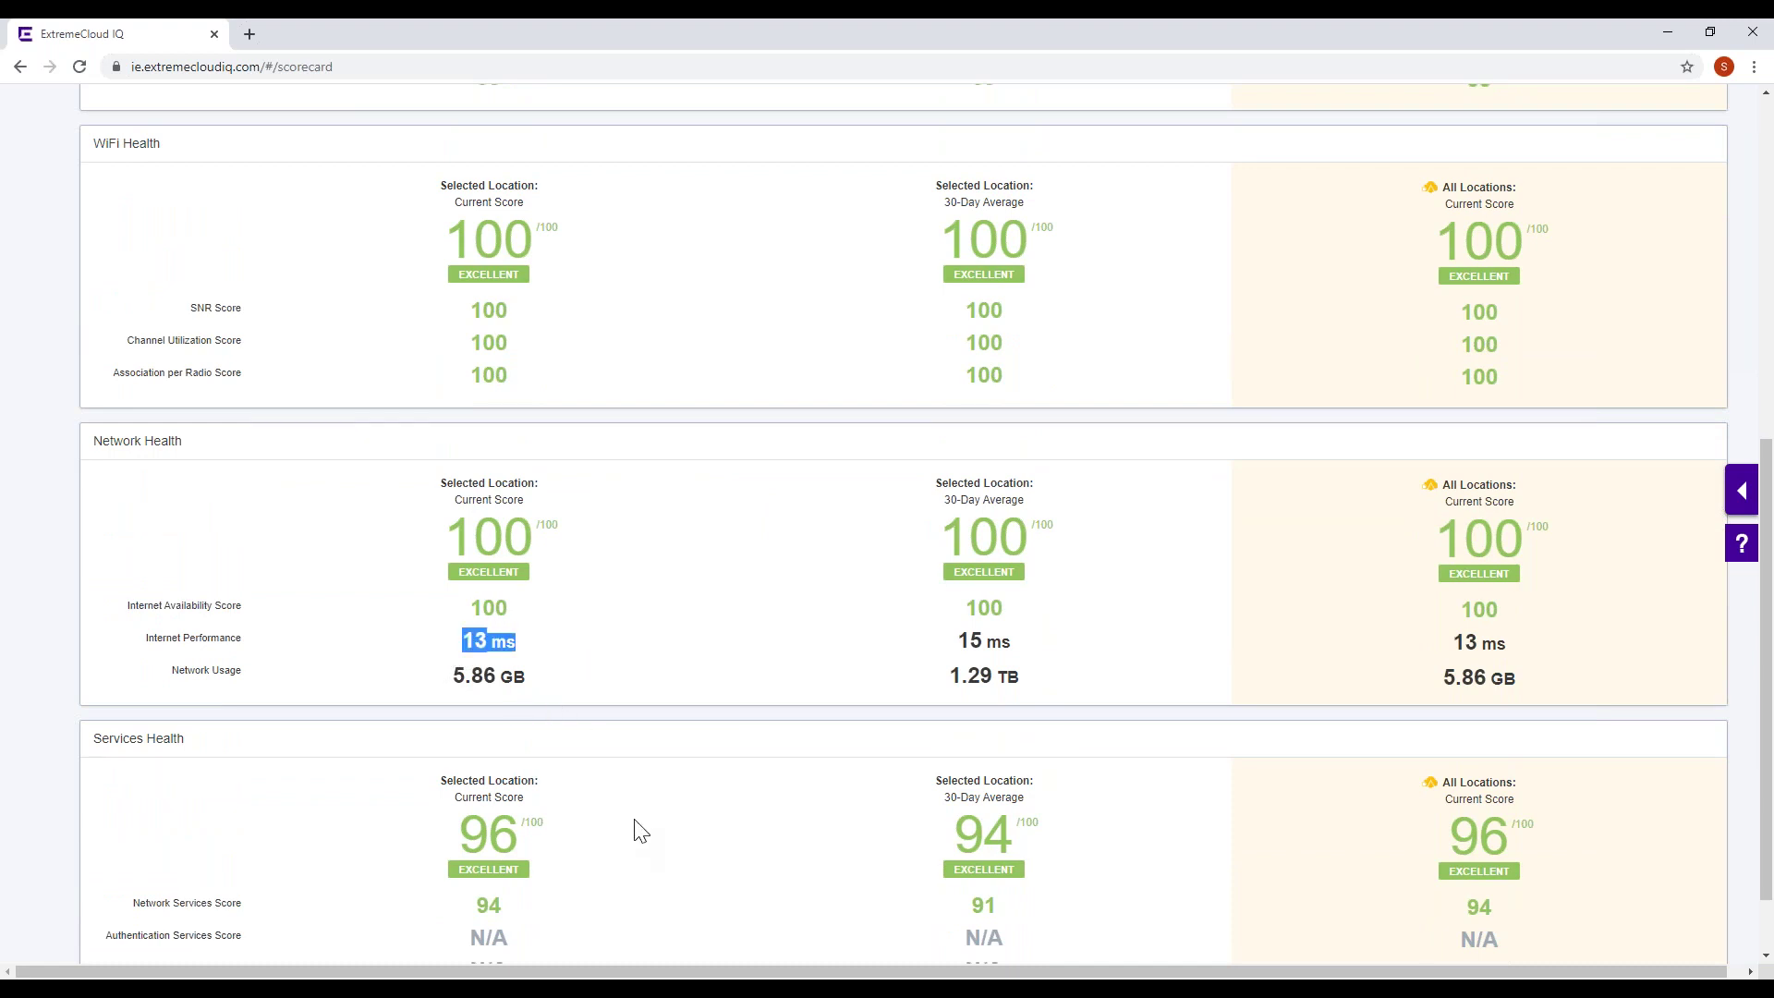
pyautogui.scroll(-1, 641, 825)
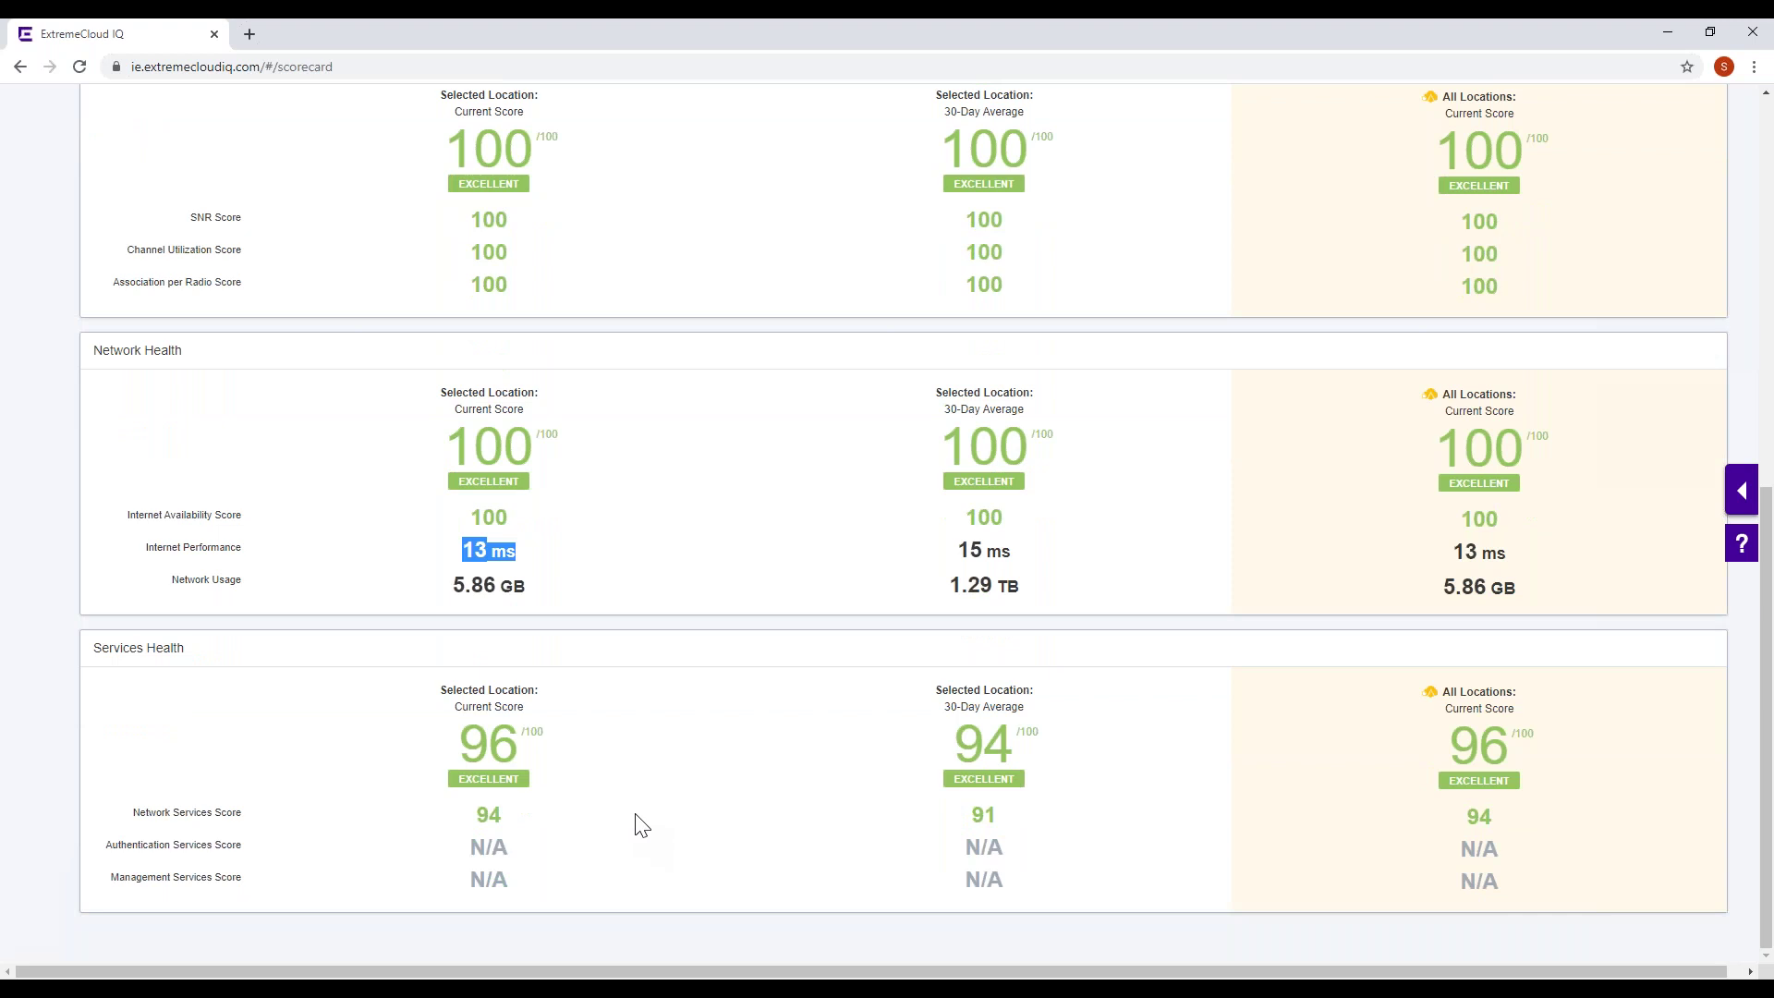
pyautogui.moveTo(450, 585); pyautogui.dragTo(578, 586)
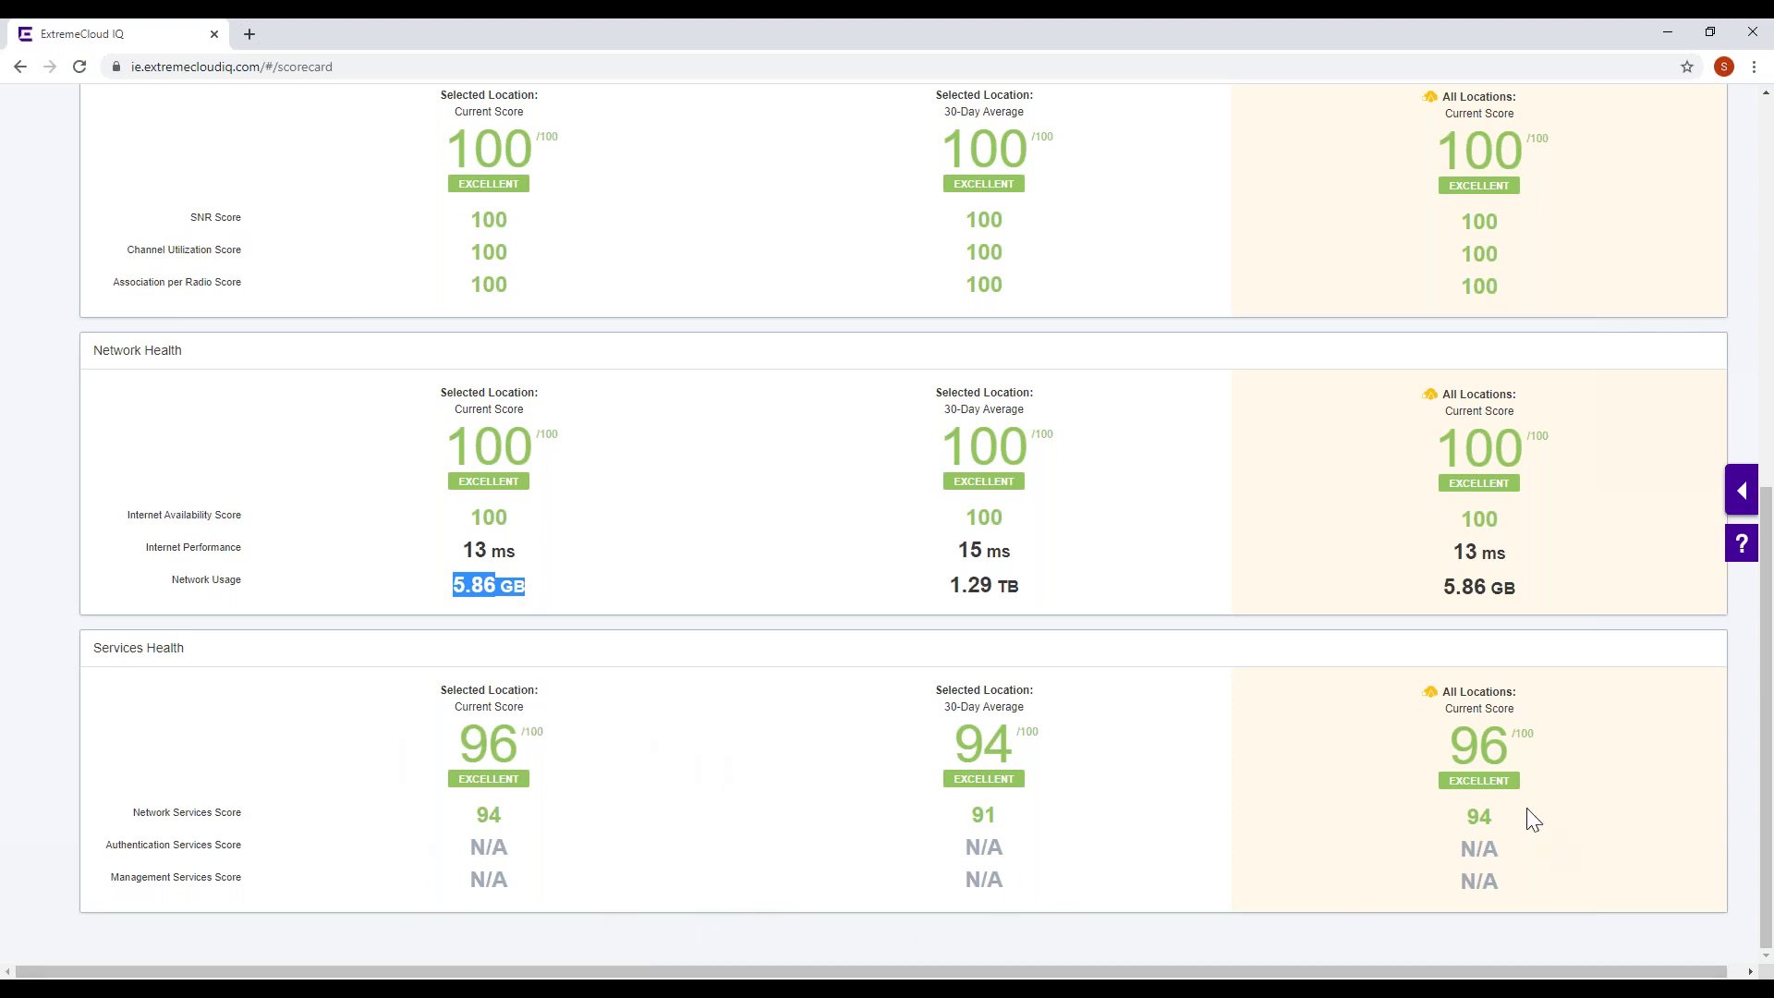
pyautogui.scroll(8, 1418, 662)
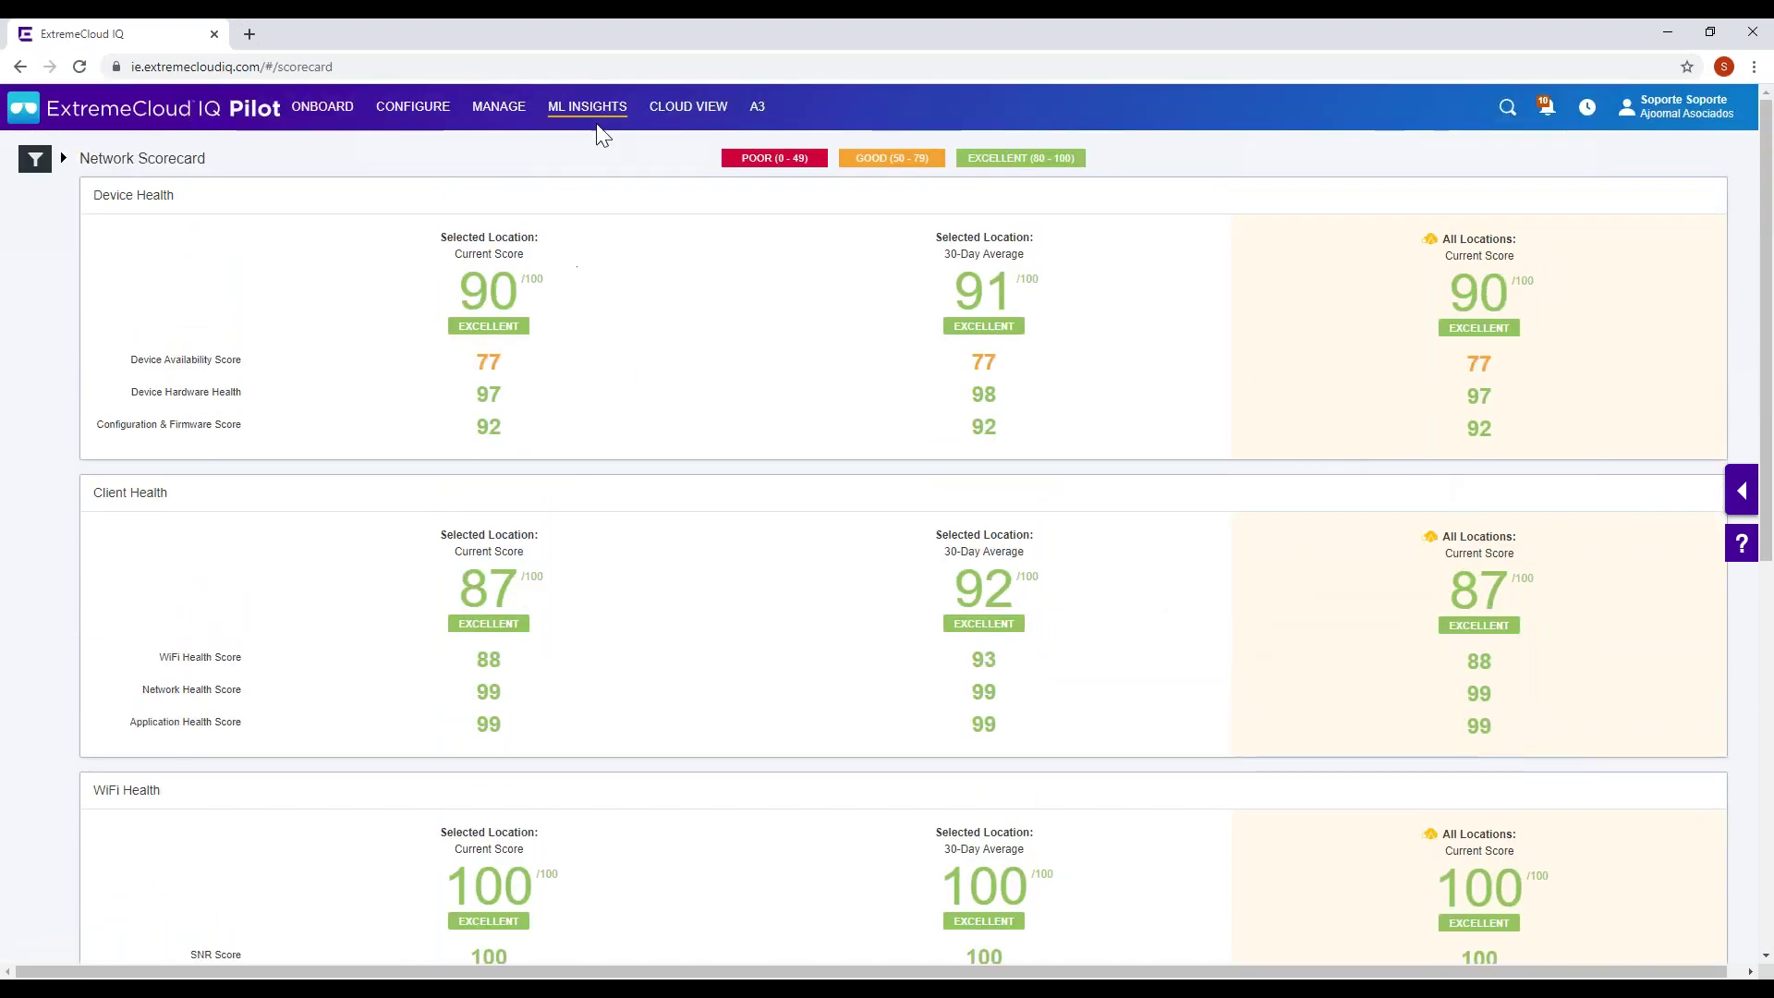
pyautogui.moveTo(478, 352); pyautogui.dragTo(574, 384)
pyautogui.click(574, 384)
# - Open Network 360 Monitor and view its Device Health details with the time range set to Month
pyautogui.moveTo(587, 118)
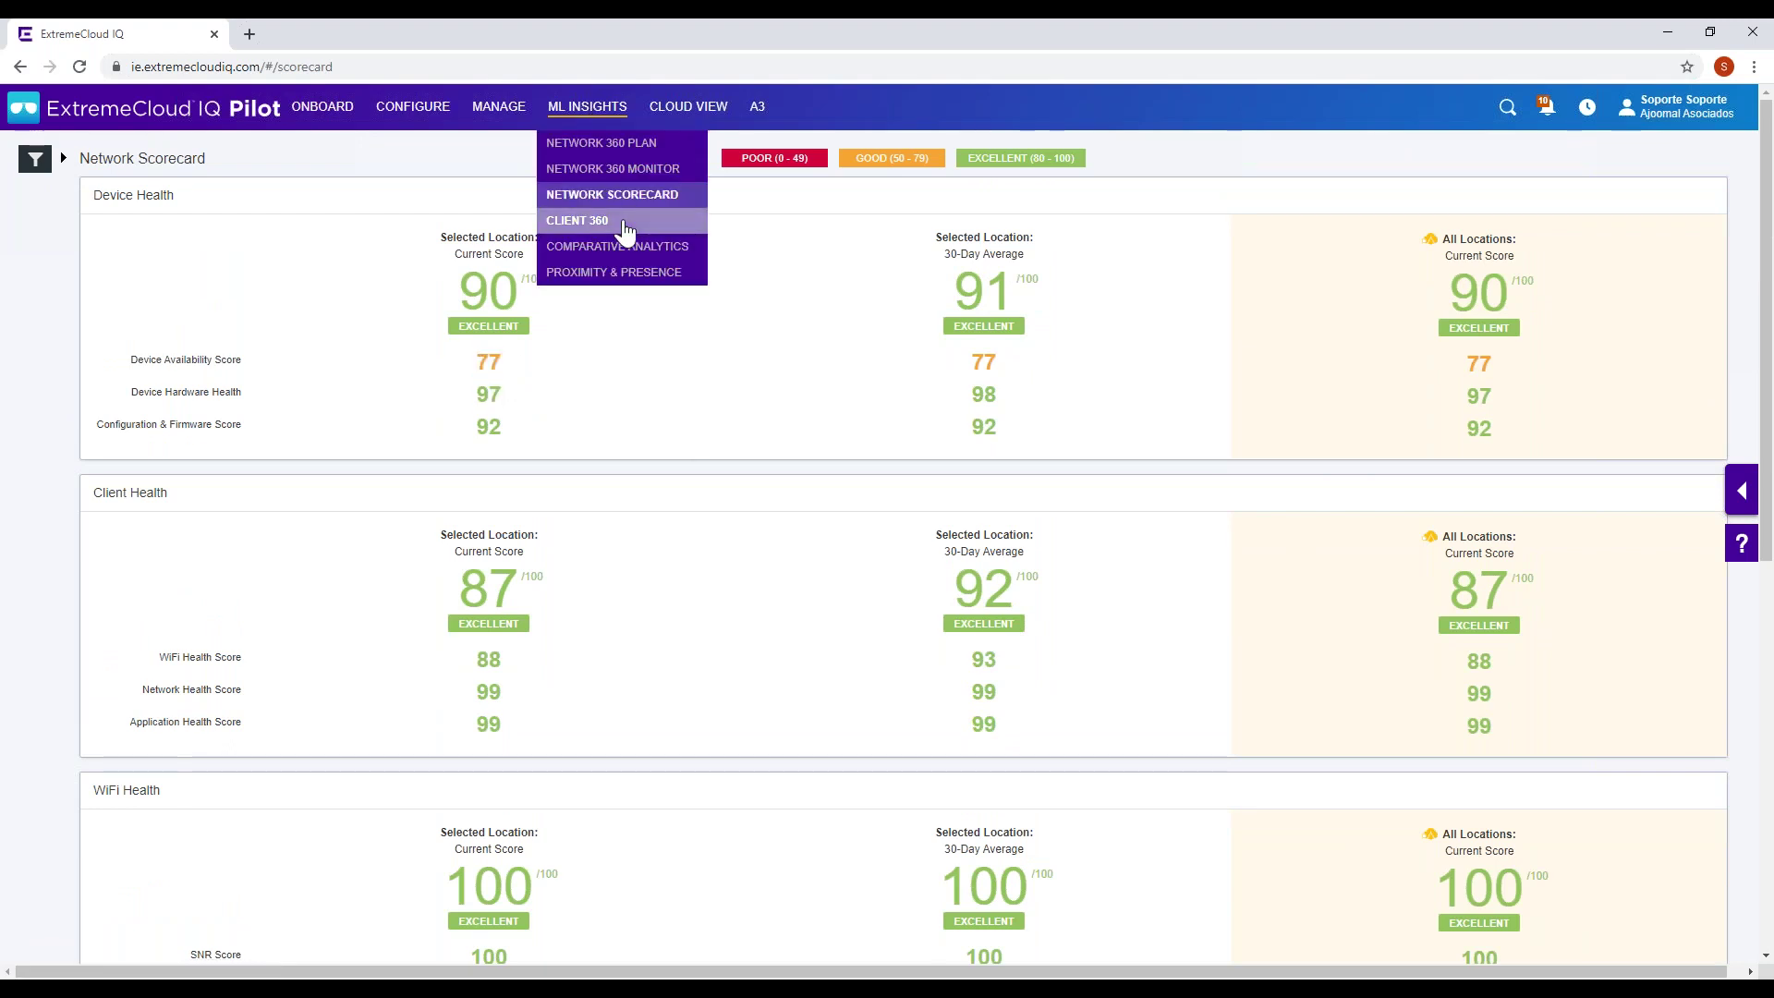
pyautogui.click(646, 175)
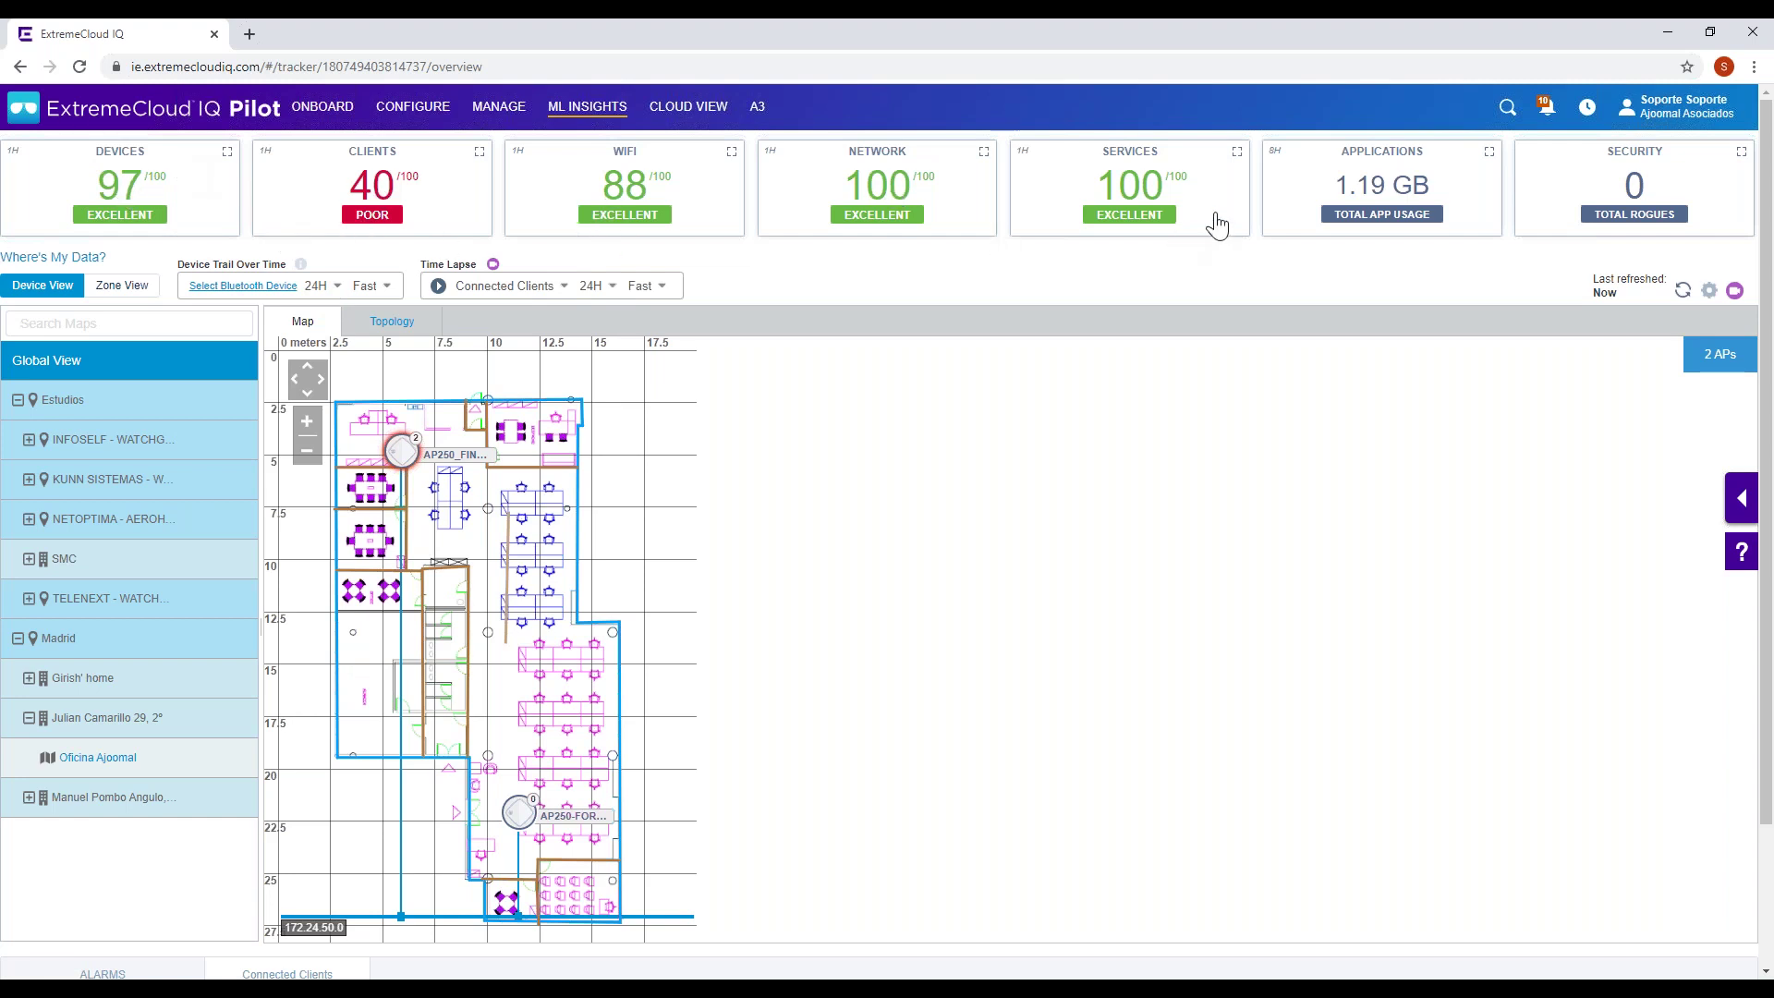
pyautogui.click(144, 175)
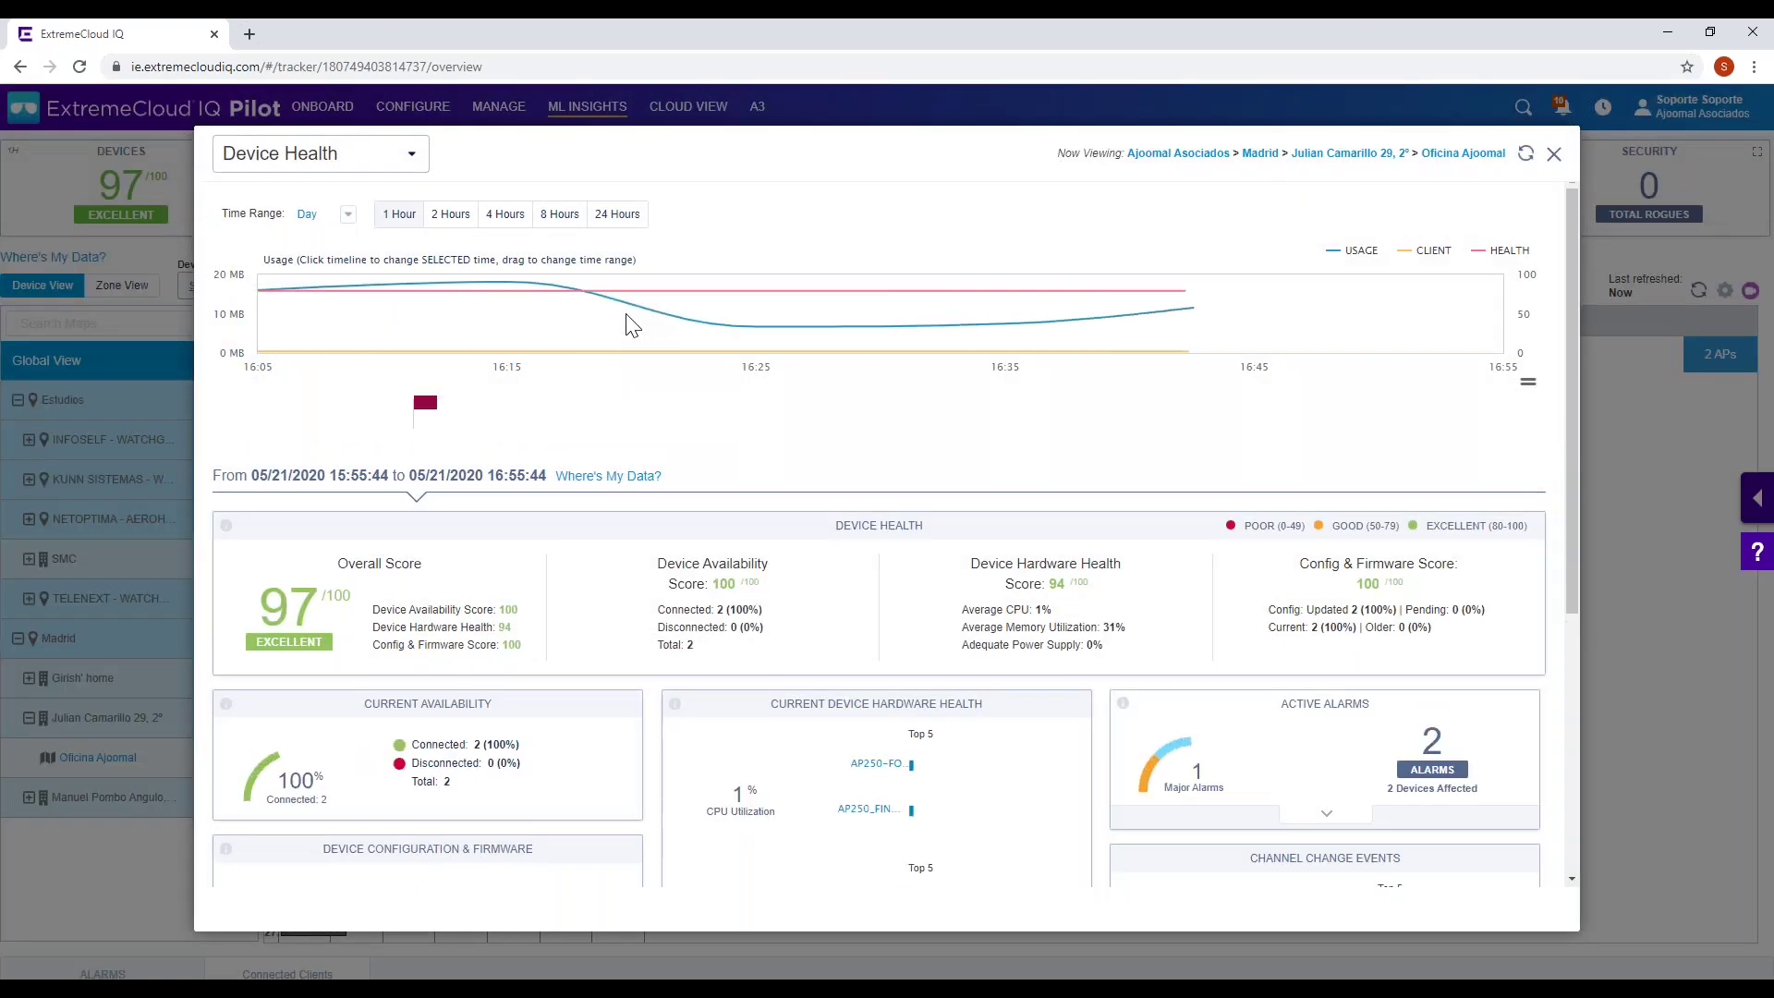
pyautogui.click(348, 214)
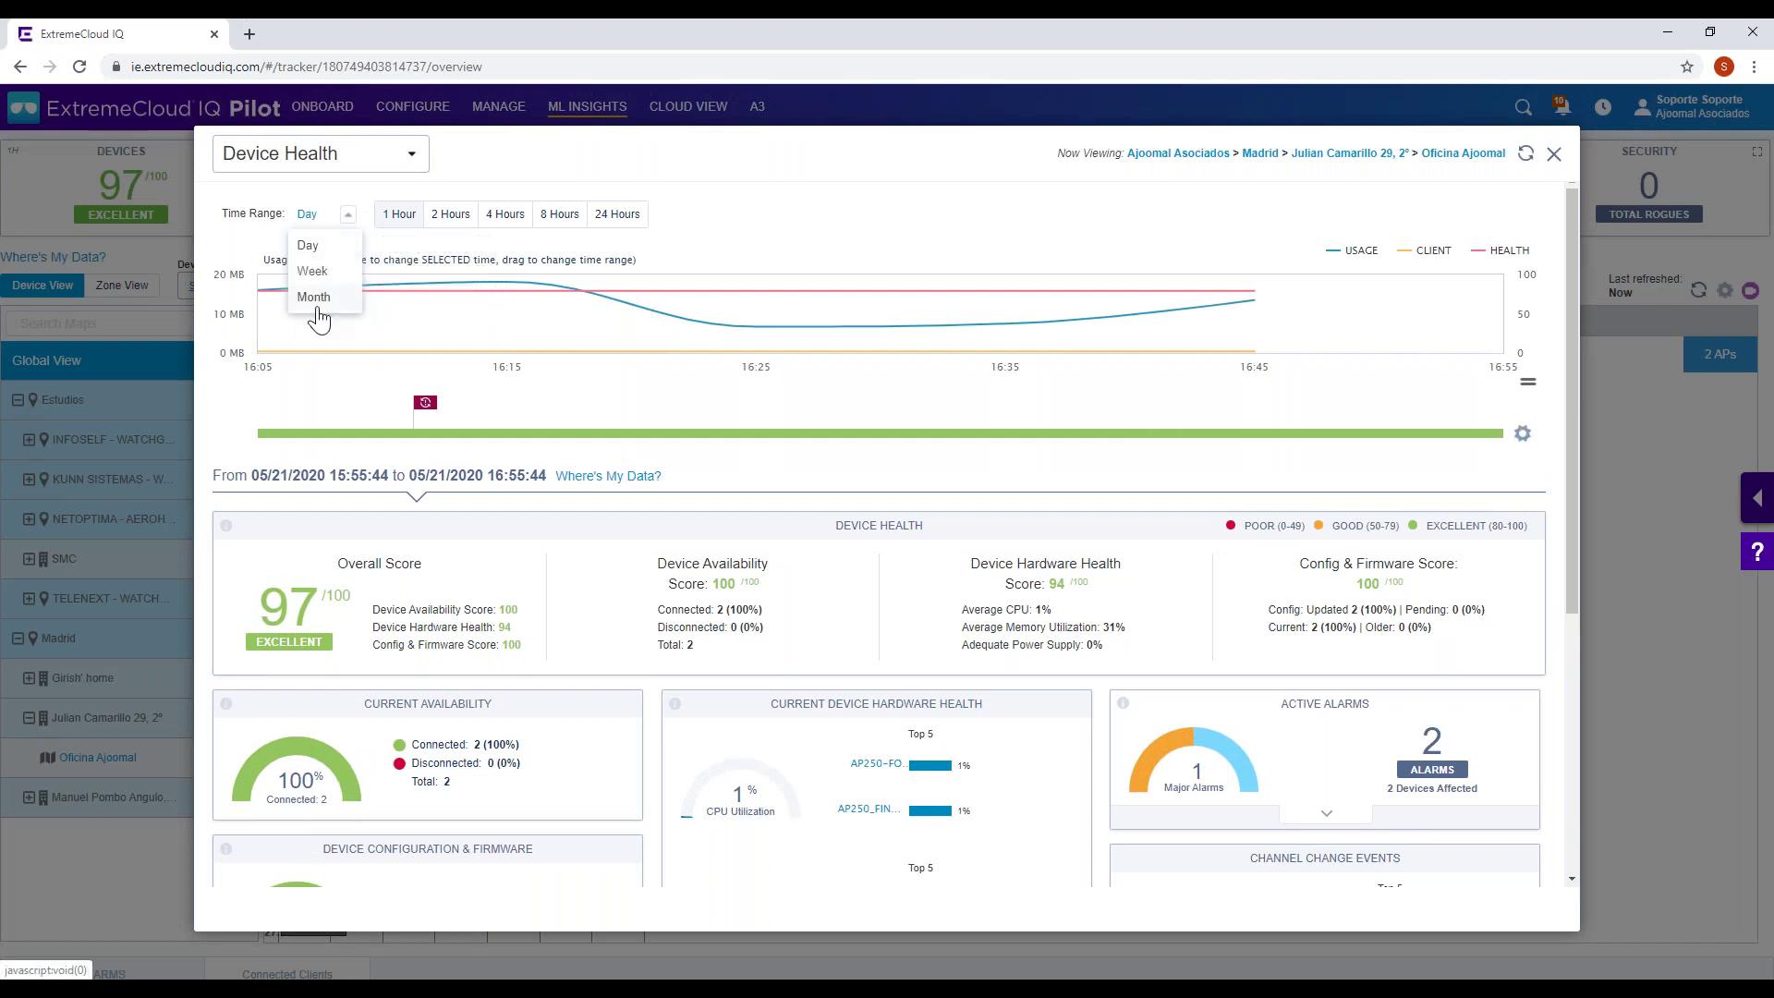
pyautogui.click(315, 304)
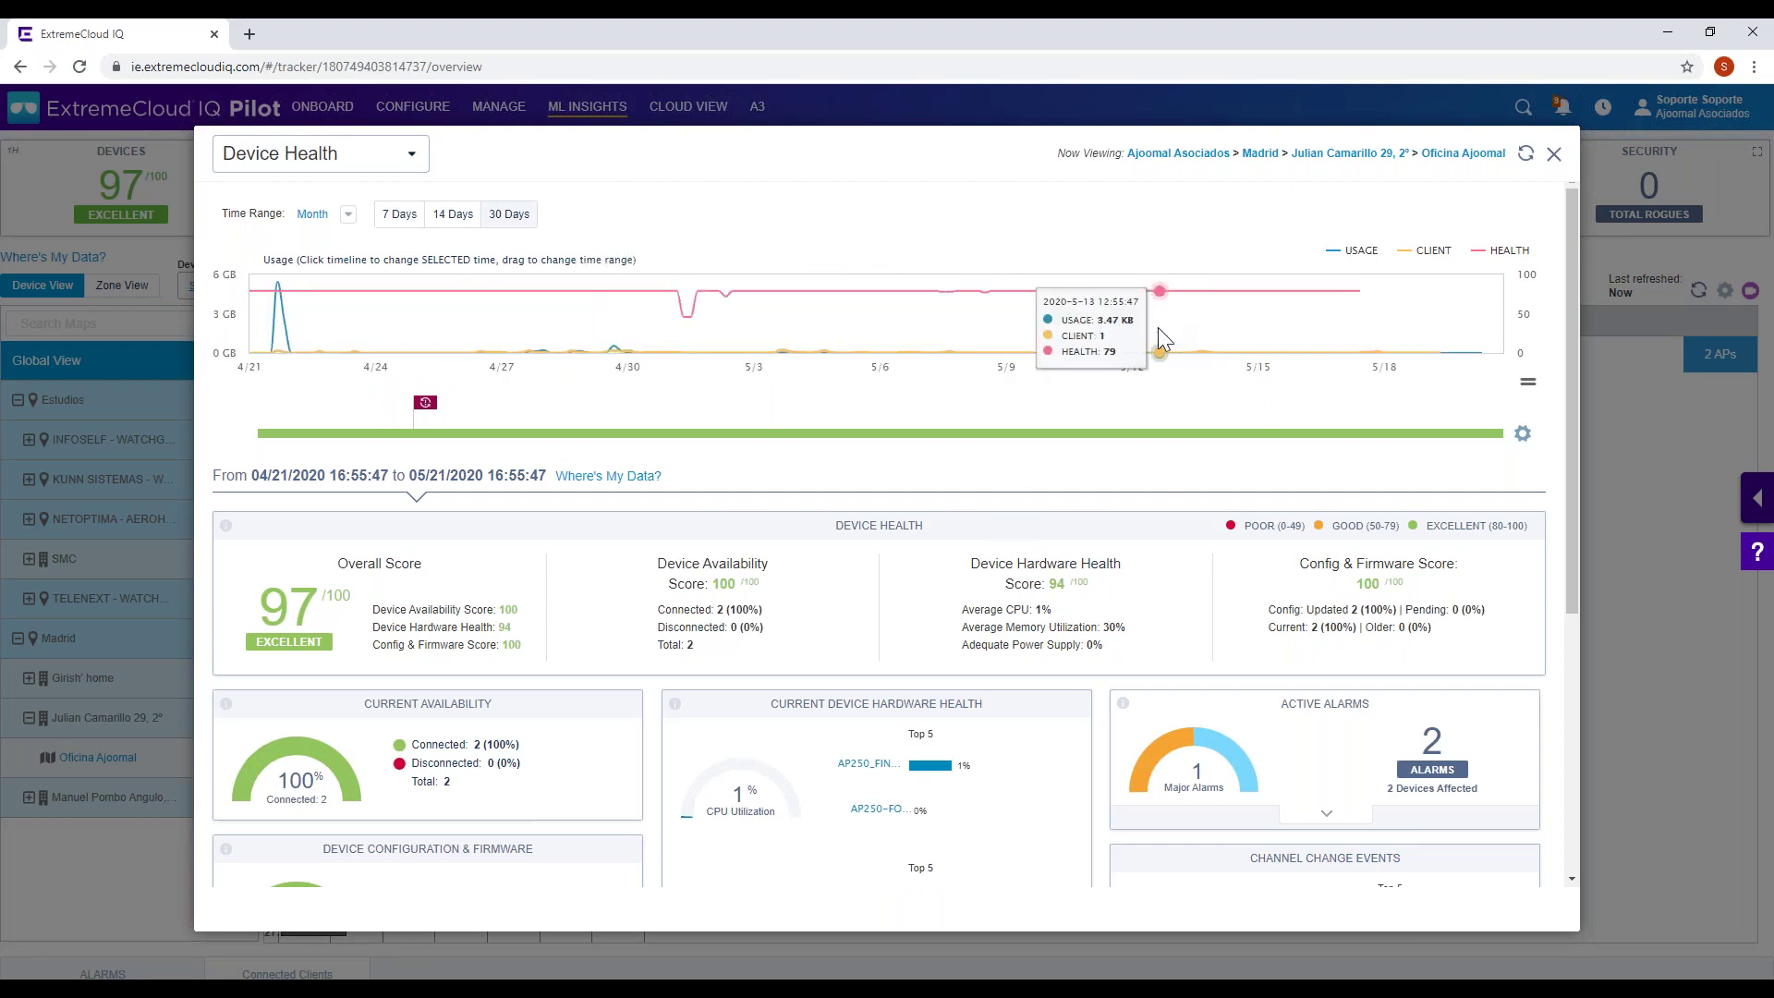
pyautogui.click(1219, 403)
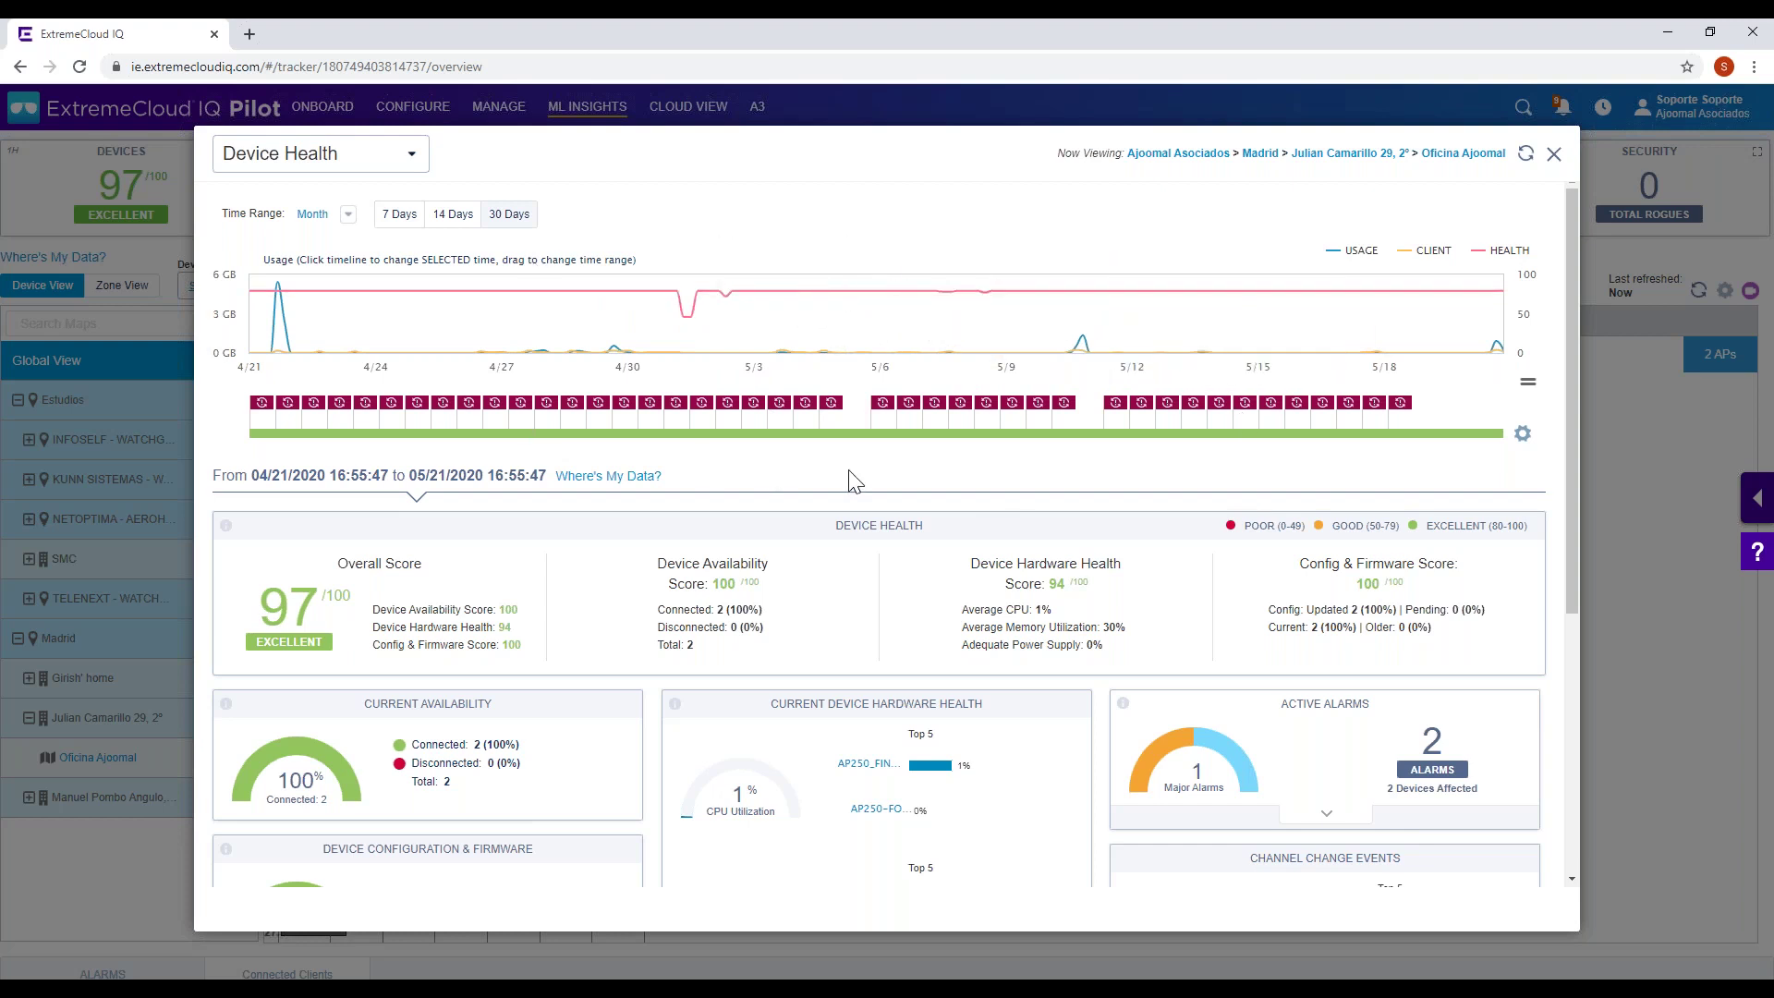
# - Read through the channel change events listed for 17/5/2020 on the Device Health timeline
pyautogui.moveTo(1254, 413)
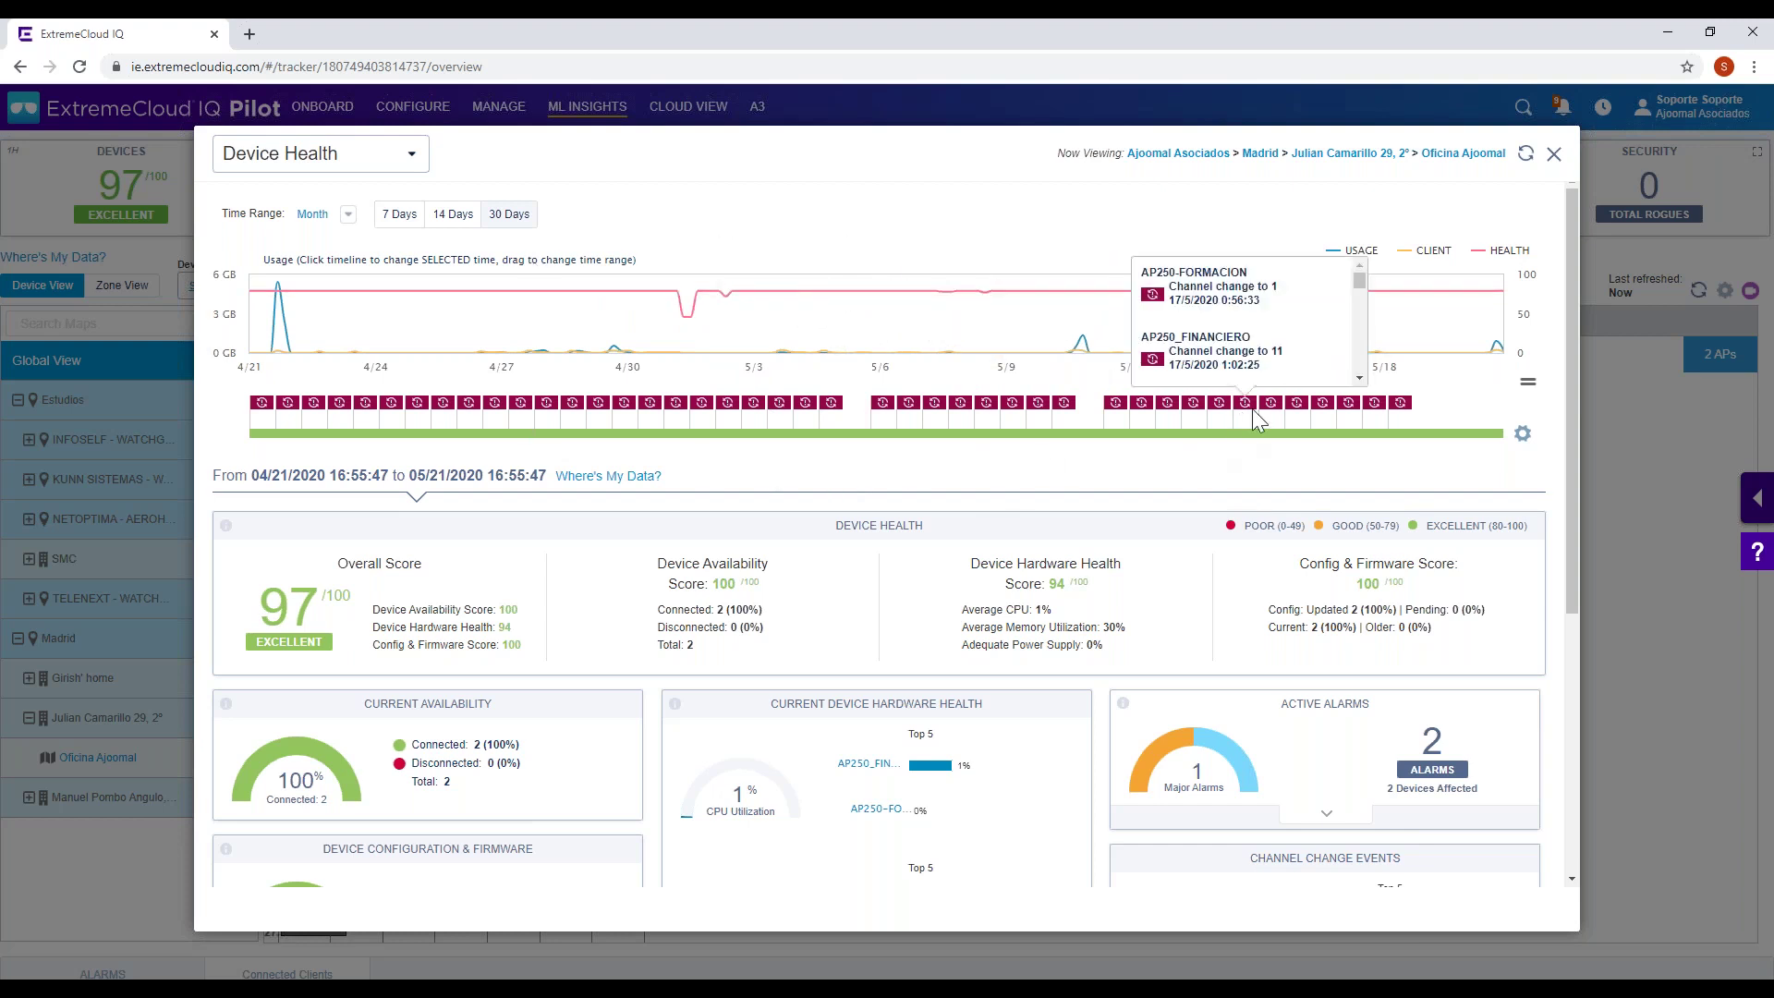
pyautogui.scroll(-5, 1262, 345)
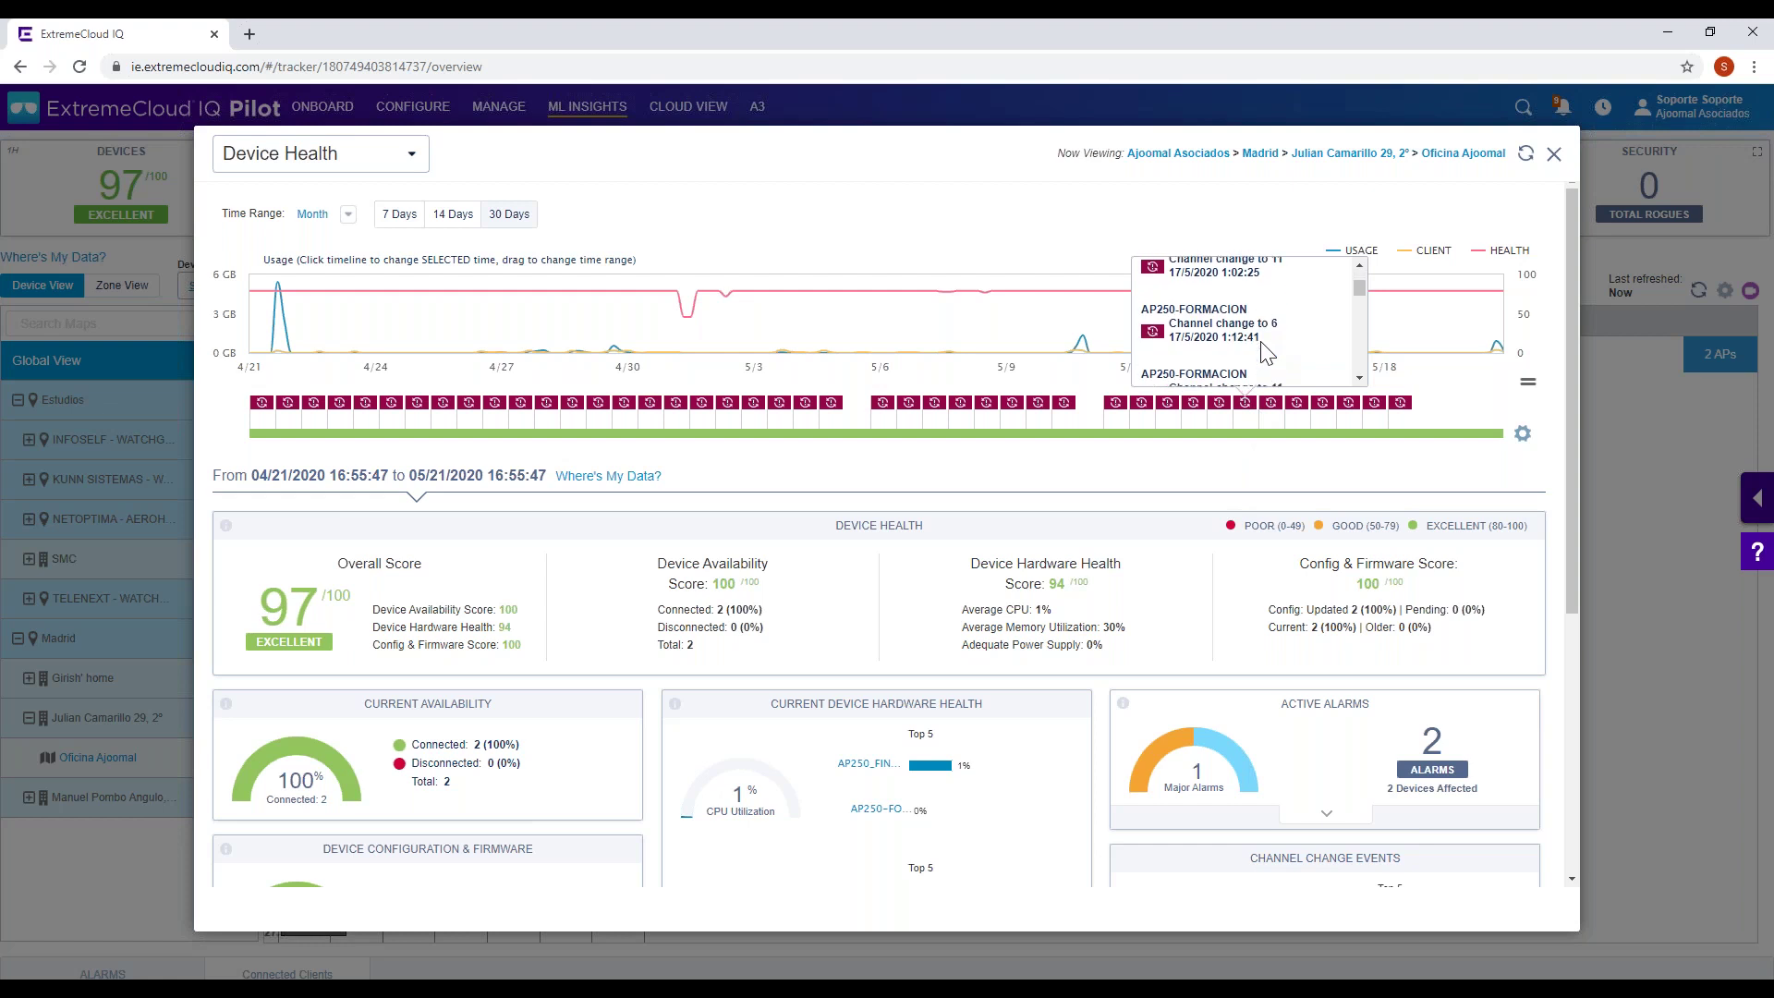
pyautogui.scroll(-4, 1251, 360)
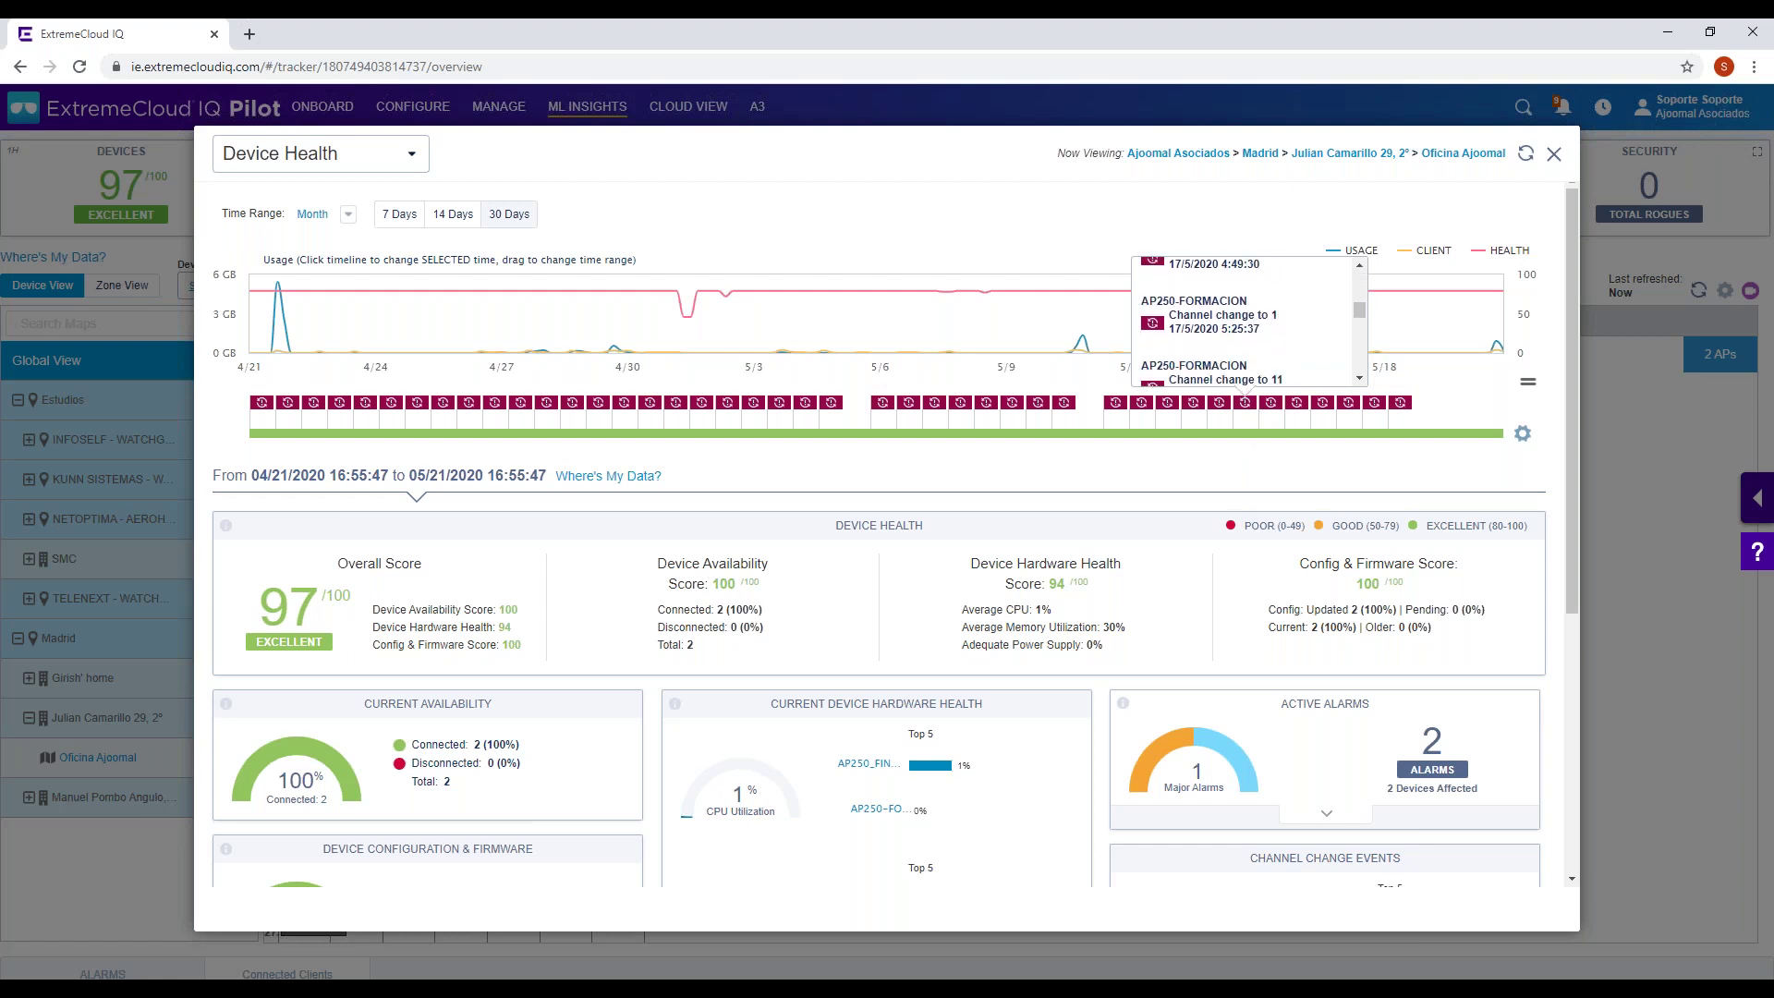
pyautogui.scroll(-3, 1251, 360)
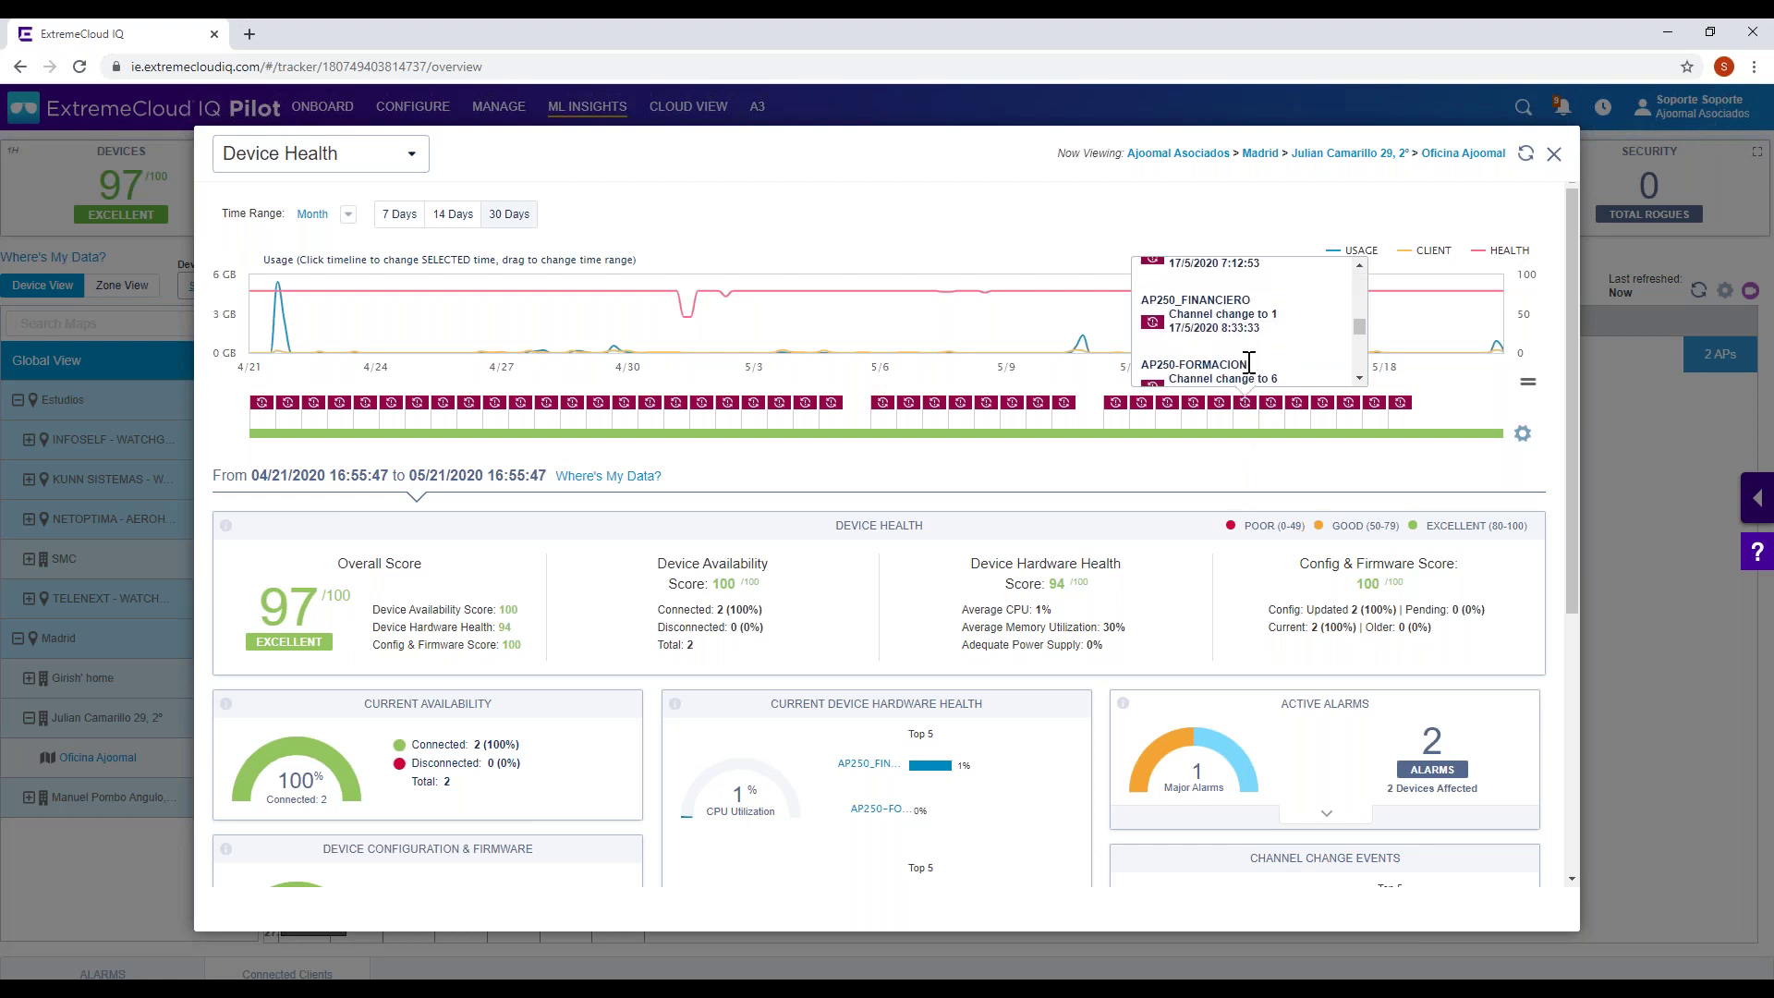
# - Review the overall Device Health score, the disconnected device count, and the average CPU and memory utilization
pyautogui.moveTo(241, 609); pyautogui.dragTo(333, 626)
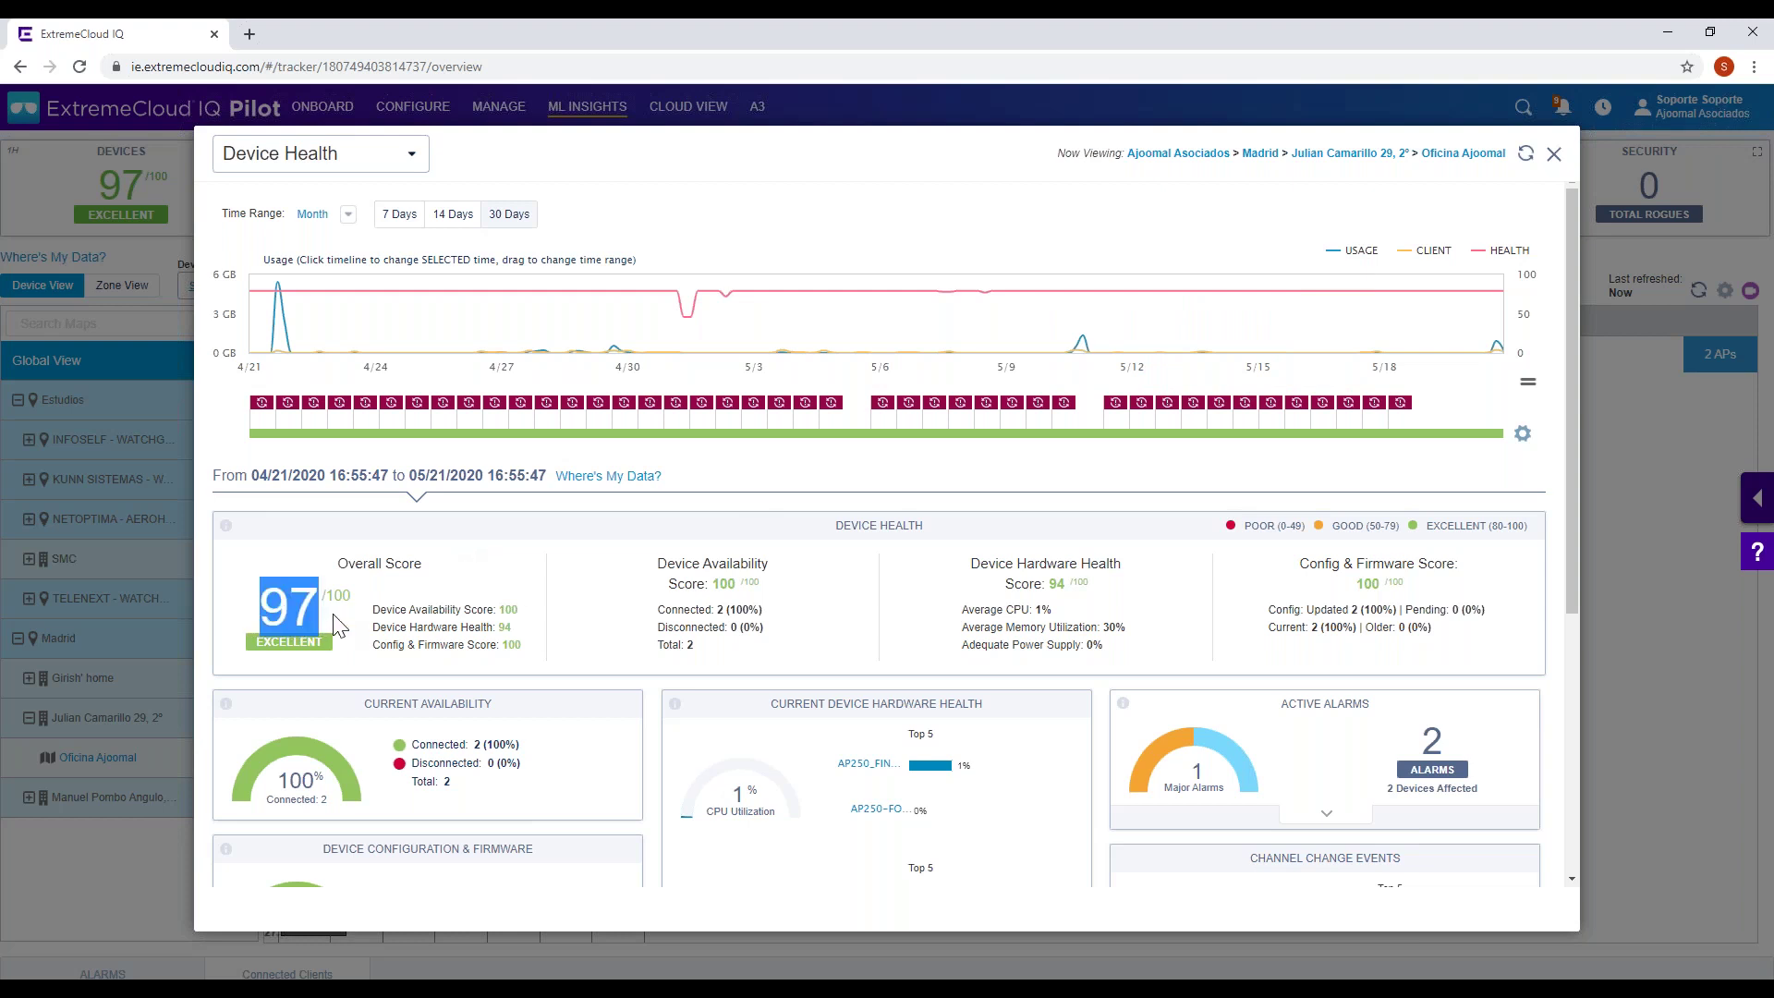
pyautogui.scroll(-1, 809, 537)
pyautogui.scroll(-1, 810, 533)
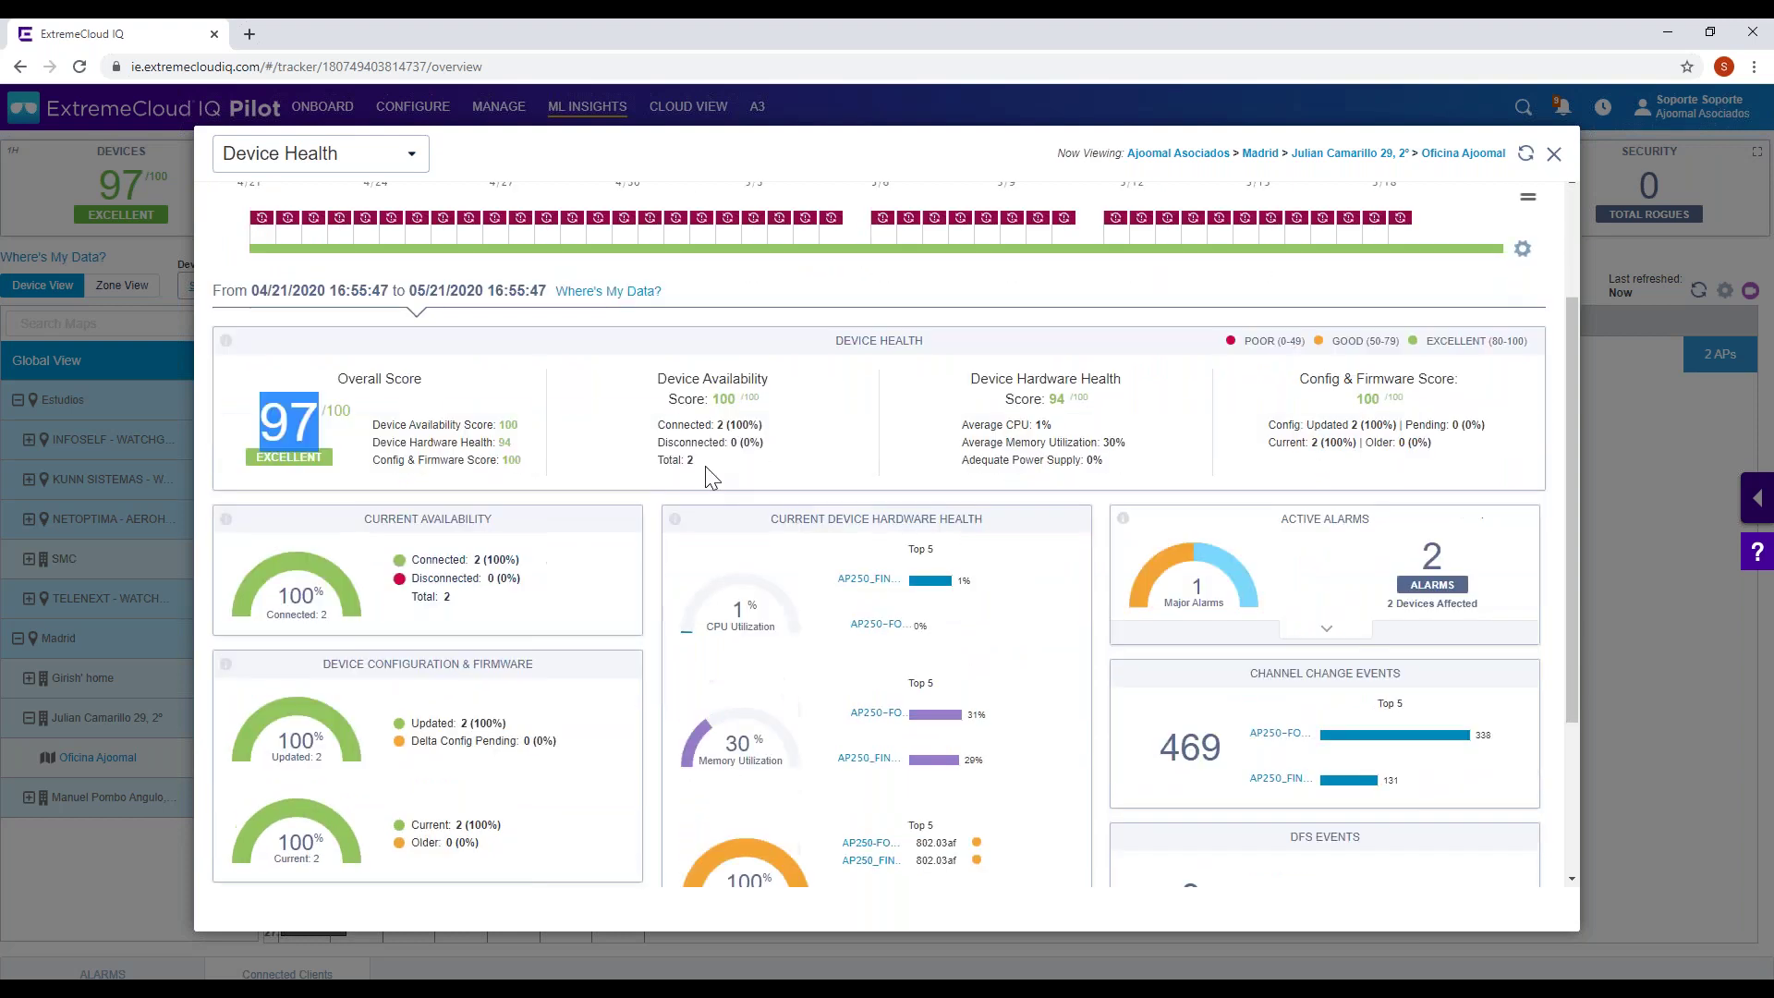
pyautogui.moveTo(686, 442); pyautogui.dragTo(656, 443)
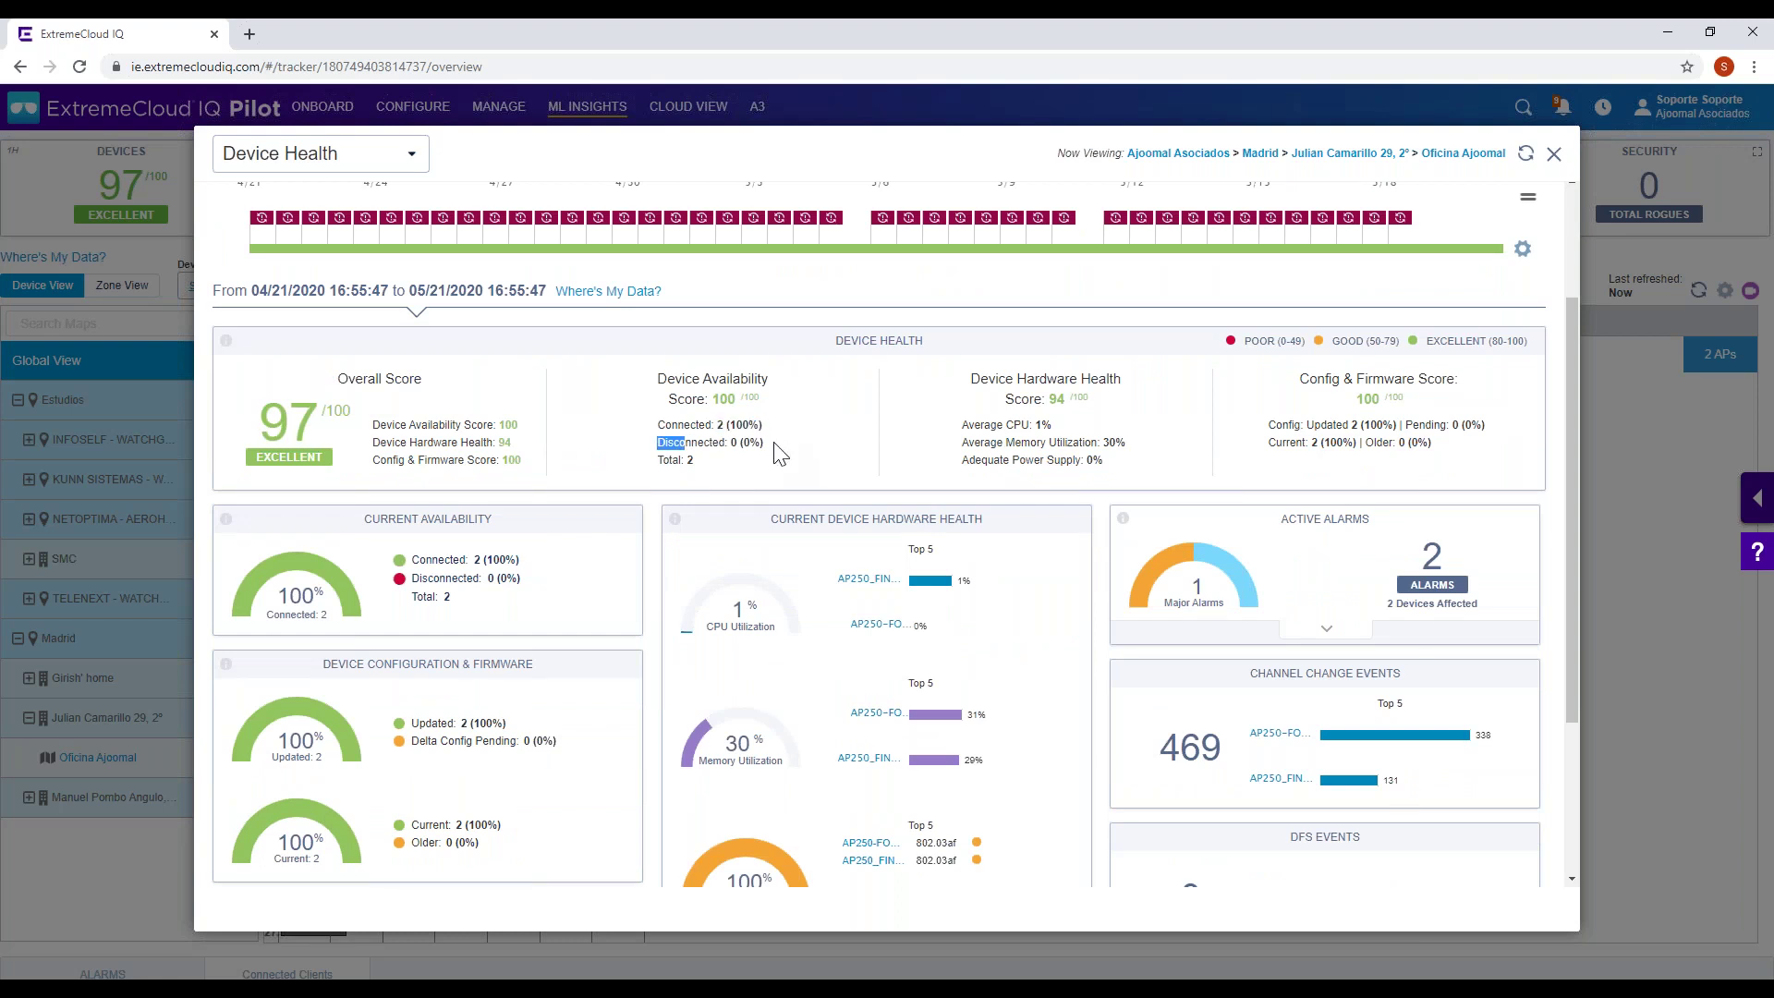
pyautogui.moveTo(1090, 430); pyautogui.dragTo(1007, 436)
pyautogui.click(1173, 456)
pyautogui.moveTo(979, 453); pyautogui.dragTo(1145, 458)
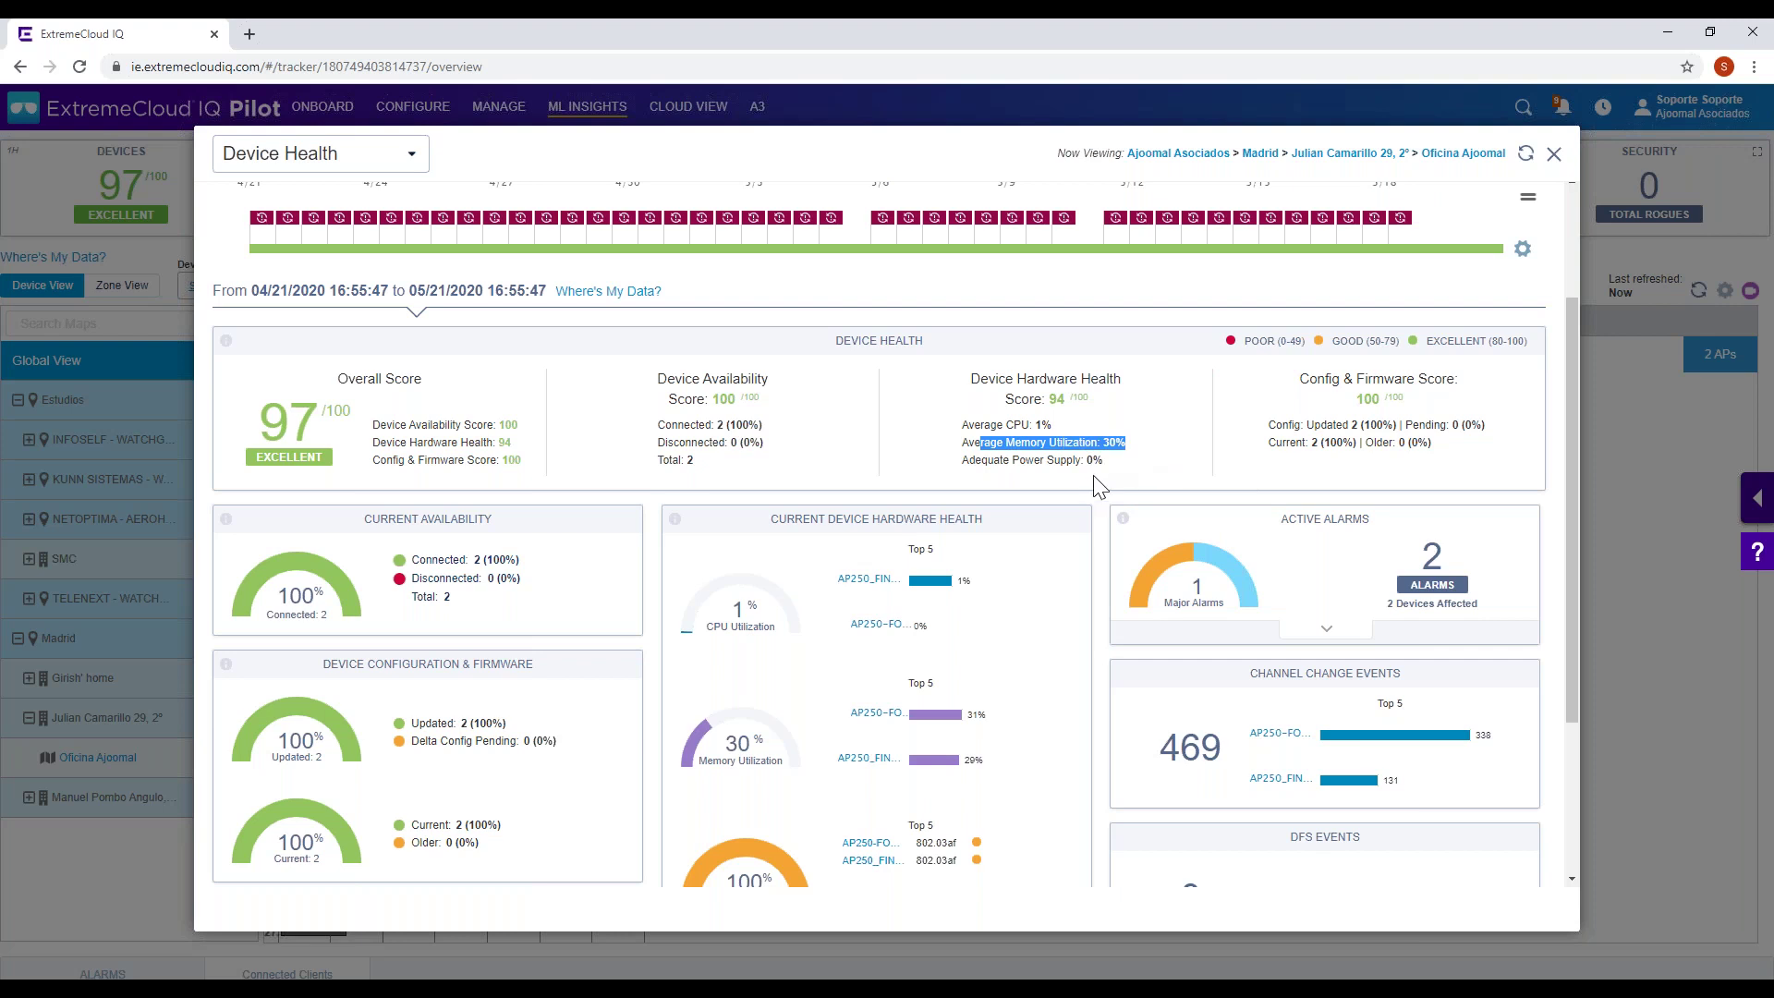
# - Expand the Active Alarms details and check the channel change events of the access points
pyautogui.scroll(-3, 1097, 486)
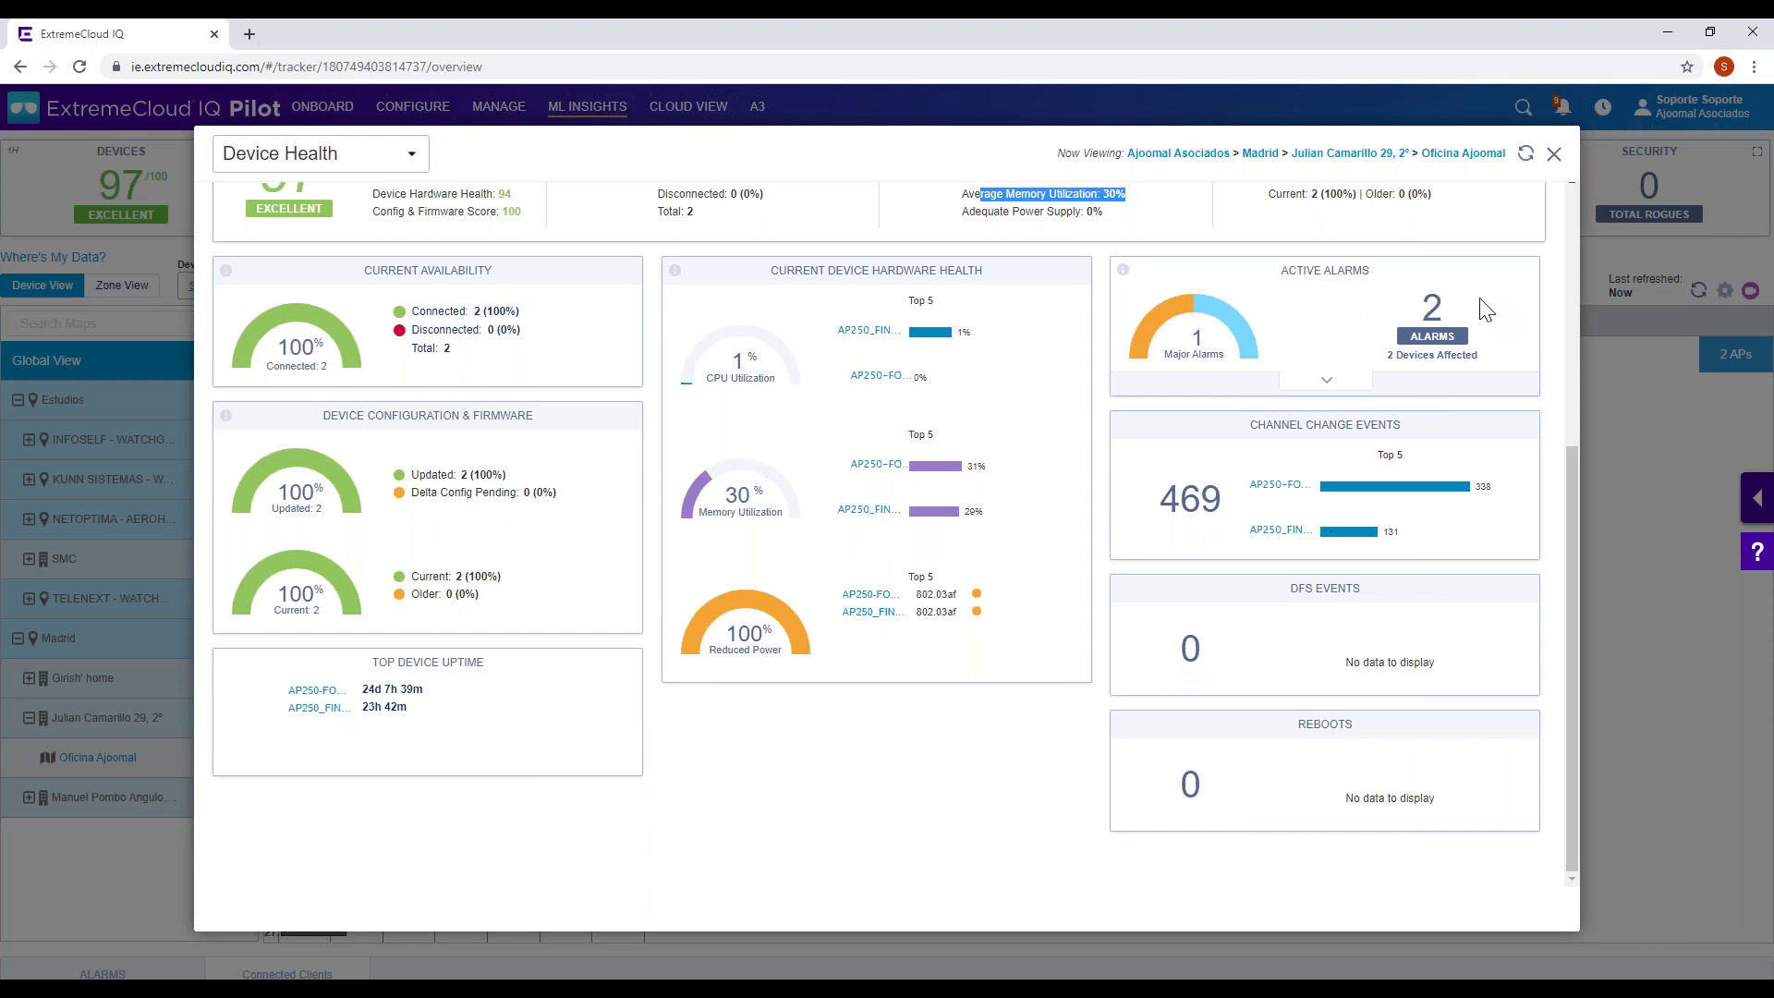
pyautogui.click(1326, 384)
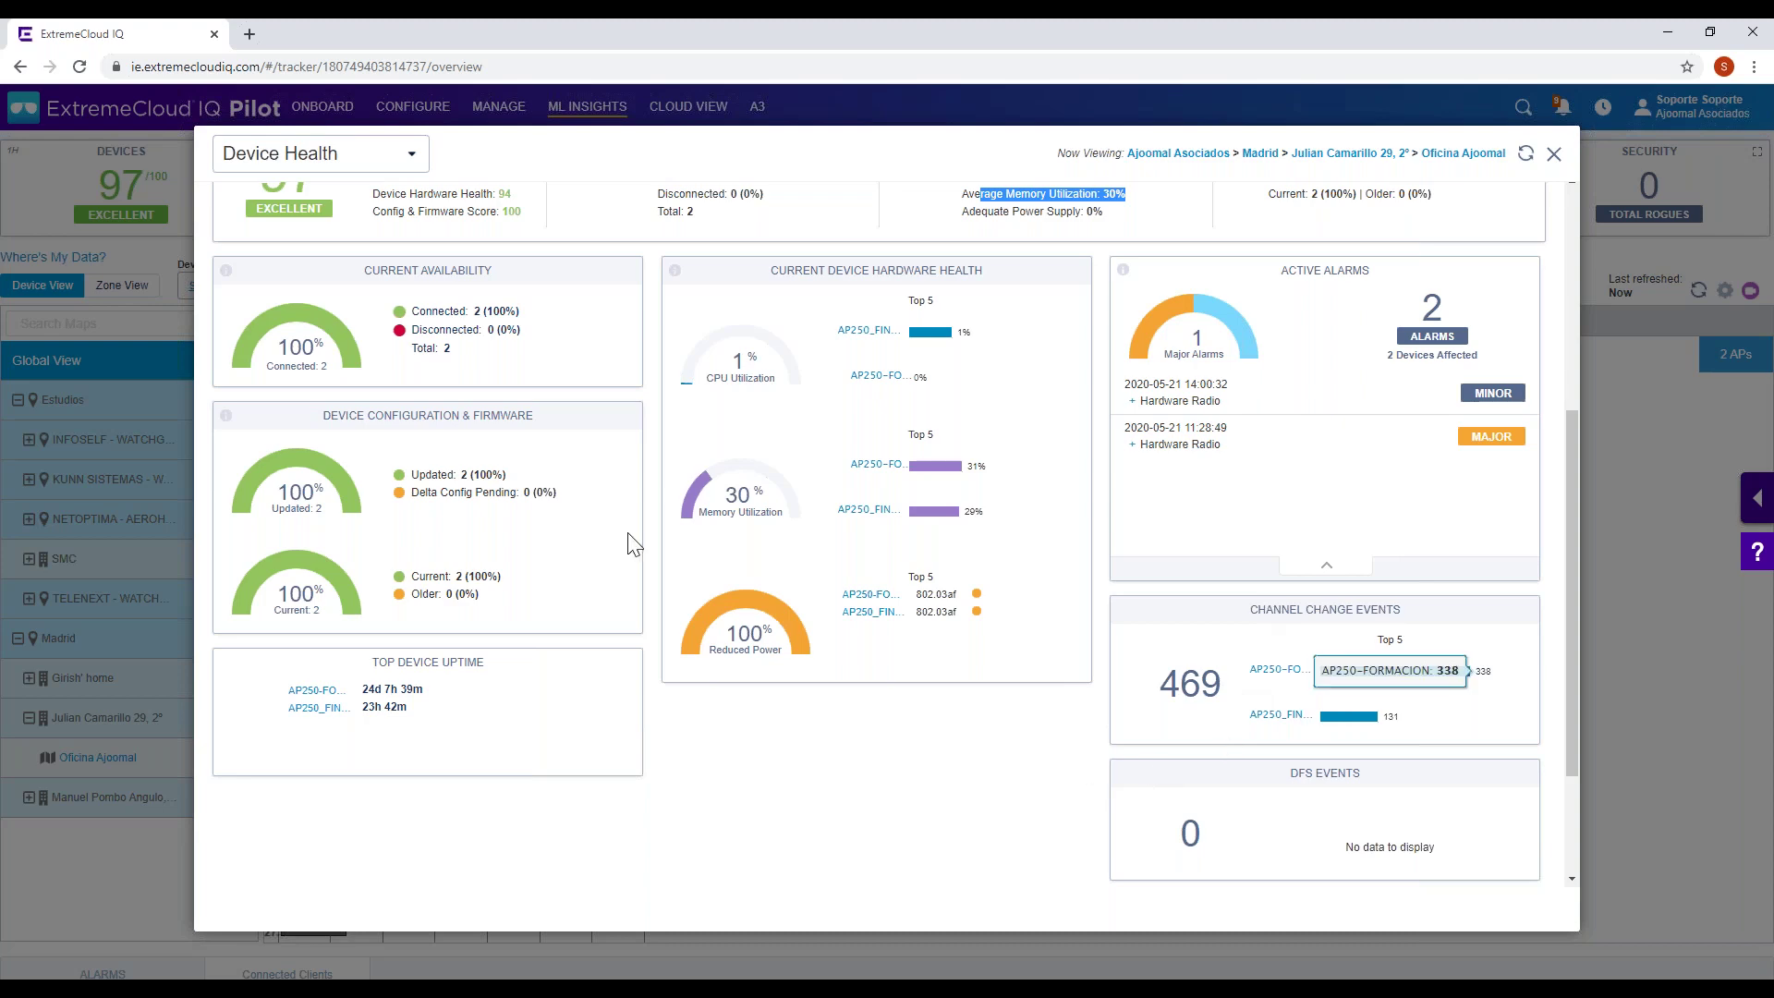
pyautogui.scroll(5, 647, 526)
# - Switch the health view to Client Health and set its time range to Month
pyautogui.click(318, 159)
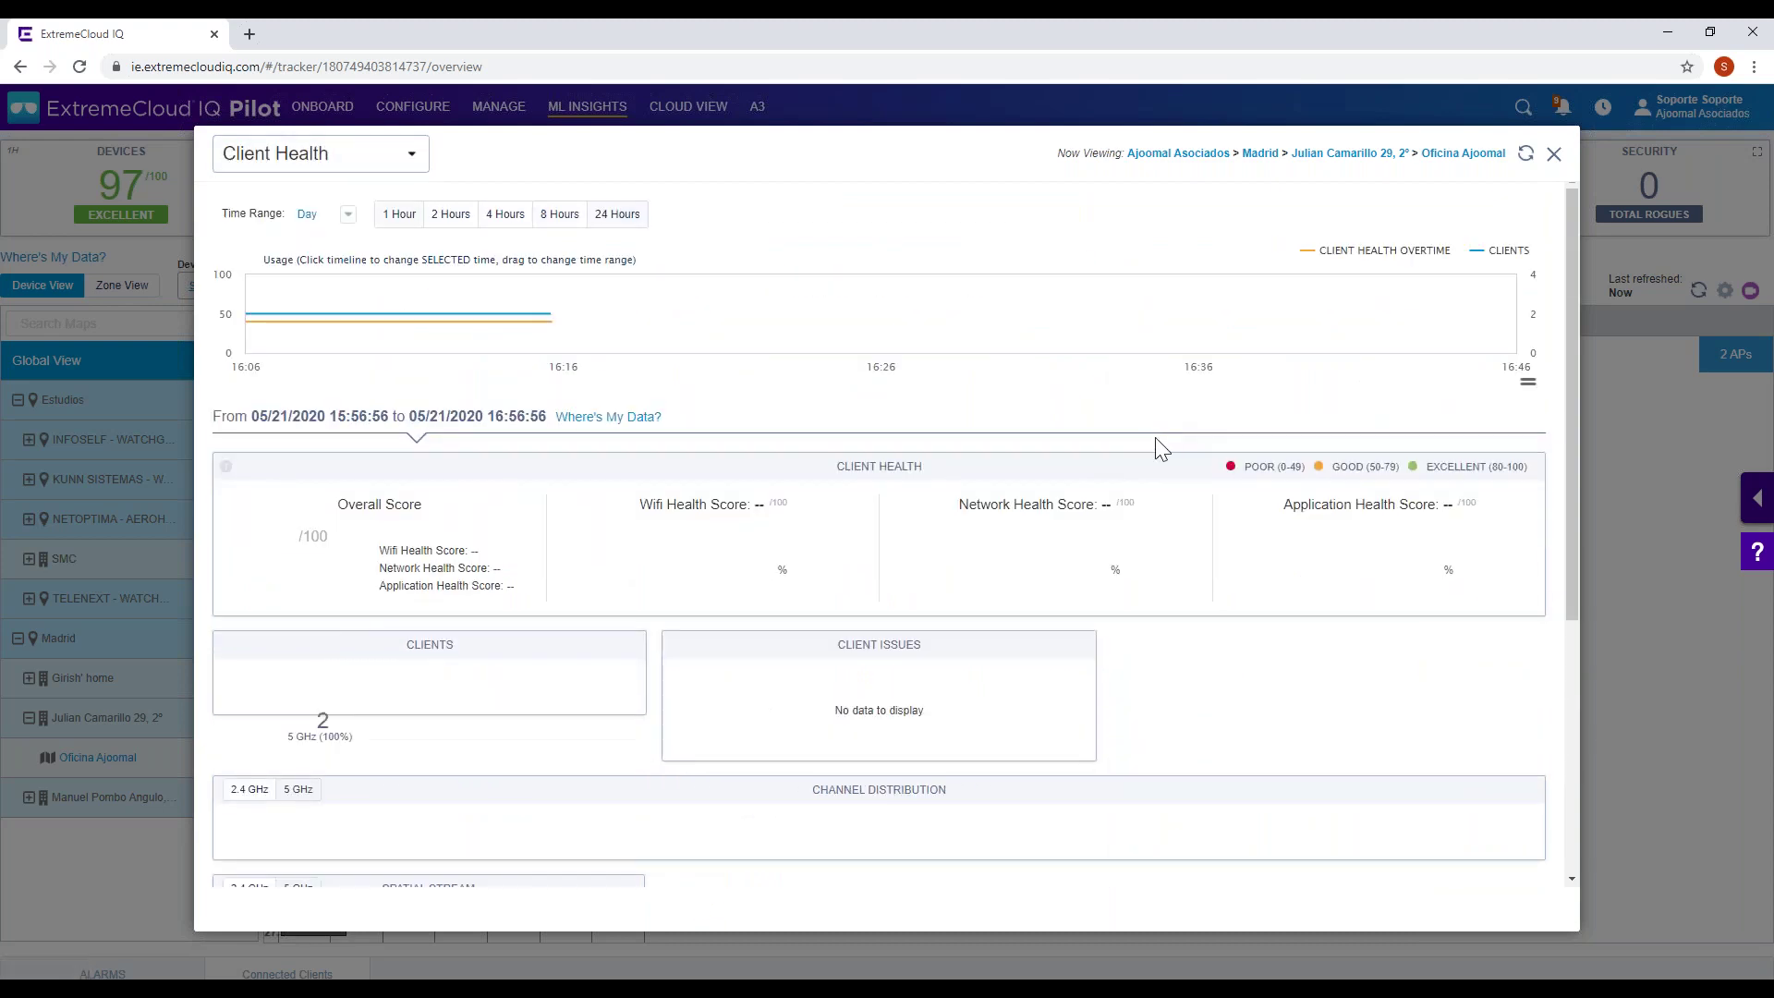
pyautogui.click(348, 214)
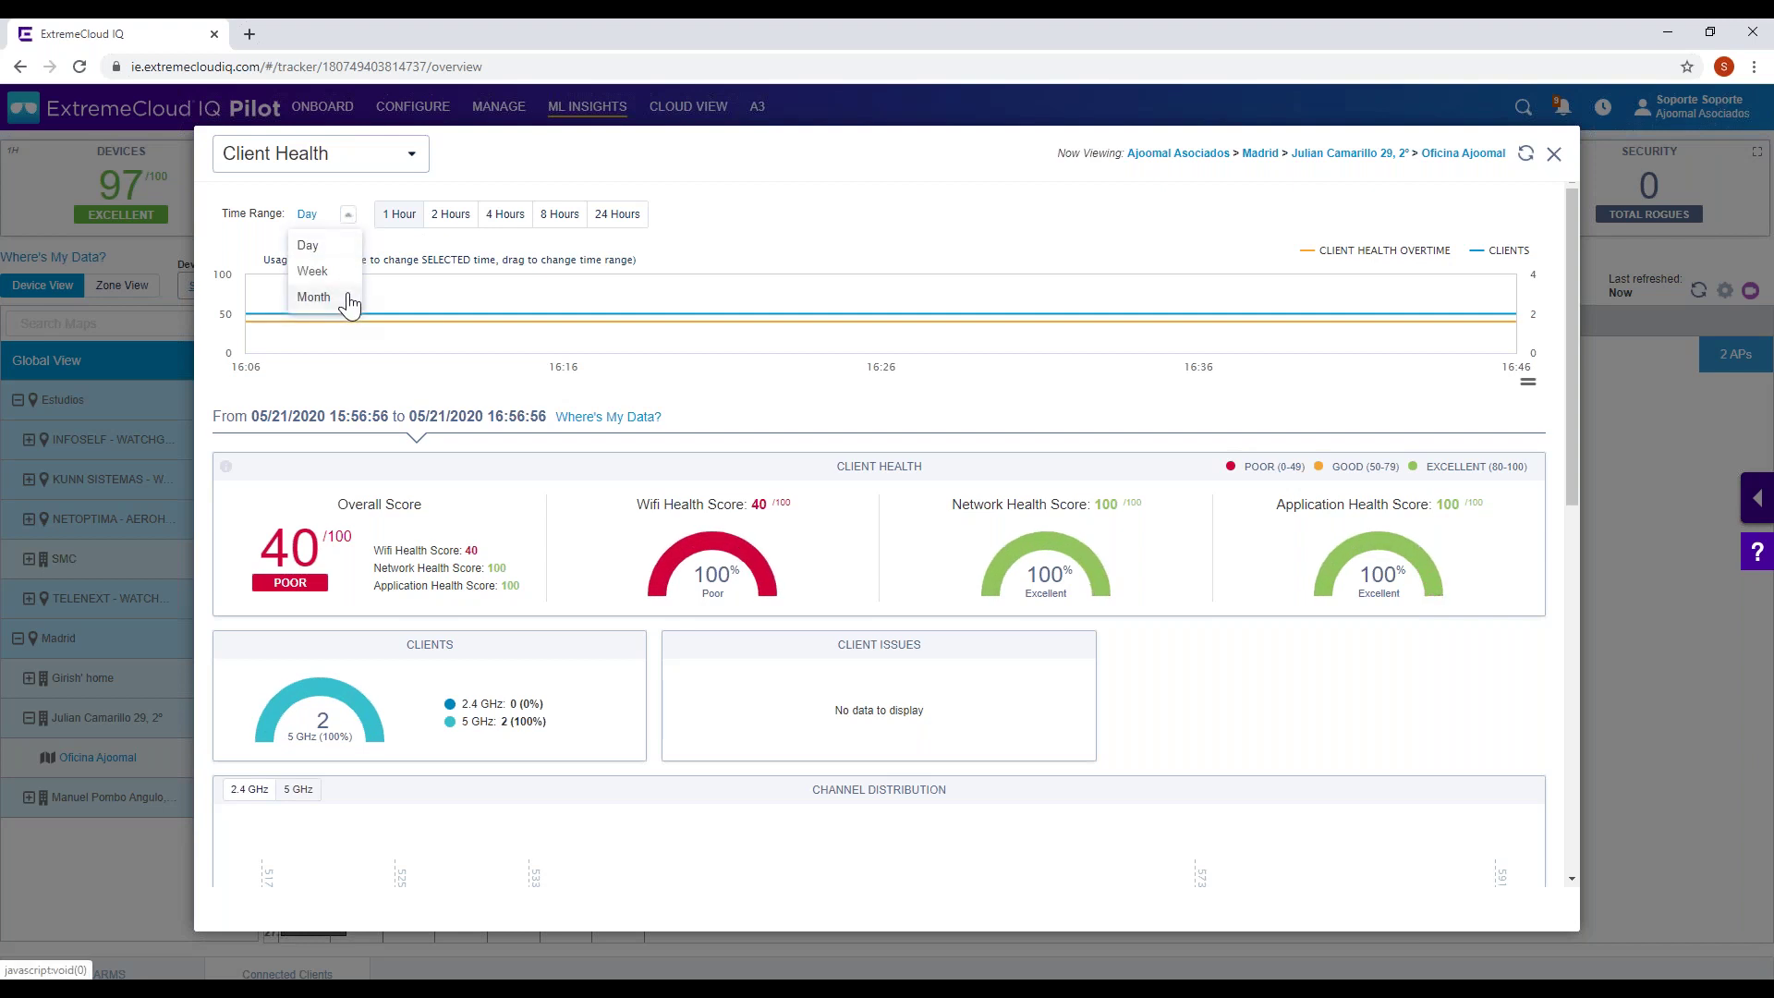
pyautogui.click(313, 297)
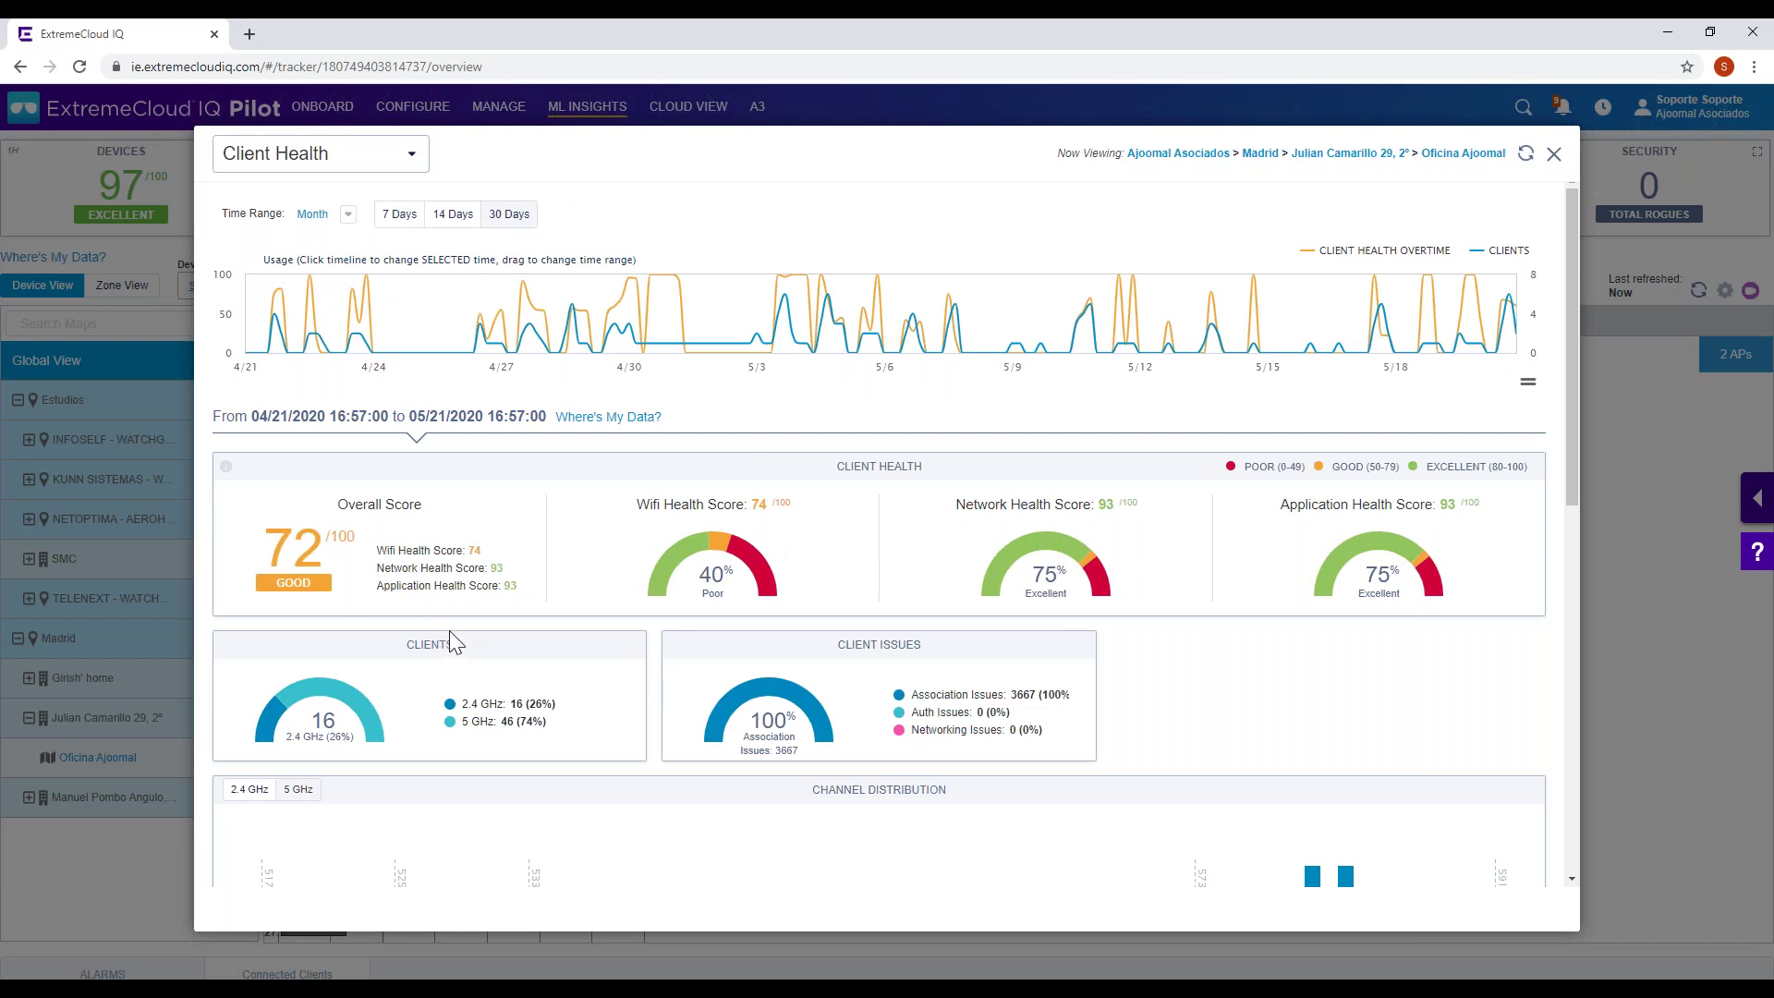
# - Review the Wifi Health score, the client split by frequency band, and the client association issues
pyautogui.moveTo(380, 552); pyautogui.dragTo(483, 549)
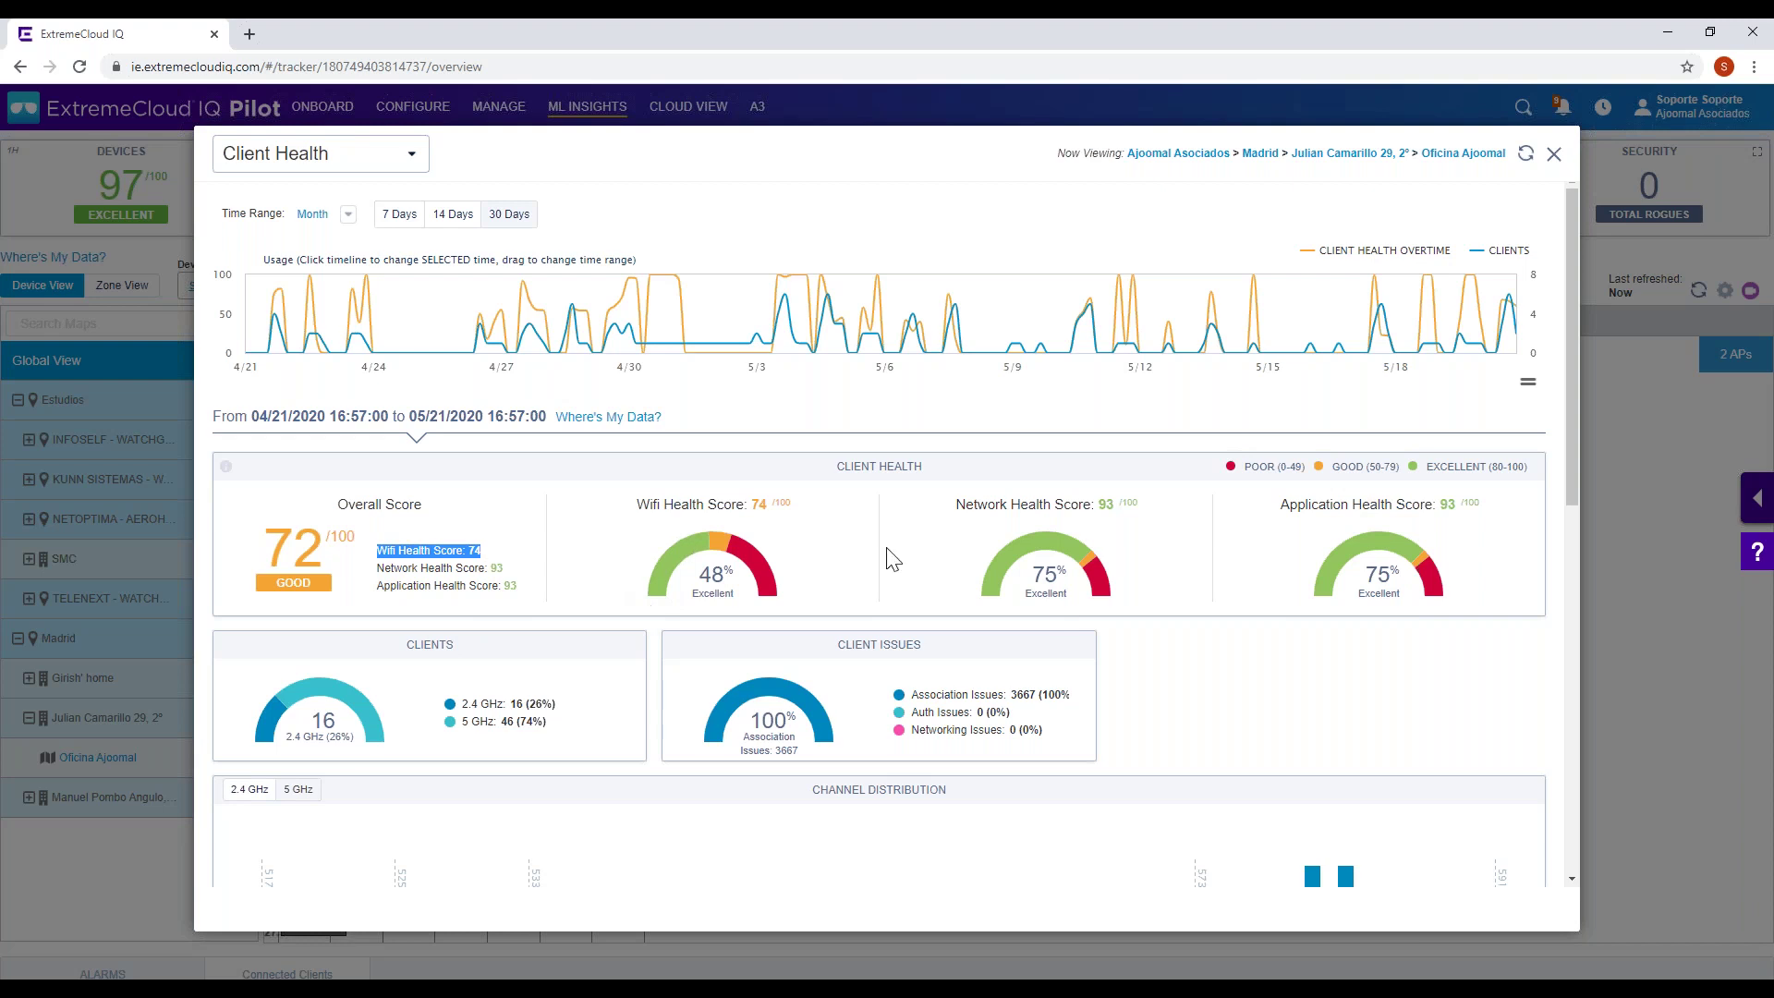
pyautogui.scroll(-1, 1198, 667)
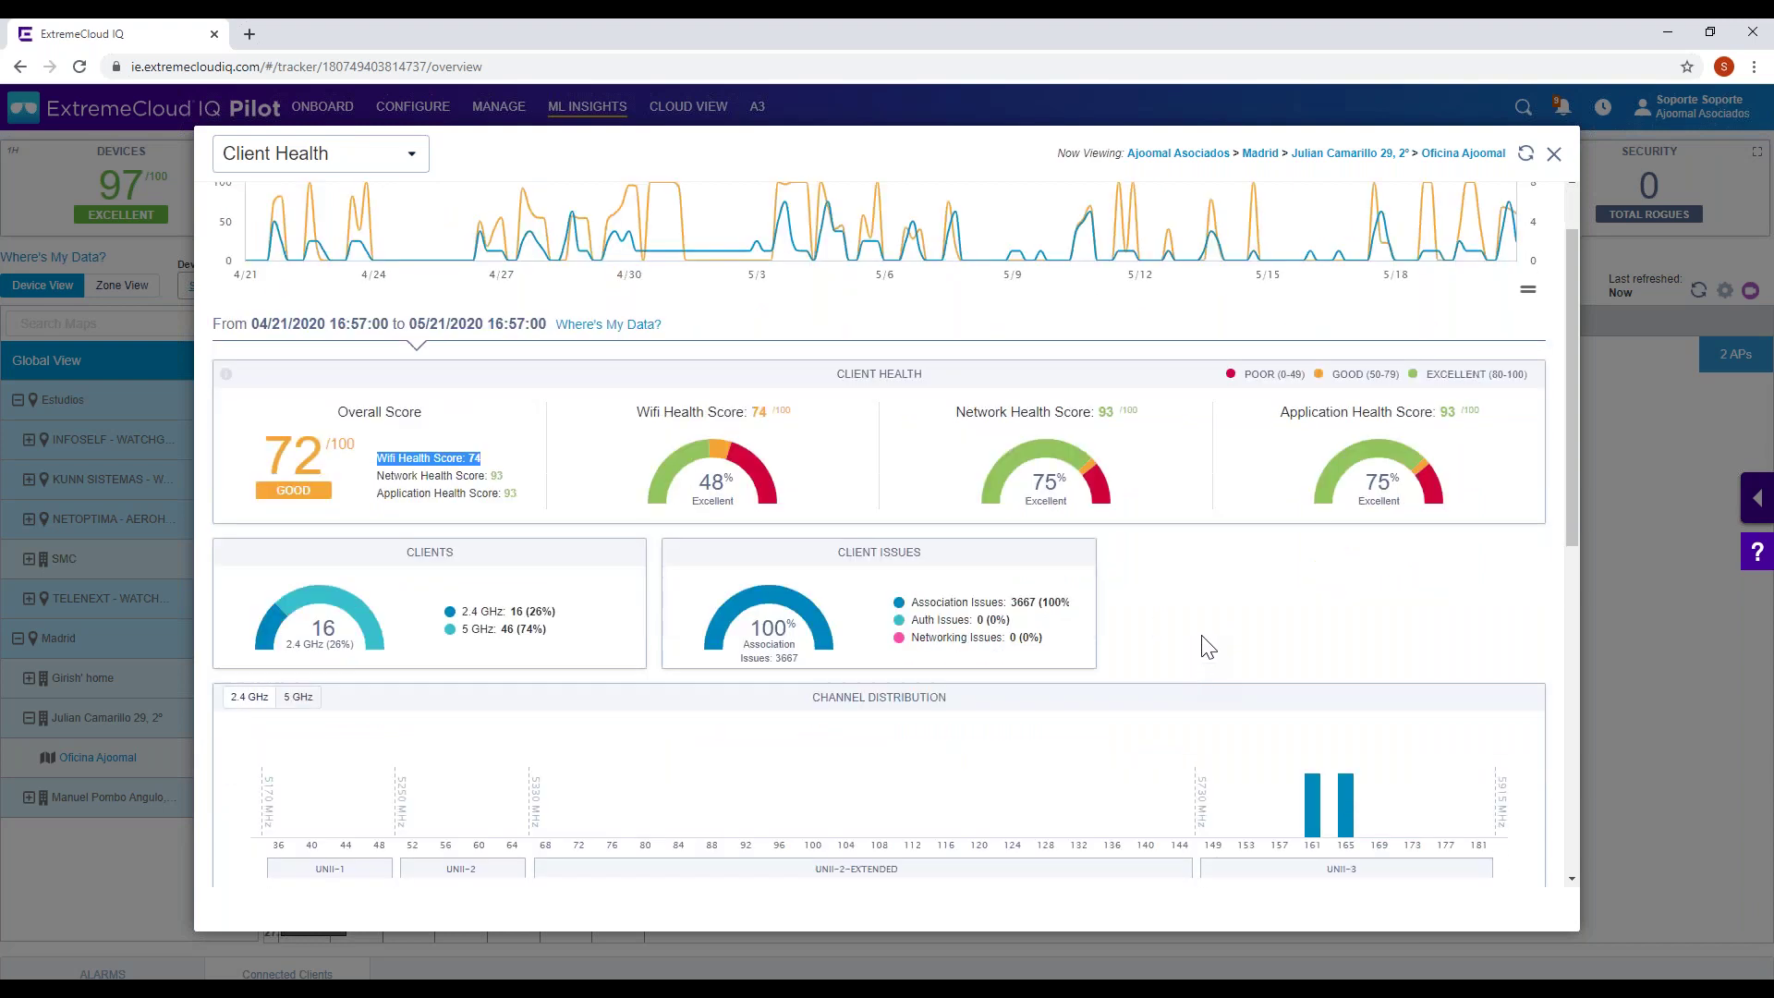
pyautogui.scroll(-1, 1204, 642)
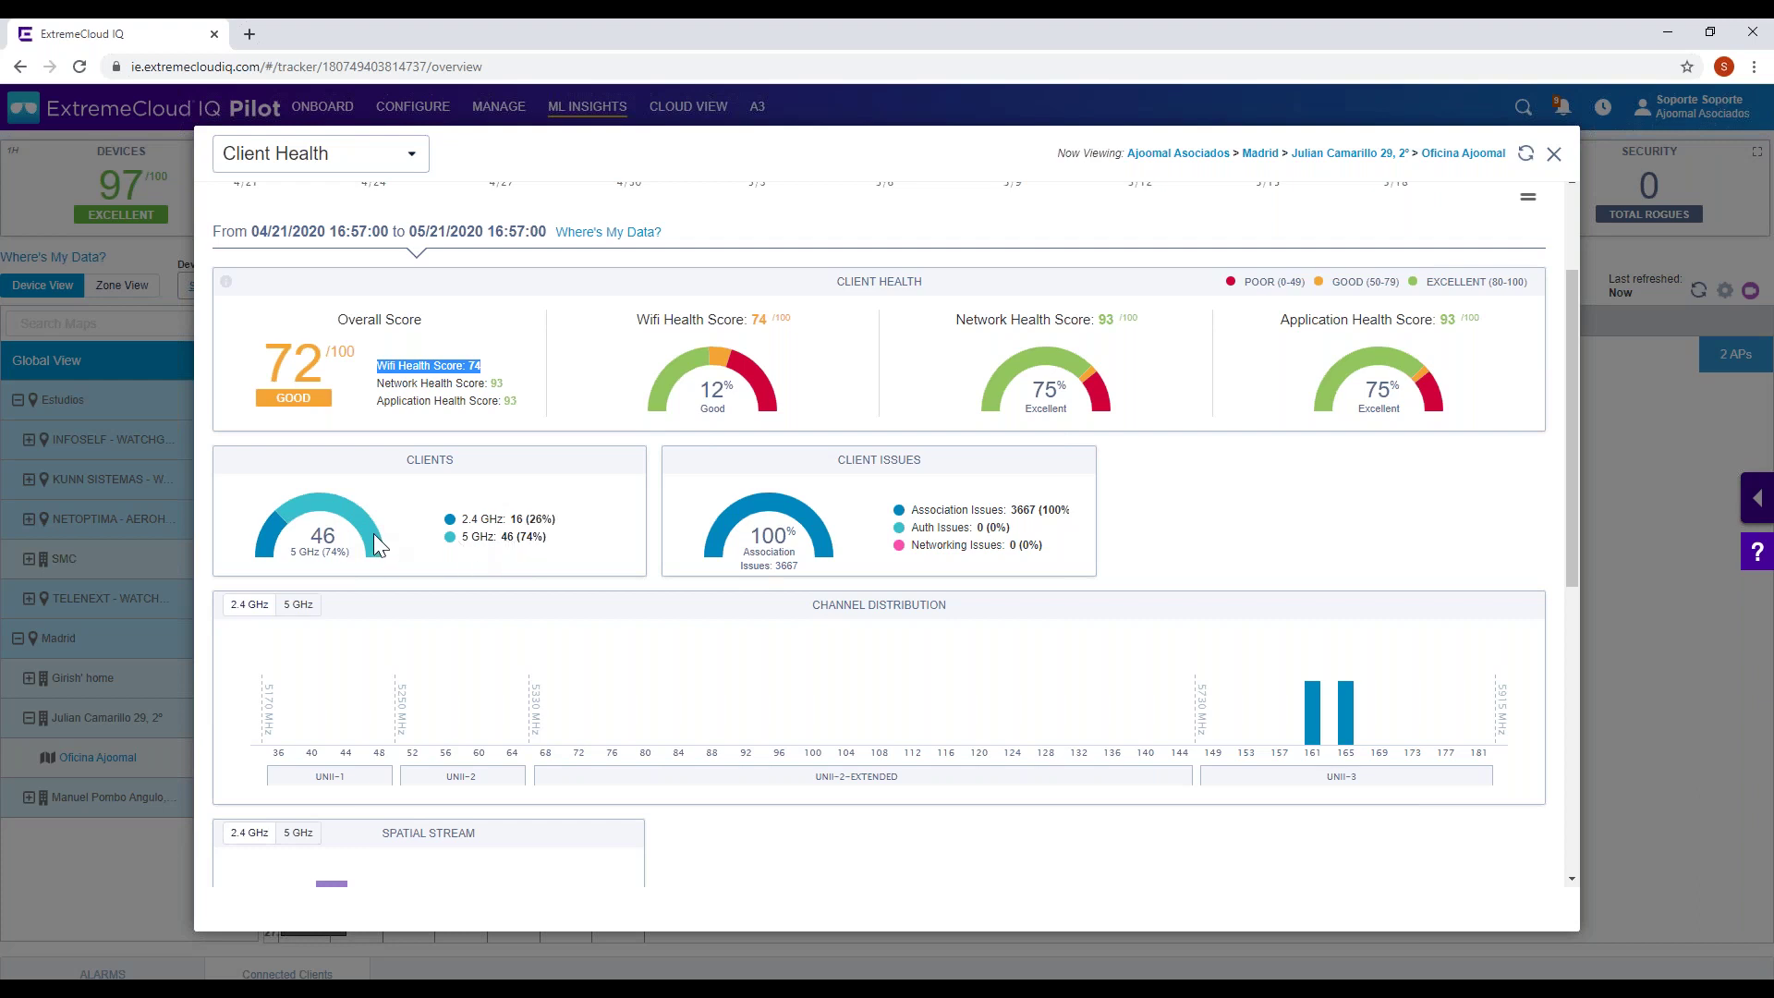
pyautogui.moveTo(1037, 530)
pyautogui.mouseDown()
pyautogui.moveTo(1017, 527)
pyautogui.moveTo(1180, 555)
pyautogui.moveTo(1224, 658)
pyautogui.mouseUp()
pyautogui.click(1159, 536)
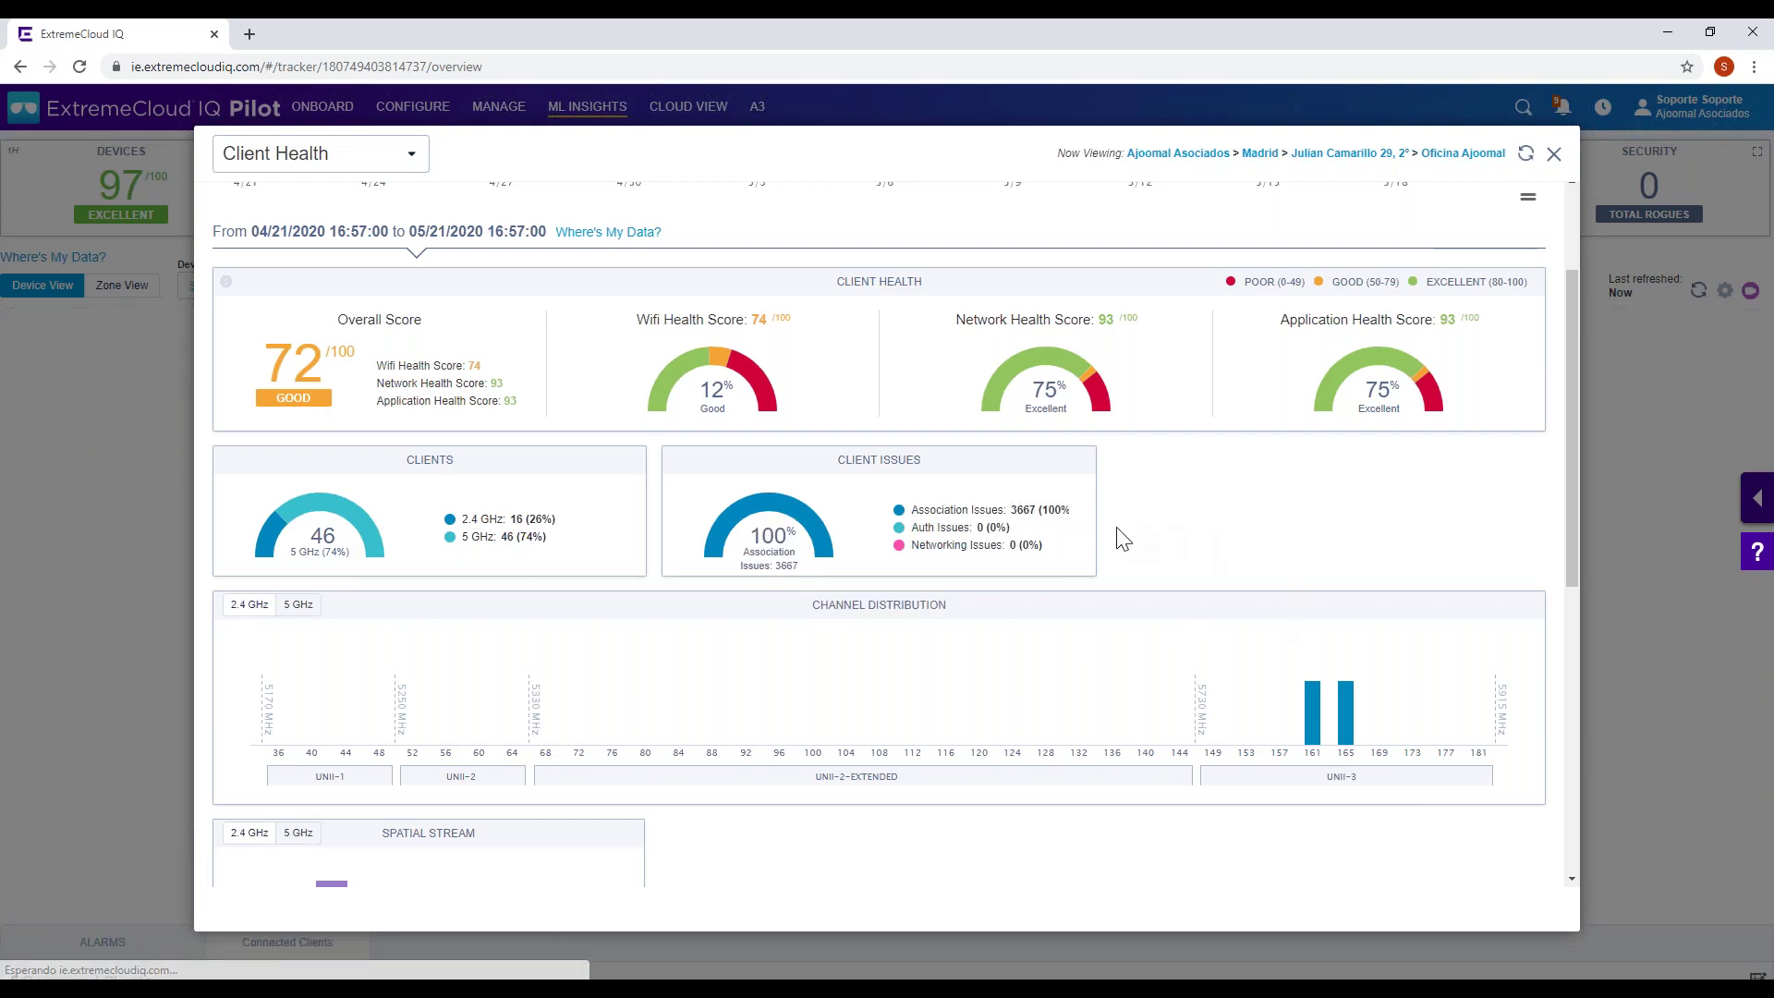
# - Examine the client channel distribution, spatial streams, and maximum client capabilities, including supported bandwidth and 802.11 standard
pyautogui.scroll(-4, 993, 531)
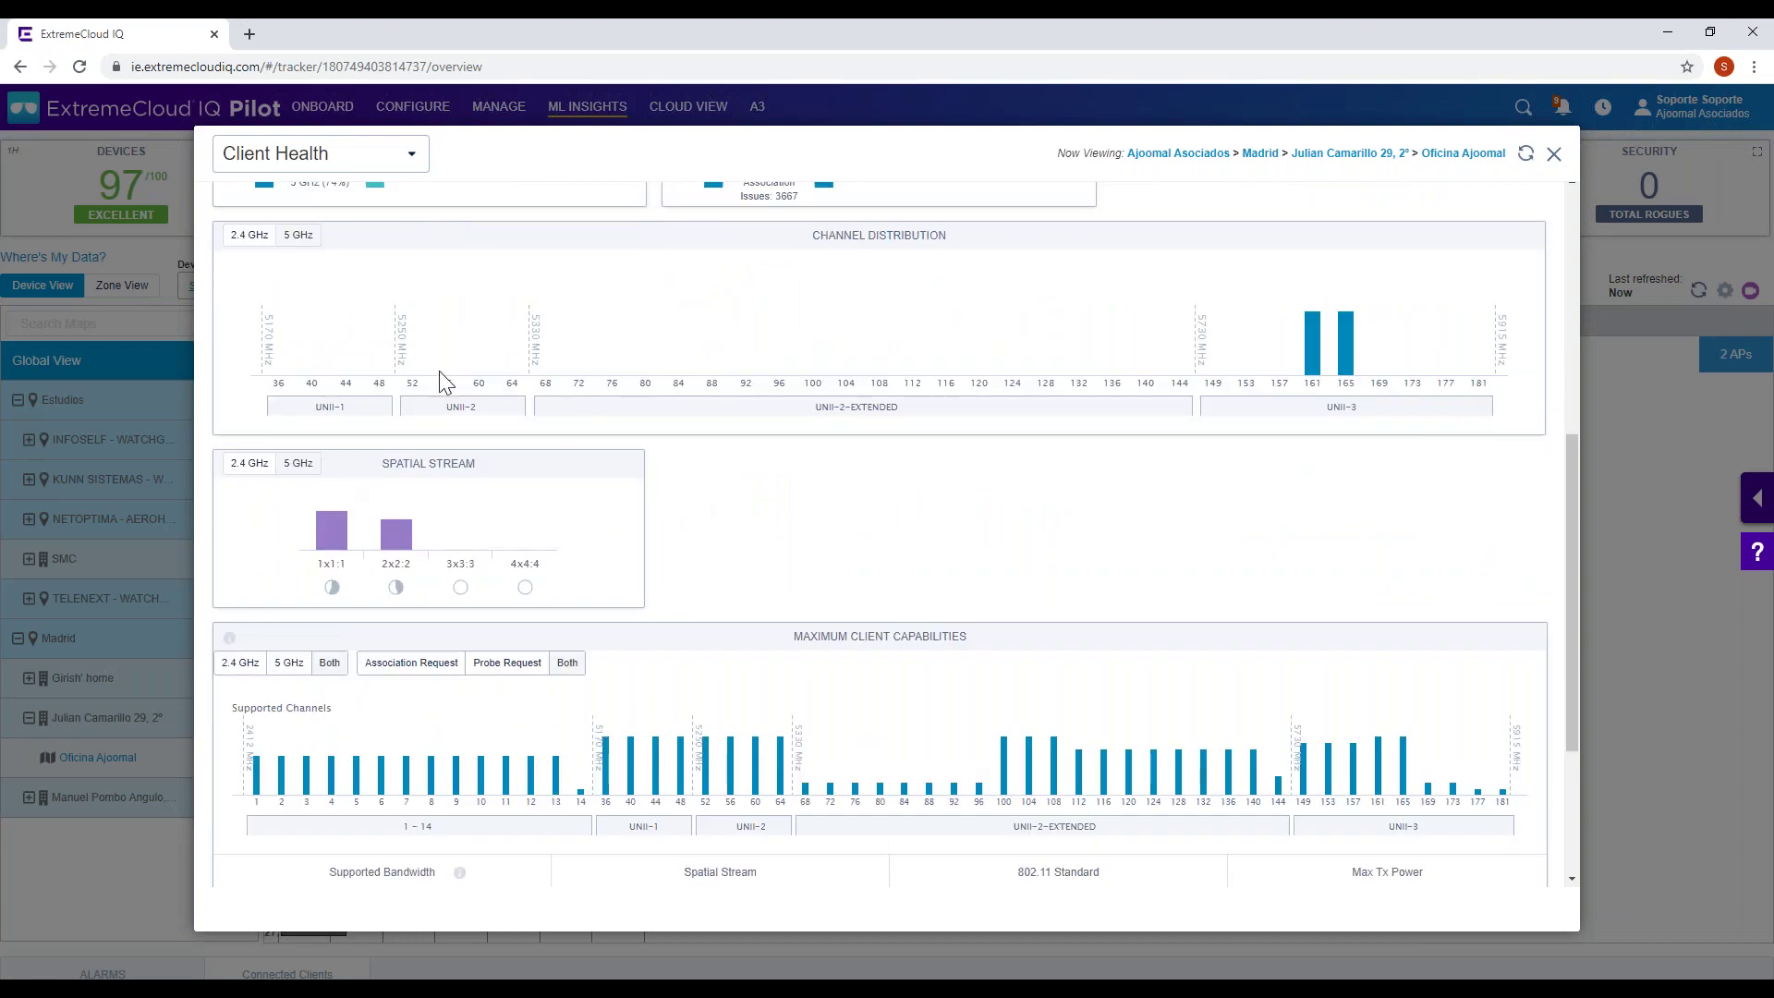
pyautogui.moveTo(1295, 308)
pyautogui.scroll(-2, 882, 552)
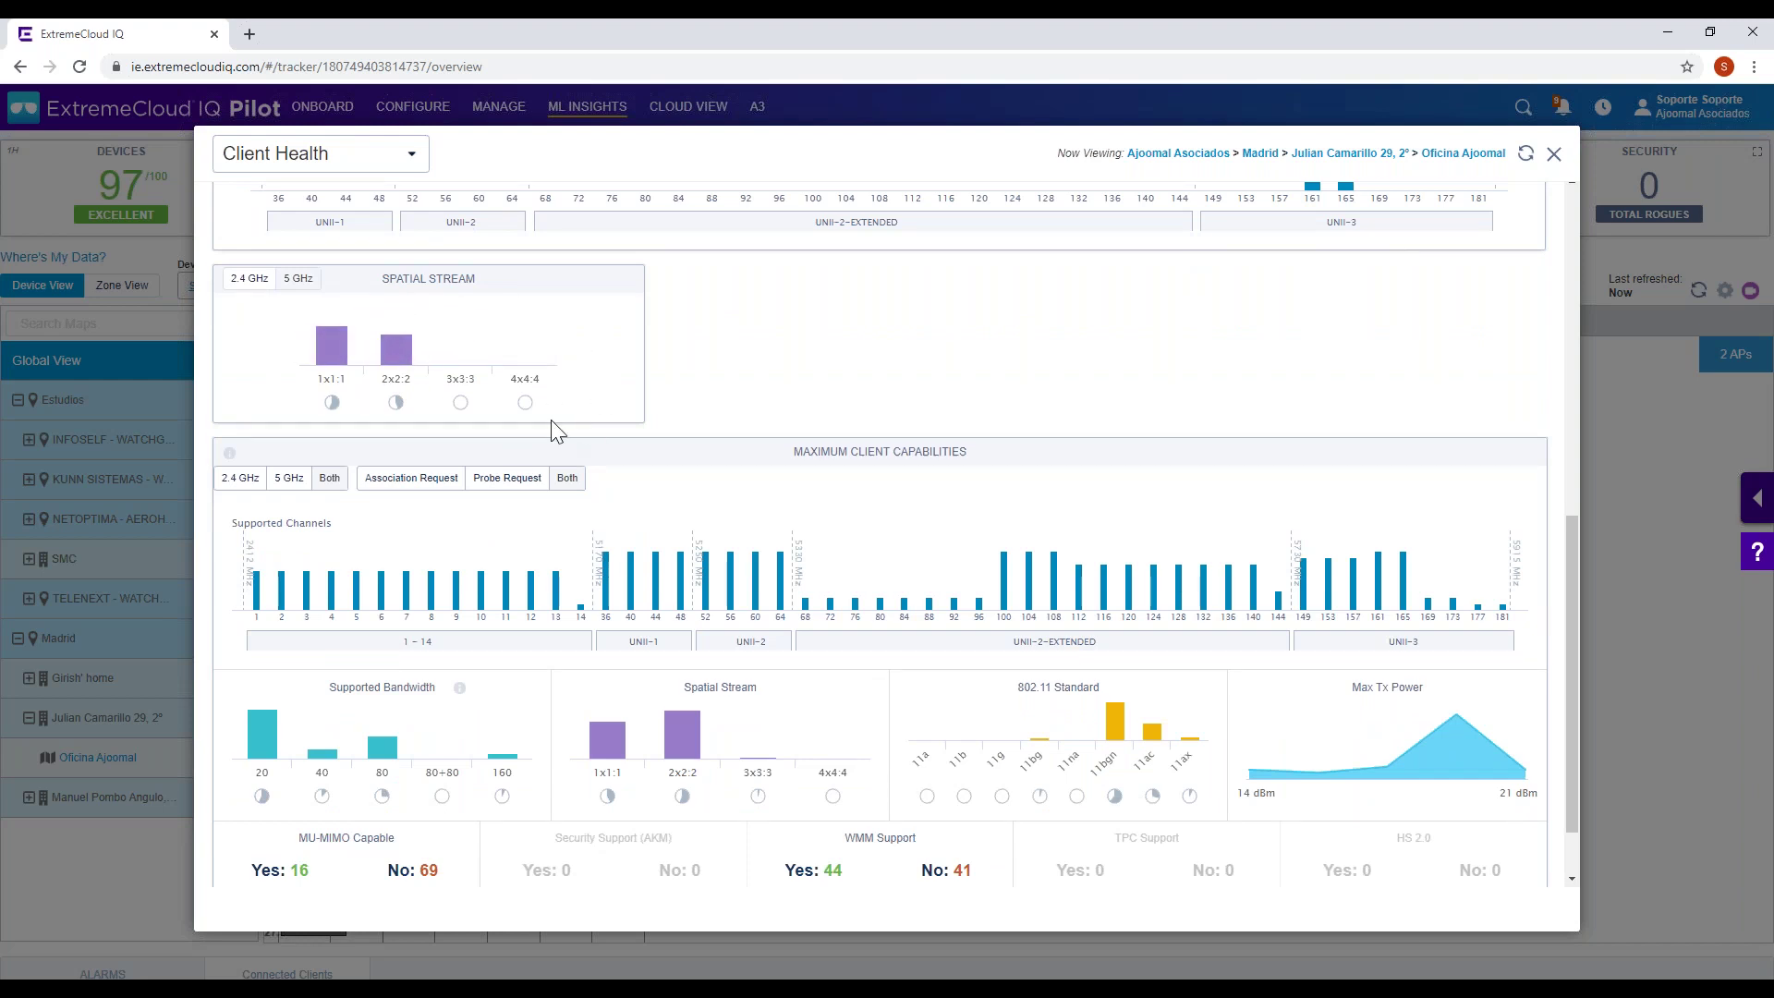
pyautogui.scroll(-1, 554, 423)
pyautogui.scroll(1, 601, 518)
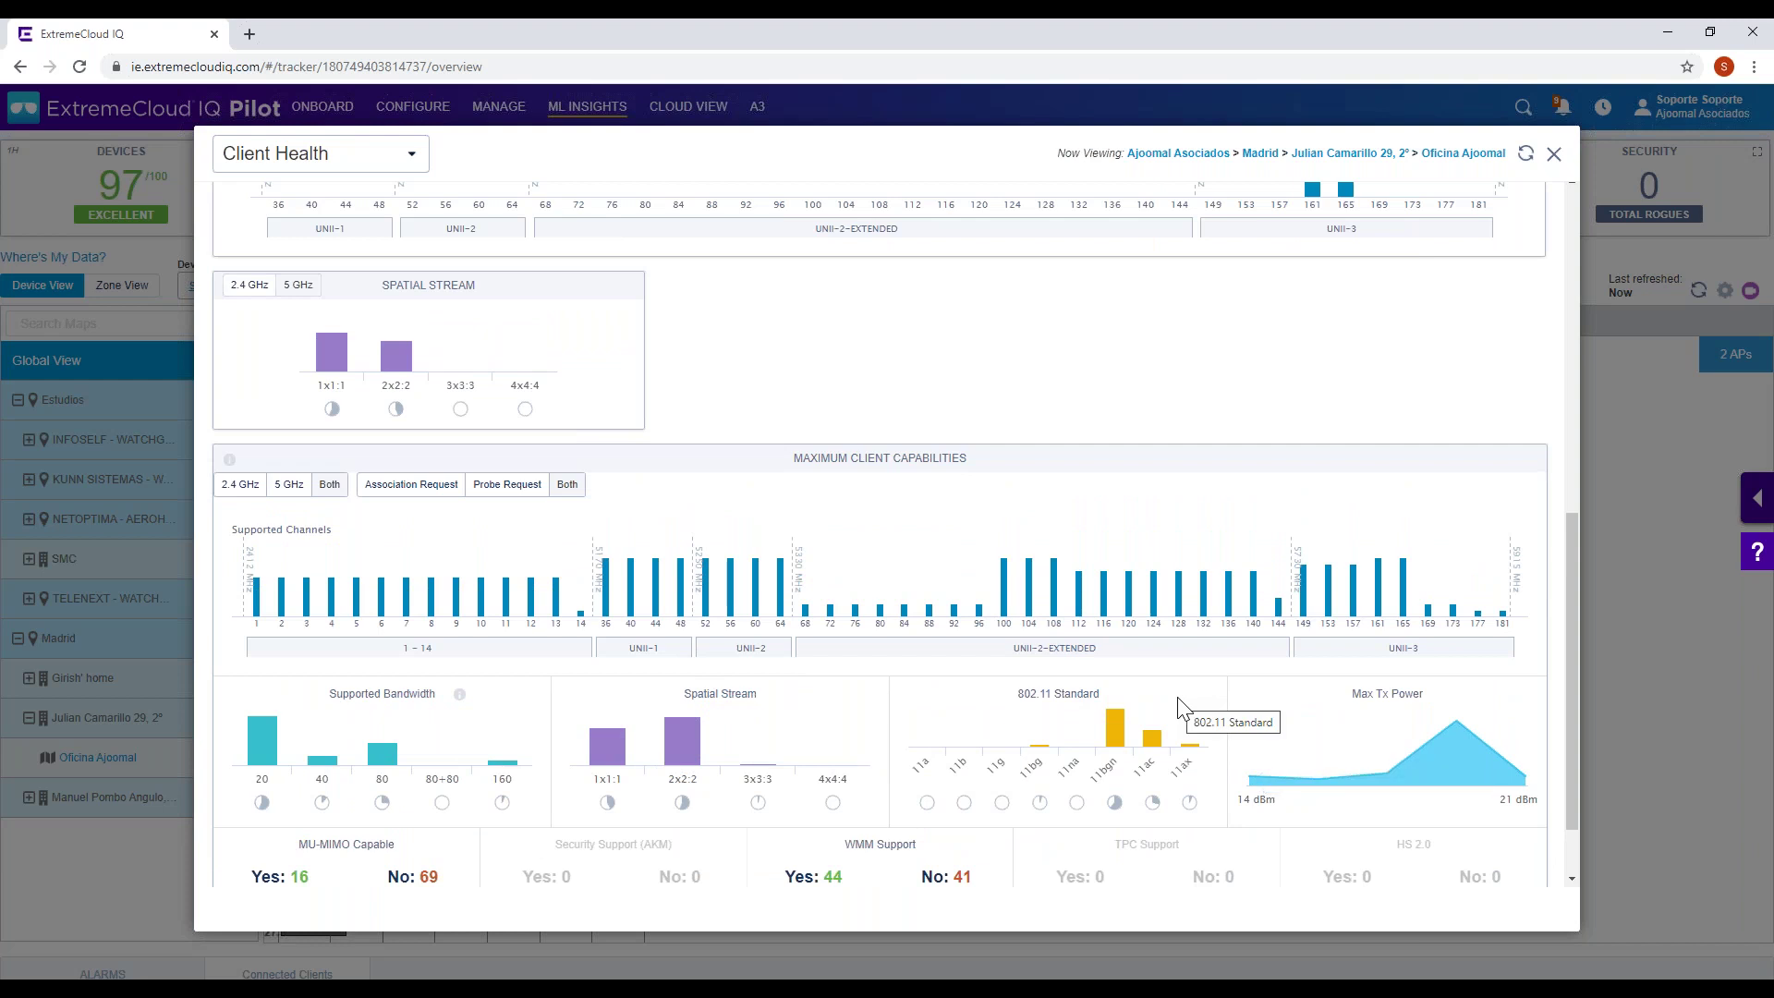
pyautogui.moveTo(262, 750)
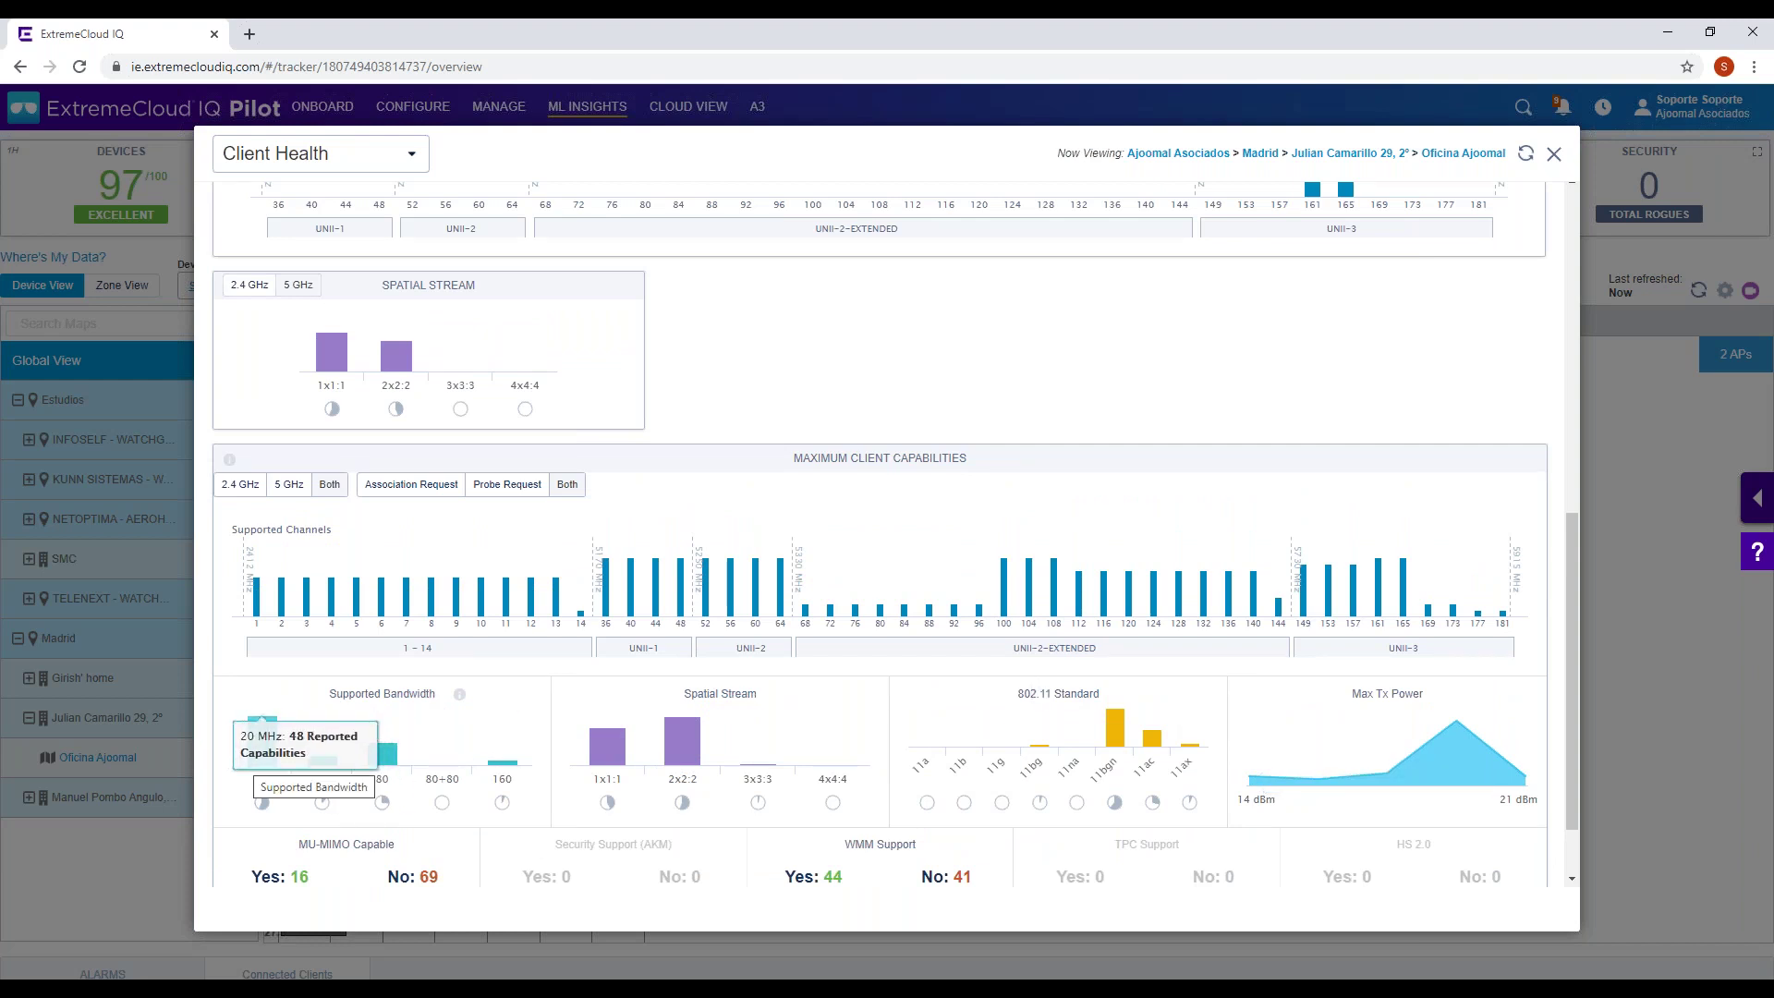
pyautogui.moveTo(625, 768)
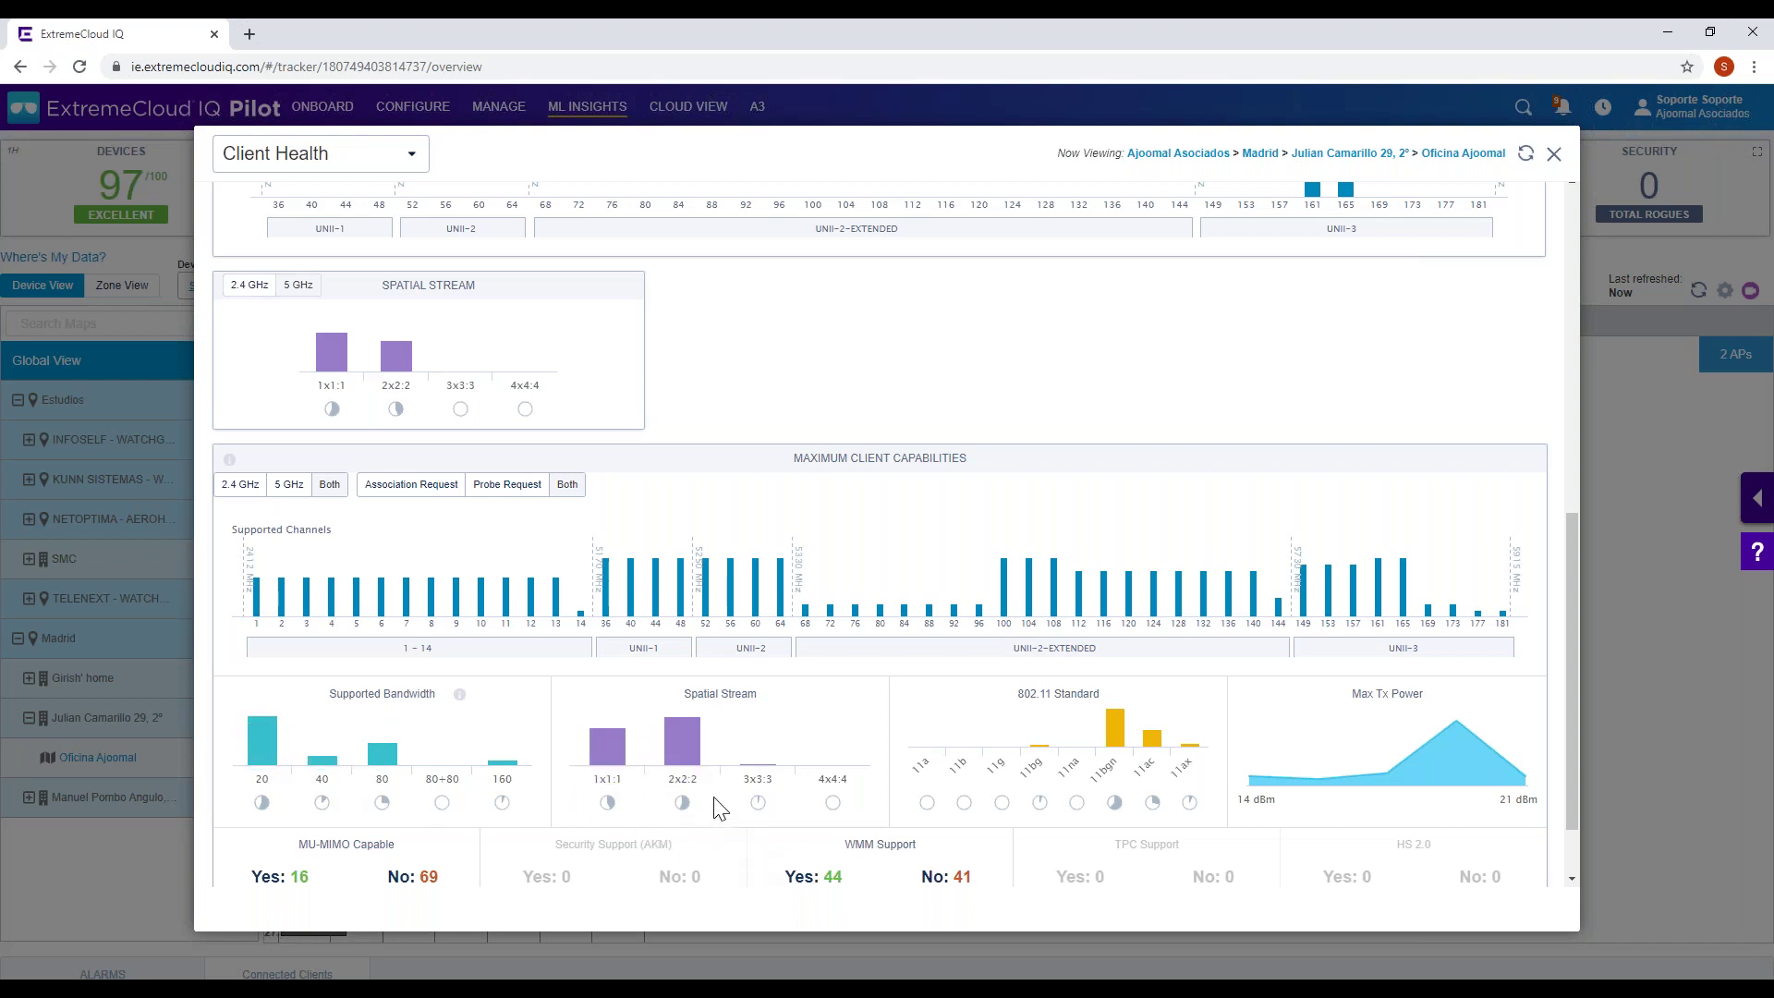
pyautogui.scroll(10, 1374, 385)
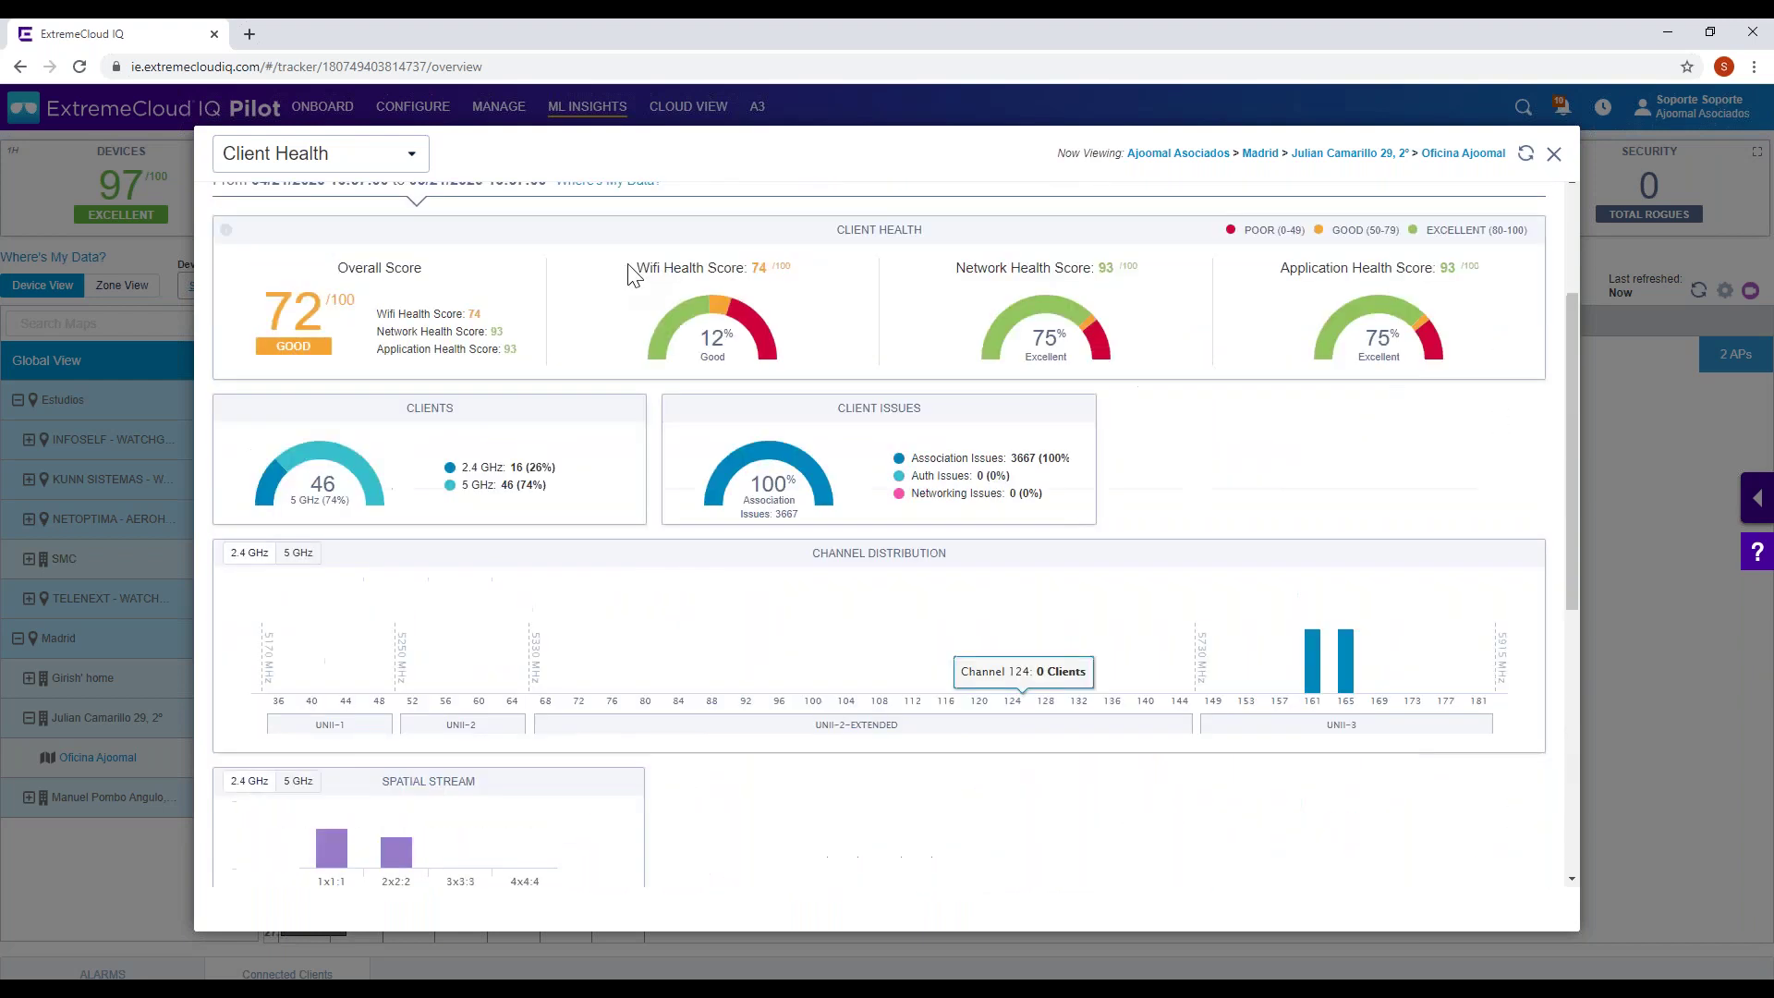
# - Switch the health view to Network Health and set its time range to Month
pyautogui.click(369, 155)
pyautogui.click(263, 242)
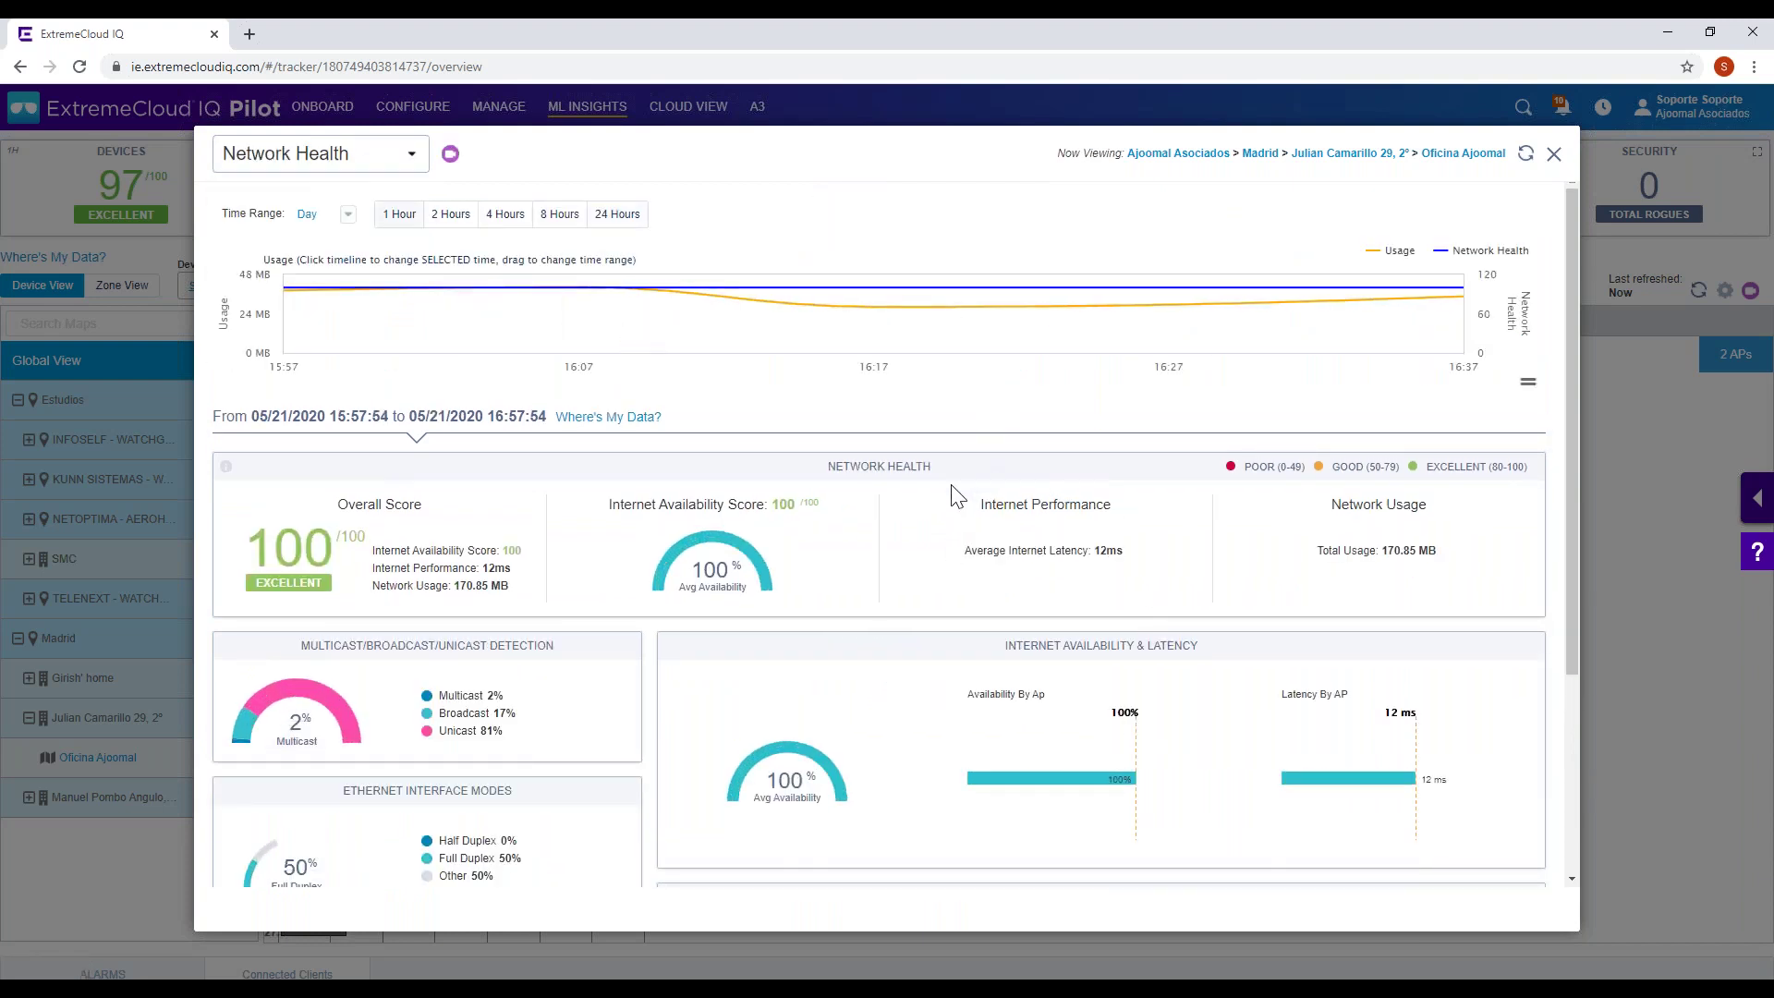
pyautogui.click(346, 216)
pyautogui.click(346, 317)
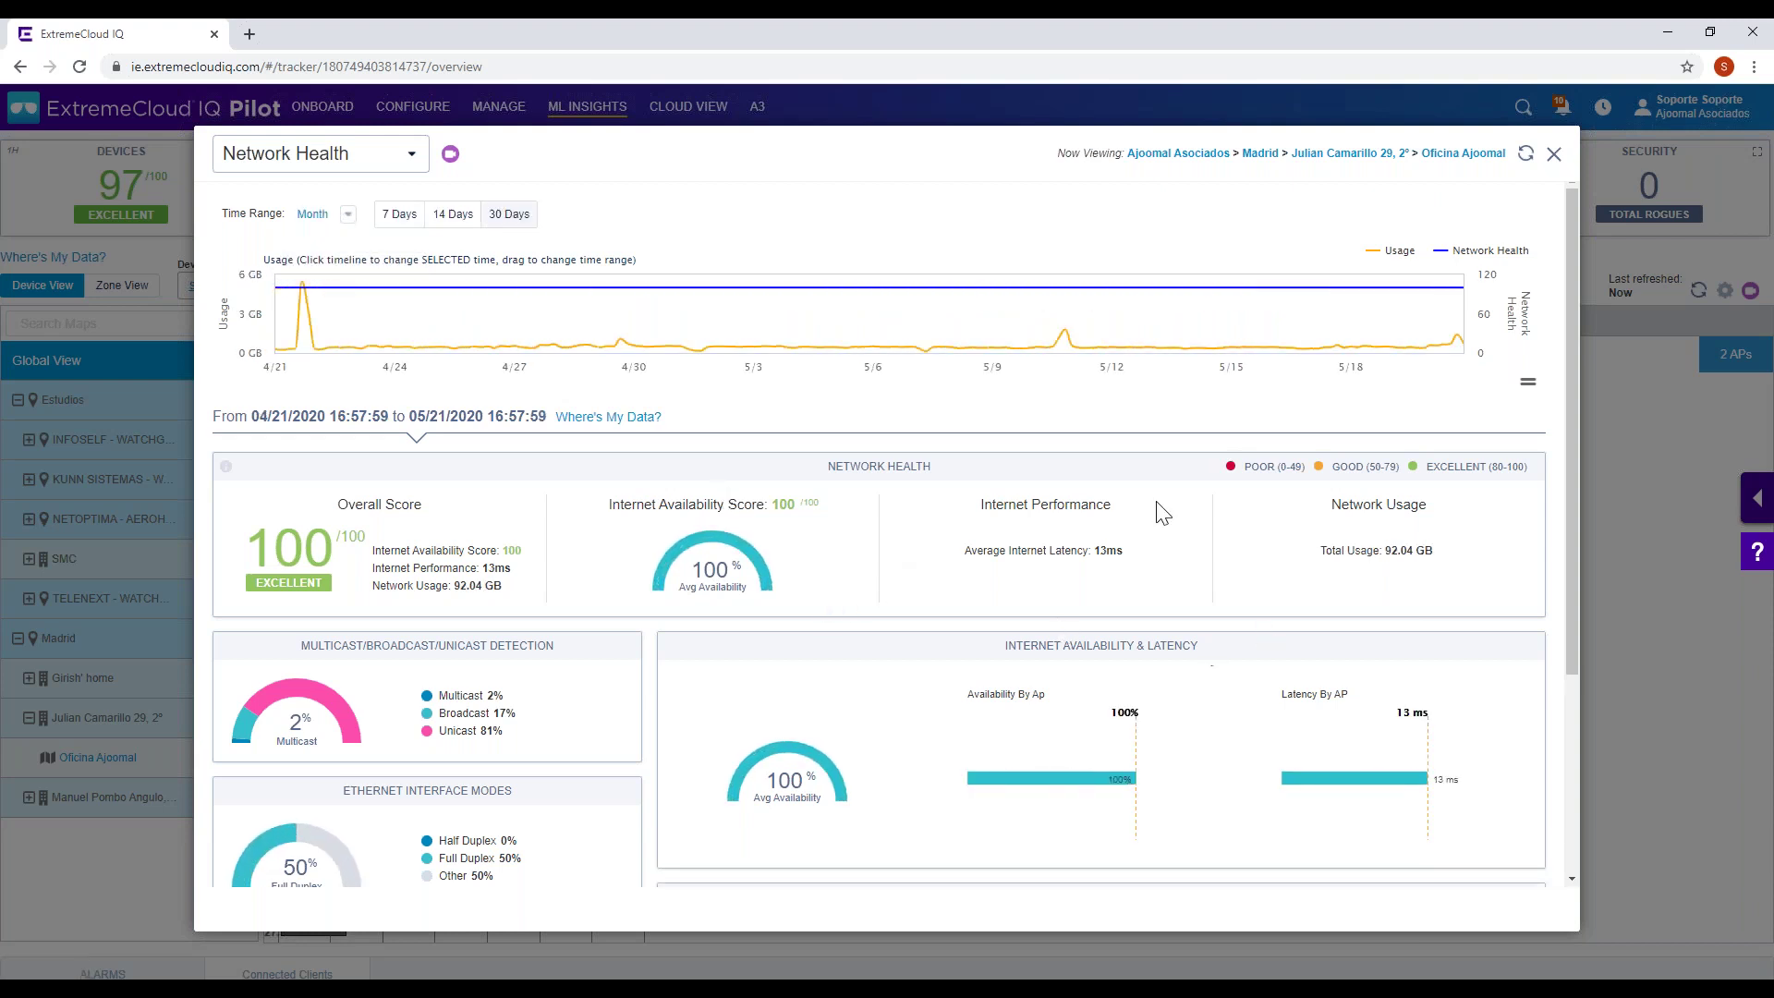
# - Review the average internet latency, total network usage, Ethernet interface modes, and internet and gateway availability
pyautogui.moveTo(1138, 553); pyautogui.dragTo(1087, 553)
pyautogui.moveTo(1391, 551); pyautogui.dragTo(1415, 554)
pyautogui.scroll(-3, 845, 574)
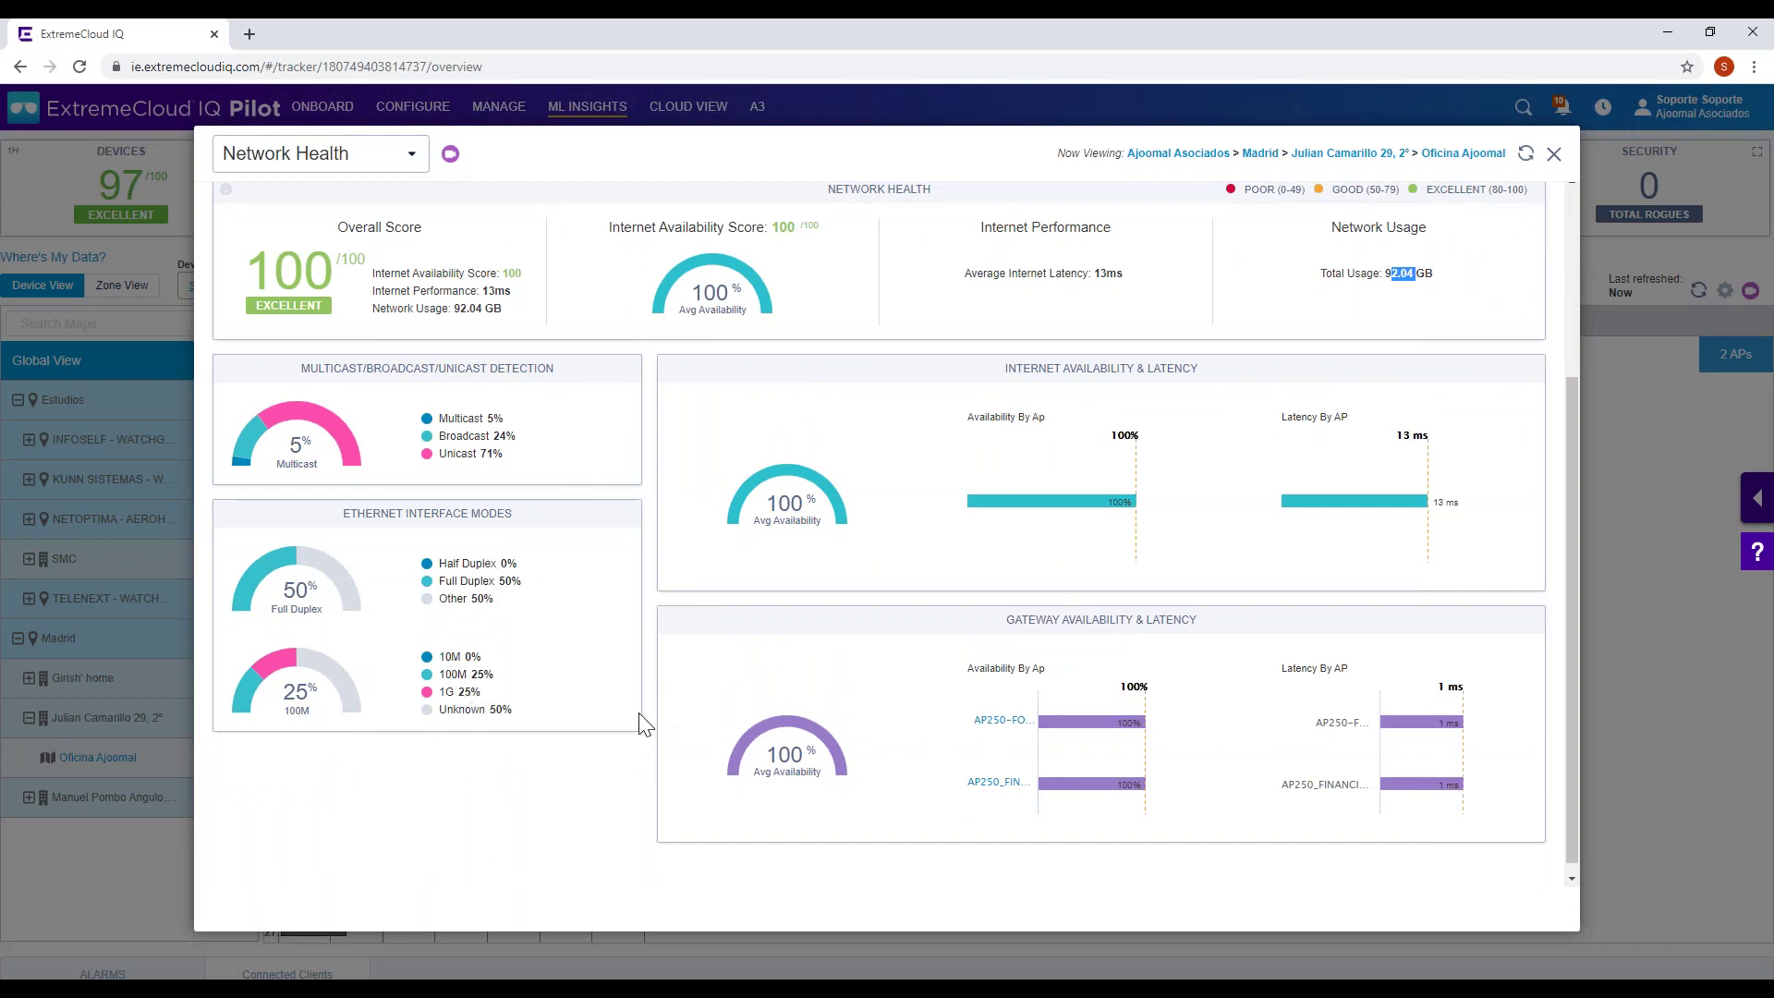
pyautogui.moveTo(1247, 495)
pyautogui.scroll(3, 700, 654)
# - Switch to Services Health with the time range set to Month and review the DHCP, DNS and NTP availability
pyautogui.click(341, 150)
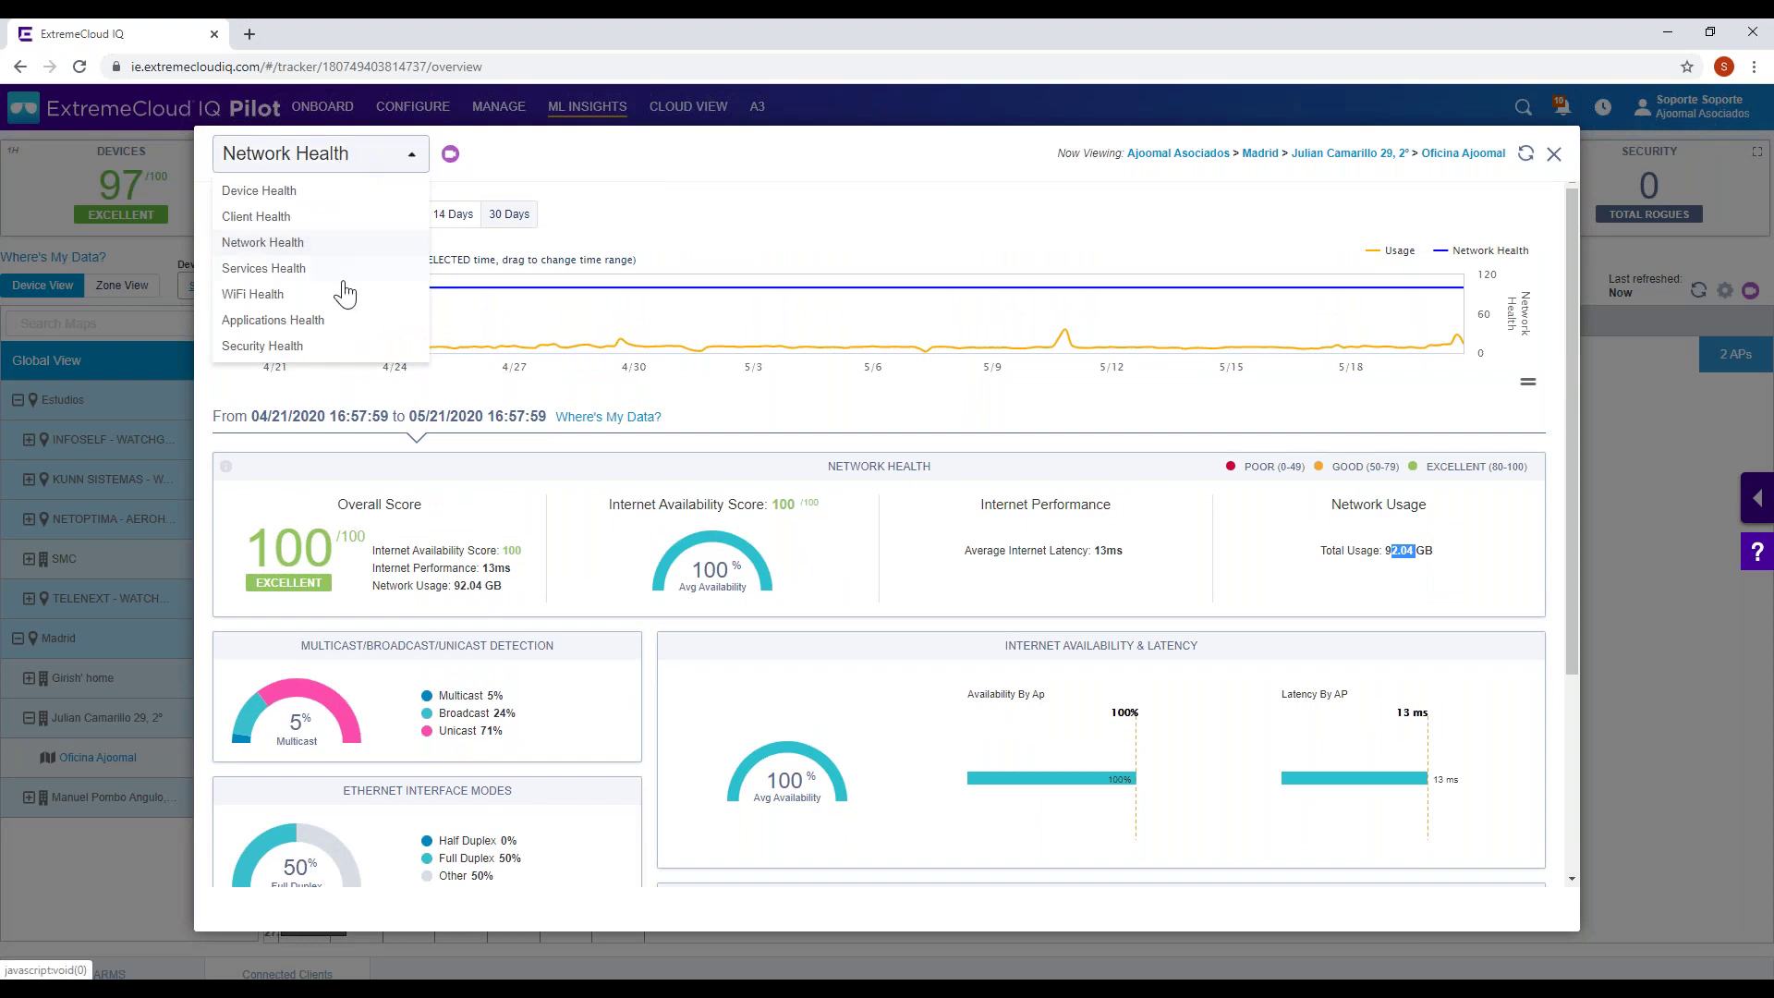
pyautogui.click(344, 272)
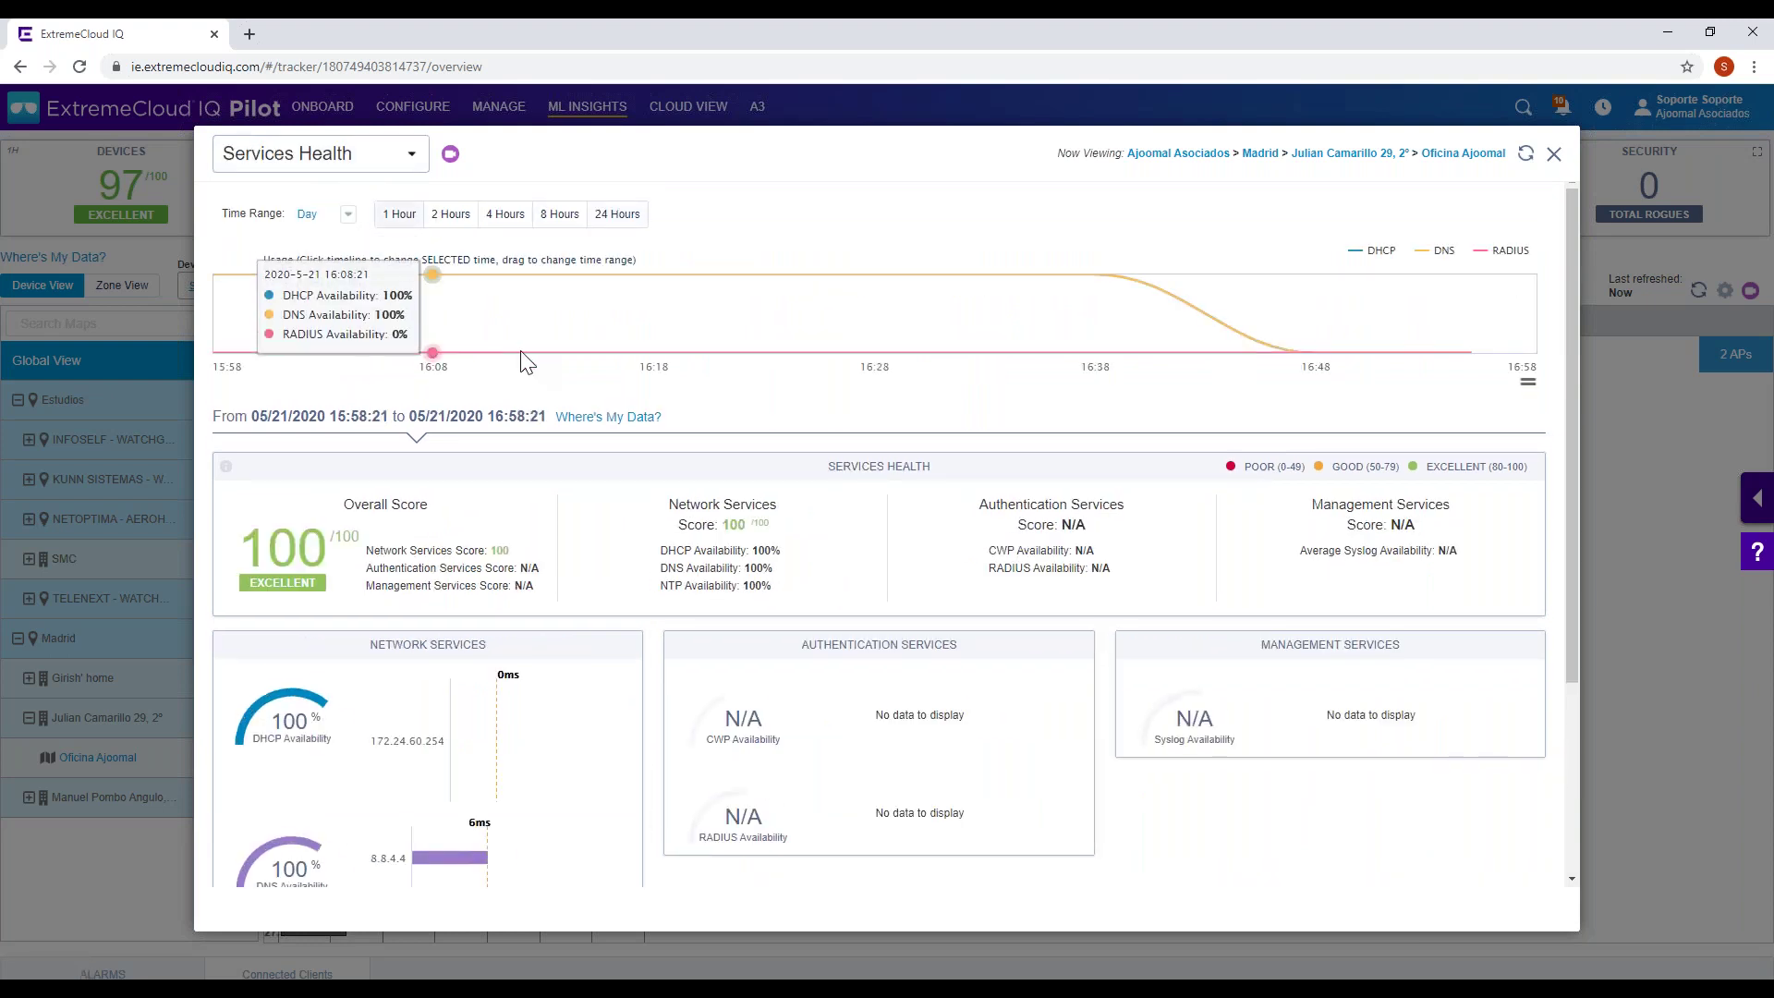
pyautogui.click(347, 215)
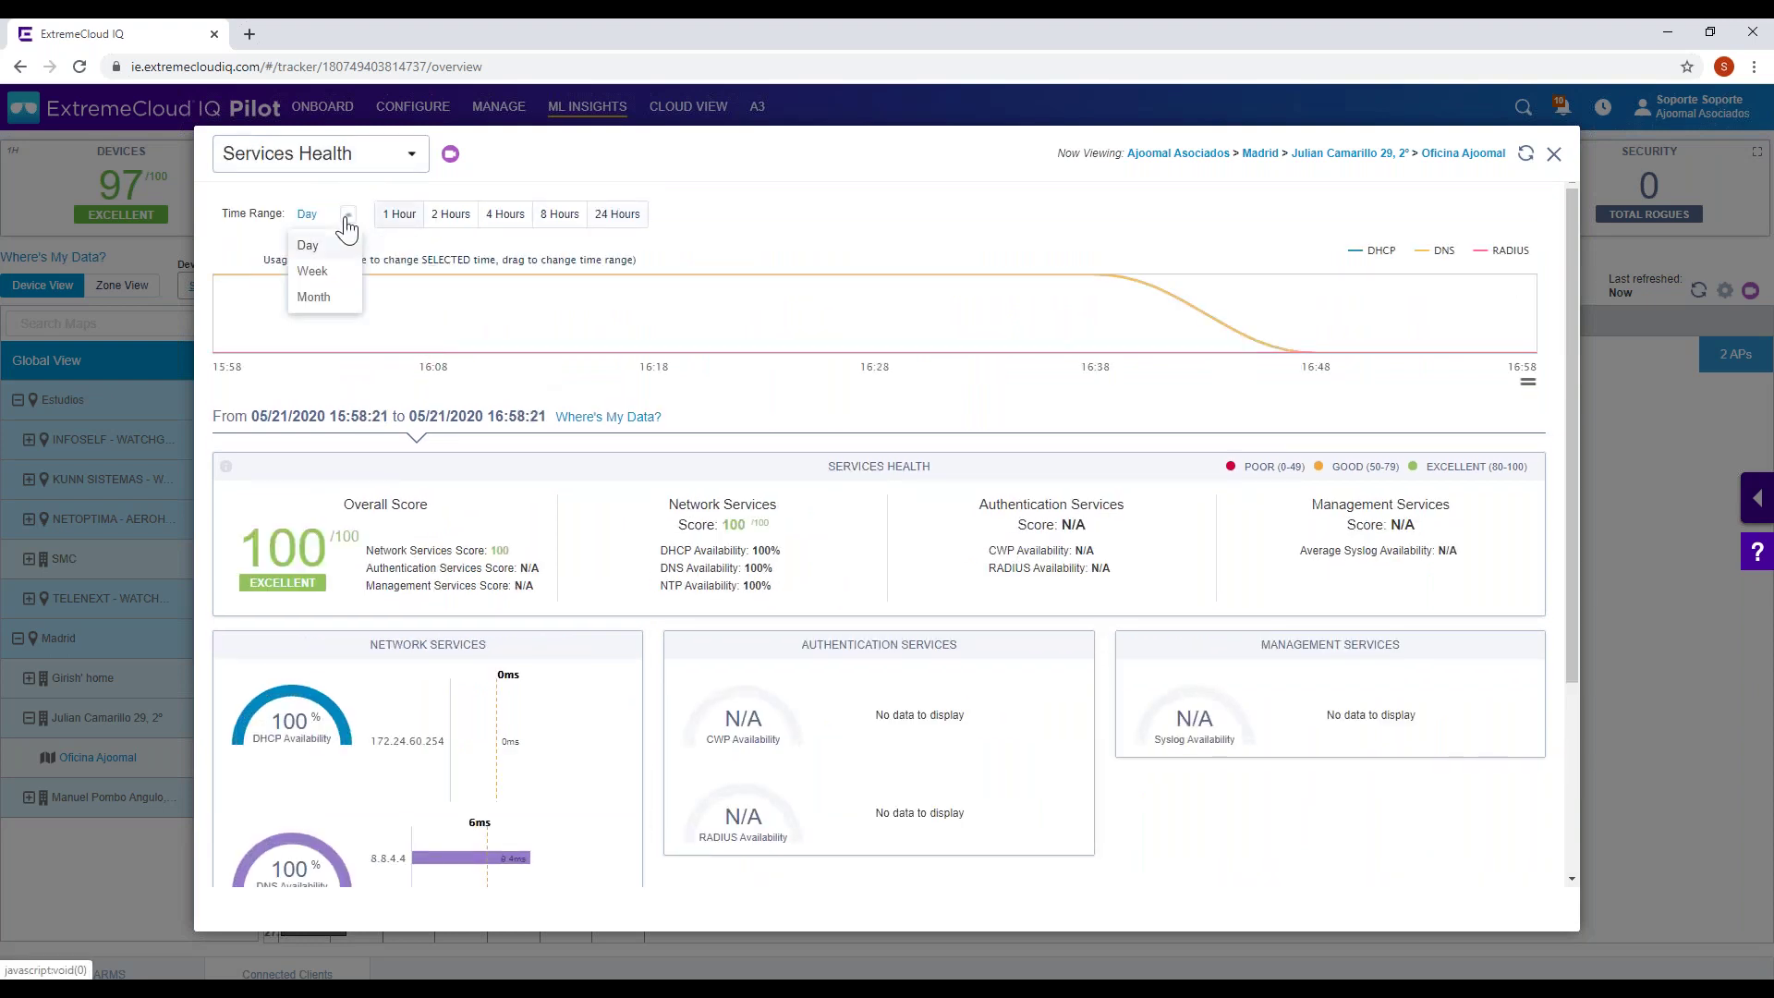
pyautogui.click(314, 297)
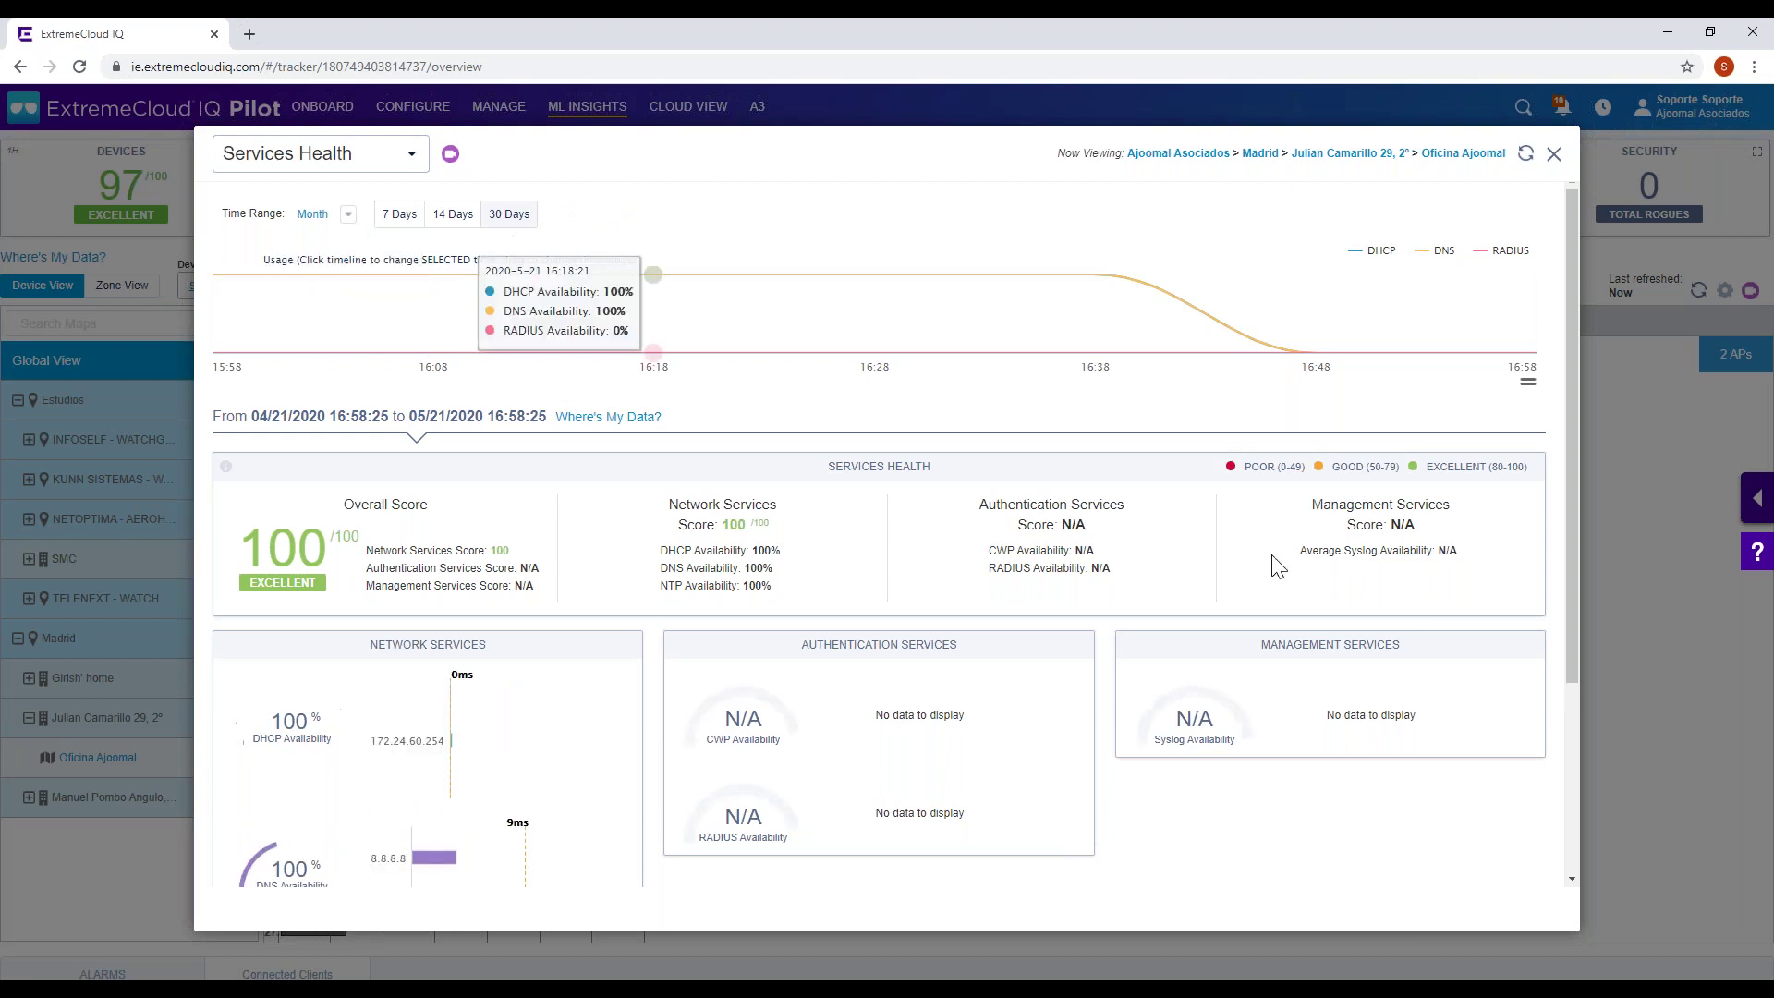
pyautogui.scroll(-3, 500, 700)
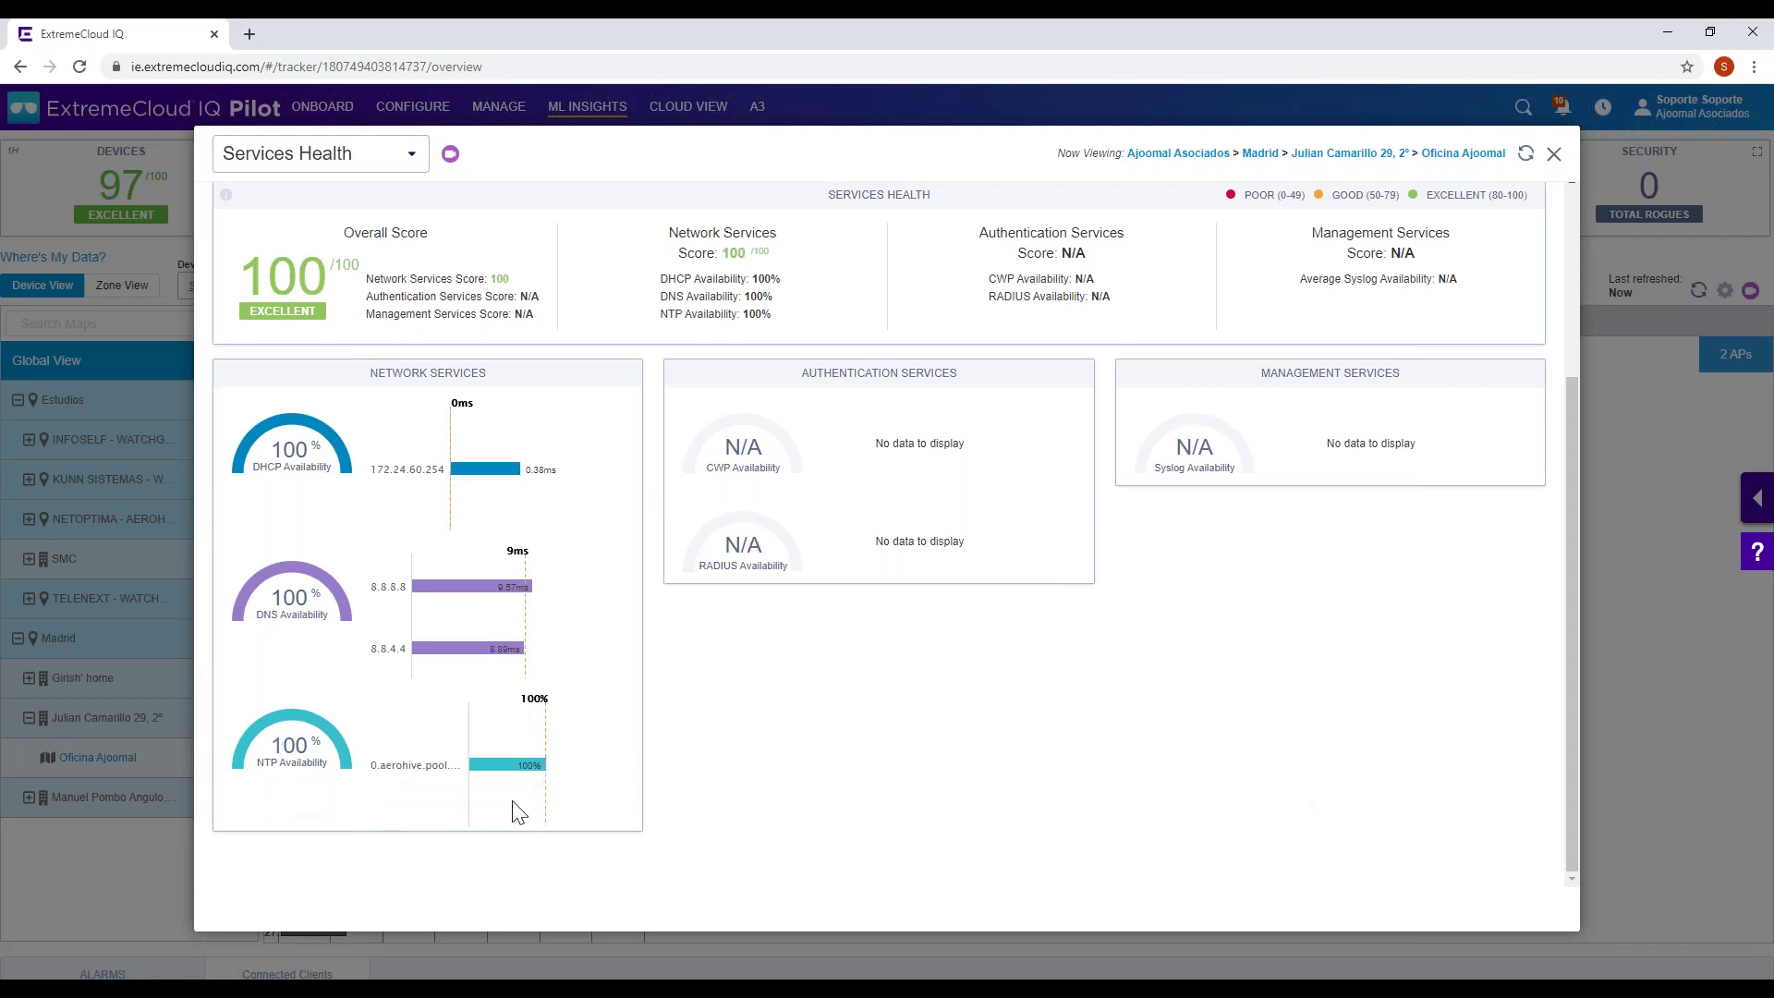
pyautogui.scroll(3, 979, 755)
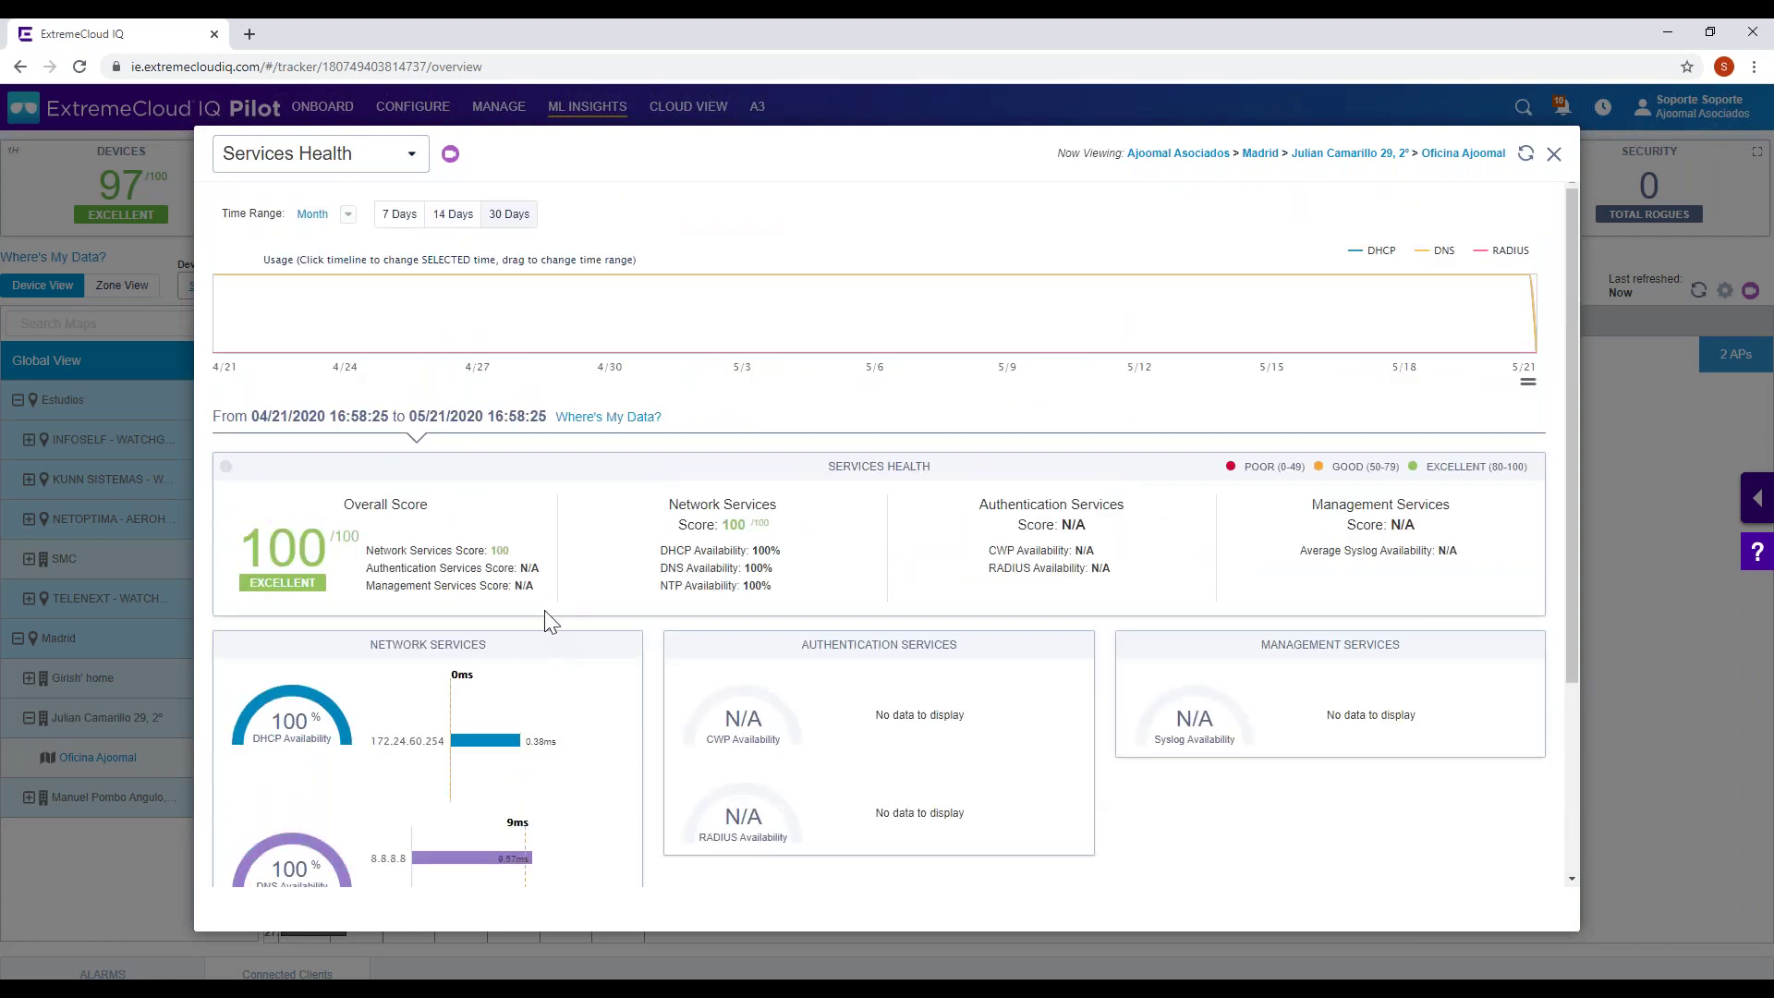
# - Switch to WiFi Health and look over its scores and channel usage
pyautogui.click(398, 165)
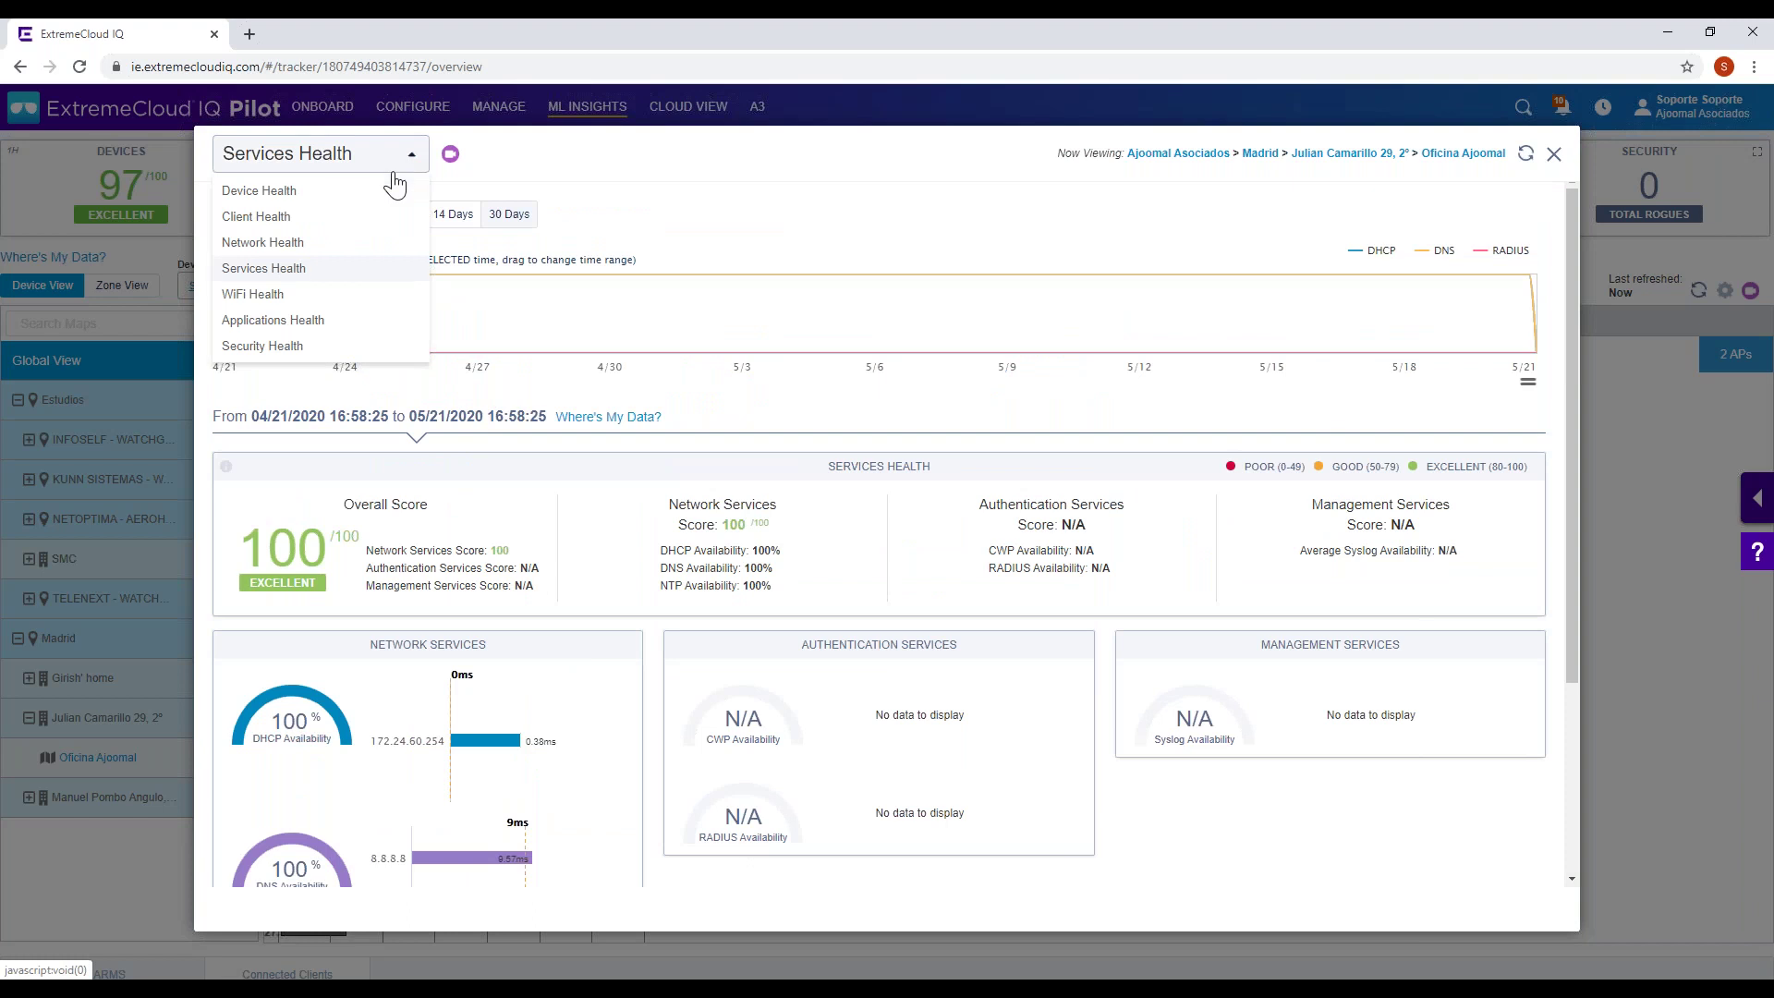
pyautogui.click(355, 296)
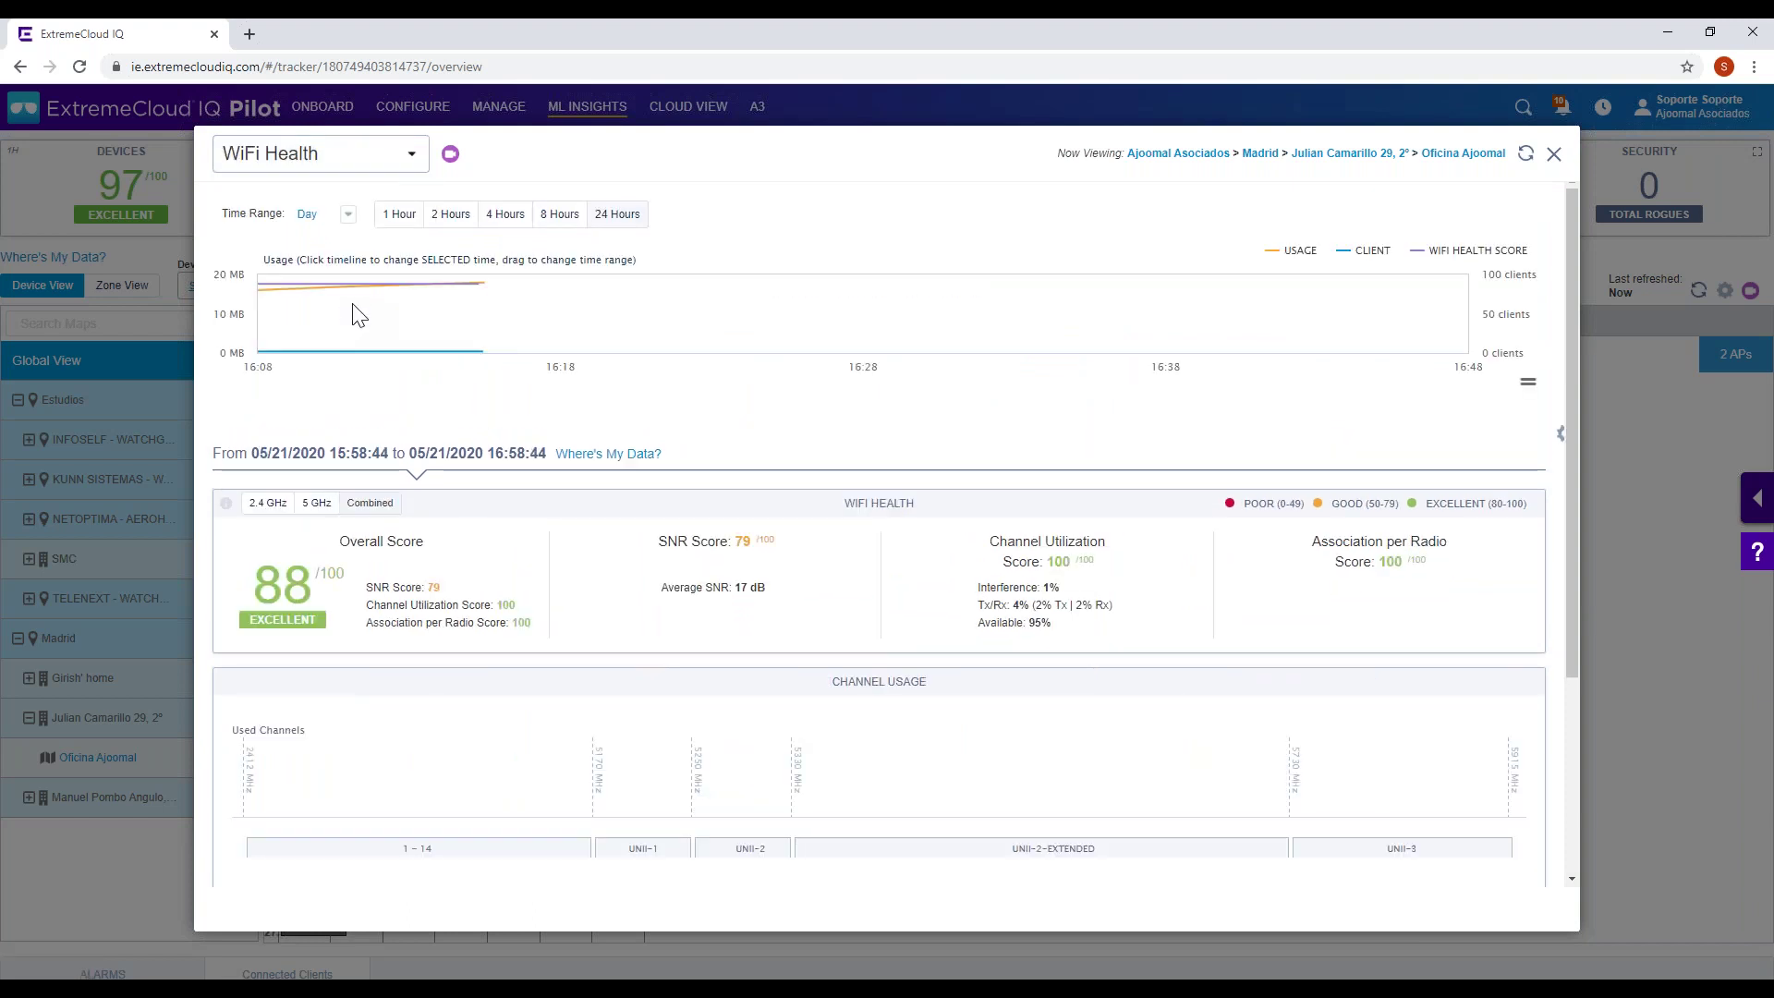
pyautogui.scroll(-2, 1136, 606)
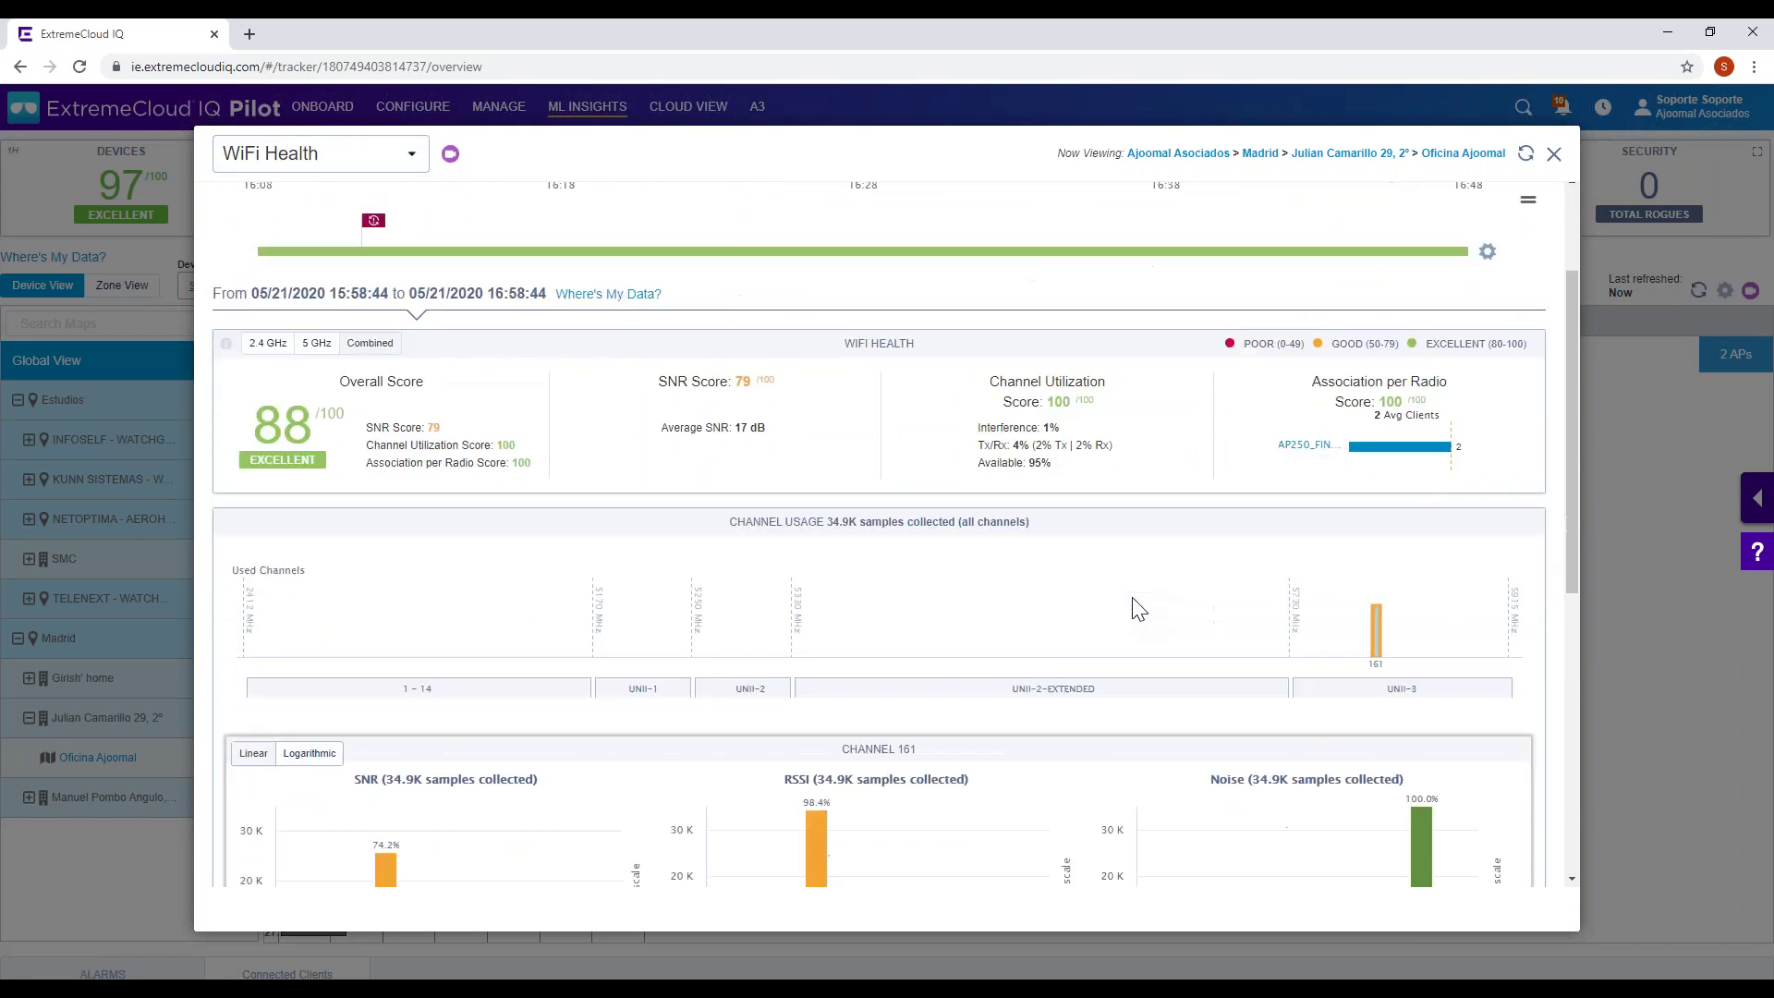
# - Review the channel 161 SNR, RSSI and noise distributions and the data rates and retries chart in WiFi Health
pyautogui.scroll(-3, 1136, 606)
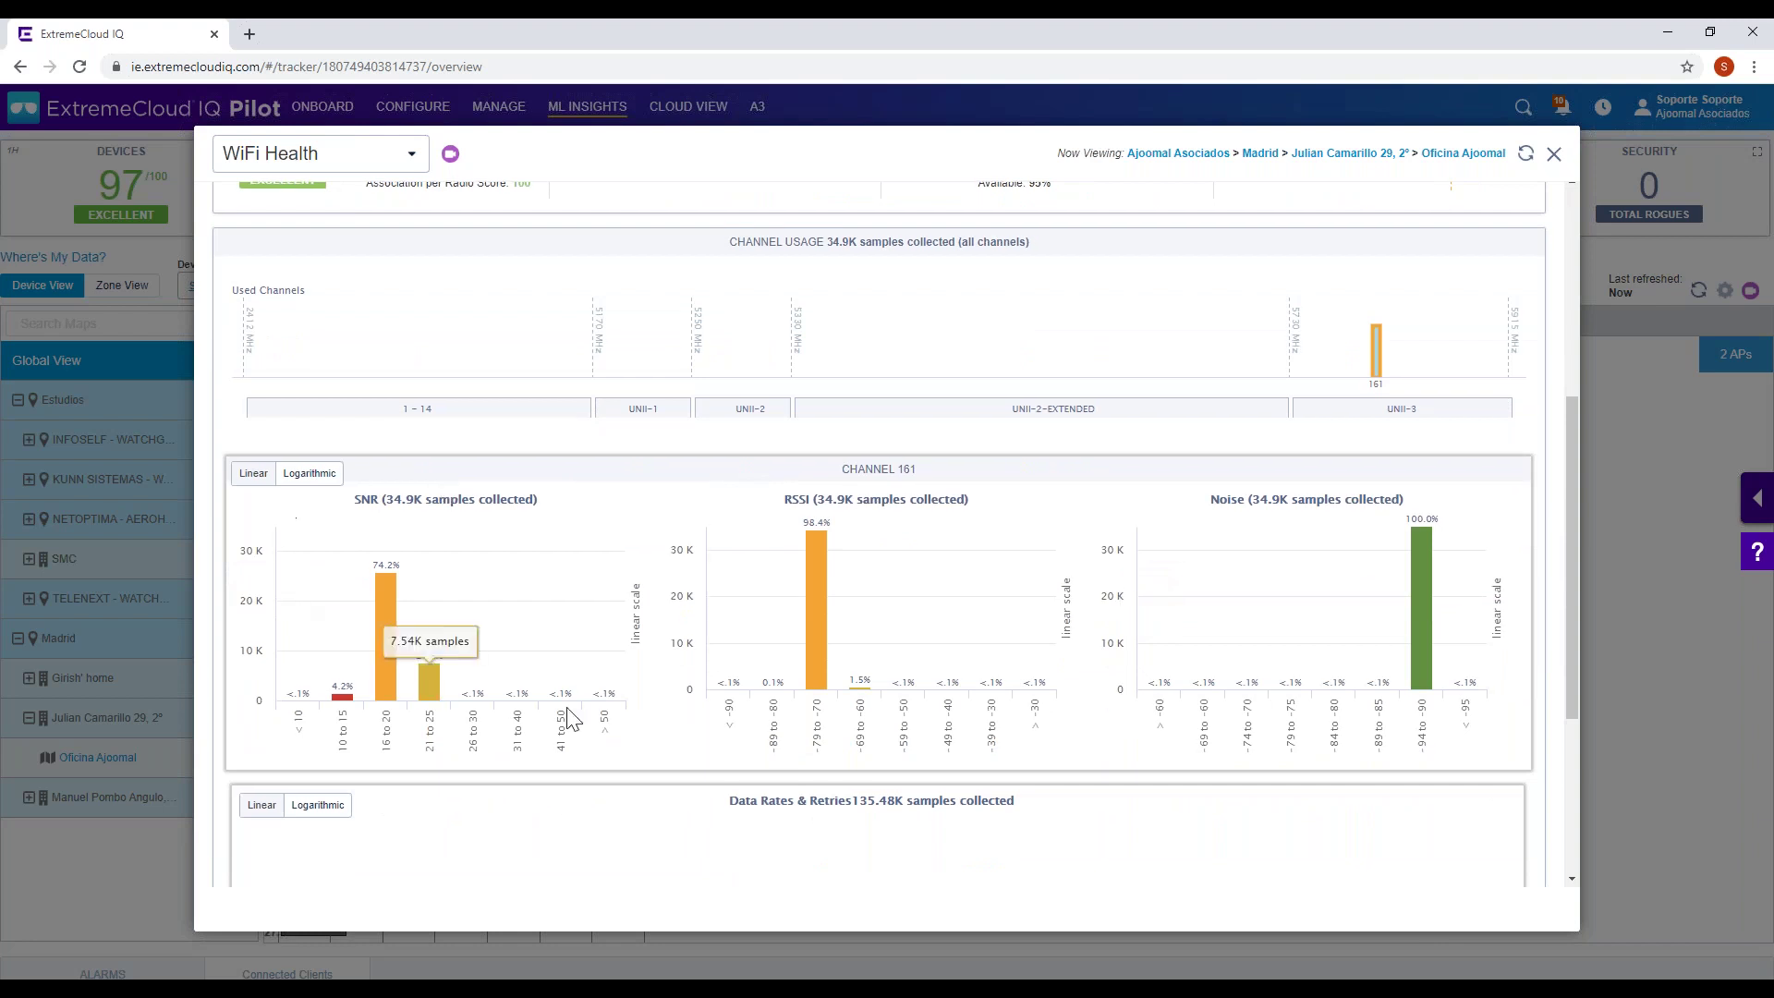
pyautogui.scroll(-2, 566, 765)
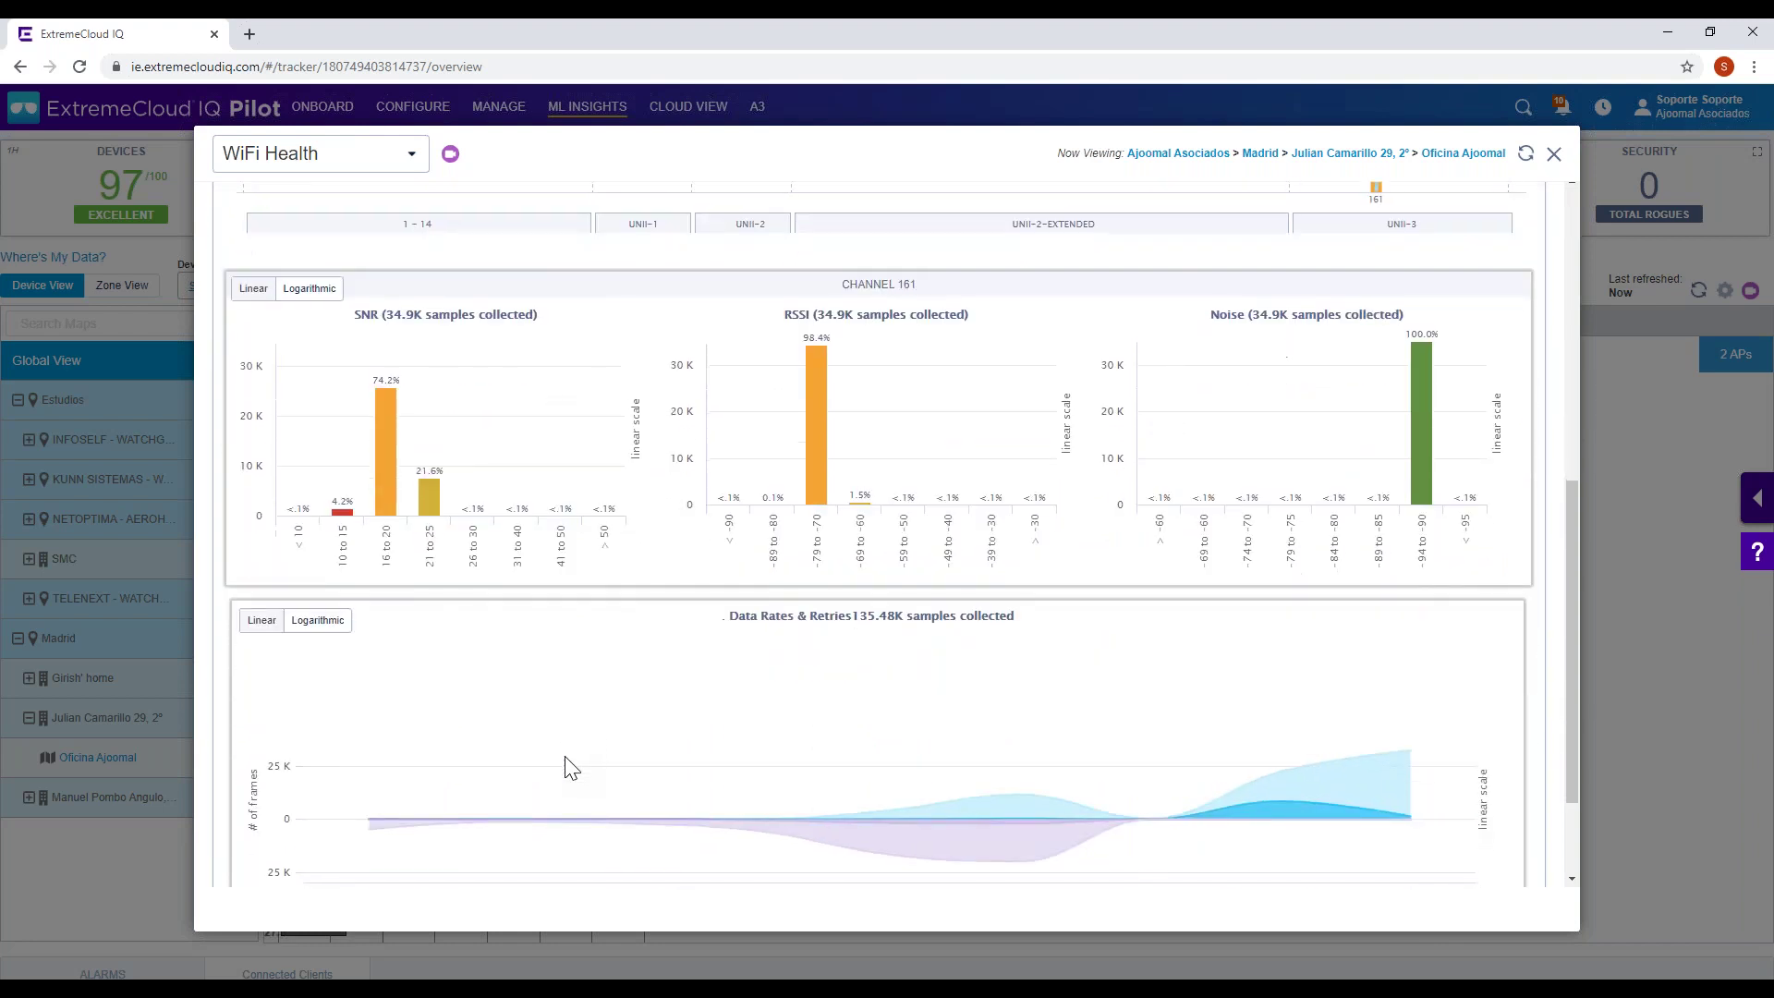
pyautogui.scroll(-1, 571, 767)
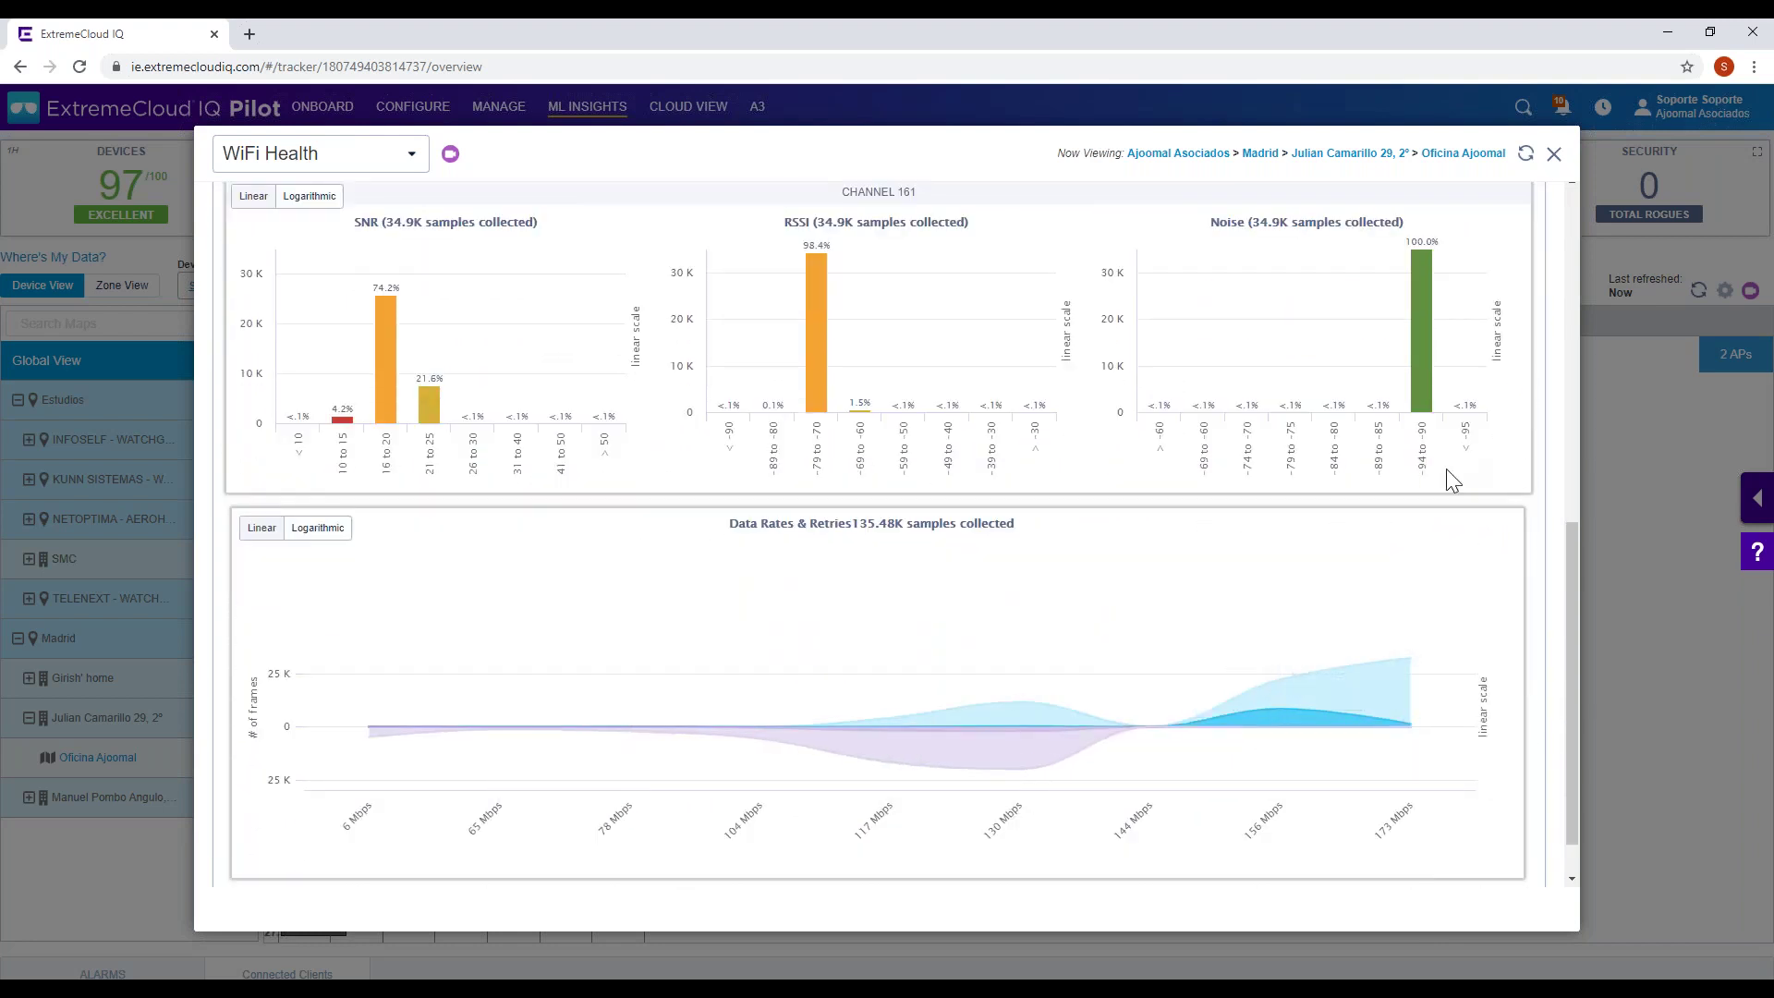
pyautogui.scroll(-1, 1213, 442)
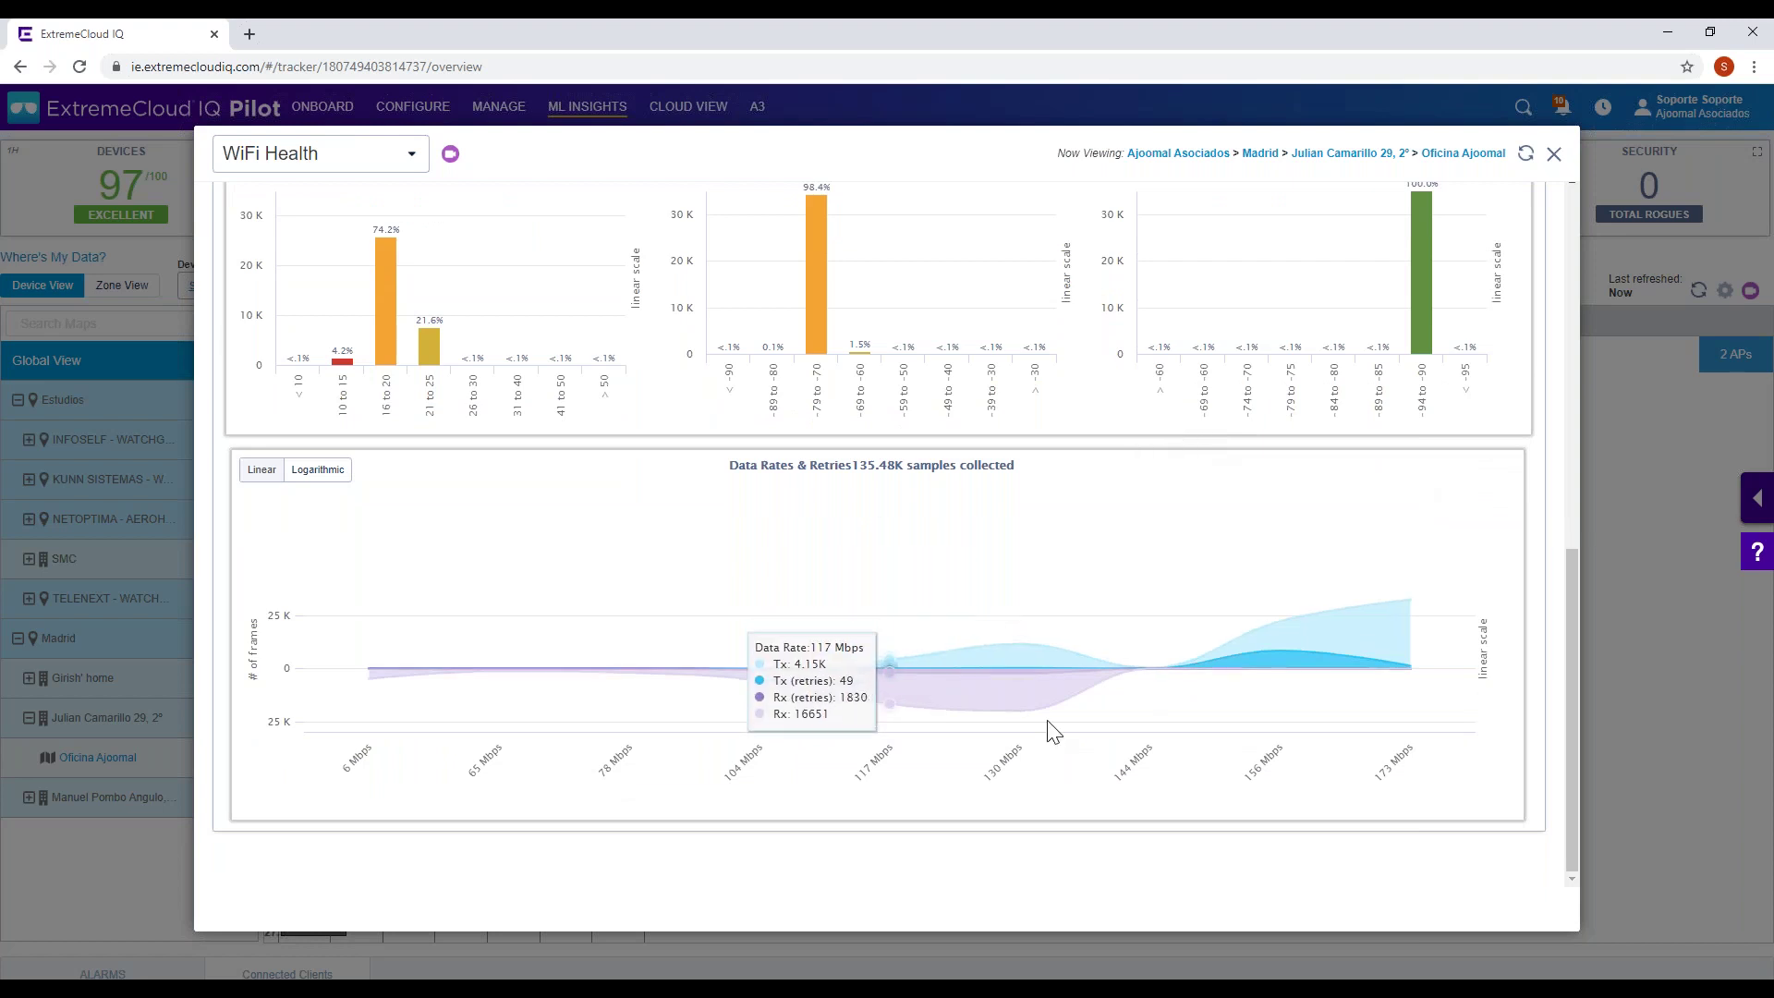
pyautogui.scroll(10, 475, 503)
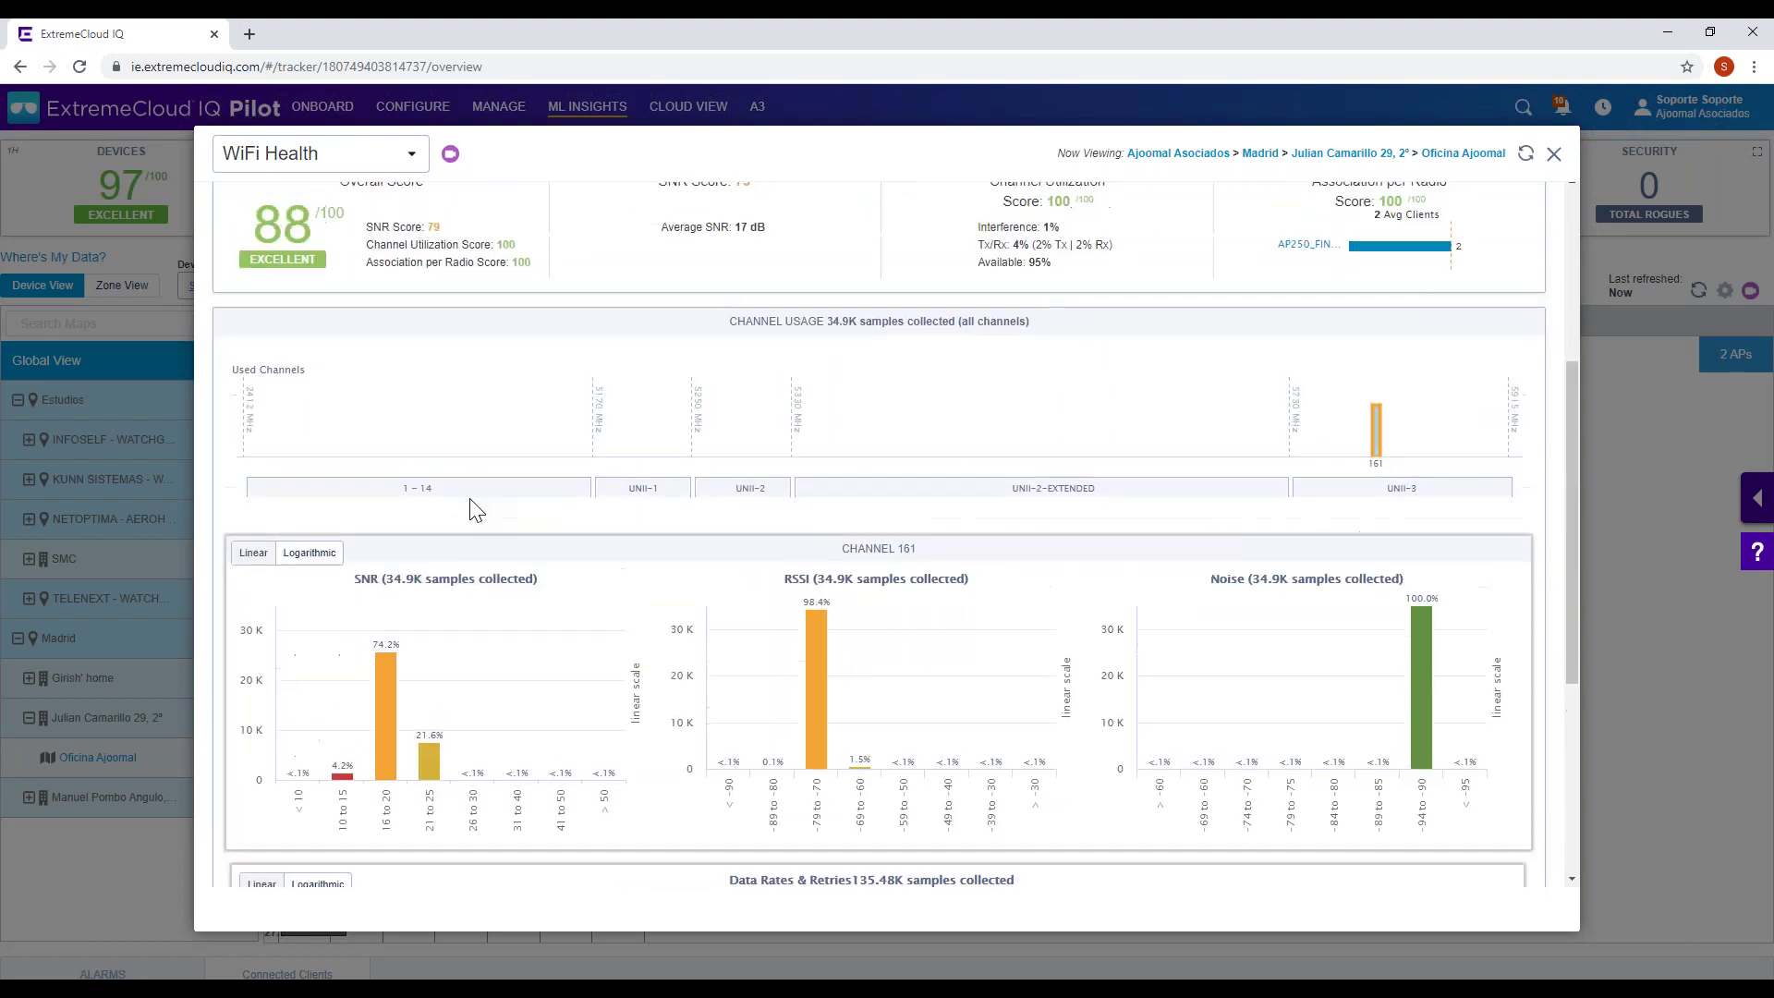
# - Switch the health view to Applications Health and set its time range to 24 Hours
pyautogui.click(369, 155)
pyautogui.click(358, 320)
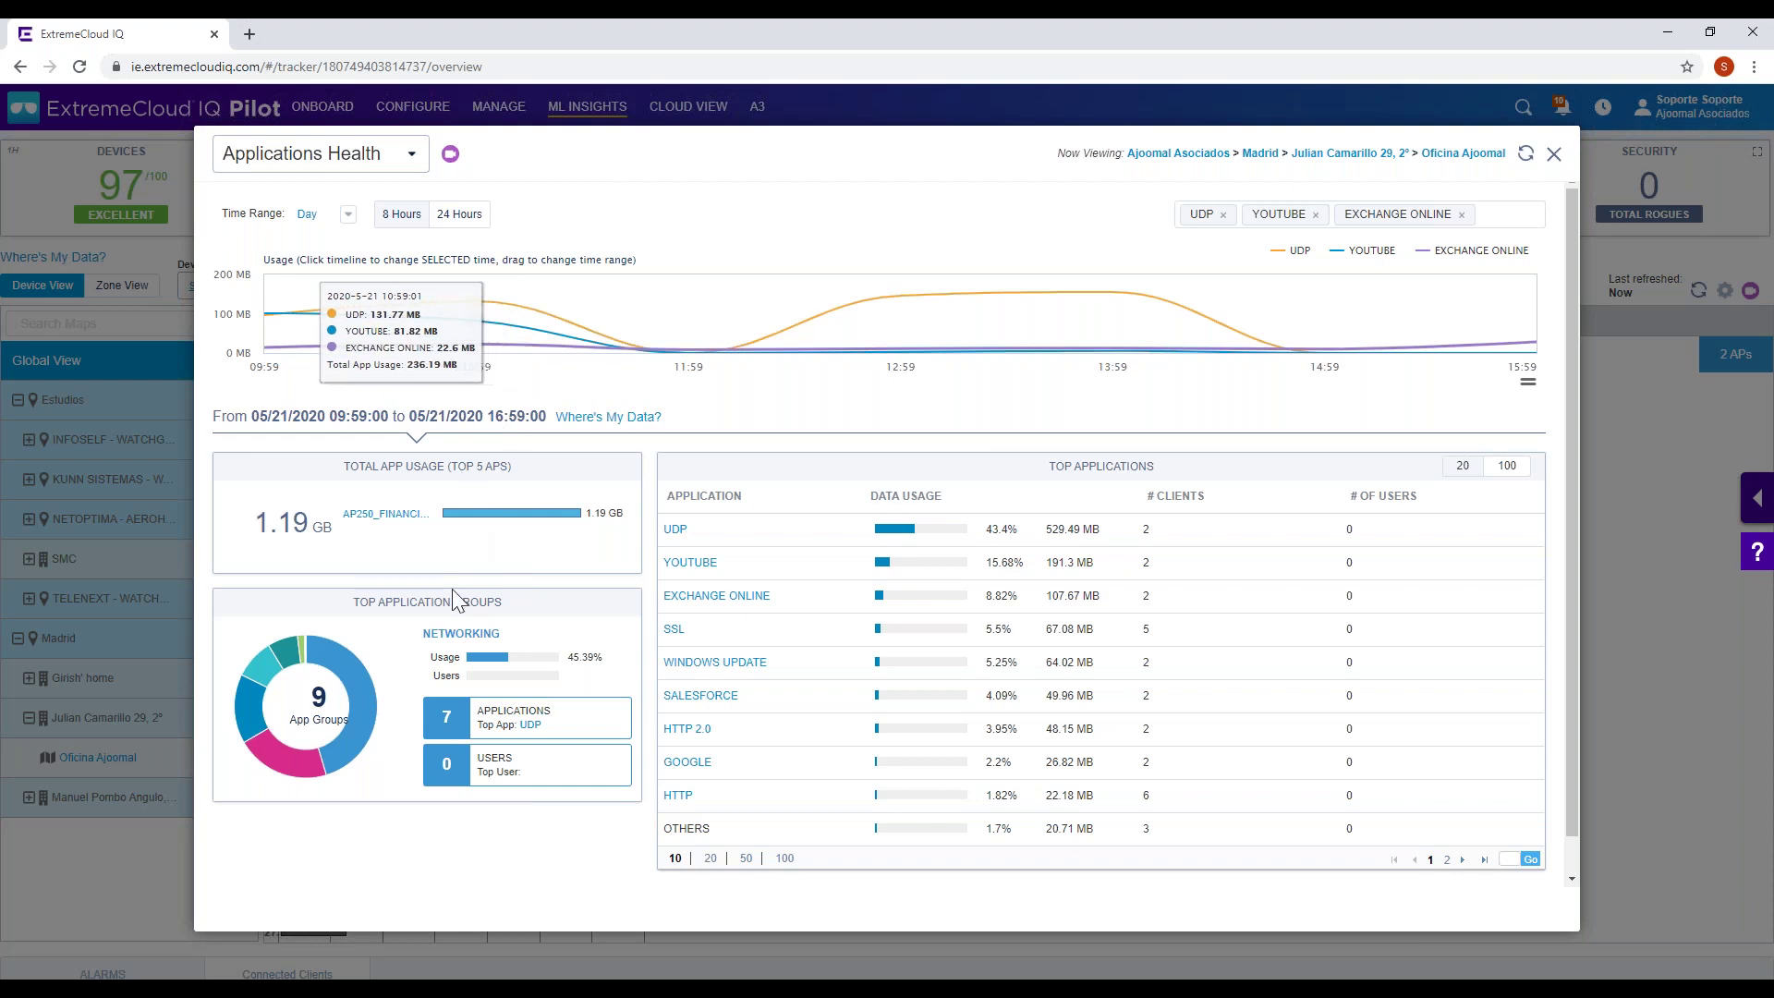
pyautogui.click(442, 218)
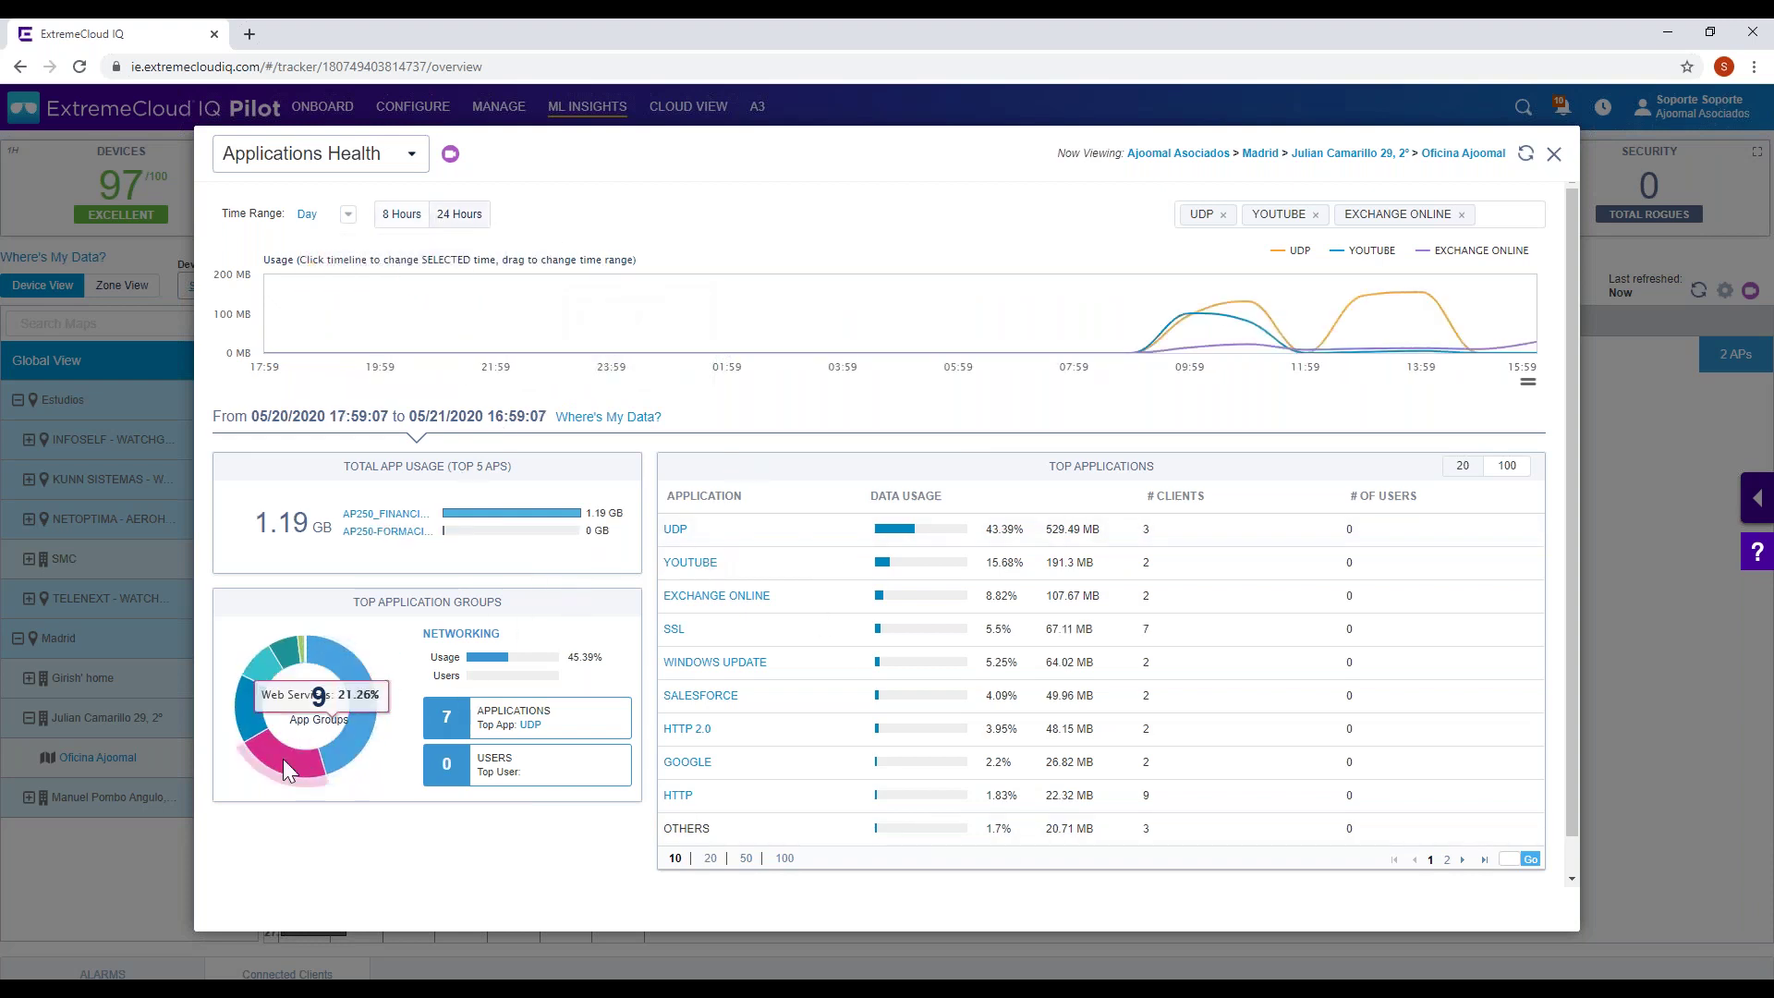
# - Open the YOUTUBE application's details from the top applications list and show its usage for 24 Hours
pyautogui.click(696, 567)
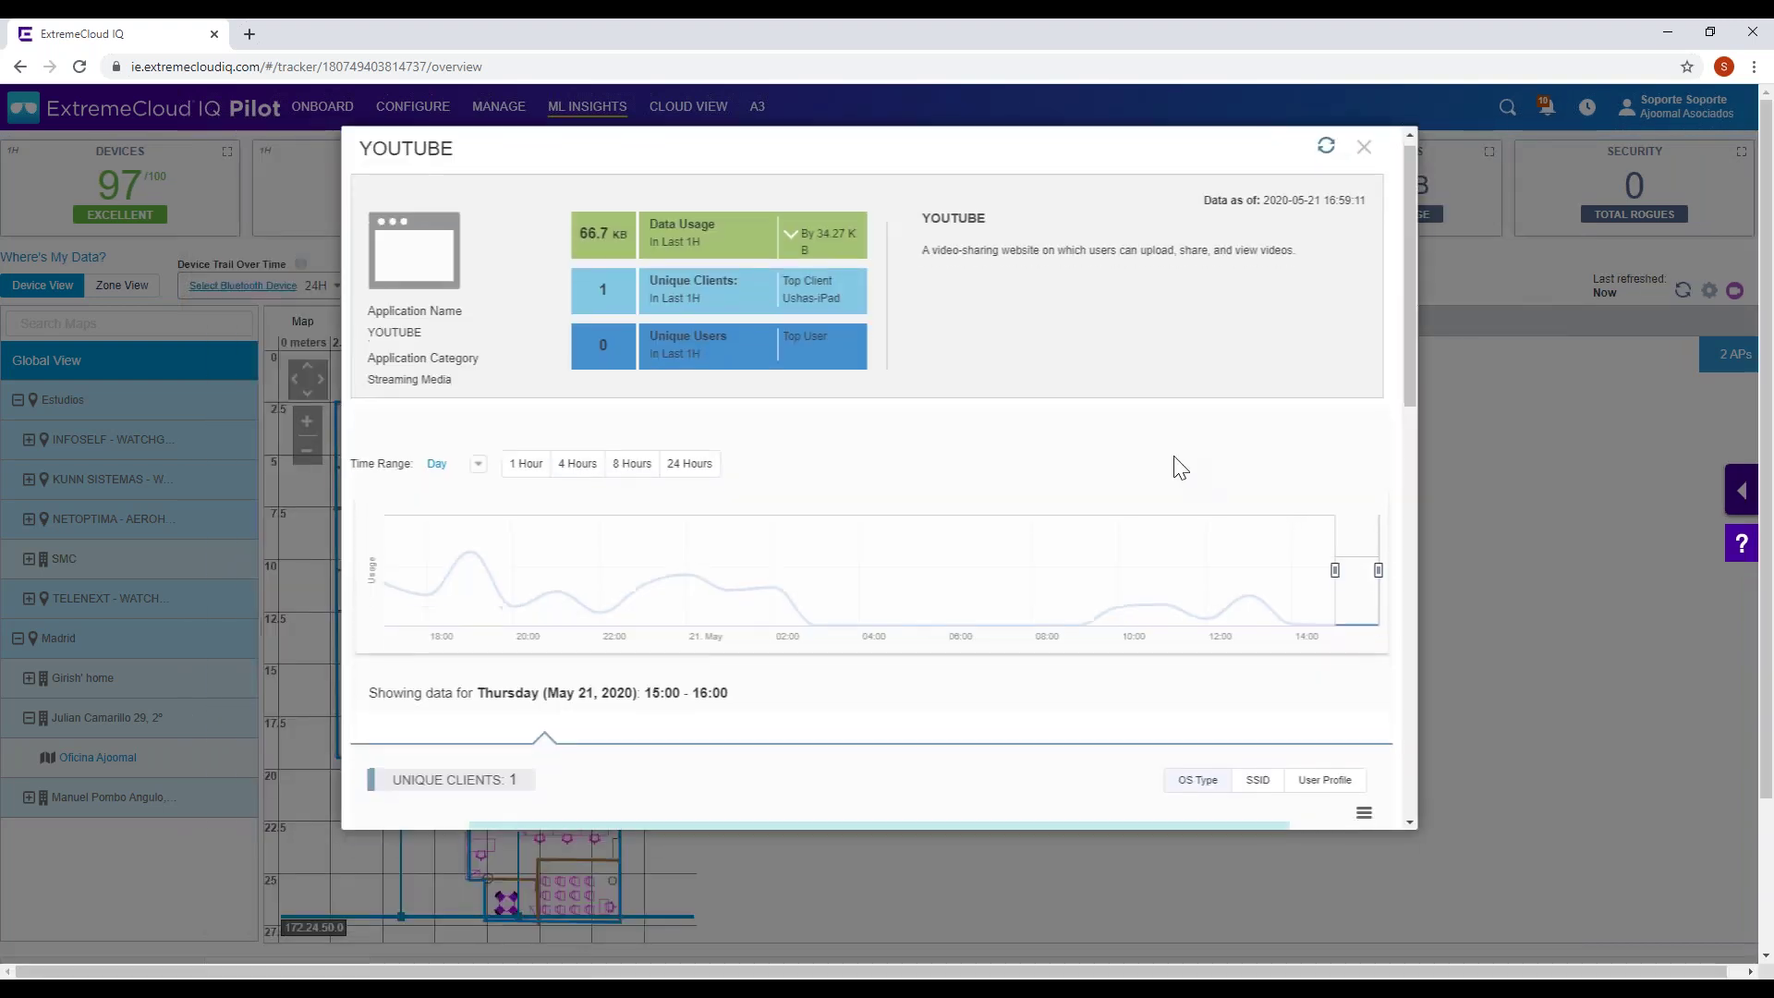
pyautogui.scroll(-3, 1176, 463)
pyautogui.scroll(-1, 1180, 461)
pyautogui.scroll(4, 684, 554)
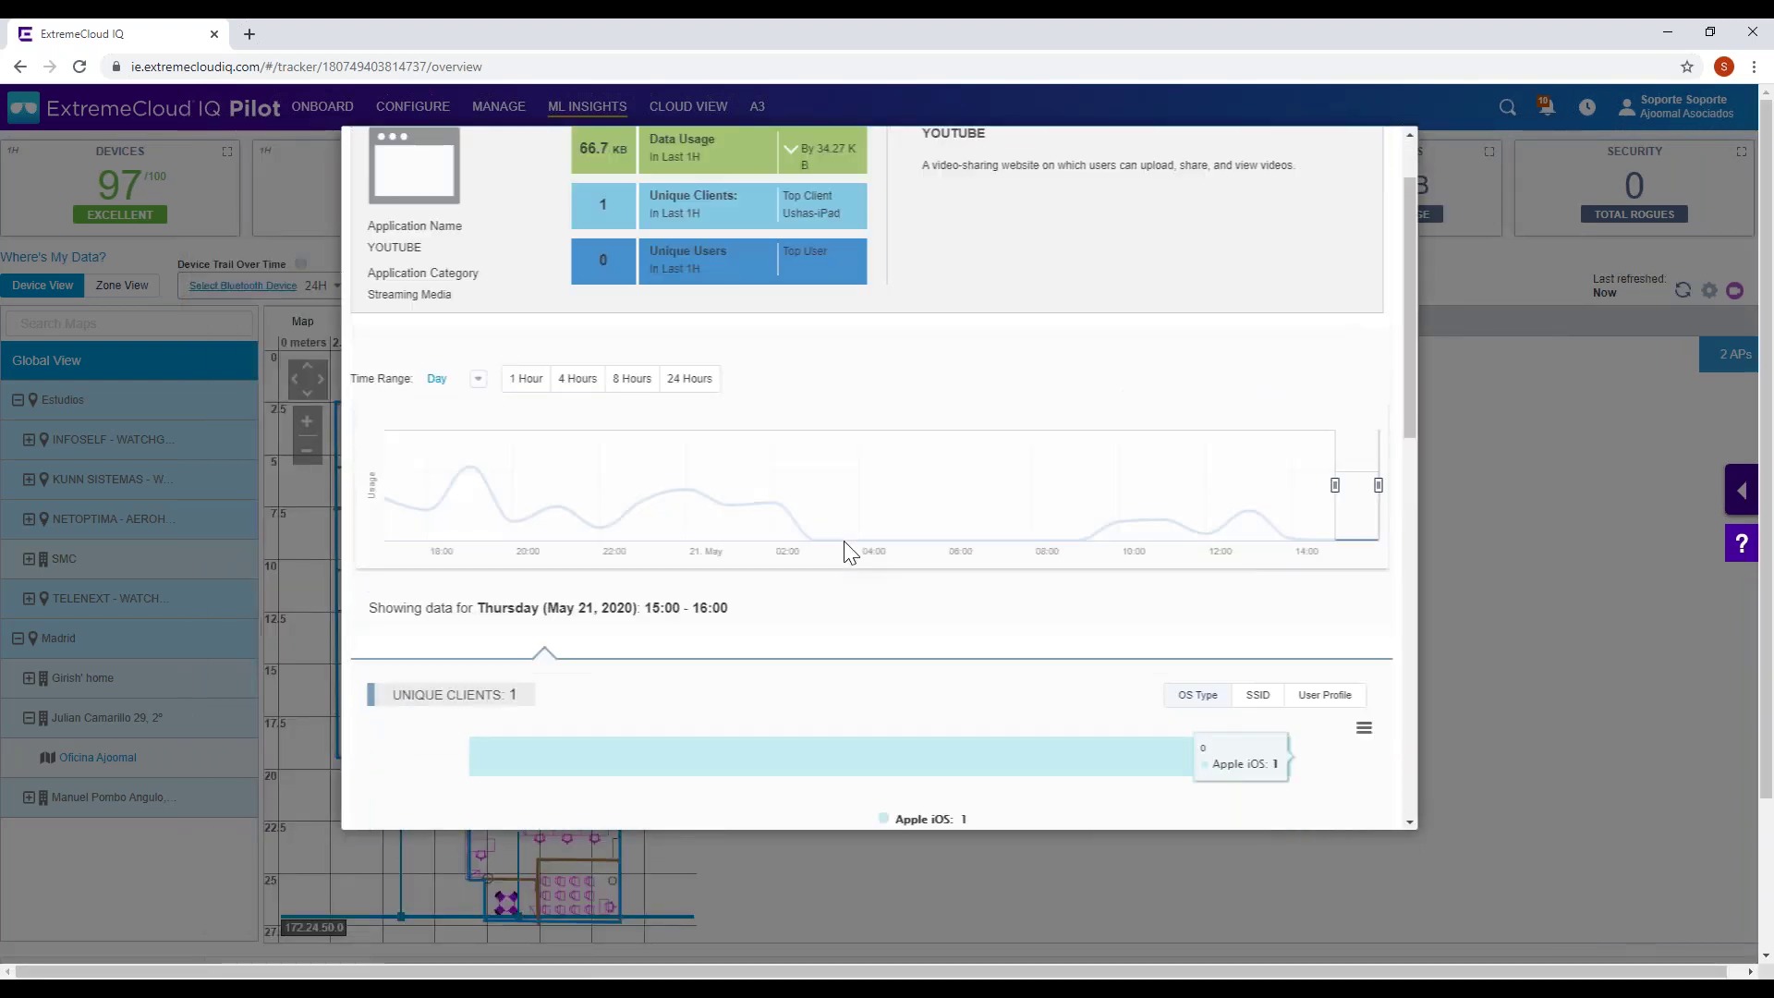
pyautogui.click(702, 475)
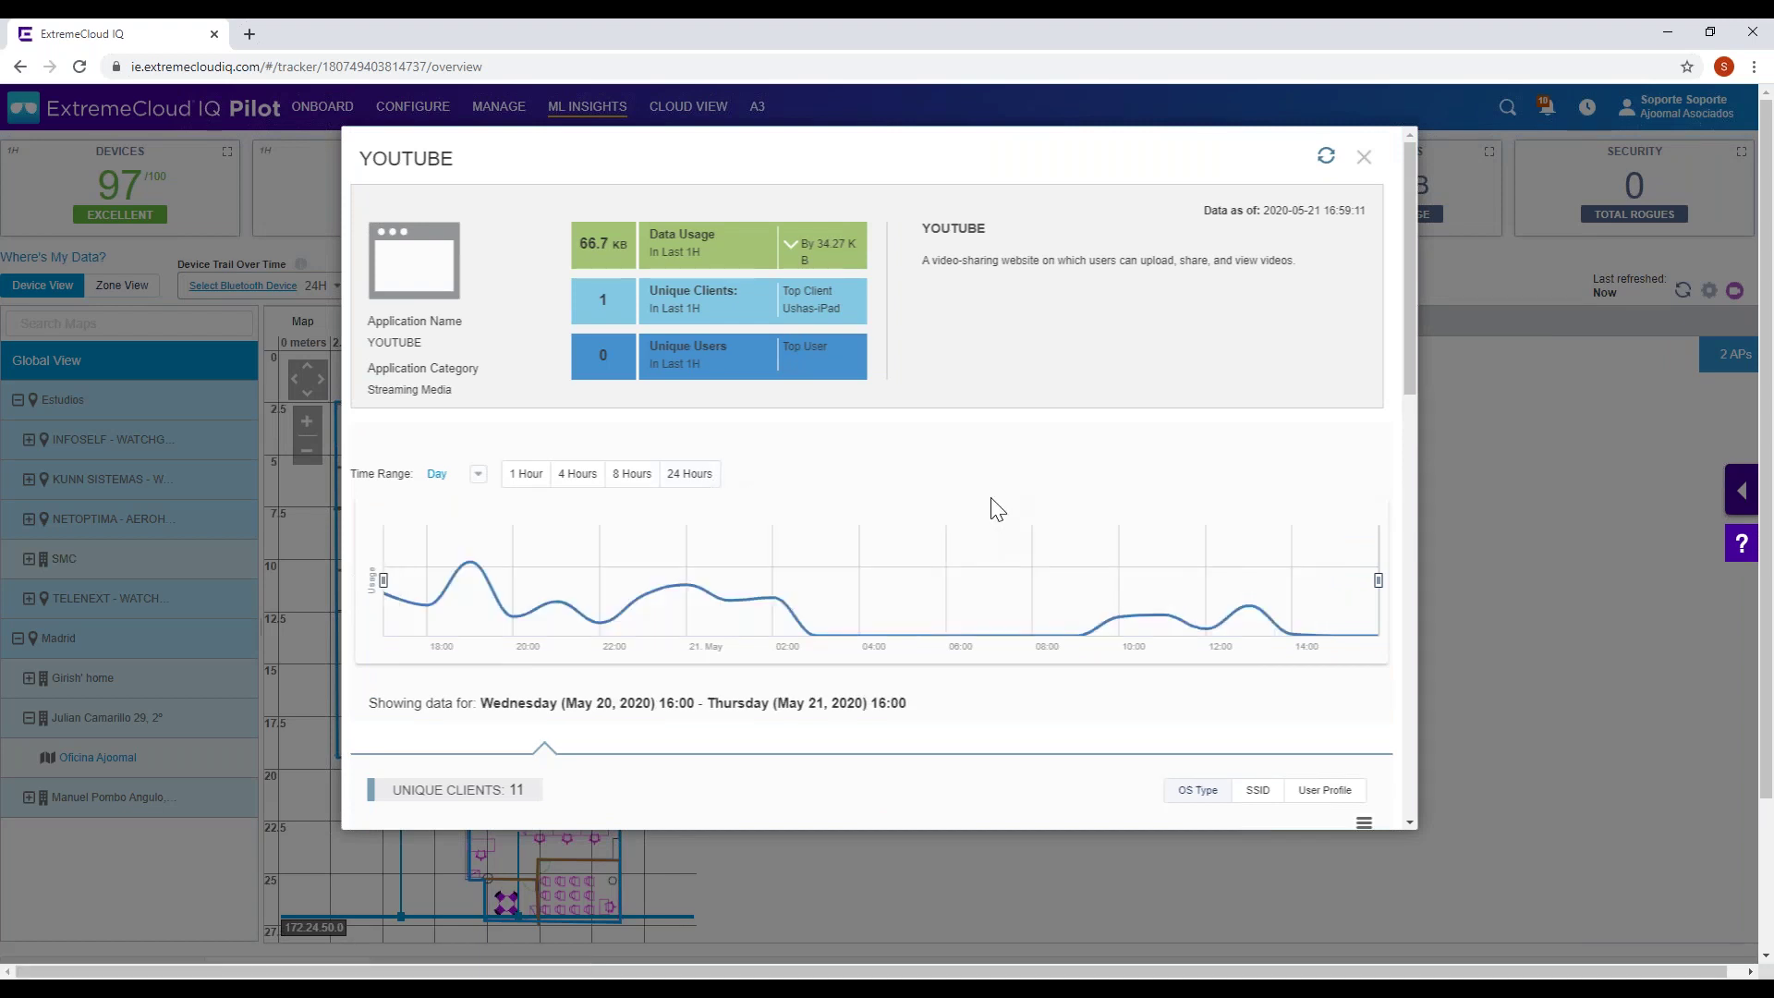
# - Review YouTube's unique clients, network usage, top locations and top clients by usage, and close the application details
pyautogui.scroll(-4, 990, 499)
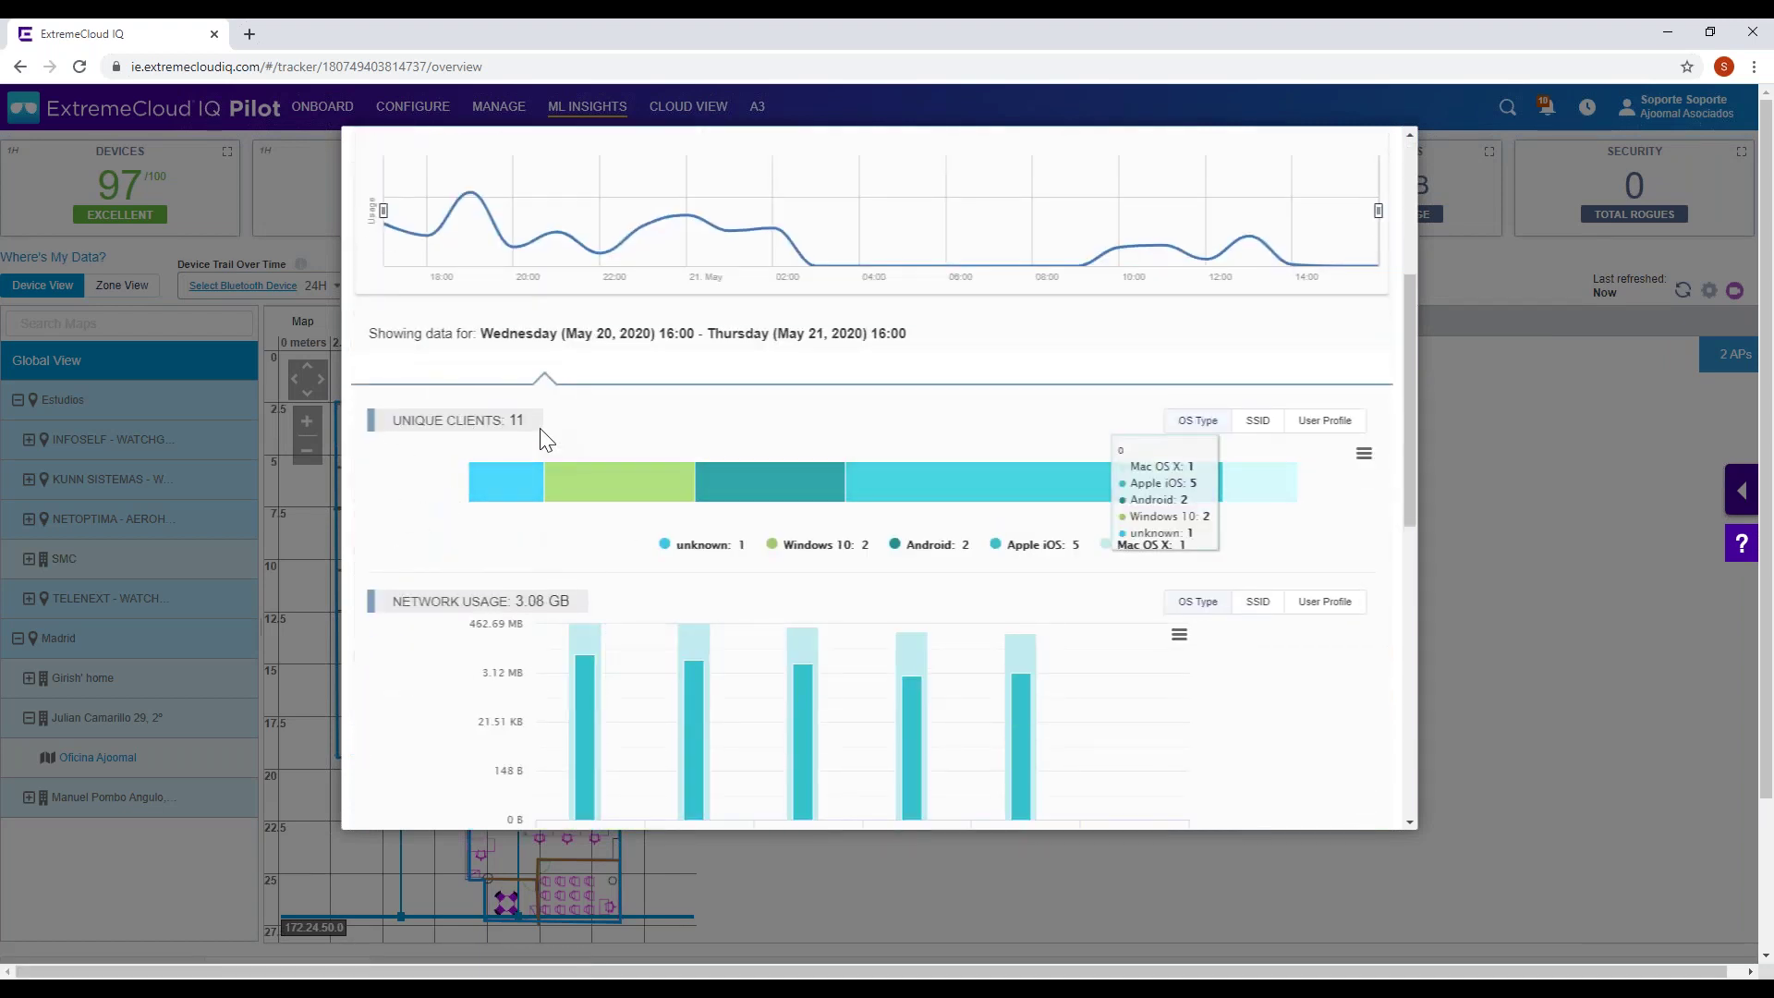
pyautogui.scroll(-1, 571, 547)
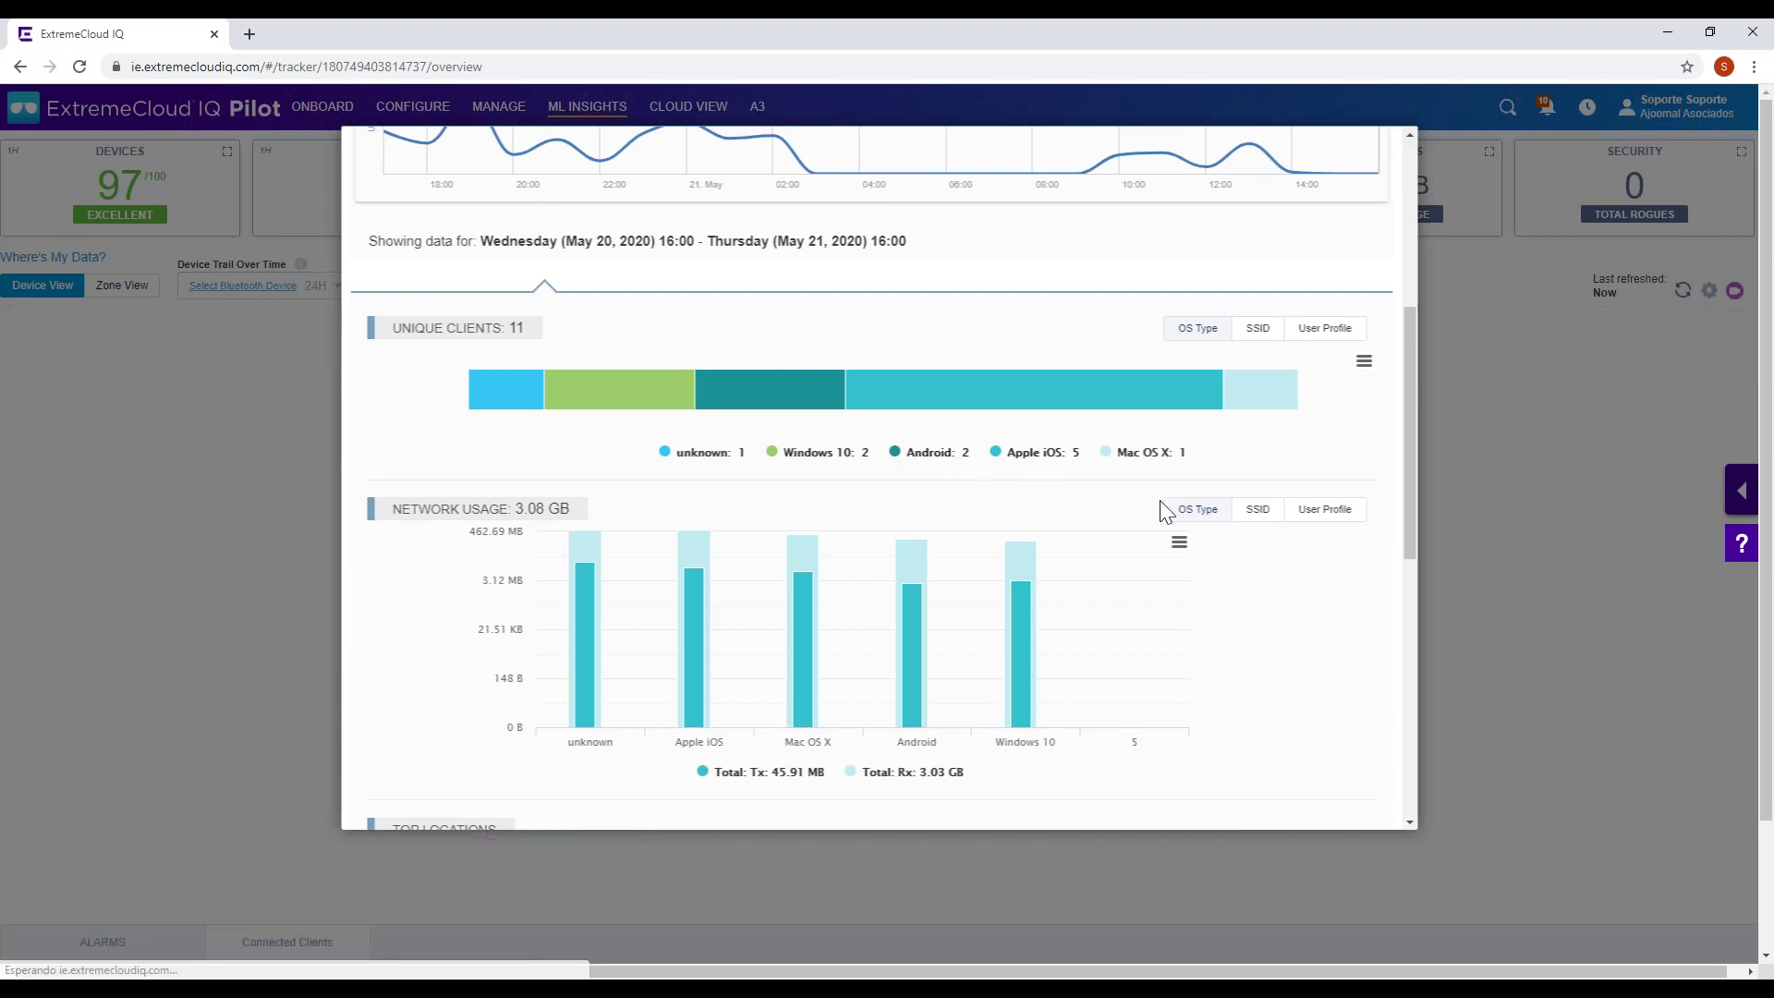
pyautogui.scroll(-6, 1162, 508)
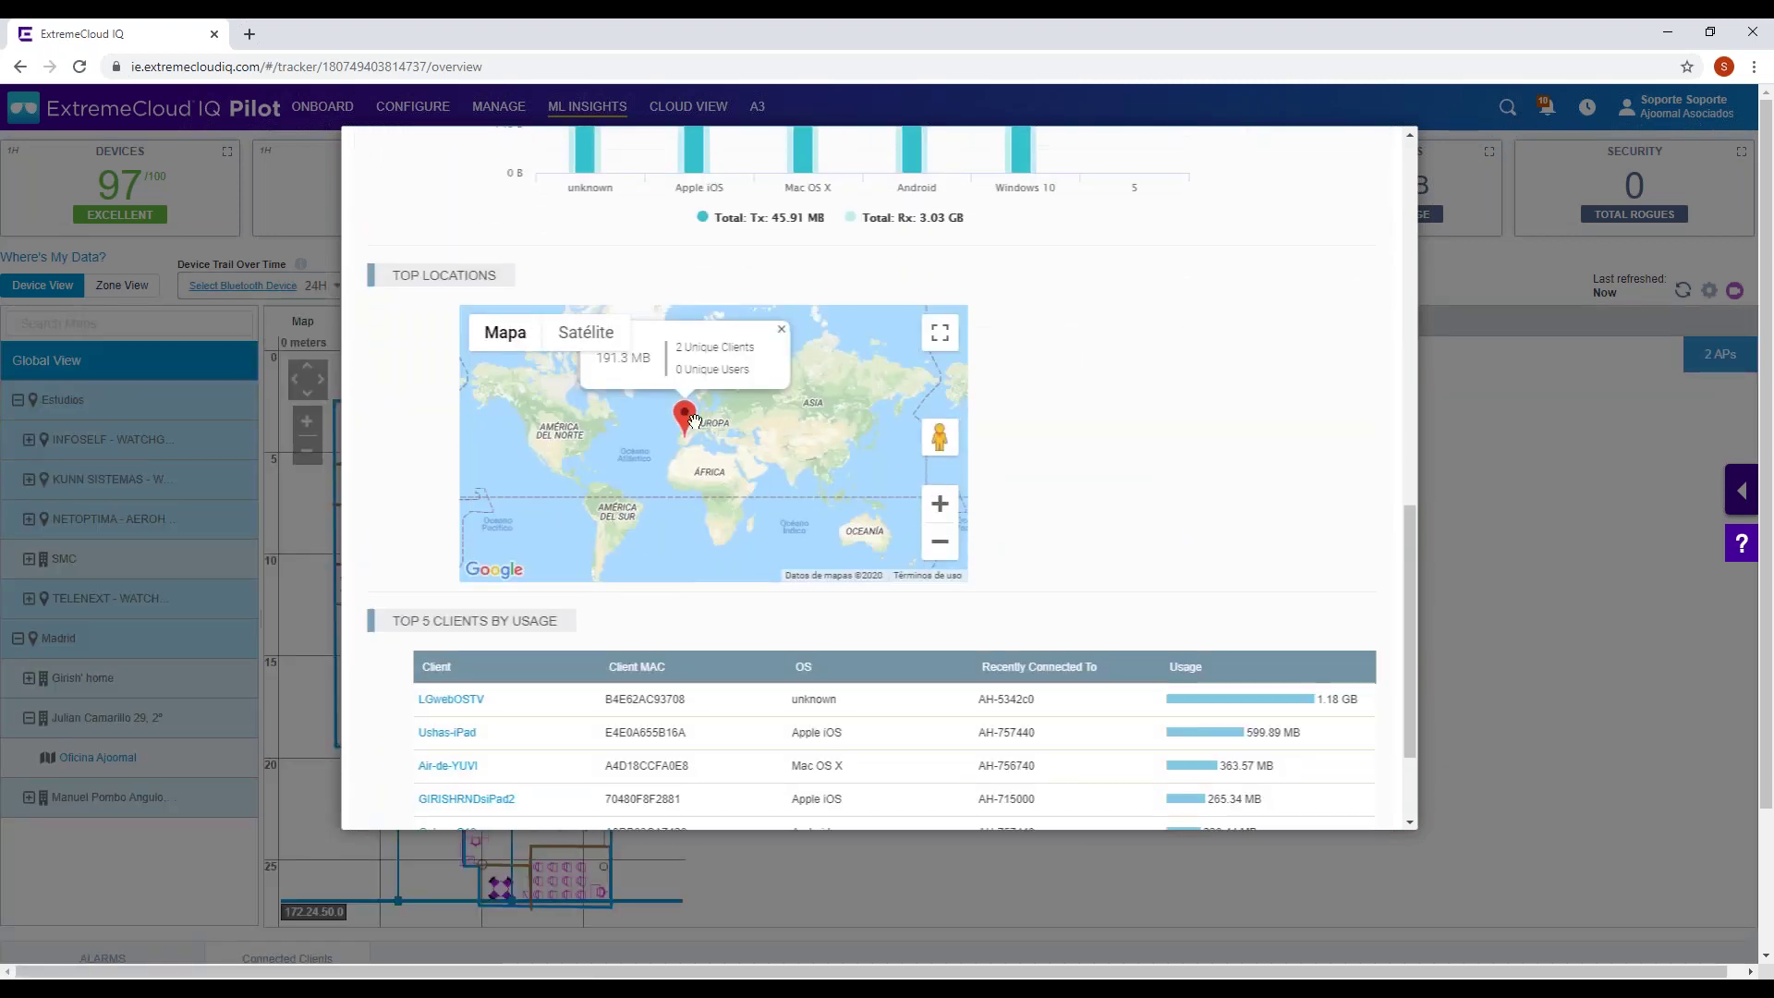
pyautogui.scroll(-2, 679, 369)
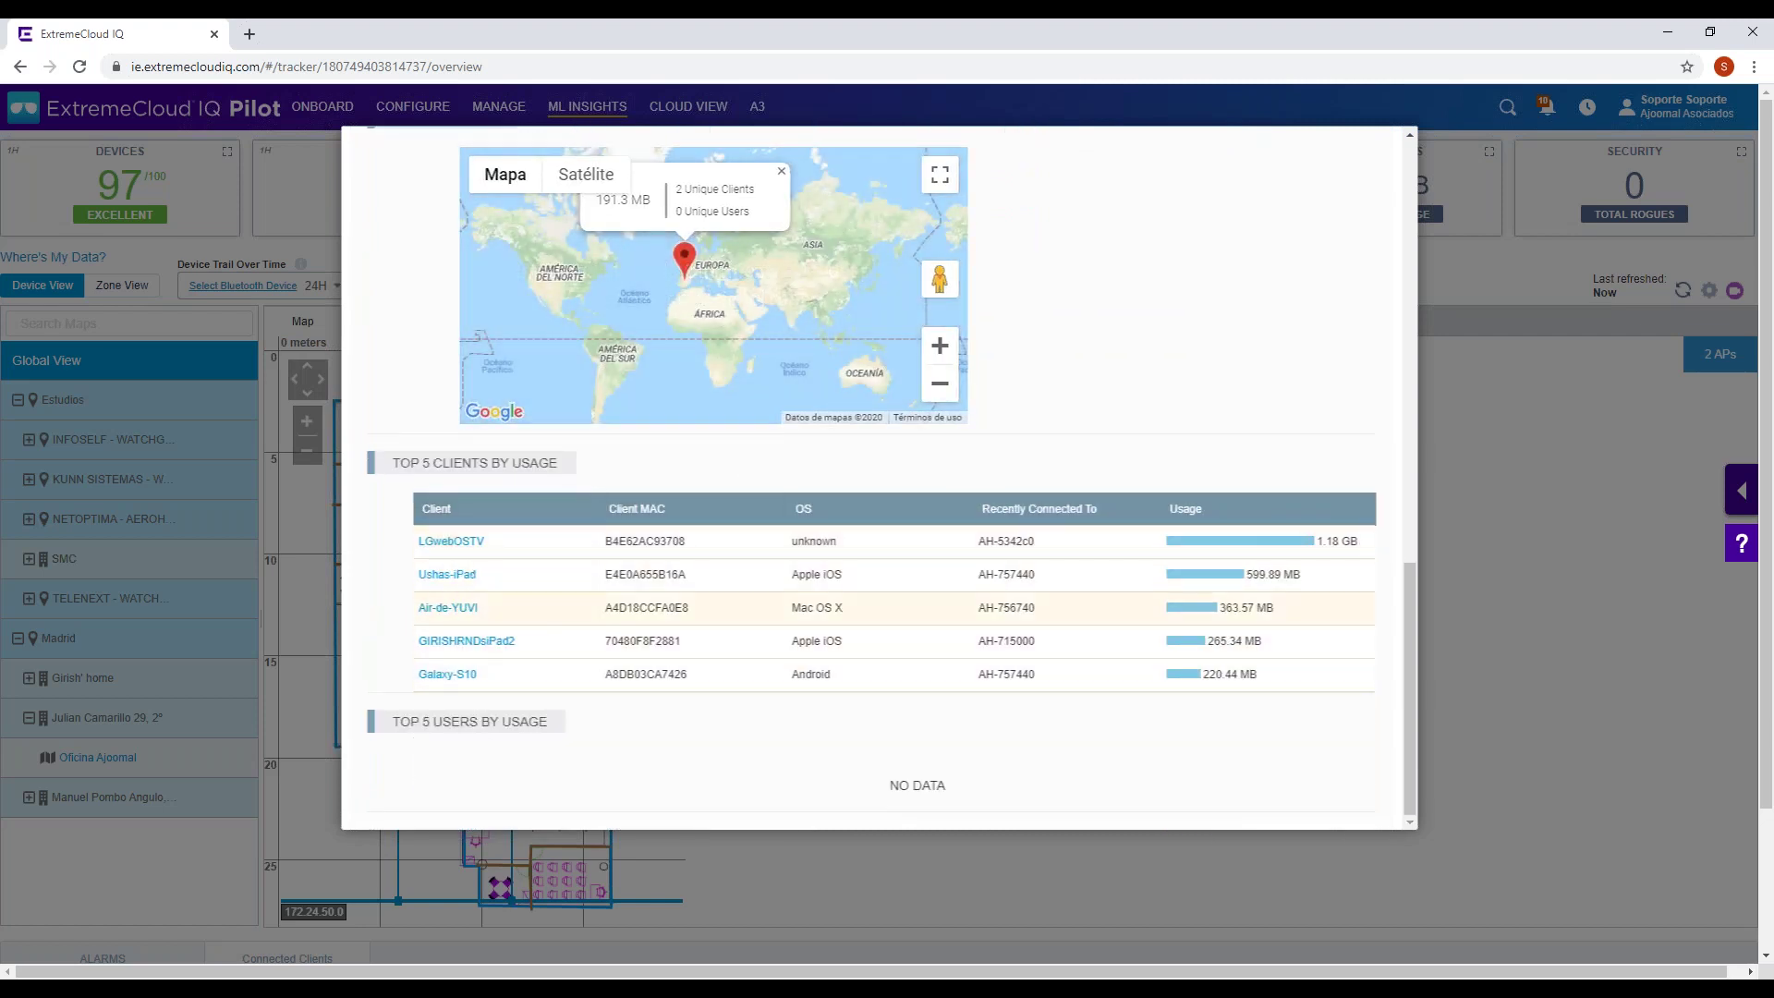
pyautogui.scroll(15, 812, 677)
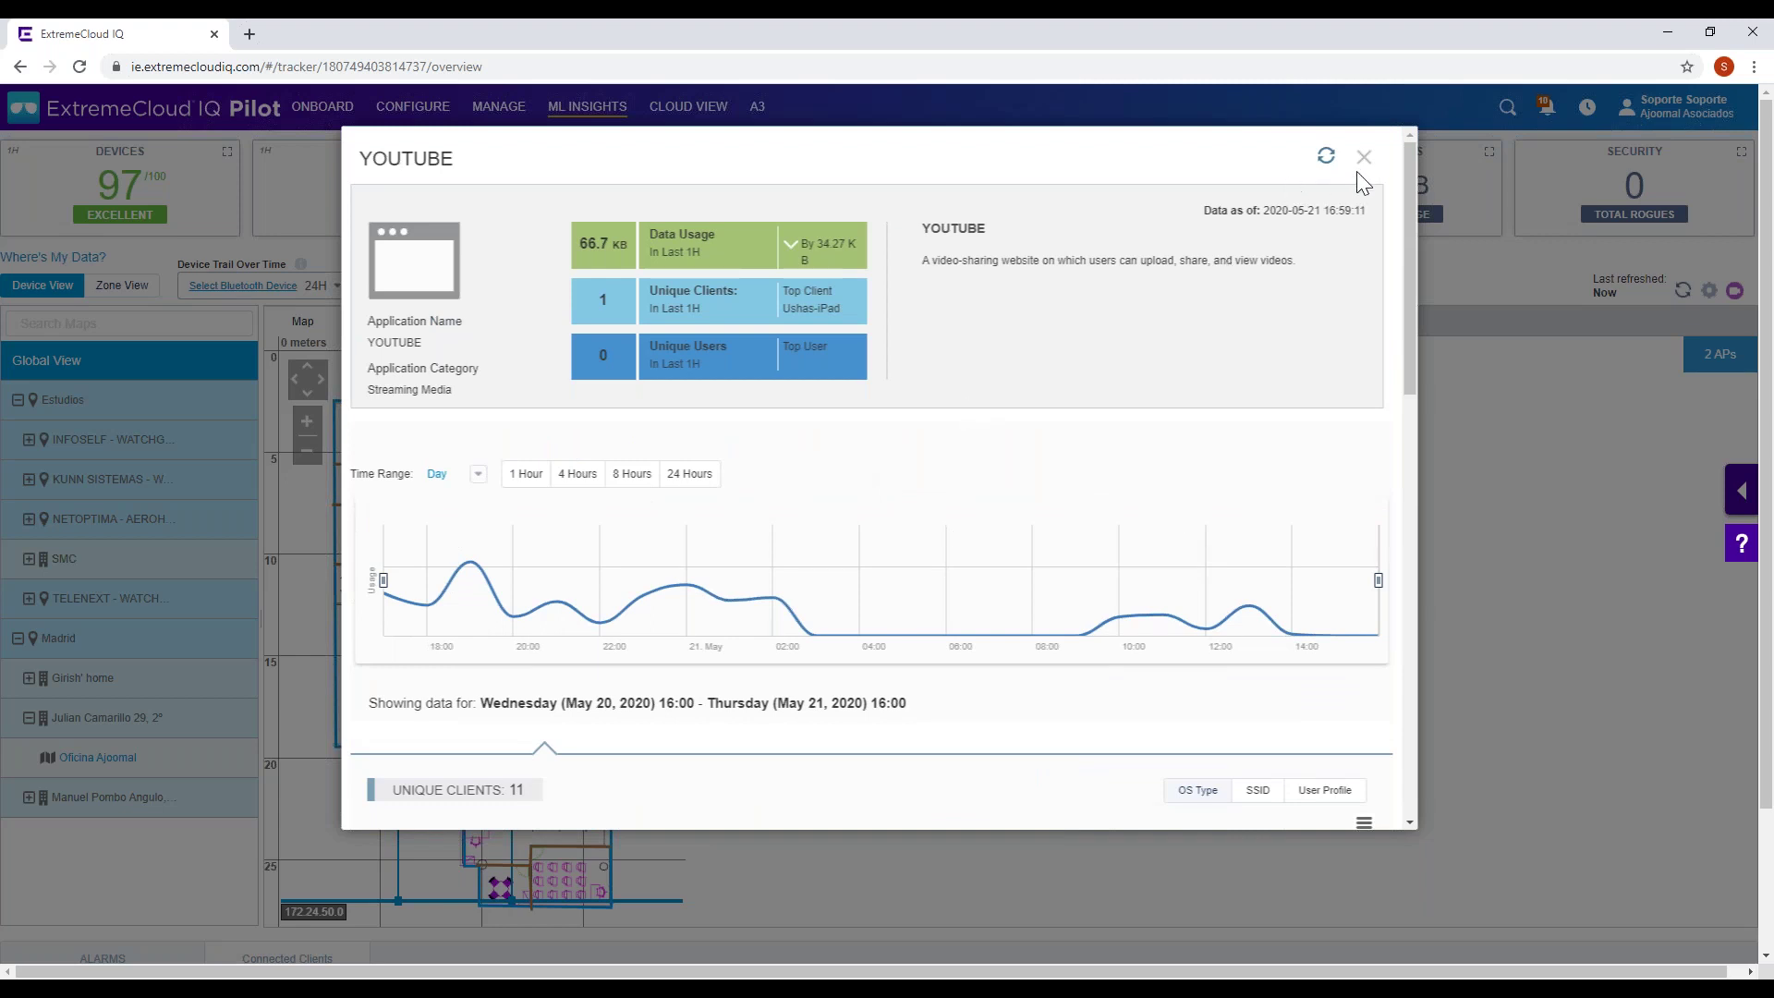
pyautogui.click(1364, 160)
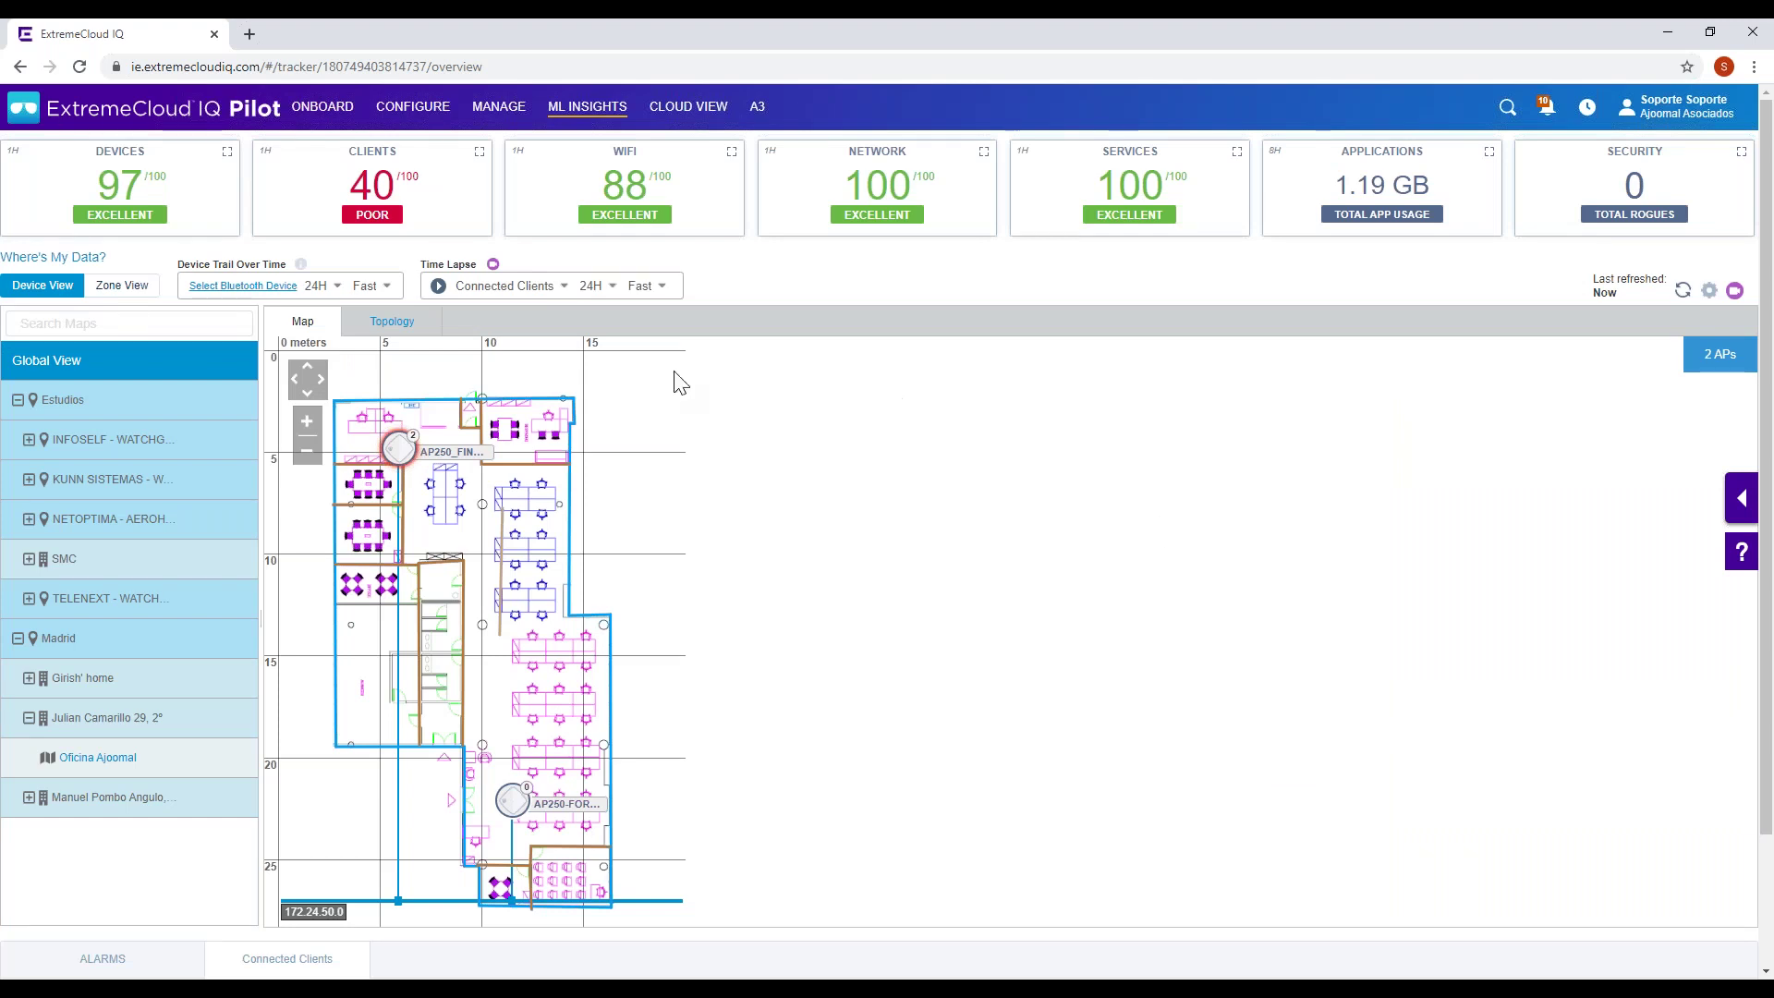
# - Open Proximity & Presence from ML Insights and examine the Visitors, Loyalty and Connections charts
pyautogui.moveTo(587, 116)
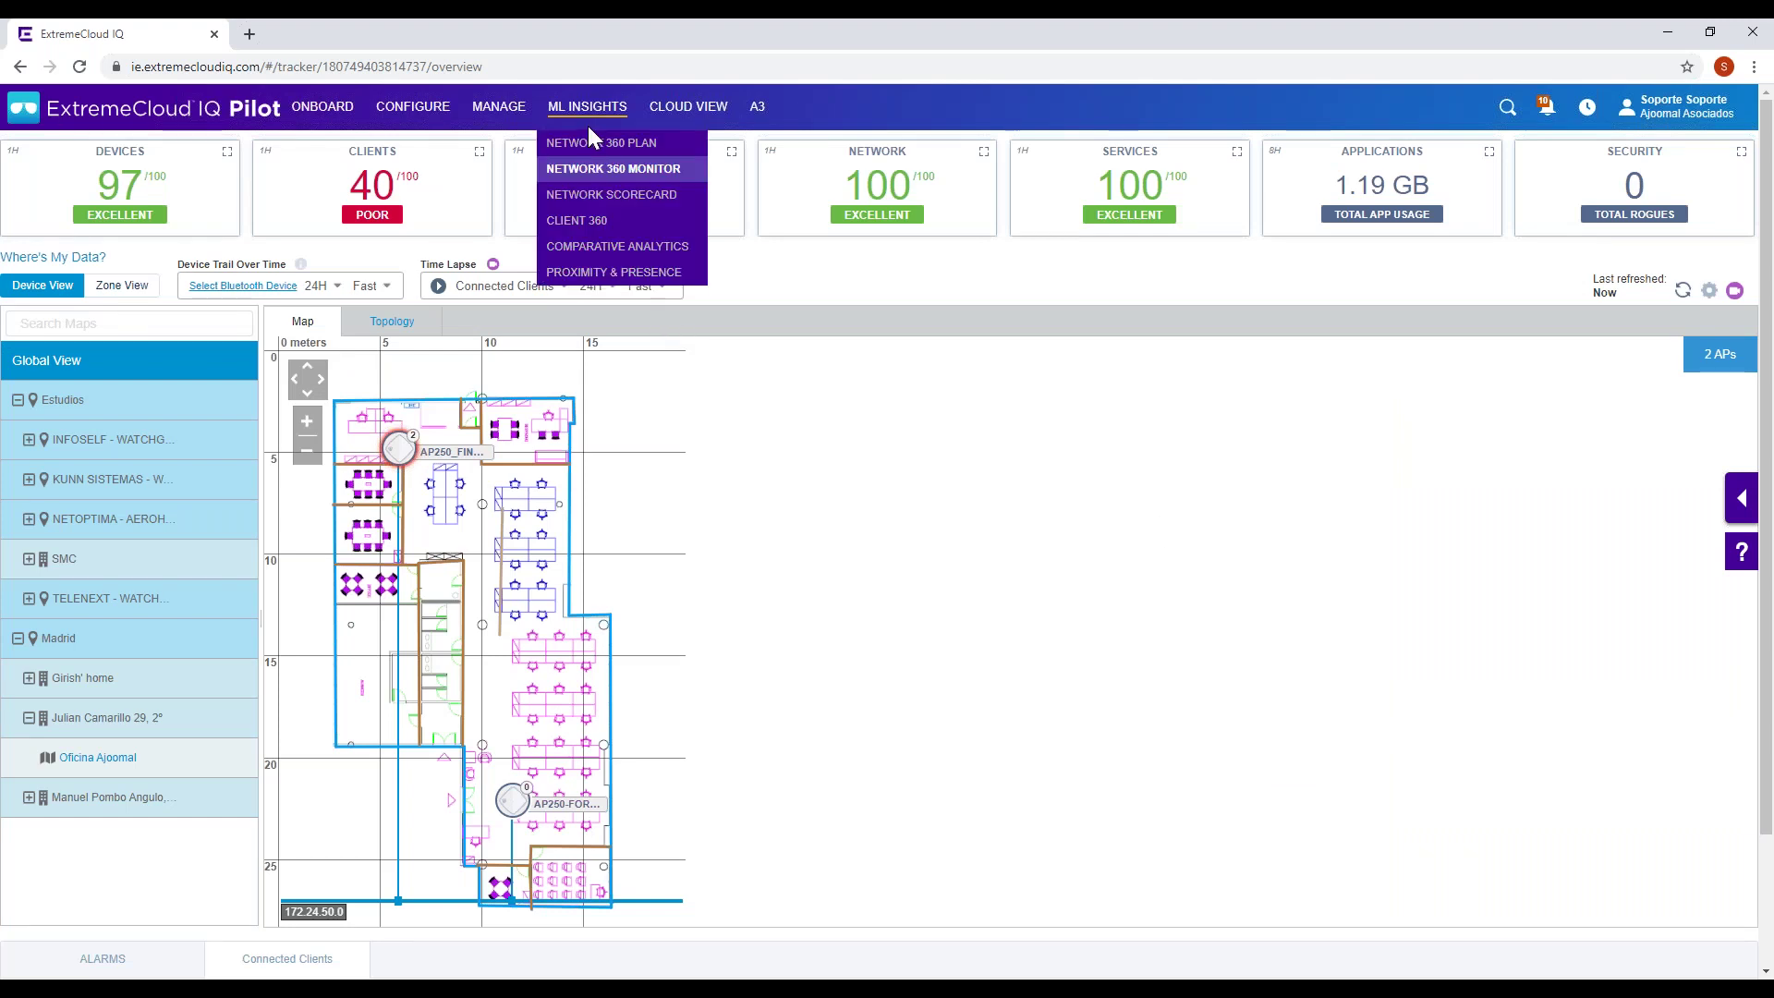
pyautogui.click(628, 277)
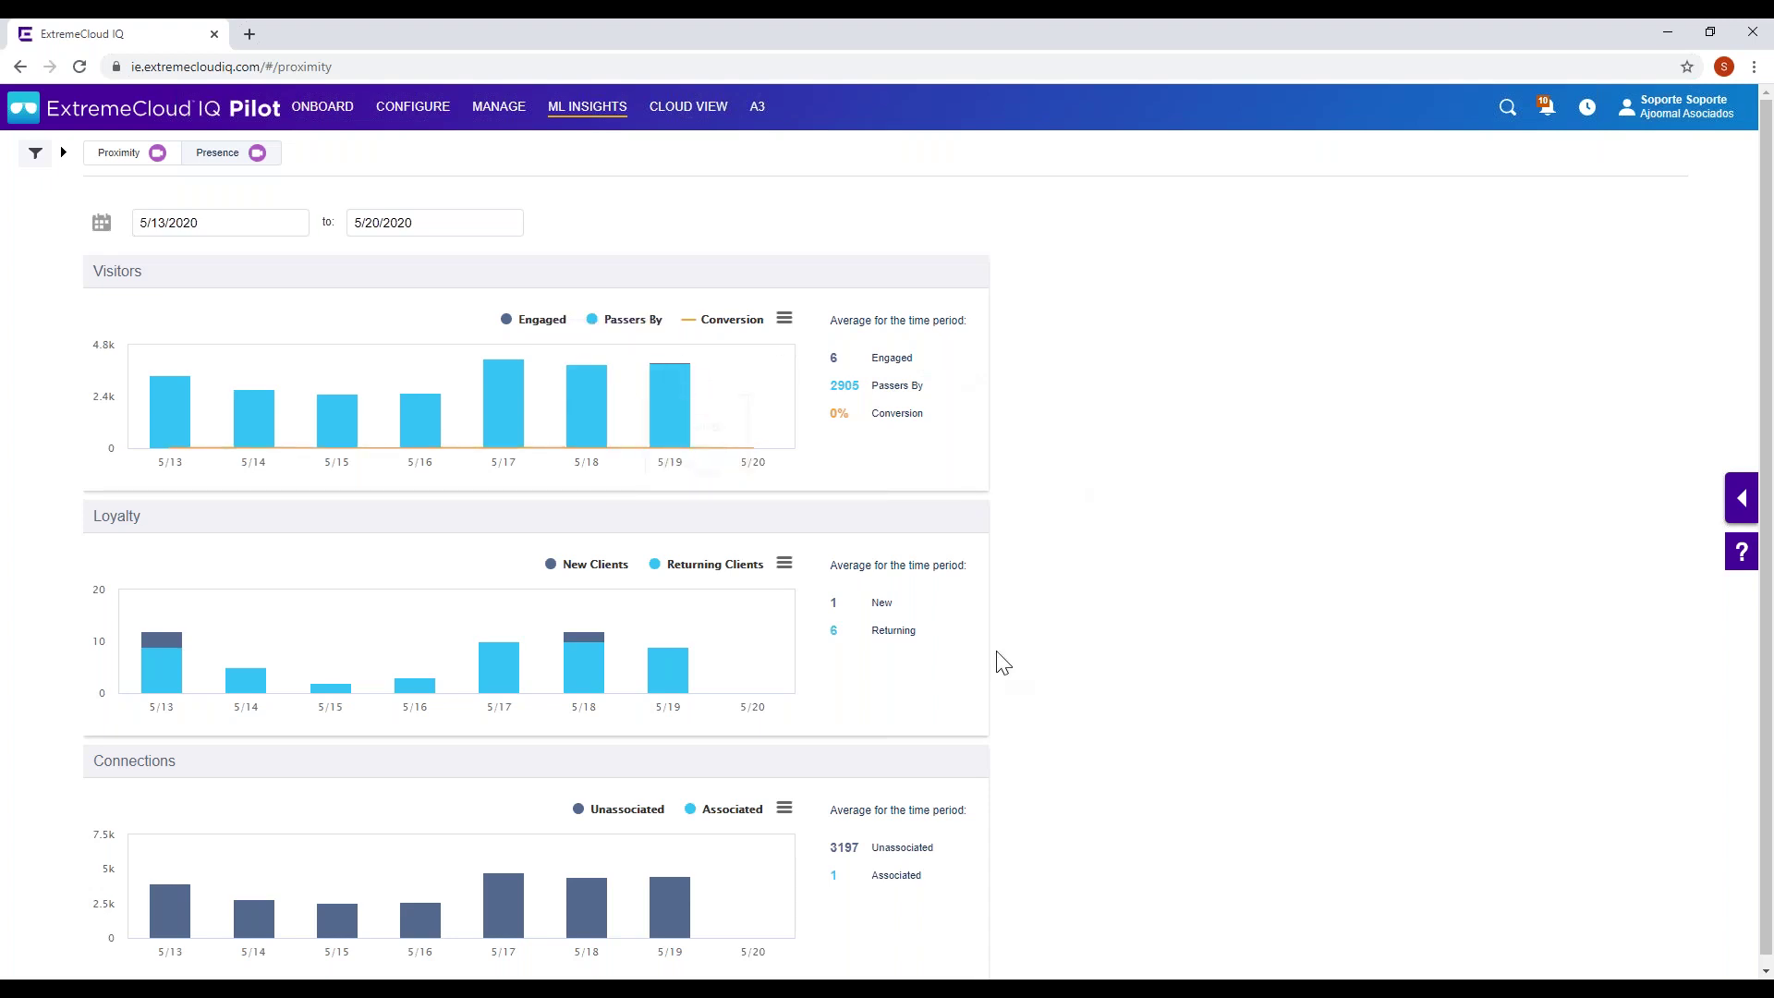
pyautogui.scroll(-1, 1003, 666)
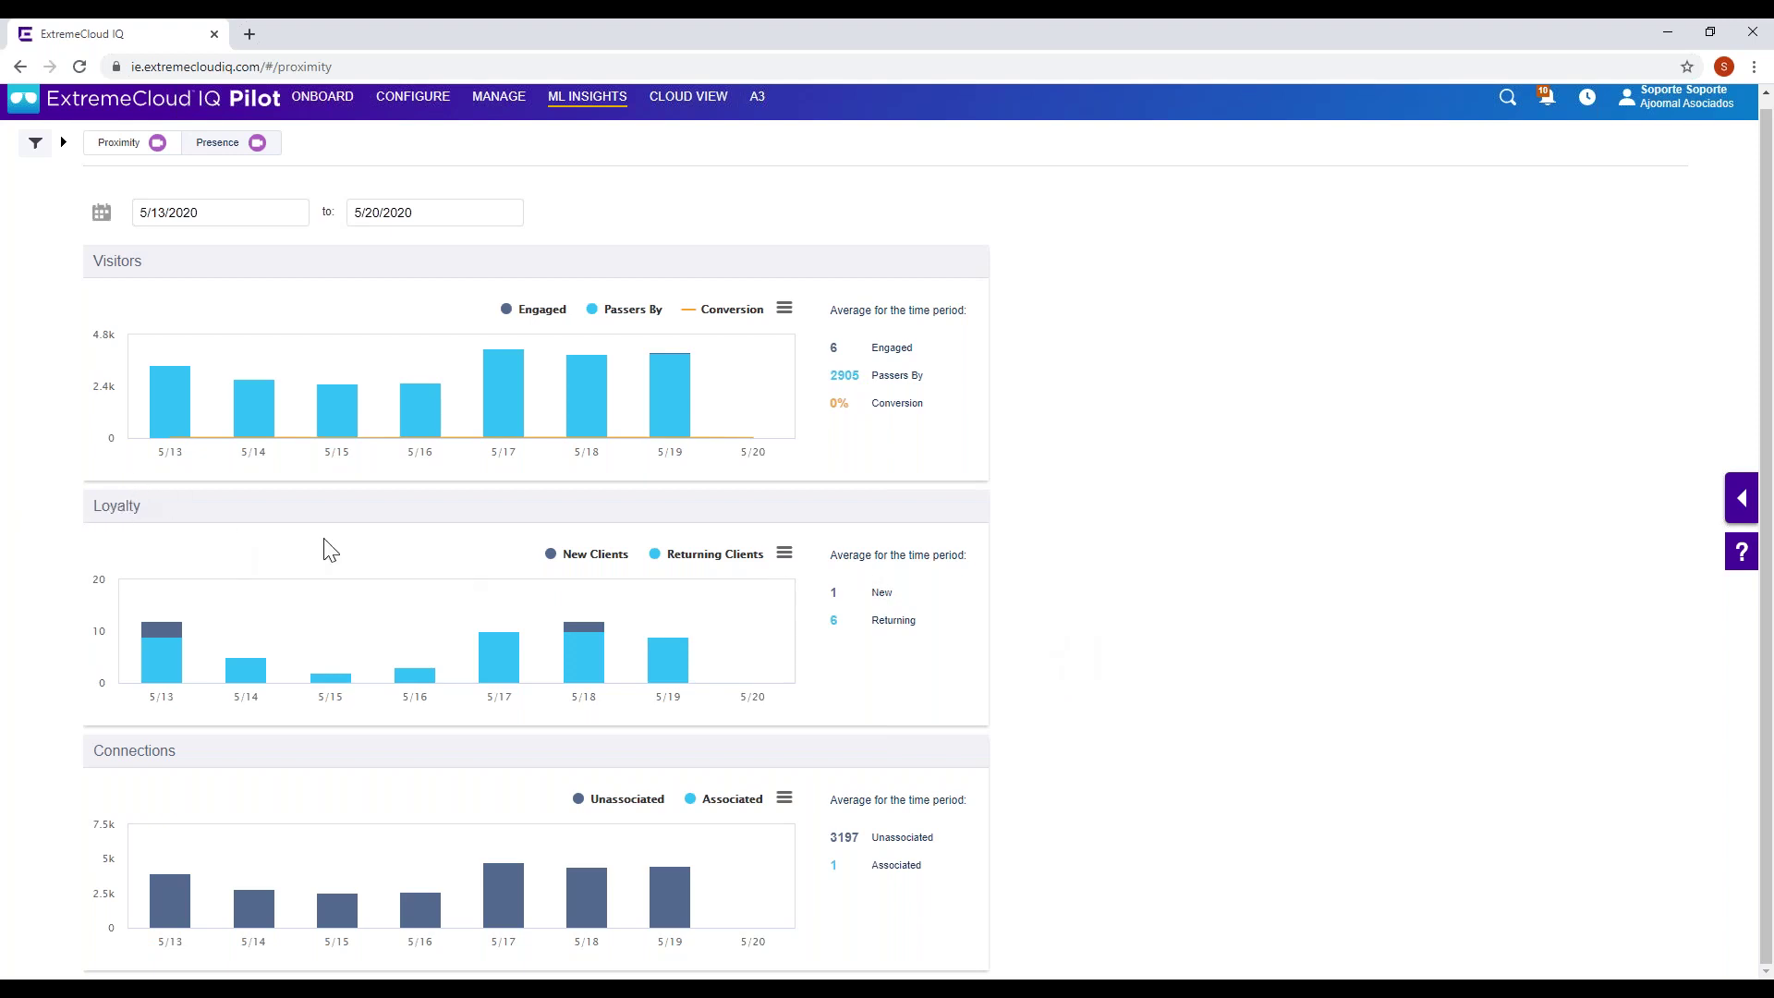
pyautogui.moveTo(718, 650)
pyautogui.moveTo(923, 628); pyautogui.dragTo(839, 617)
pyautogui.click(1242, 614)
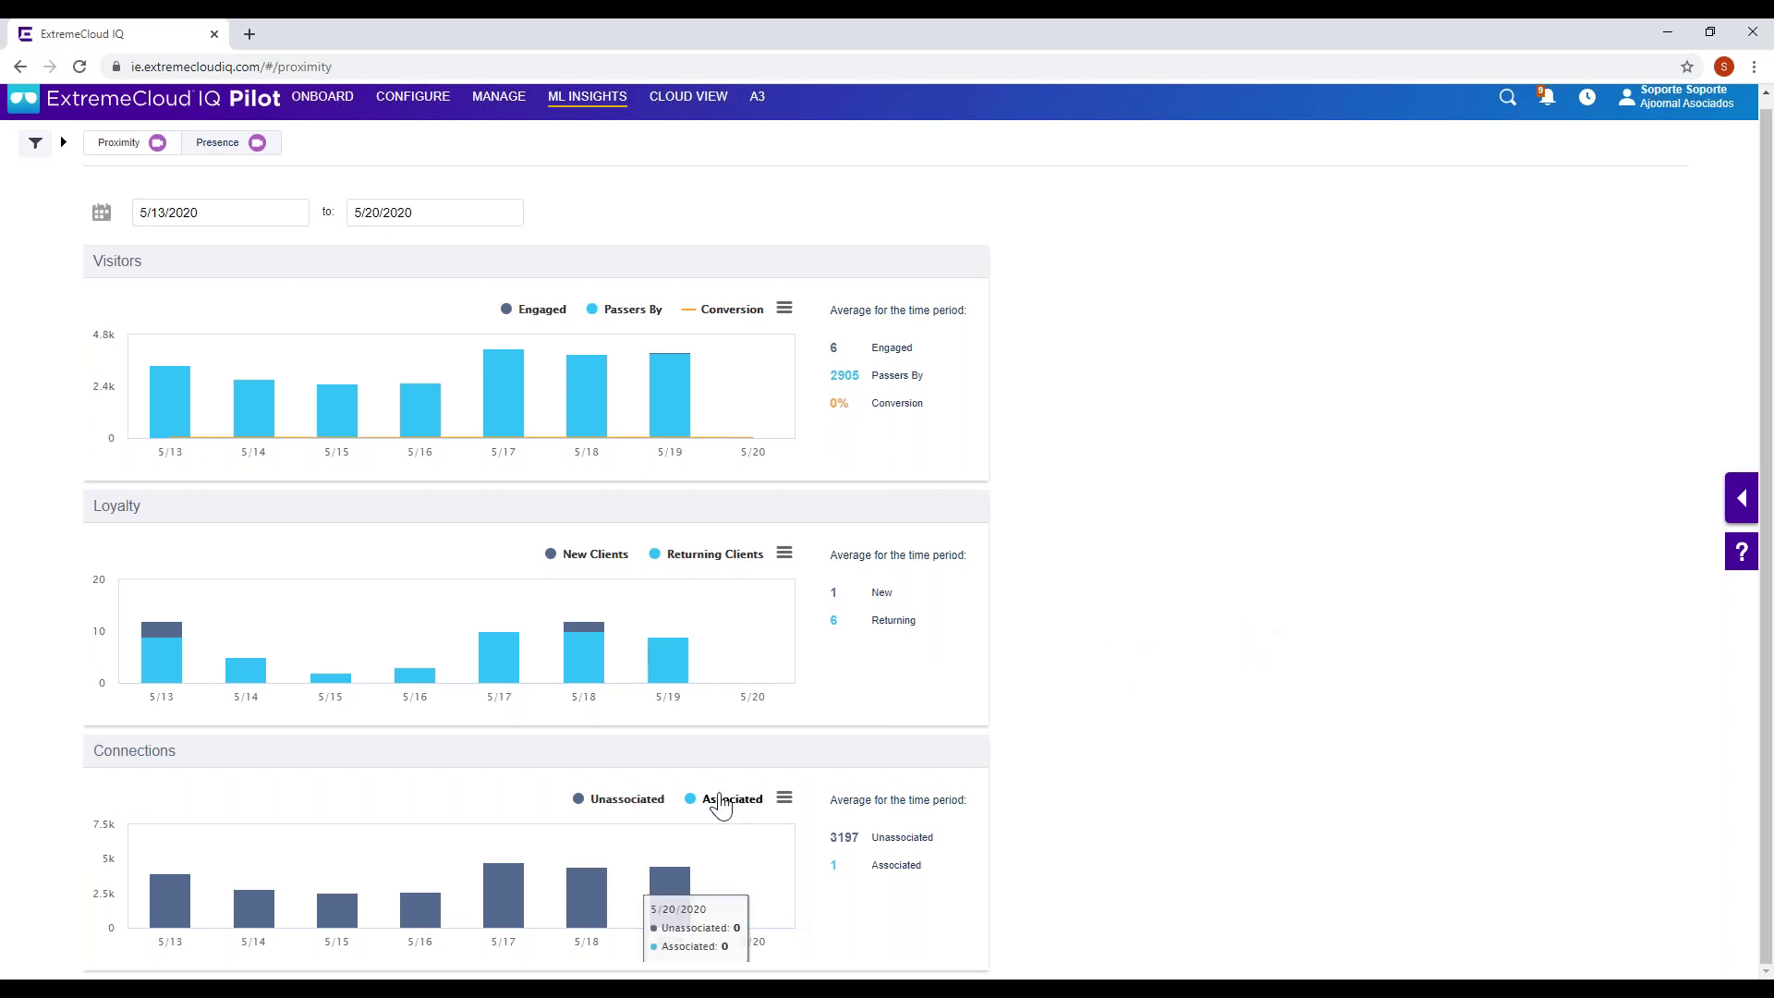
pyautogui.scroll(1, 752, 613)
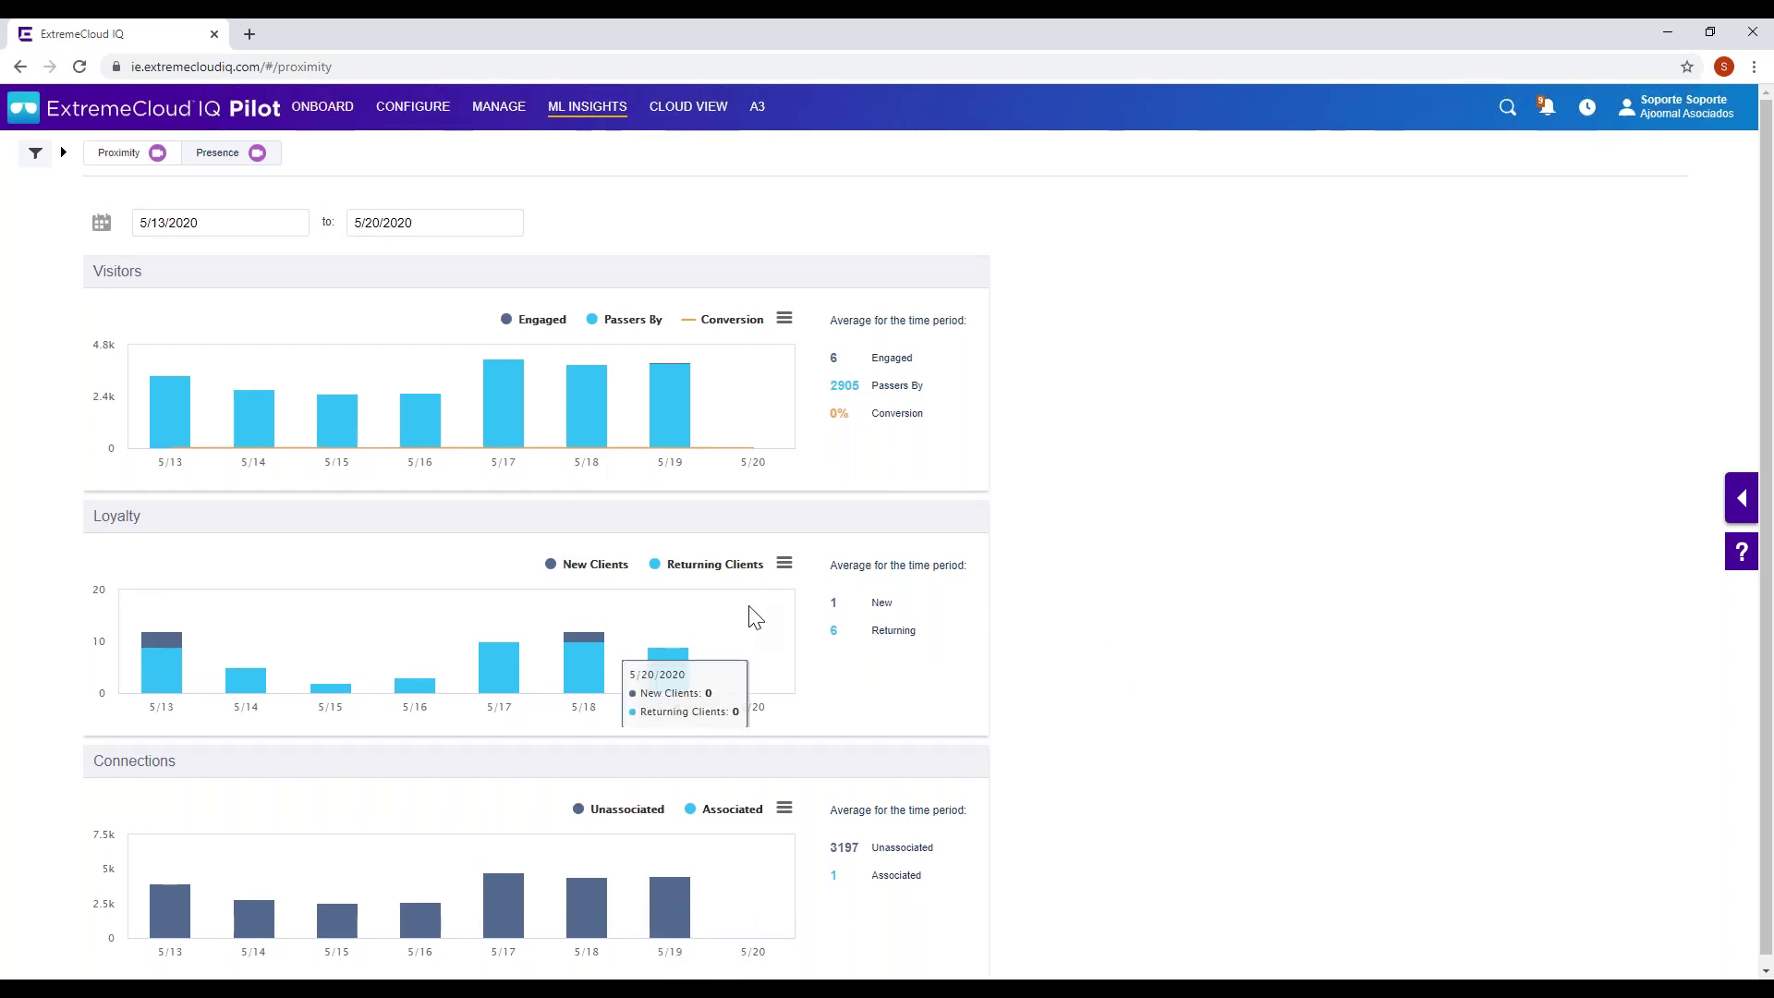
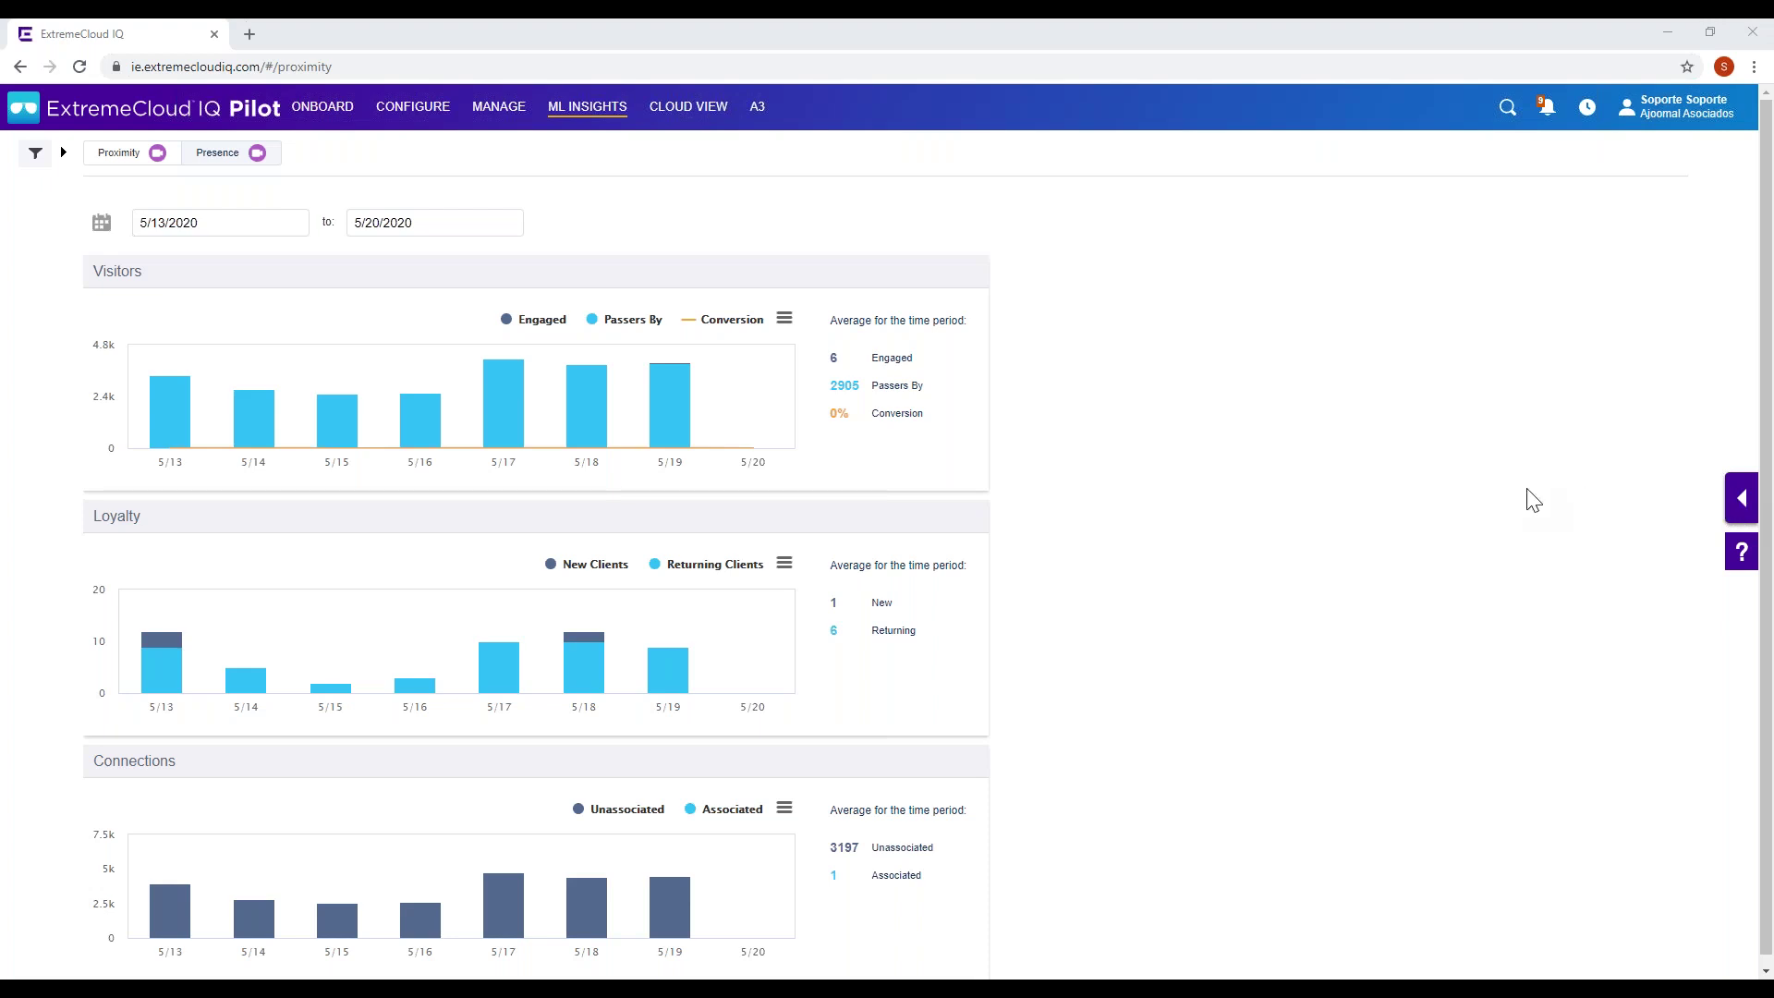
# - Open the Add Devices wizard at the Extreme-Aerohive serial number entry and close it without adding a device
pyautogui.click(1737, 503)
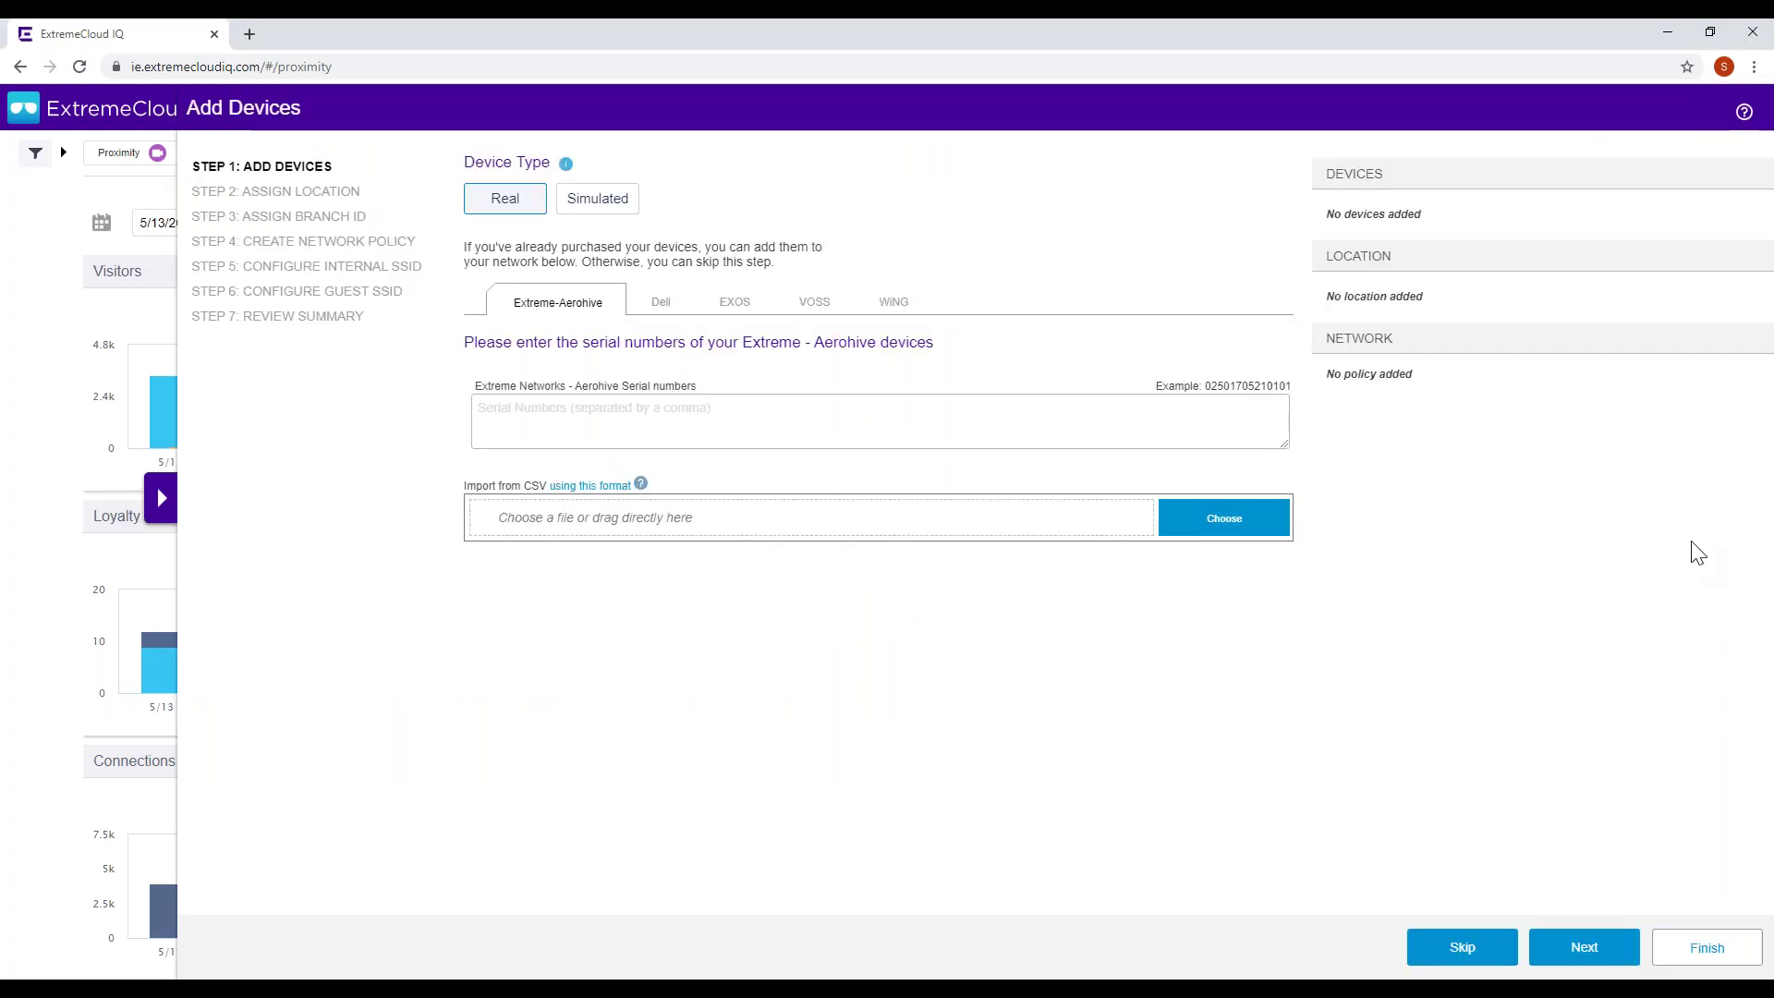
pyautogui.click(566, 415)
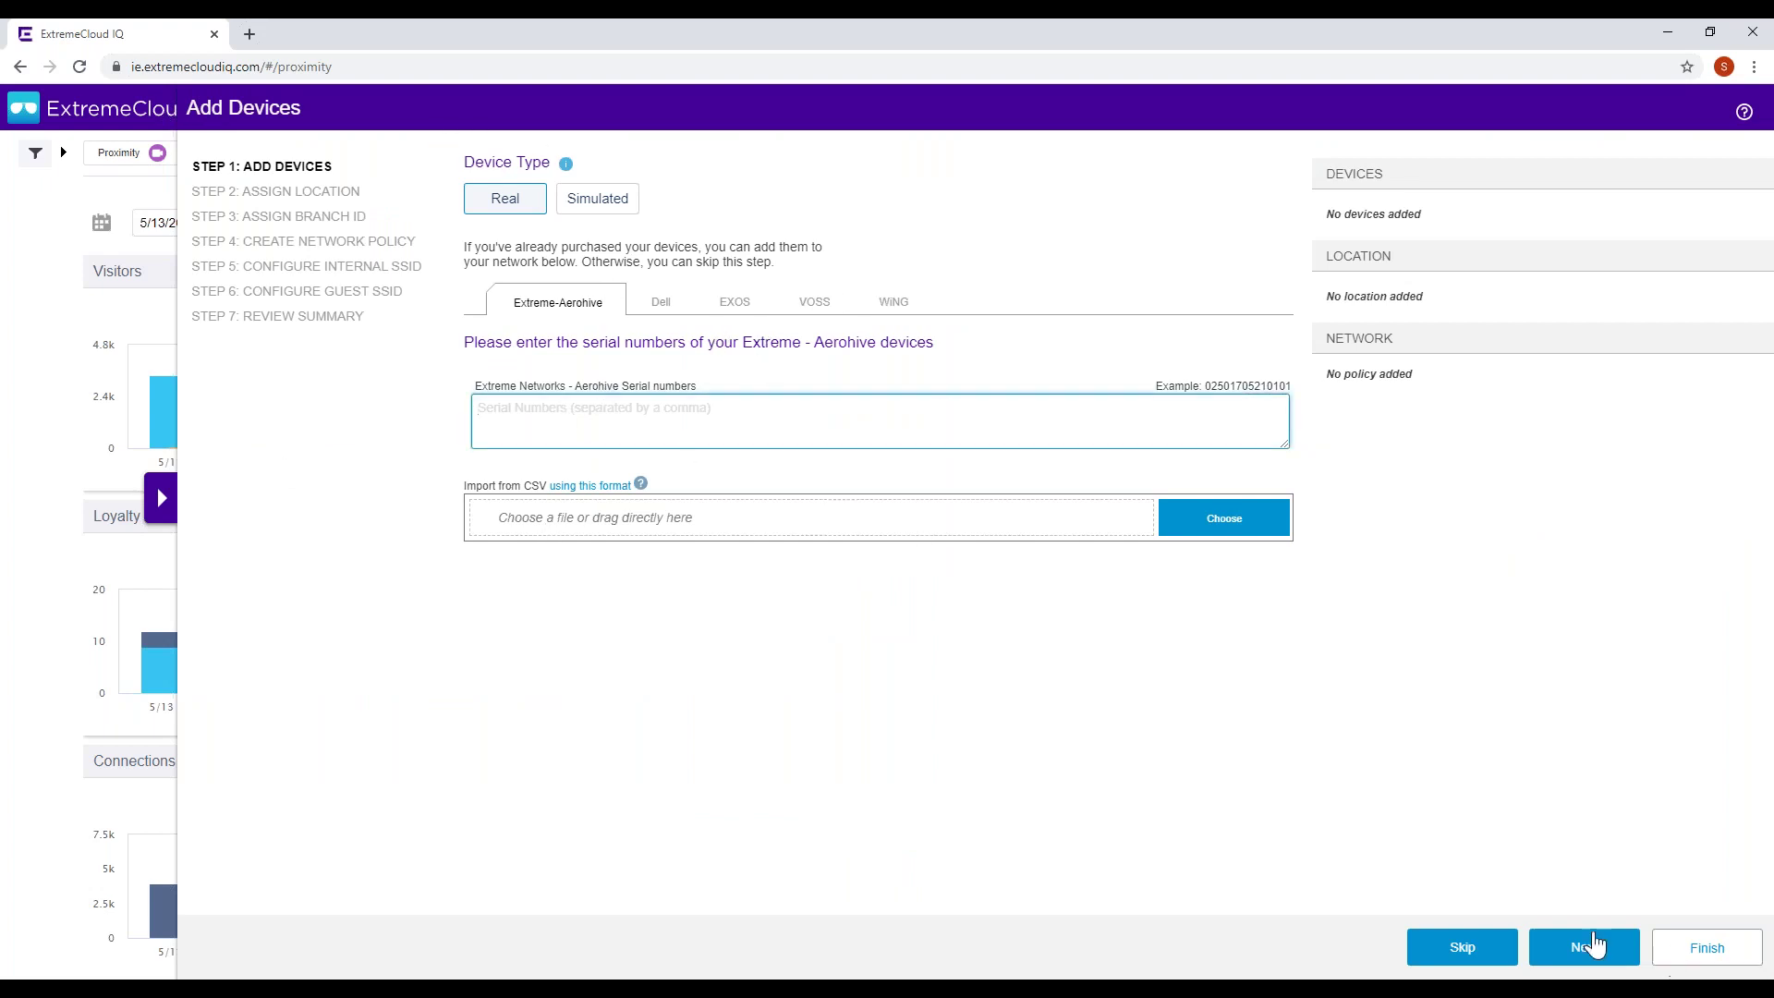
pyautogui.click(1707, 951)
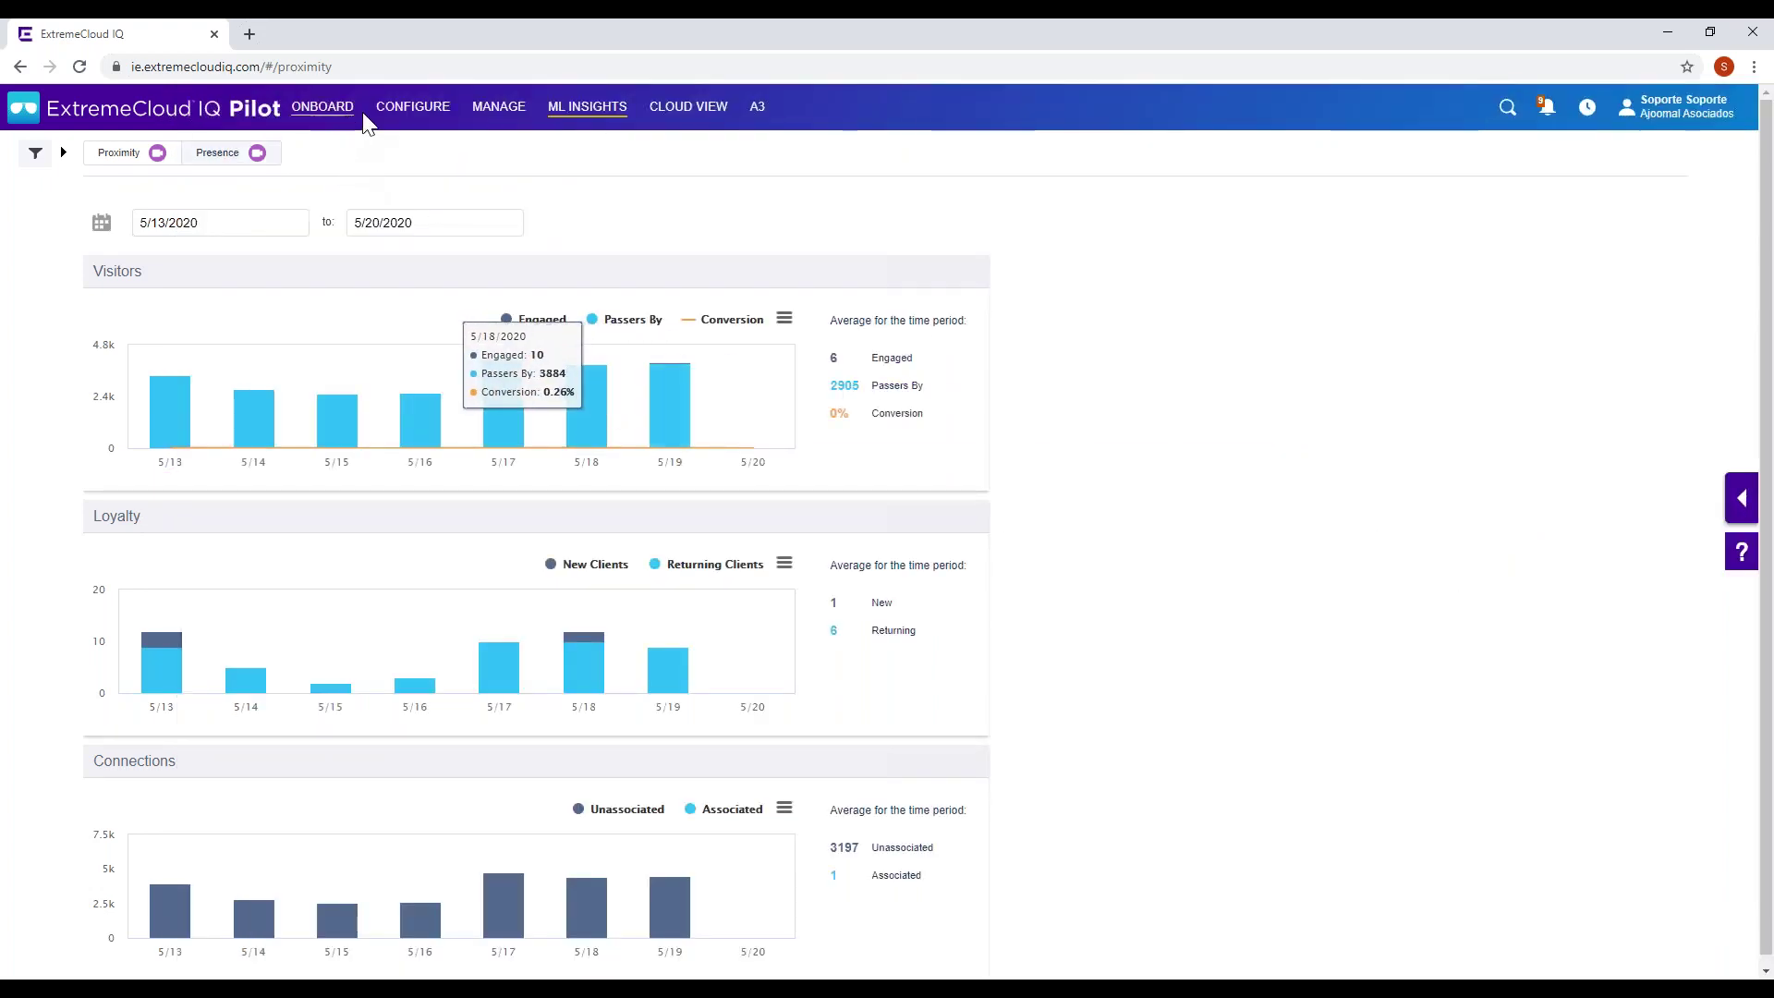
# - Go to the managed devices list and open the Quick Add Devices form
pyautogui.moveTo(418, 117)
pyautogui.moveTo(504, 111)
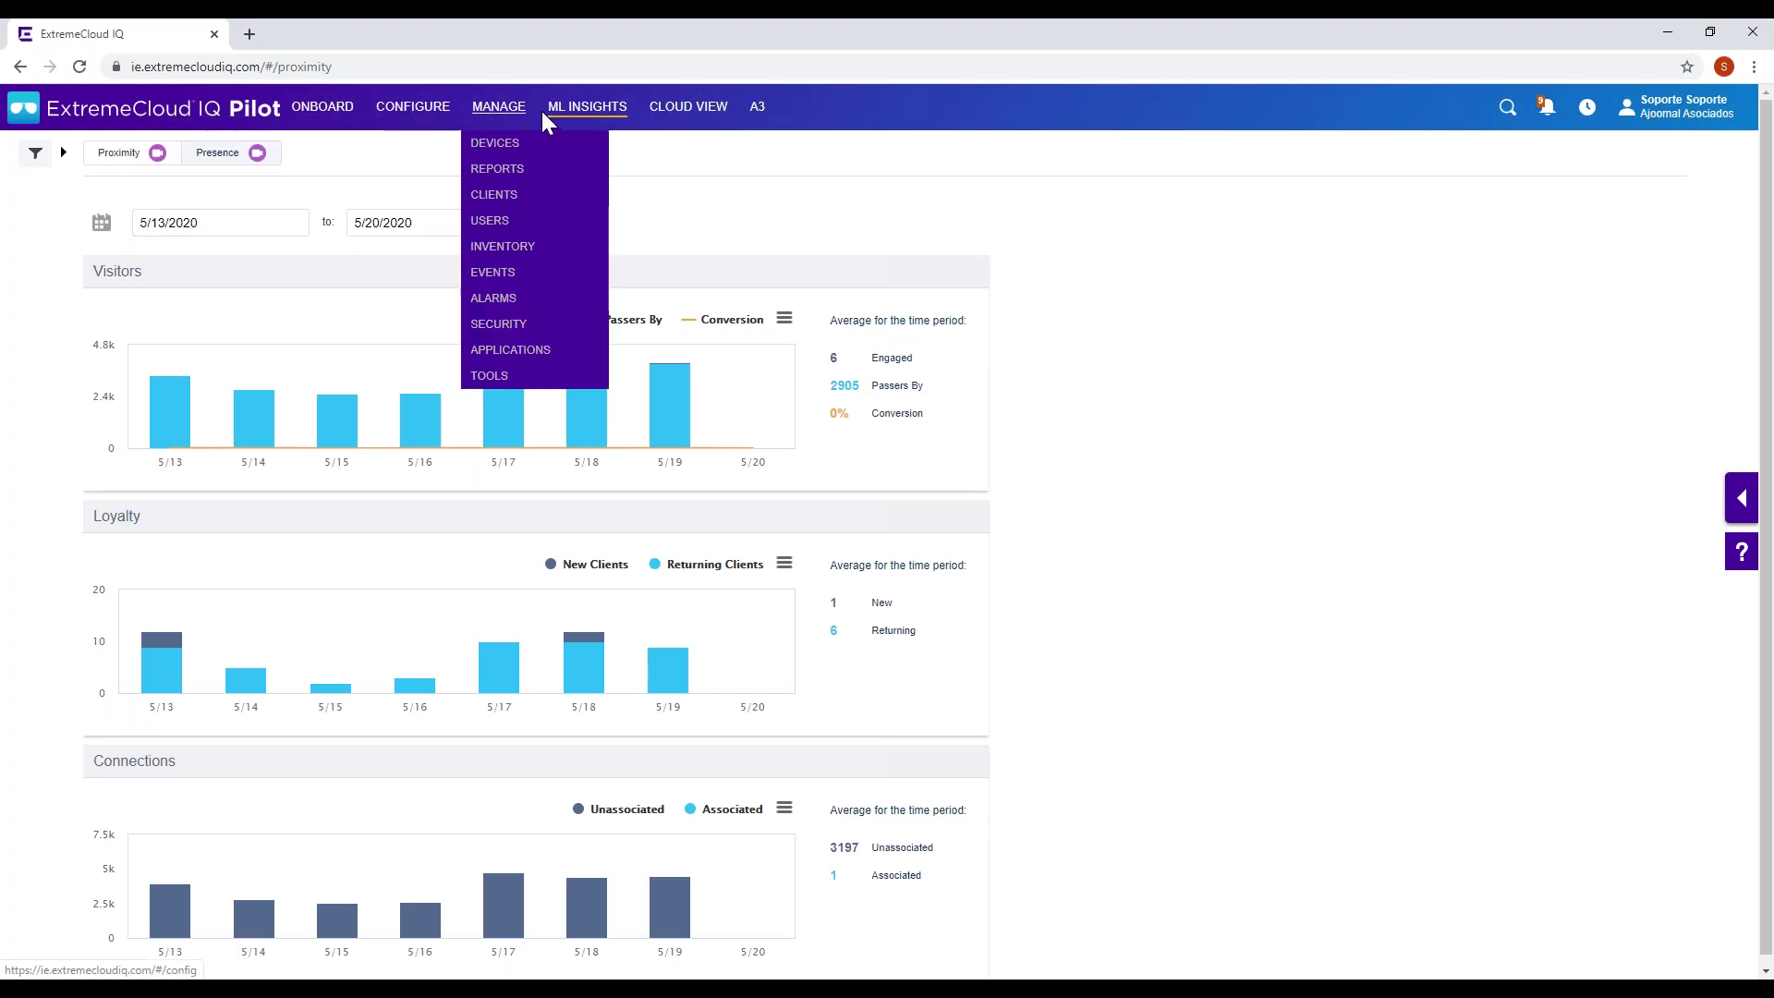
pyautogui.click(503, 148)
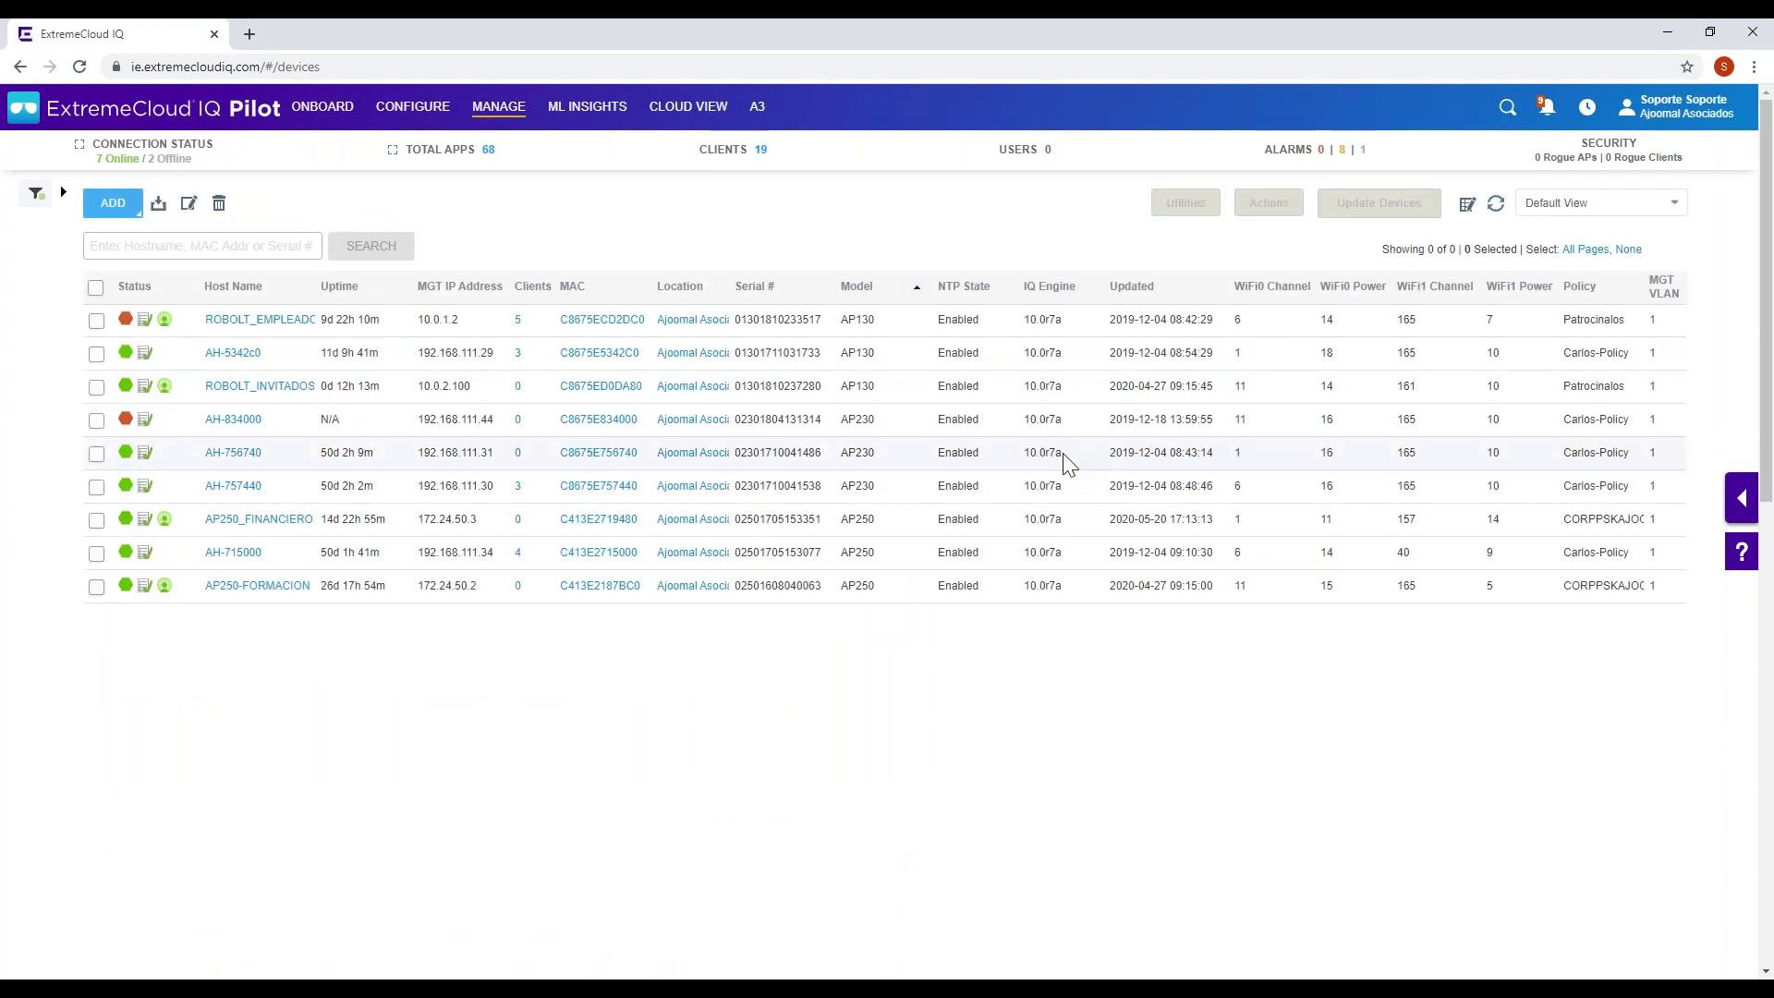
pyautogui.click(136, 211)
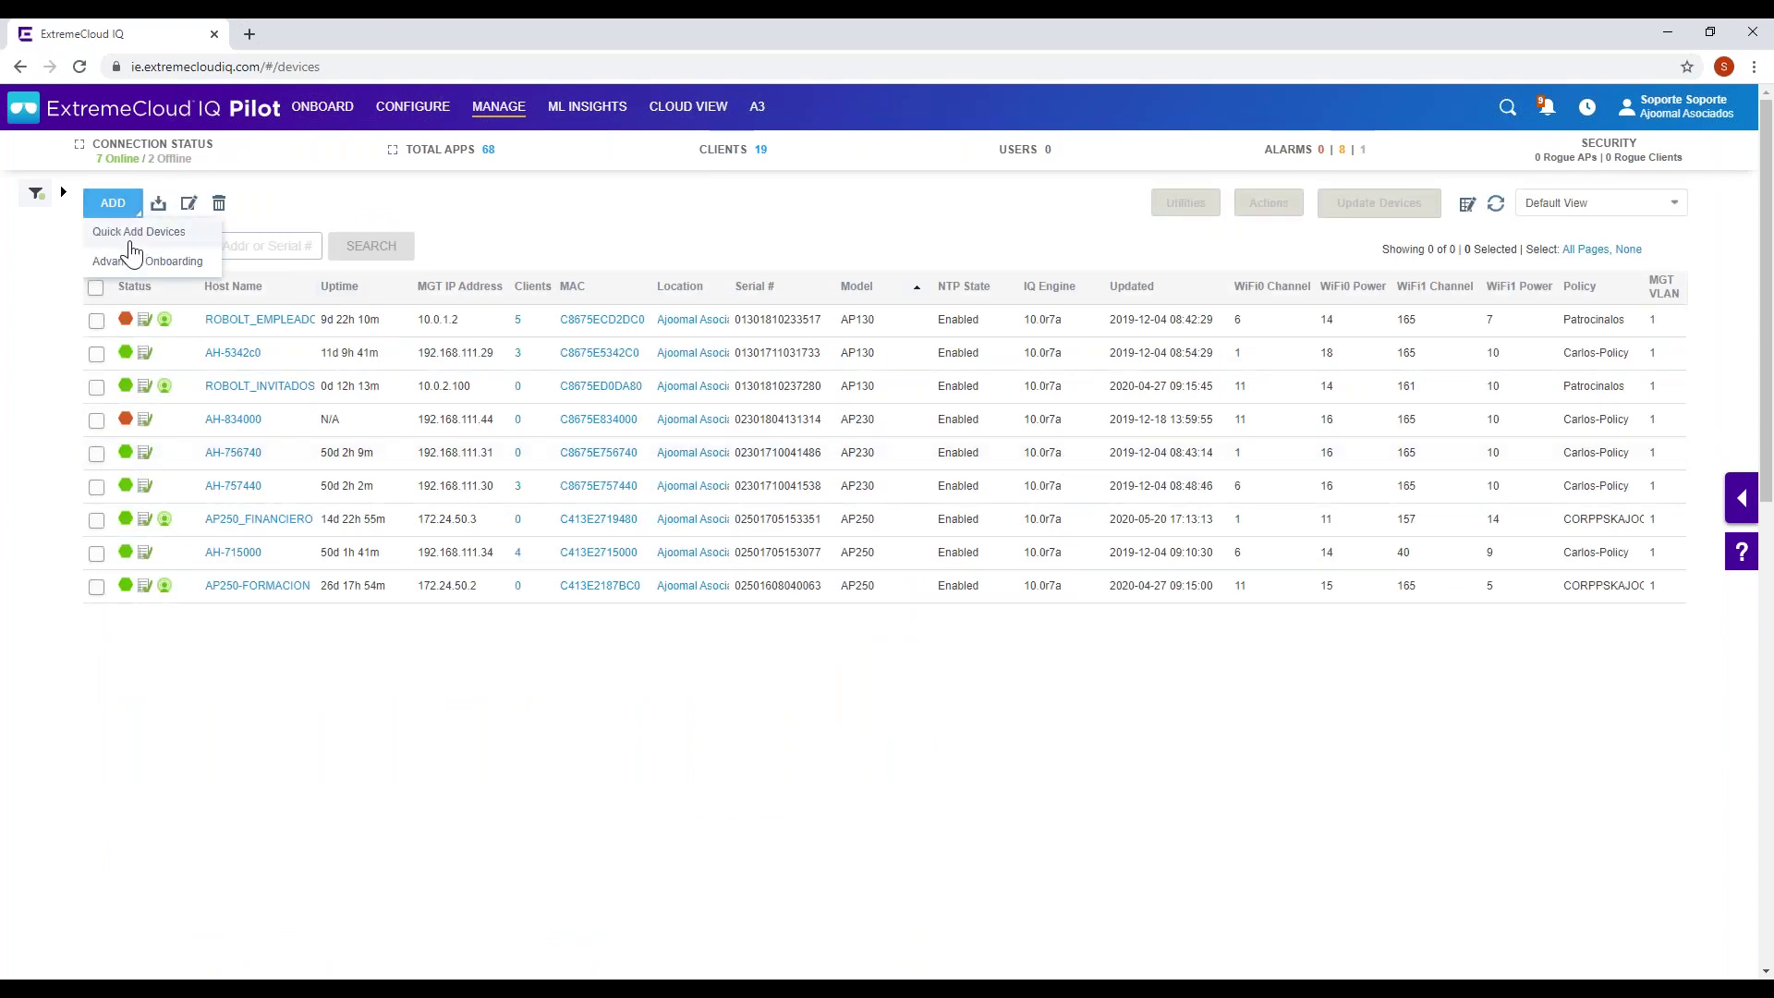
pyautogui.click(131, 238)
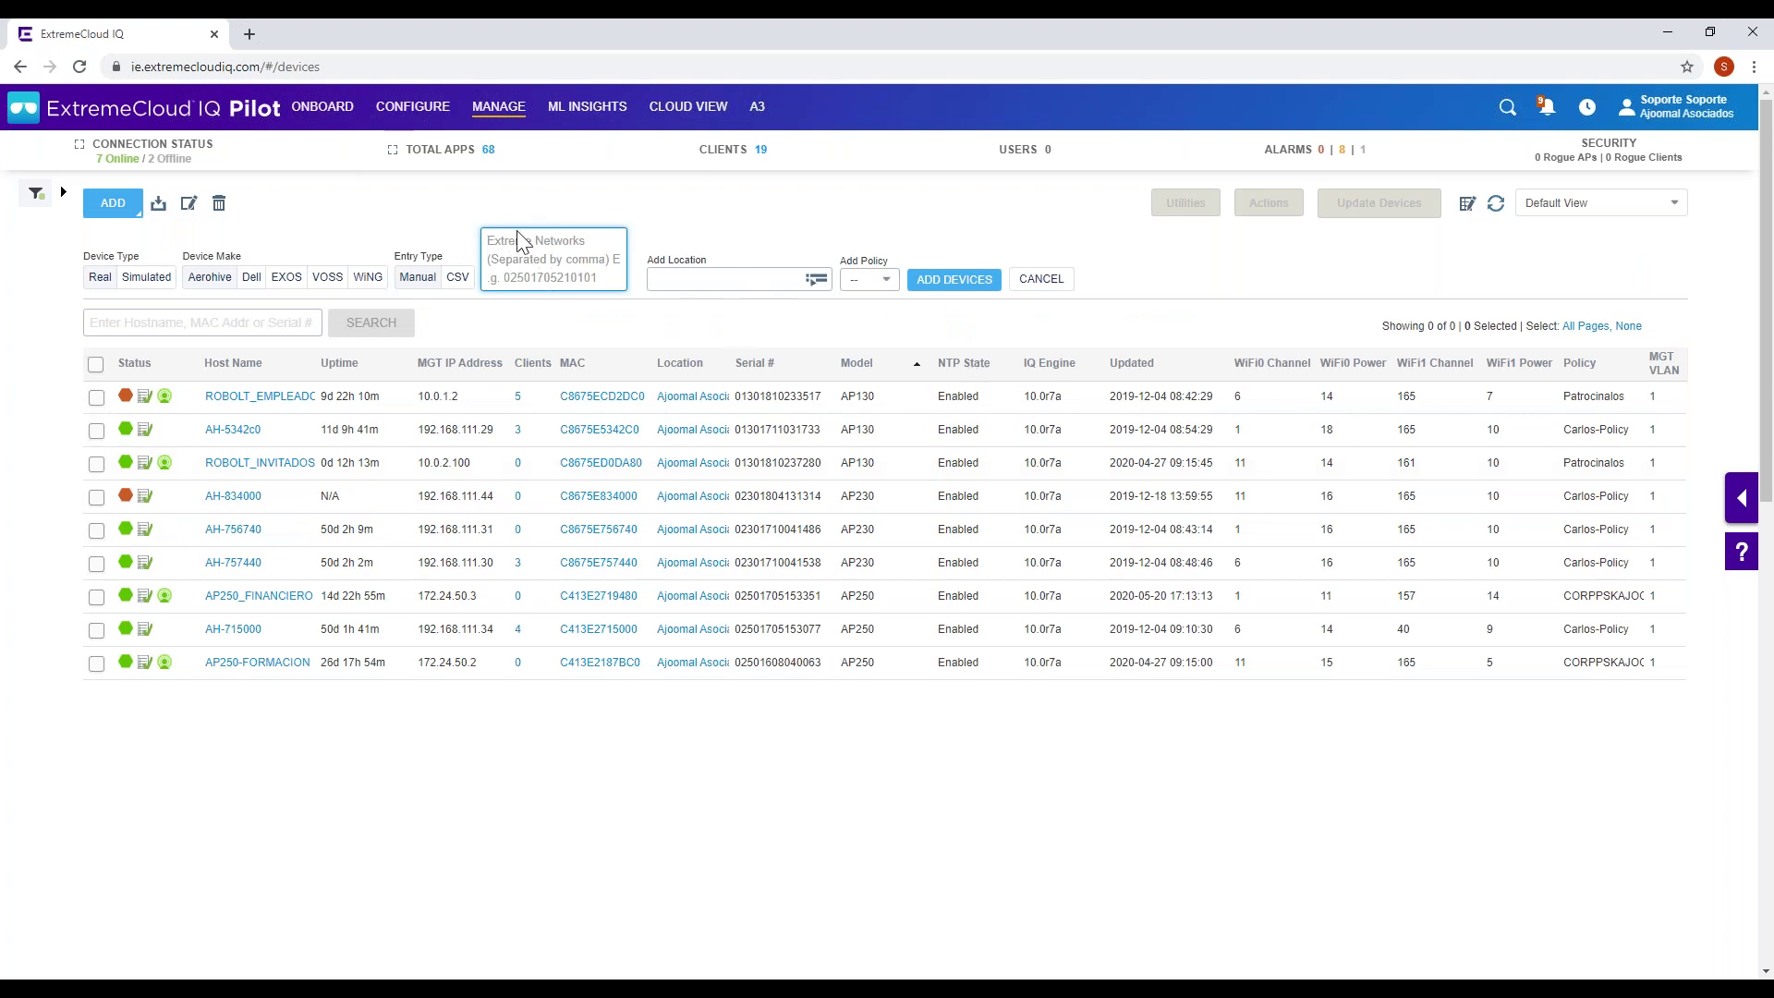
# - Set the location for the new devices to the Oficina Ajoomal floor in Madrid
pyautogui.click(749, 280)
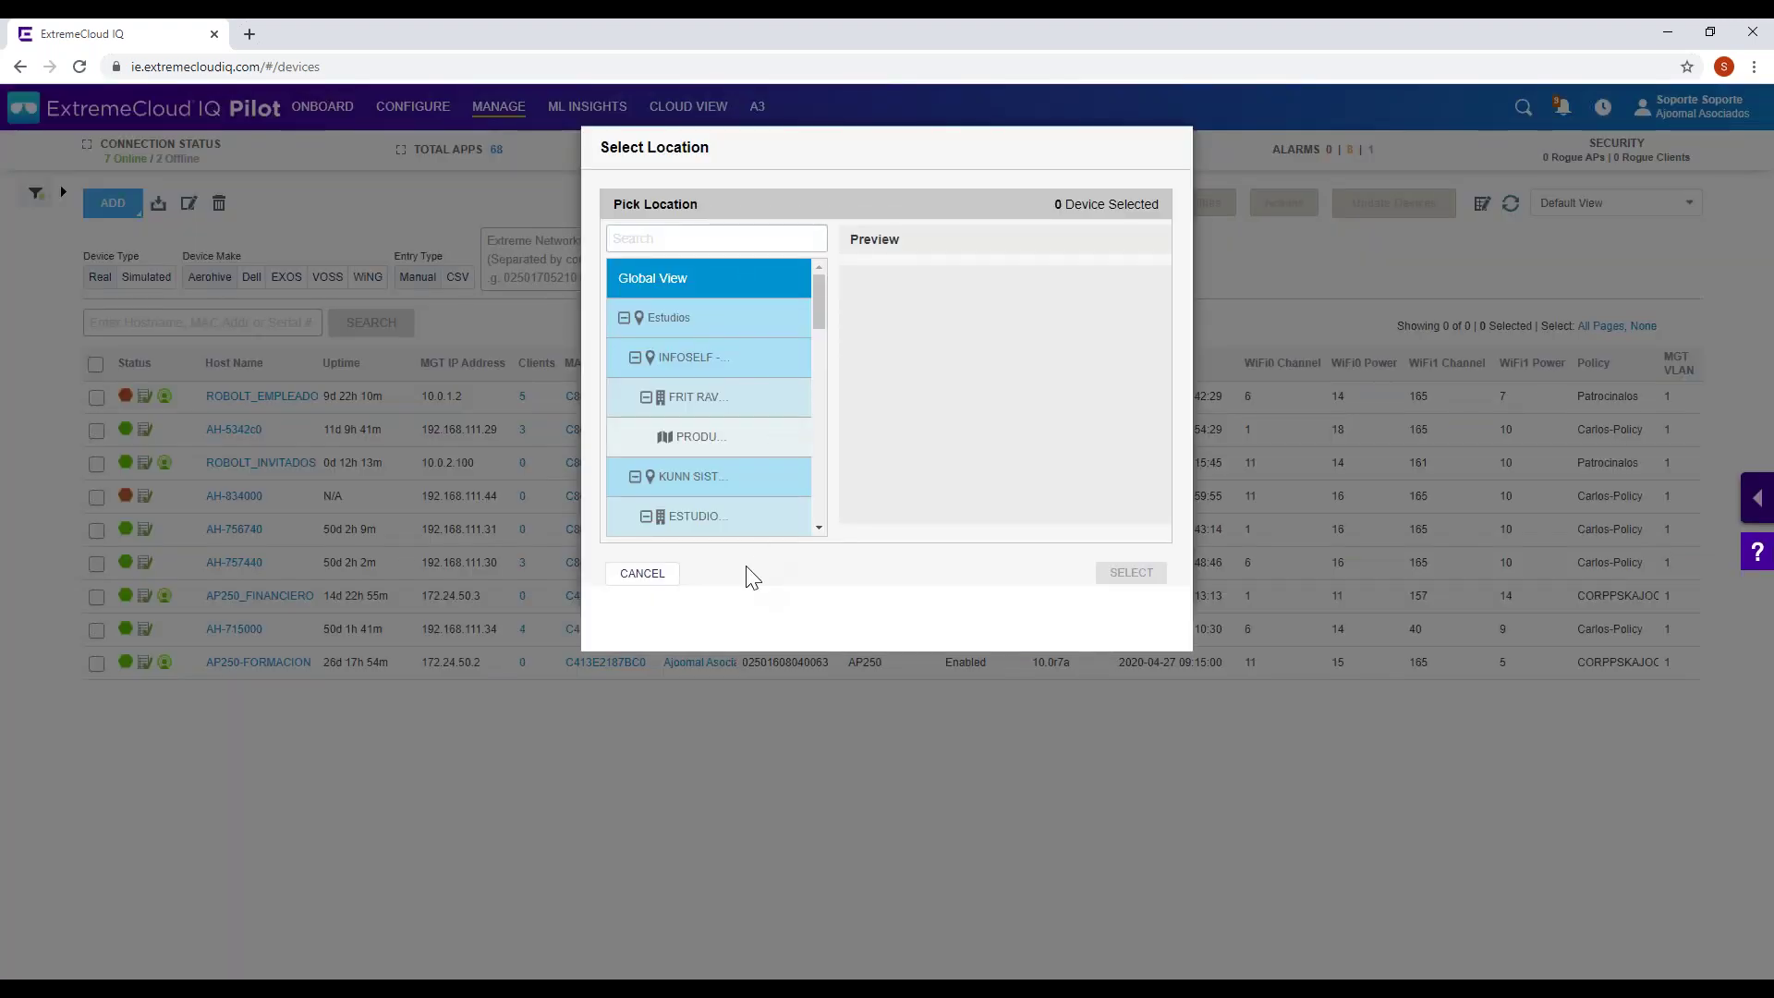
pyautogui.scroll(-5, 735, 378)
pyautogui.scroll(-3, 736, 384)
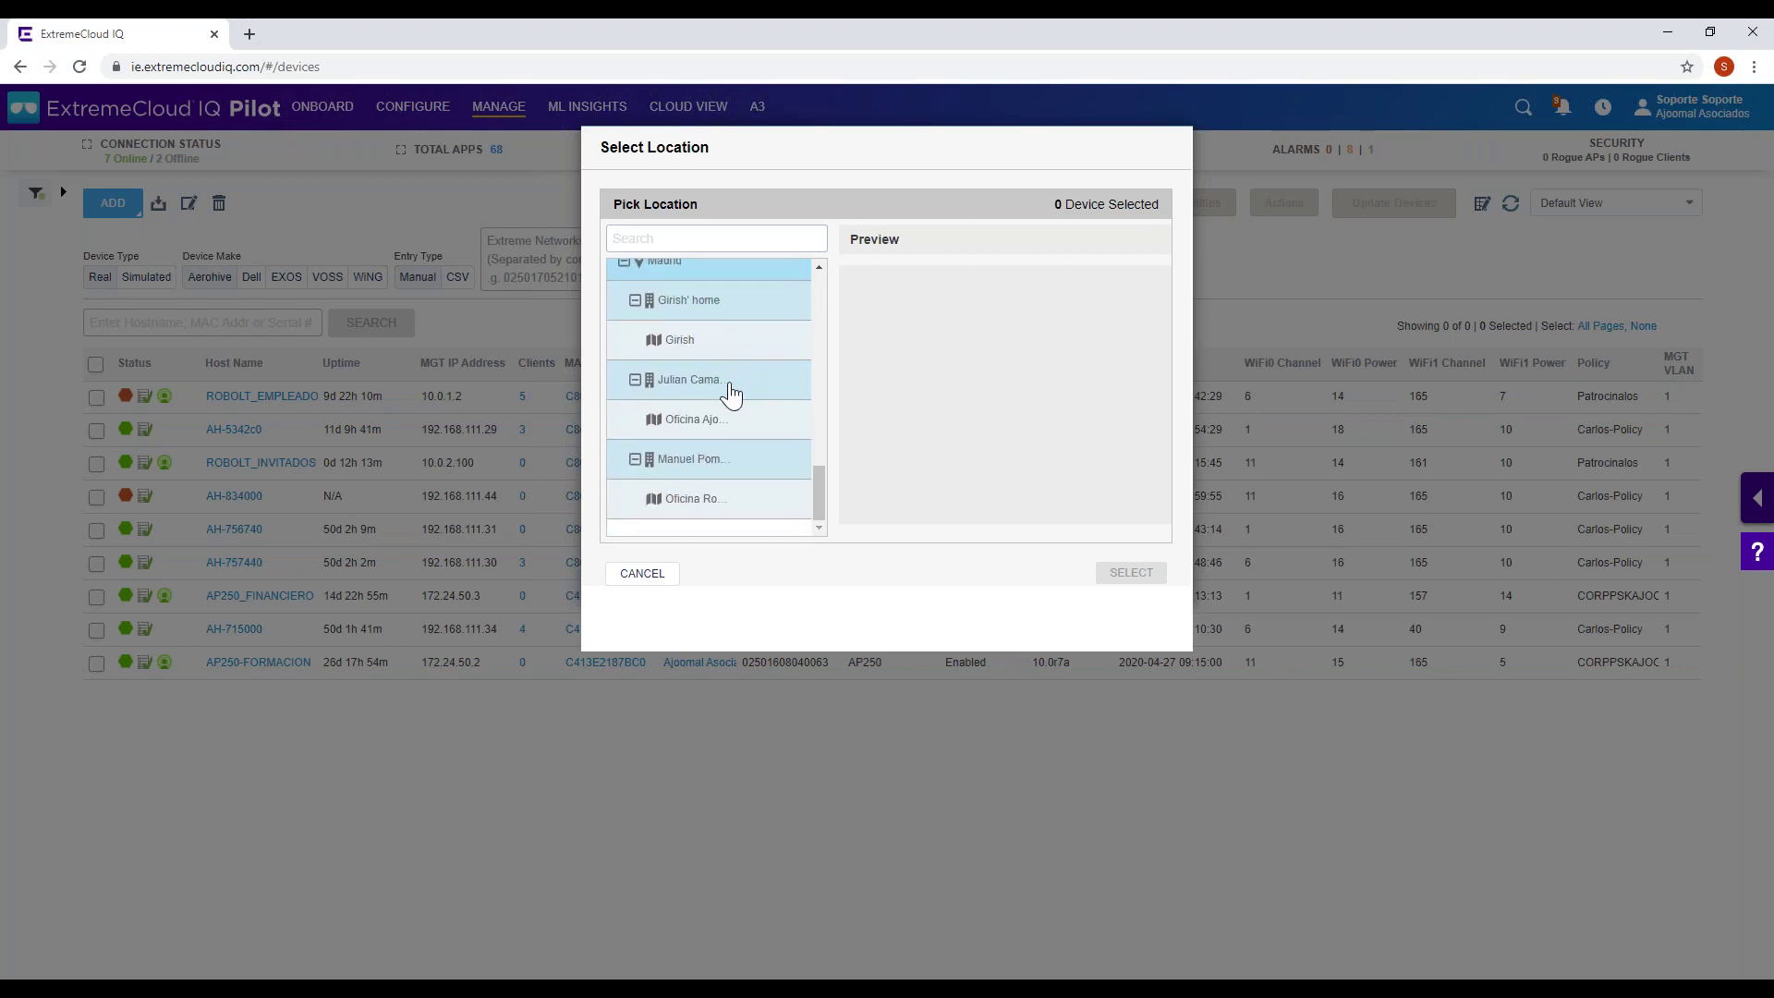
pyautogui.click(677, 420)
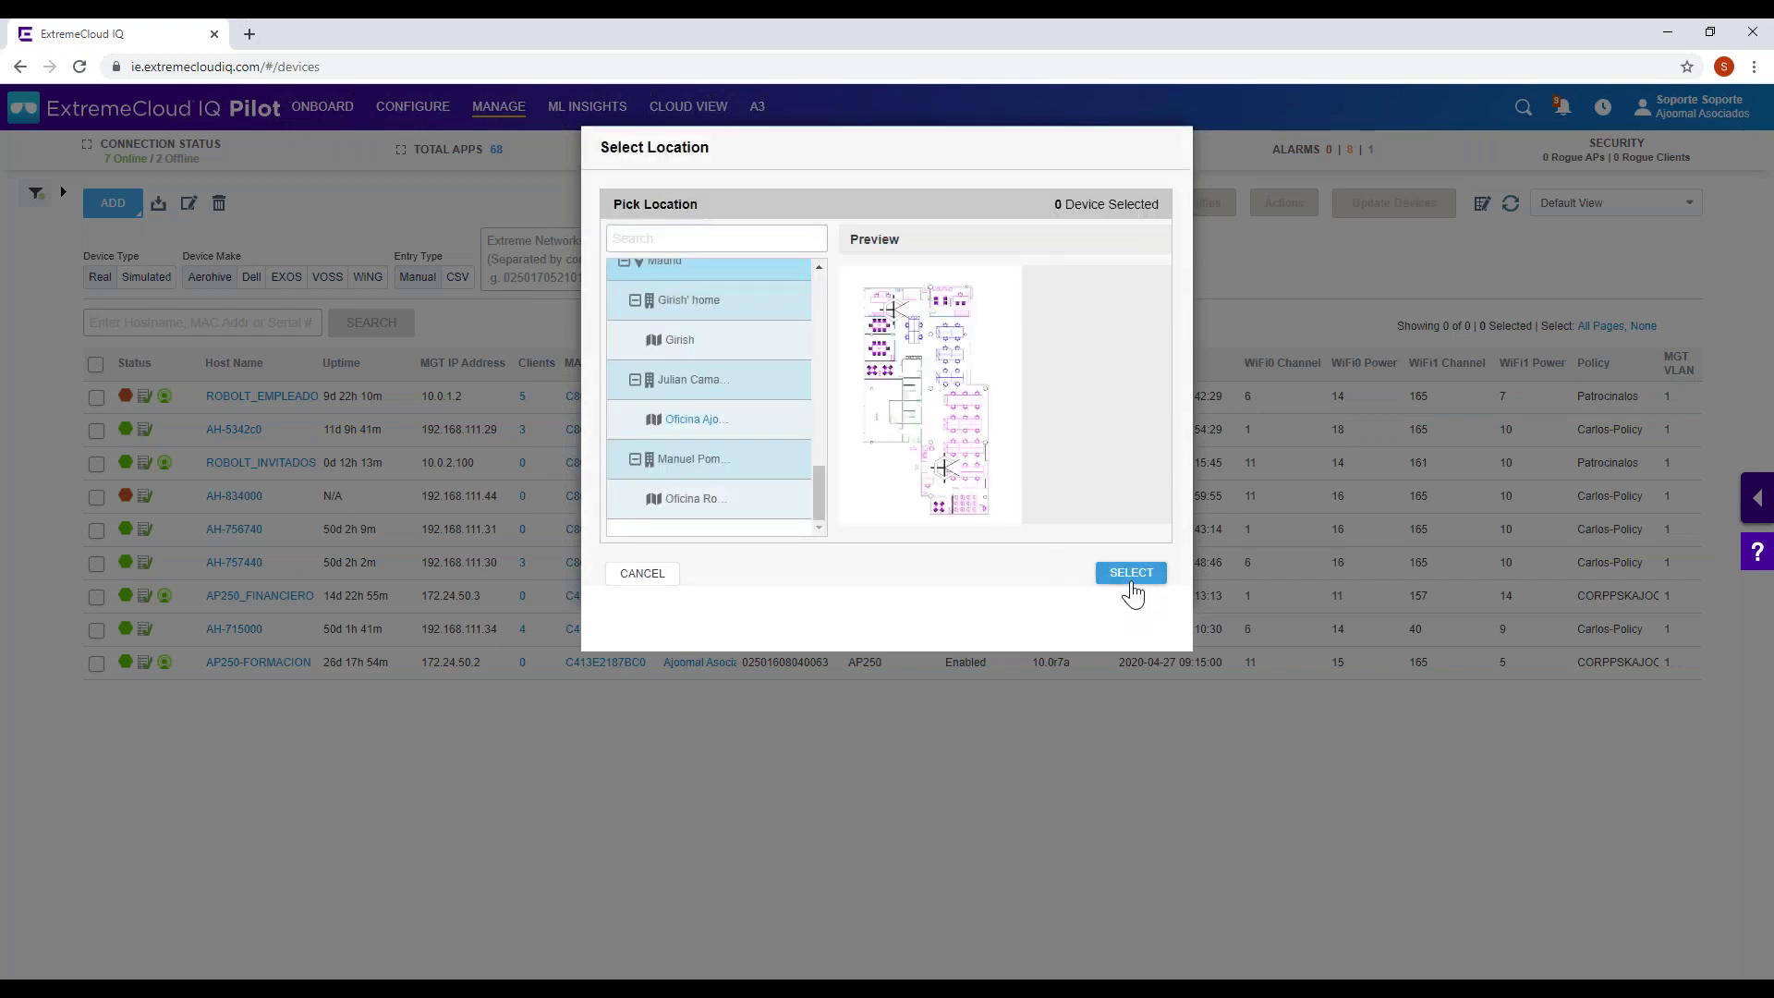
pyautogui.click(1131, 573)
# - Look over the network policies offered for the new devices without choosing one
pyautogui.click(869, 280)
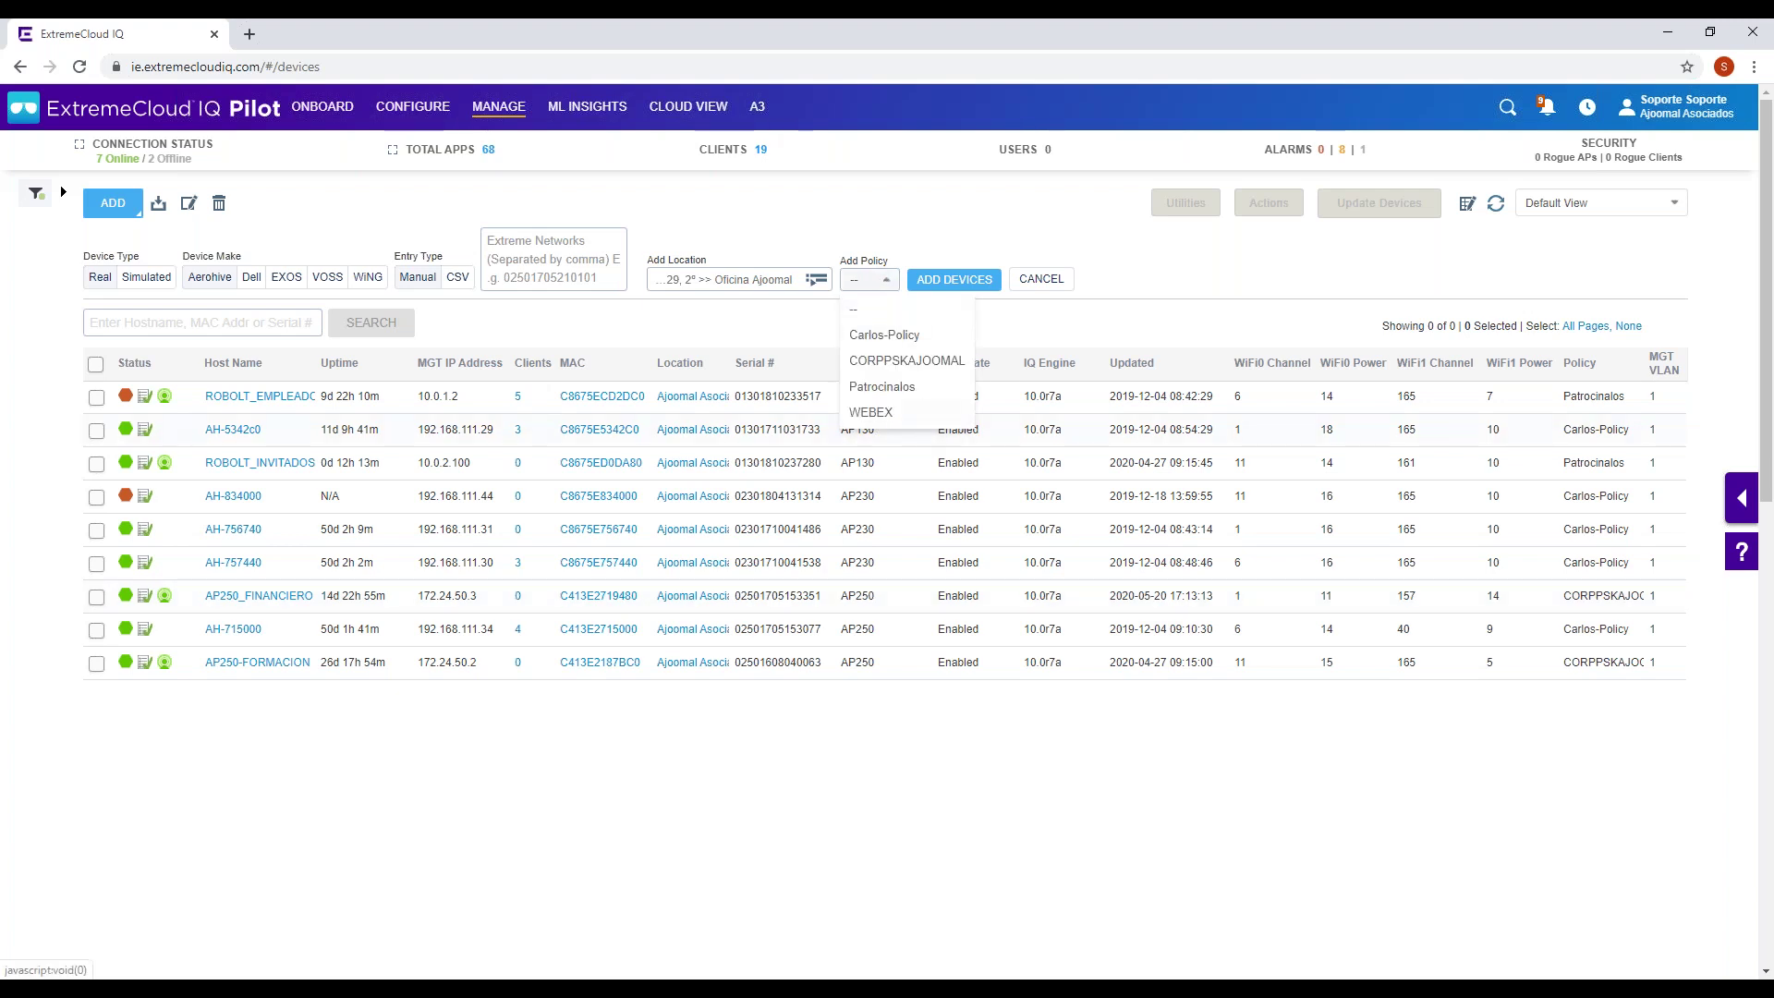
pyautogui.click(1209, 297)
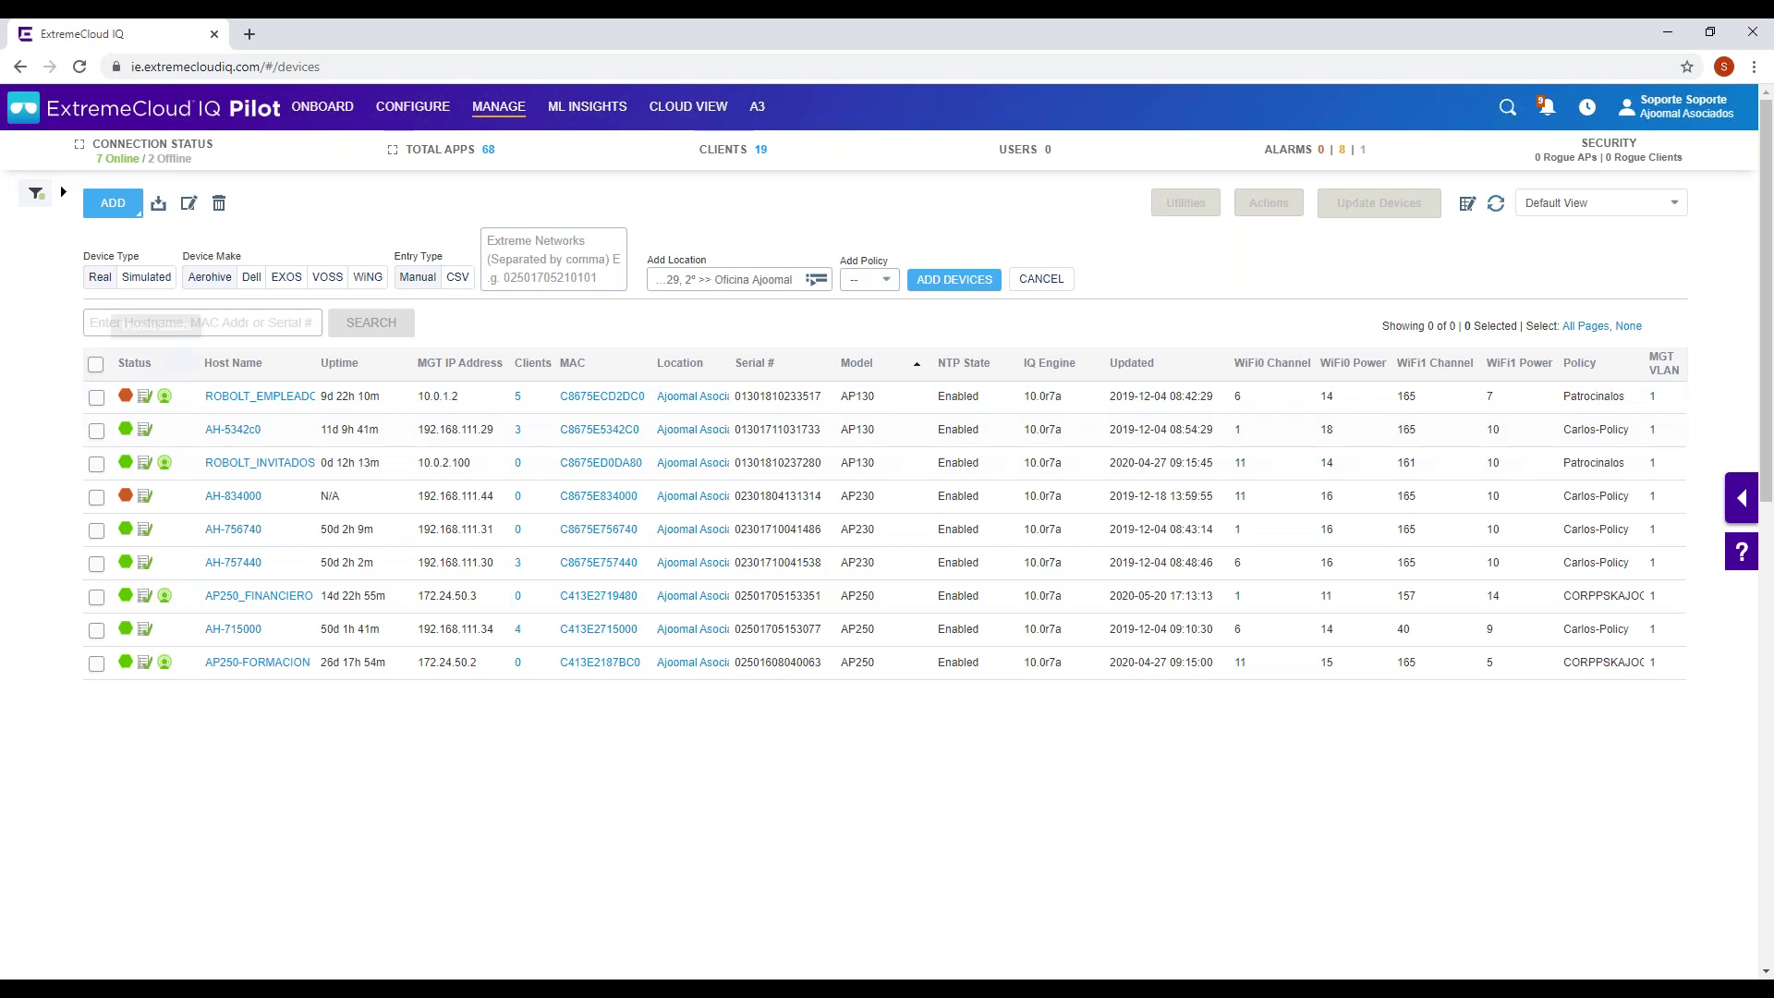
pyautogui.moveTo(121, 397)
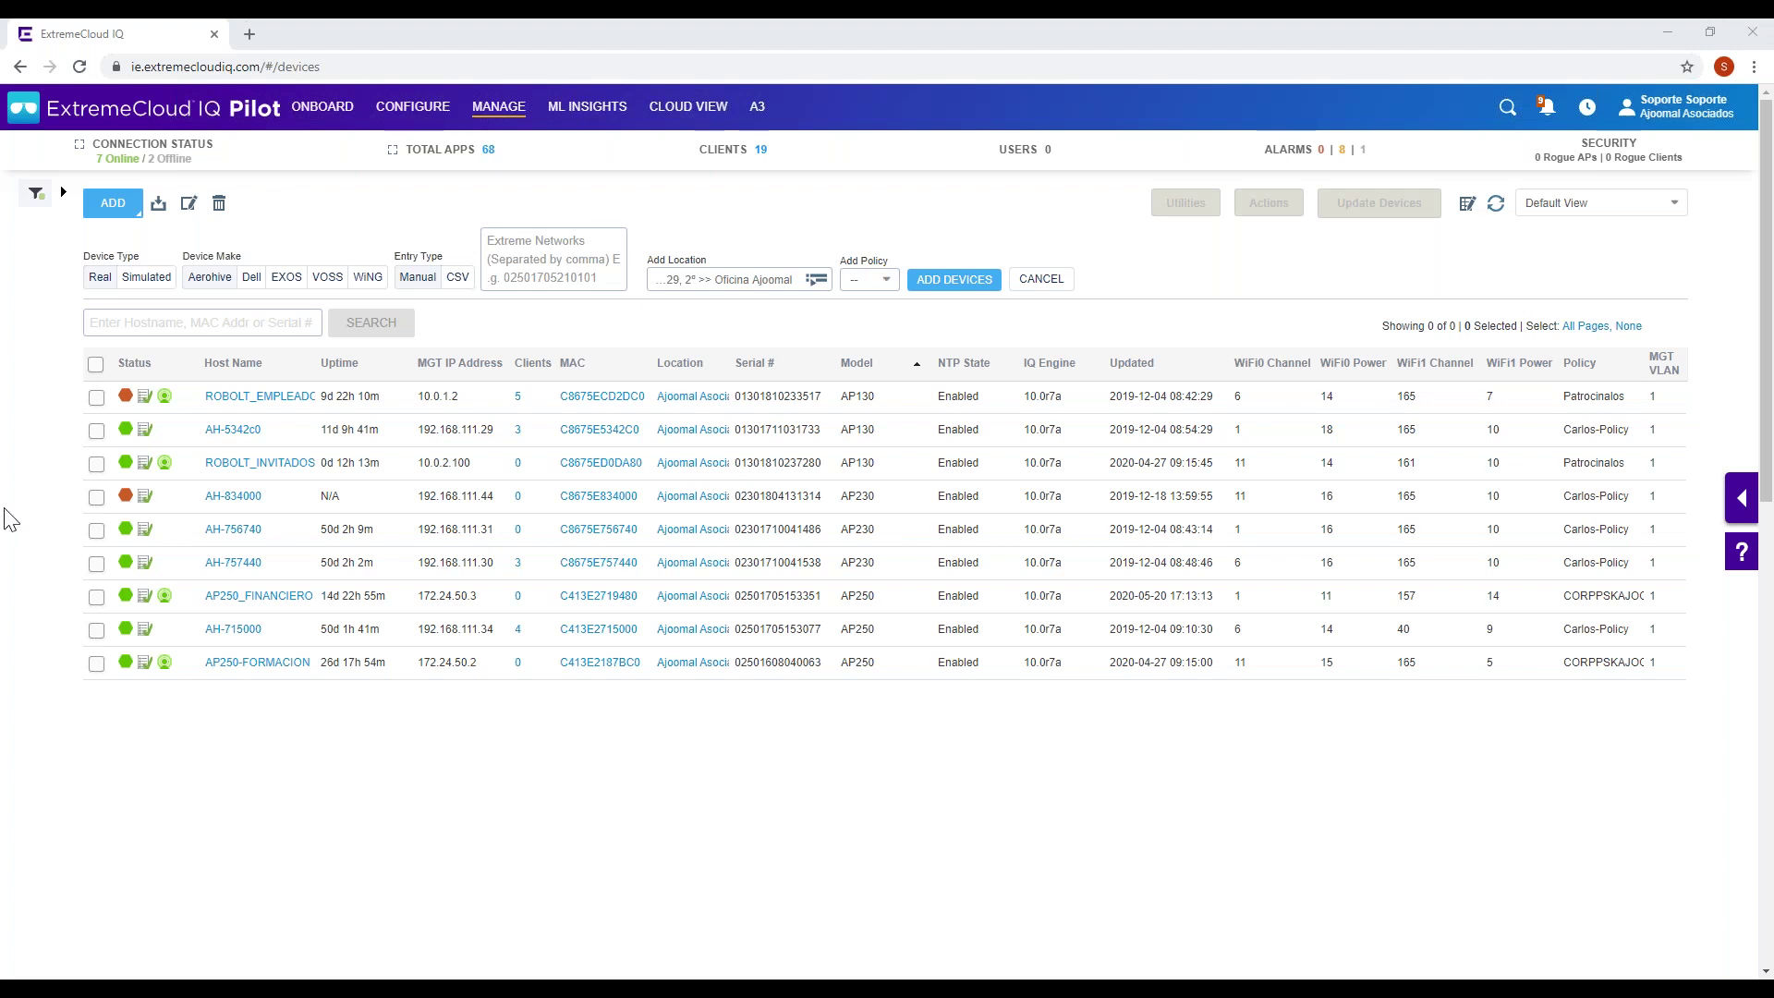
# - Open the global settings and look over the device license entitlements under License Management
pyautogui.click(1698, 113)
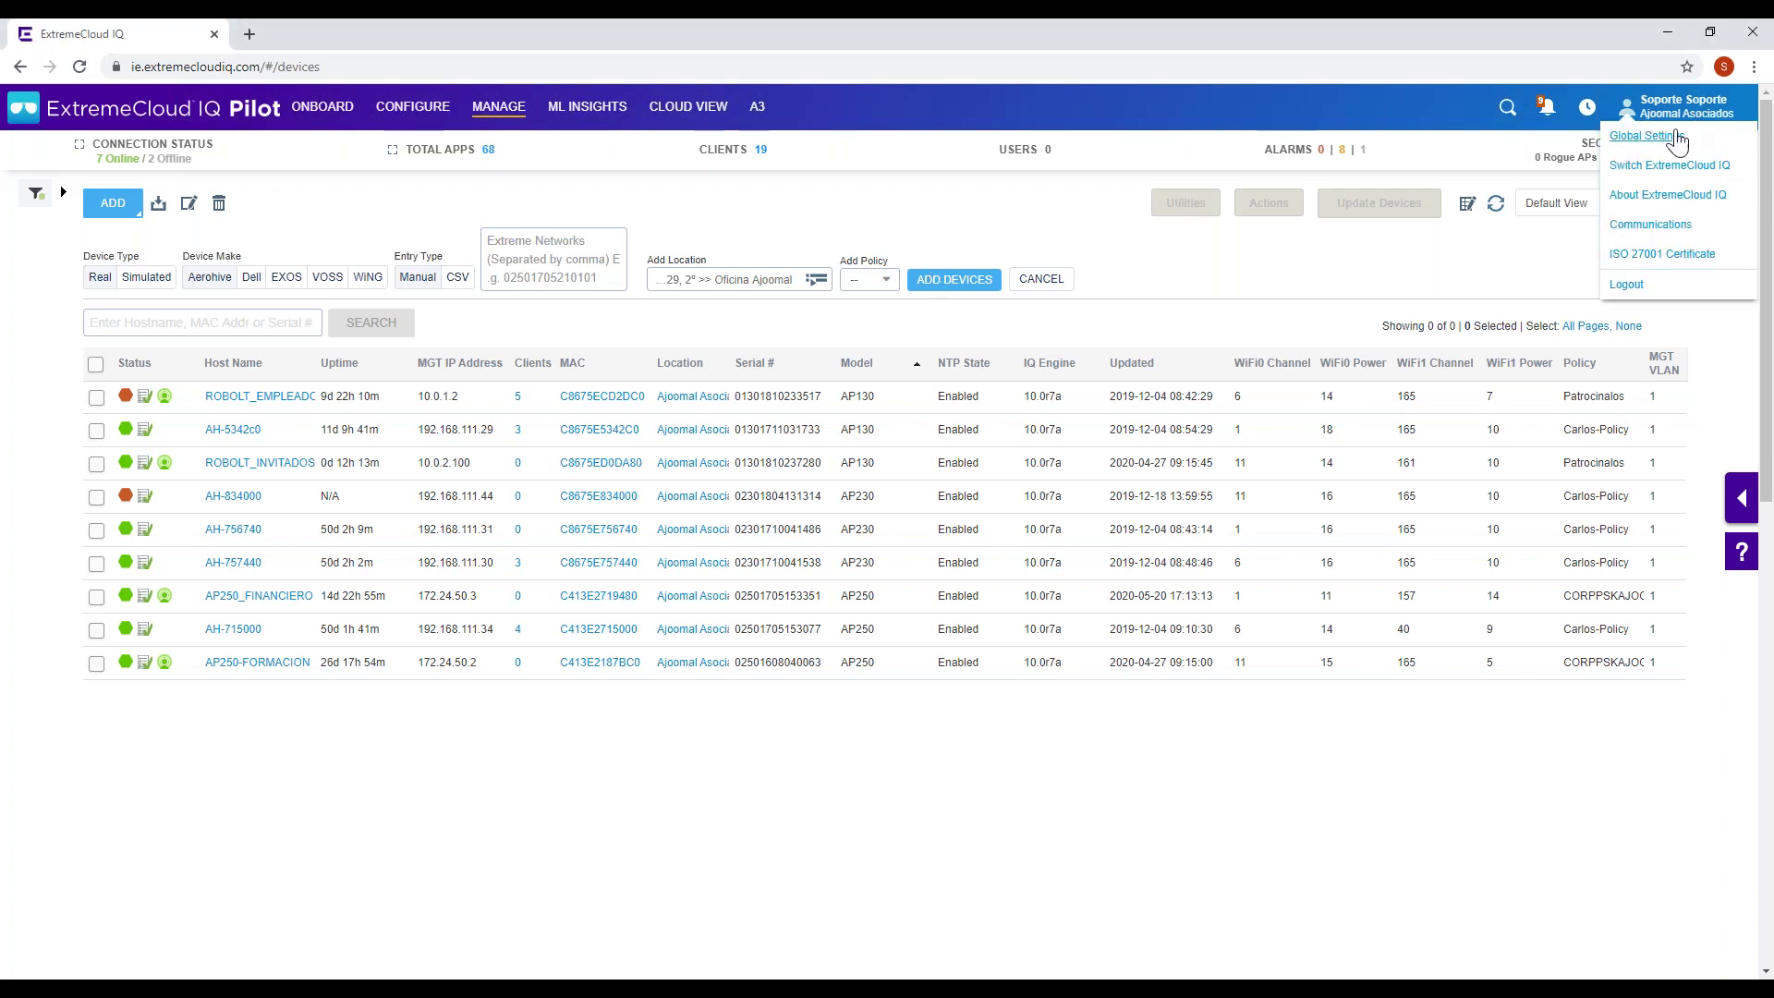
pyautogui.click(1665, 137)
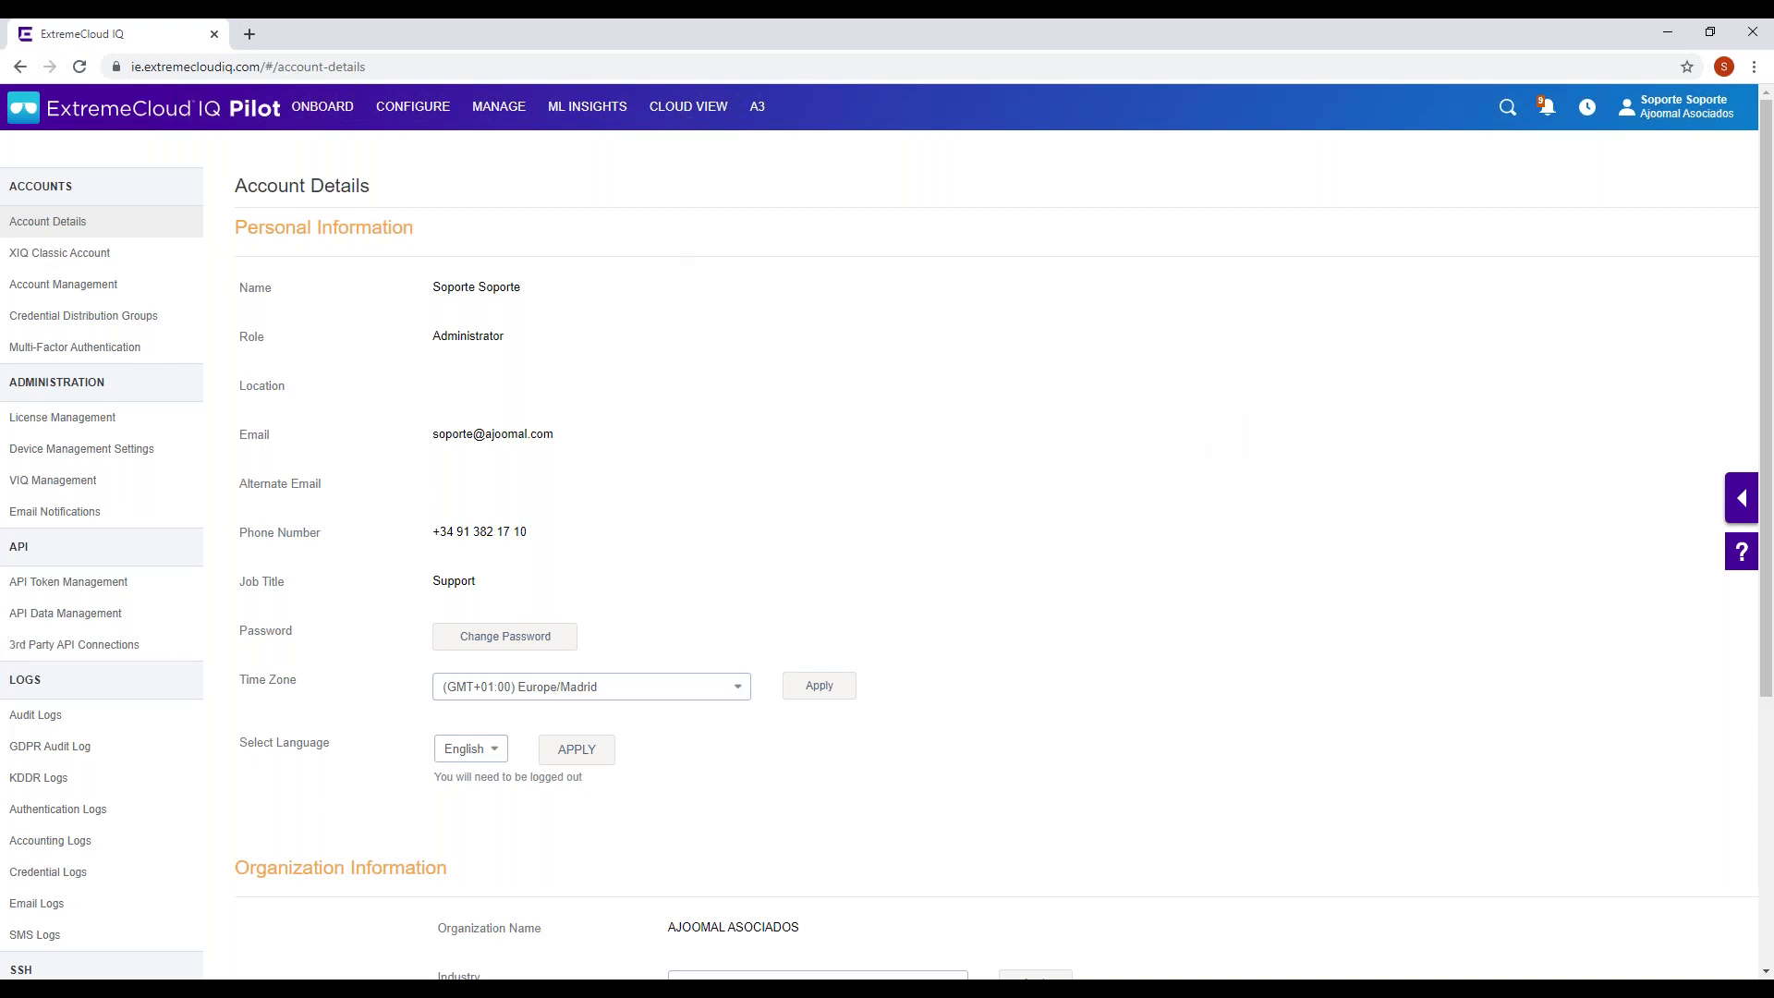
pyautogui.click(146, 429)
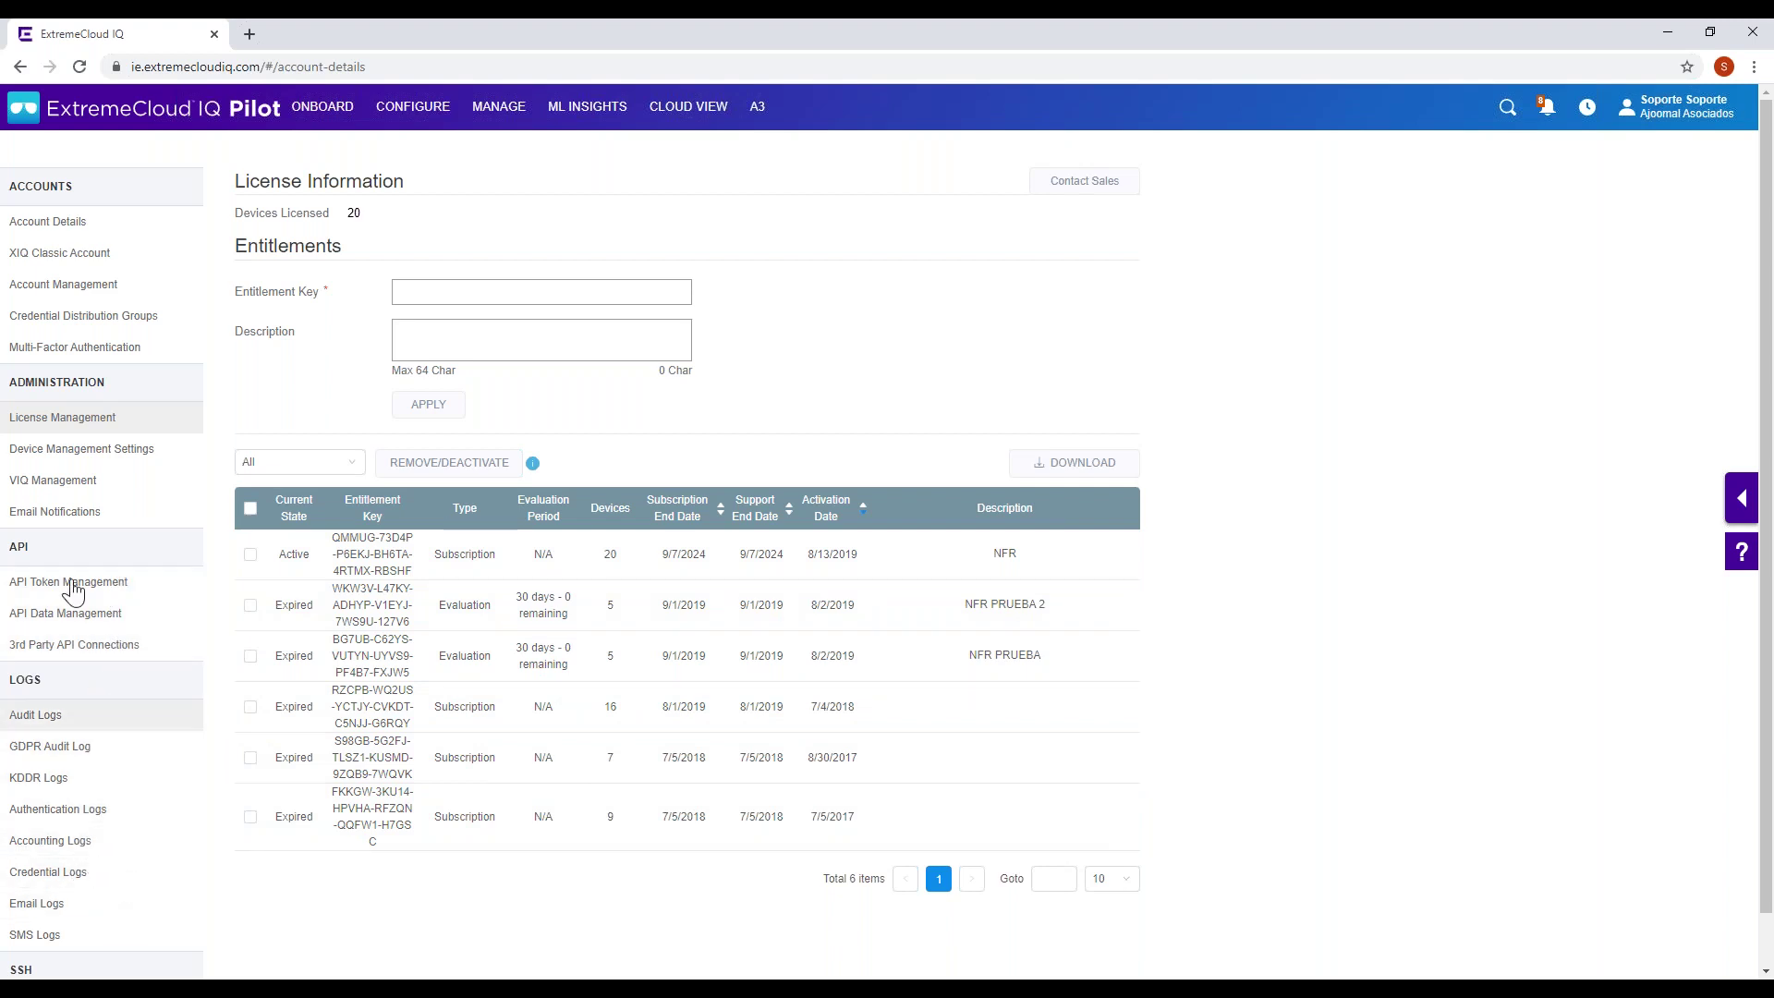
# - Review the personal and organization information in the Account Details settings
pyautogui.click(96, 238)
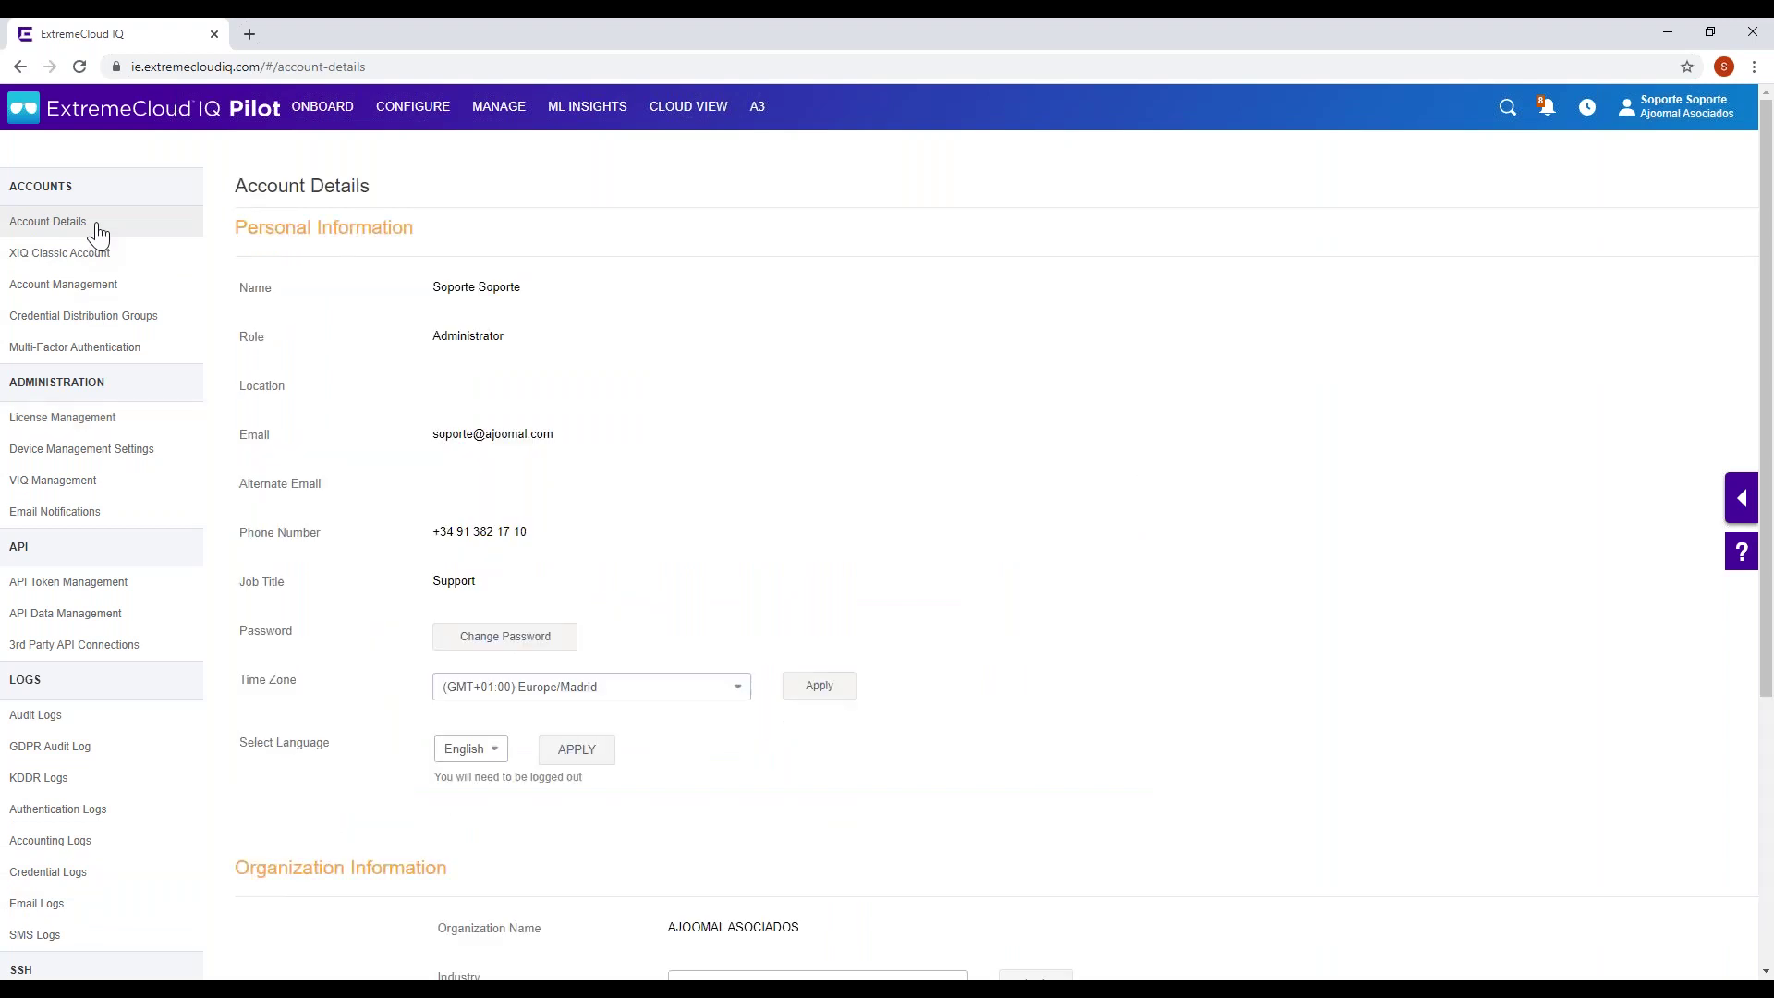
pyautogui.scroll(-4, 846, 574)
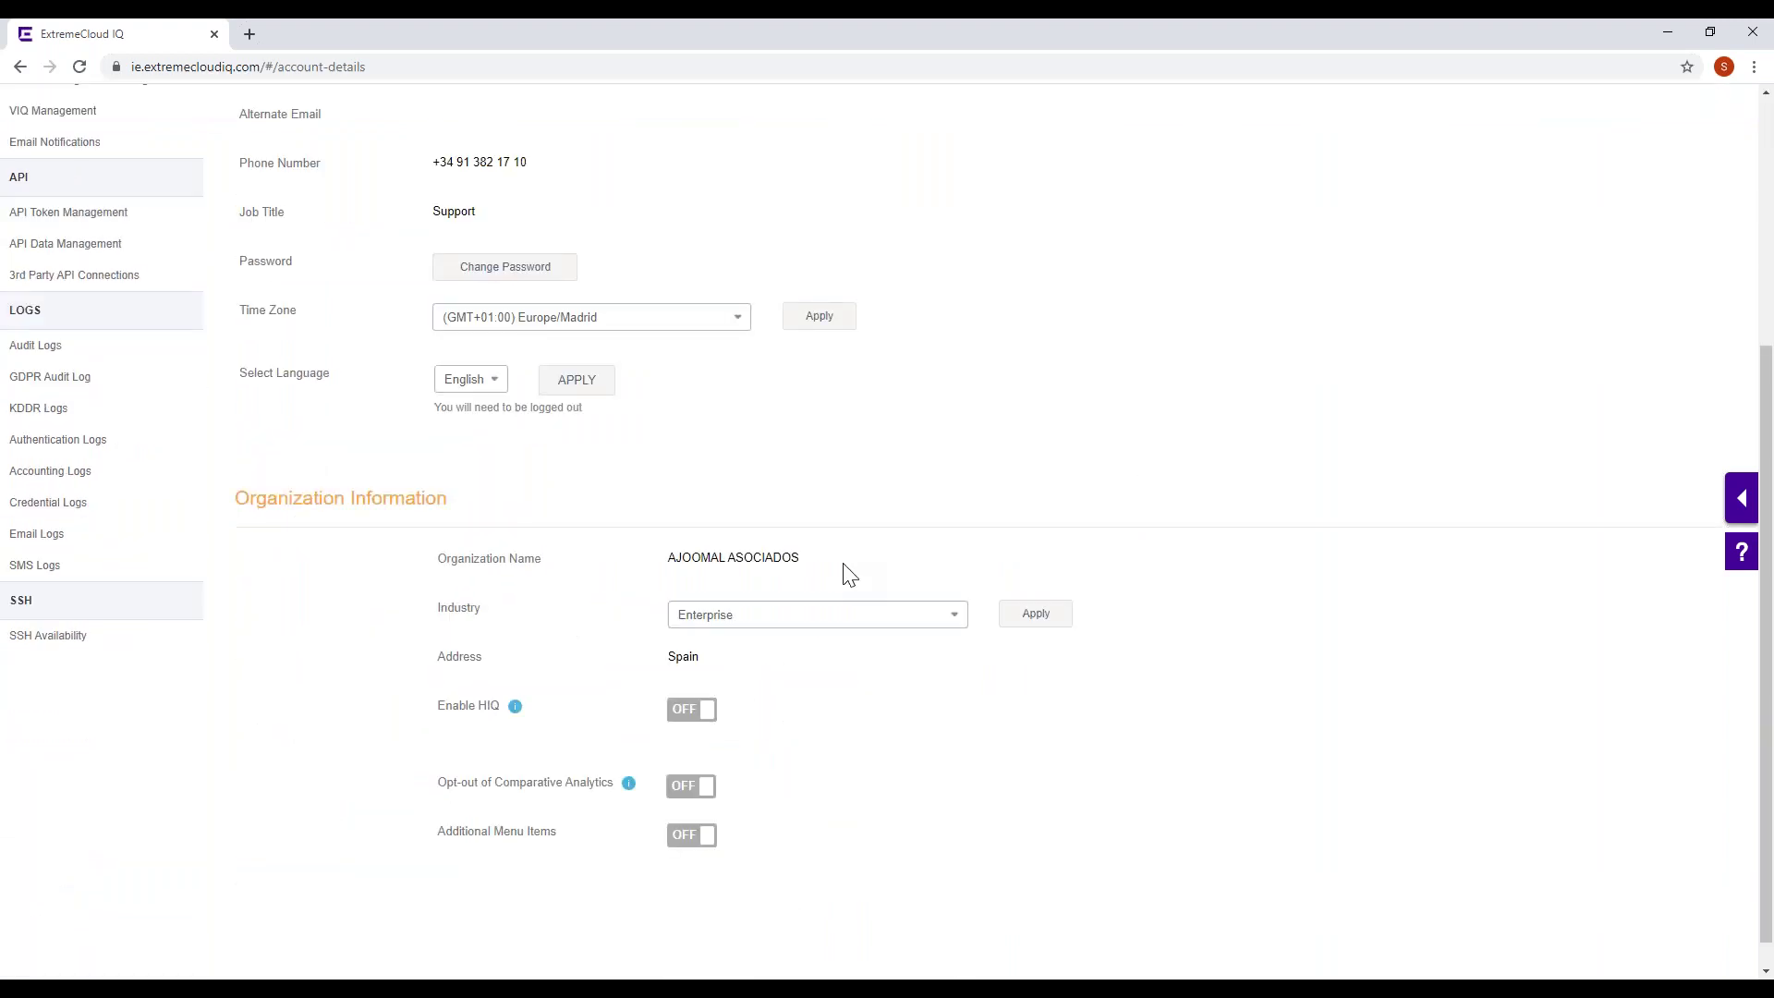
pyautogui.scroll(4, 845, 574)
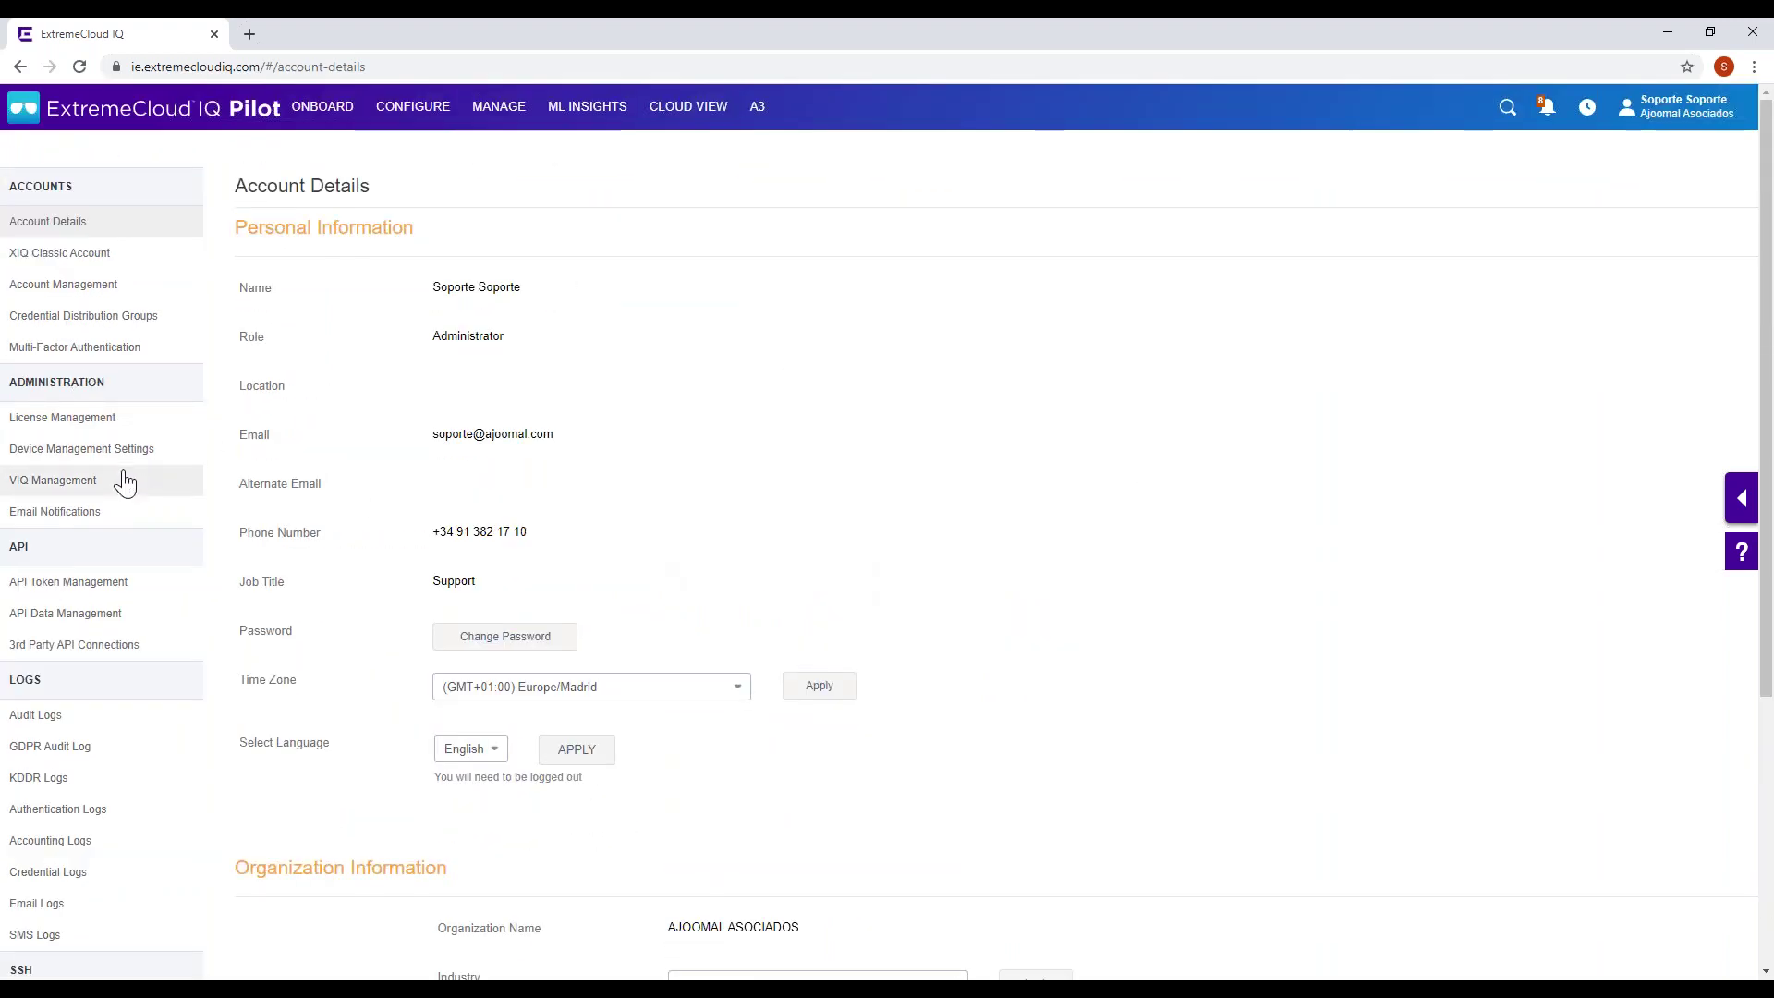
# - Open the new admin form in Account Management and examine its account types, predefined roles and location assignment
pyautogui.click(111, 301)
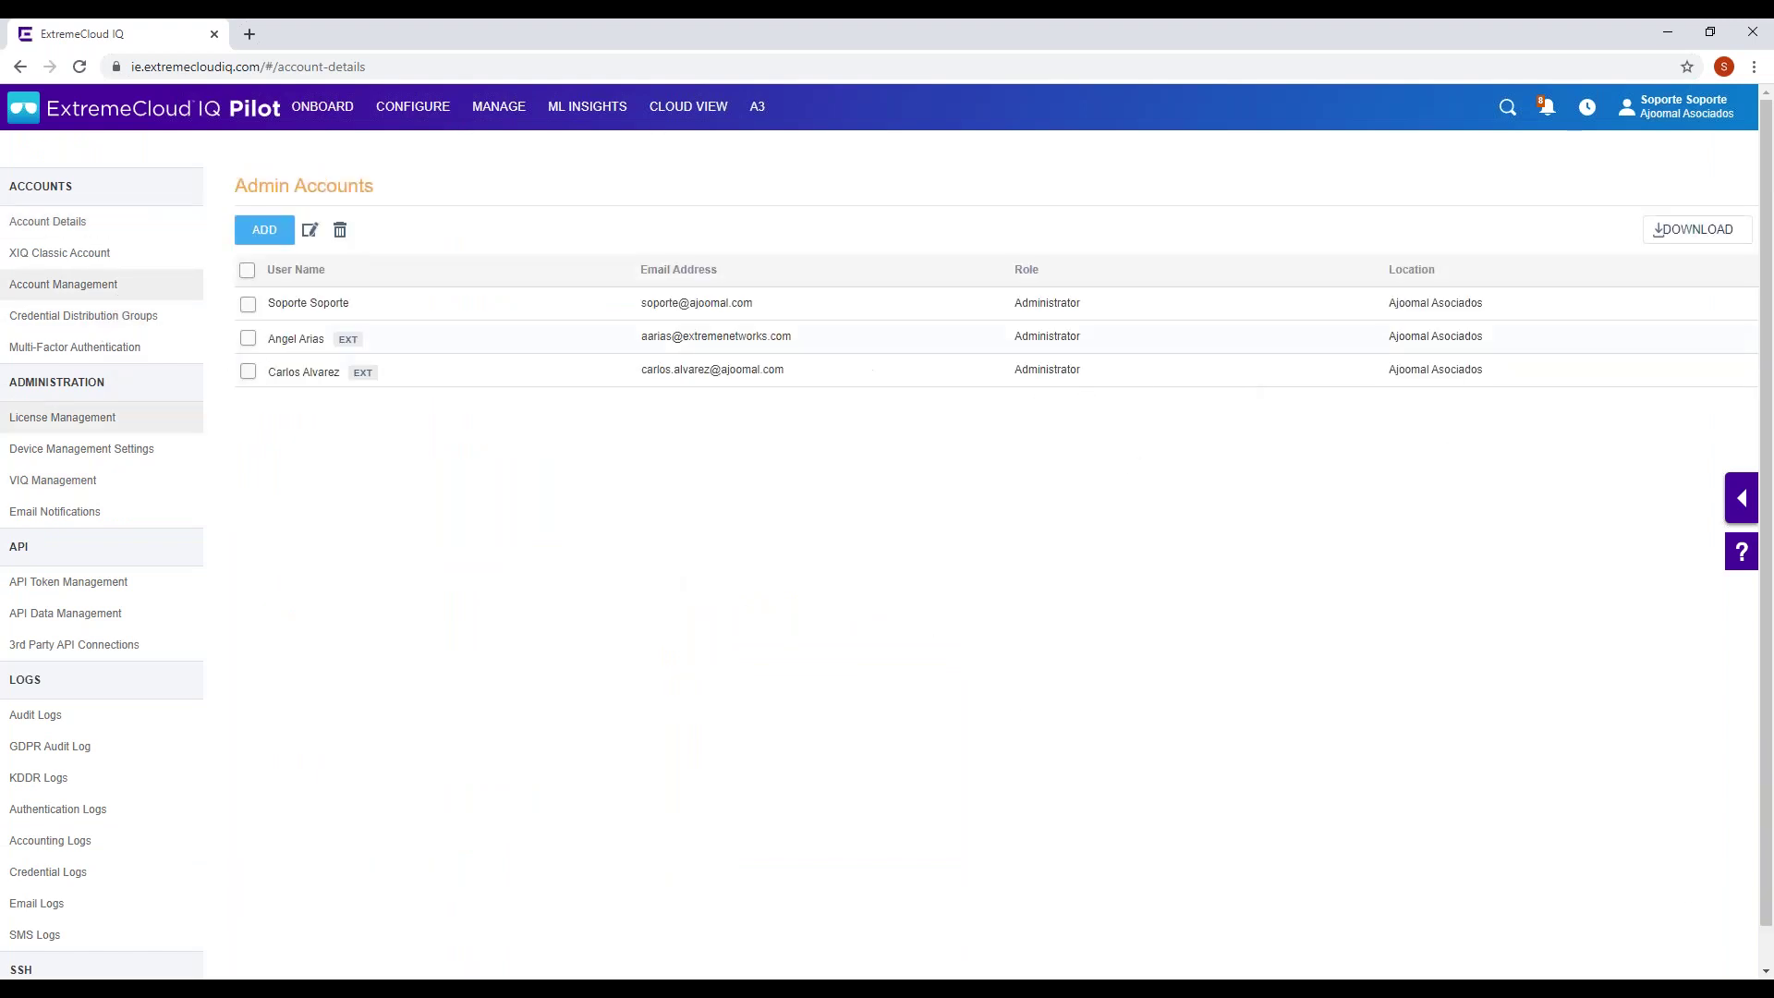
pyautogui.click(248, 238)
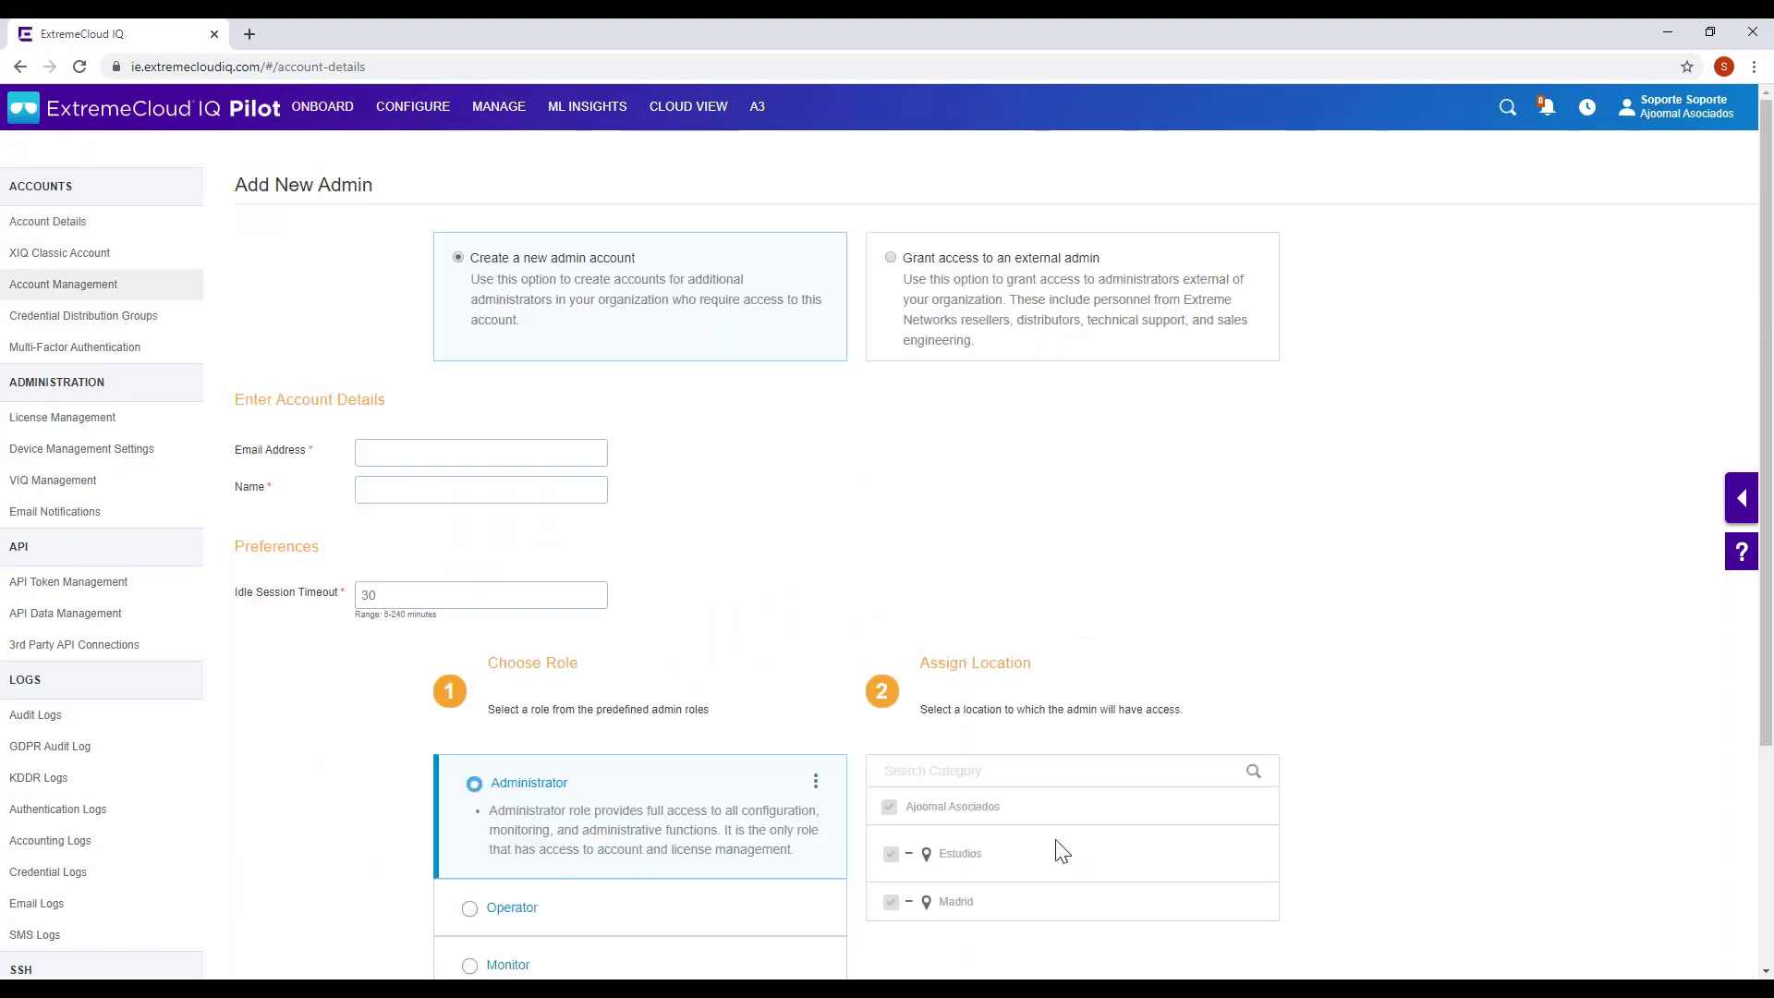
pyautogui.scroll(-1, 1053, 490)
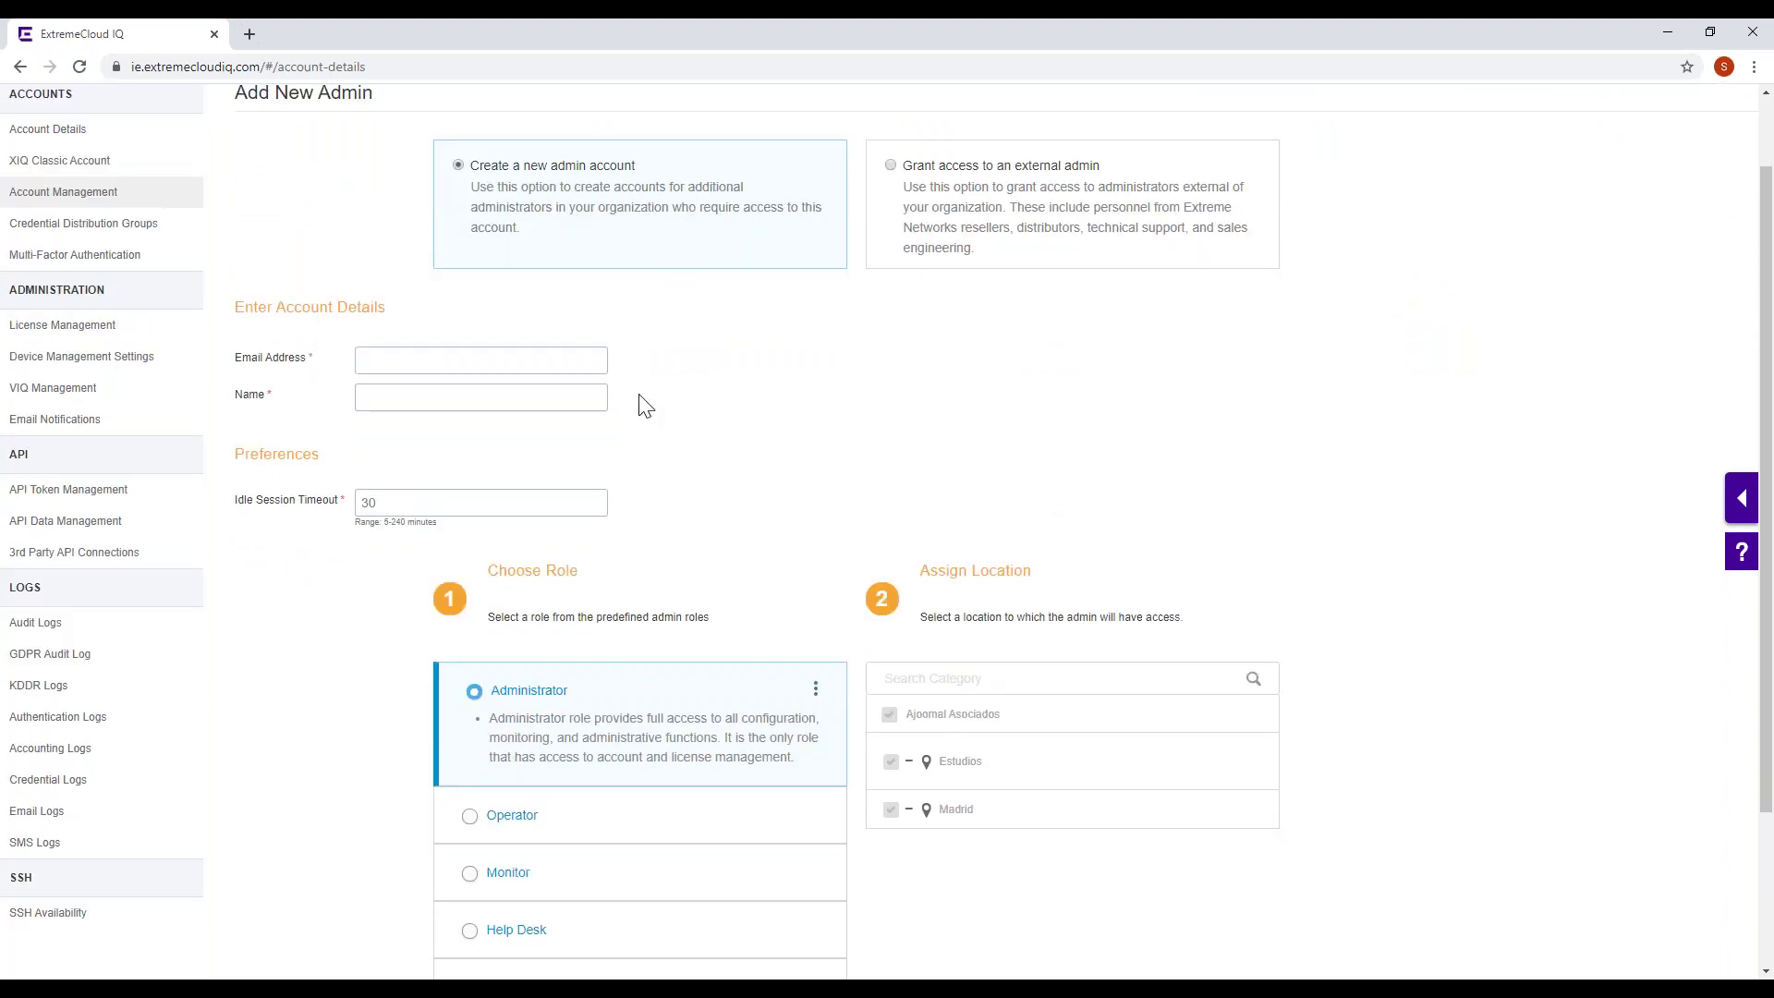
pyautogui.scroll(-2, 645, 406)
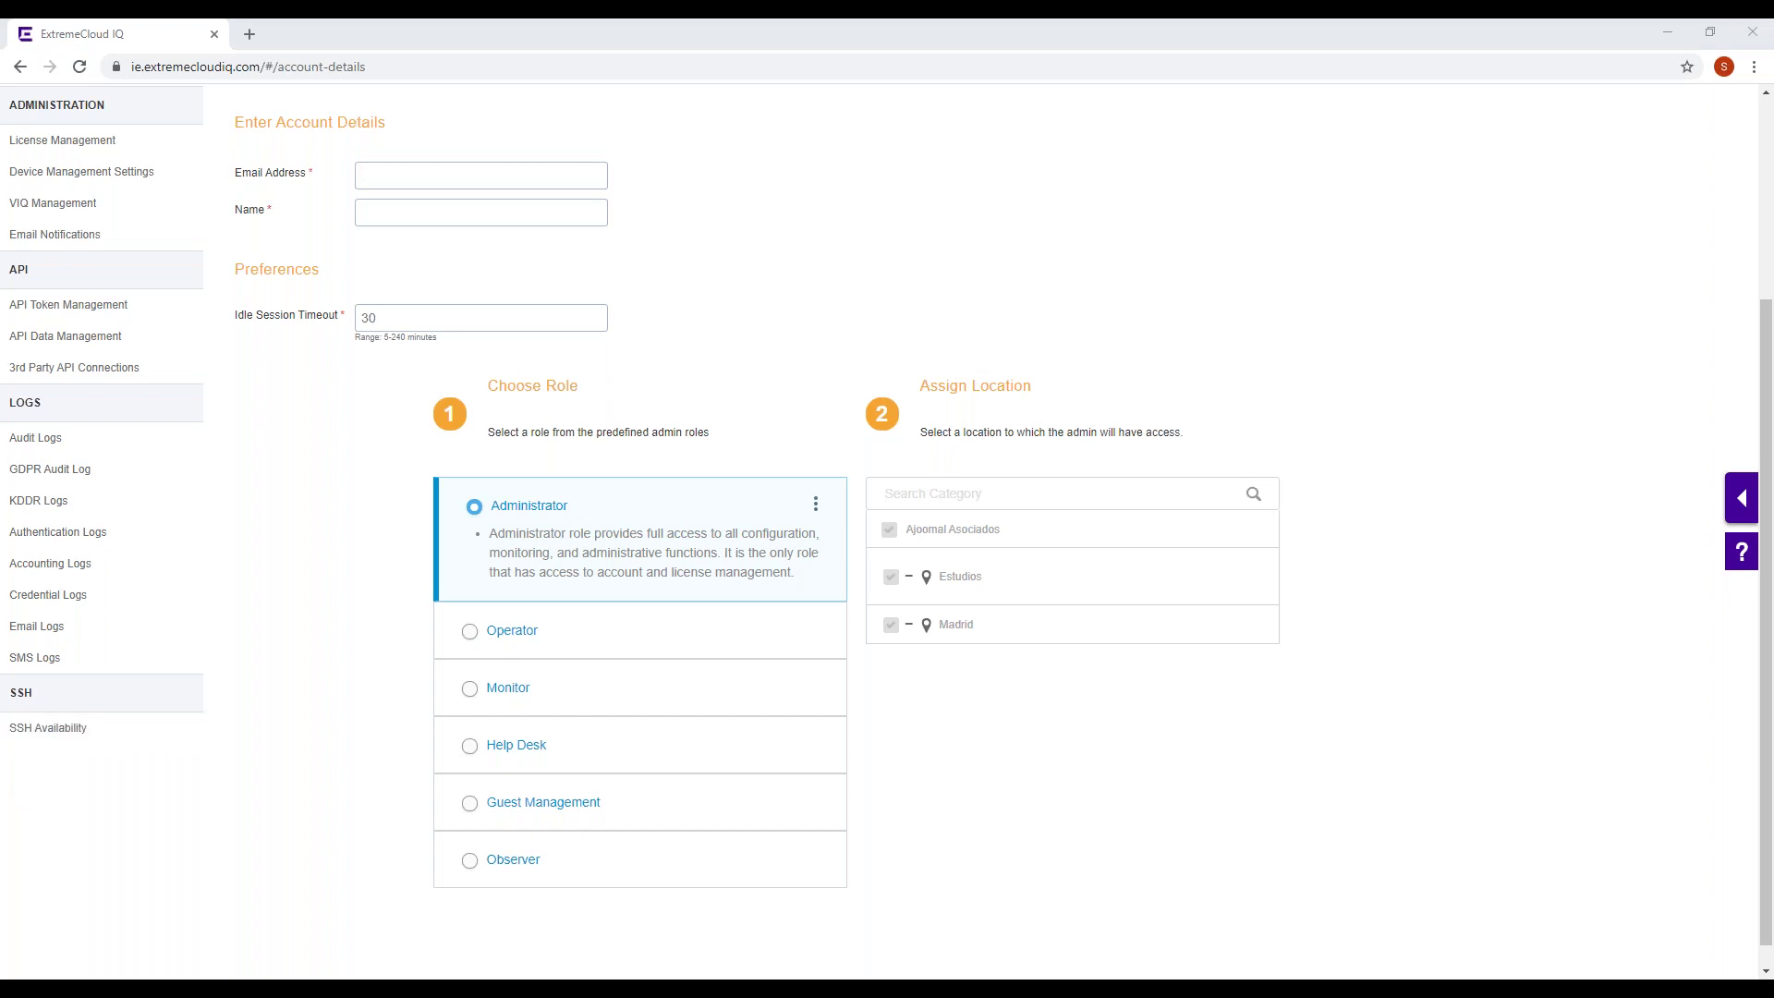
pyautogui.scroll(3, 1386, 641)
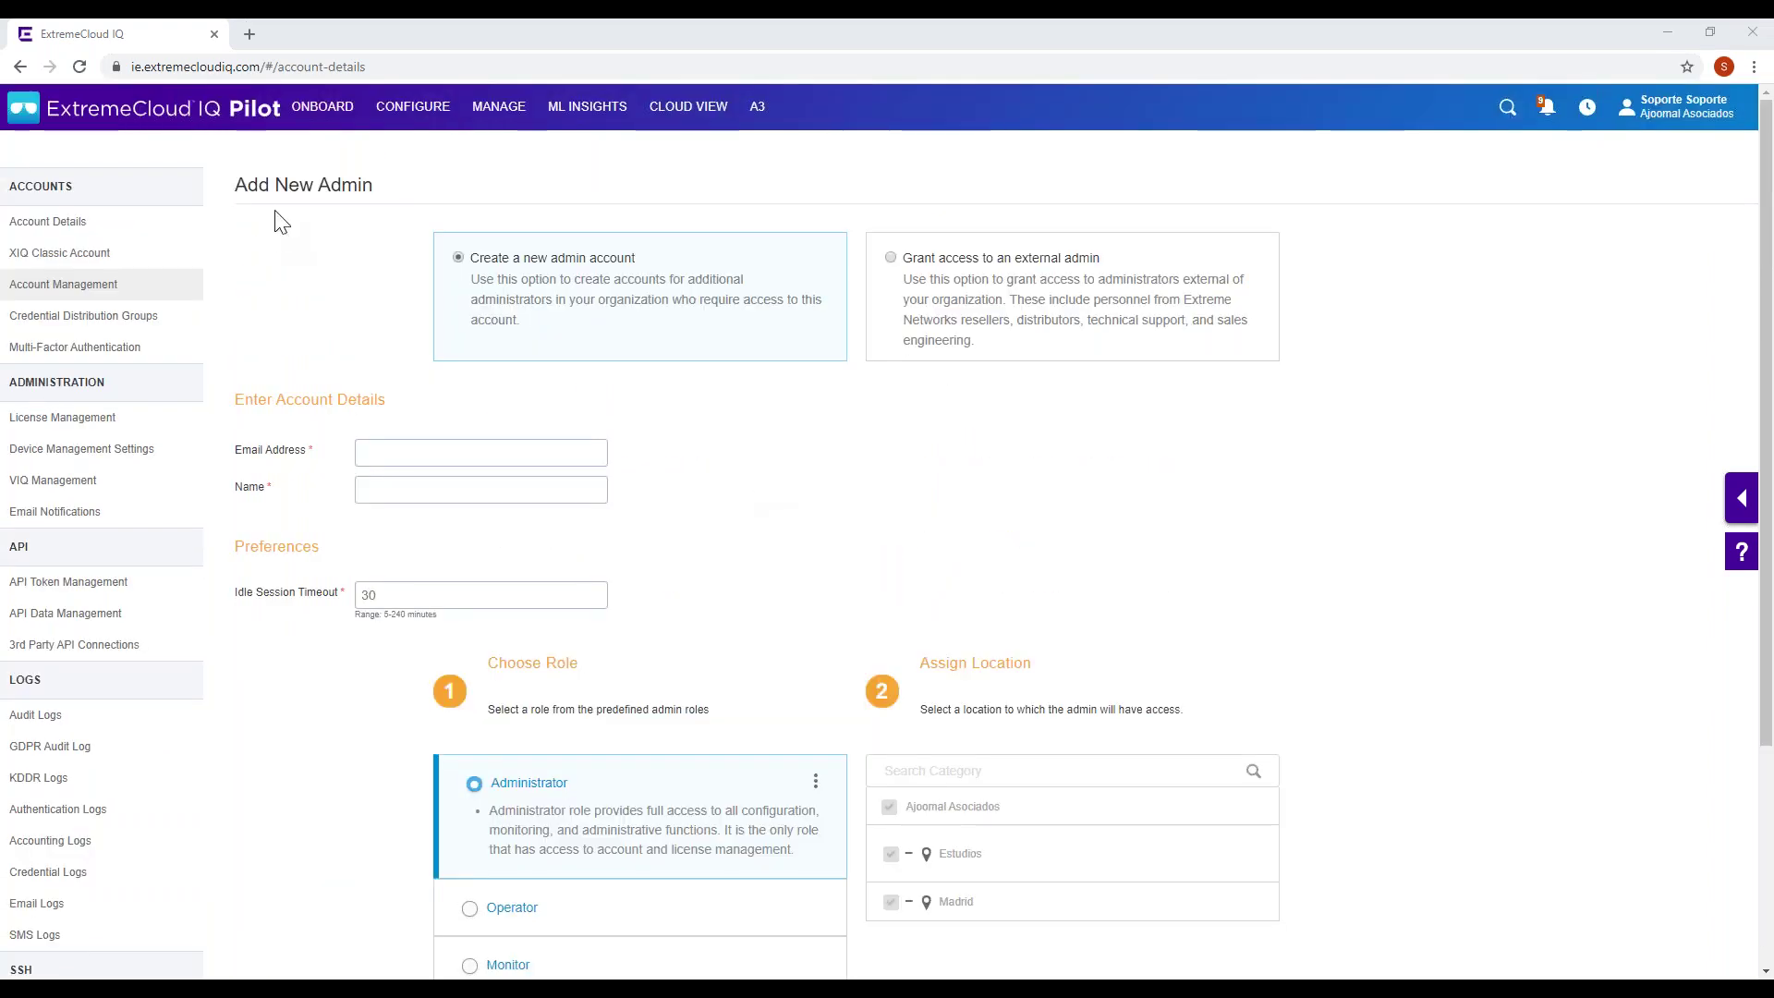
pyautogui.moveTo(395, 120)
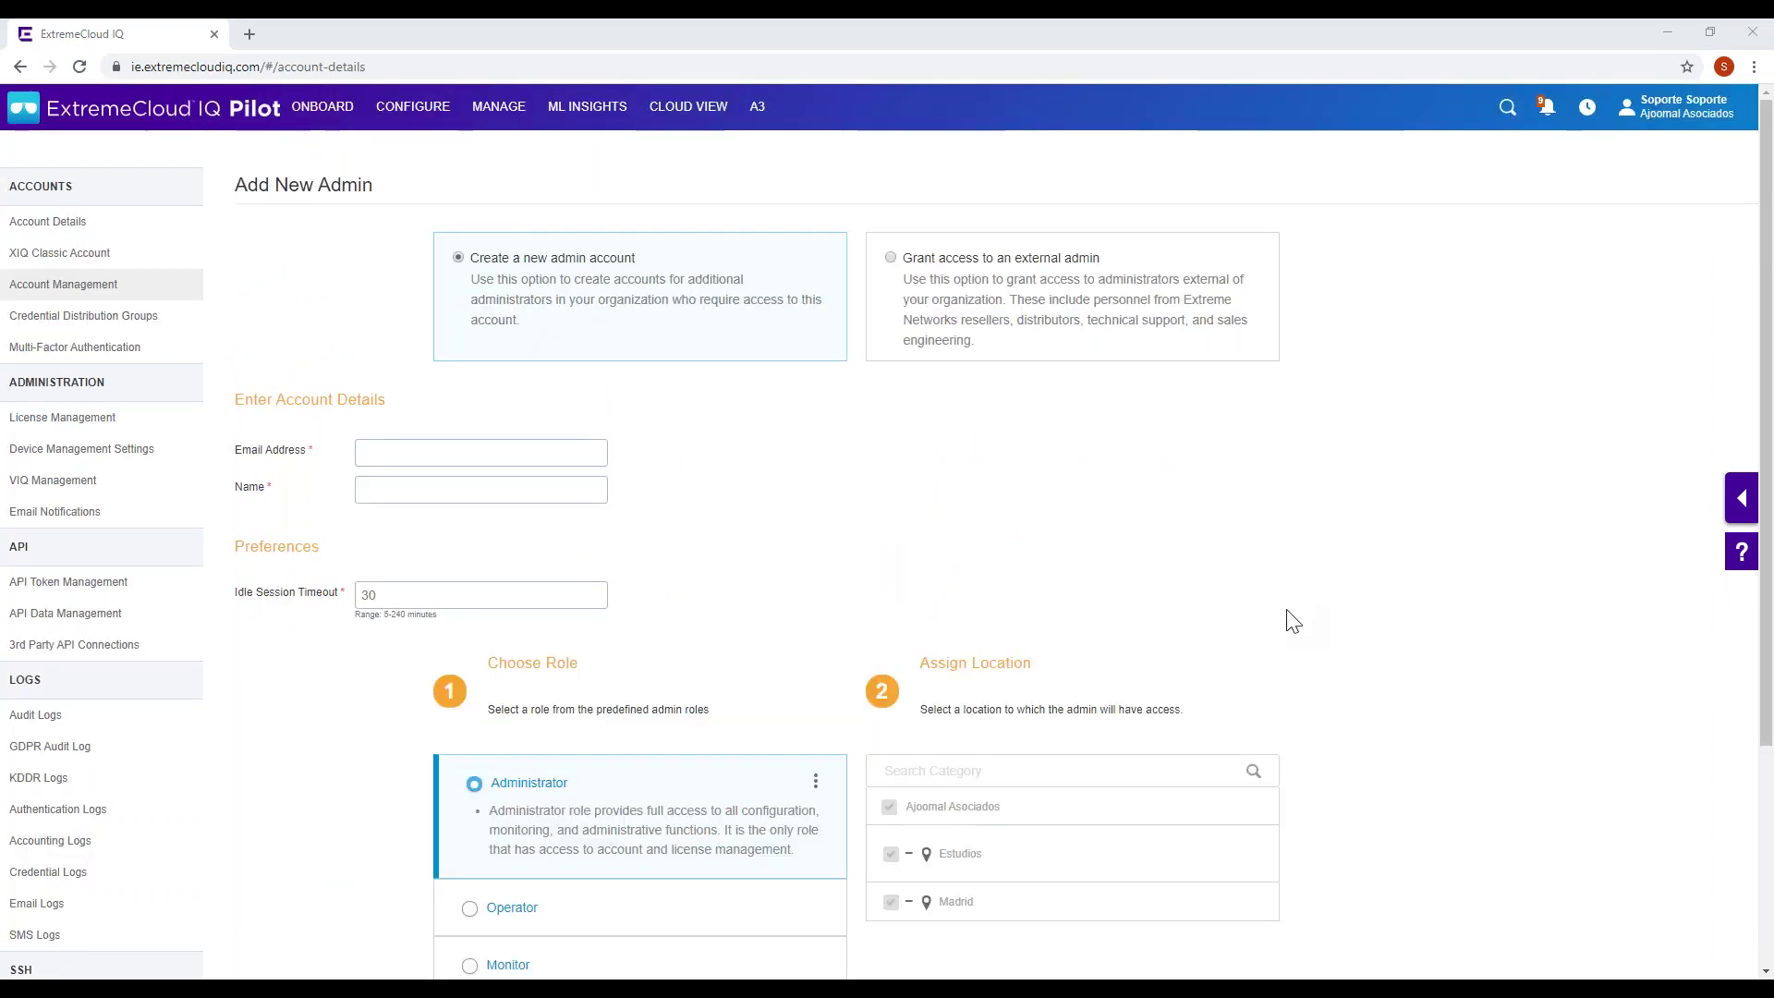